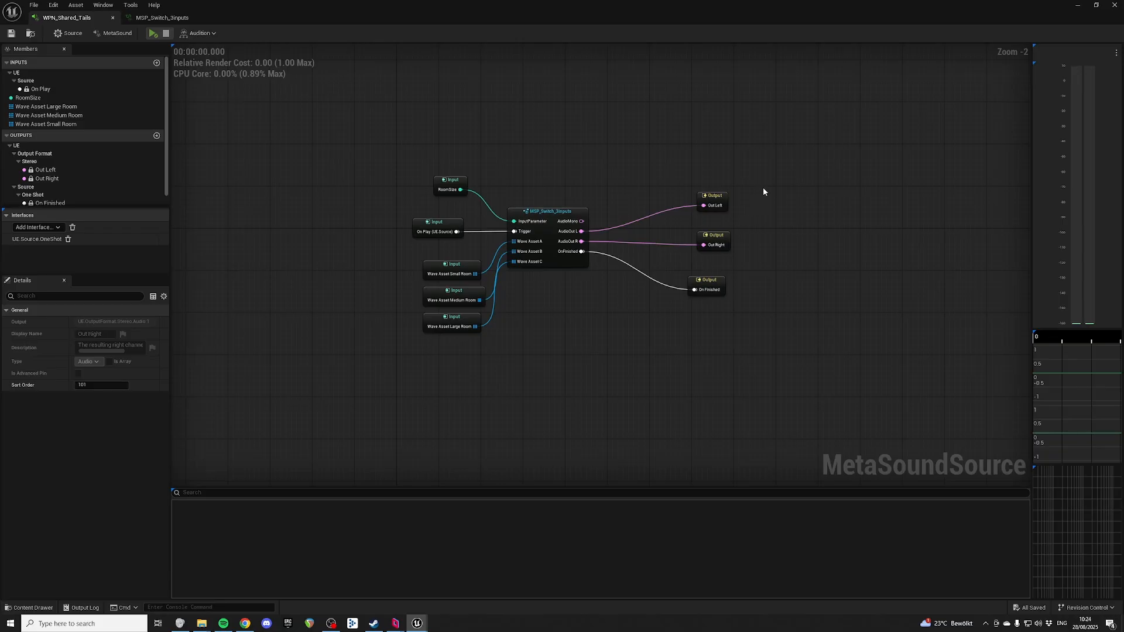
right_drag(763, 192, 798, 124)
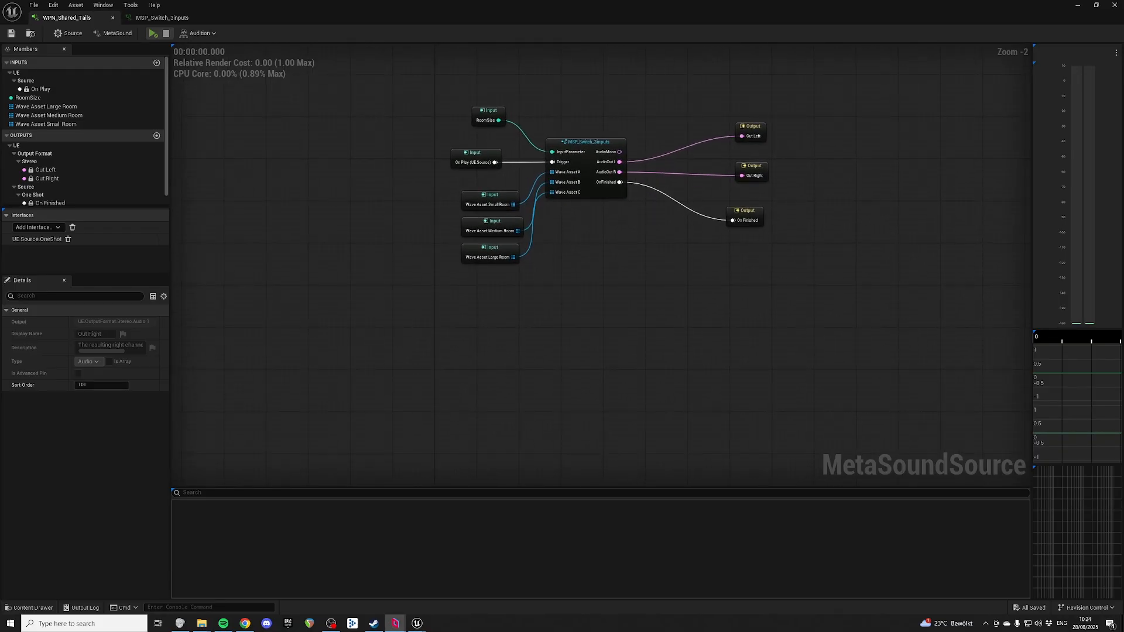
drag(825, 242, 576, 140)
click(498, 342)
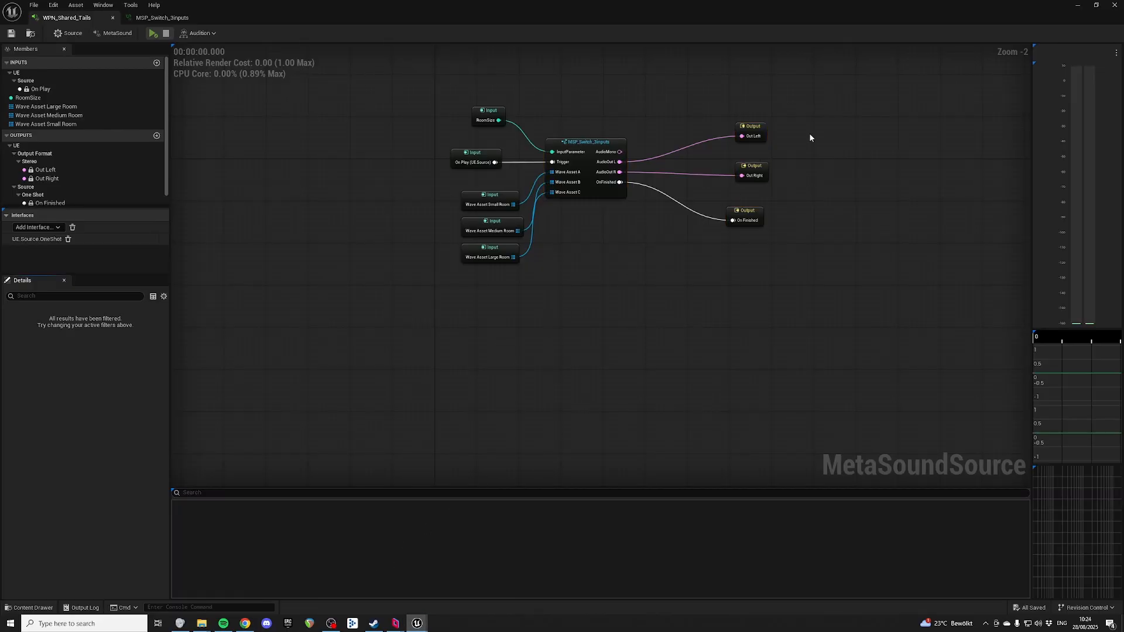
Create a MetaSound Patch in the Audio folder, name it MSP_CrossFadeByParam_3Inputs and open it
click(1078, 6)
right_click(688, 499)
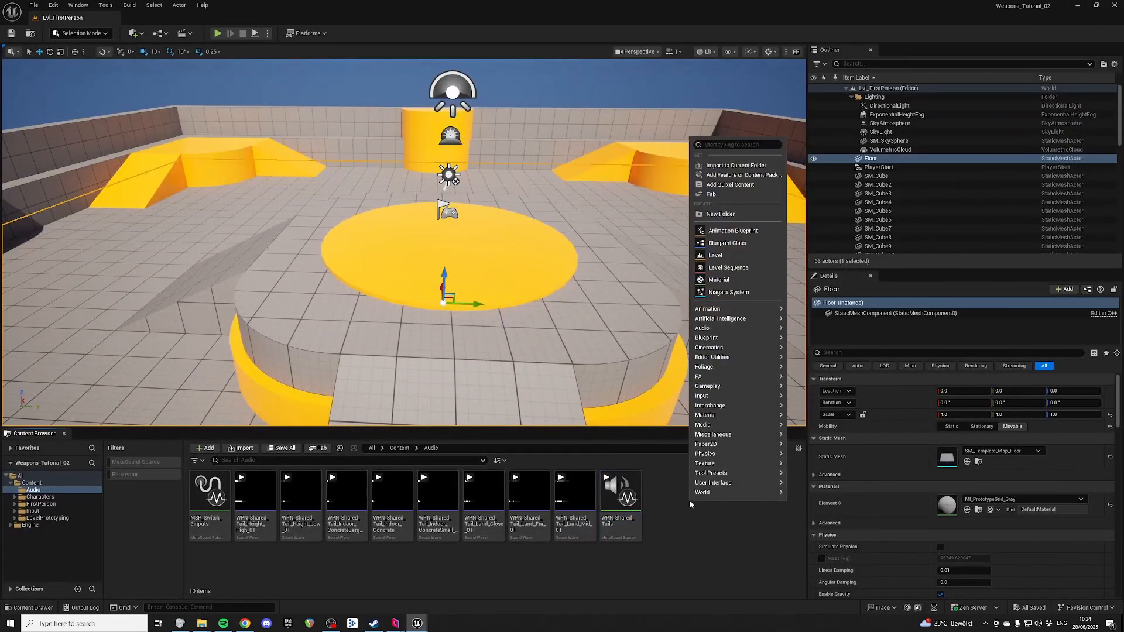
mouse_move(727, 328)
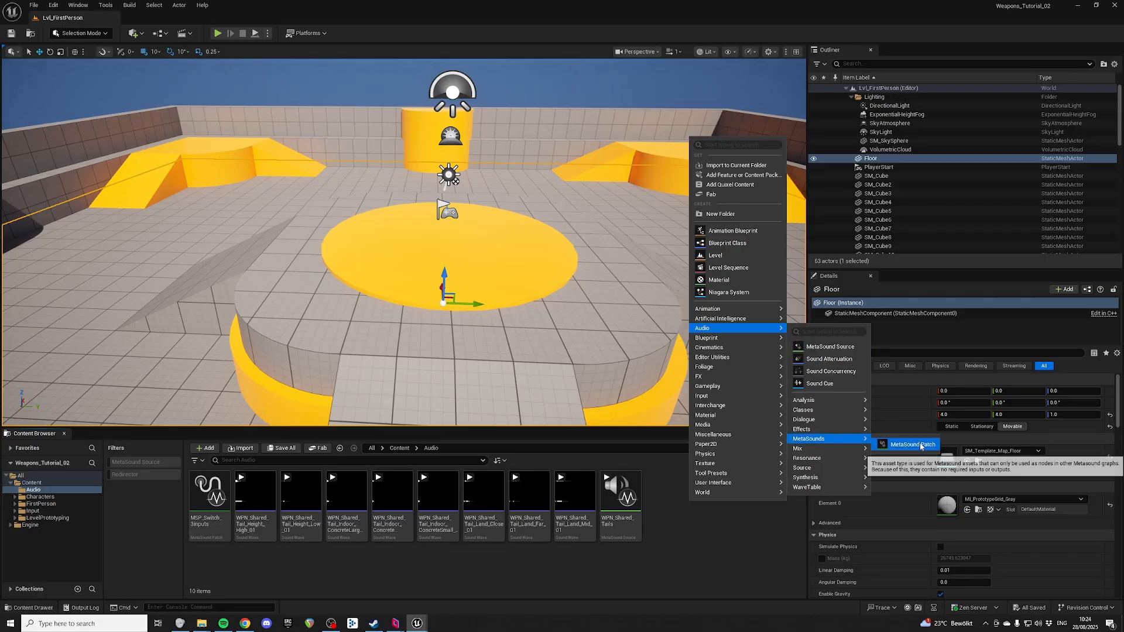
click(851, 446)
text(MSP_C)
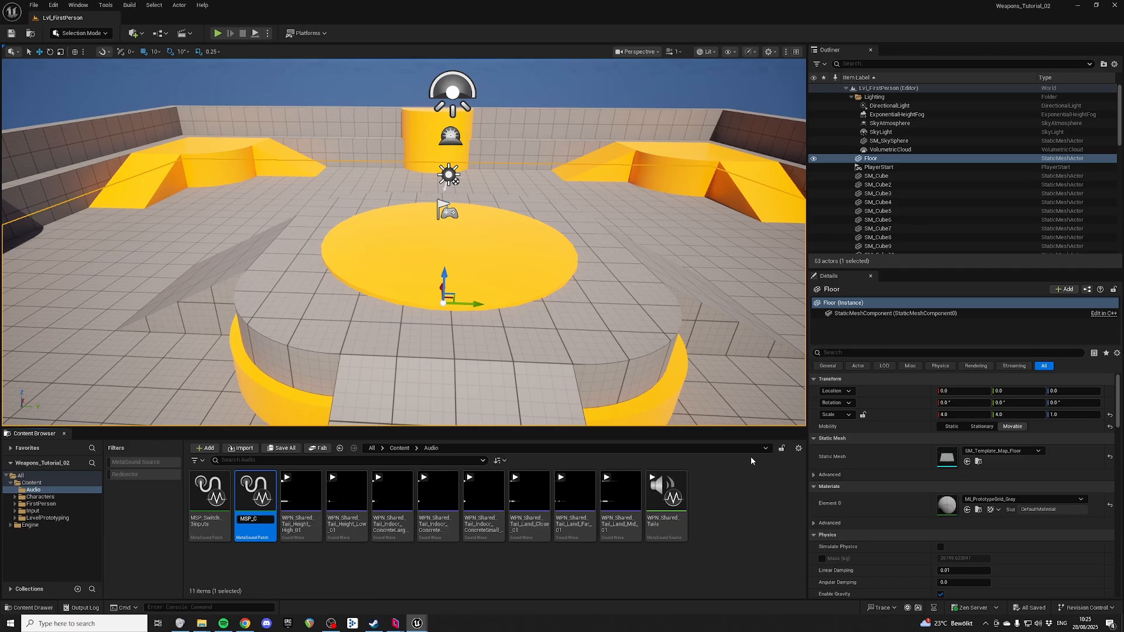
text(rossFadeByPa)
text(ram)
text(_)
text(3)
text(Inputs)
key(Return)
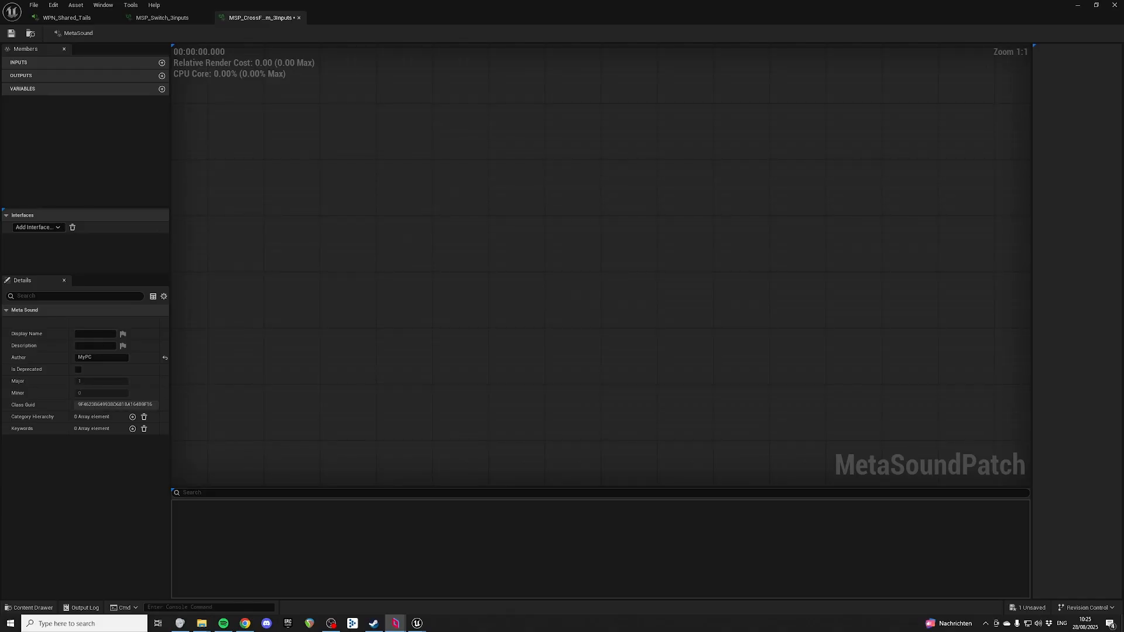
Add a Shuffle (WaveAsset:Array) node to the empty patch graph
right_click(484, 201)
text(Shu)
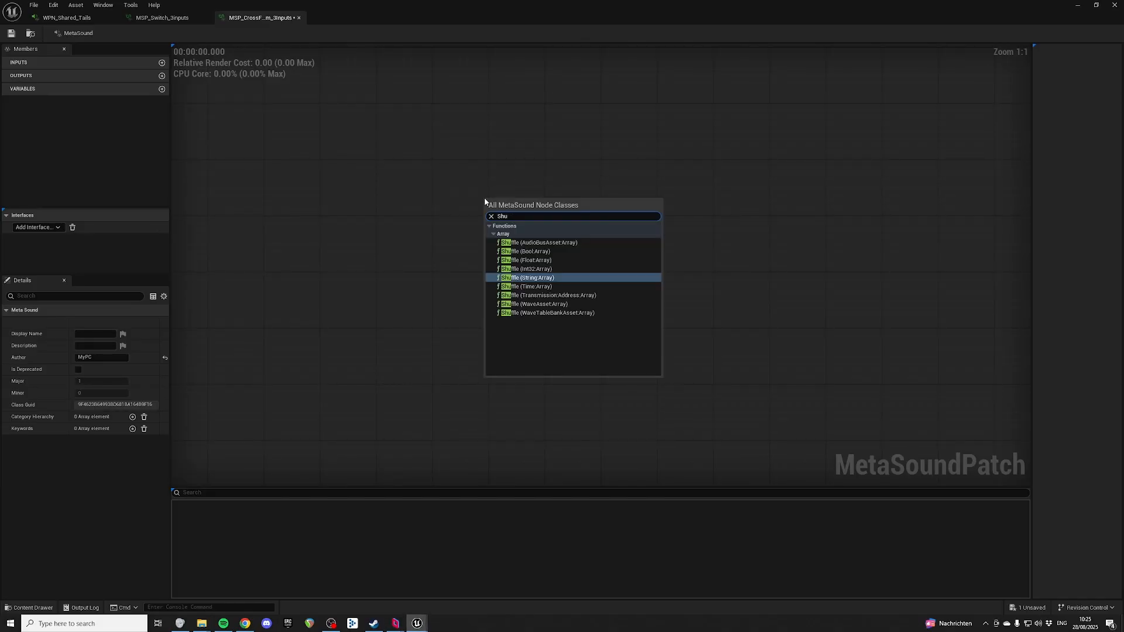
click(544, 303)
Feed the Shuffle's Value into a new Wave Player (2.0, Stereo) and connect On Next to its Play input
drag(608, 256, 699, 252)
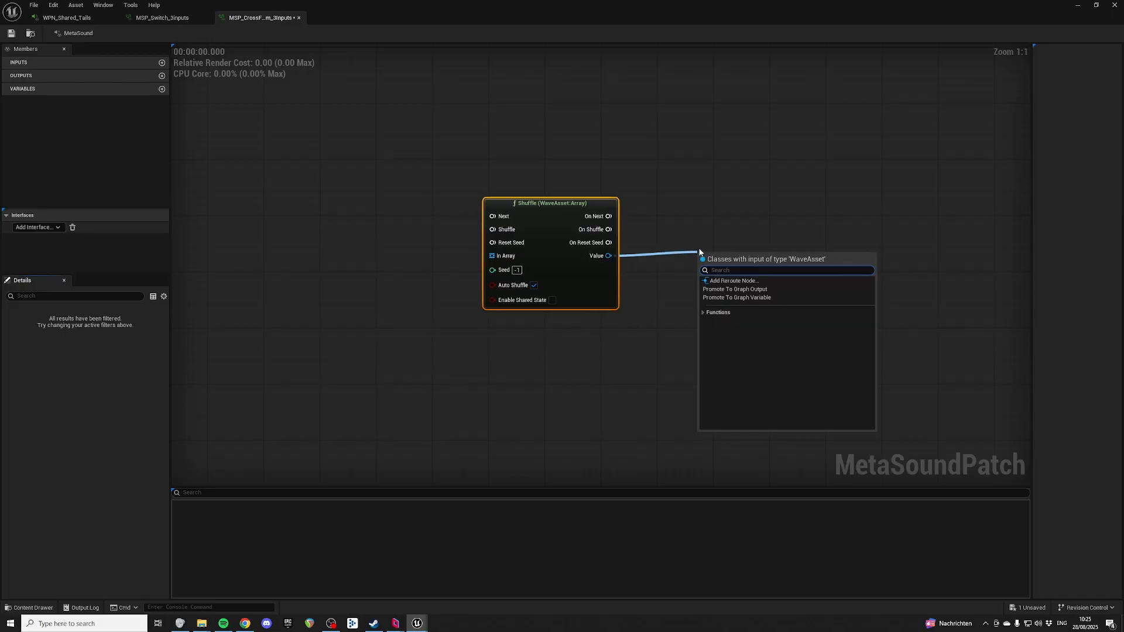
text(play)
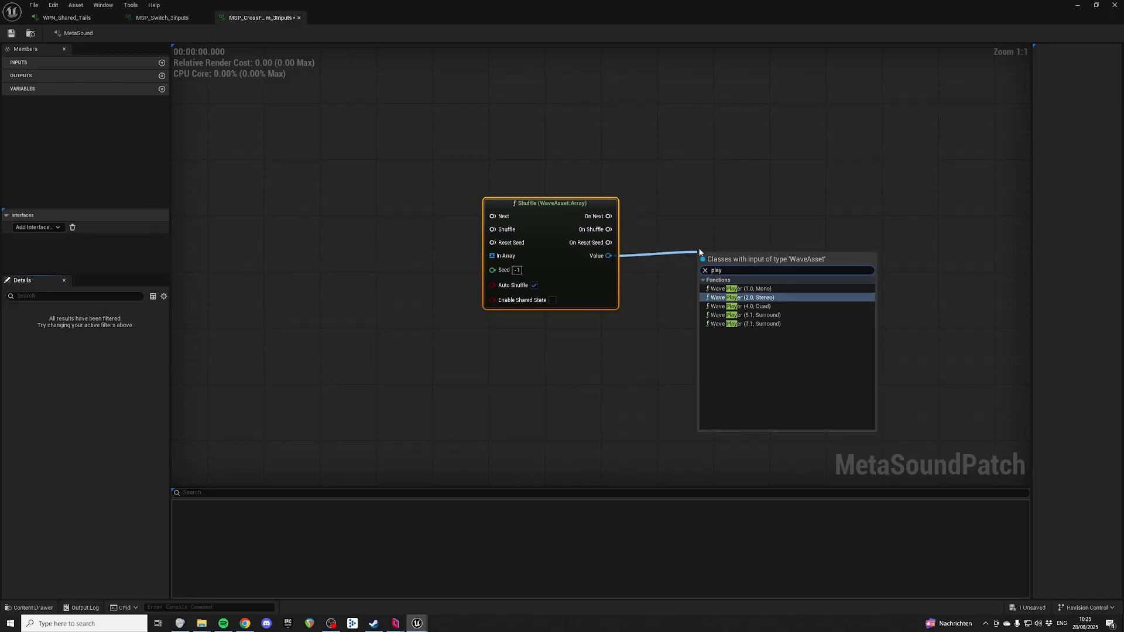
key(Return)
drag(609, 216, 696, 207)
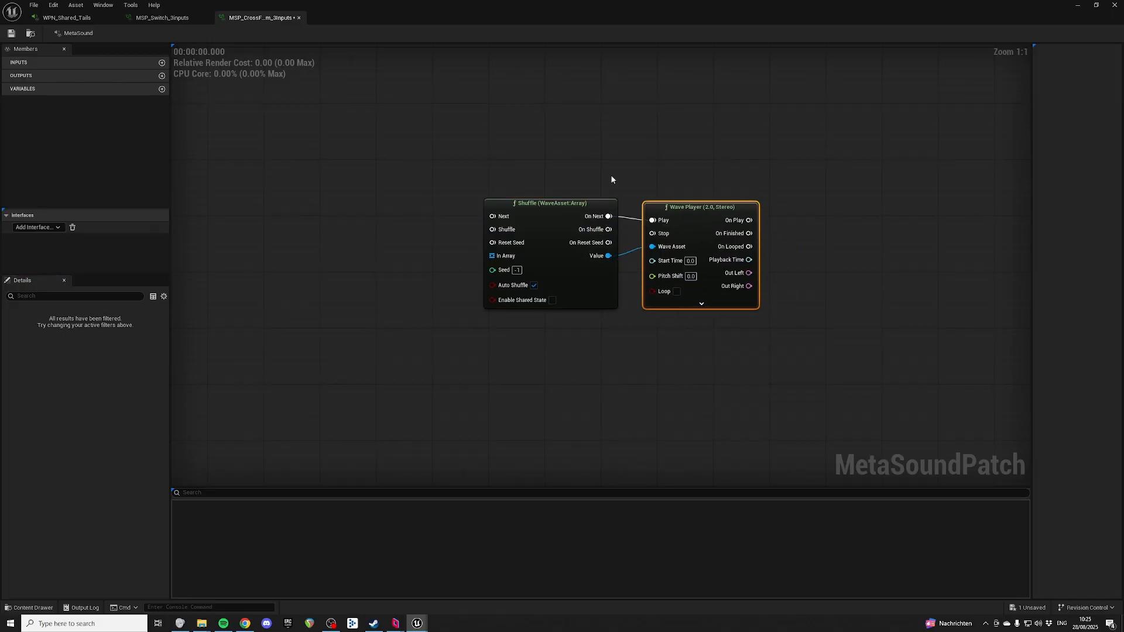
Straighten the Shuffle and Wave Player pair and duplicate it to make three vertically spaced rows
key(ctrl+a)
key(q)
scroll(698, 153, down, 3)
right_drag(699, 153, 539, 341)
right_drag(474, 233, 516, 372)
right_drag(537, 168, 537, 346)
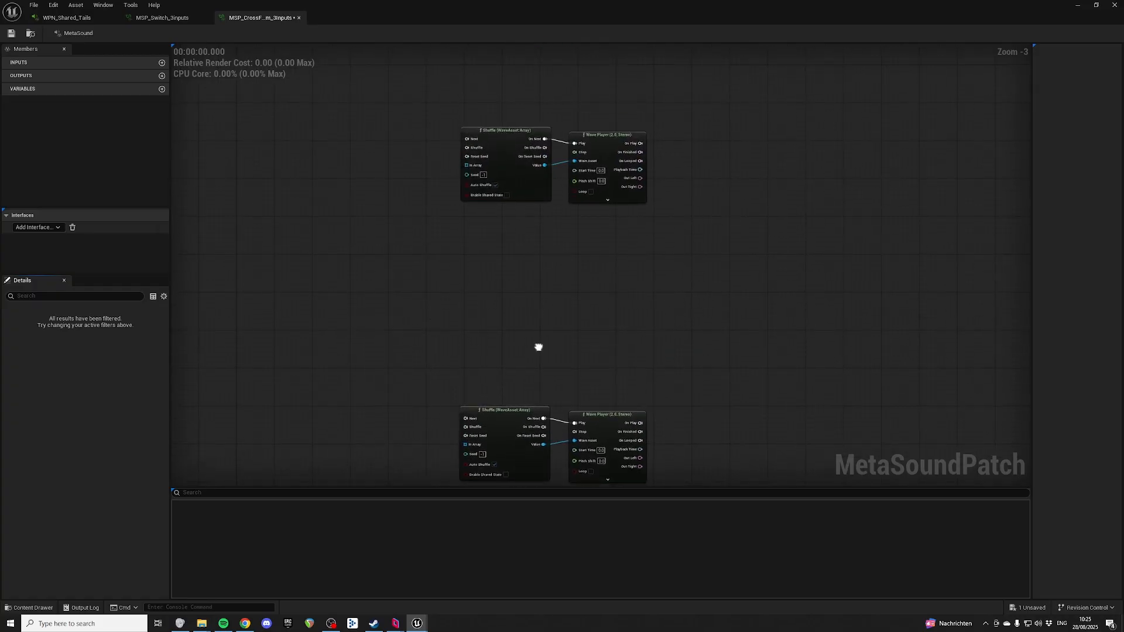
Promote the top Shuffle's In Array pin to a graph input and position the input node beside it
scroll(490, 217, up, 2)
right_drag(490, 217, 470, 342)
right_click(441, 277)
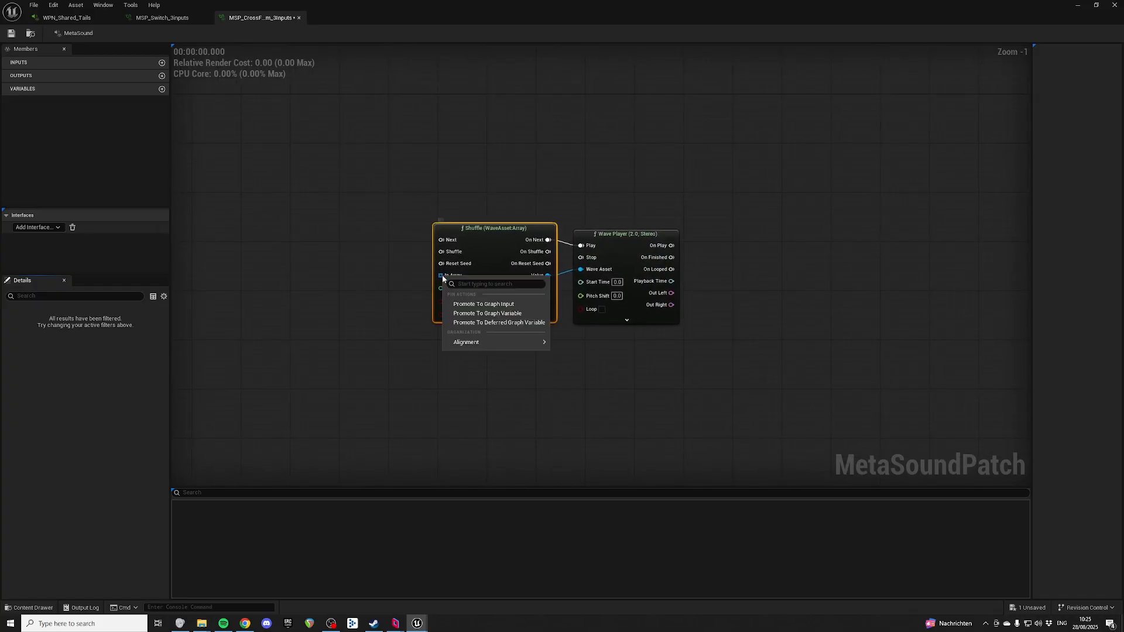
click(496, 304)
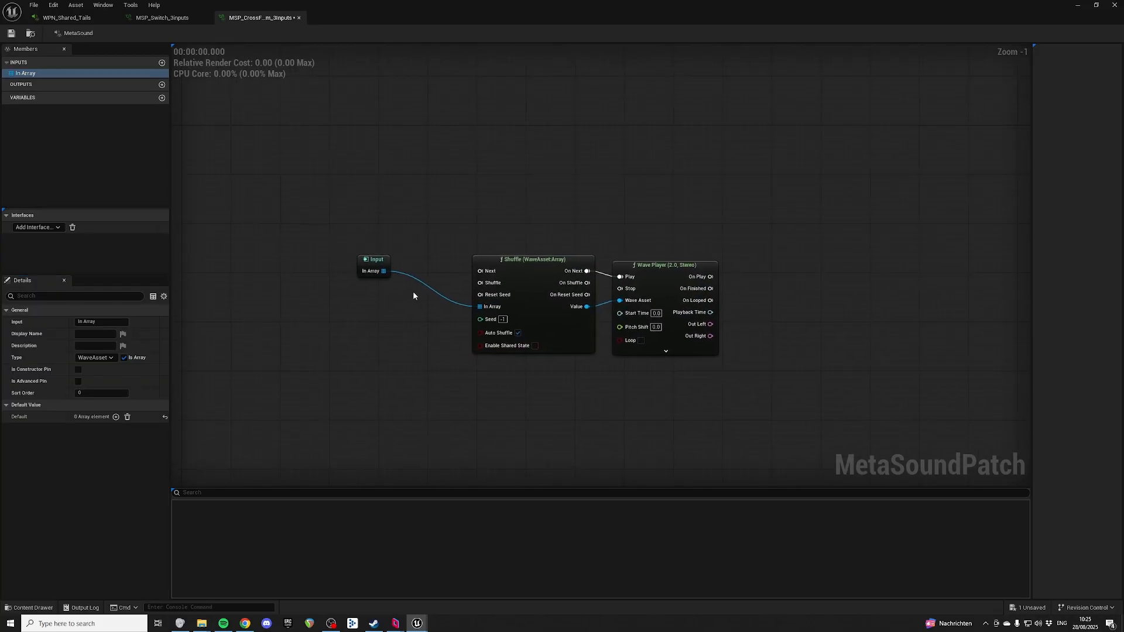
click(377, 281)
Rename the promoted In Array graph input to WaveAsset _A
click(45, 74)
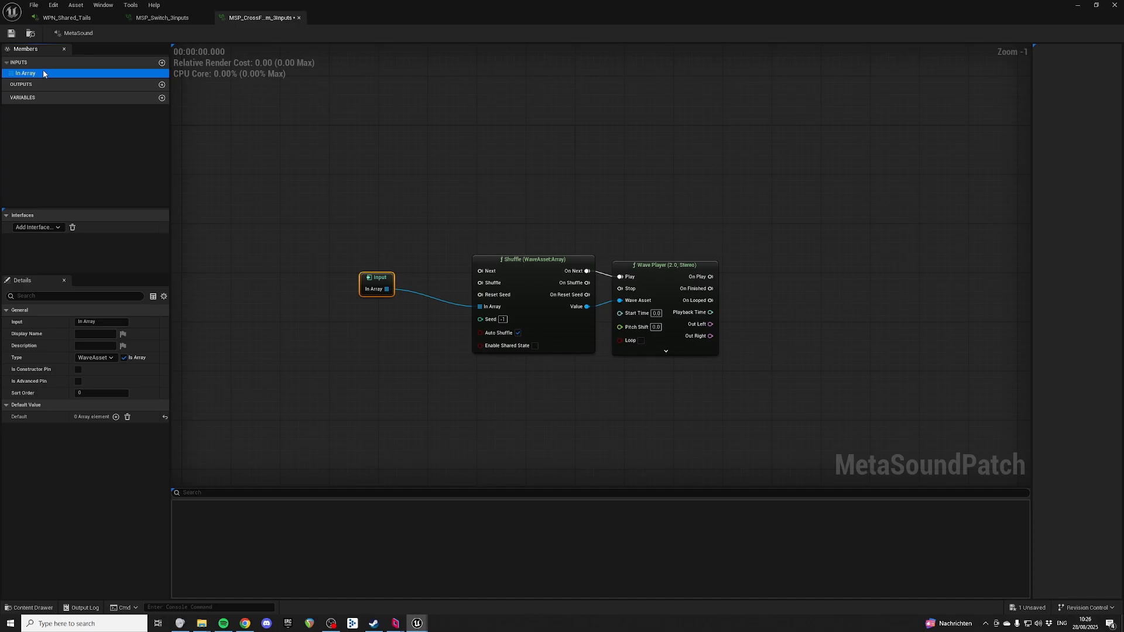
click(44, 74)
text(Wav)
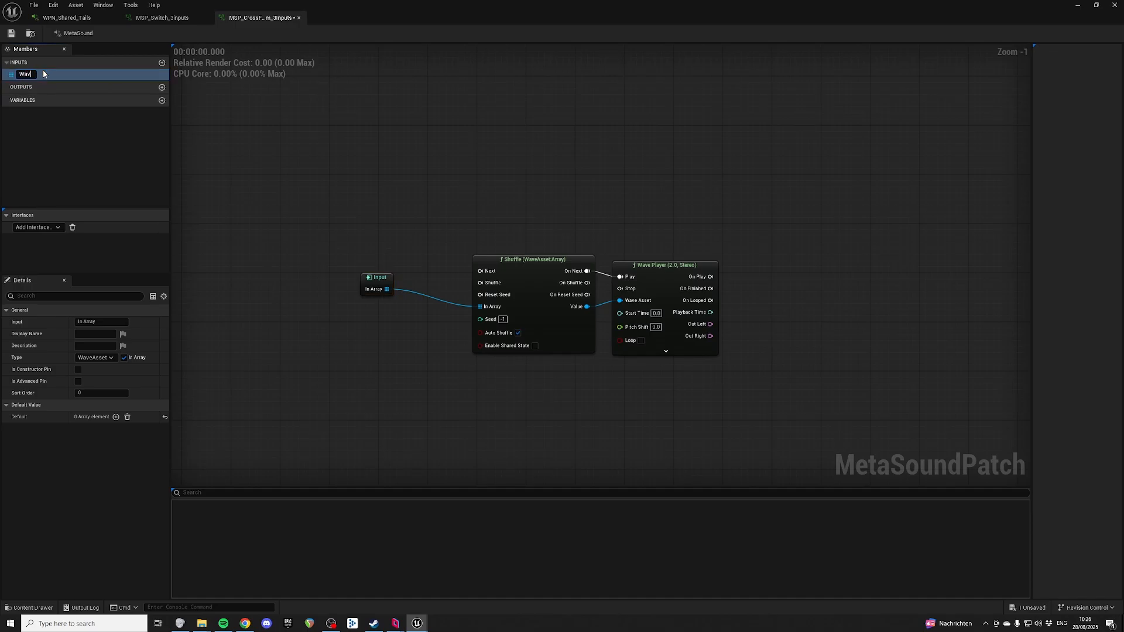
text(eAsset_A)
key(Return)
click(3, 62)
click(4, 62)
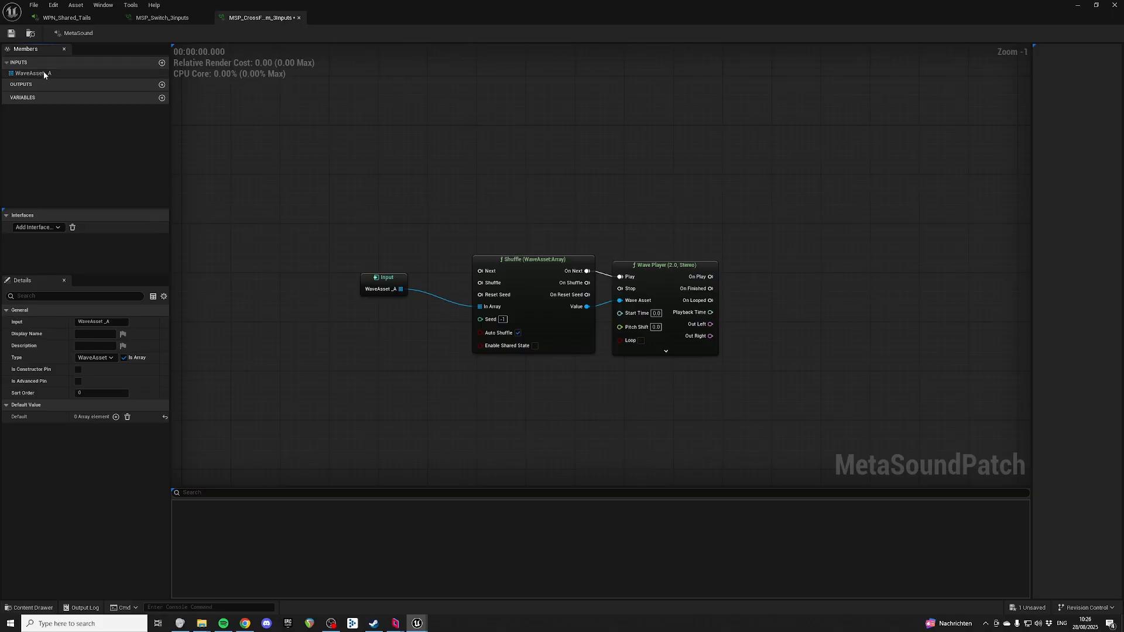
Duplicate the WaveAsset _A input twice and rename the copies WaveAsset _B and WaveAsset _C
click(101, 75)
key(ctrl+d)
key(ctrl+d)
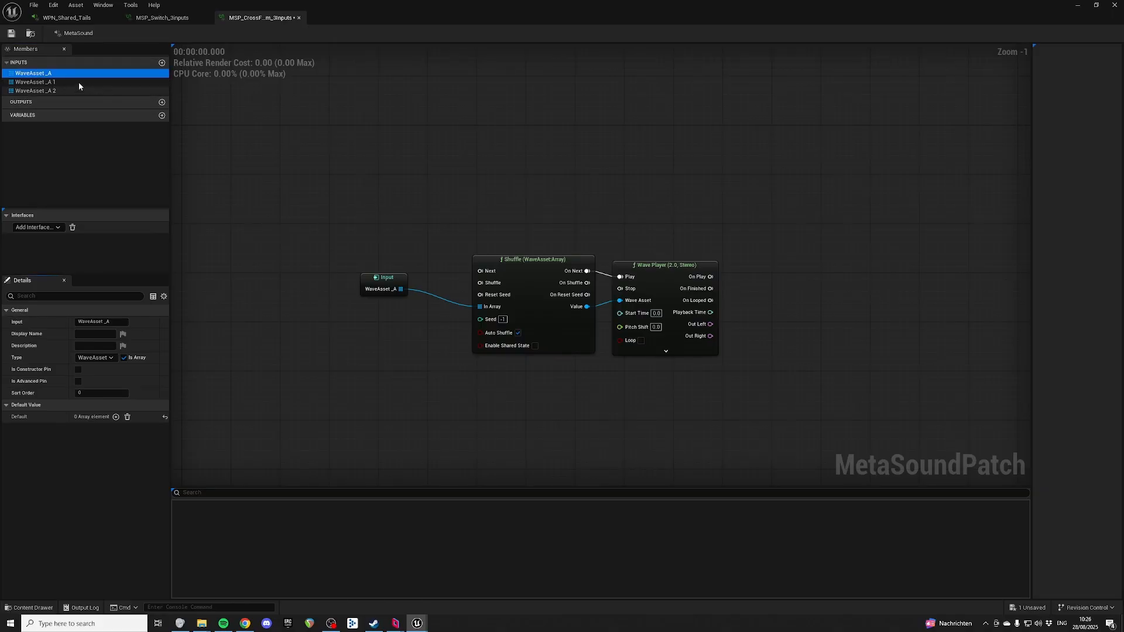
click(78, 82)
click(75, 82)
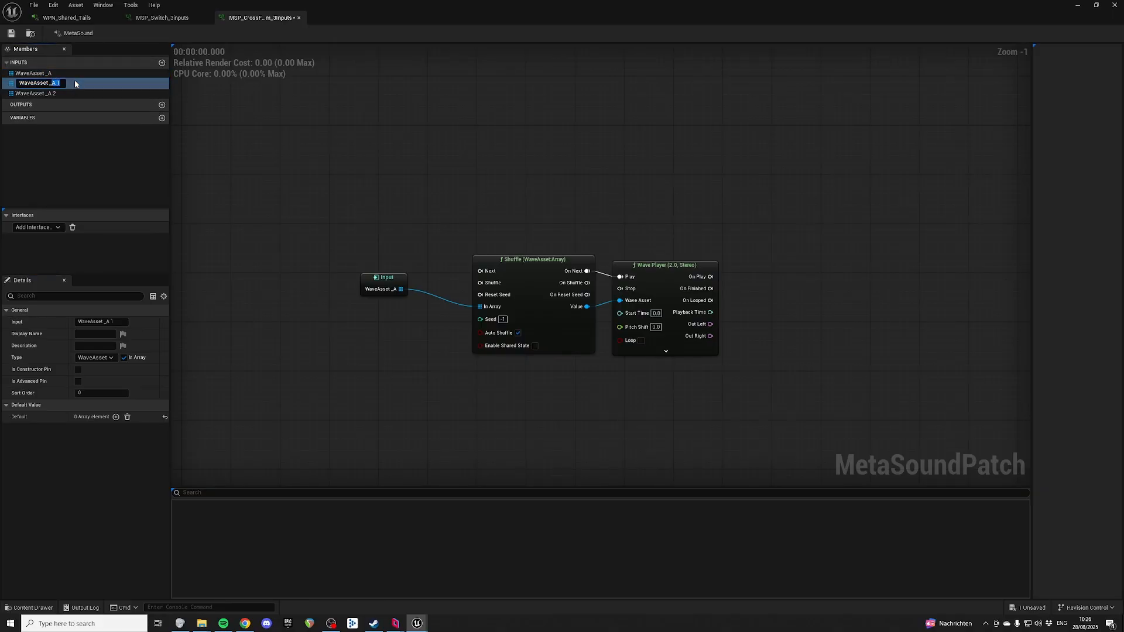
key(Return)
double_click(75, 80)
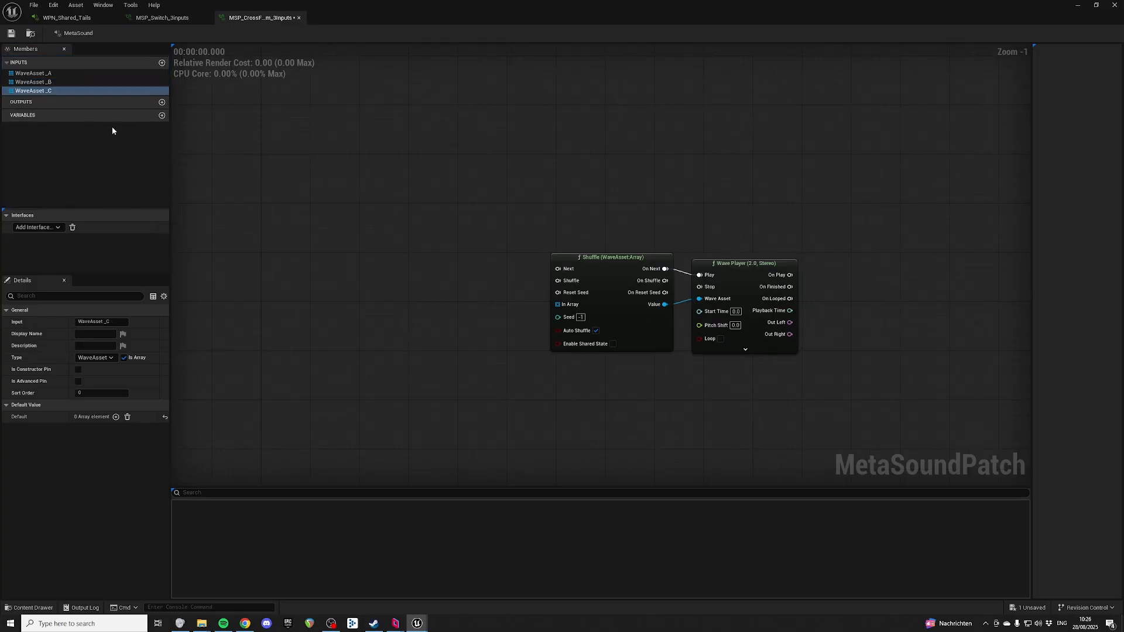
Place the WaveAsset _B and WaveAsset _C inputs in the graph and connect them to the In Array pins of the middle and bottom Shuffles
drag(35, 82, 445, 308)
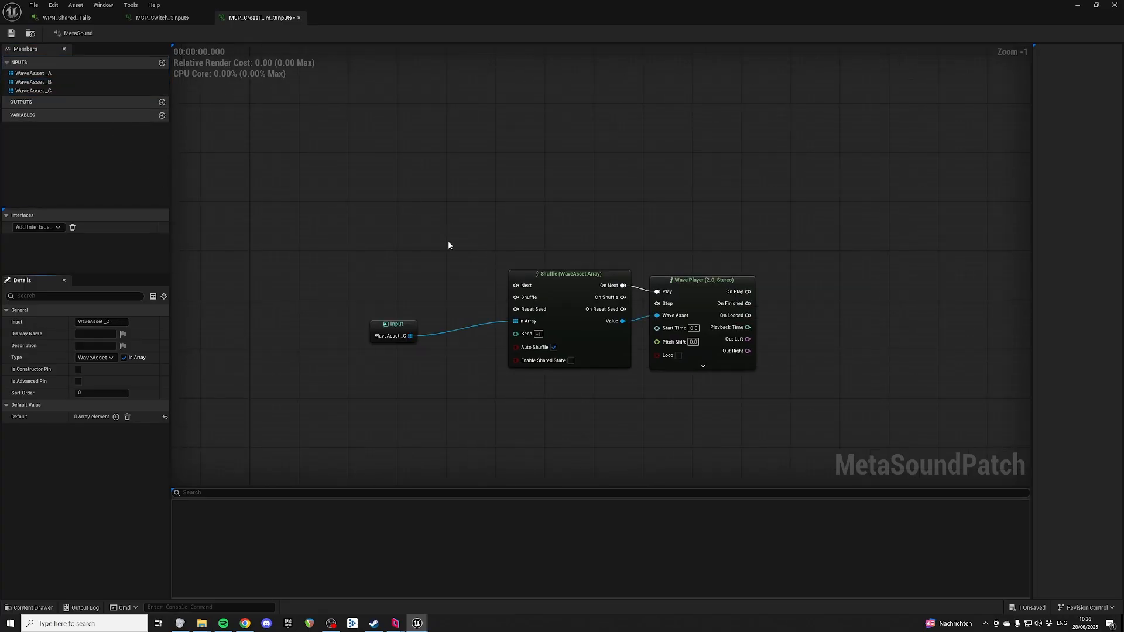
right_drag(485, 176, 511, 262)
scroll(514, 239, down, 3)
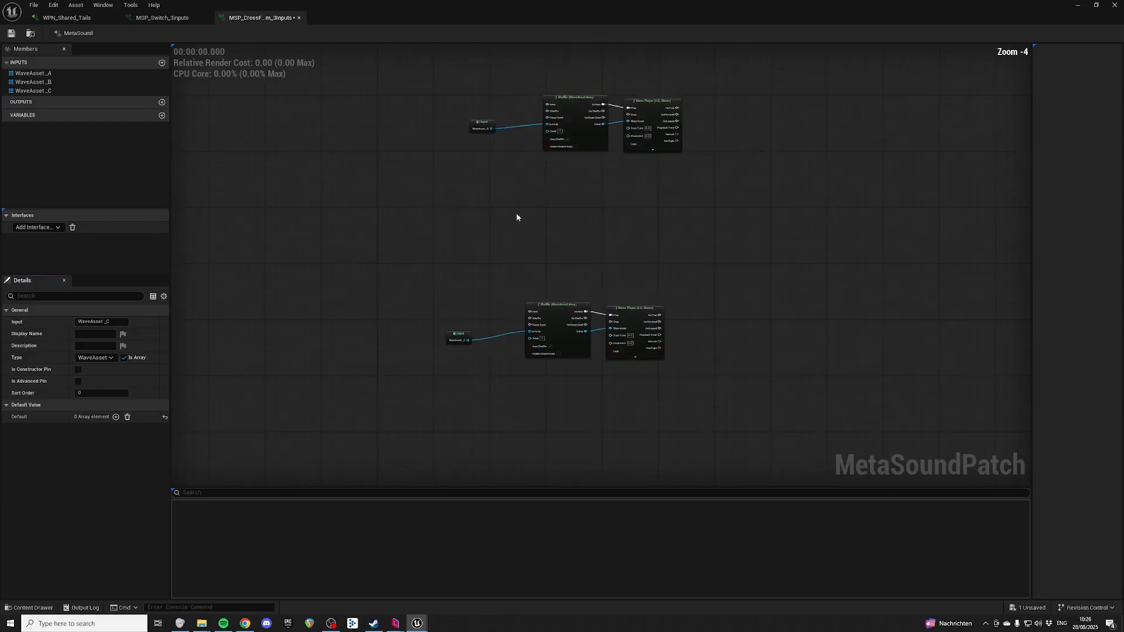
Review the three Shuffle and Wave Player rows together with the wave asset input feeding each one
right_drag(527, 91, 587, 290)
scroll(582, 190, up, 2)
drag(412, 131, 513, 281)
right_drag(513, 289, 524, 189)
drag(454, 328, 503, 387)
right_drag(492, 382, 462, 192)
drag(451, 305, 492, 393)
right_drag(489, 278, 492, 329)
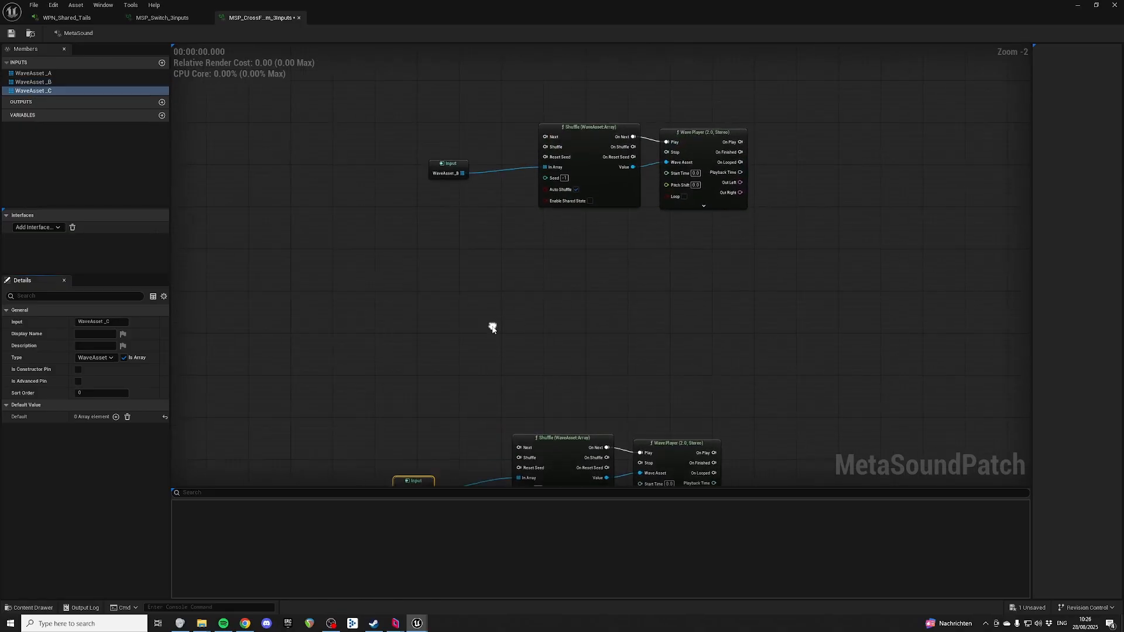
right_drag(583, 223, 630, 288)
drag(462, 209, 505, 306)
right_drag(498, 134, 503, 311)
drag(481, 148, 537, 53)
right_drag(495, 377, 546, 237)
click(496, 236)
click(516, 266)
click(66, 17)
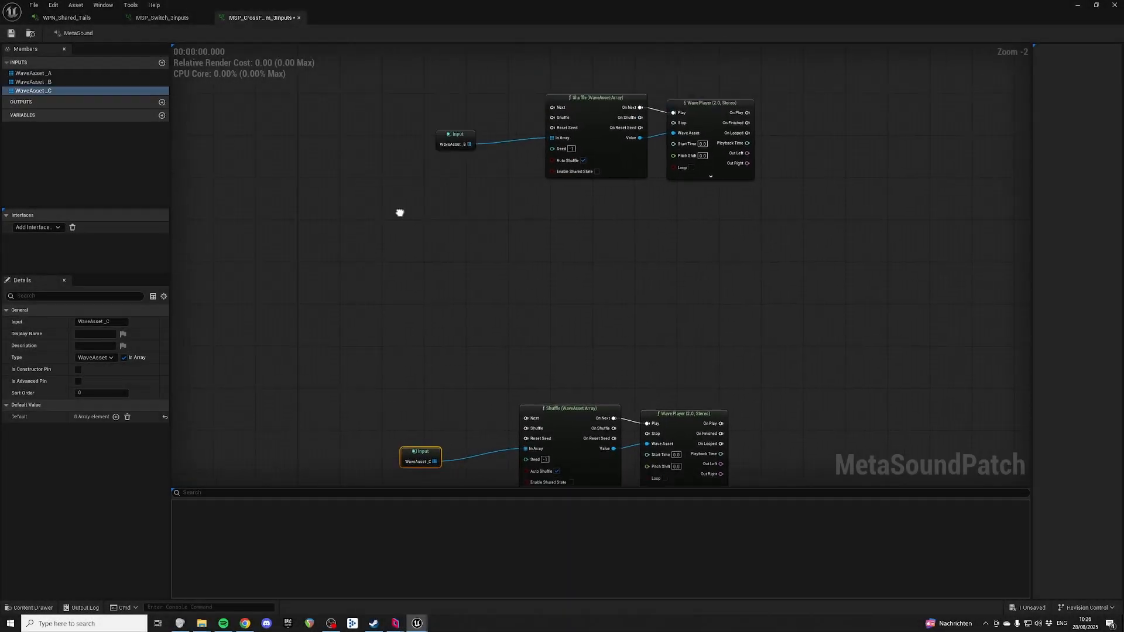
right_drag(400, 213, 393, 203)
right_drag(491, 193, 477, 370)
right_drag(447, 179, 423, 345)
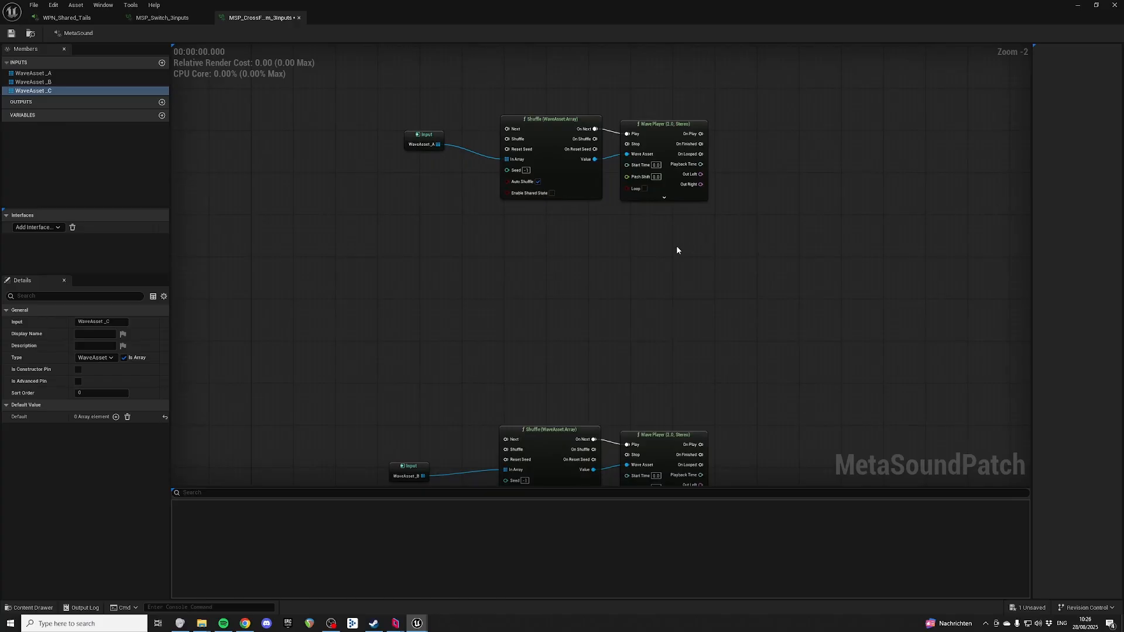
Add a Stereo Mixer (3) node and wire the left and right outputs of all three Wave Players into it
scroll(676, 250, down, 1)
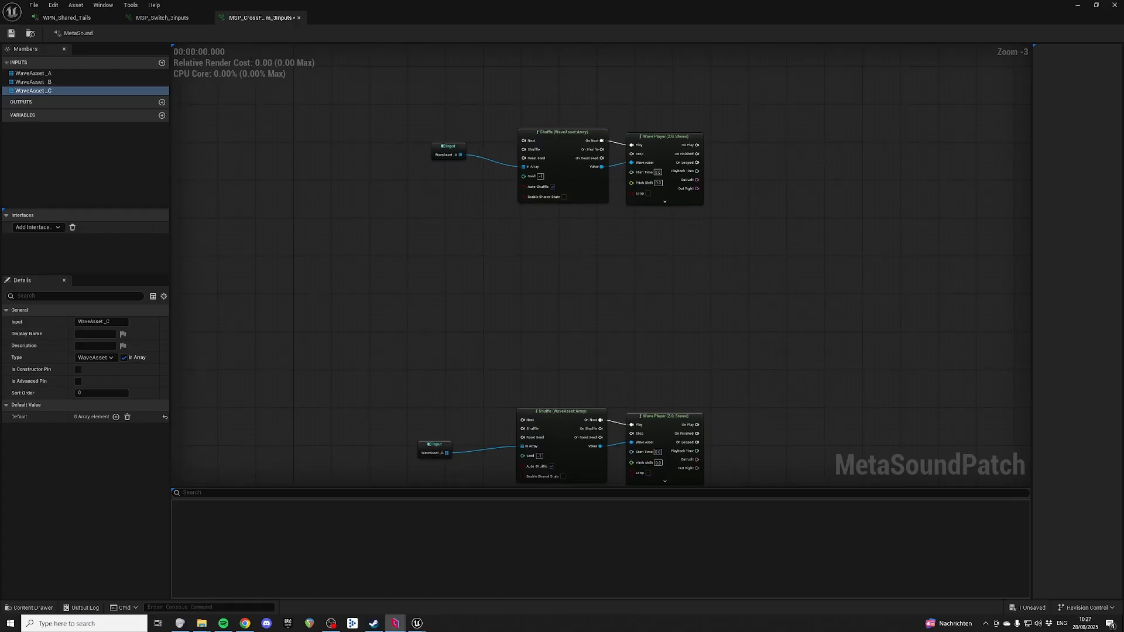
right_drag(732, 239, 691, 173)
right_drag(587, 155, 570, 182)
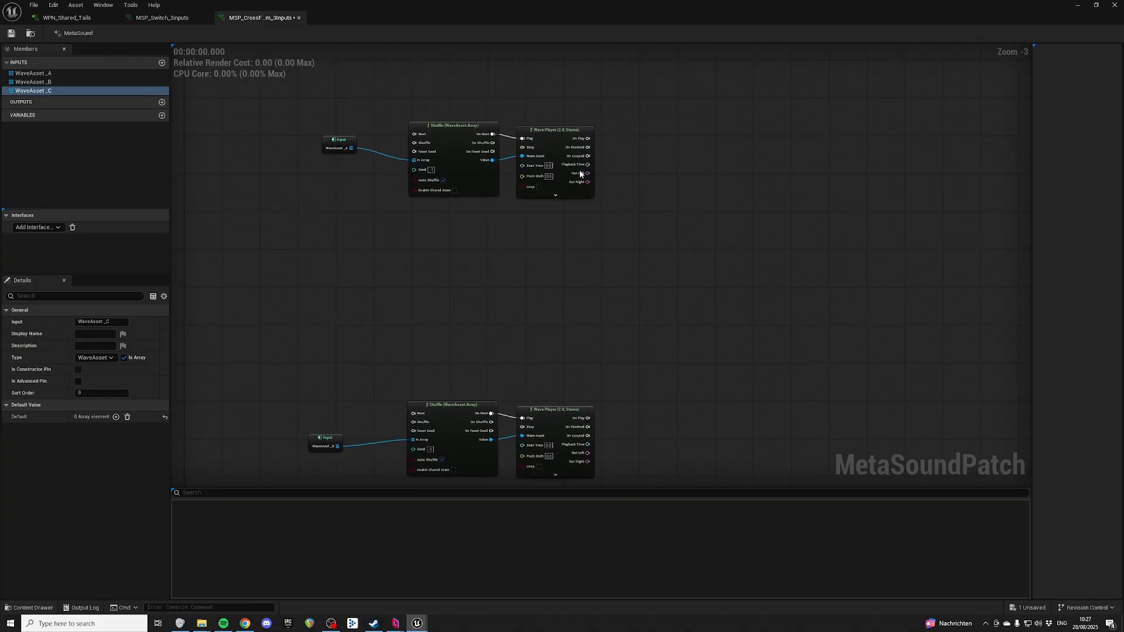
drag(588, 174, 780, 262)
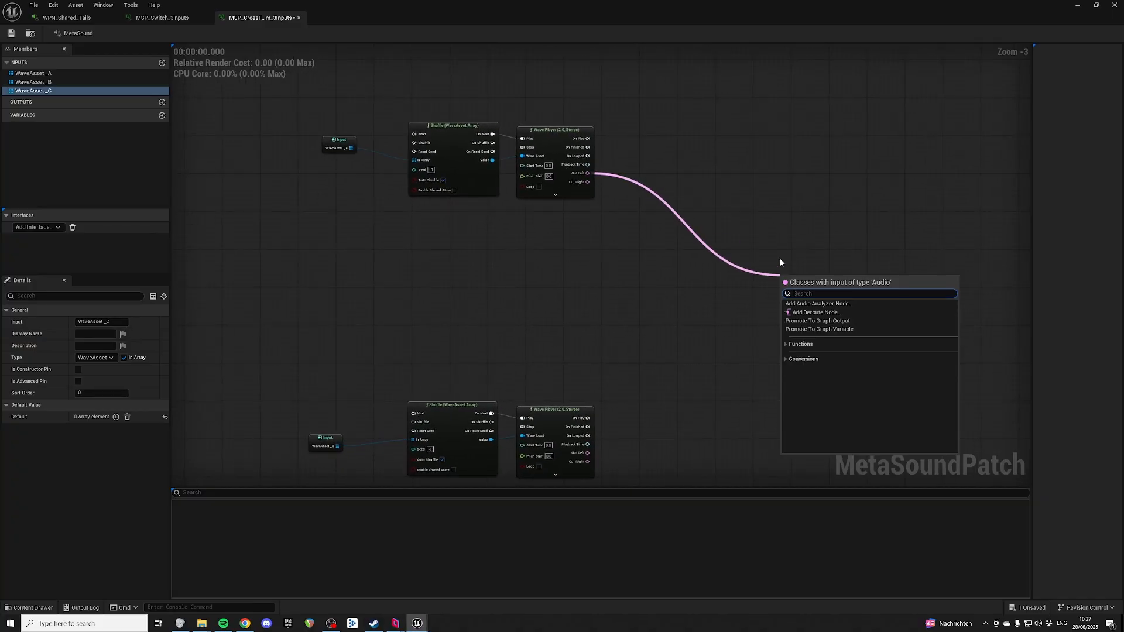
text(mix)
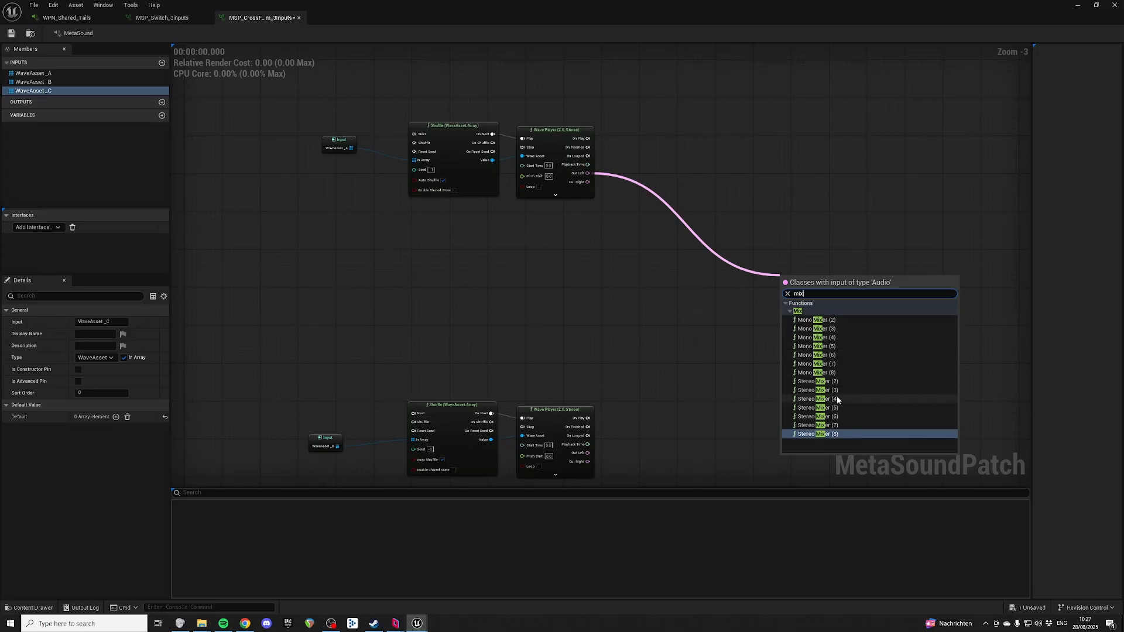
click(841, 389)
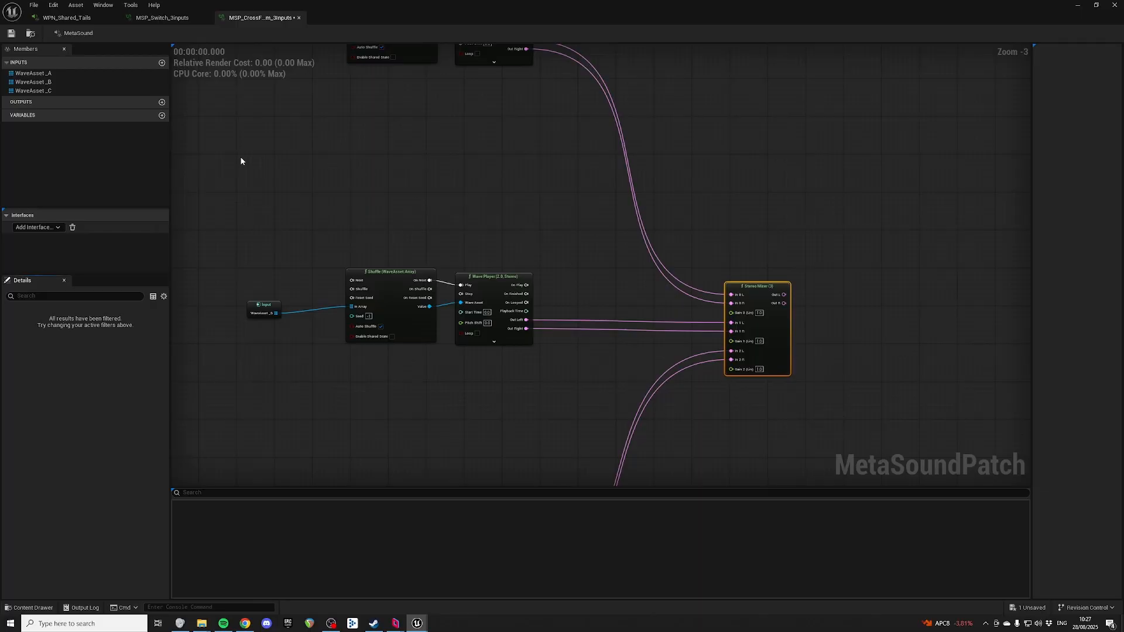
Create a graph output named OnFinished of type Trigger and place it in the graph beyond the mixer
click(162, 103)
click(87, 358)
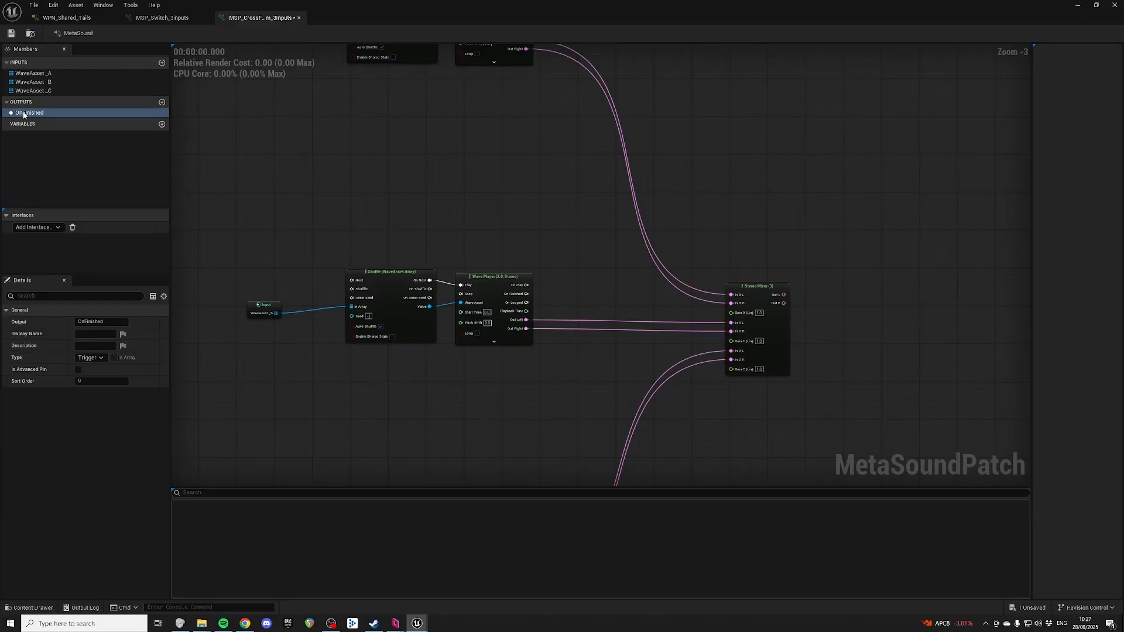
drag(20, 113, 917, 193)
Add a Trigger Any (3) node feeding OnFinished and connect the On Finished pins of all three Wave Players to it
right_drag(939, 183, 776, 247)
drag(765, 269, 694, 227)
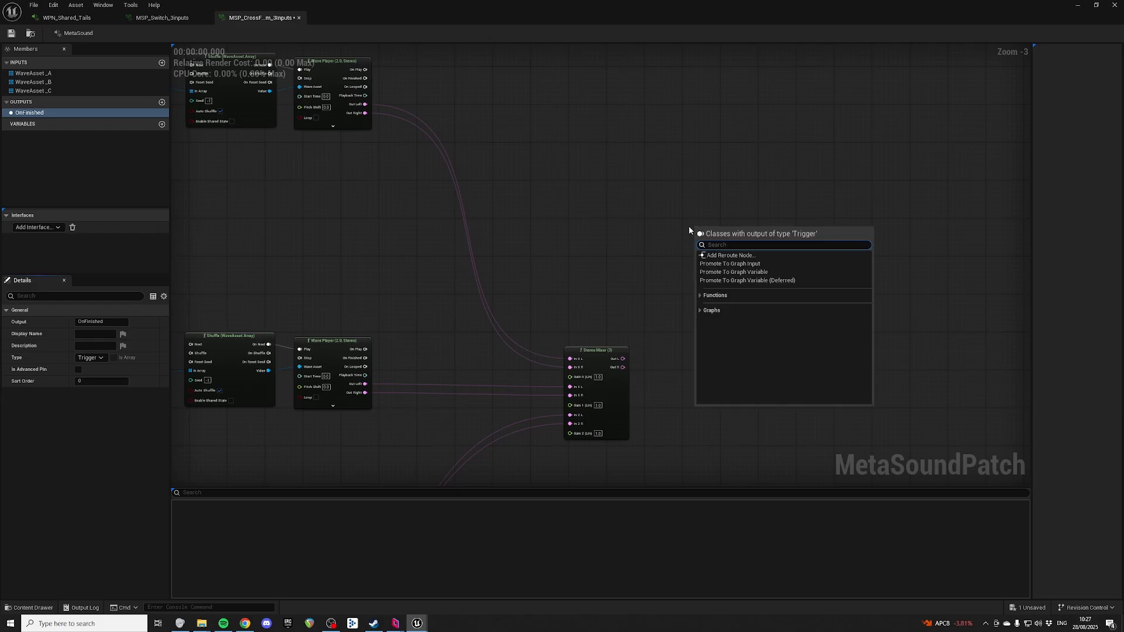
text(any)
key(Return)
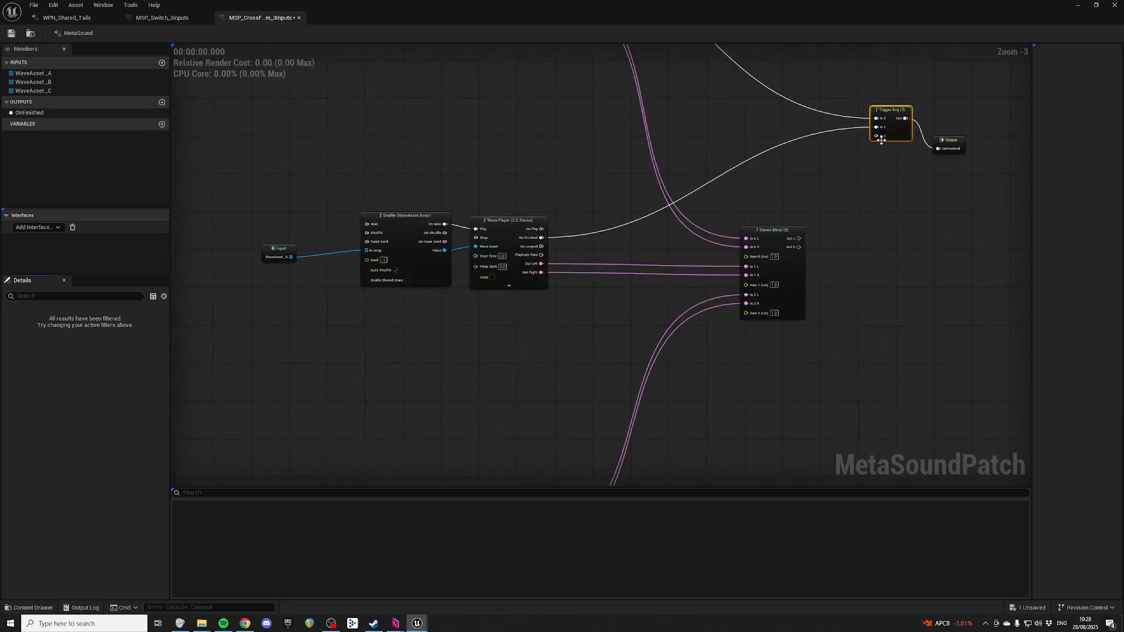
drag(881, 139, 517, 377)
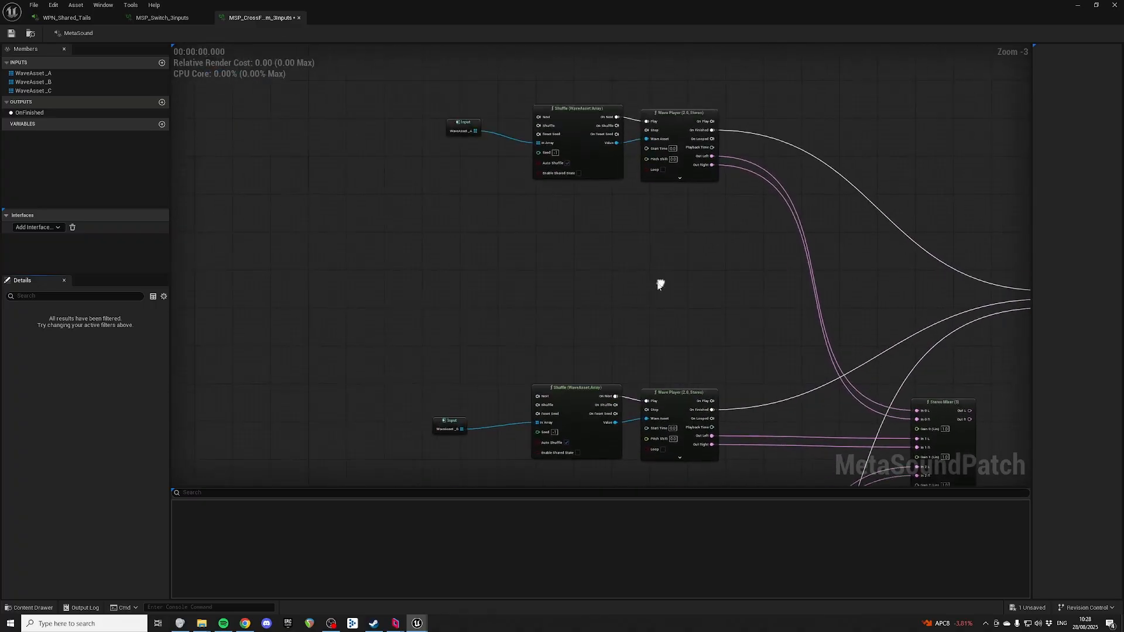
Examine how each row's audio and finish outputs run to the Stereo Mixer and Trigger Any nodes
drag(705, 238, 533, 116)
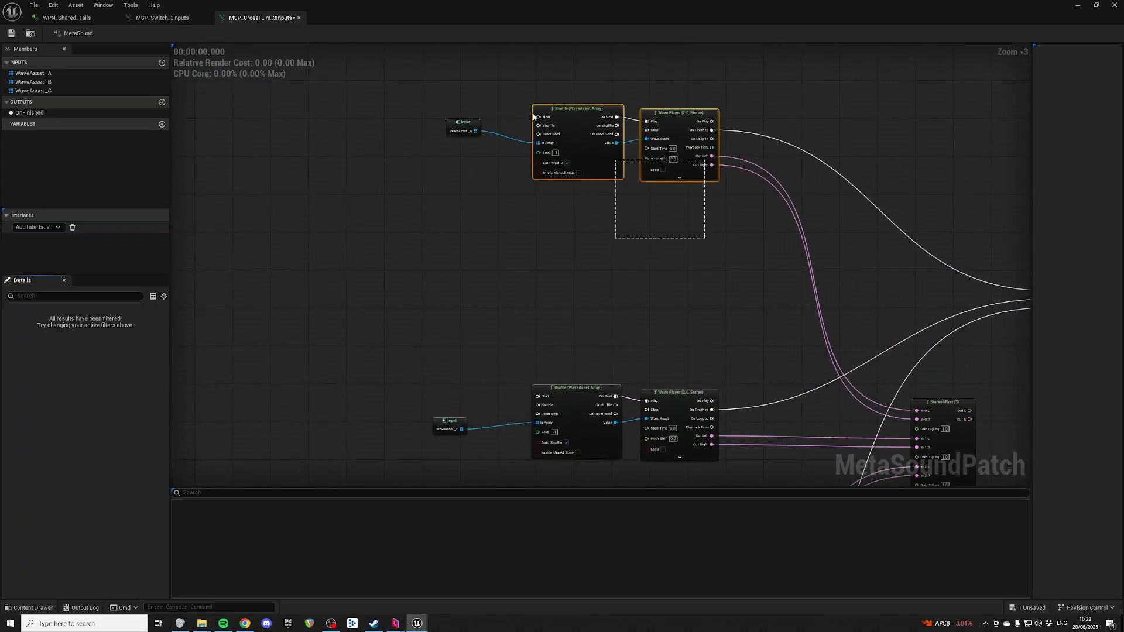
right_drag(642, 308, 589, 210)
drag(504, 223, 617, 366)
right_drag(664, 269, 611, 94)
drag(436, 316, 553, 418)
right_drag(587, 314, 629, 426)
drag(696, 356, 478, 233)
right_drag(672, 205, 743, 125)
drag(744, 95, 599, 174)
right_drag(671, 260, 726, 218)
drag(644, 352, 713, 407)
right_drag(768, 242, 658, 356)
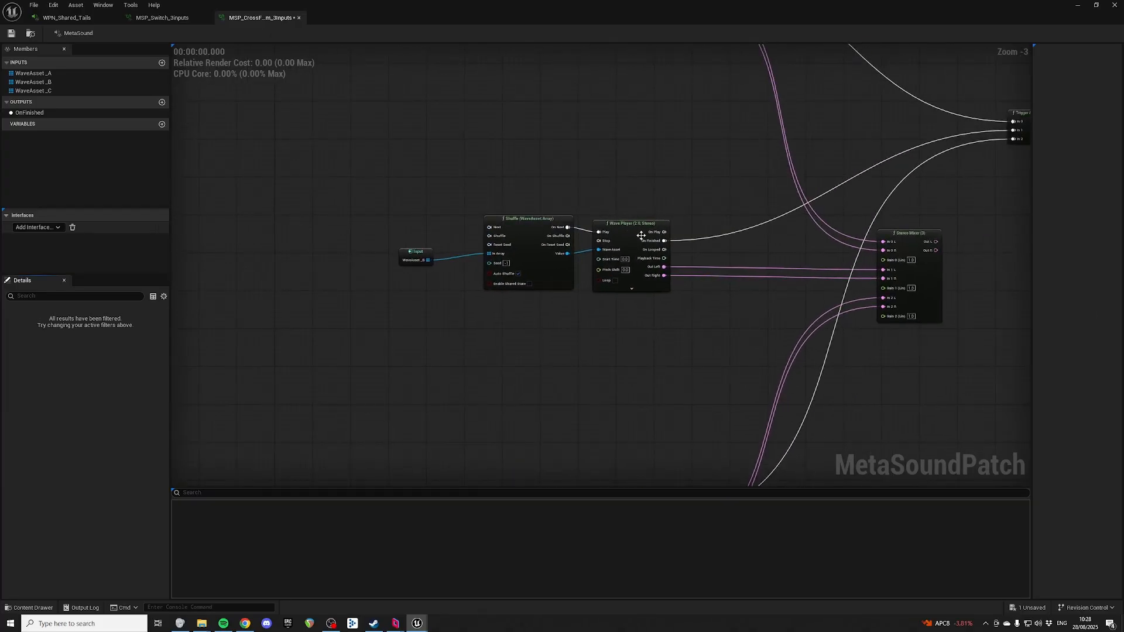
Review the Input, Shuffle and Wave Player chains of the WaveAsset_A, WaveAsset_B and WaveAsset_C rows
right_drag(791, 199, 560, 274)
drag(894, 165, 802, 250)
key(q)
click(410, 266)
click(415, 299)
right_drag(443, 272, 545, 192)
right_drag(539, 288, 613, 236)
click(312, 145)
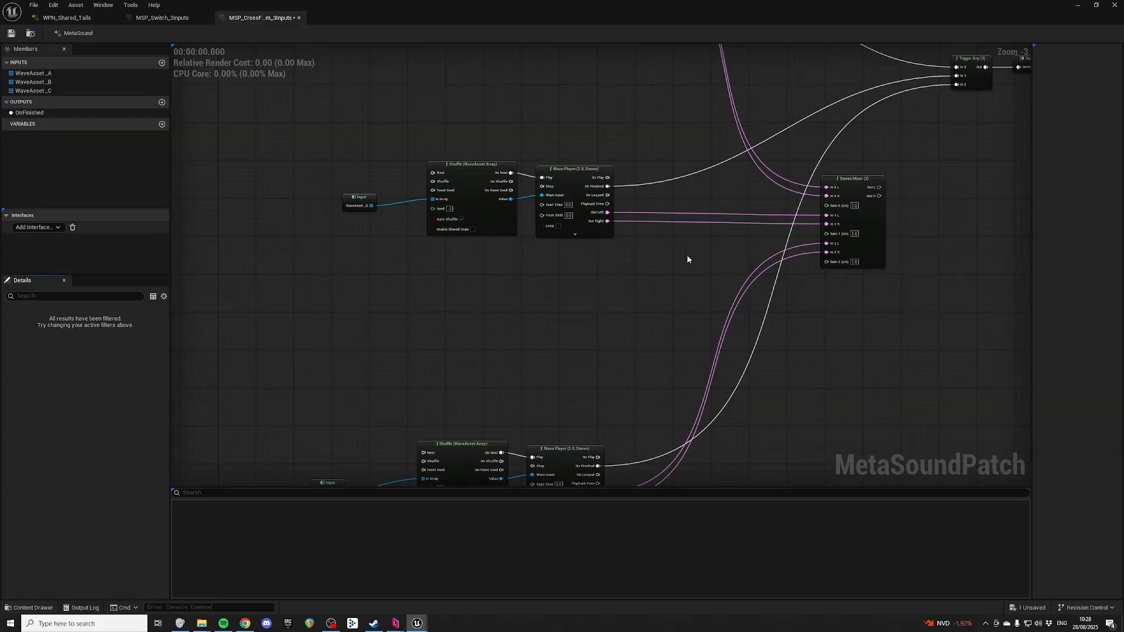
right_drag(683, 254, 712, 220)
drag(356, 72, 644, 226)
right_drag(616, 82, 605, 372)
drag(399, 115, 627, 235)
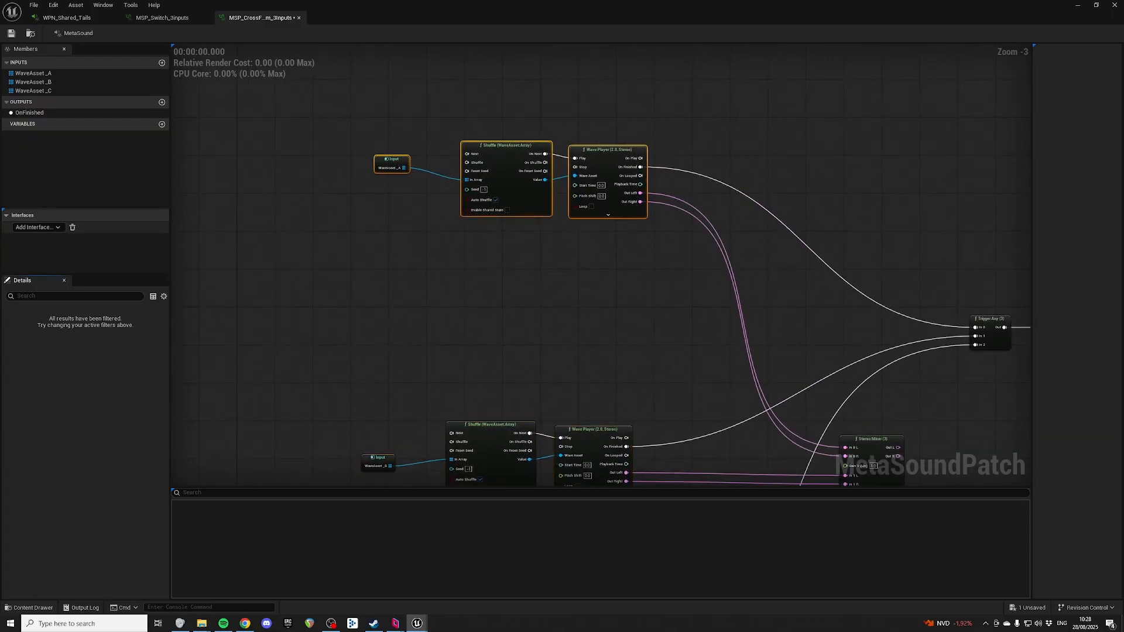
right_drag(603, 333, 586, 119)
drag(315, 153, 591, 313)
right_drag(571, 379, 602, 190)
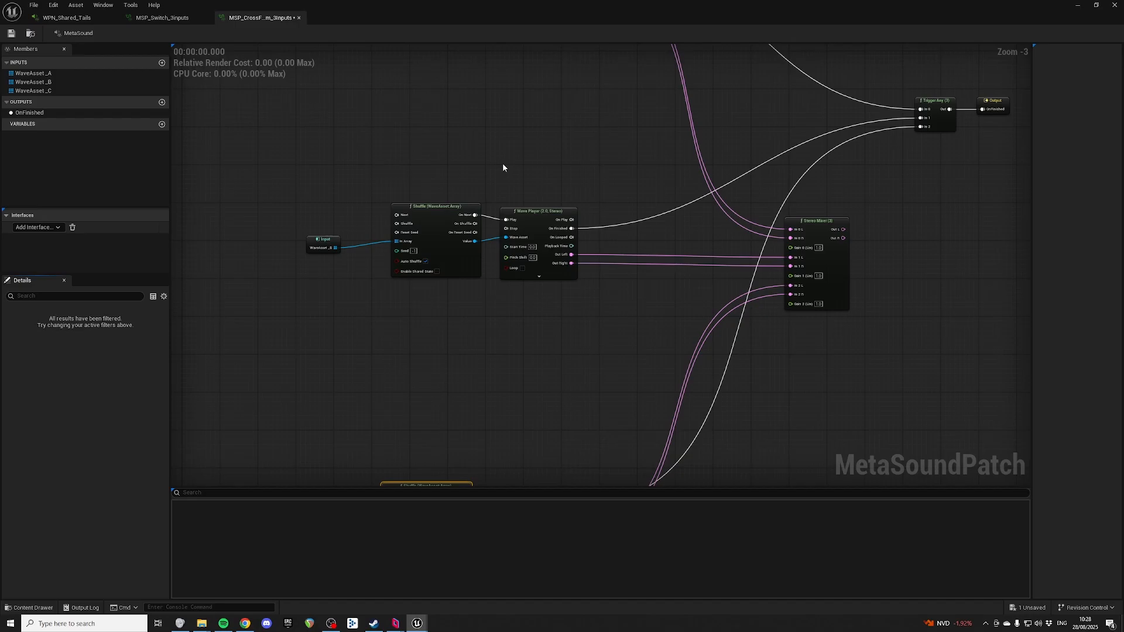
right_drag(364, 138, 479, 369)
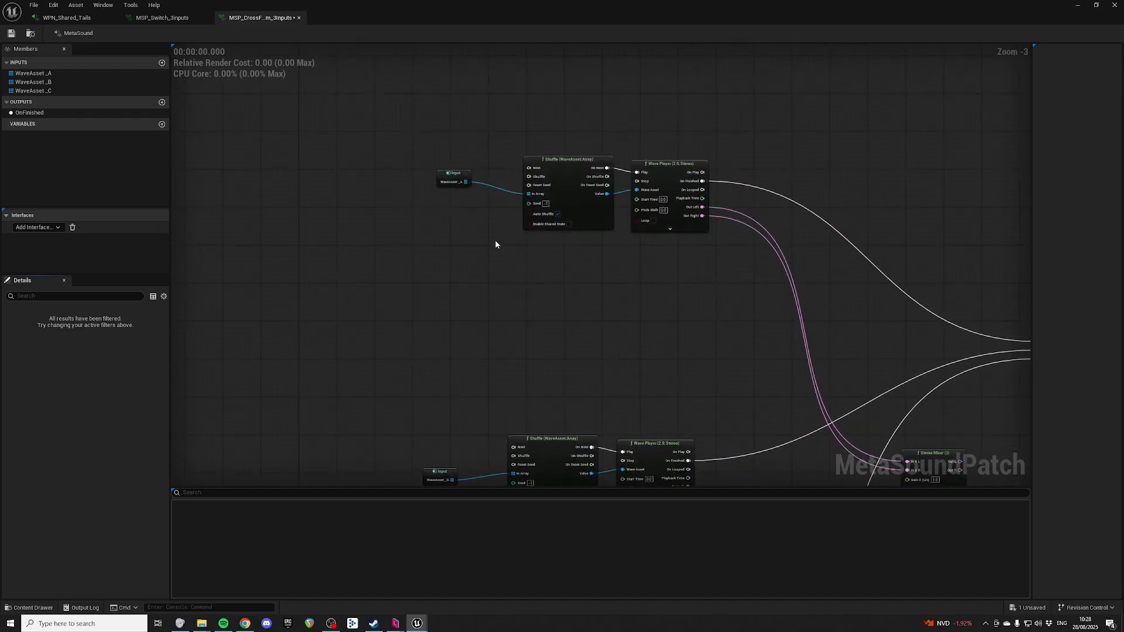
drag(476, 103, 731, 311)
right_drag(719, 342, 585, 92)
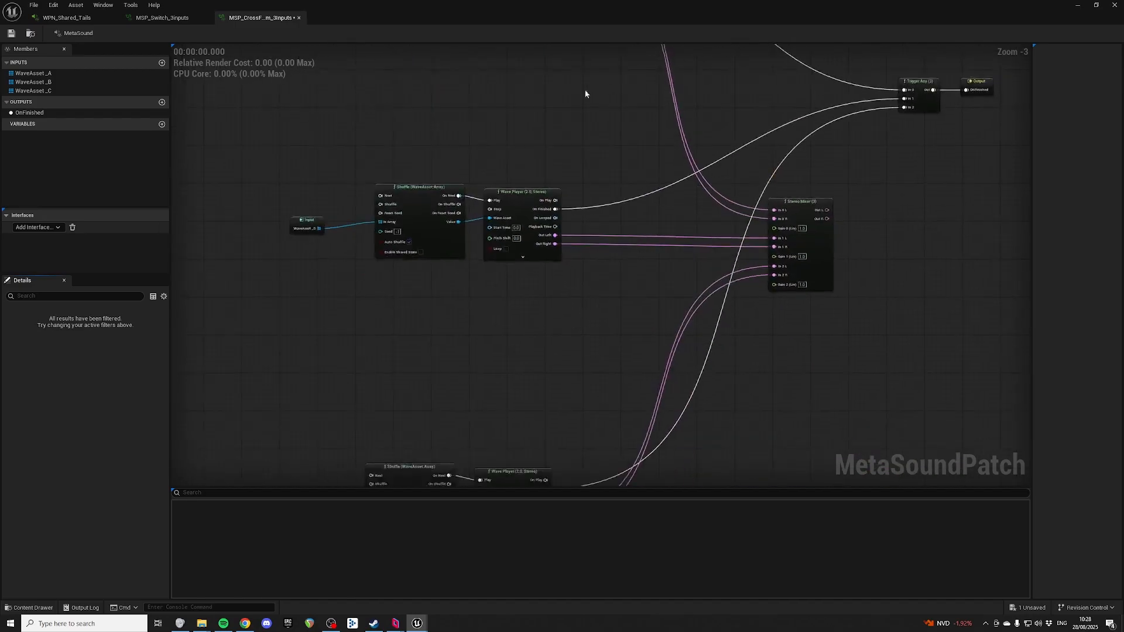
drag(402, 162, 524, 310)
right_drag(521, 351, 591, 154)
drag(405, 229, 565, 319)
click(549, 144)
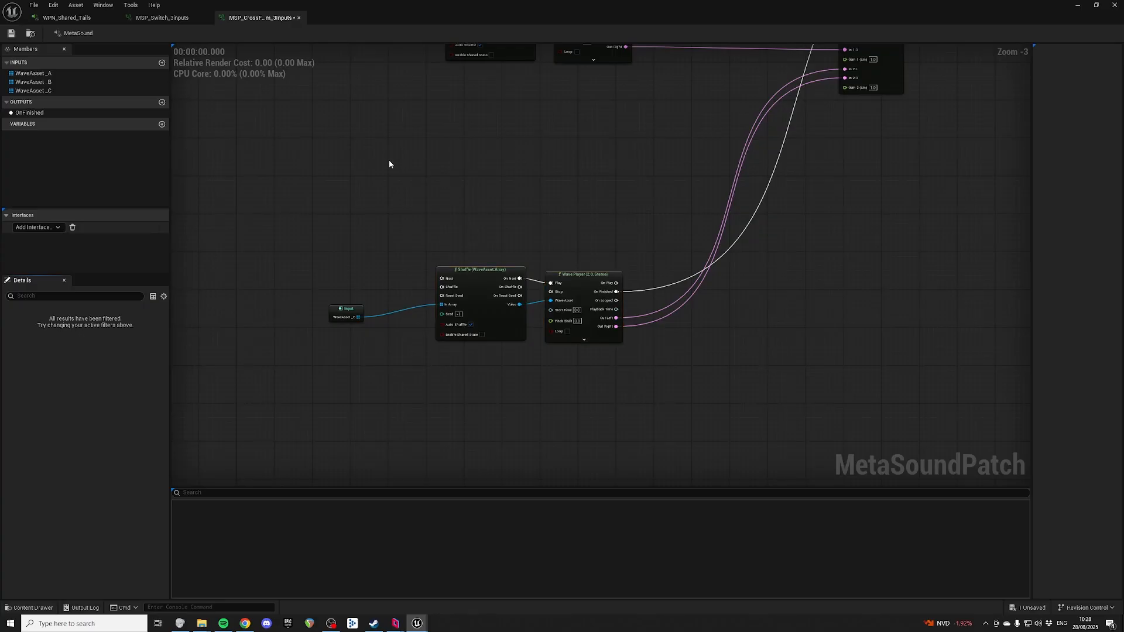
right_drag(544, 65, 408, 345)
right_drag(362, 177, 604, 117)
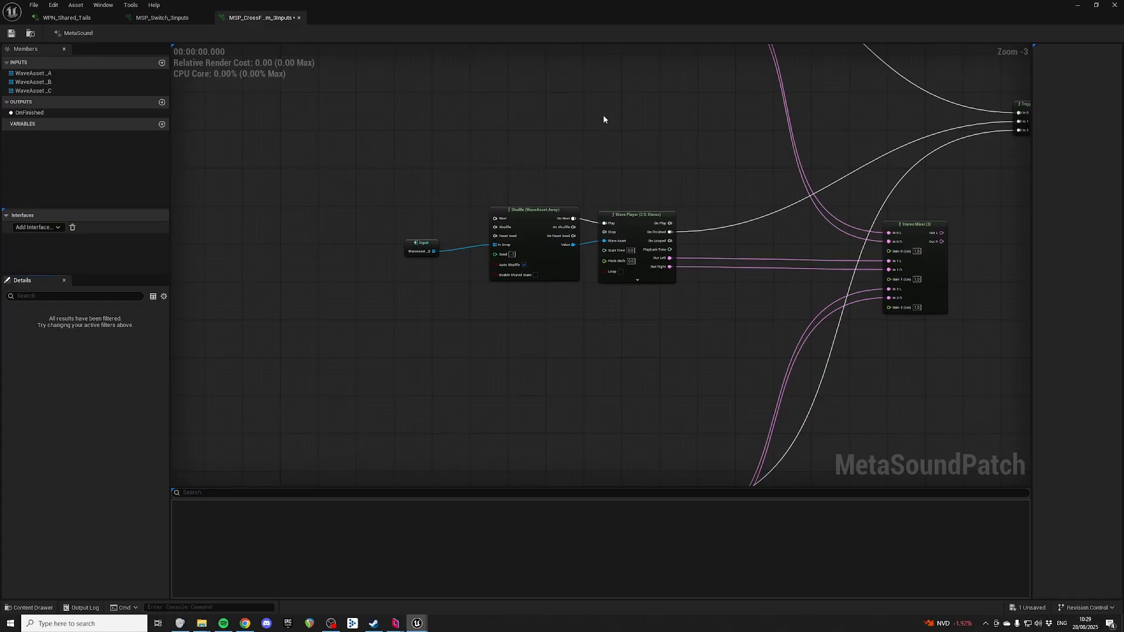
right_drag(672, 117, 669, 176)
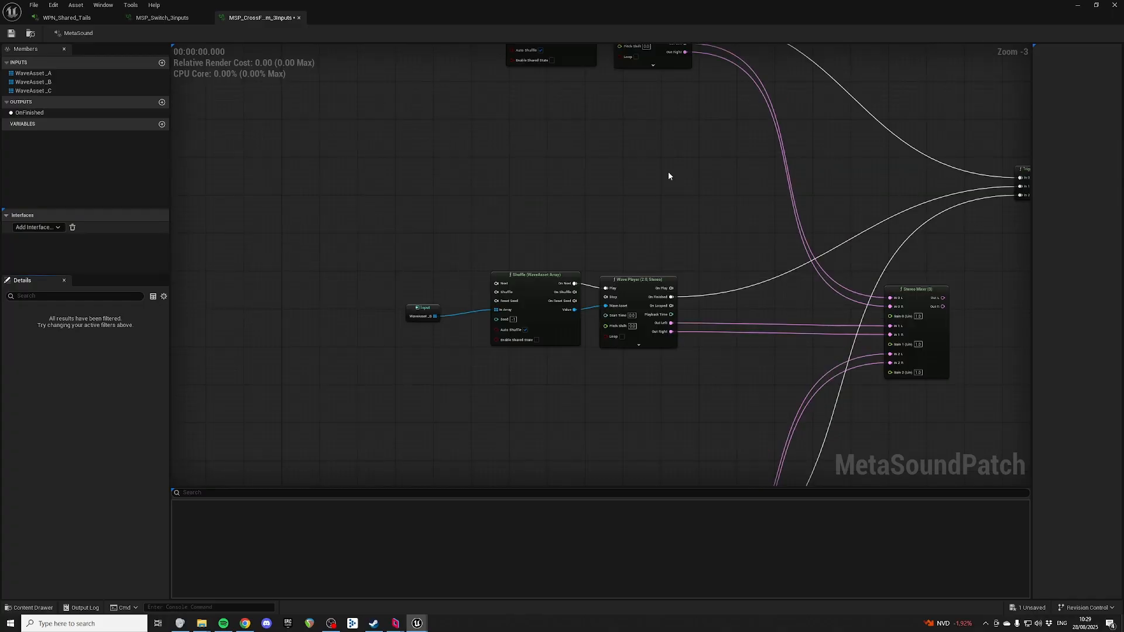
Add a Map Range (Float) node between the WaveAsset_A and WaveAsset_B rows
right_drag(552, 188, 525, 268)
drag(472, 91, 590, 254)
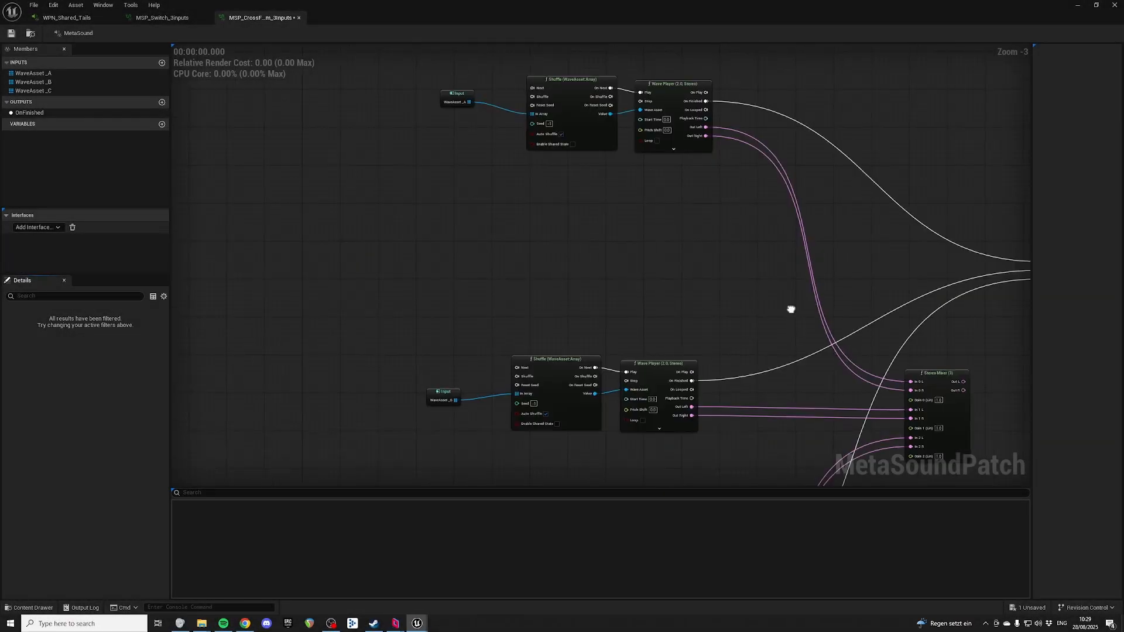
right_click(597, 215)
text(map)
key(Down)
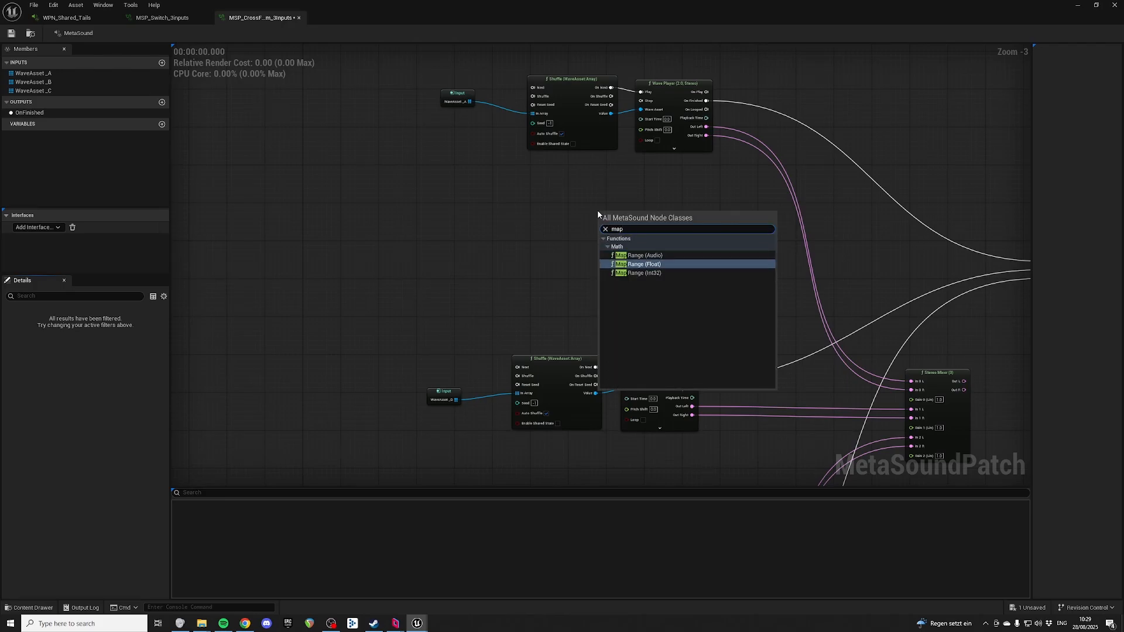
key(Return)
scroll(597, 210, up, 2)
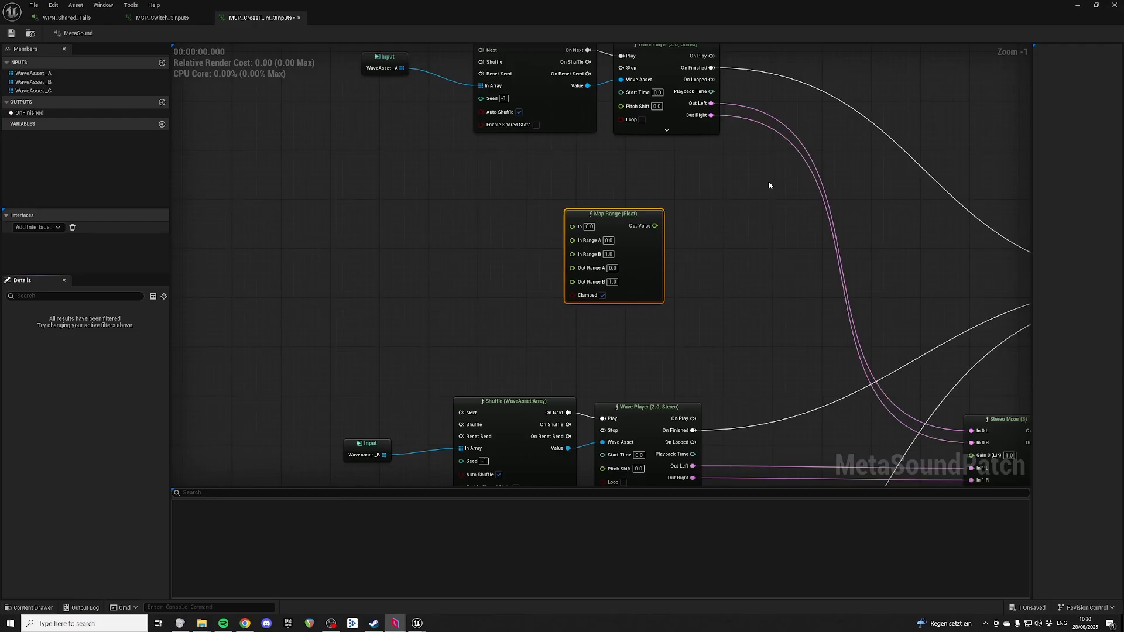
click(749, 207)
scroll(755, 208, down, 2)
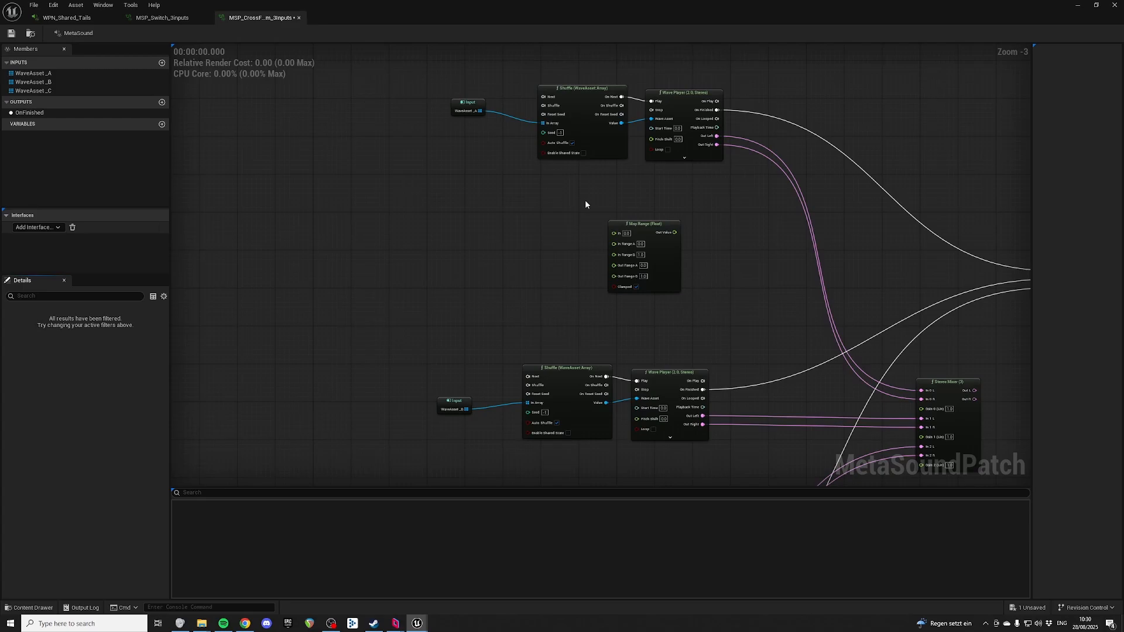
Promote the Map Range node's In pin to a graph input and rename it InputParameter
scroll(585, 204, up, 4)
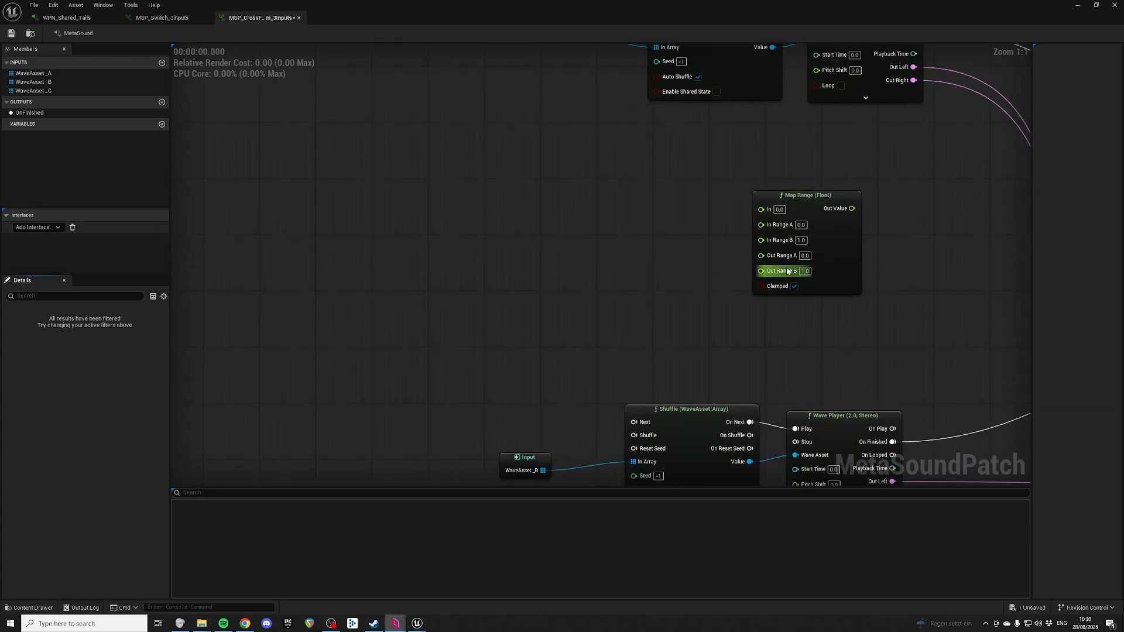
right_click(761, 210)
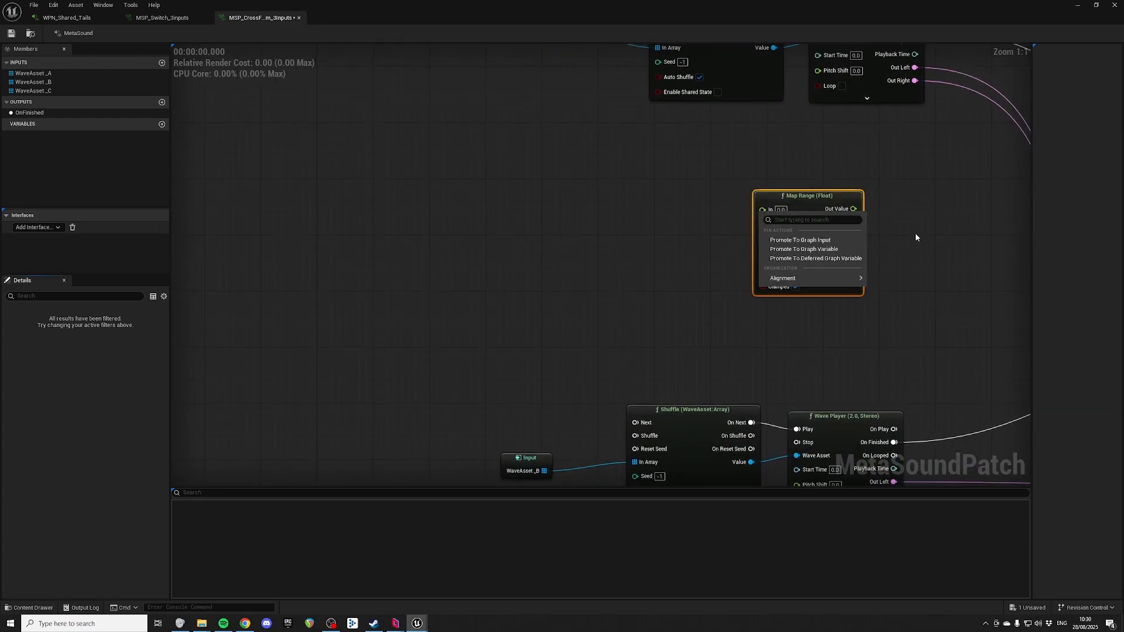
click(806, 241)
click(633, 193)
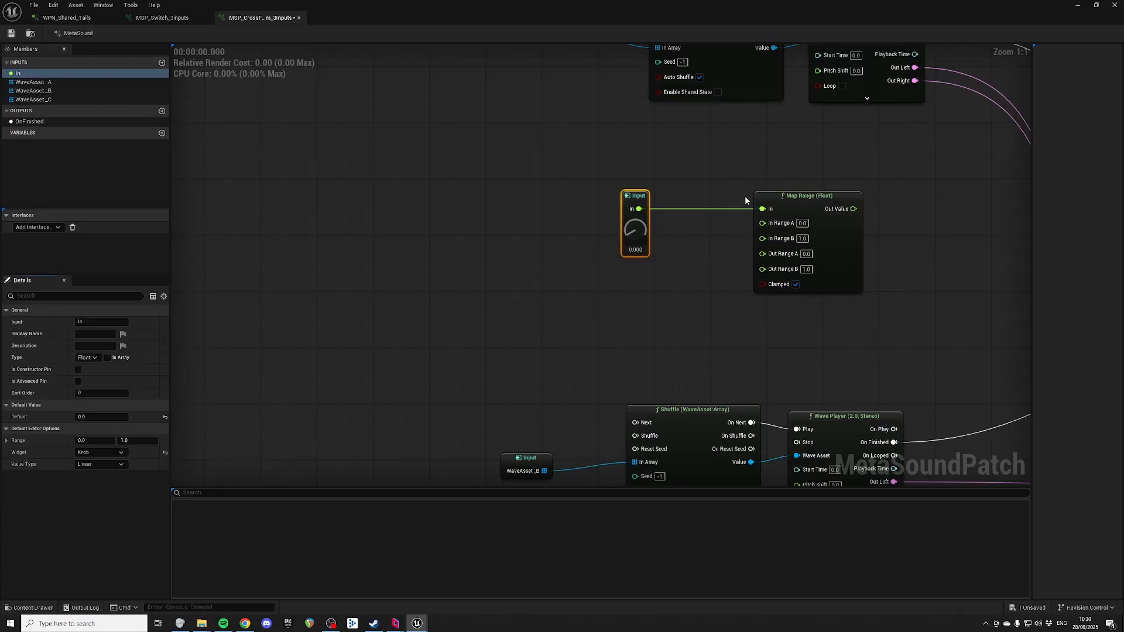
click(32, 75)
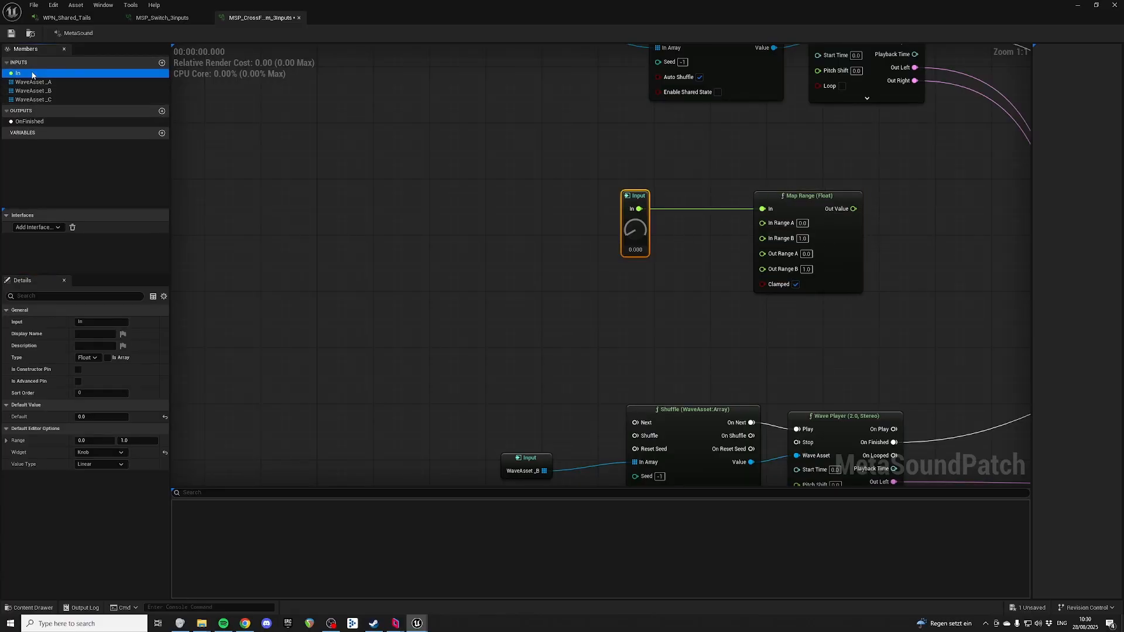
click(33, 75)
text(Input)
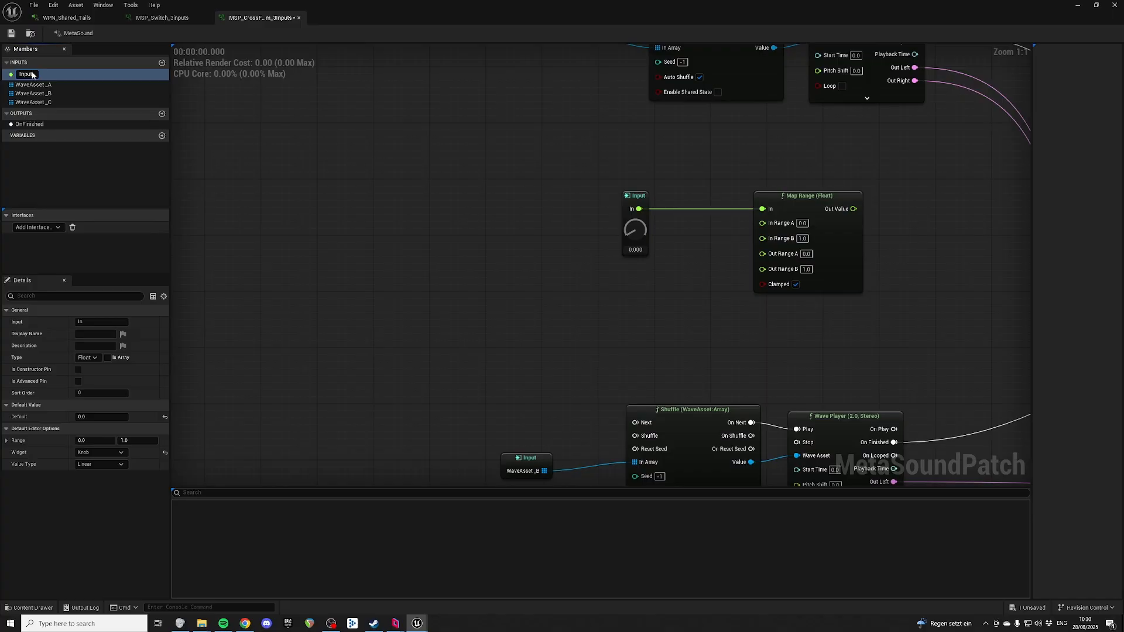
text(Parameter)
key(Return)
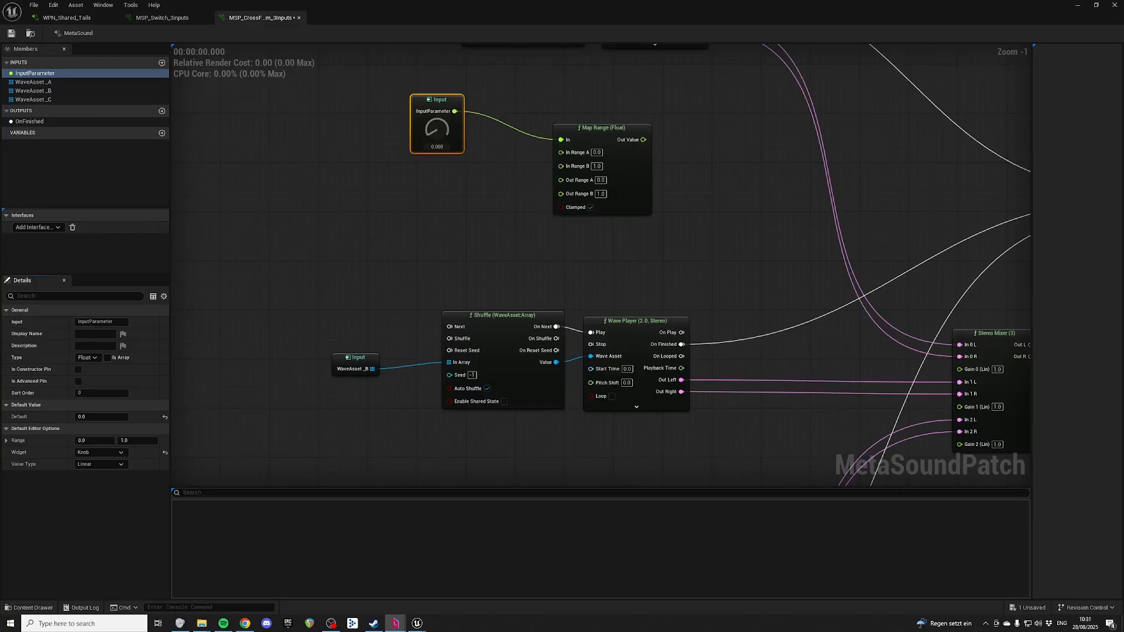
Shift the WaveAsset_A row and its Map Range pair upward, and paste a copy of the pair below the WaveAsset_B row
scroll(478, 218, down, 3)
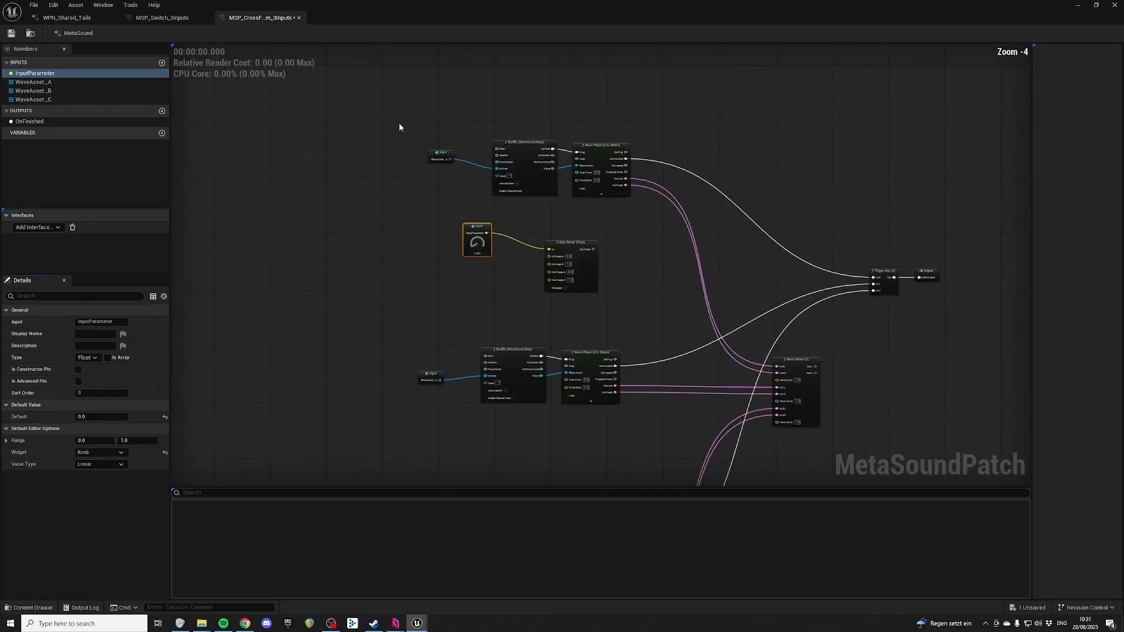
drag(399, 122, 559, 144)
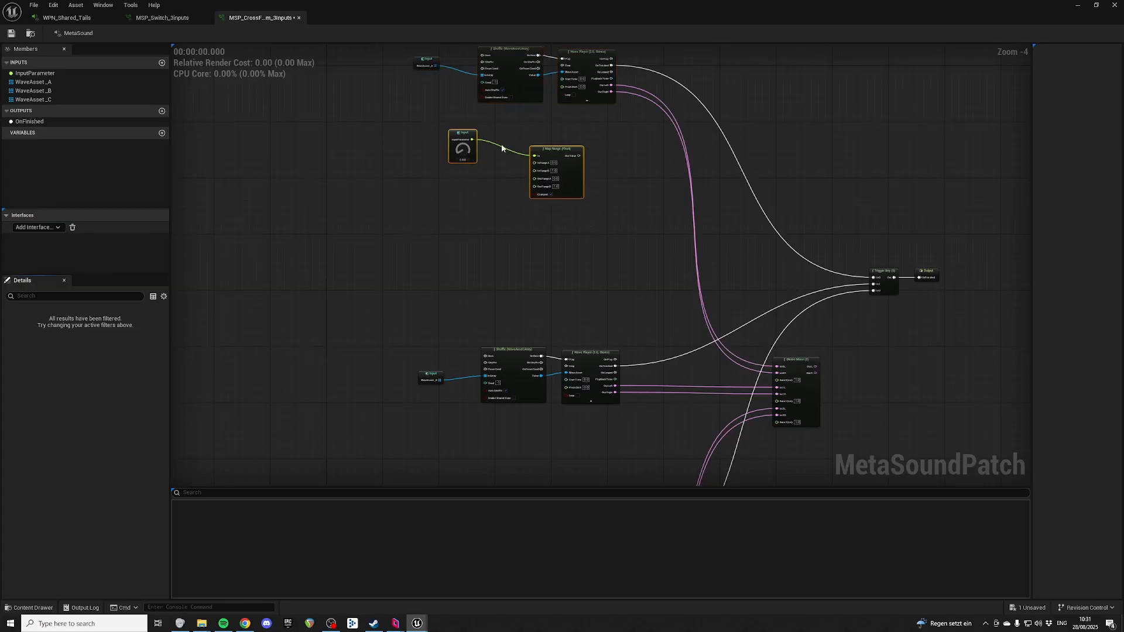
right_drag(543, 199, 521, 113)
key(ctrl+v)
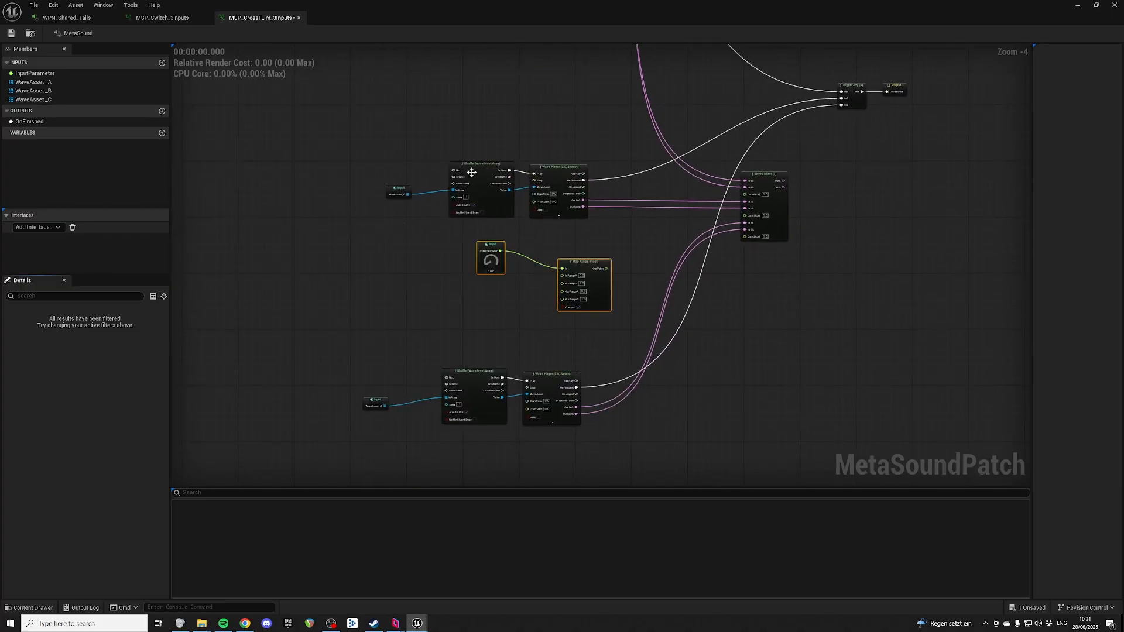
Move the WaveAsset_B row upward and place the copied InputParameter and Map Range nodes directly beneath it
right_drag(469, 173, 486, 230)
drag(641, 251, 445, 366)
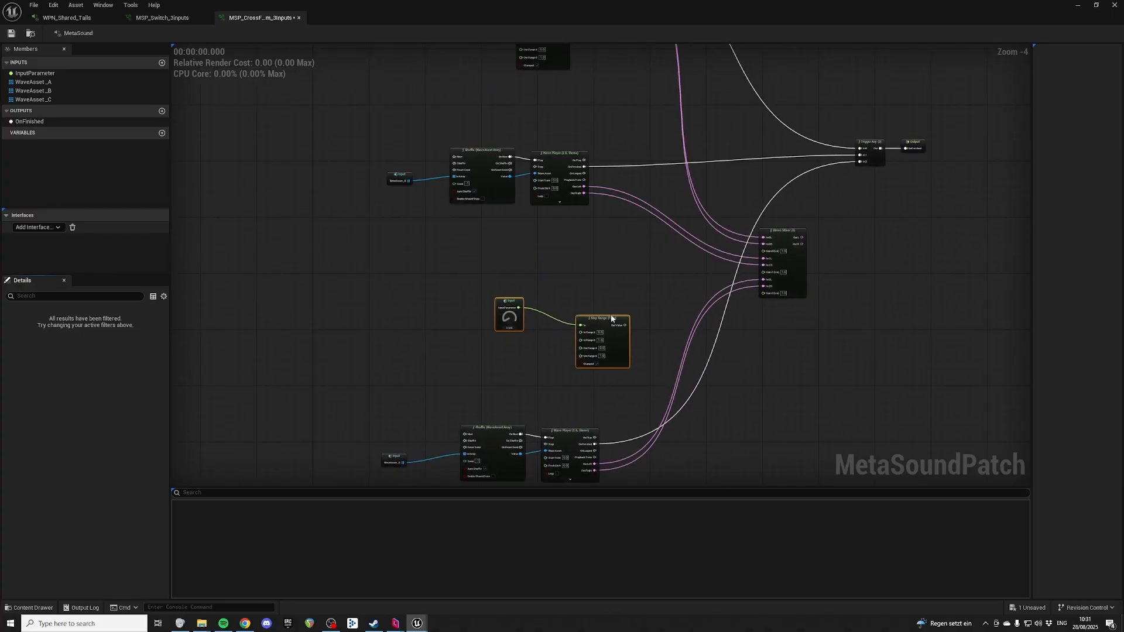
drag(611, 319, 573, 267)
key(ctrl+z)
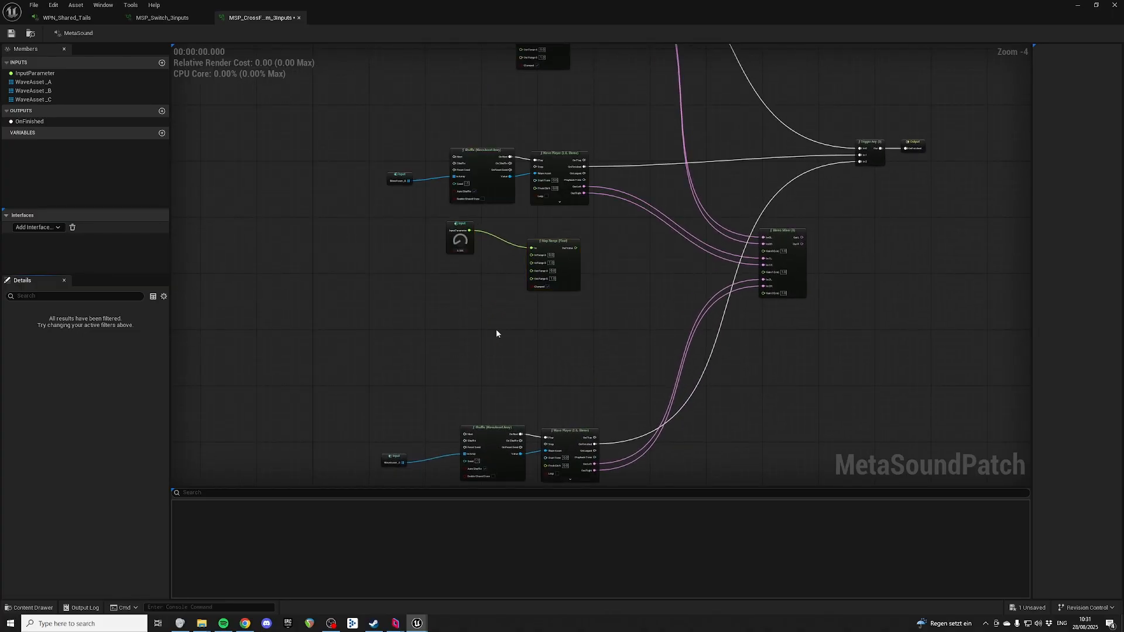
Add a second Map Range (Float) under the WaveAsset_B row and place the InputParameter node that feeds both beside them
key(ctrl+v)
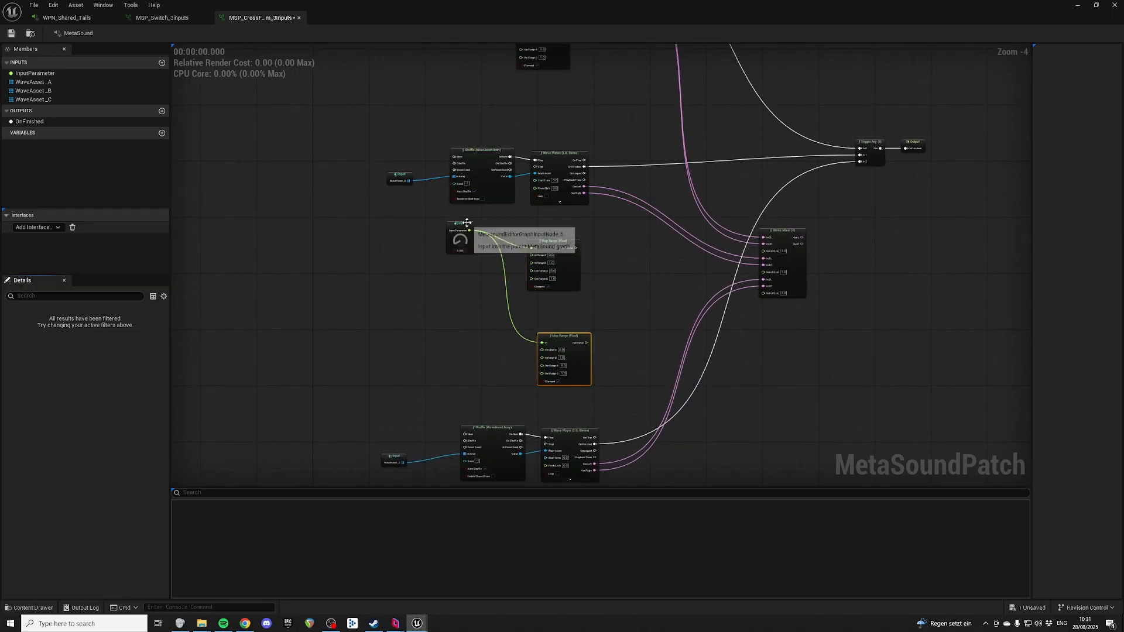
drag(466, 224, 473, 311)
right_drag(501, 365, 492, 226)
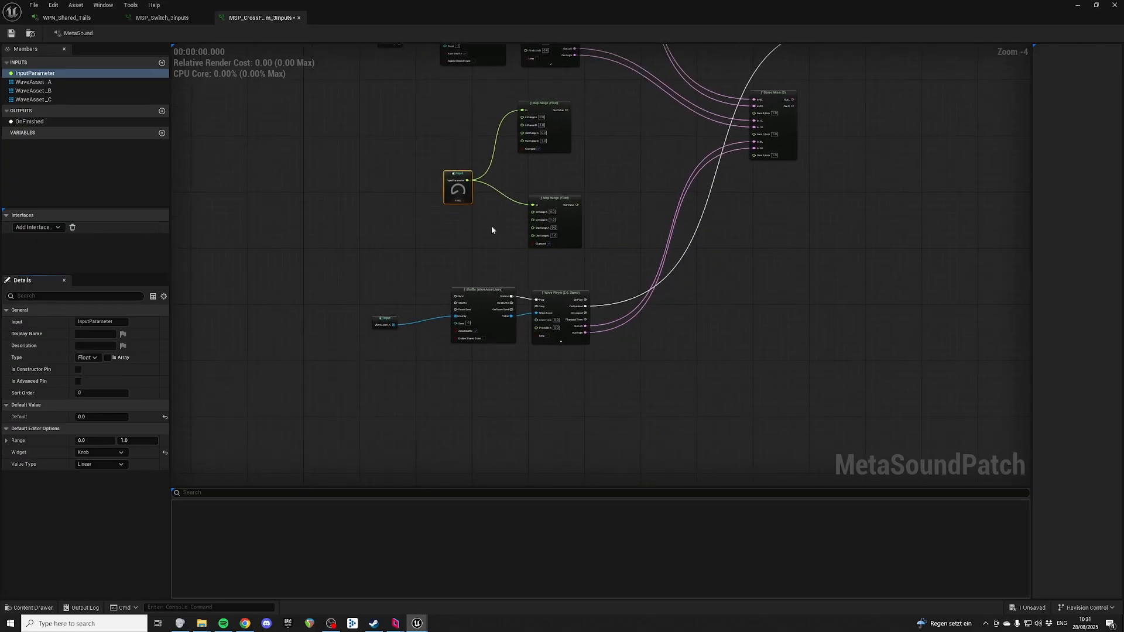
Paste another Map Range copy below the WaveAsset_C row
click(464, 408)
key(ctrl+v)
right_drag(426, 124, 433, 201)
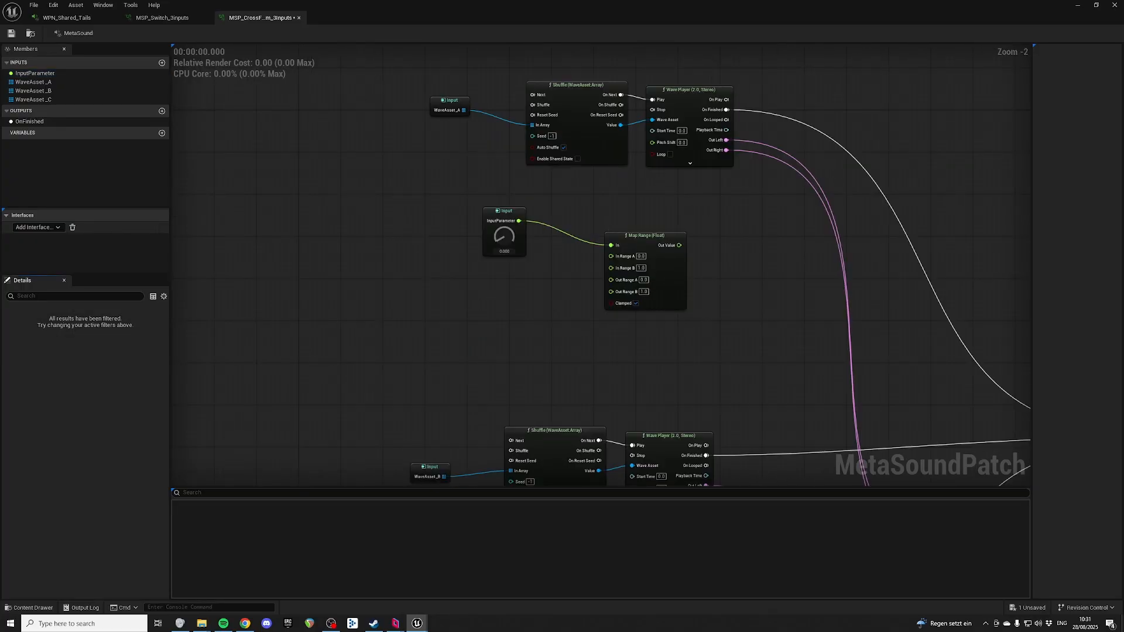
Promote In Range A and In Range B of the WaveAsset_A row's Map Range to graph inputs and space out the nodes
scroll(584, 270, up, 1)
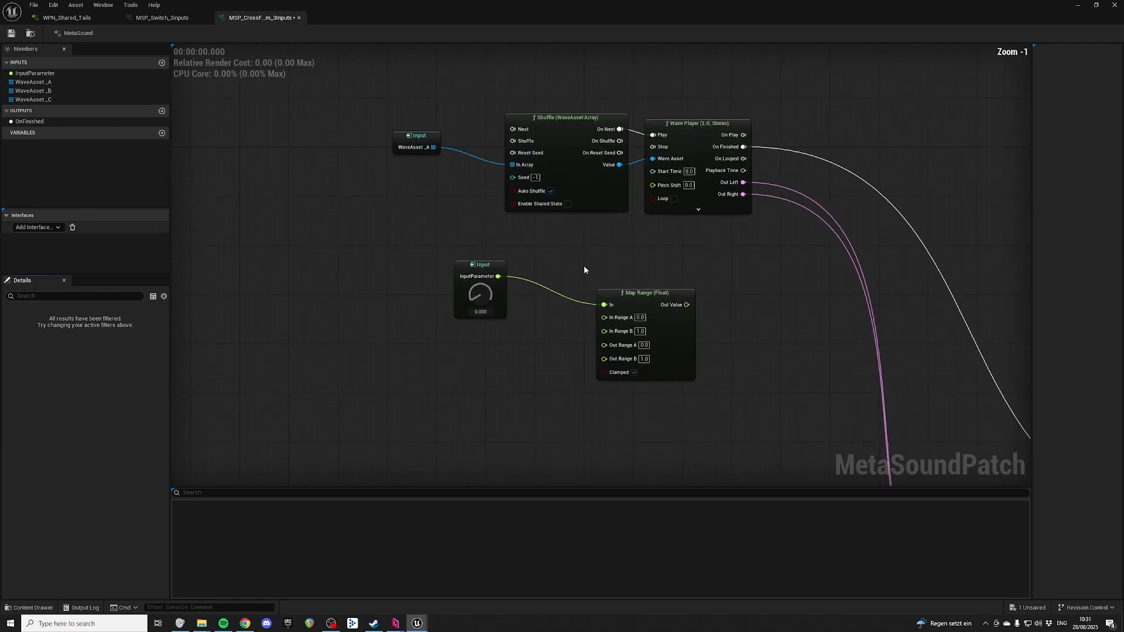
scroll(584, 268, up, 1)
drag(483, 266, 531, 249)
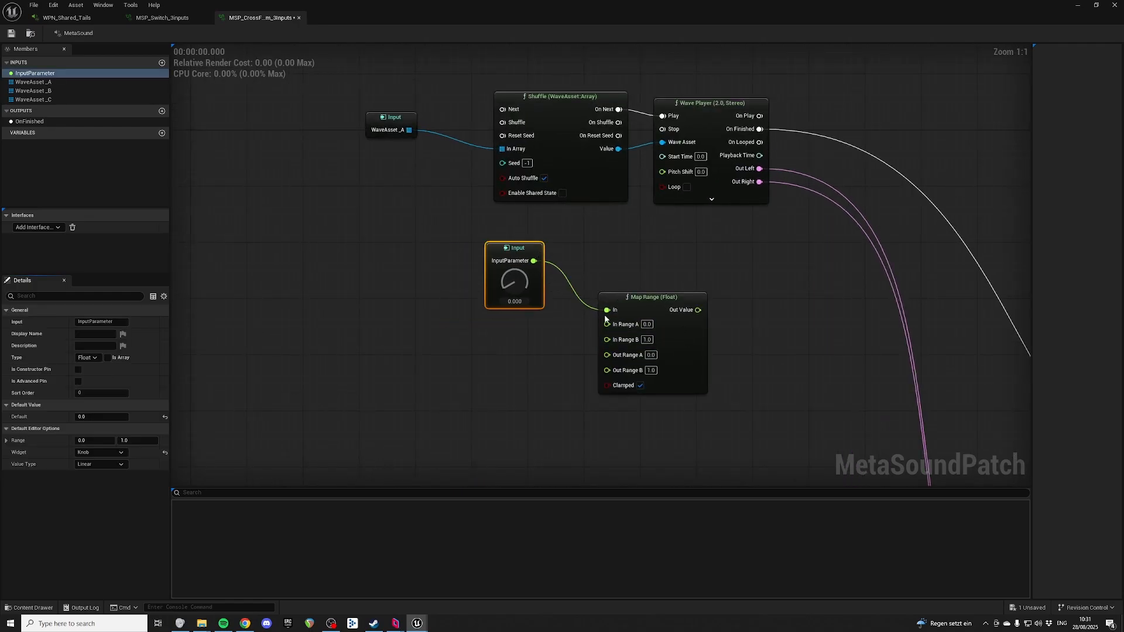
right_click(607, 324)
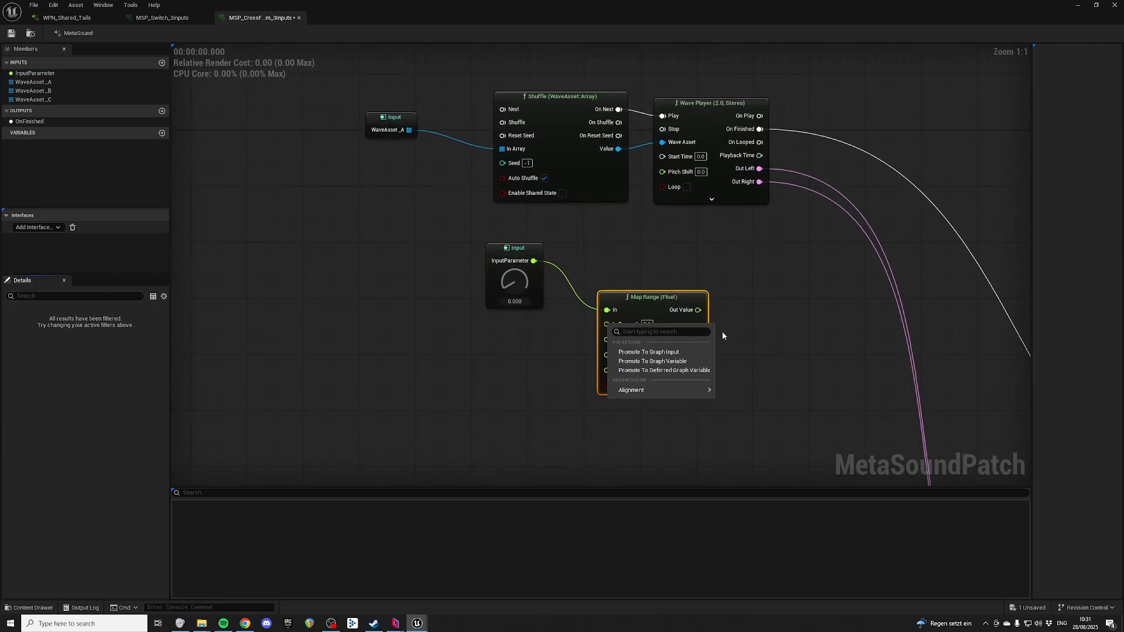
click(689, 355)
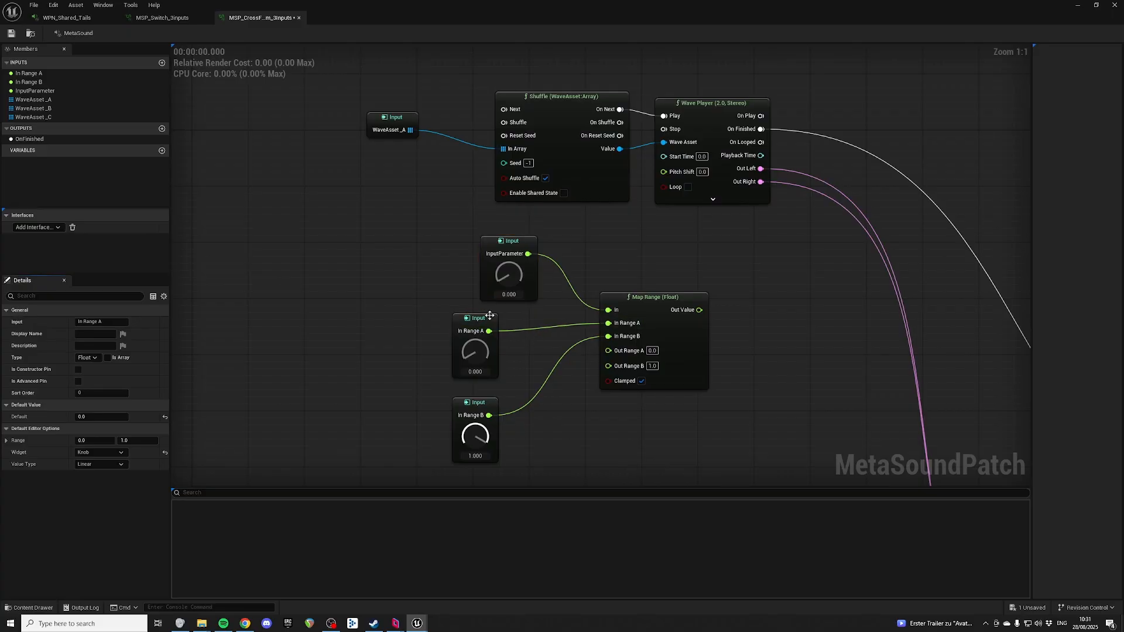
drag(493, 317, 515, 318)
right_drag(737, 309, 676, 273)
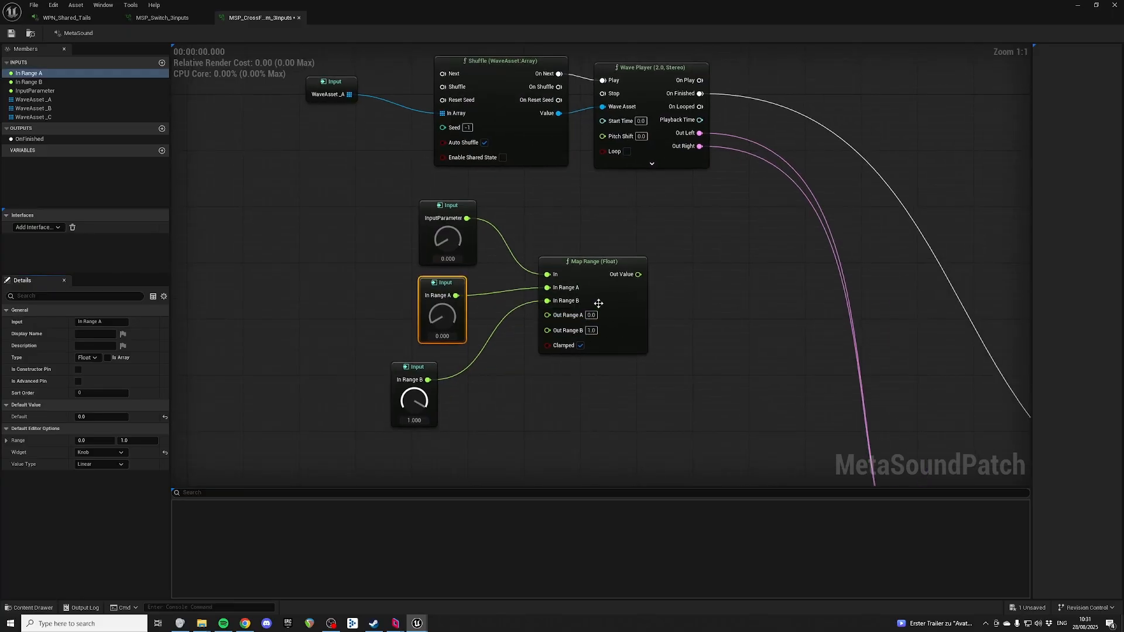
click(594, 267)
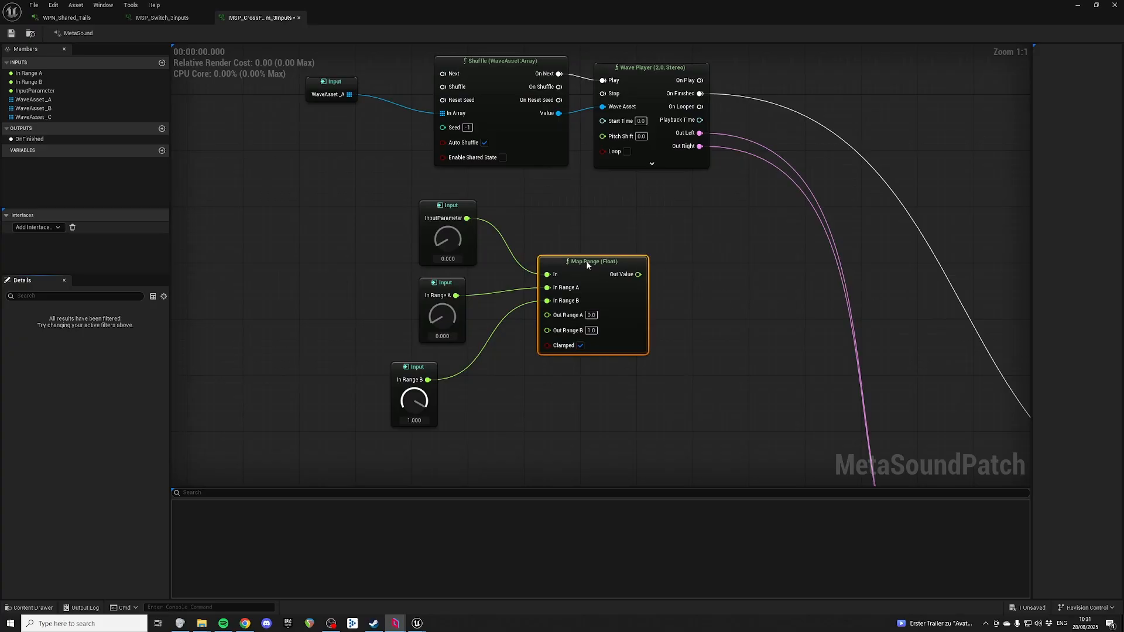
drag(588, 265, 631, 272)
Connect the Out Value of the WaveAsset_A row's Map Range to that row's gain input on the Stereo Mixer
right_drag(774, 252, 535, 191)
scroll(518, 230, down, 2)
right_drag(518, 230, 483, 69)
drag(688, 394, 426, 62)
right_drag(475, 48, 706, 282)
right_drag(429, 245, 340, 220)
Rename the In Range A input of the WaveAsset_A row to WaveAsset_A_StartFadeOut
scroll(340, 221, up, 2)
drag(312, 289, 393, 302)
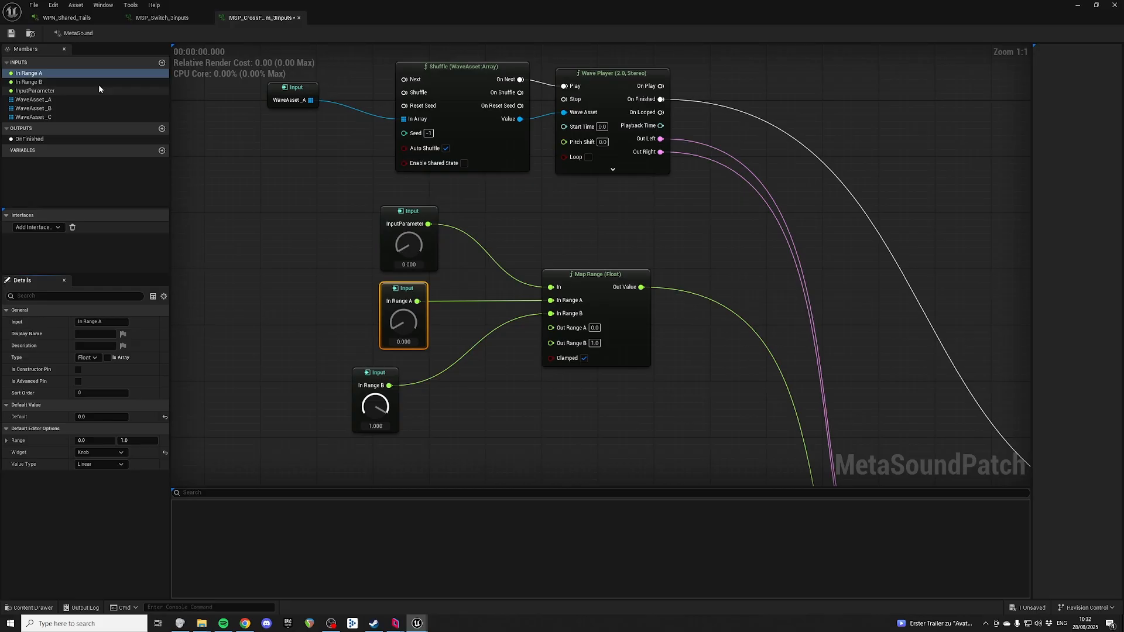
click(51, 70)
text(Wave)
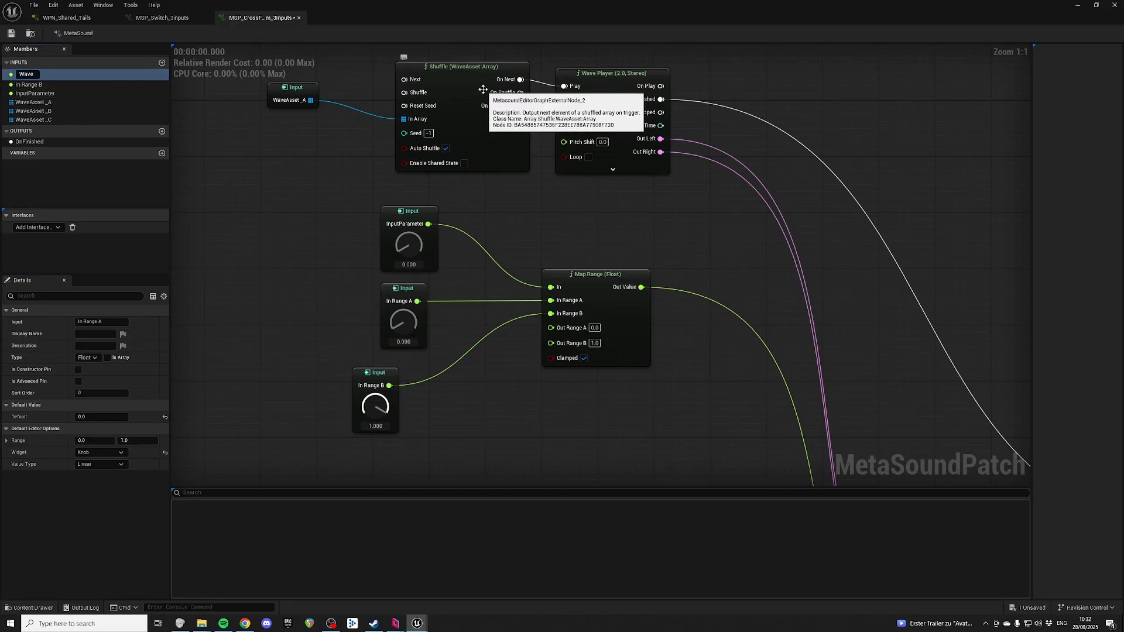
text(Asset_A)
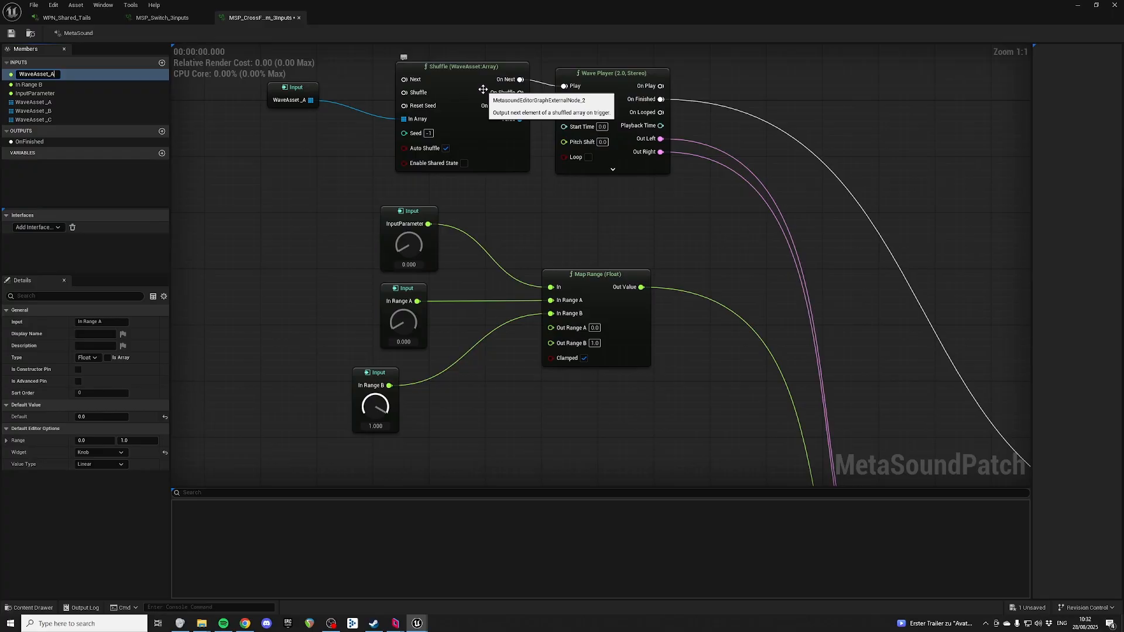
text(_StartFadeOut)
key(Return)
Rename the In Range B input of the WaveAsset_A row to WaveAsset_A_EndFadeOut
click(384, 373)
click(92, 75)
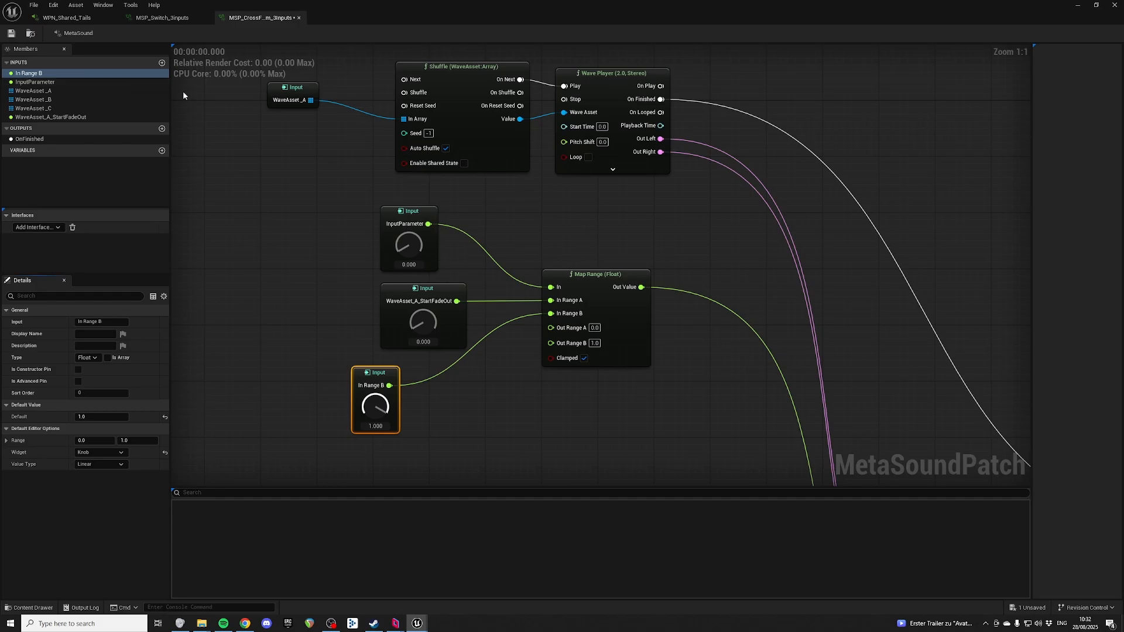
text(WaveAsset_A_StartFadeOut)
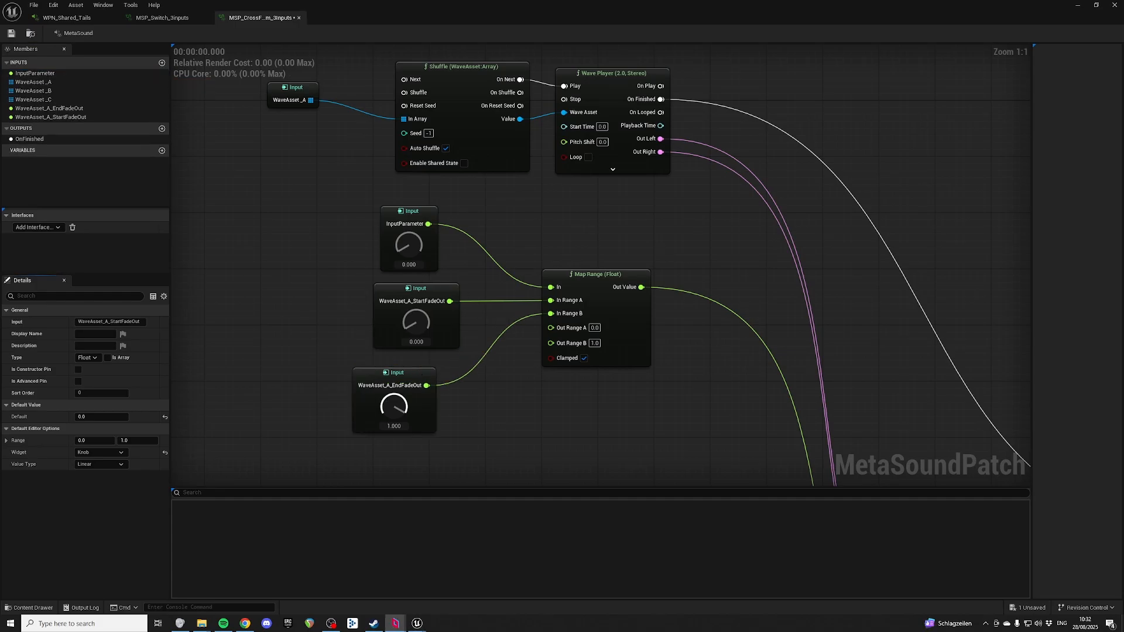
right_drag(832, 226, 878, 175)
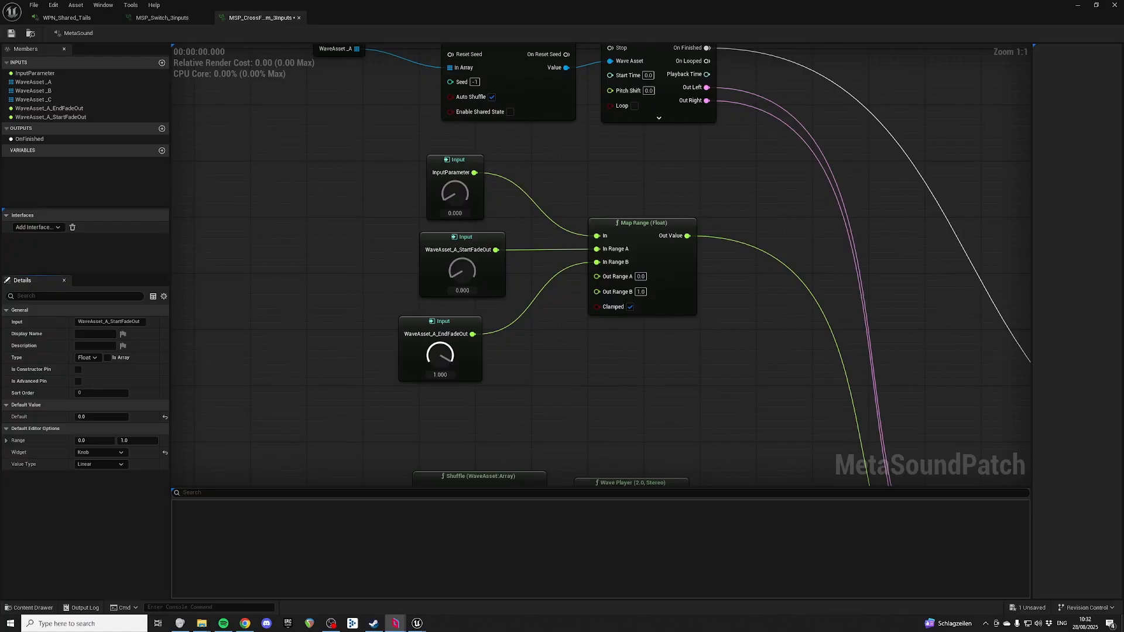
Center-align the InputParameter, WaveAsset_A_StartFadeOut and WaveAsset_A_EndFadeOut nodes in one column
right_drag(469, 111, 561, 261)
drag(445, 183, 502, 202)
right_drag(689, 402, 672, 253)
drag(389, 168, 713, 352)
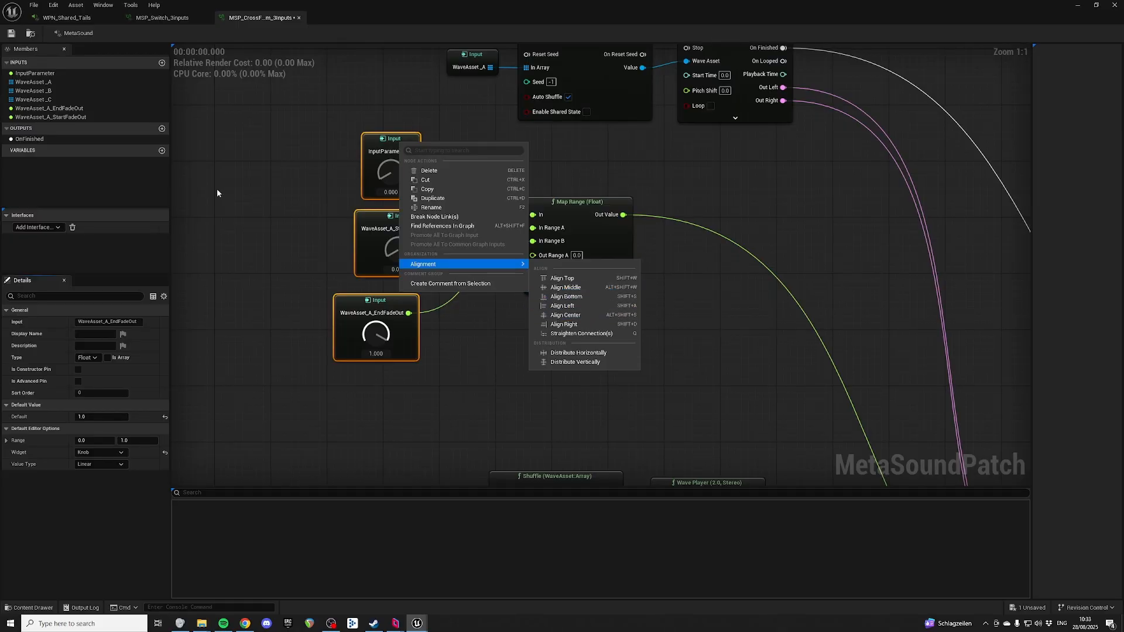
click(244, 192)
drag(290, 128, 427, 335)
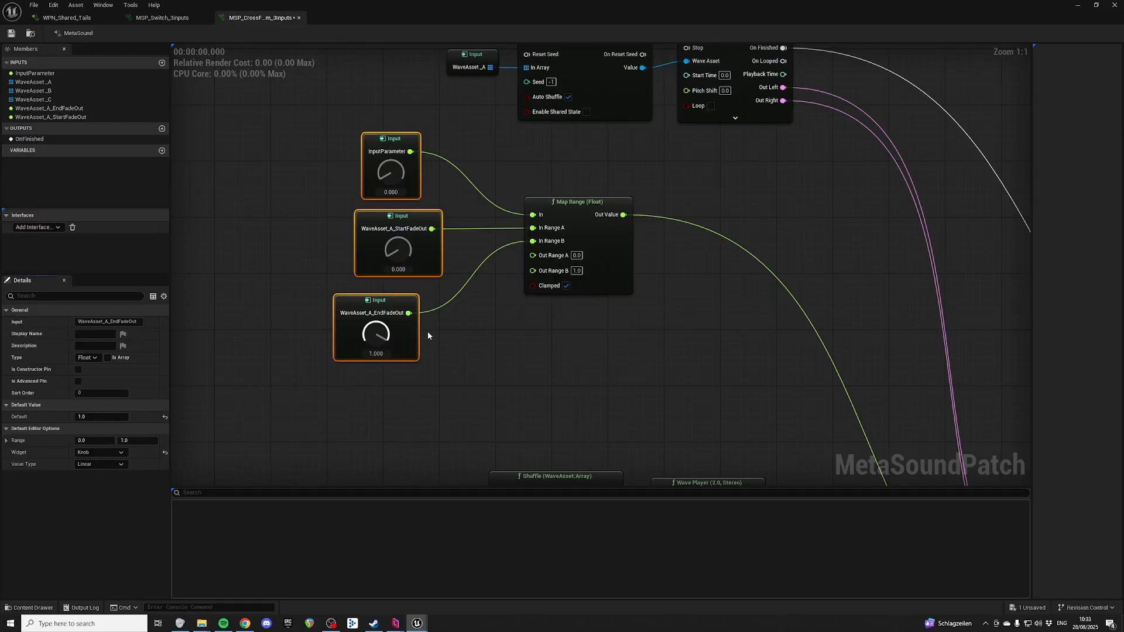
key(alt+shift+s)
click(481, 144)
right_drag(482, 144, 510, 291)
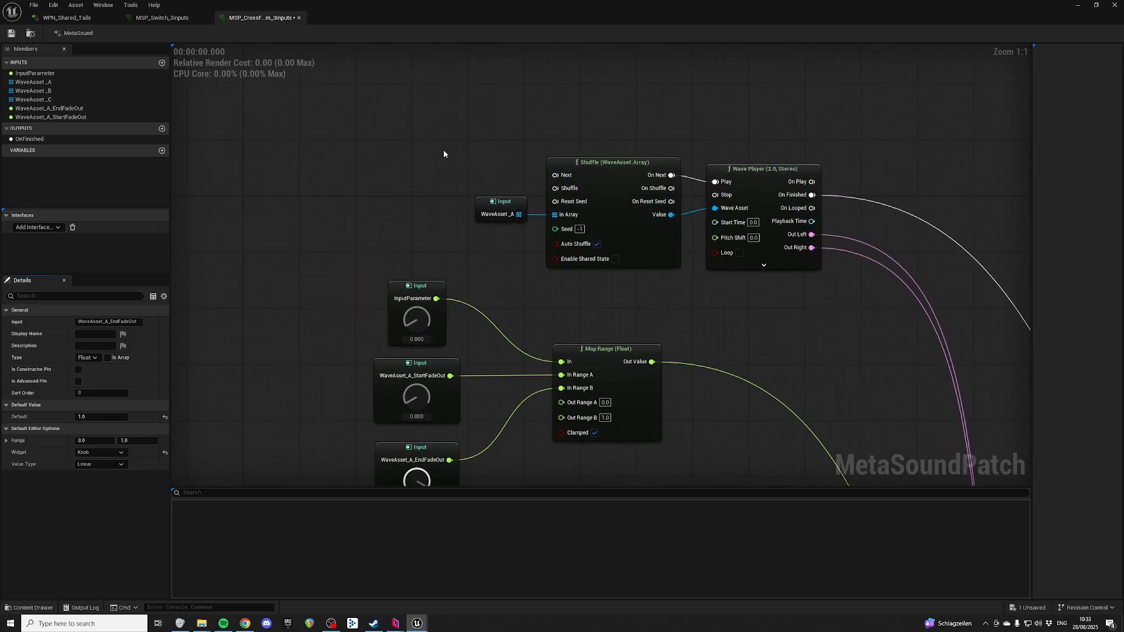
Move the WaveAsset_A input node away from its Shuffle node and center-align it with the three inputs below
drag(609, 115, 585, 416)
right_drag(500, 199, 519, 144)
drag(519, 145, 447, 453)
key(alt+shift+s)
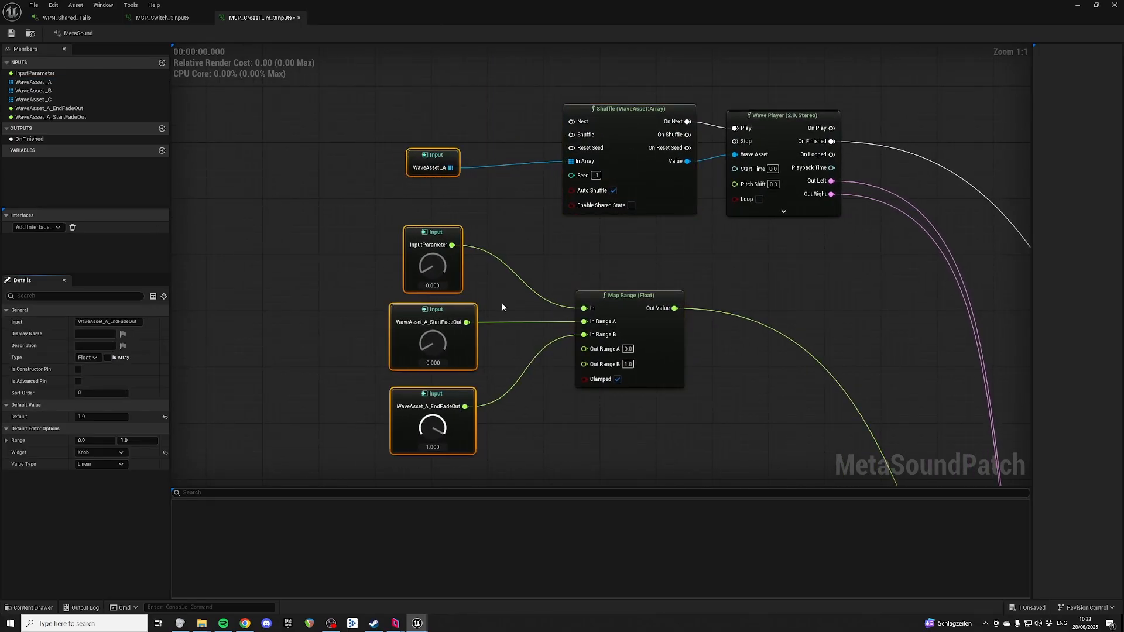
Straighten the connections from WaveAsset_A to its Shuffle node and from WaveAsset_A_StartFadeOut to the Map Range
drag(394, 100, 737, 175)
key(q)
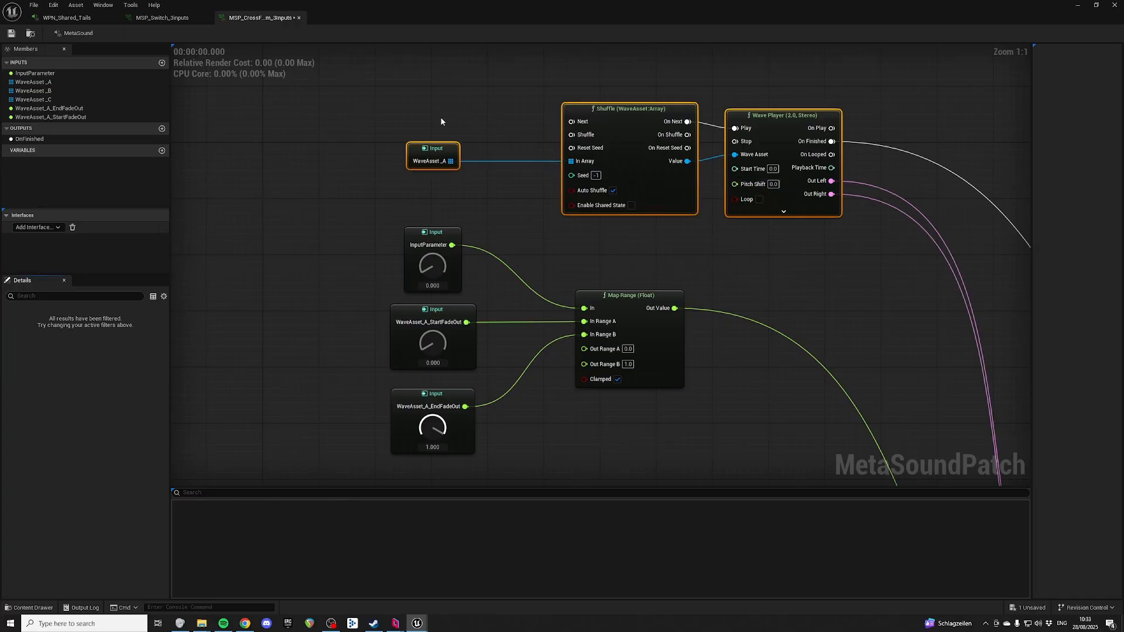
click(413, 75)
drag(414, 78, 738, 175)
drag(304, 332, 690, 353)
key(q)
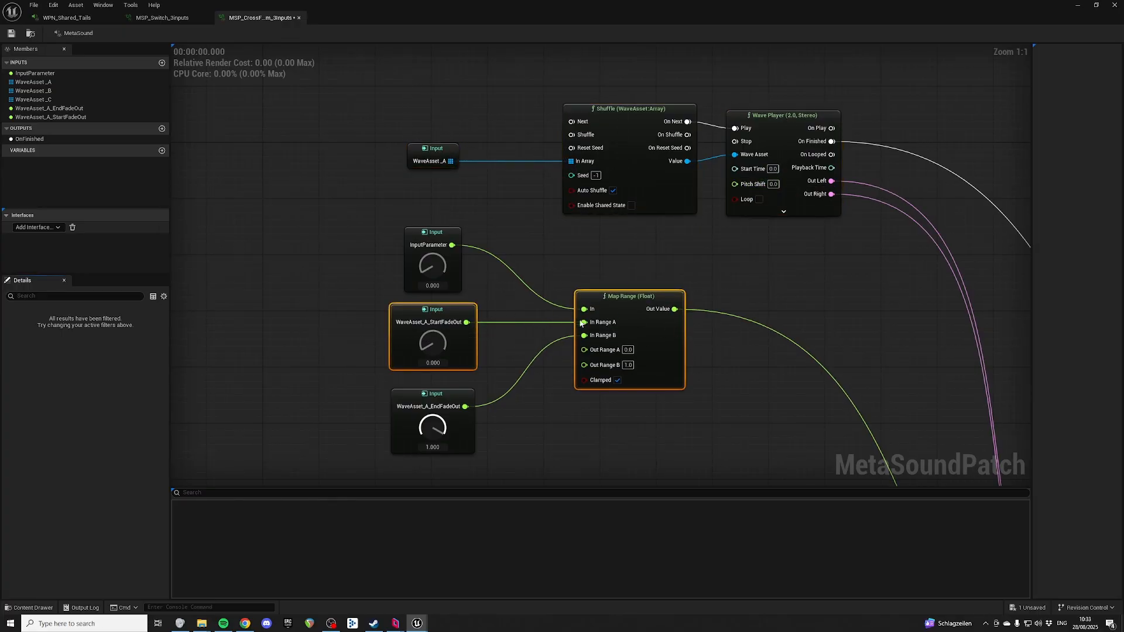
right_drag(637, 254, 678, 218)
drag(335, 166, 567, 427)
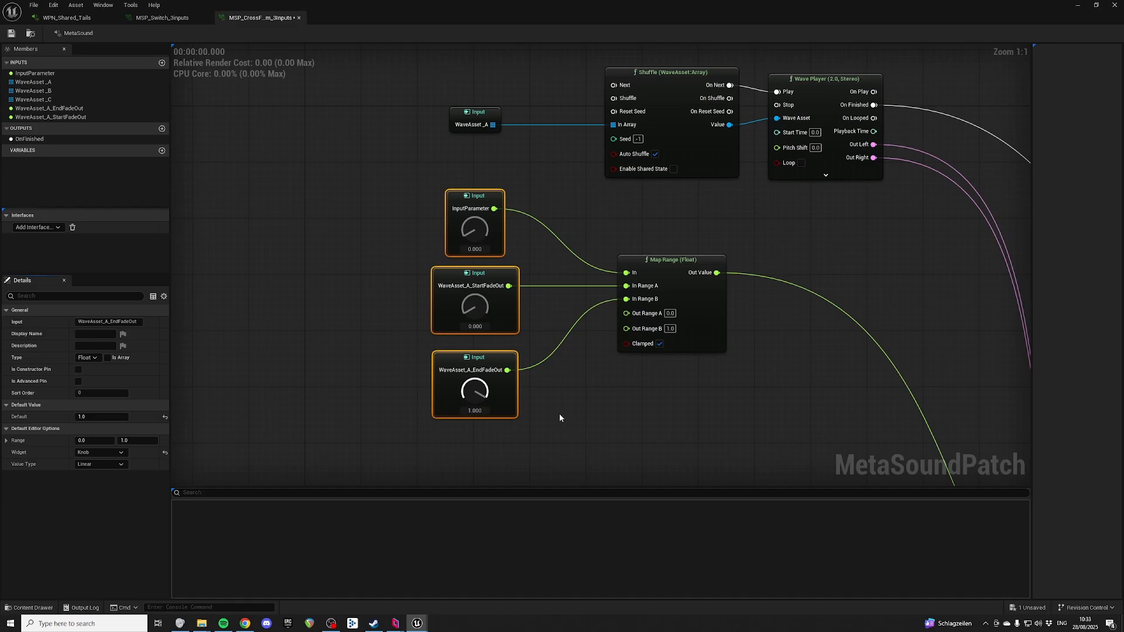
drag(397, 172, 515, 410)
right_drag(539, 319, 521, 182)
click(521, 182)
scroll(644, 126, down, 3)
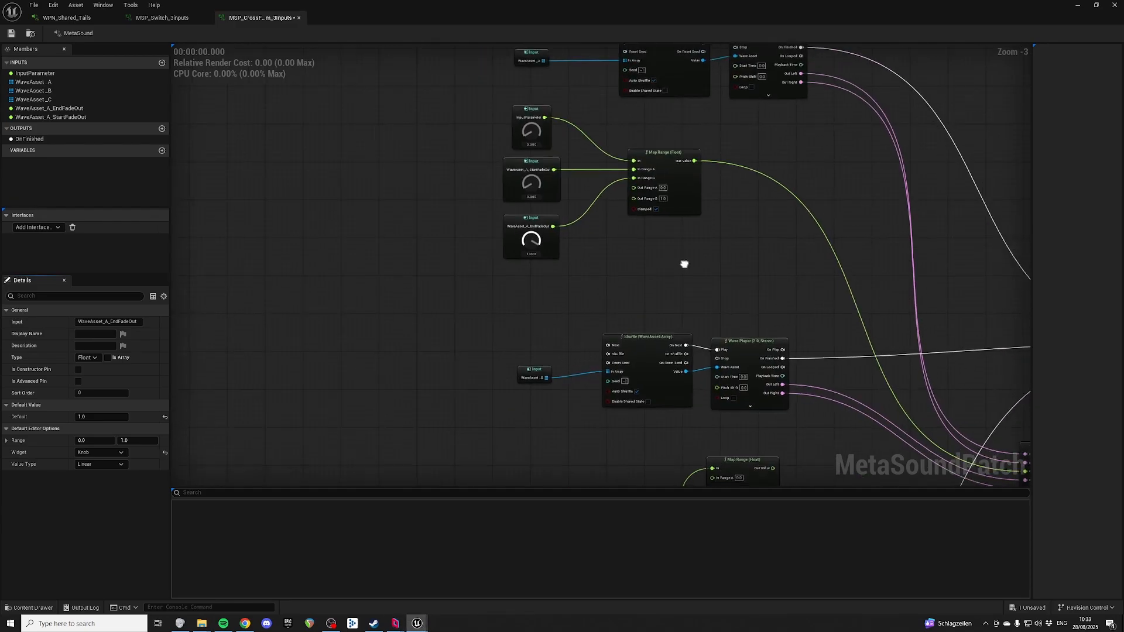
Set the WaveAsset_A_StartFadeOut input's range maximum to 100000 and its default value to 2500
right_drag(682, 263, 684, 230)
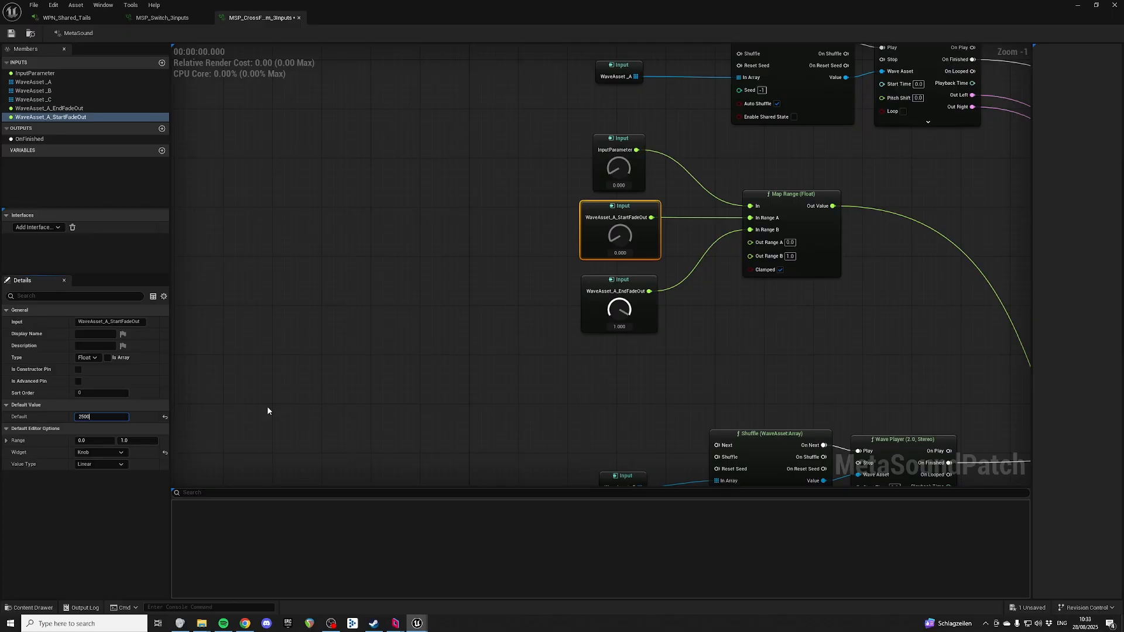
key(Return)
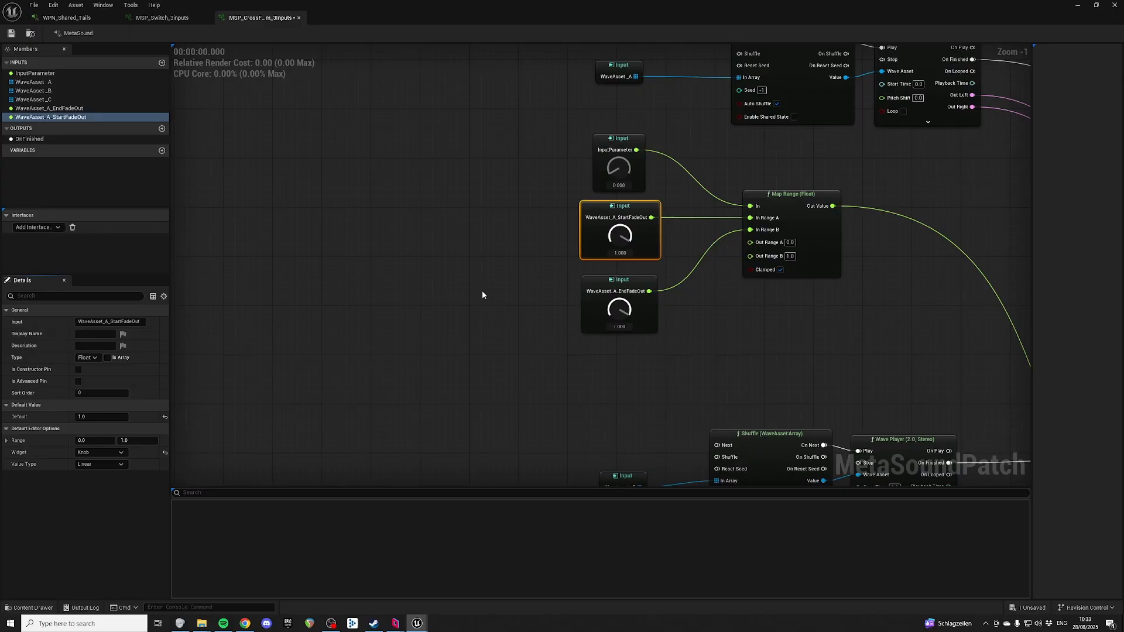
click(136, 440)
text(100000)
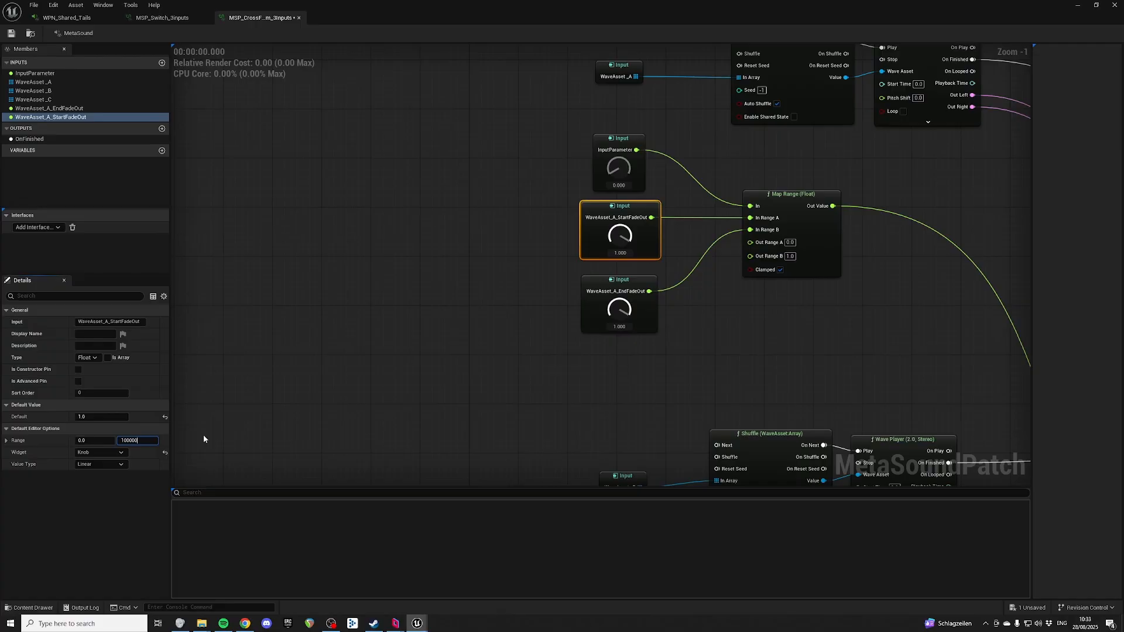
key(Return)
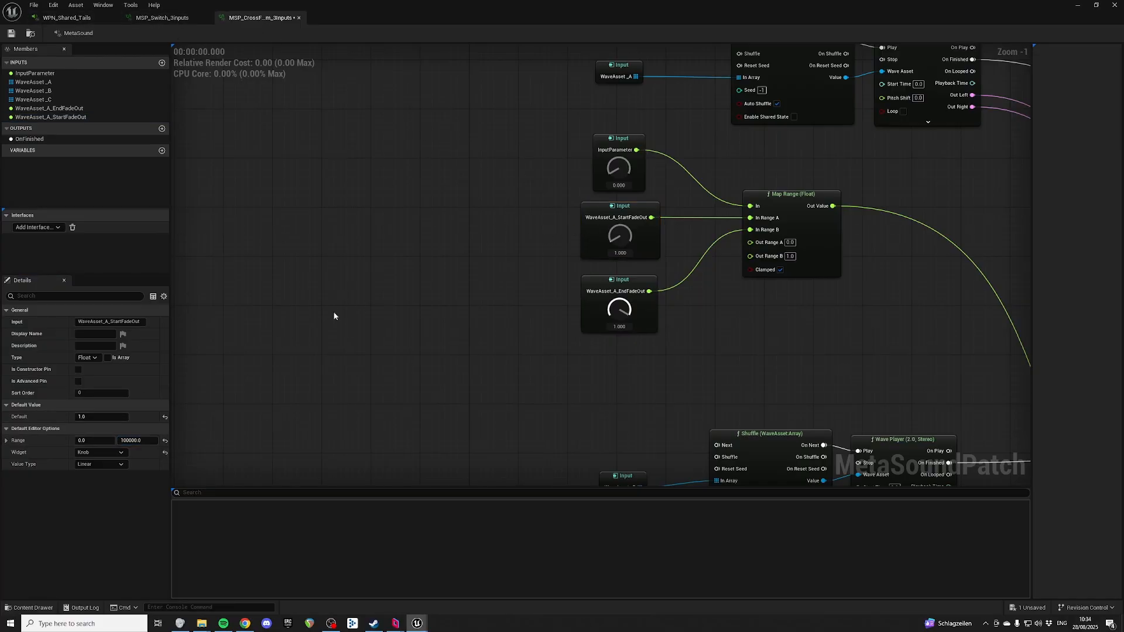
click(94, 417)
key(Return)
Set the WaveAsset_A_EndFadeOut input's range maximum to 100000 and its default value to 3500
click(599, 301)
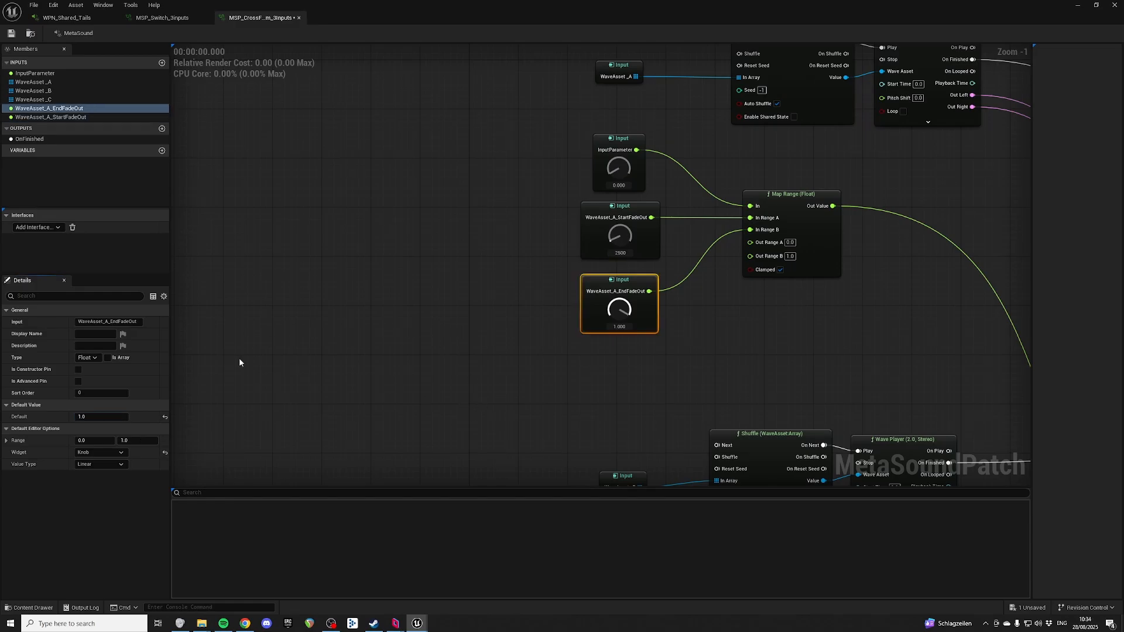
click(150, 440)
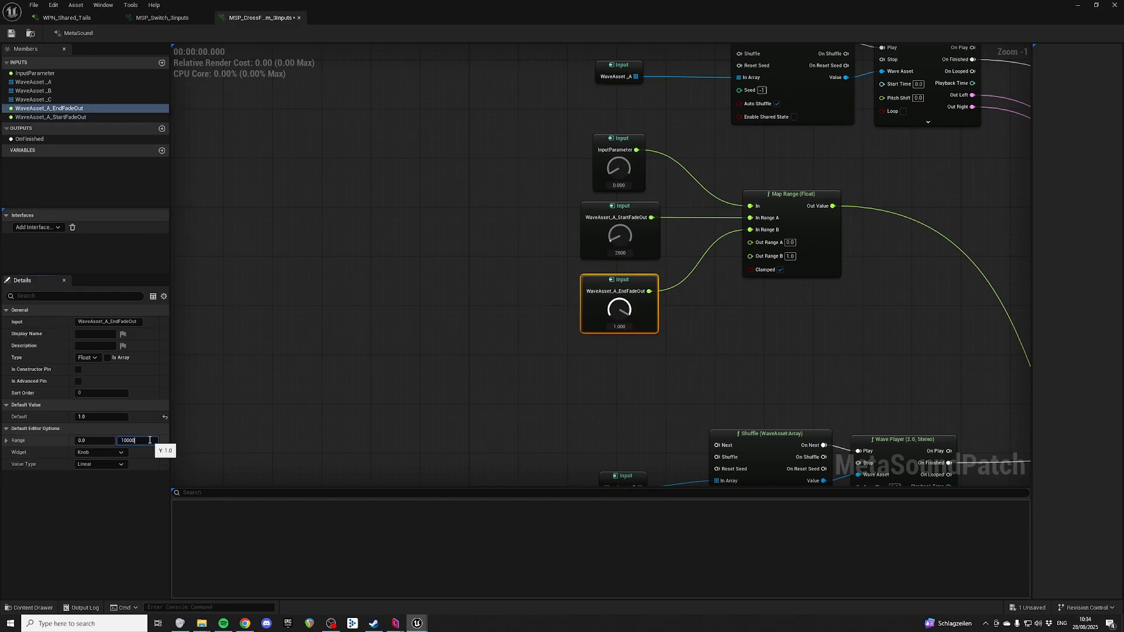
key(Return)
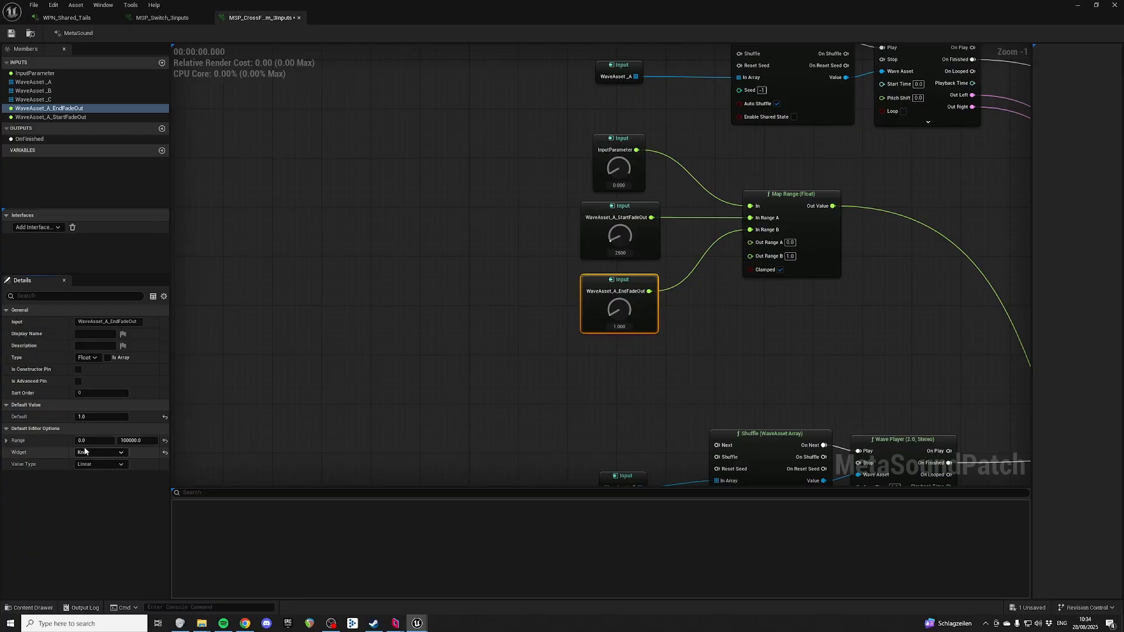
right_drag(541, 281, 535, 296)
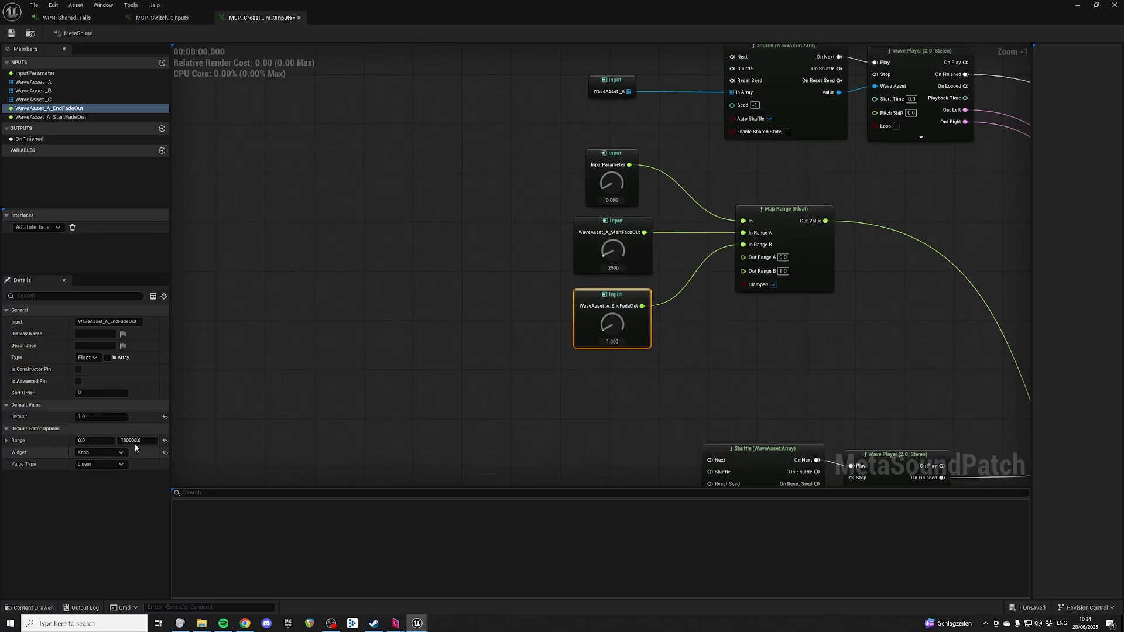
click(434, 380)
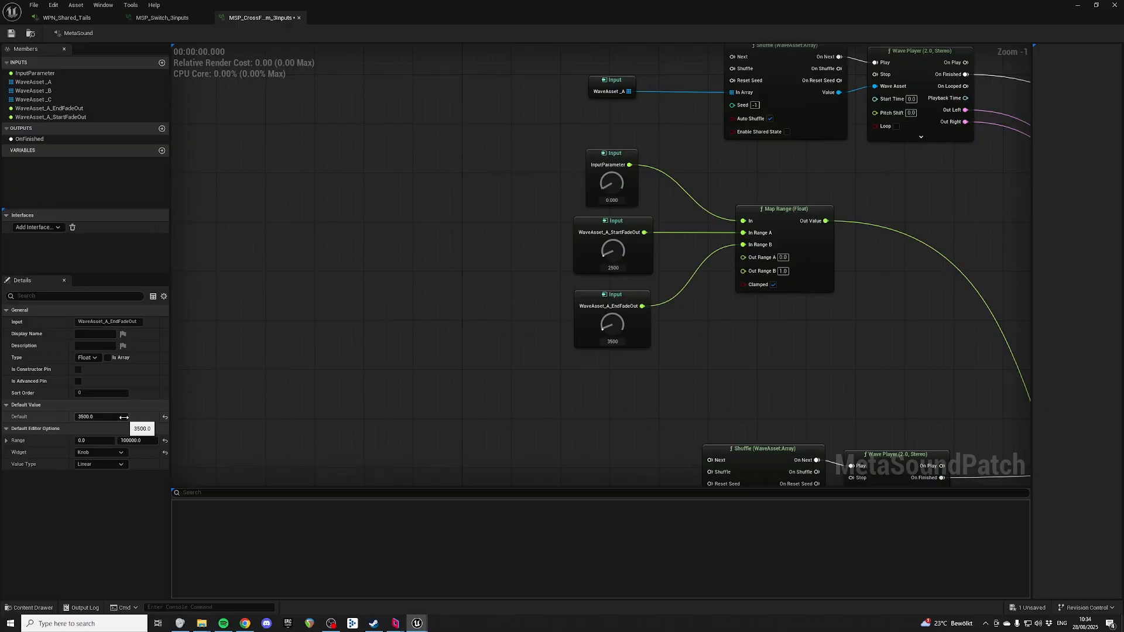
Review the WaveAsset_A row's fade-out inputs, playback nodes and the InputParameter feeding its Map Range
right_drag(449, 290, 262, 395)
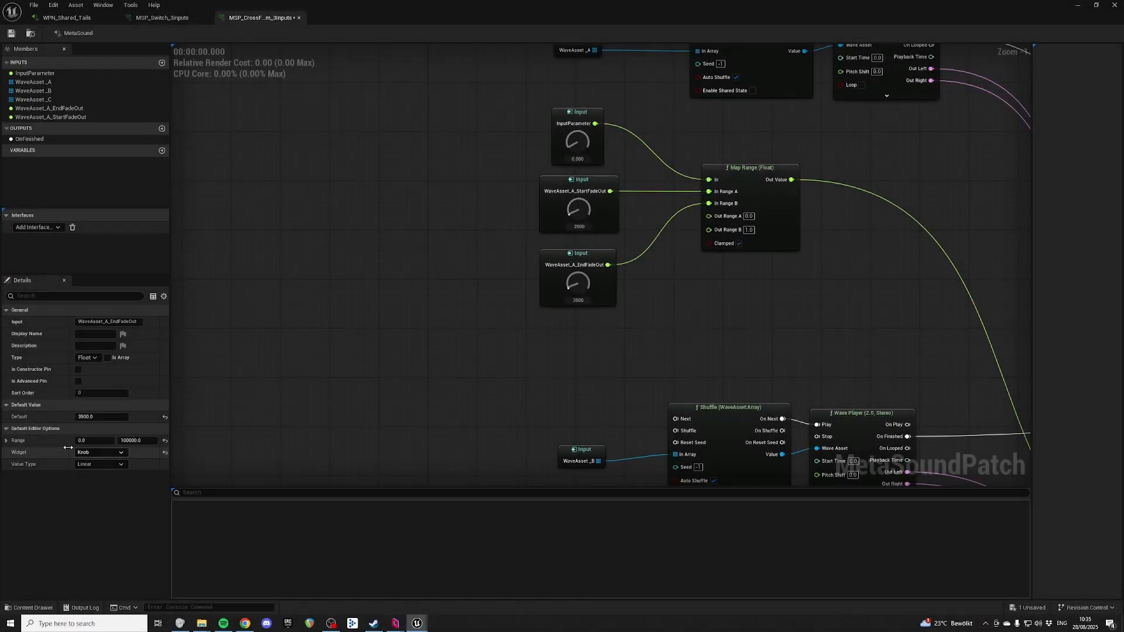
right_drag(500, 226, 500, 299)
drag(479, 268, 616, 358)
right_drag(662, 401, 600, 366)
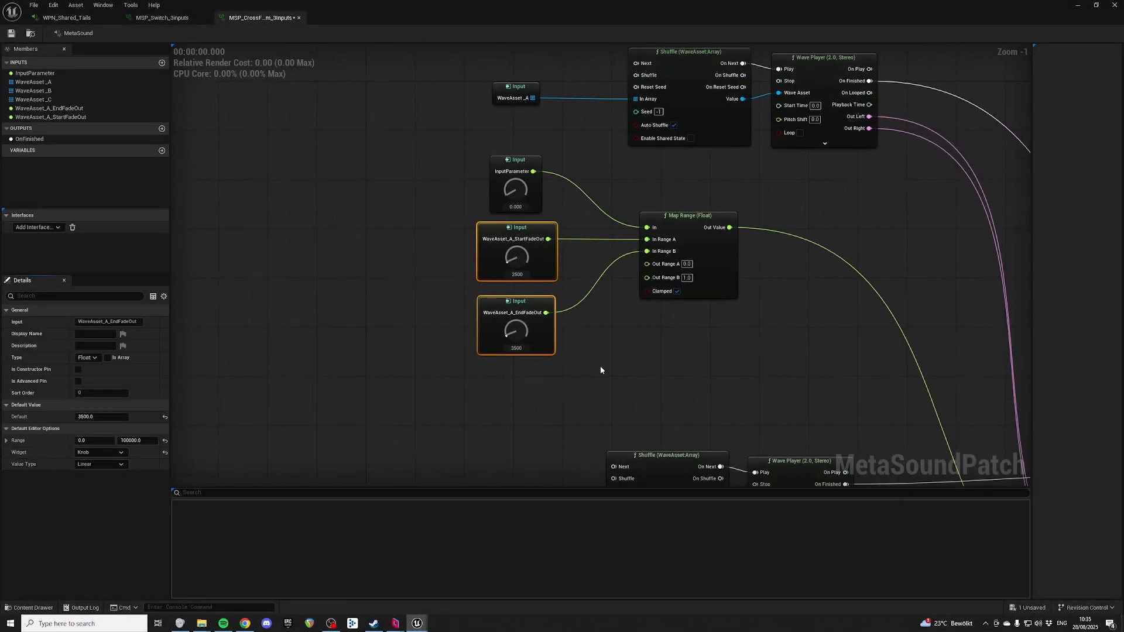
click(573, 289)
right_drag(617, 171, 563, 201)
drag(431, 81, 946, 202)
click(443, 77)
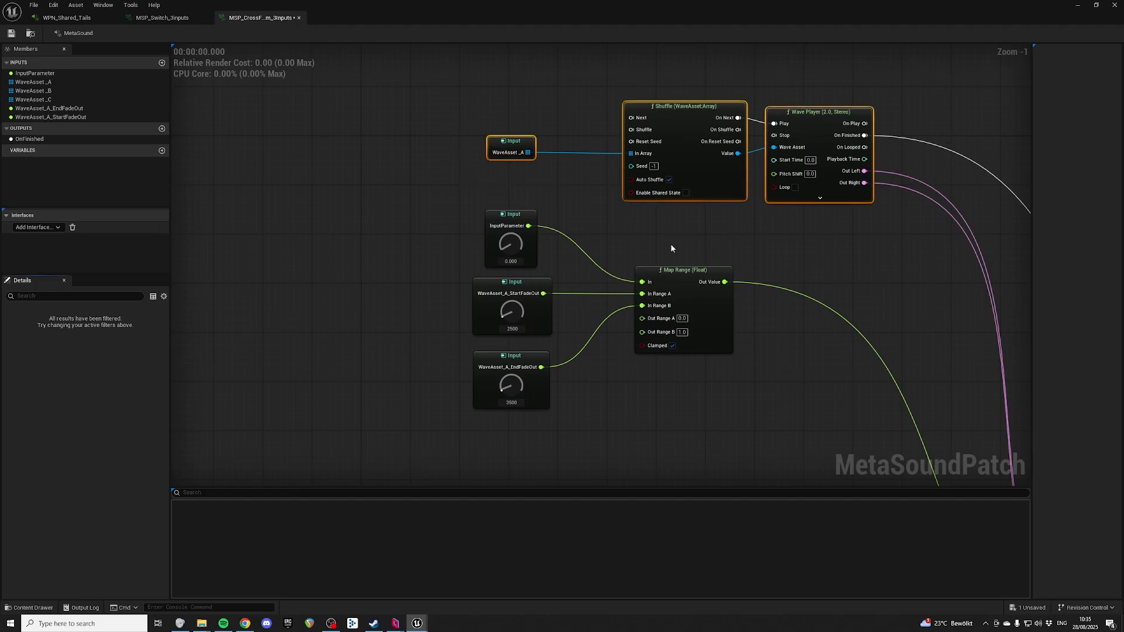
click(671, 245)
right_drag(807, 343, 664, 195)
click(368, 94)
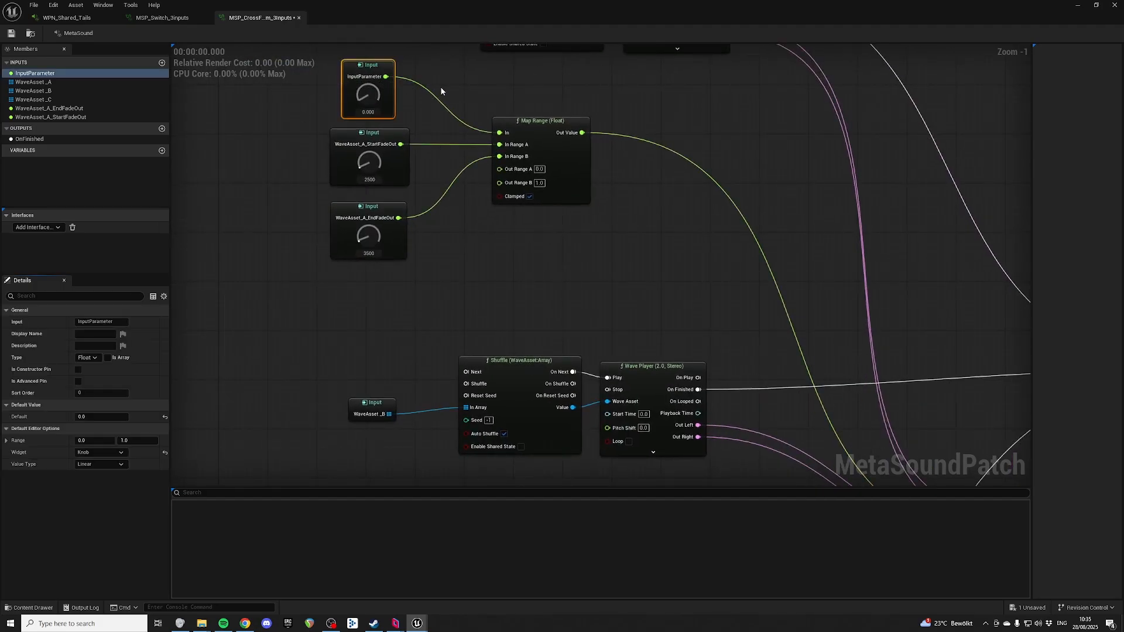
right_drag(421, 101, 456, 134)
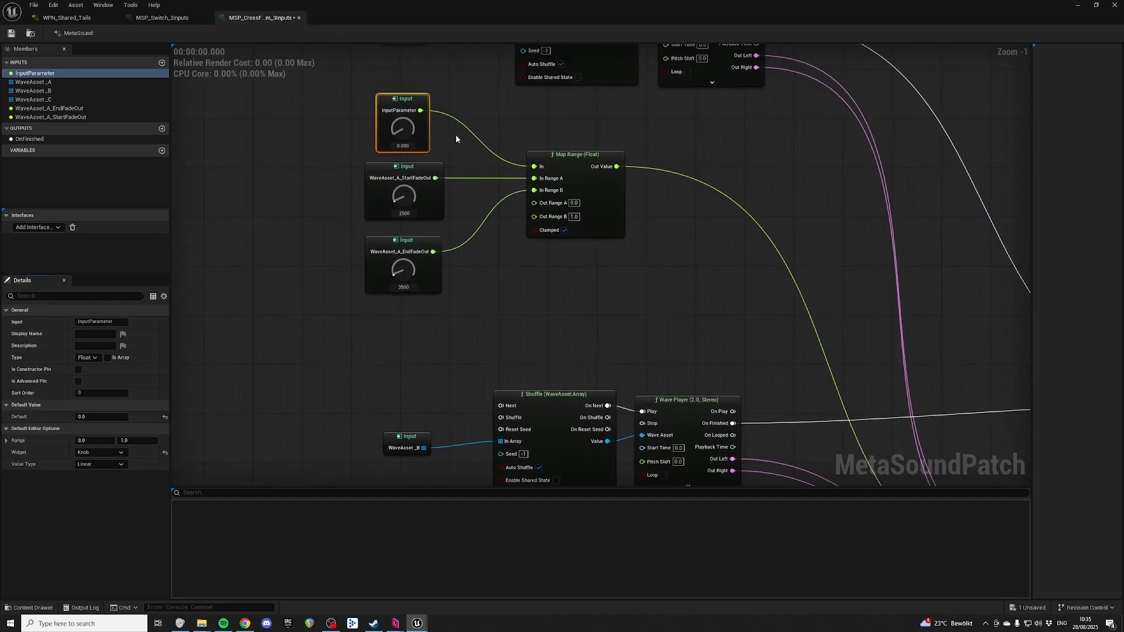
Invert the WaveAsset_A row's Map Range output by setting Out Range A to 1.0 and Out Range B to 0.0
click(574, 202)
text(1)
key(Tab)
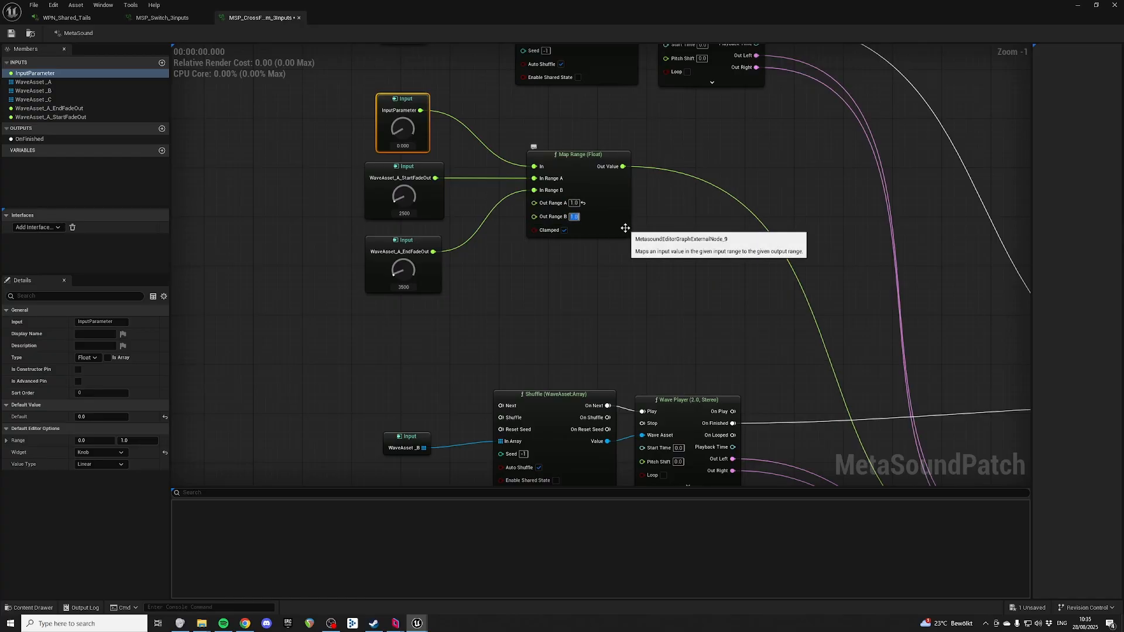
click(625, 228)
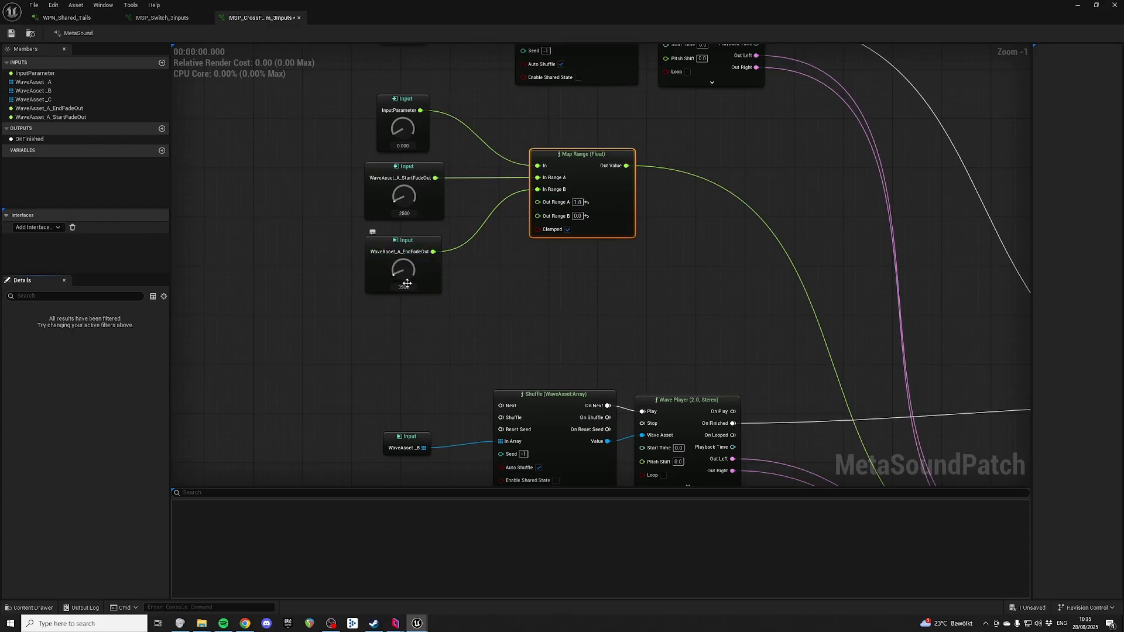
Promote In Range A and In Range B of the WaveAsset_B row's Map Range to graph inputs and space out the nodes
right_drag(730, 261, 523, 148)
right_drag(680, 141, 691, 180)
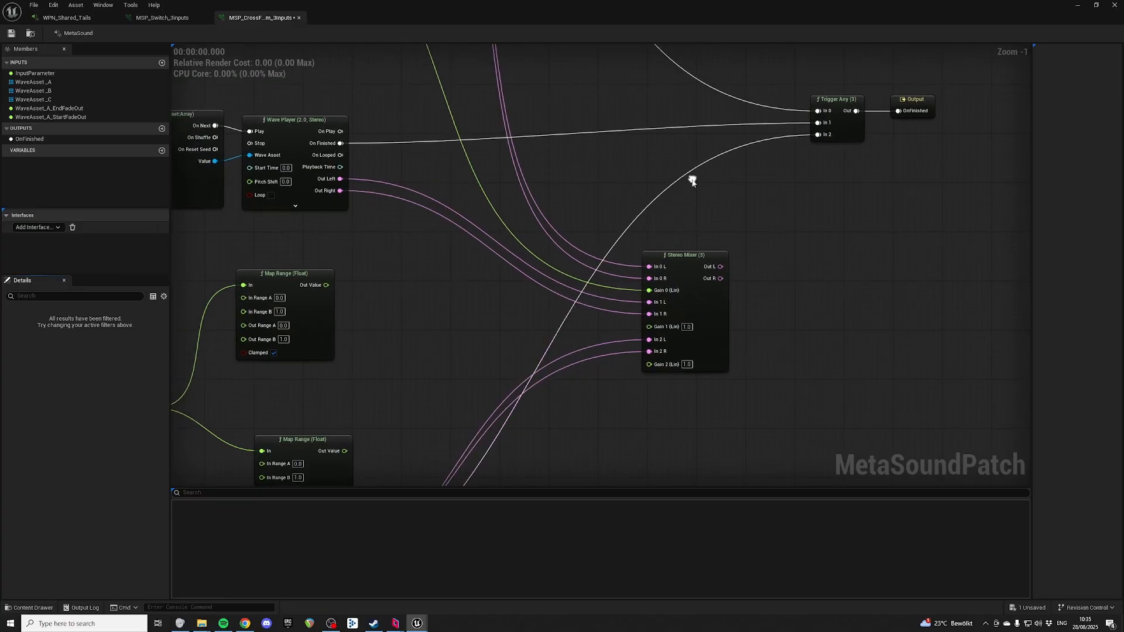
right_drag(246, 48, 561, 122)
drag(370, 162, 655, 320)
drag(269, 204, 334, 310)
right_drag(479, 157, 401, 110)
right_drag(473, 119, 622, 43)
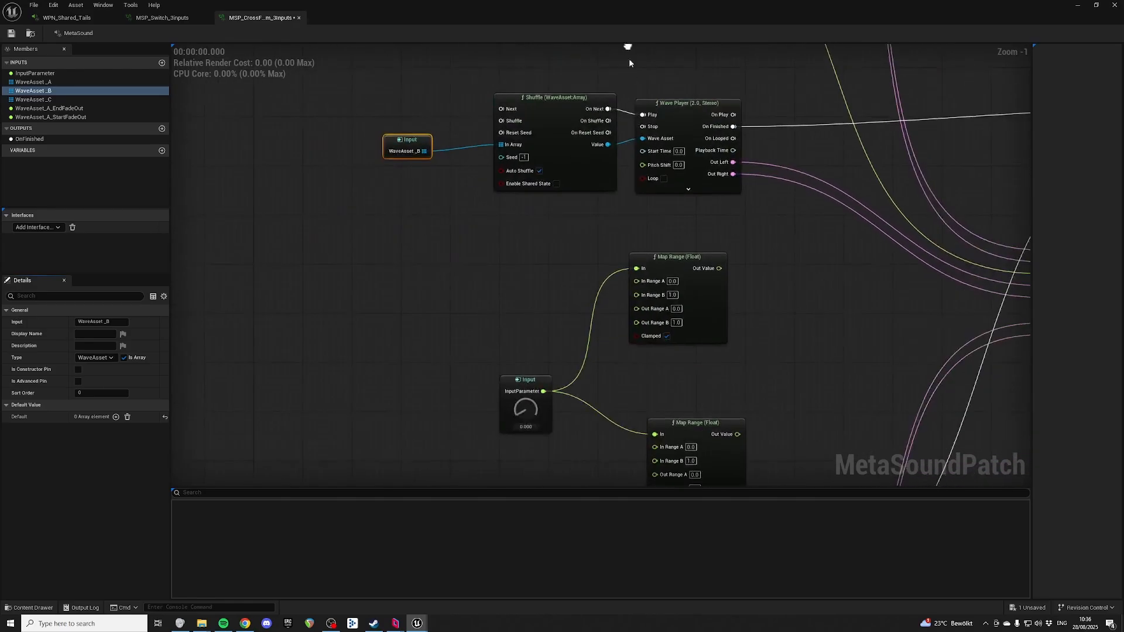
right_click(634, 283)
click(694, 313)
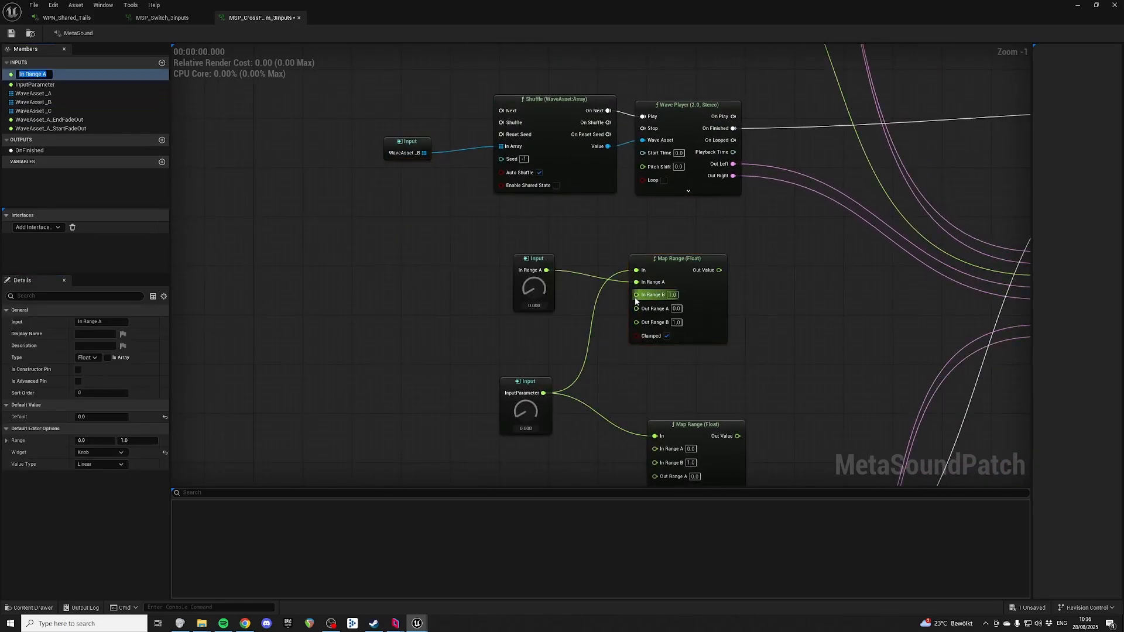
right_click(636, 296)
click(686, 325)
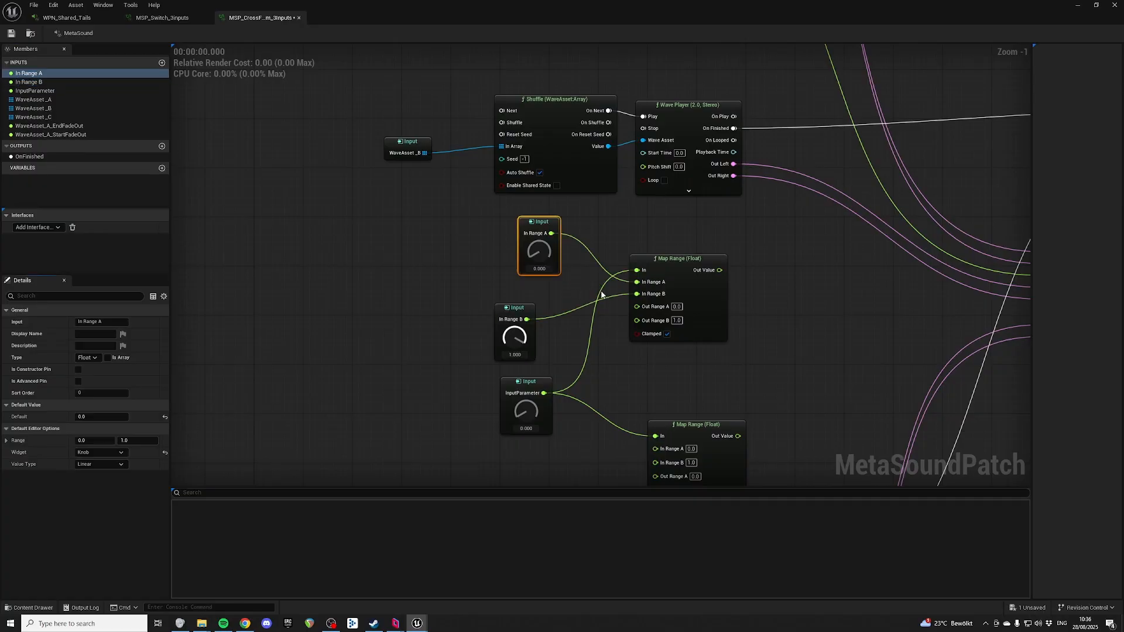
Set the range maximum of the In Range A and In Range B inputs to 100000
click(150, 441)
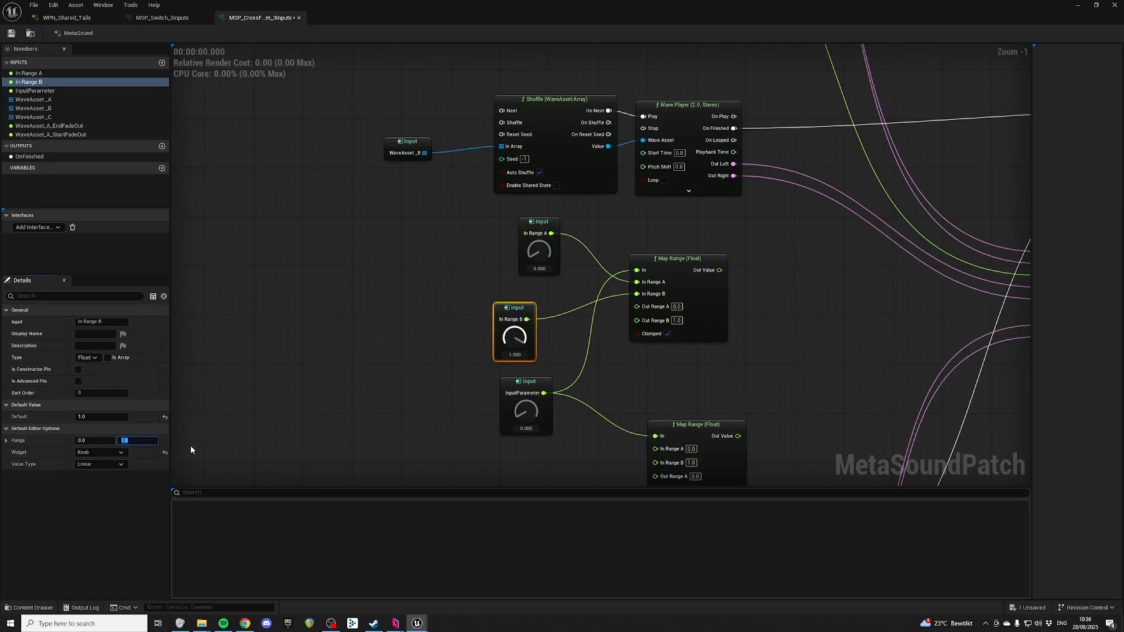
text(100000)
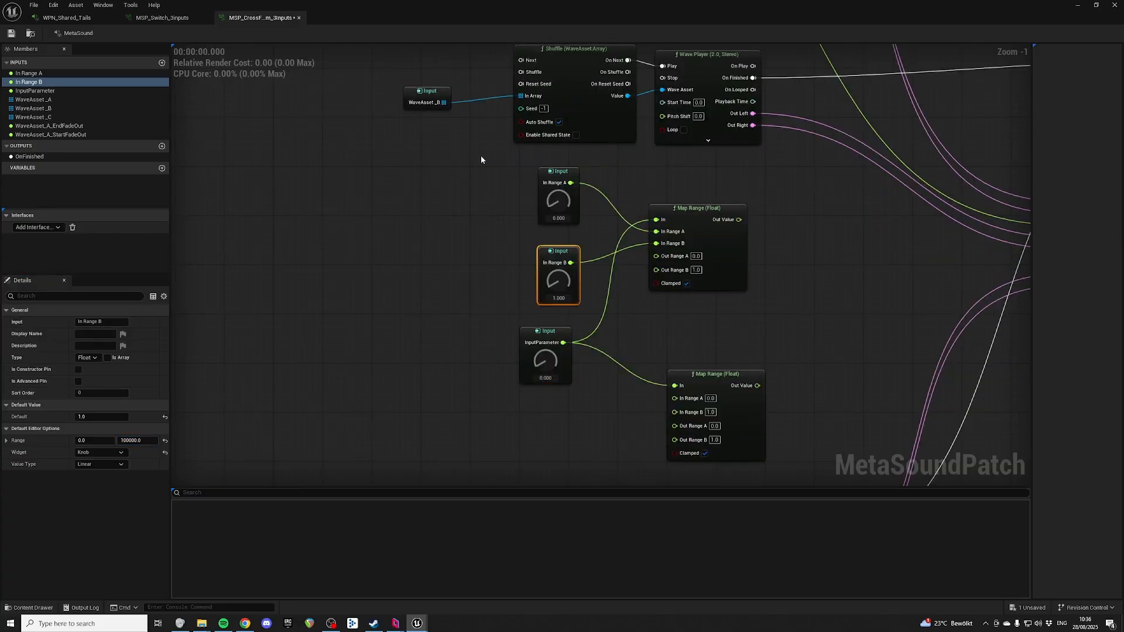
Set the default of In Range A to 2500 and of In Range B to 3500, matching the WaveAsset_A fade-out inputs
right_drag(481, 157, 439, 377)
right_drag(485, 157, 551, 232)
right_drag(395, 130, 393, 213)
drag(285, 211, 492, 225)
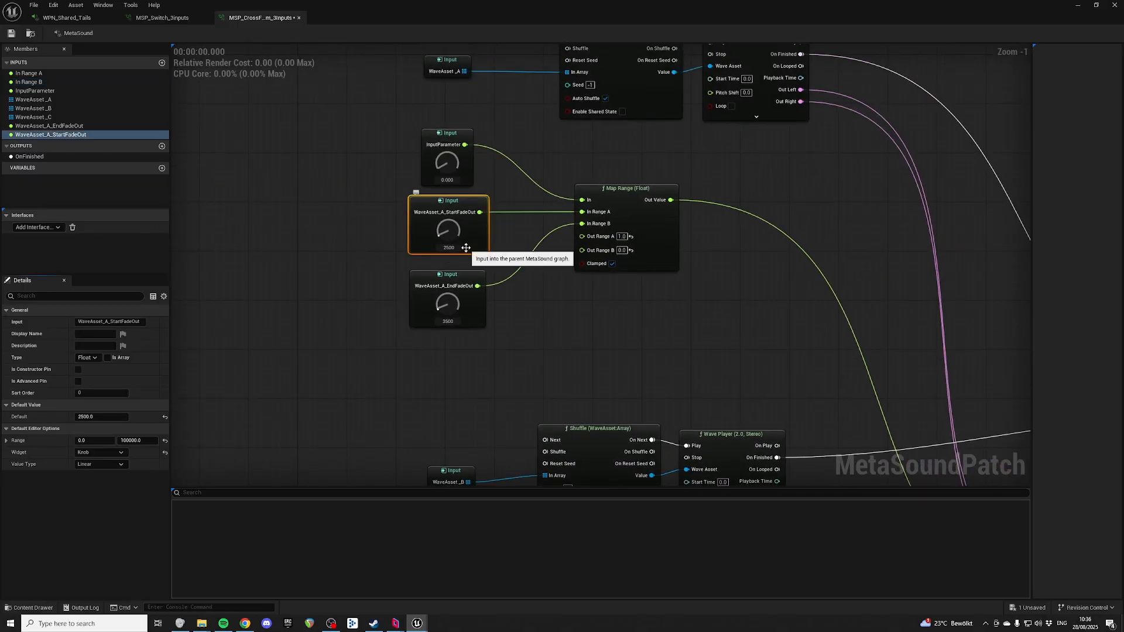
click(424, 300)
right_drag(568, 331, 535, 183)
right_drag(485, 300, 494, 175)
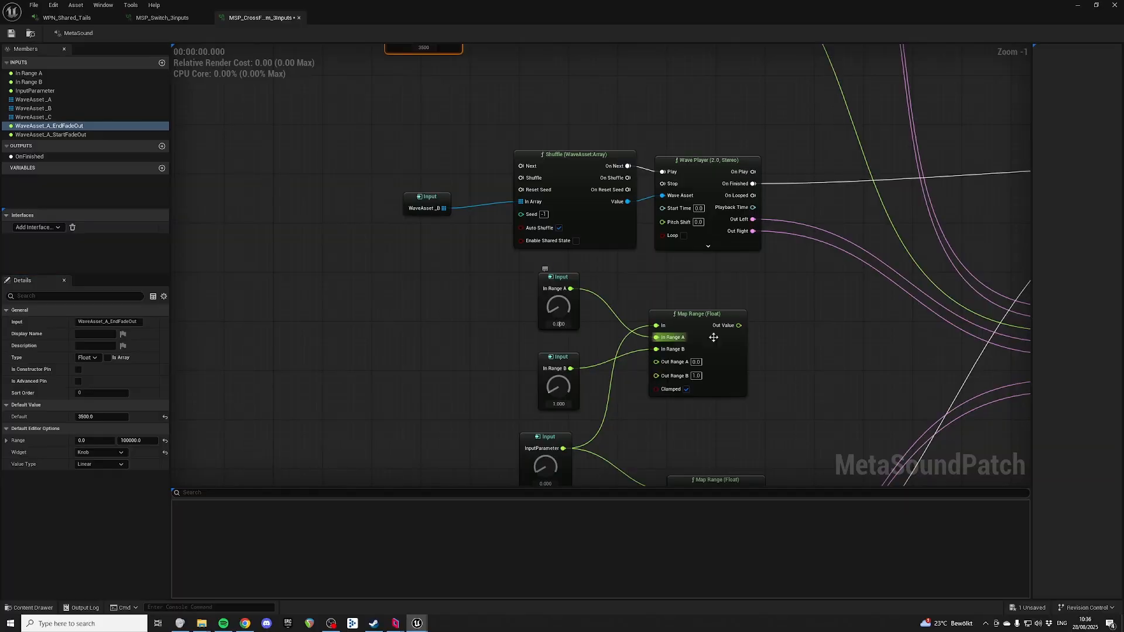
drag(460, 285, 565, 318)
click(100, 416)
text(25)
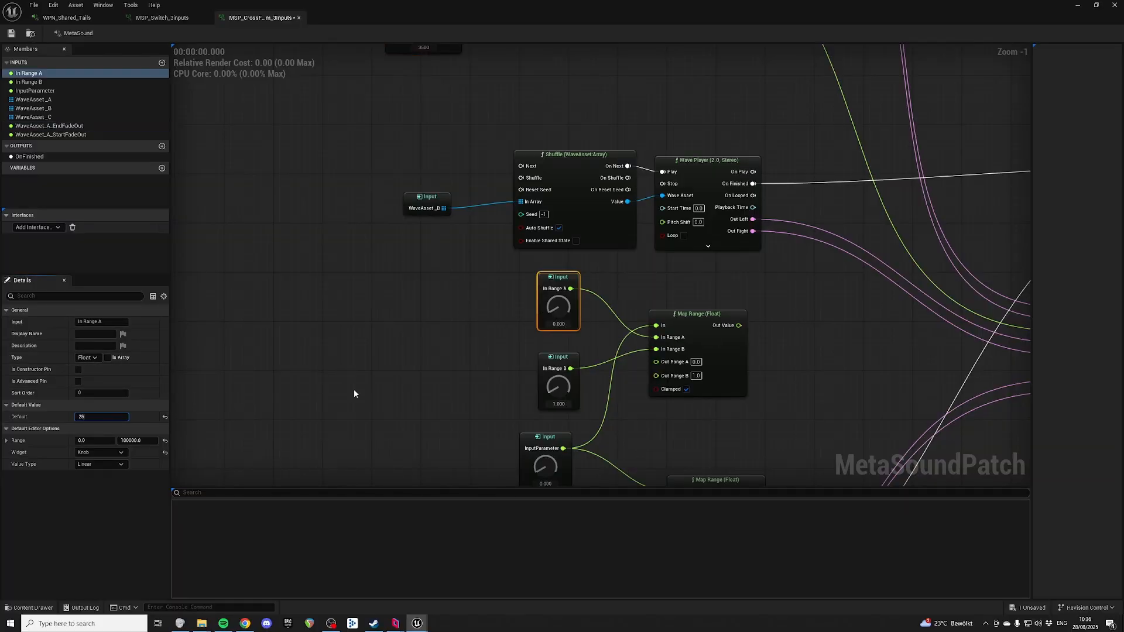
click(29, 82)
click(107, 416)
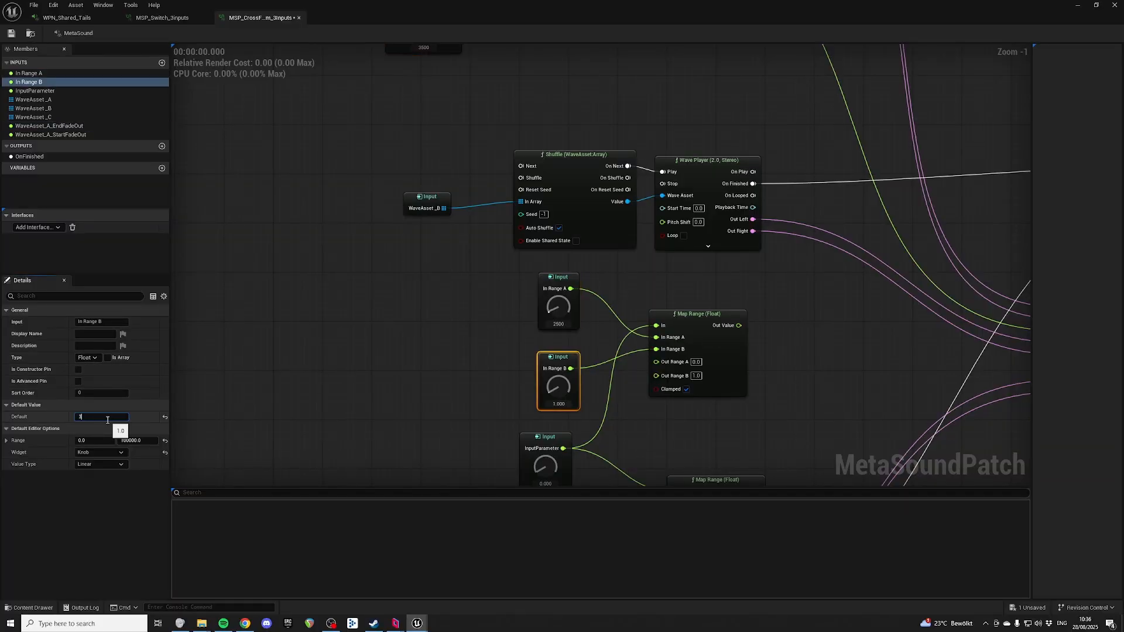
key(Return)
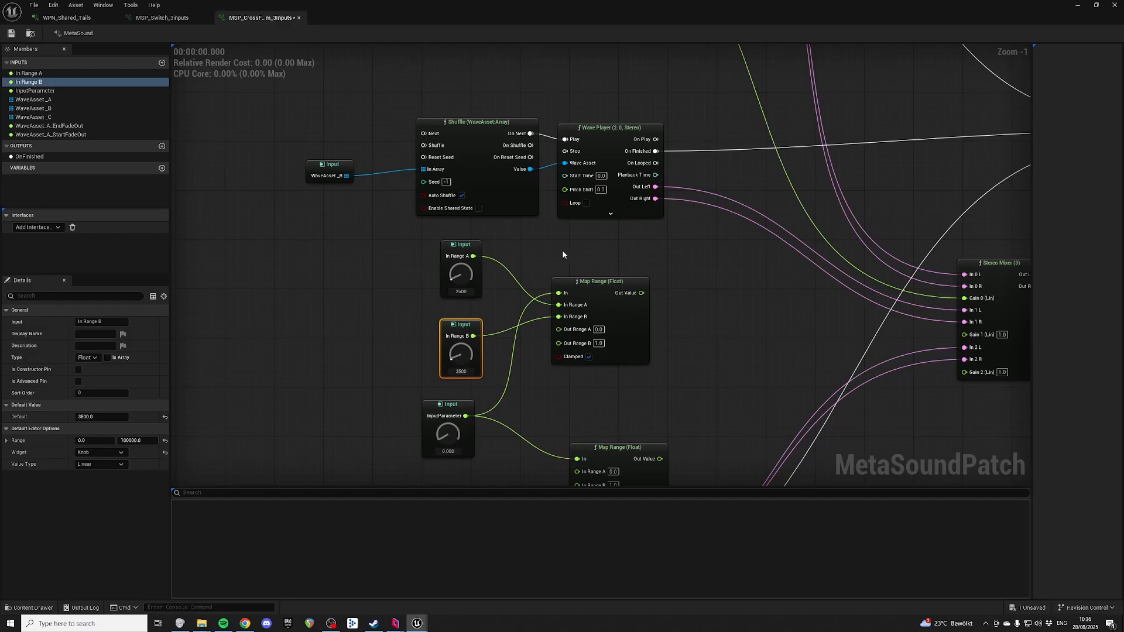
Add a Multiply (Float) node fed by the Out Value of the WaveAsset_B row's upper Map Range
right_drag(562, 250, 563, 213)
right_drag(603, 304, 603, 293)
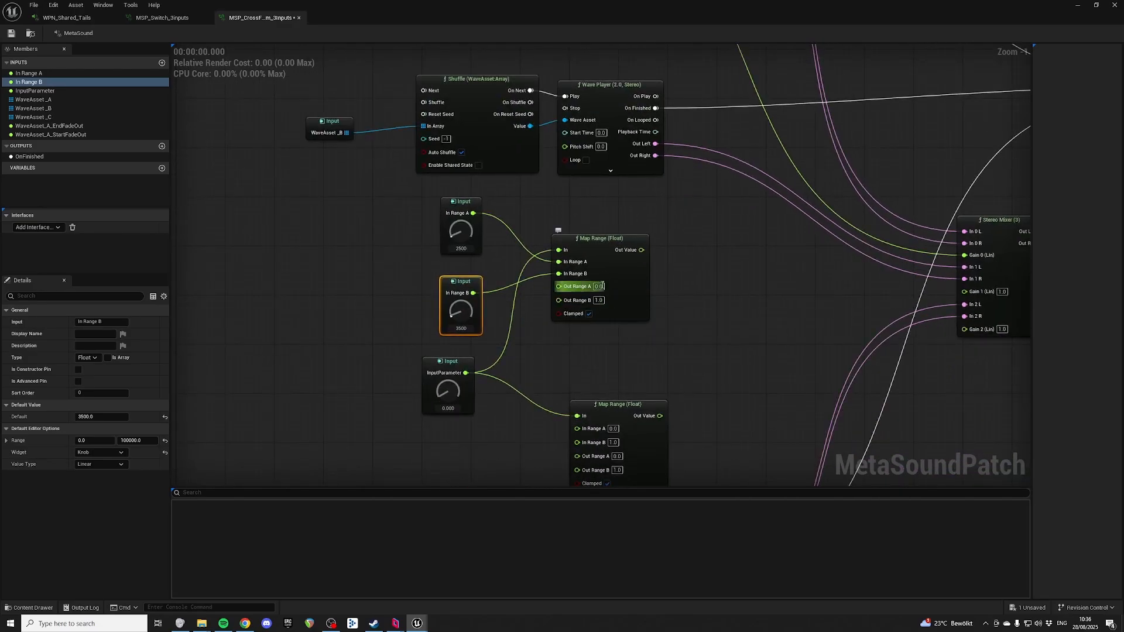
right_drag(707, 276, 628, 256)
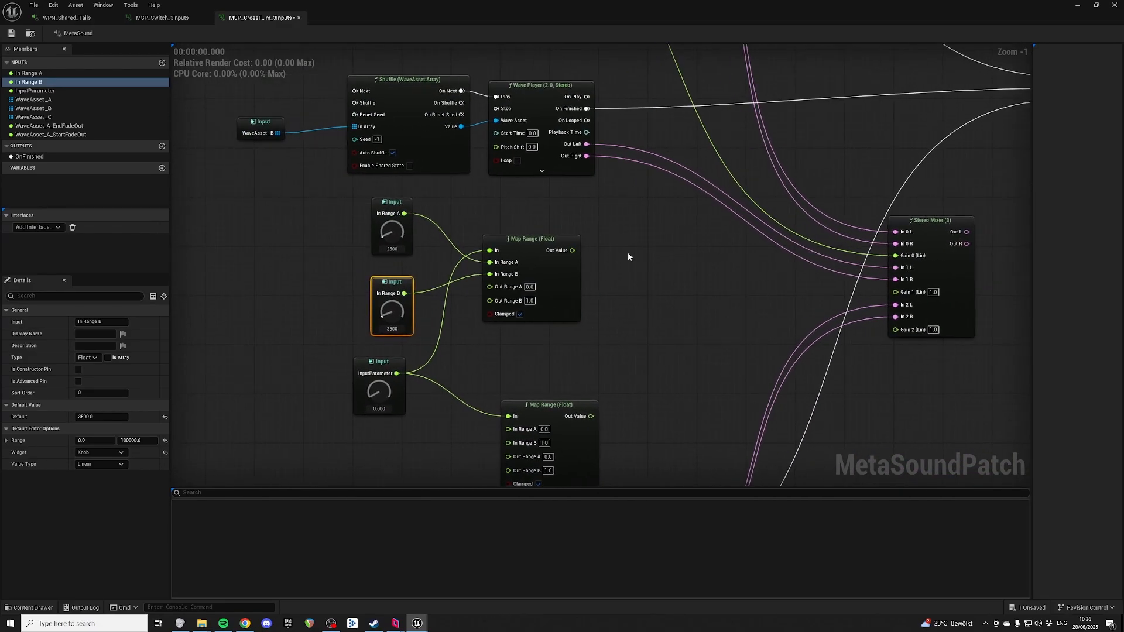
right_drag(565, 284, 569, 269)
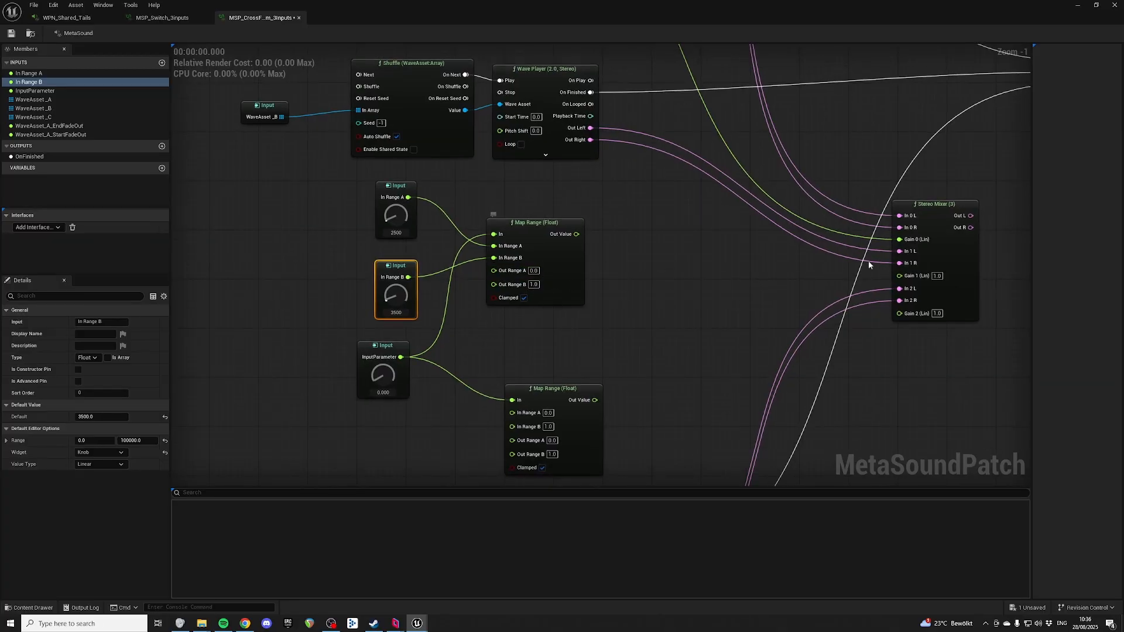
right_drag(732, 233, 767, 173)
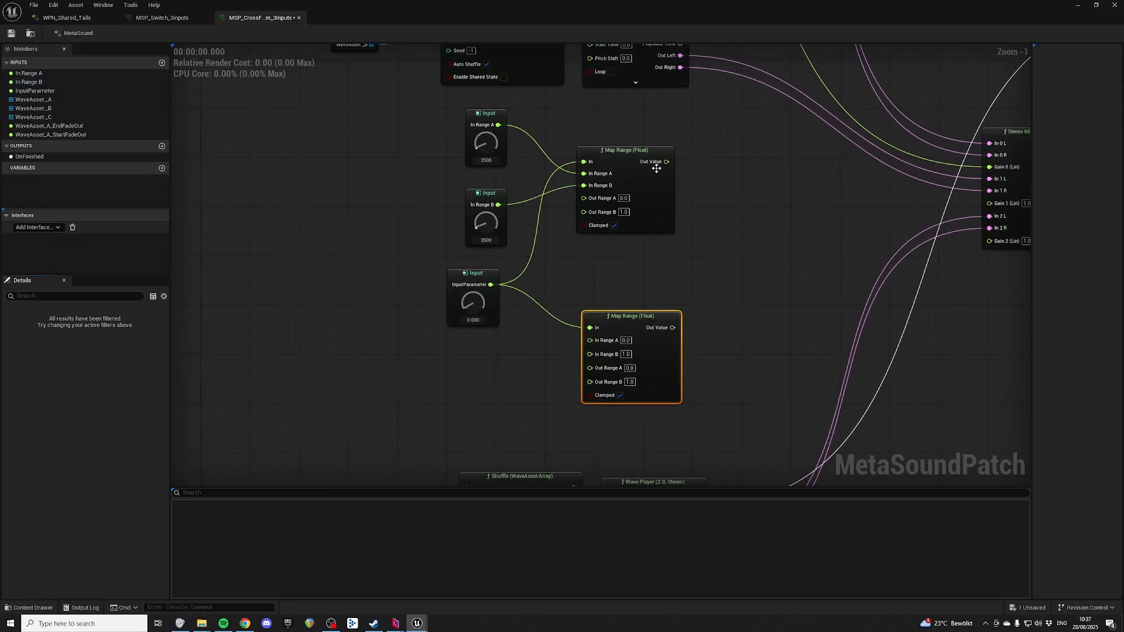
drag(668, 162, 724, 265)
text(*)
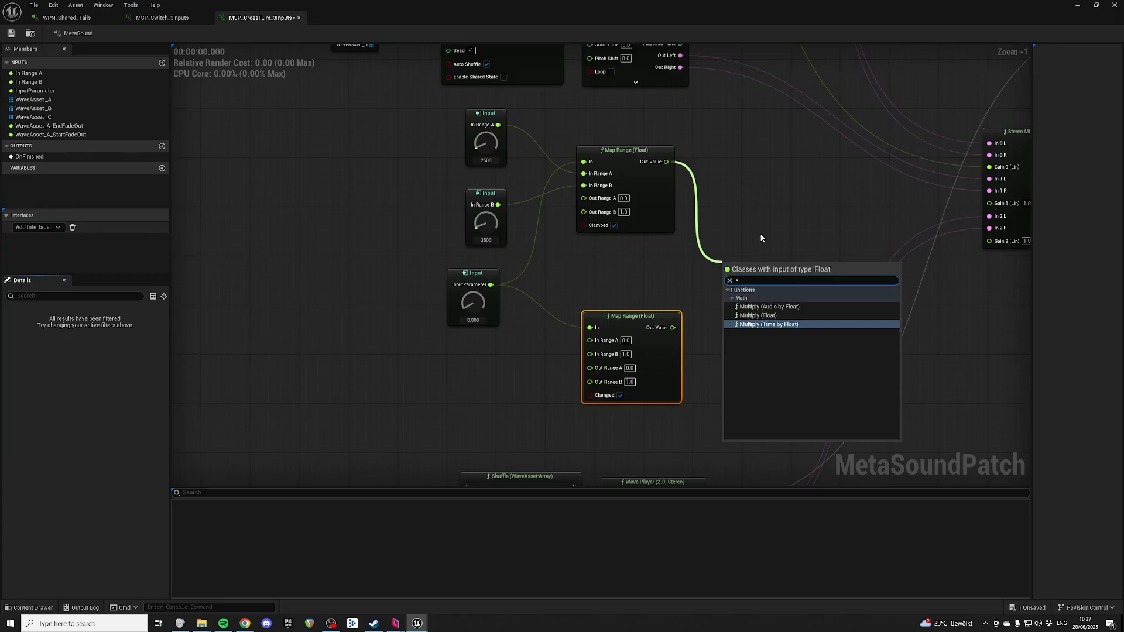
key(Up)
key(Return)
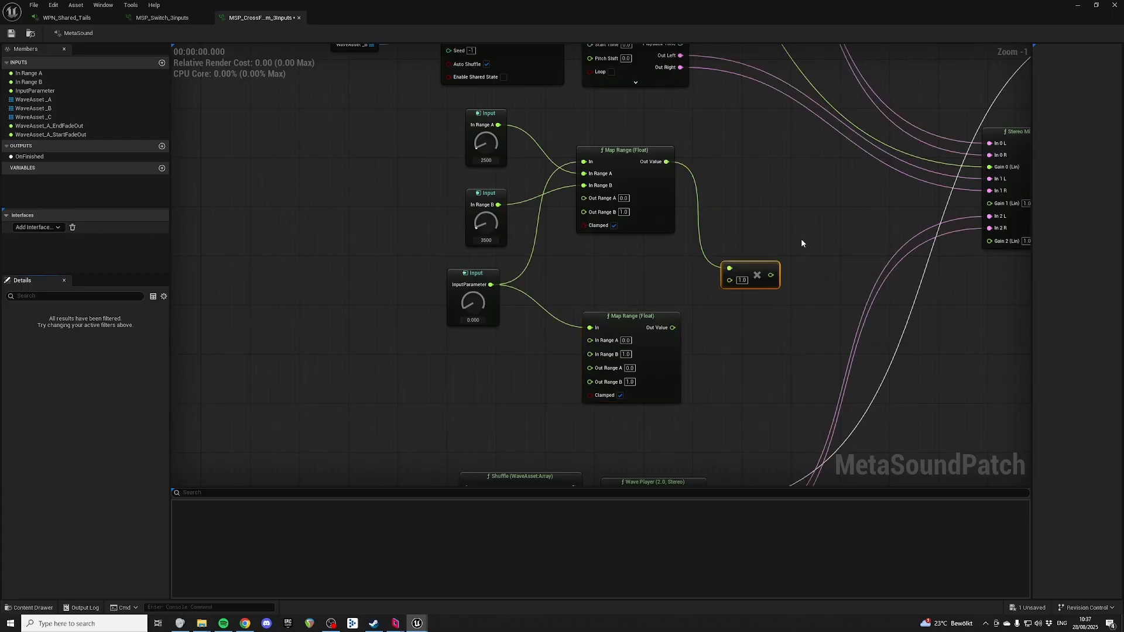
Connect the lower Map Range's Out Value to the Multiply node's second input and the product to the Stereo Mixer's Gain 1 (Lin)
right_click(802, 209)
click(717, 279)
drag(730, 280, 674, 327)
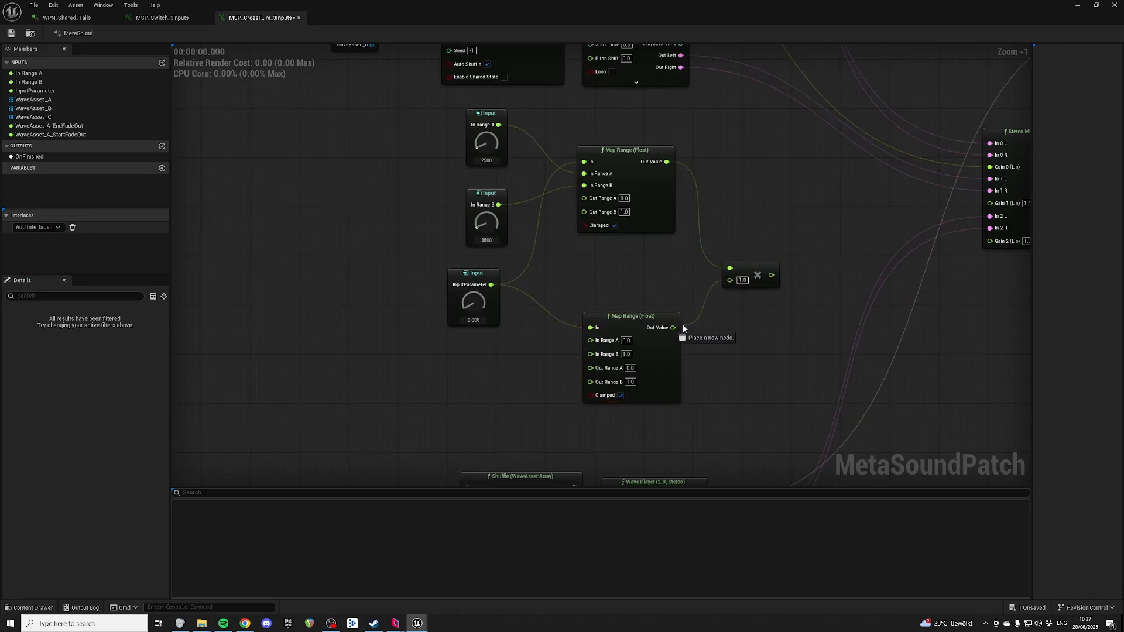
drag(631, 280, 860, 222)
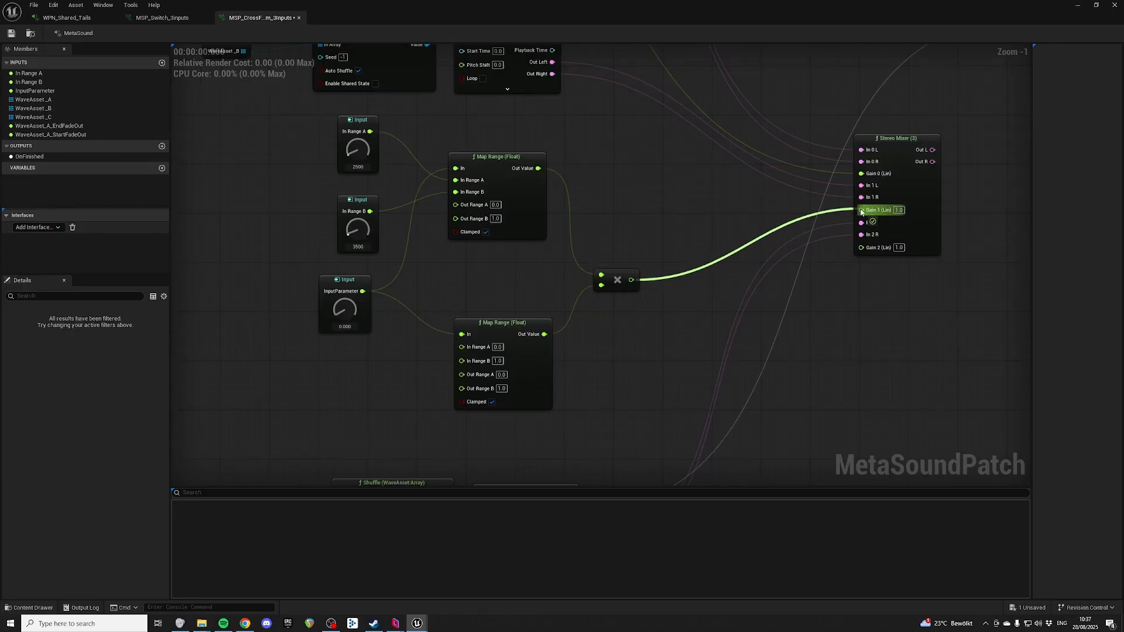
Rename the In Range B input as WaveAsset_B_EndFadeOut, reusing the WaveAsset_A_EndFadeOut name
click(29, 73)
click(49, 126)
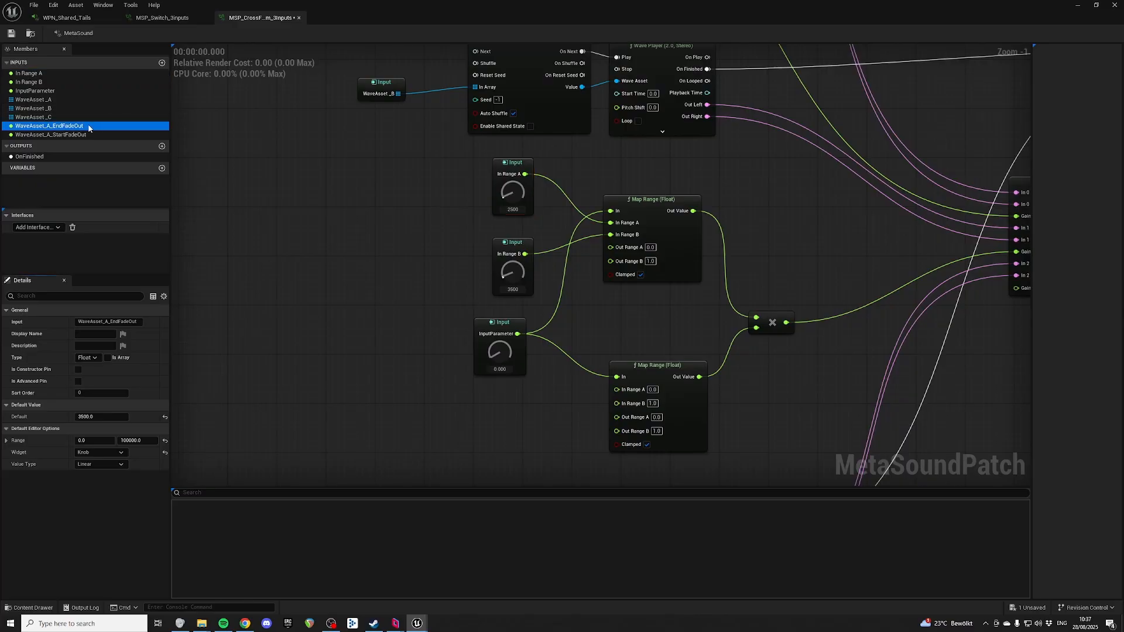
click(35, 82)
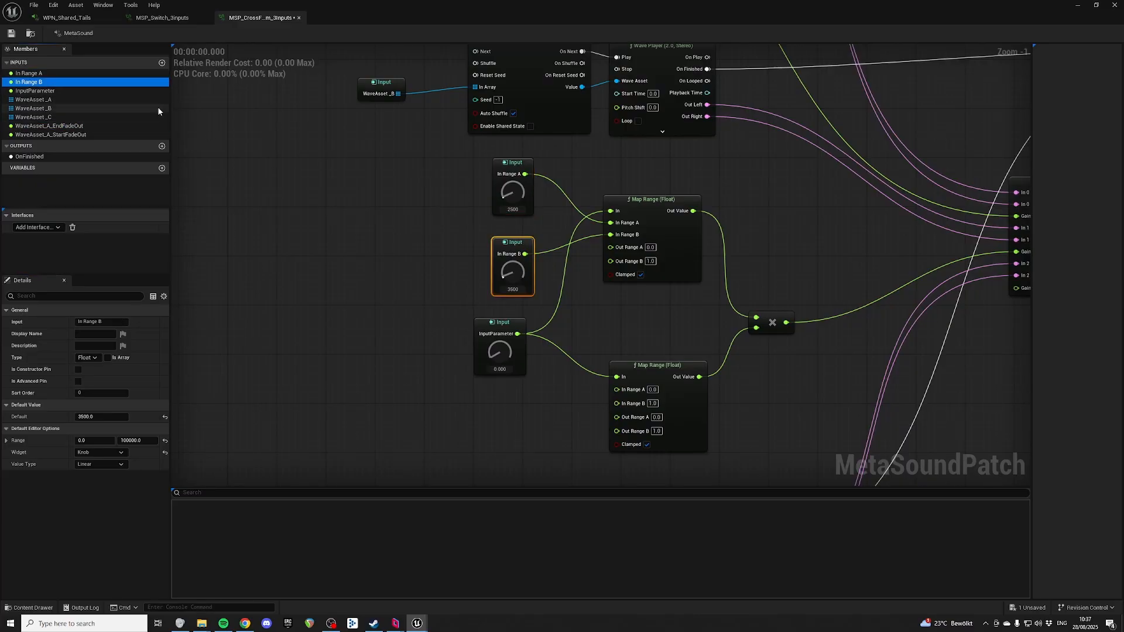
key(F2)
text(WaveAsset_A_EndFadeOut)
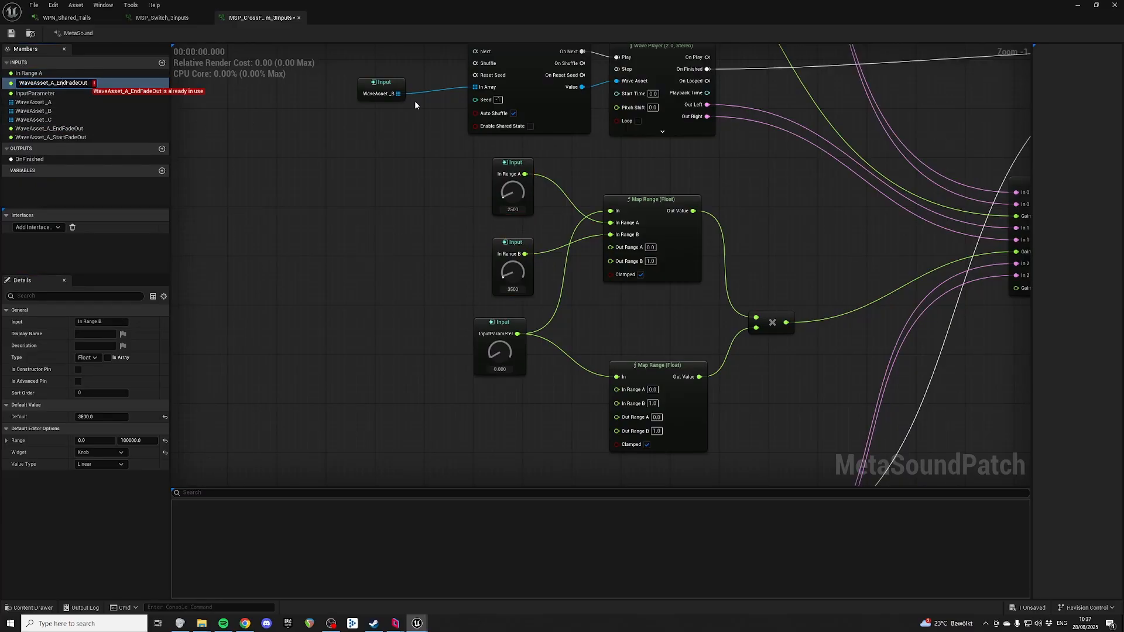
text(B)
key(Return)
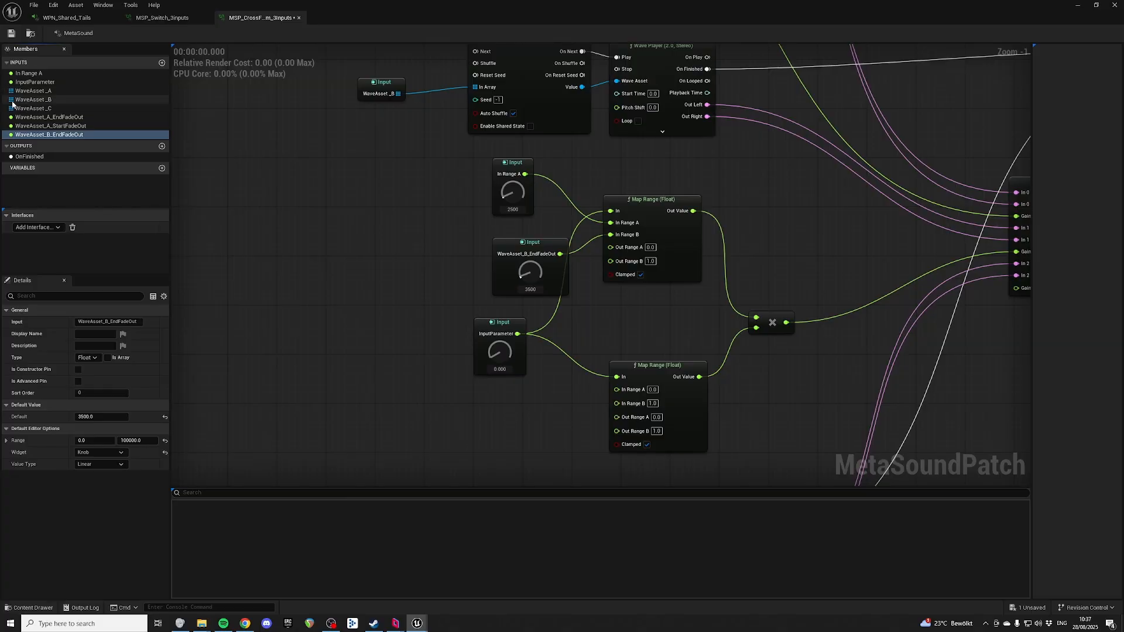
Rename the In Range A input as WaveAsset_B_StartFadeOut
click(58, 74)
key(F2)
text(WaveAsset_A_EndFadeOut)
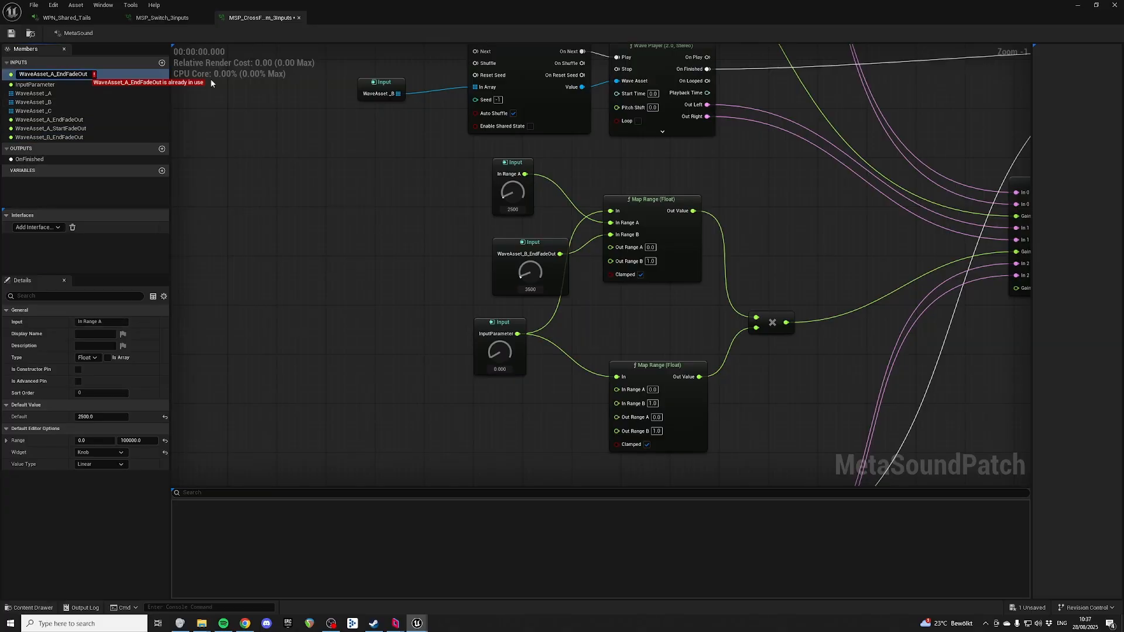
key(Left)
key(Left)
key(Left)
key(Left)
key(Left)
key(Left)
key(Left)
key(Left)
key(Left)
key(Left)
key(BackSpace)
key(BackSpace)
text(B_)
key(Delete)
key(Delete)
key(Delete)
text(Start)
key(Return)
Rename the WaveAsset_B_EndFadeOut input as WaveAsset_B_EndFadeIn
scroll(527, 199, up, 1)
click(423, 251)
right_drag(527, 199, 448, 264)
click(448, 354)
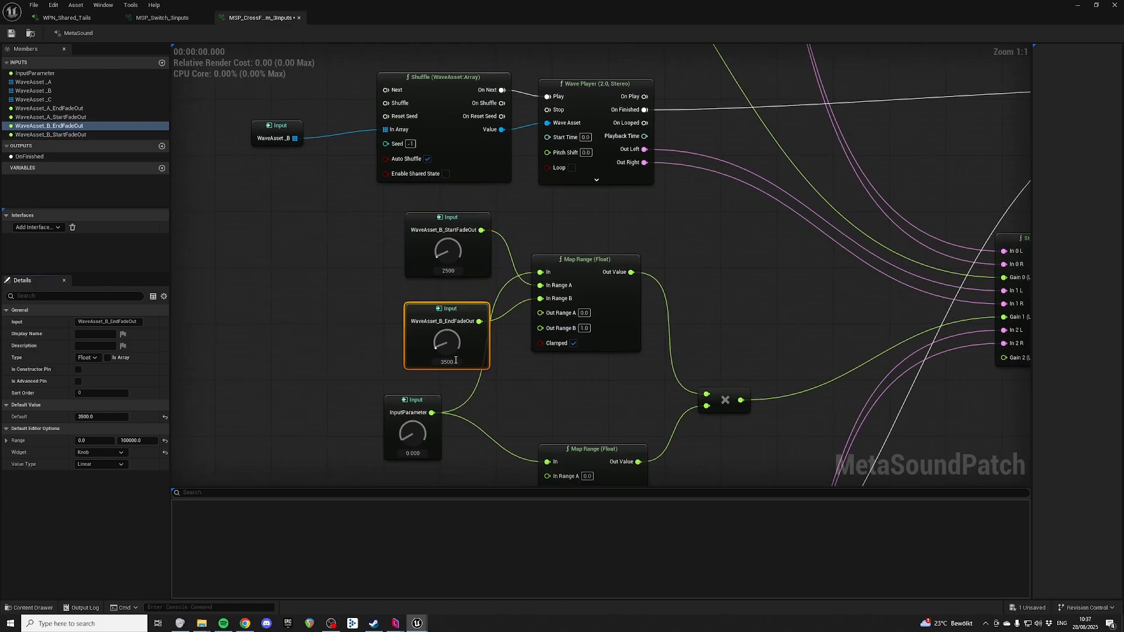
click(471, 240)
key(Up)
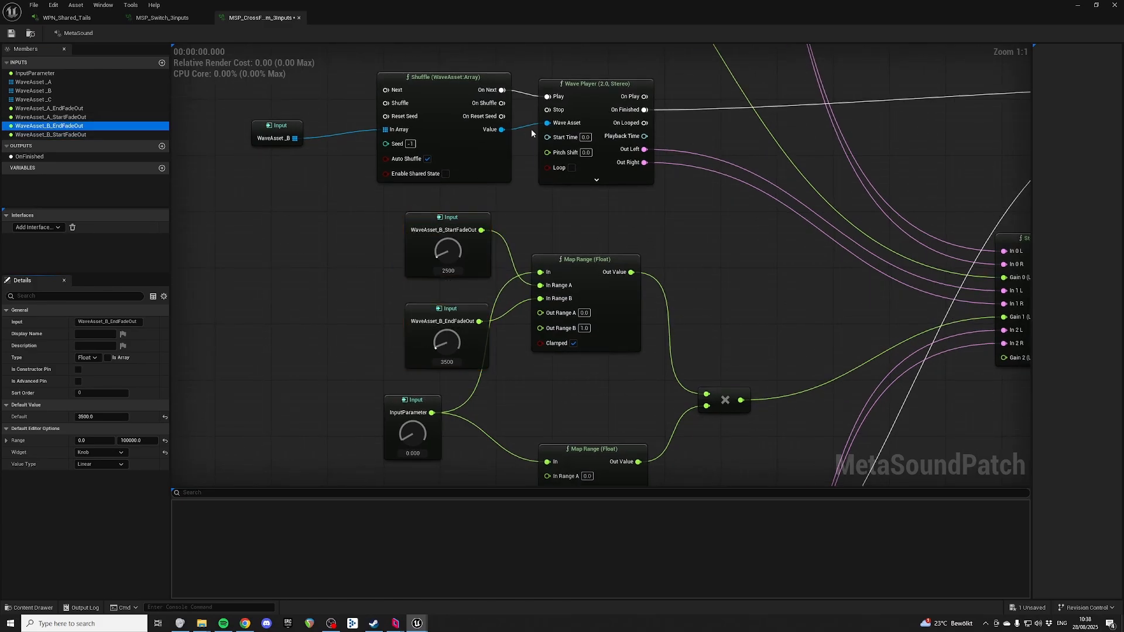
key(Down)
click(67, 125)
key(F2)
text(In)
key(Return)
Rename the WaveAsset_B_StartFadeOut input as WaveAsset_B_StartFadeIn
key(Down)
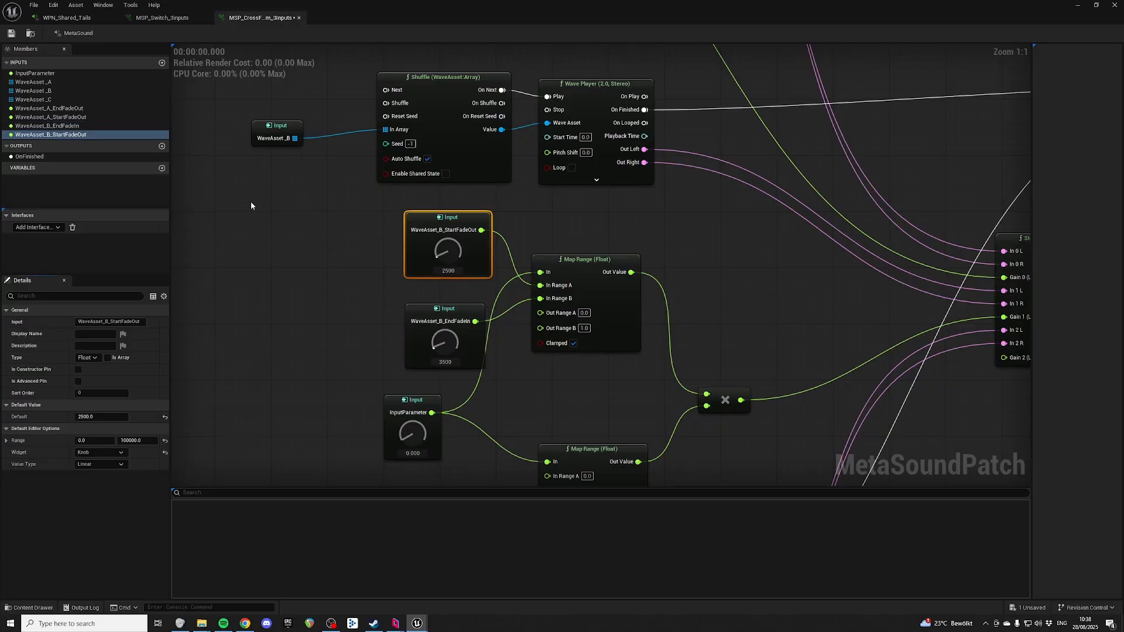
key(F2)
key(End)
key(BackSpace)
key(BackSpace)
key(BackSpace)
text(In)
key(Return)
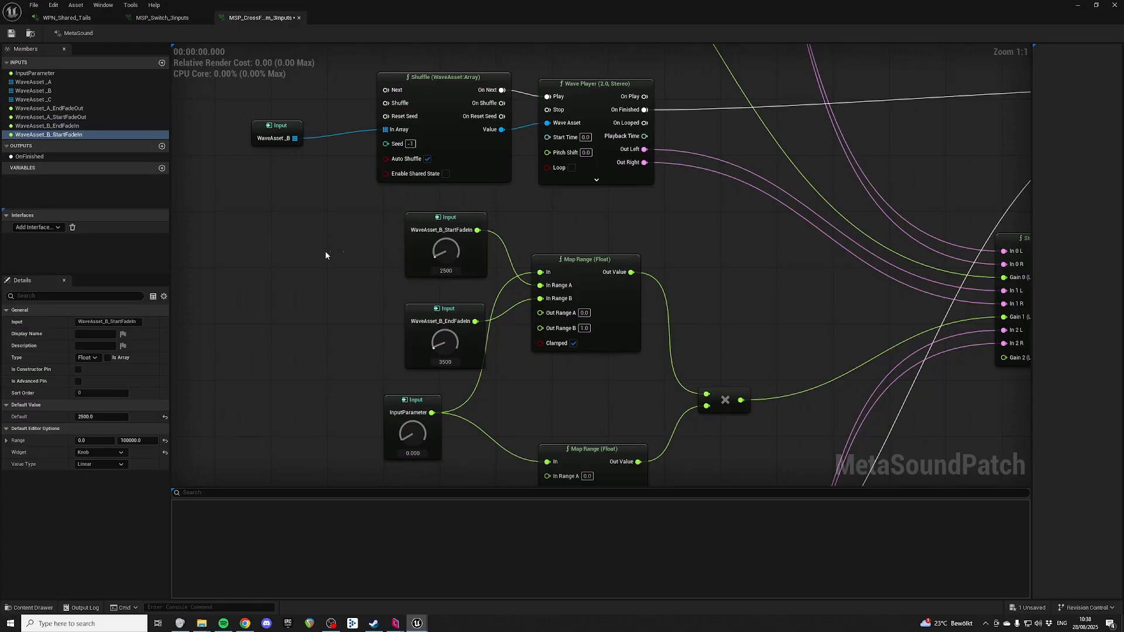
Review the WaveAsset_B row's fade-in inputs and mixer routing, and compare them with the WaveAsset_A row's fade-out inputs
right_drag(293, 216, 273, 237)
drag(273, 237, 465, 276)
right_drag(502, 223, 576, 220)
right_drag(432, 300, 269, 238)
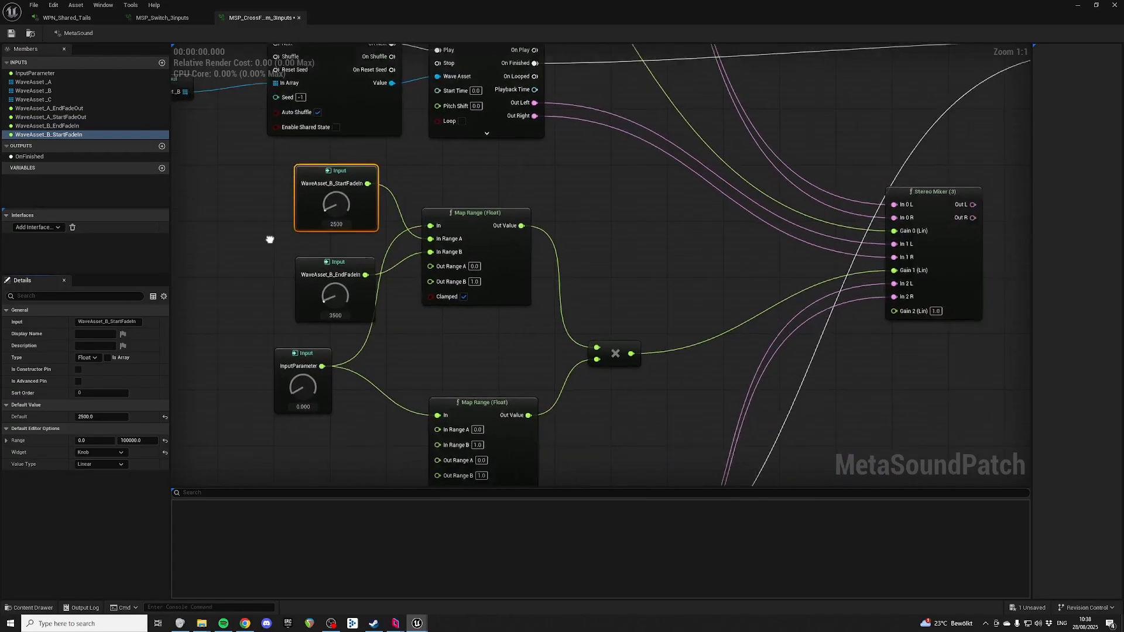
right_drag(591, 191, 781, 289)
scroll(782, 289, down, 1)
click(432, 202)
right_drag(587, 206, 517, 173)
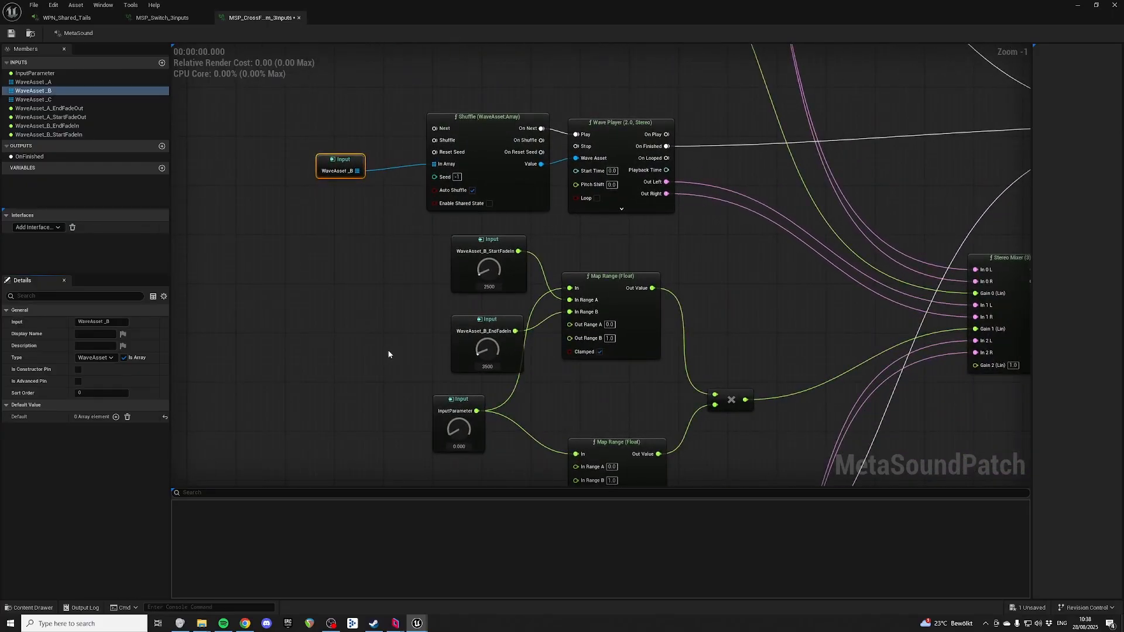
drag(388, 353, 509, 311)
drag(415, 264, 508, 267)
drag(396, 334, 525, 333)
right_drag(388, 193, 531, 442)
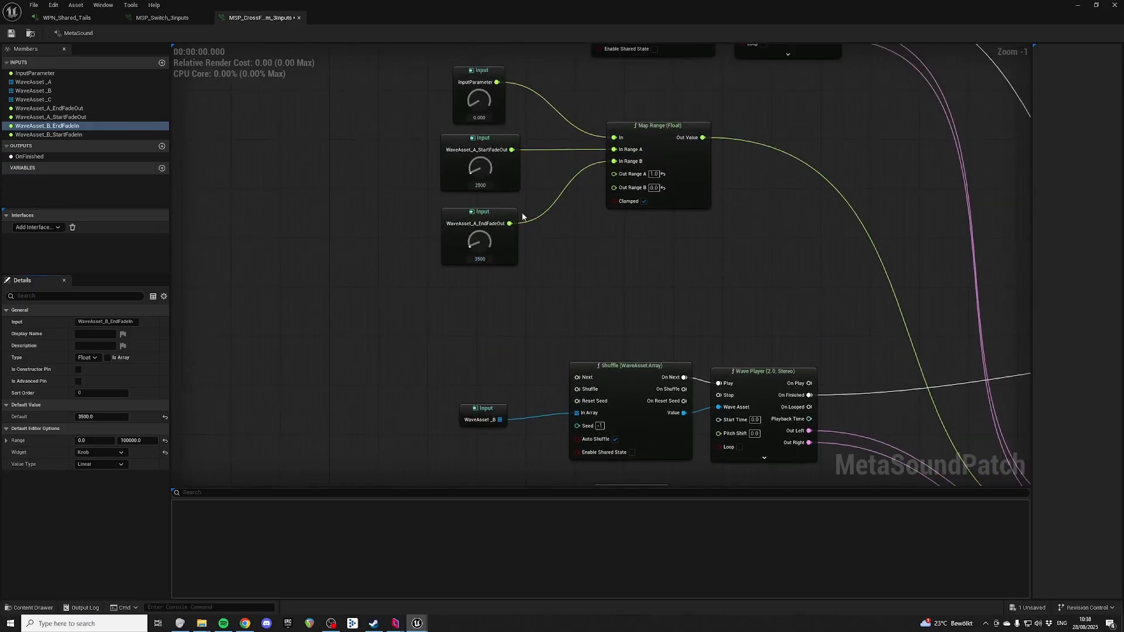
drag(364, 153, 526, 167)
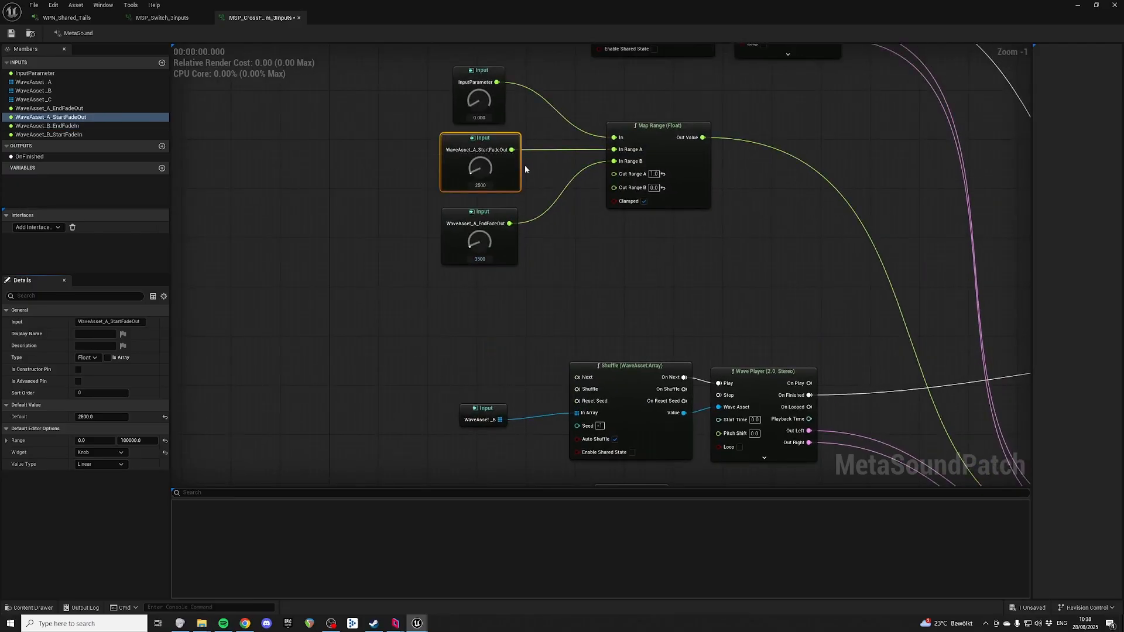
drag(378, 241, 583, 277)
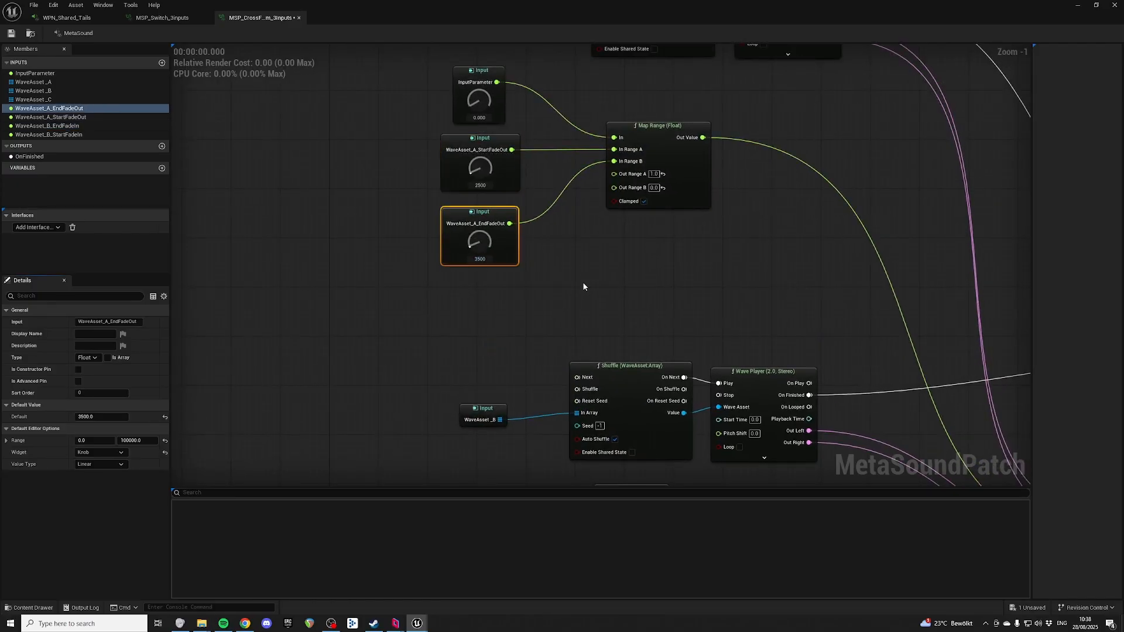
right_drag(582, 282, 536, 47)
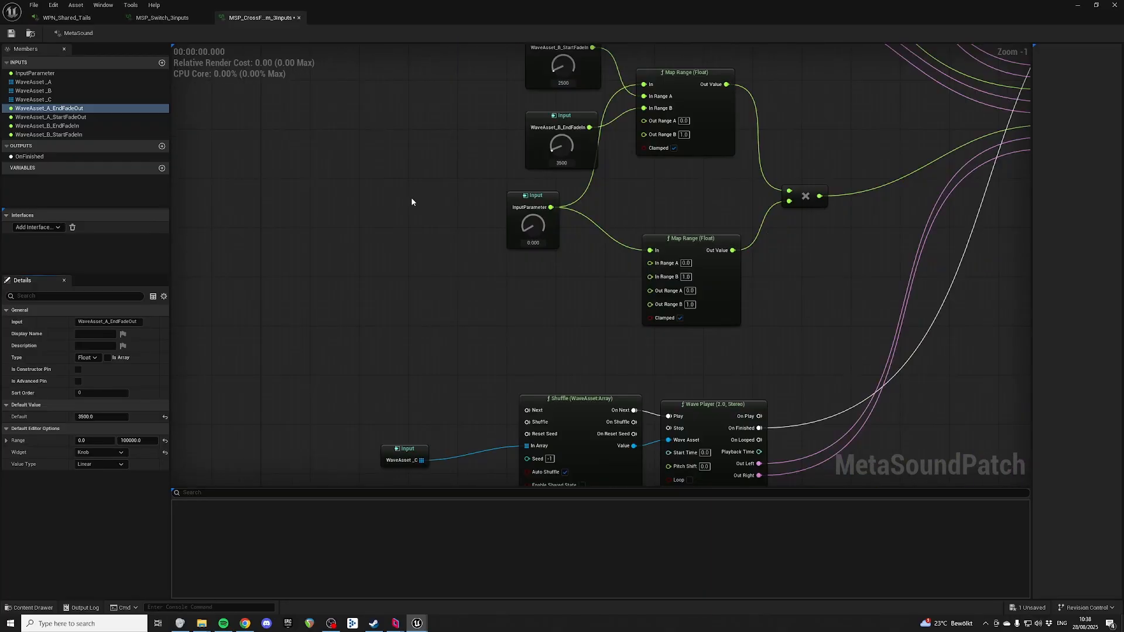
Promote In Range A of the WaveAsset_B row's lower Map Range to a graph input
click(410, 198)
right_drag(604, 166, 579, 218)
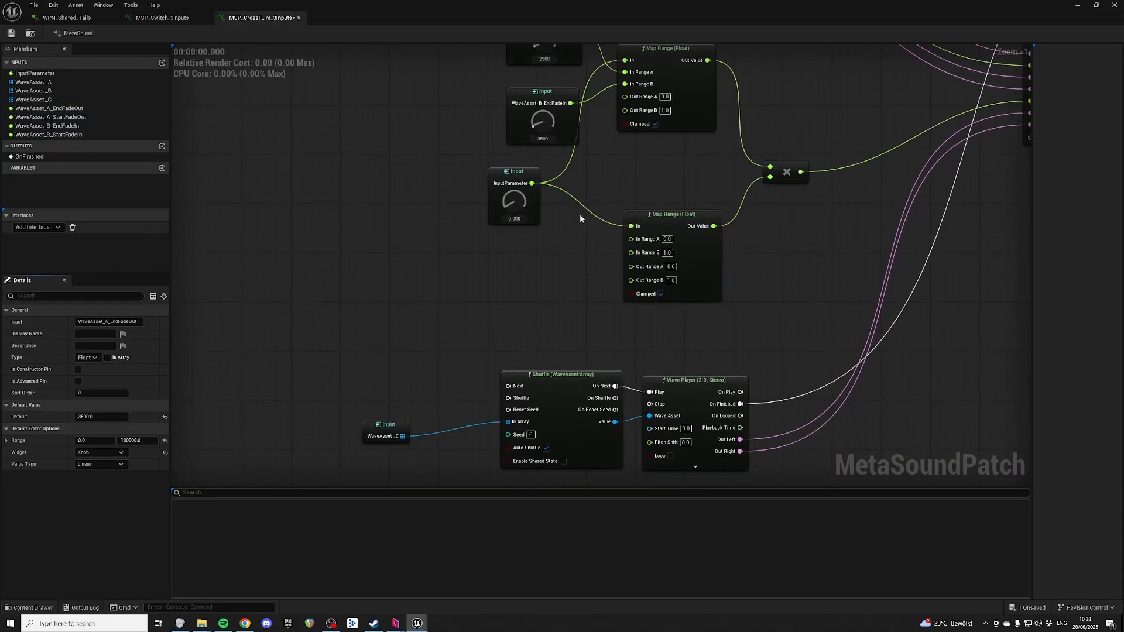
right_click(632, 240)
click(702, 271)
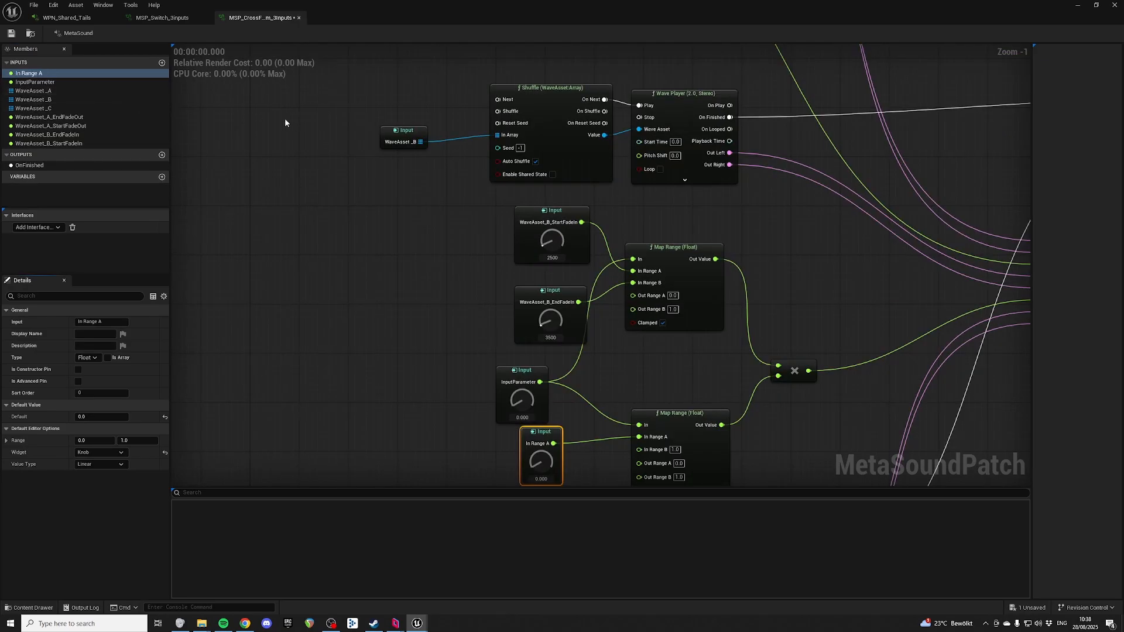
Try to rename the new In Range A input from the copied WaveAsset_B_EndFadeIn name, with Start in place of End
click(81, 134)
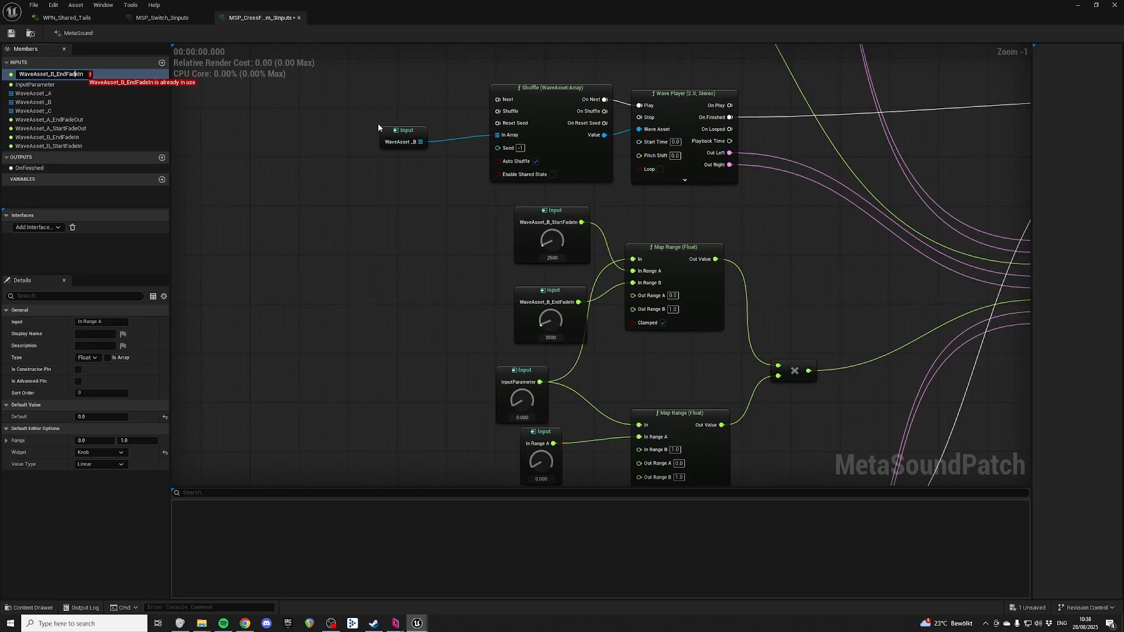
text(Start)
key(Return)
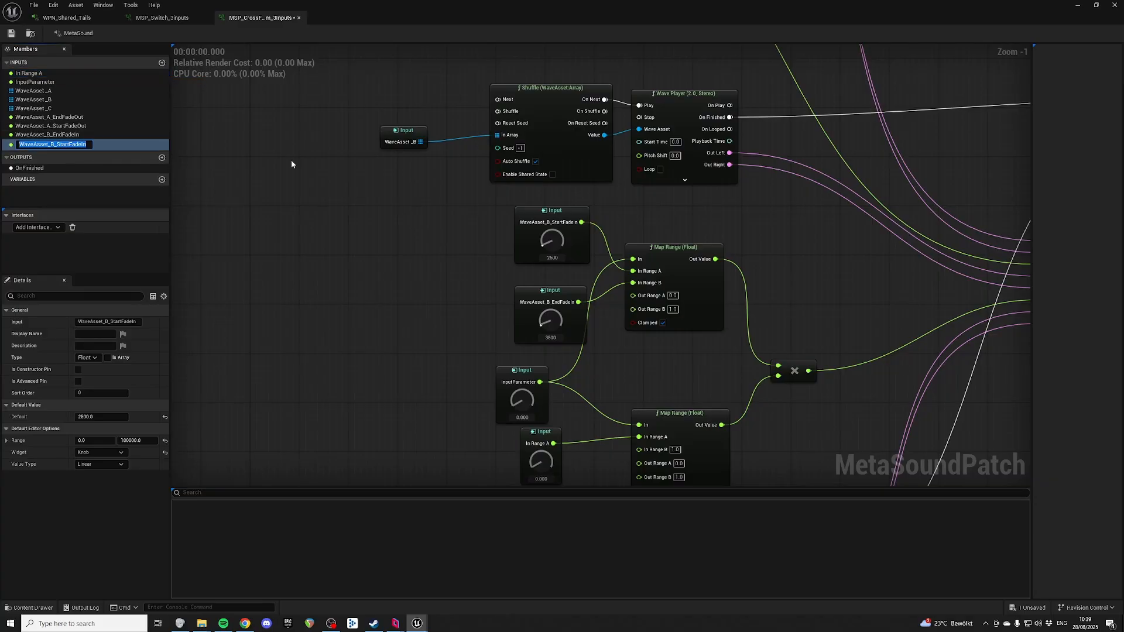
key(Up)
click(556, 269)
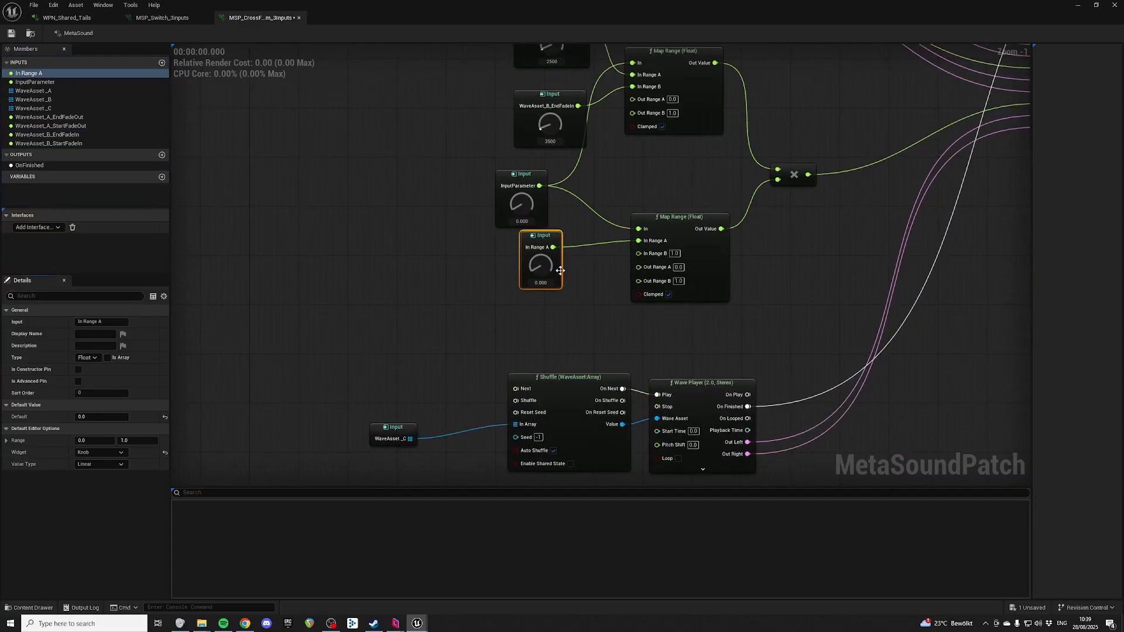
Rename the new In Range A input as WaveAsset_B_EndFadeOut and promote In Range B of the same Map Range to a graph input
click(29, 73)
key(F2)
text(WaveAsset_B_EndFadeIn)
key(BackSpace)
key(BackSpace)
text(Out)
key(Return)
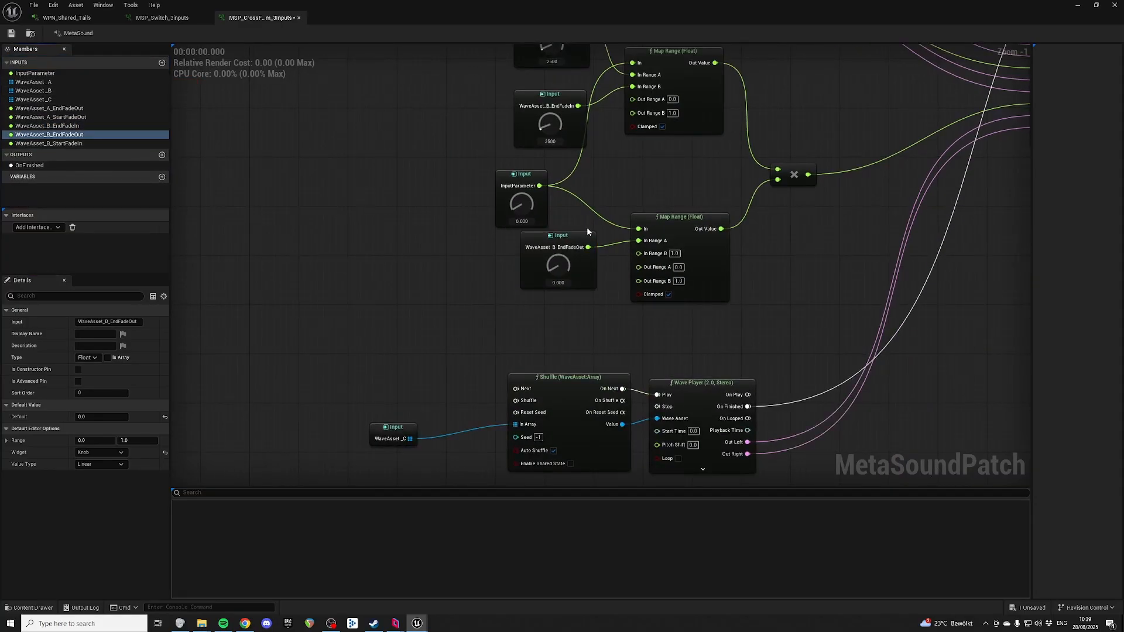
right_click(639, 254)
click(694, 282)
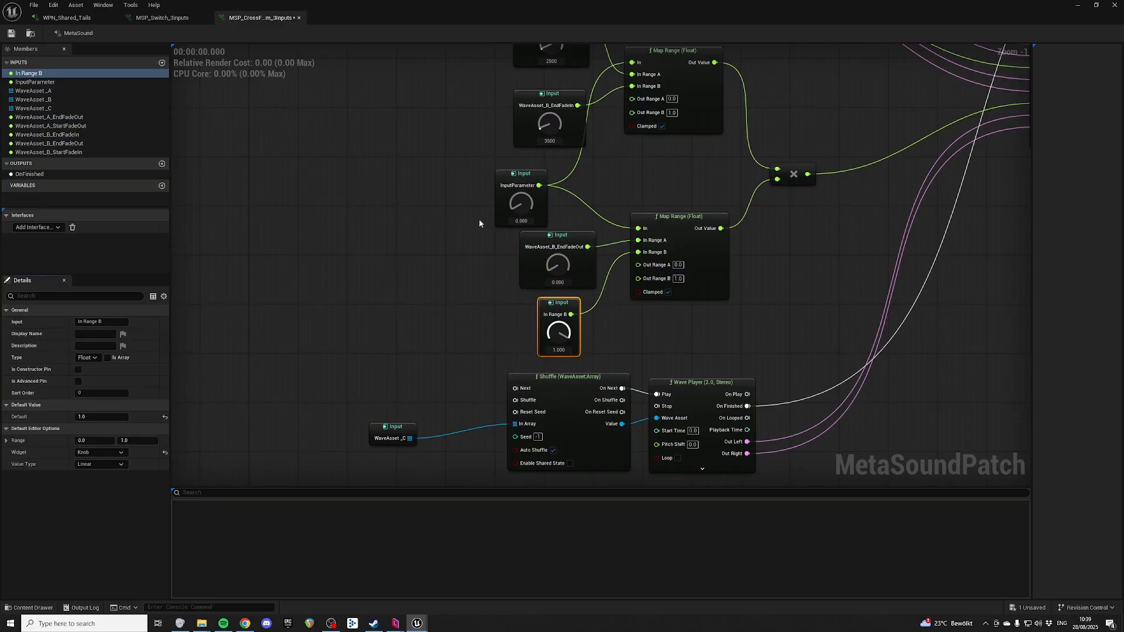
Rename the WaveAsset_B_EndFadeOut input as WaveAsset_B_StartFadeOut
click(143, 145)
key(F2)
key(Right)
key(Left)
key(Left)
key(Left)
key(Left)
key(Left)
key(Left)
key(Left)
key(shift+Left)
key(shift+Left)
key(shift+Left)
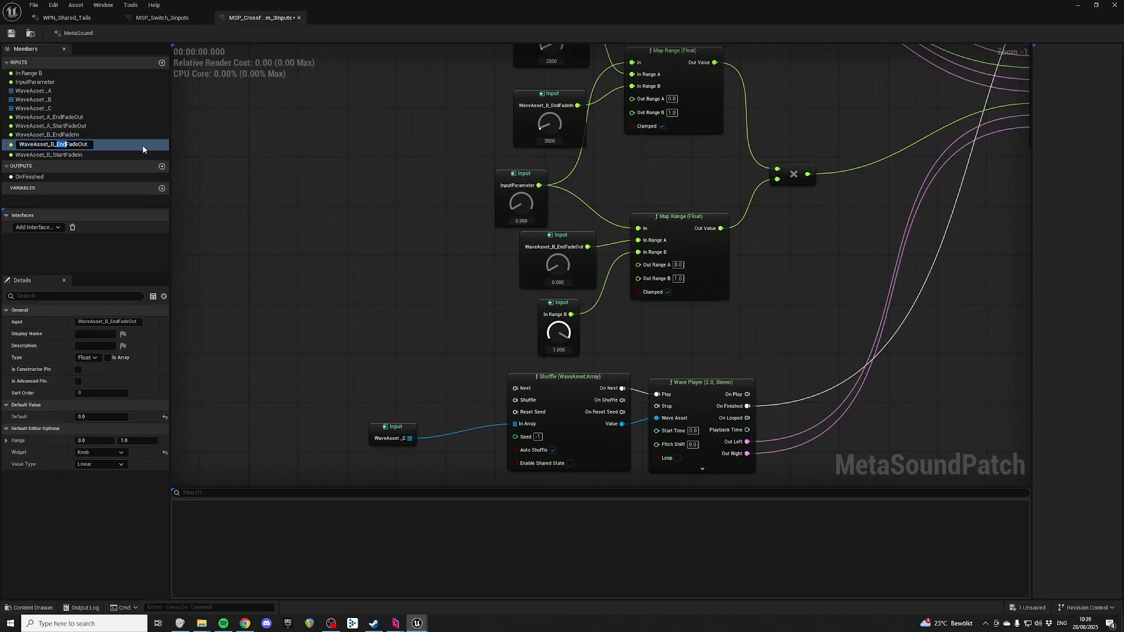
text(Start)
key(Return)
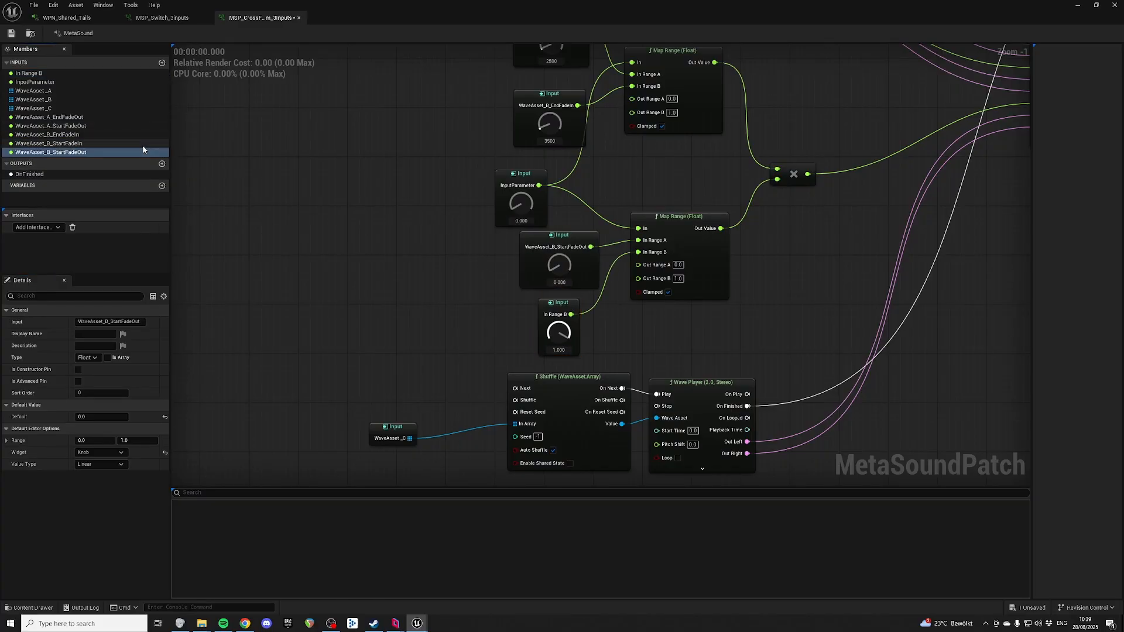
Rename the new In Range B input as WaveAsset_B_EndFadeOut
click(85, 118)
click(30, 73)
key(F2)
text(WaveAsset_B_EndFadeOut)
key(Return)
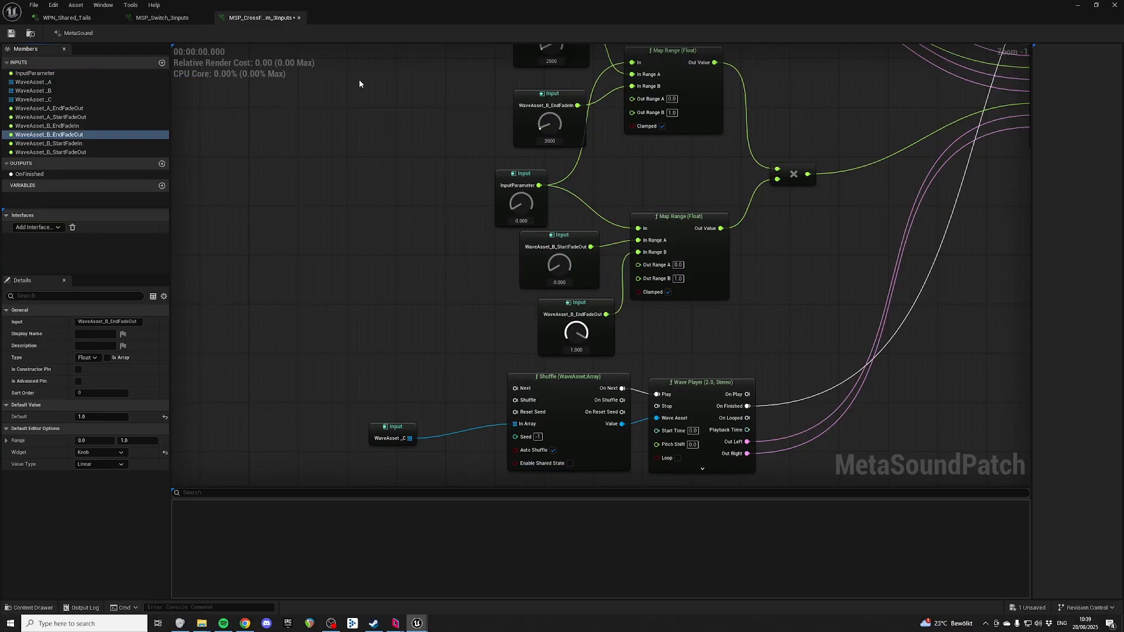
Line up the WaveAsset_B_EndFadeOut and InputParameter nodes with the other inputs of the WaveAsset_B row
click(602, 372)
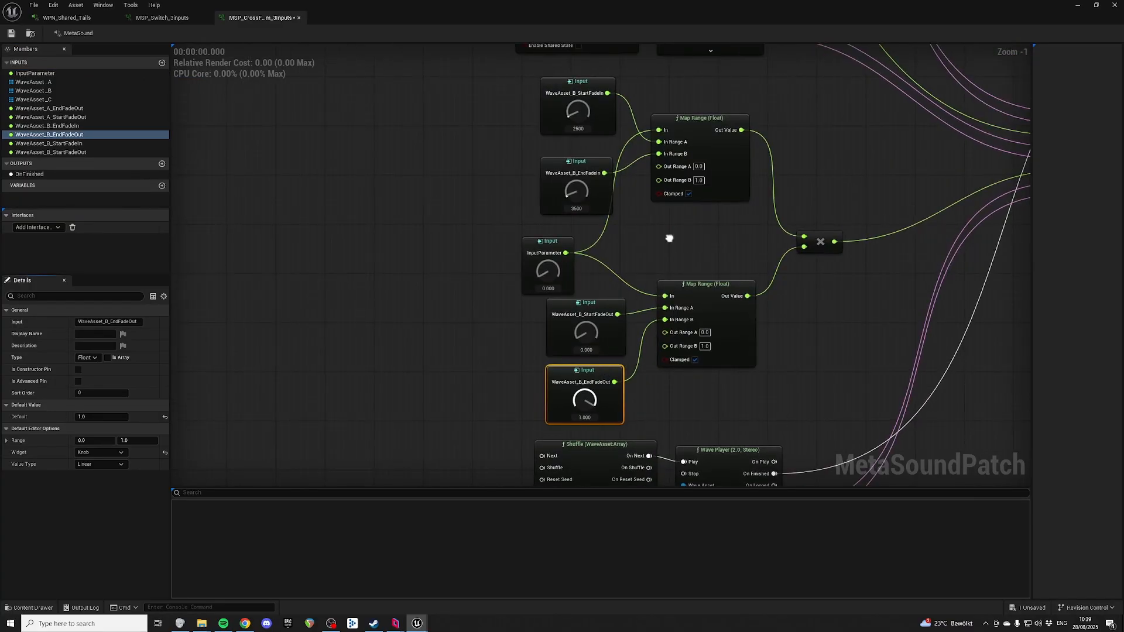
drag(535, 239, 559, 232)
right_drag(410, 94, 349, 115)
drag(345, 115, 410, 132)
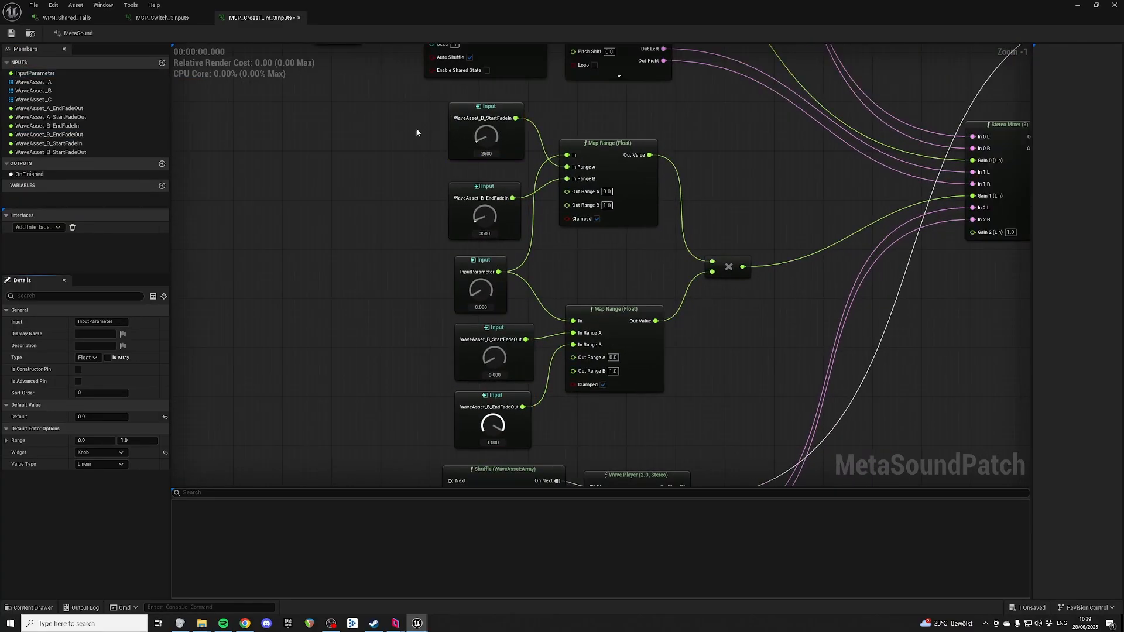
Set Out Range A to 1.0 and Out Range B to 0.0 on the WaveAsset_B row's fade-out Map Range, matching the WaveAsset_A row
right_drag(418, 120, 422, 173)
scroll(422, 171, up, 1)
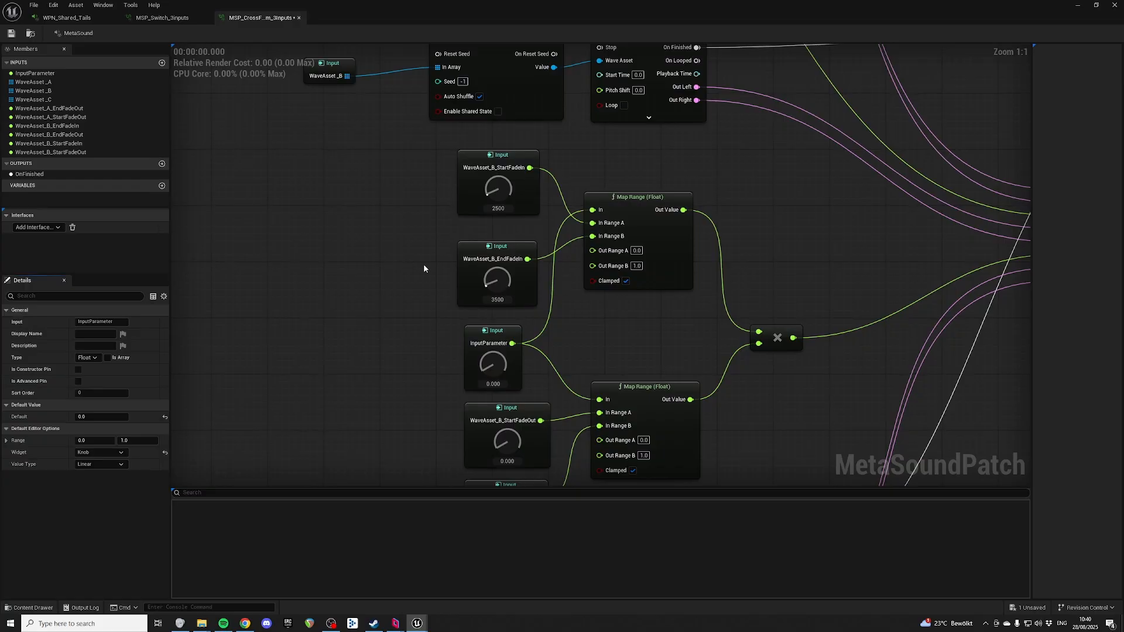
right_drag(414, 416, 452, 238)
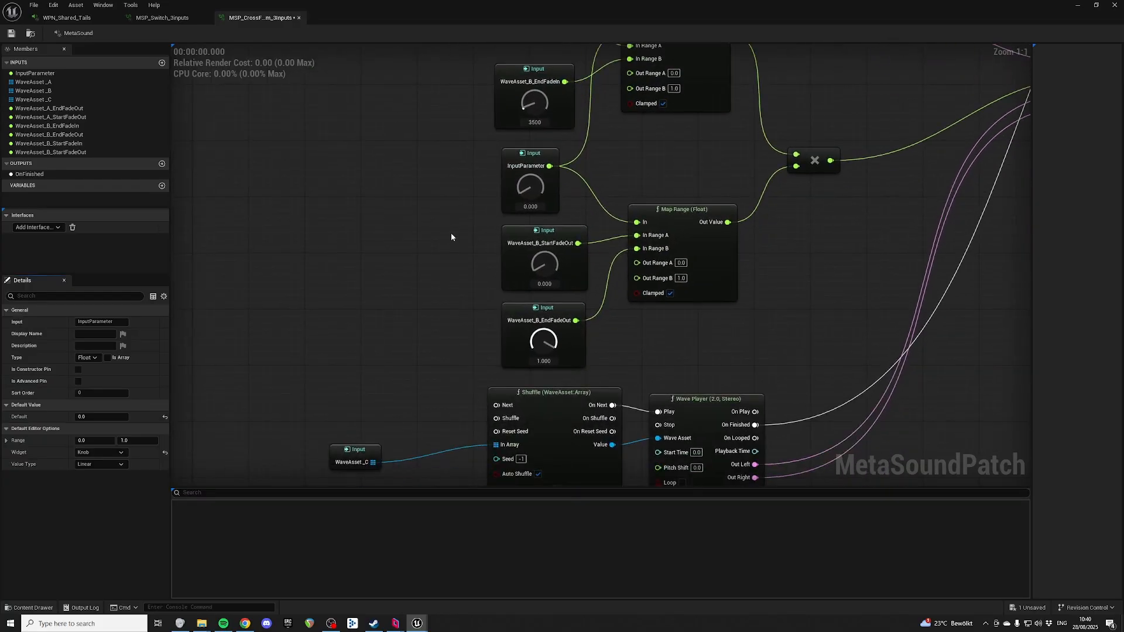
click(557, 268)
right_drag(430, 320, 425, 251)
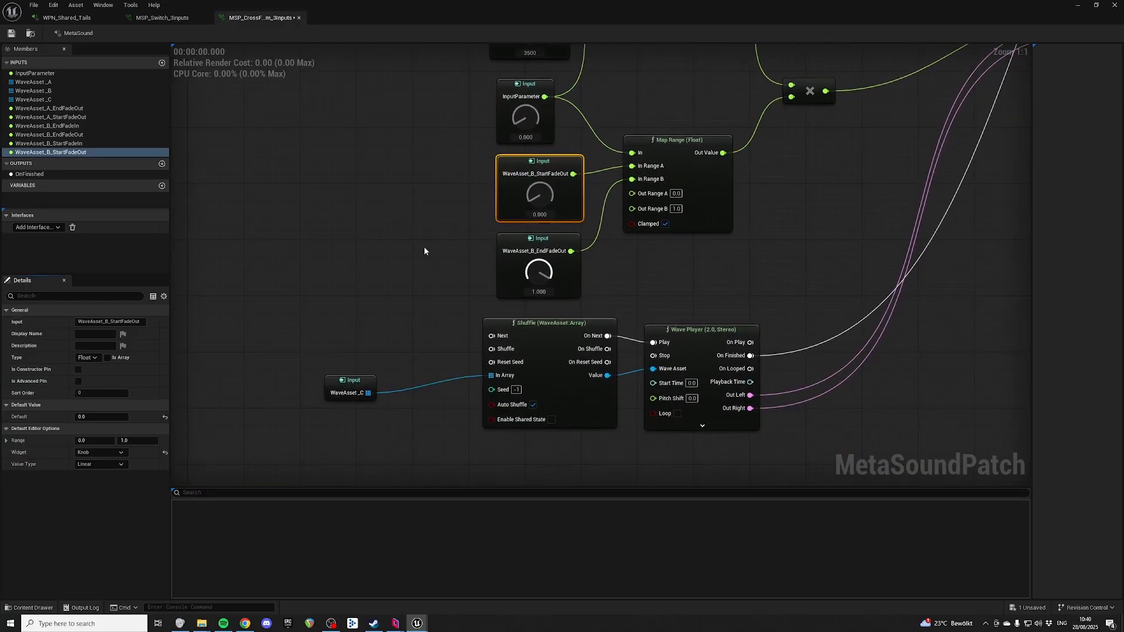
right_drag(541, 258, 669, 356)
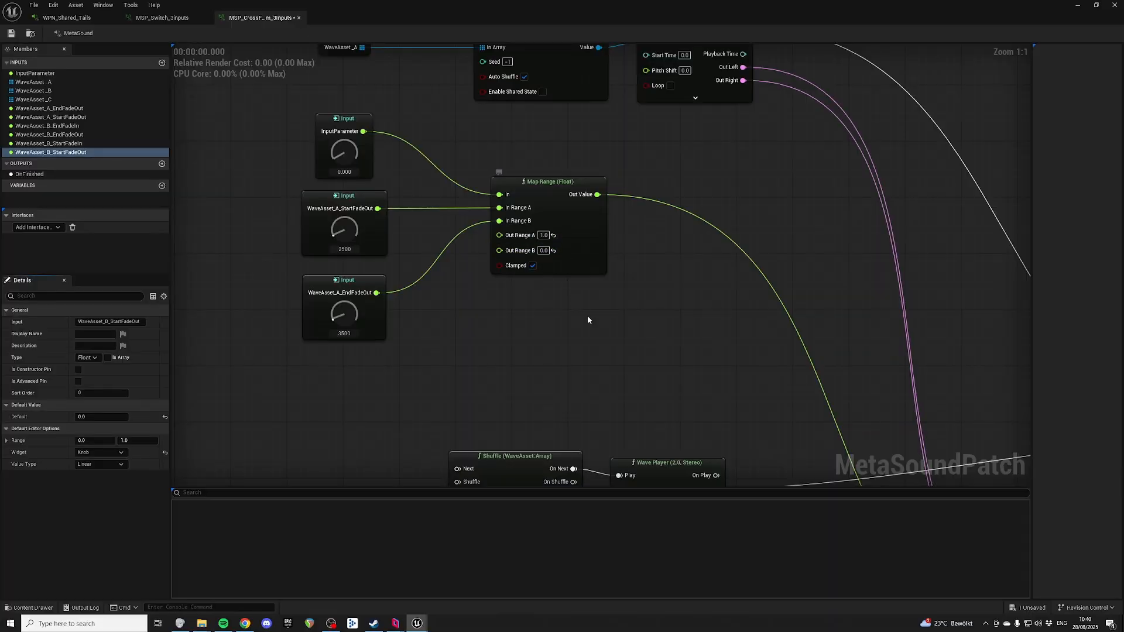
right_drag(590, 331, 562, 47)
right_drag(637, 371, 653, 141)
click(640, 264)
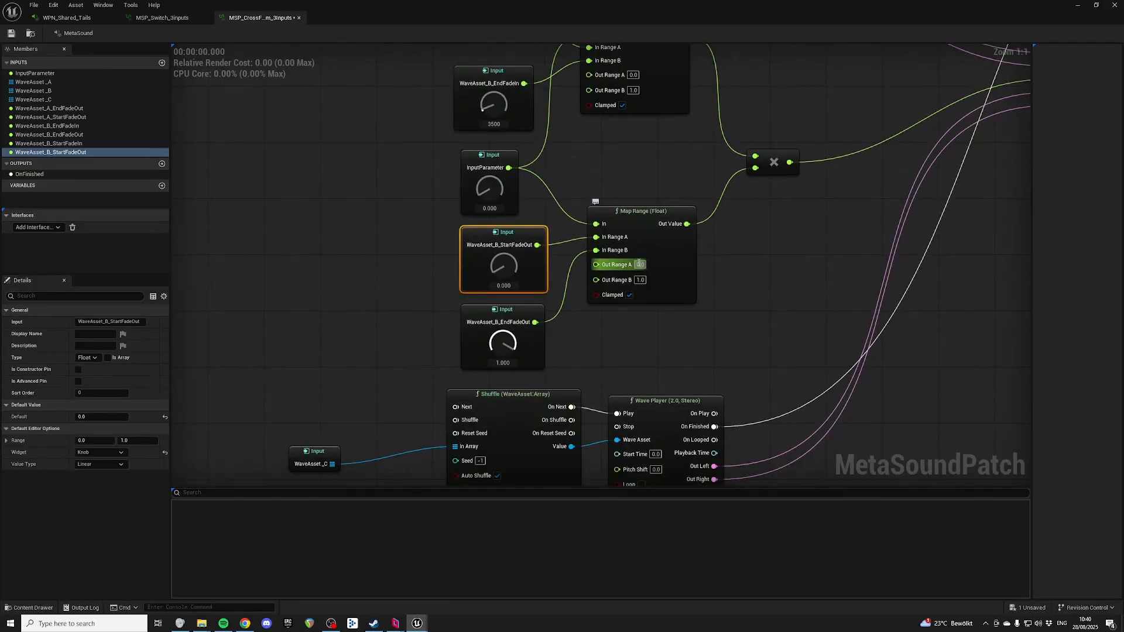
text(1)
click(640, 280)
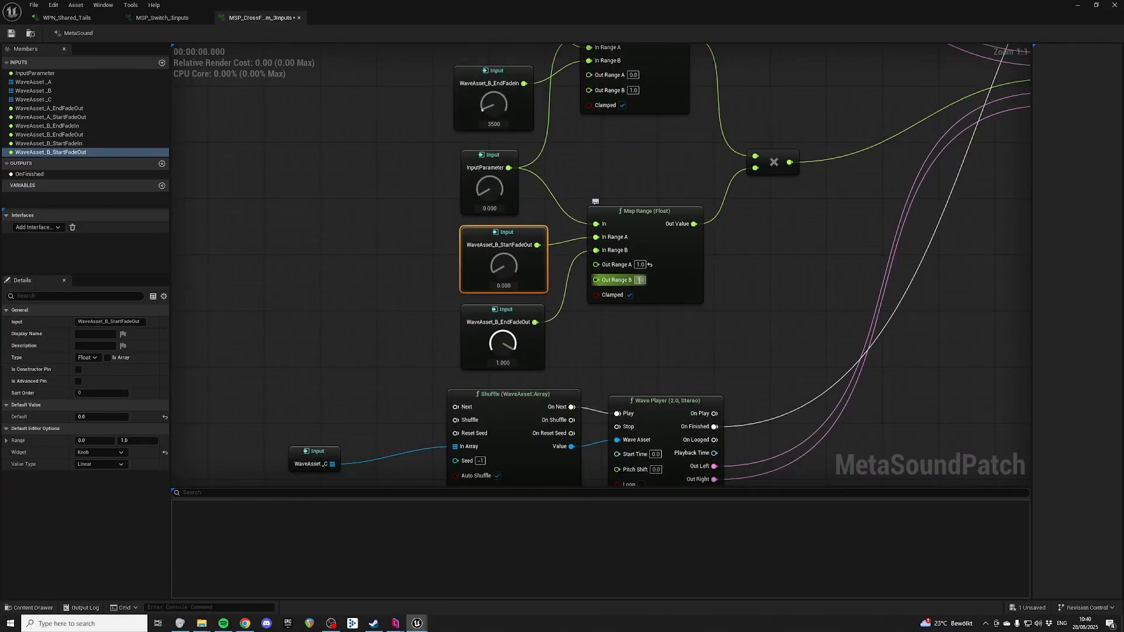
text(0)
click(835, 271)
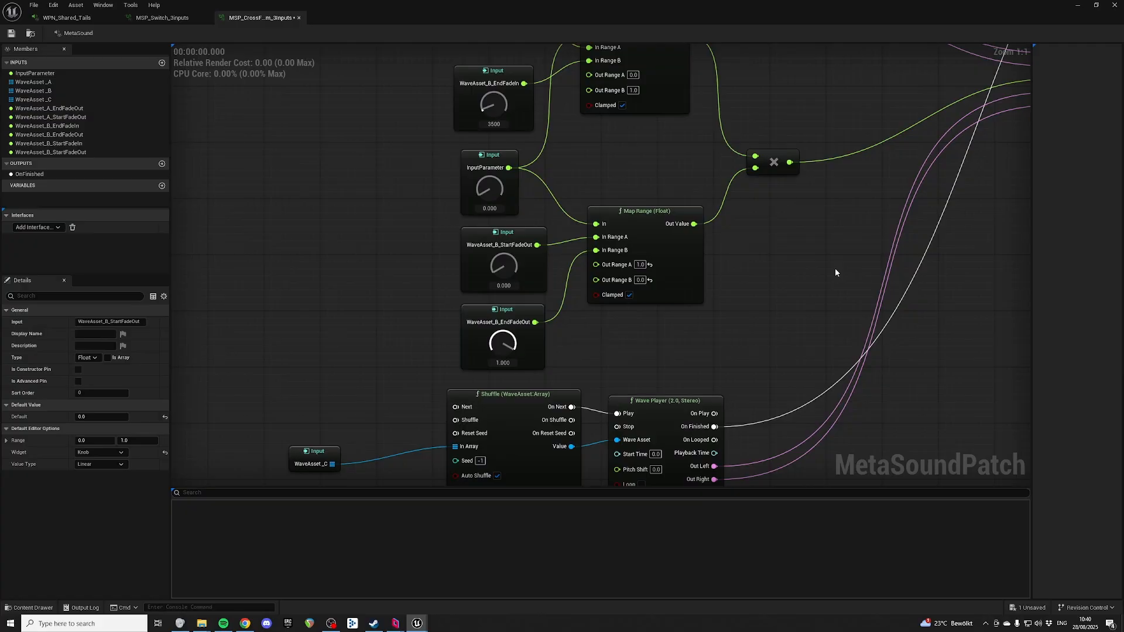
Review how the WaveAsset_B row's two Map Ranges and Multiply node feed the mixer gain, and compare them with the WaveAsset_A and WaveAsset_C rows
right_drag(660, 132, 708, 225)
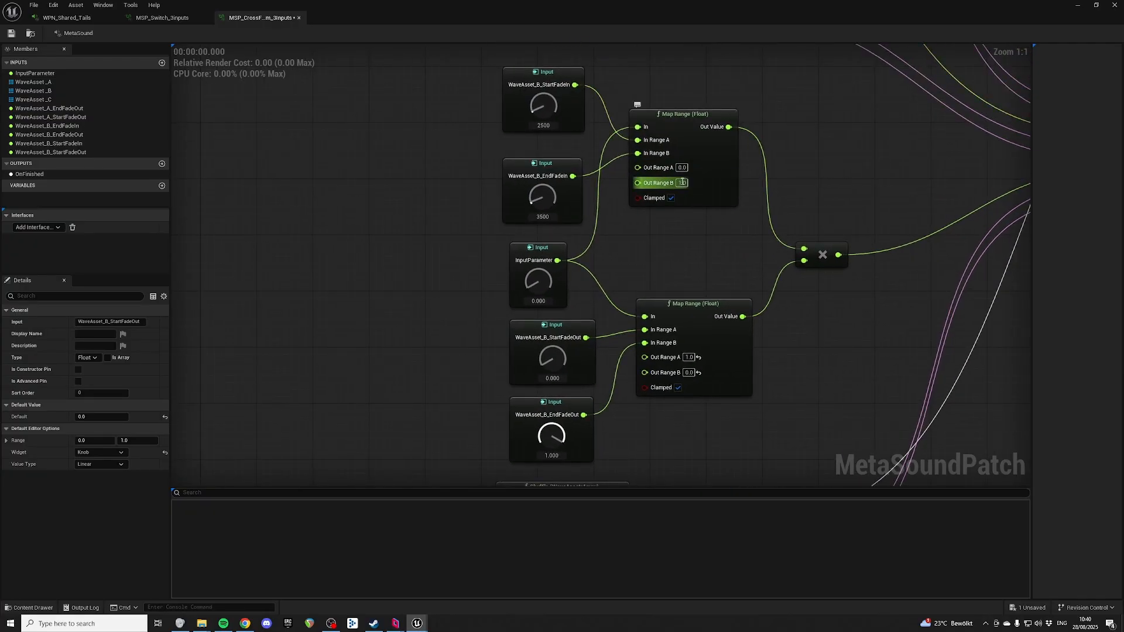
right_drag(801, 171, 565, 198)
click(580, 273)
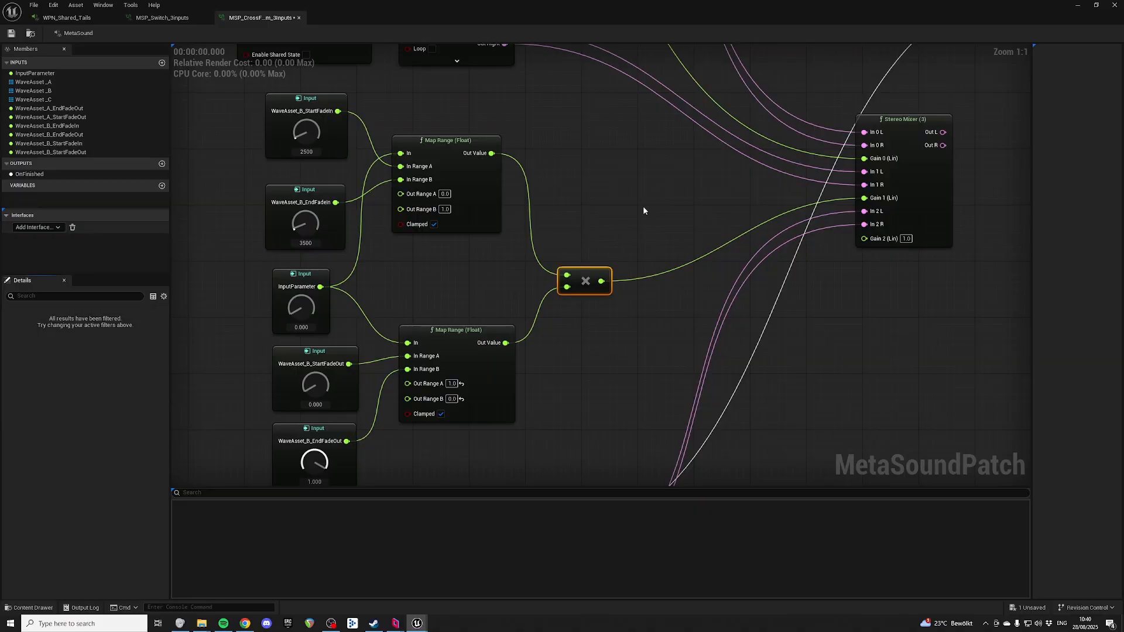
right_drag(642, 209, 563, 225)
right_drag(677, 183, 766, 154)
right_drag(724, 270, 750, 258)
scroll(787, 167, down, 2)
right_drag(771, 163, 783, 122)
right_drag(593, 262, 603, 462)
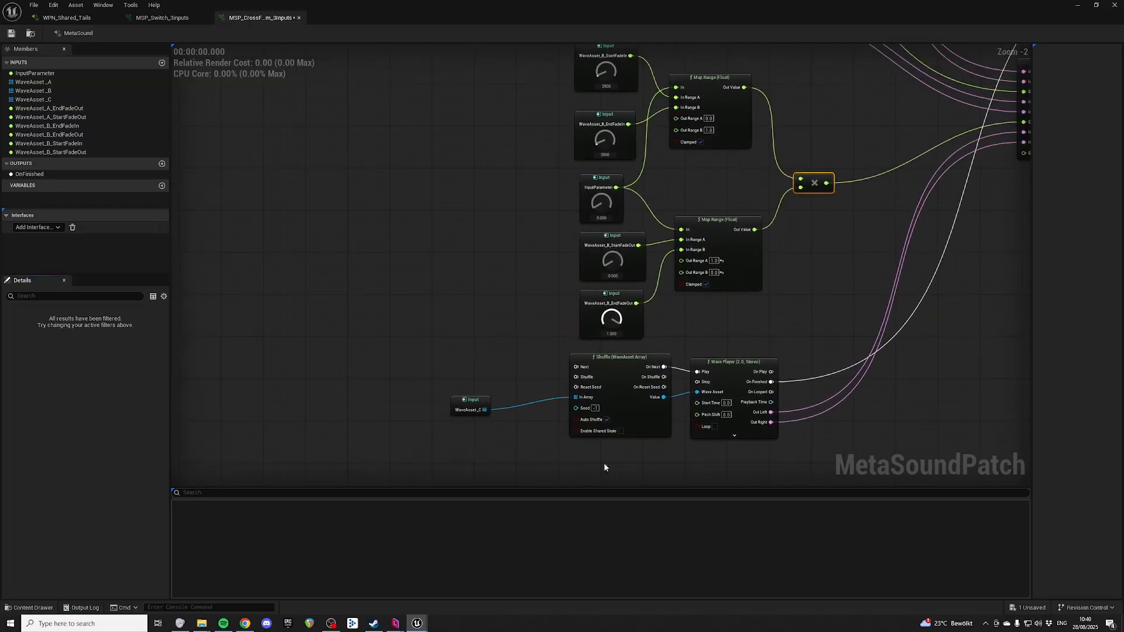
right_drag(556, 234, 481, 449)
right_drag(461, 217, 452, 348)
right_drag(501, 160, 601, 176)
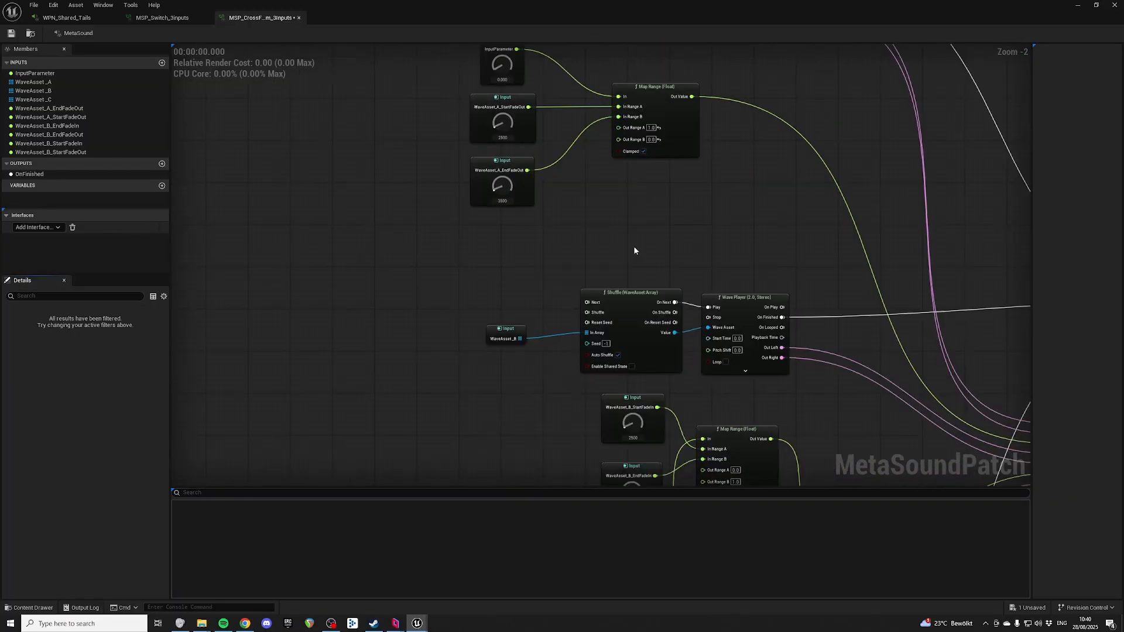
right_drag(635, 304, 611, 117)
right_drag(599, 338, 562, 145)
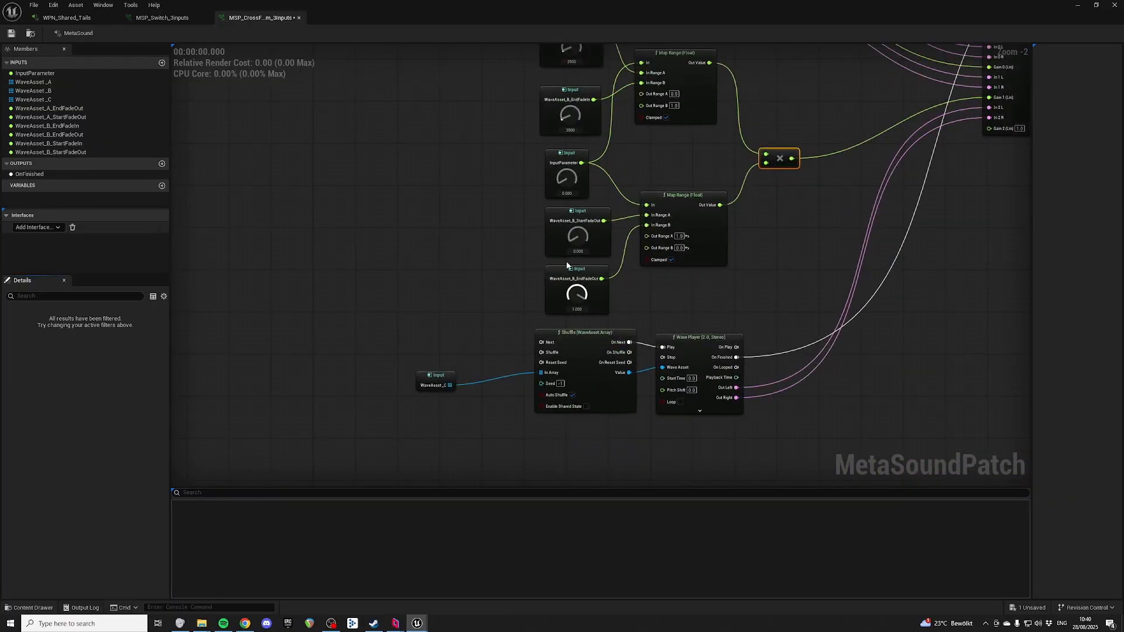
scroll(542, 252, up, 2)
right_drag(513, 200, 507, 374)
right_drag(468, 206, 490, 449)
right_drag(468, 183, 476, 403)
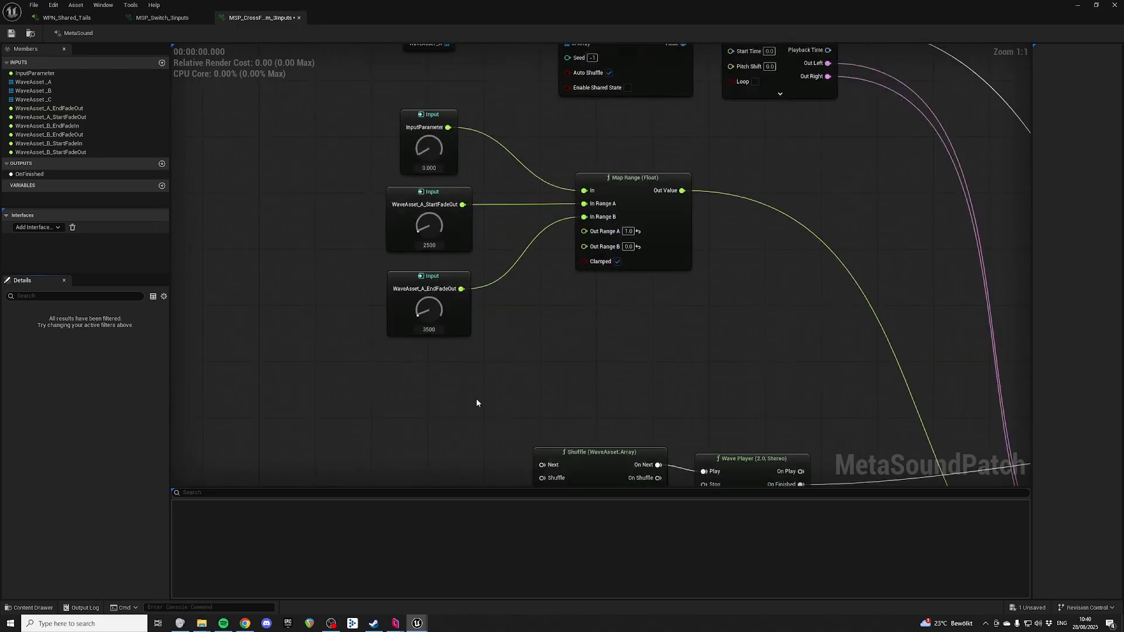
Copy the WaveAsset_B fade-in Map Range and its inputs beneath the WaveAsset_C row, and promote the new WaveAsset_C Map Range's In Range A to an input
right_drag(538, 433, 544, 201)
right_drag(571, 431, 551, 219)
drag(483, 161, 749, 340)
right_drag(743, 385, 644, 42)
right_drag(553, 445, 661, 177)
key(ctrl+v)
right_drag(394, 465, 443, 312)
click(443, 315)
click(542, 274)
right_drag(621, 146, 638, 337)
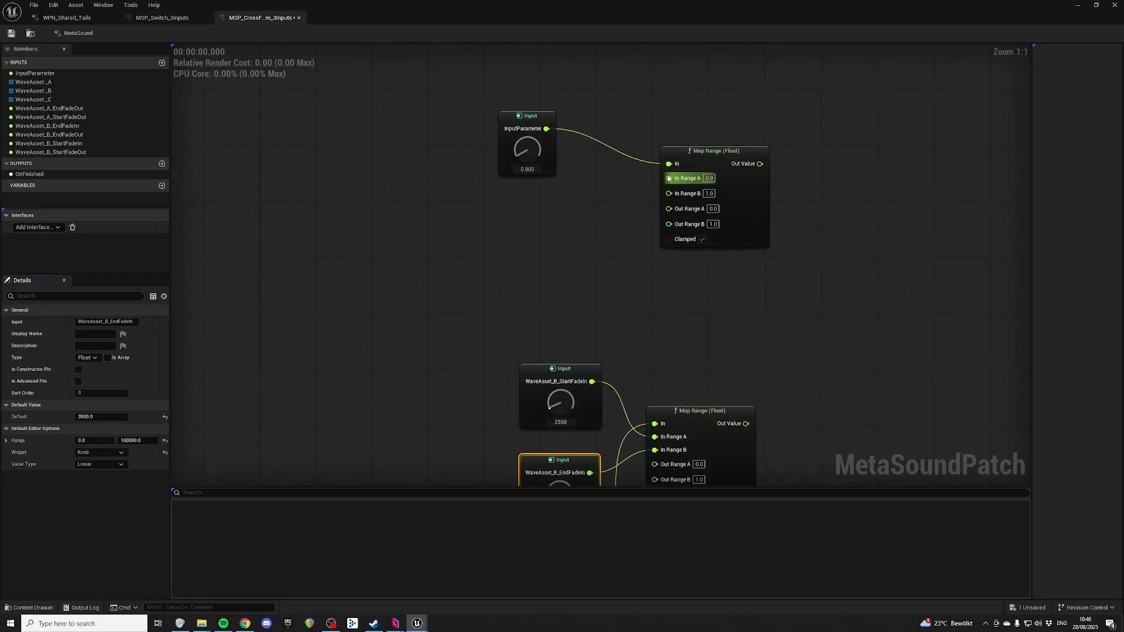
right_click(673, 178)
click(709, 208)
Rename the InputParameter input as WaveAsset_C_StartFadeIn, based on the copied WaveAsset_B_StartFadeIn name
right_drag(582, 477, 562, 364)
click(556, 366)
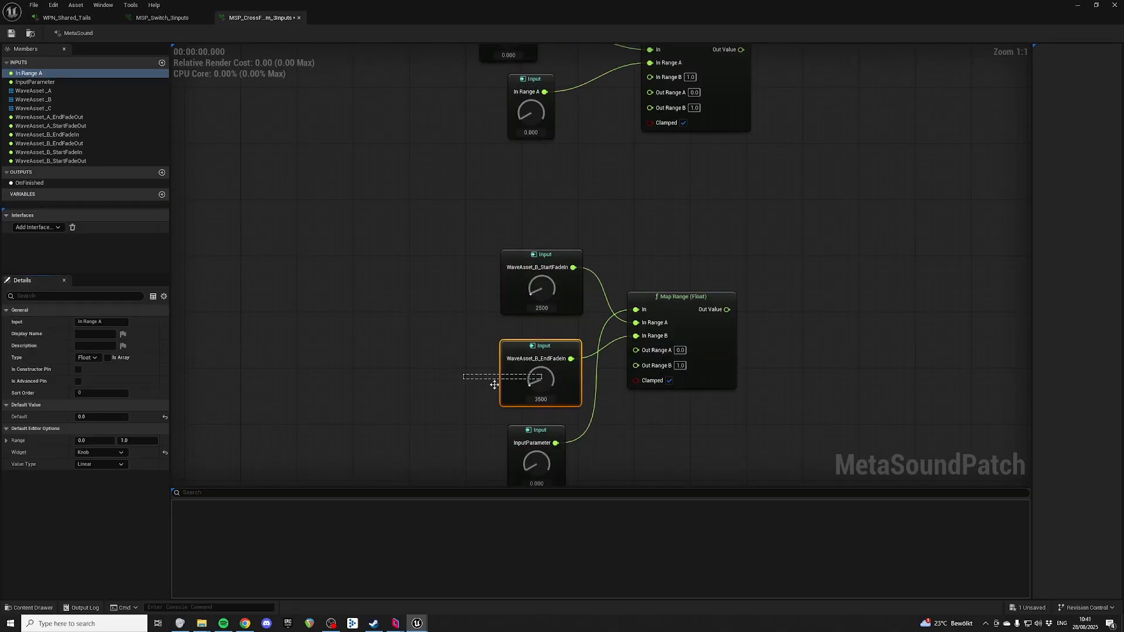
right_drag(498, 386, 493, 333)
click(547, 404)
drag(445, 189, 515, 229)
key(F2)
key(ctrl+c)
right_drag(410, 105, 436, 326)
drag(427, 176, 540, 203)
key(F2)
key(ctrl+v)
key(BackSpace)
text(C)
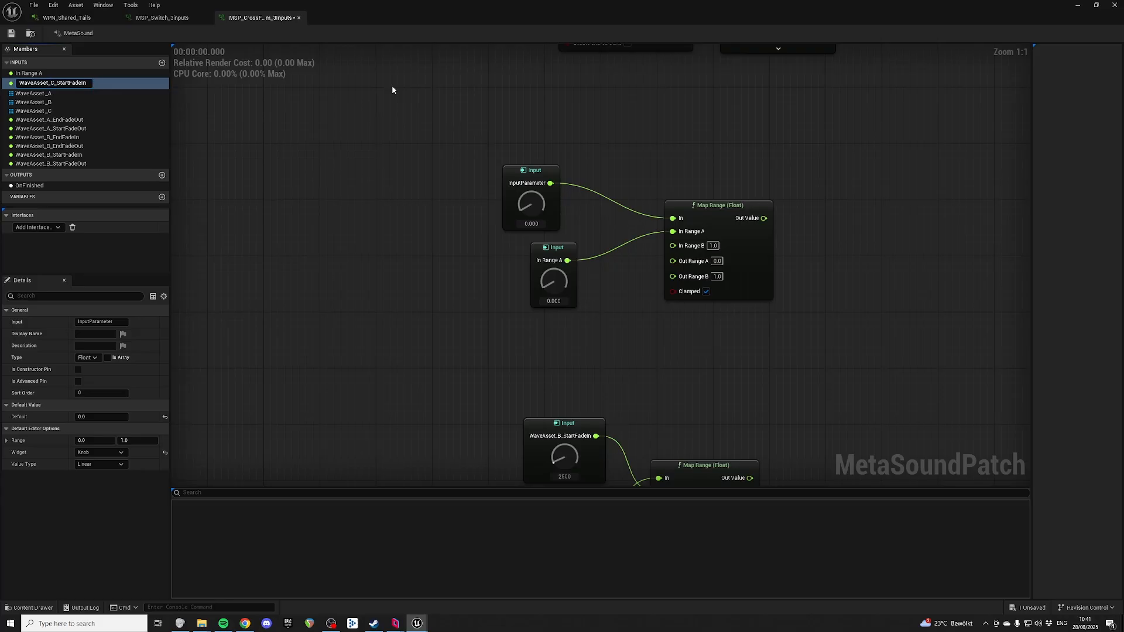
key(Return)
Rename the In Range A input as WaveAsset_C_EndFadeIn, based on the copied WaveAsset_B_EndFadeIn name
click(508, 231)
click(59, 126)
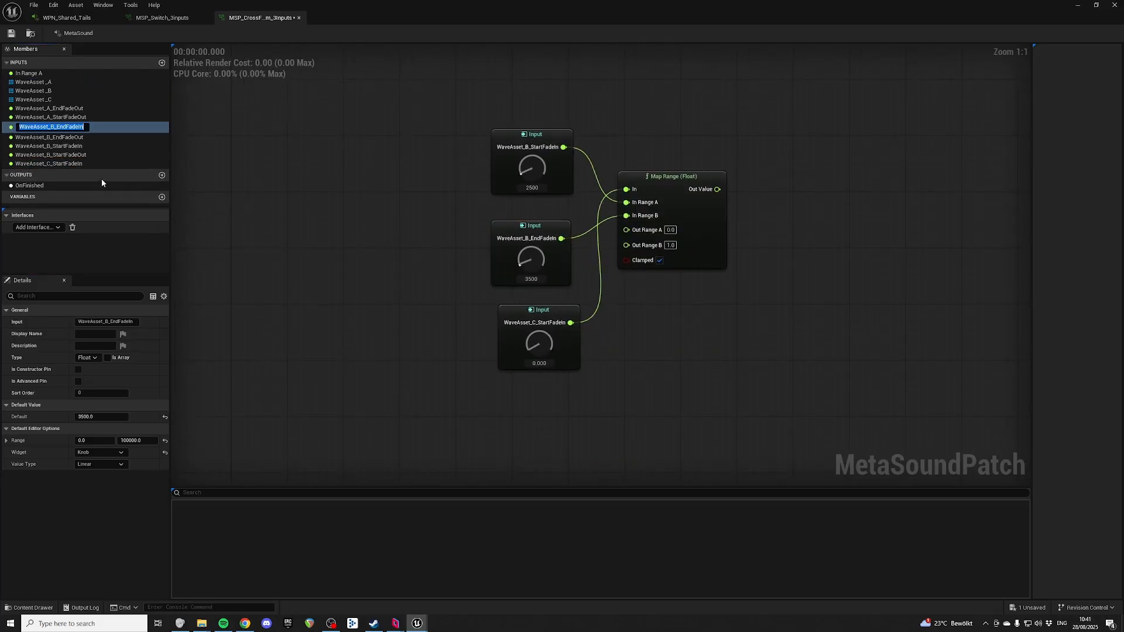
key(ctrl+c)
right_drag(295, 75, 401, 385)
click(613, 271)
click(35, 73)
key(ctrl+v)
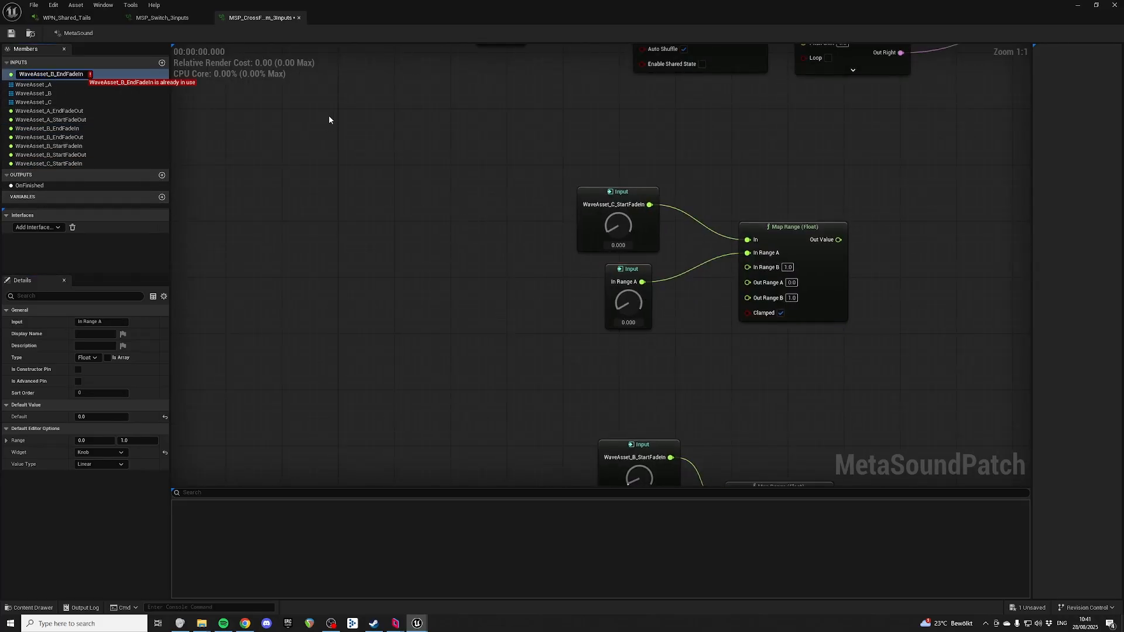
key(BackSpace)
text(C)
key(Return)
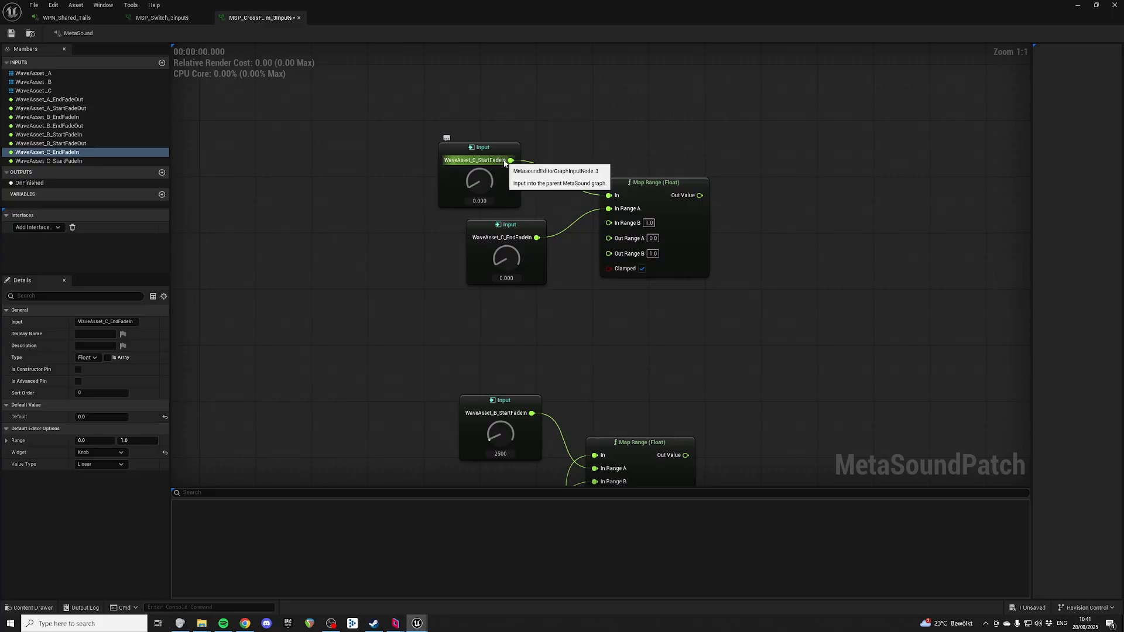
Line up the WaveAsset_C fade-in input nodes and delete the leftover pasted copy of the WaveAsset_B fade-in nodes
right_drag(625, 114, 626, 198)
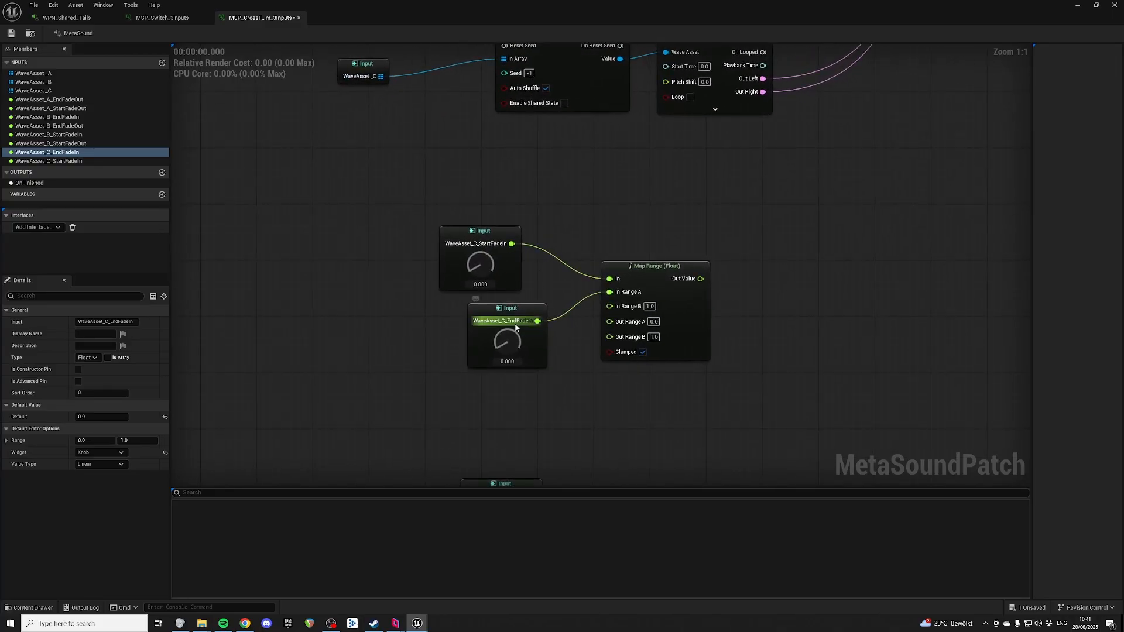
right_drag(575, 272, 575, 208)
drag(519, 244, 499, 245)
right_drag(437, 320, 469, 127)
drag(437, 182, 667, 400)
key(Delete)
Connect the WaveAsset_C Map Range's Out Value to Gain 2 (Lin) on the Stereo Mixer
right_drag(735, 220, 692, 372)
right_drag(725, 115, 730, 304)
right_drag(678, 266, 484, 352)
scroll(565, 291, down, 4)
Reposition the WaveAsset_A fade-out Map Range together with its three input nodes between the WaveAsset_A and WaveAsset_B rows
right_drag(566, 293, 547, 366)
right_drag(572, 234, 549, 334)
right_drag(517, 85, 607, 276)
drag(328, 181, 497, 320)
drag(537, 250, 524, 279)
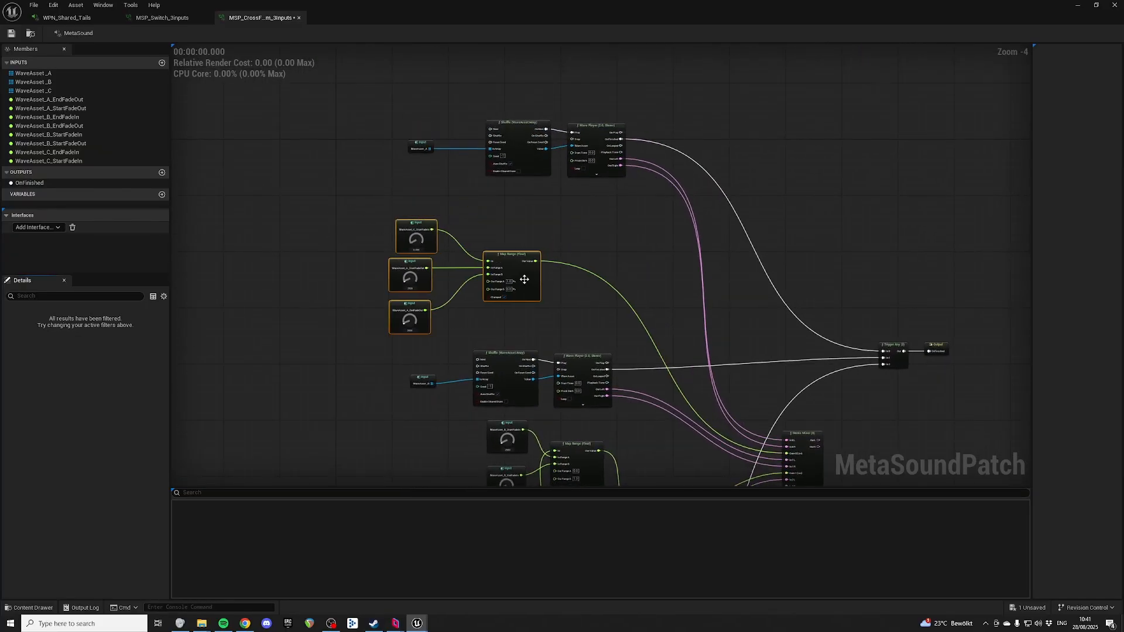
Center-align the Shuffle and Wave Player columns across the wave asset rows and select the column of wave asset inputs
right_drag(553, 263, 578, 127)
right_drag(510, 212, 516, 114)
right_drag(633, 120, 627, 74)
right_drag(585, 212, 591, 80)
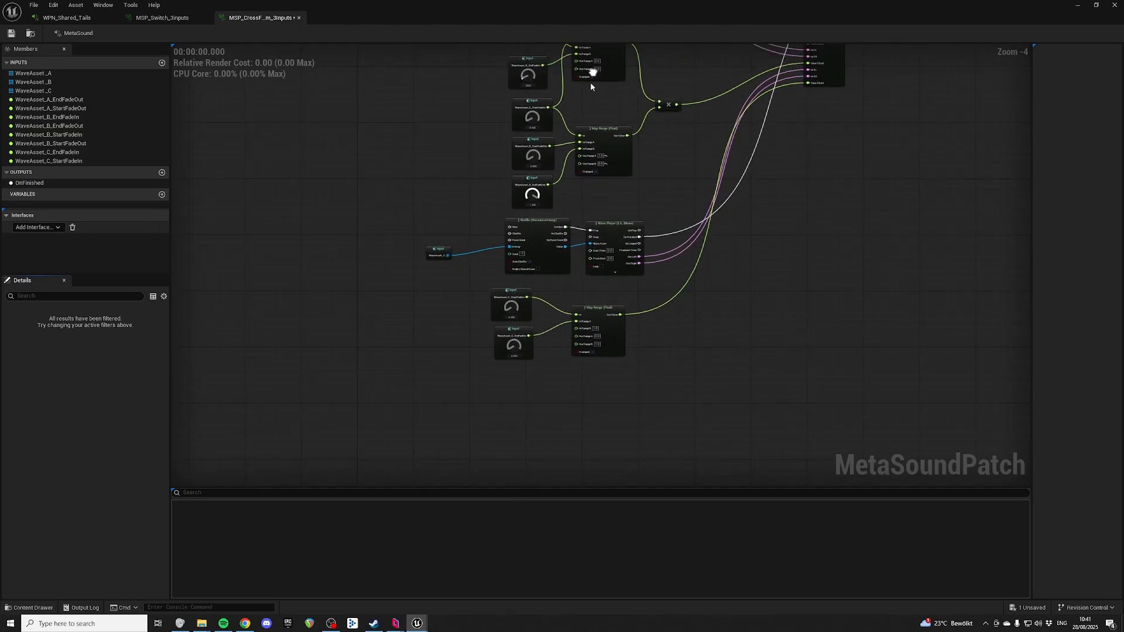
drag(515, 325, 561, 99)
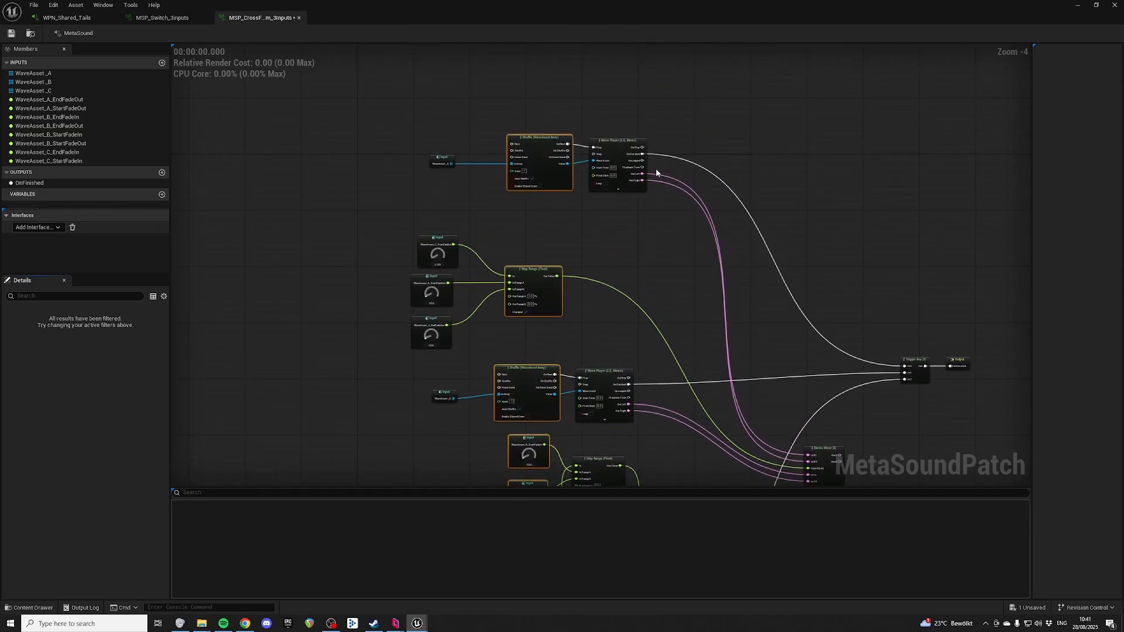
key(alt+shift+s)
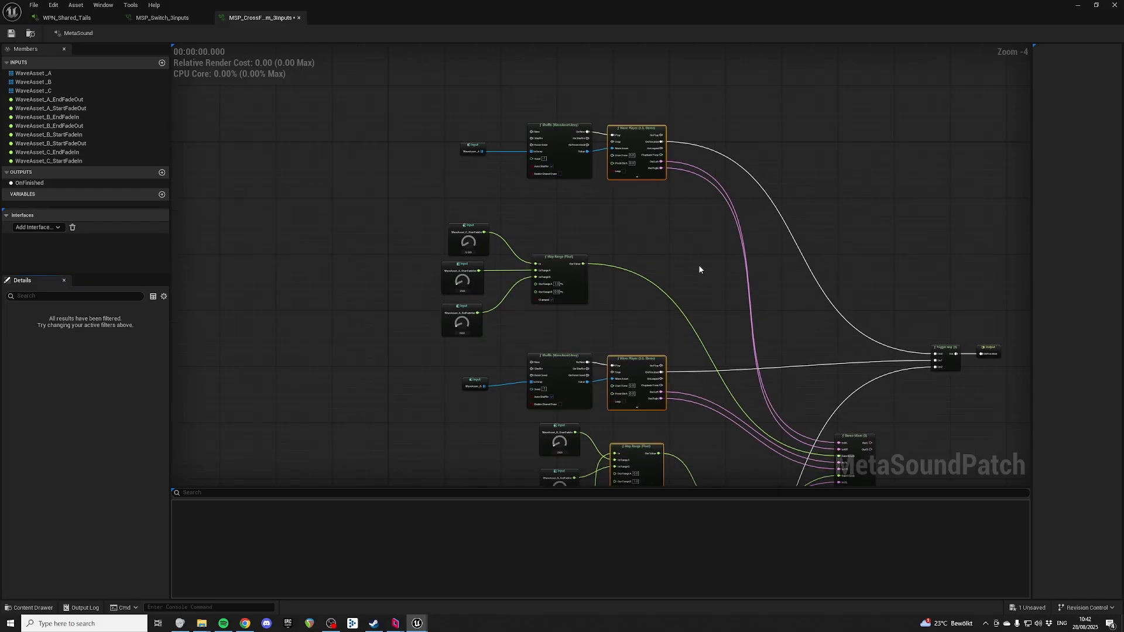
right_drag(698, 265, 696, 142)
drag(495, 176, 669, 328)
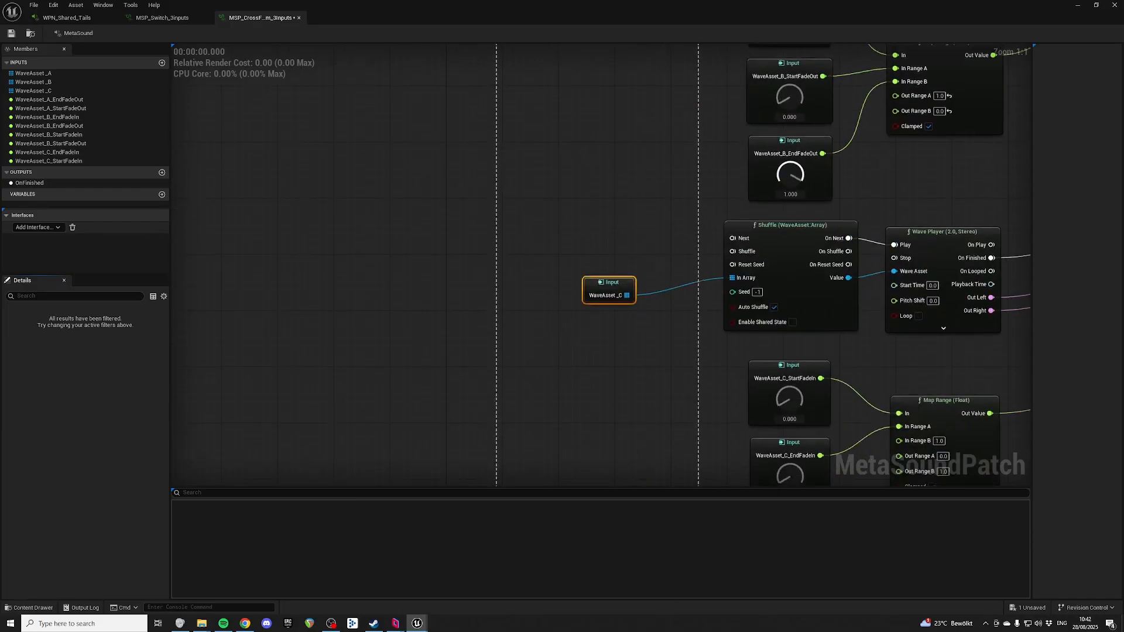
Move the WaveAsset_A input, Shuffle and Wave Player down toward their fade-out nodes, and shift the WaveAsset_B row's nodes slightly up
right_drag(668, 63, 607, 394)
drag(463, 321, 786, 357)
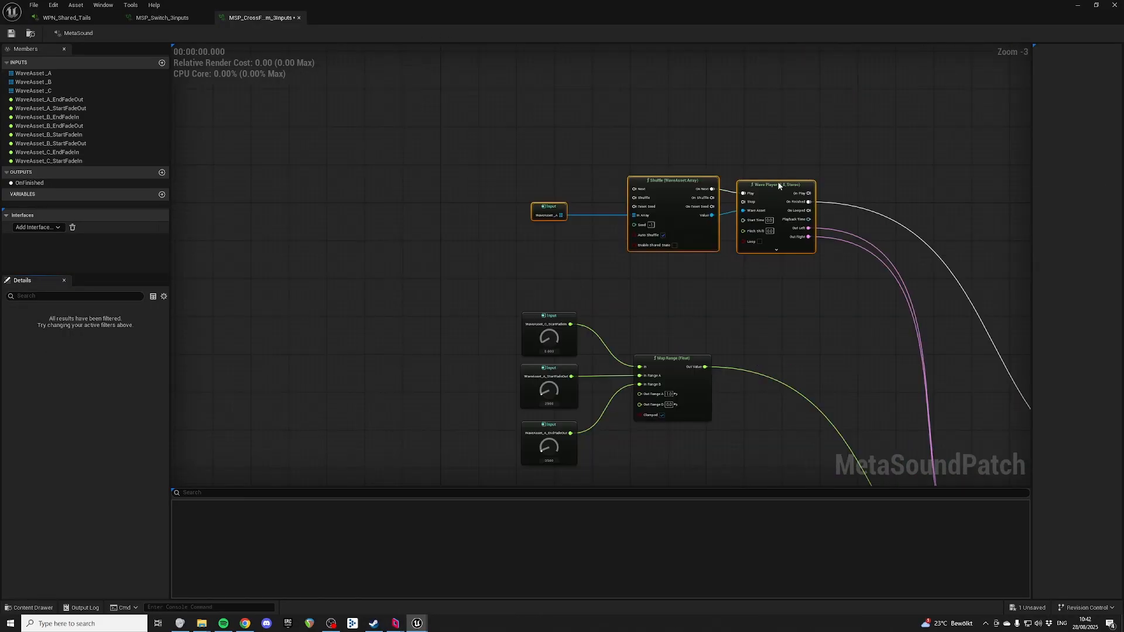
drag(767, 186, 771, 252)
right_drag(783, 207, 781, 47)
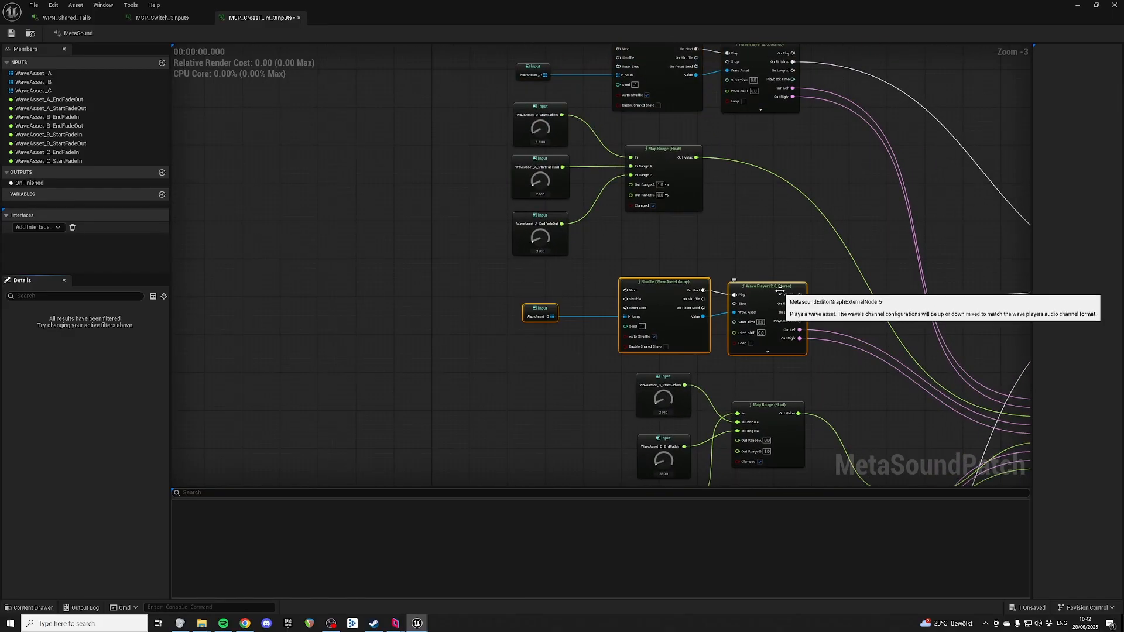
drag(777, 288, 777, 278)
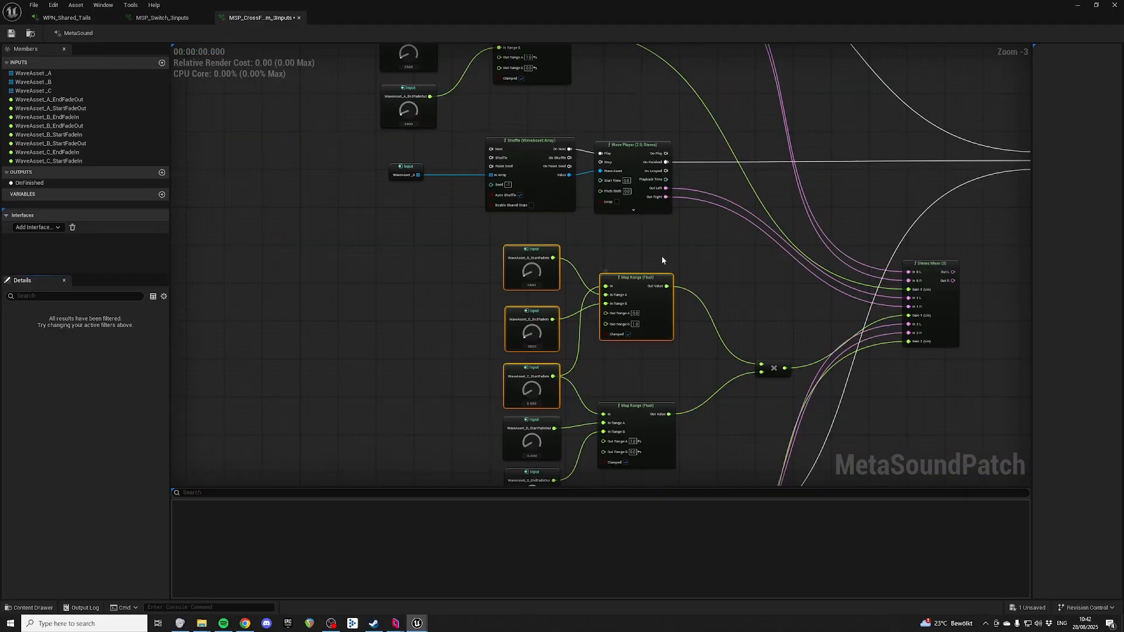
Move the WaveAsset_B fade-in Map Range and its three inputs left above the fade-out Map Range, and select the WaveAsset_C row's nodes
drag(648, 315, 540, 315)
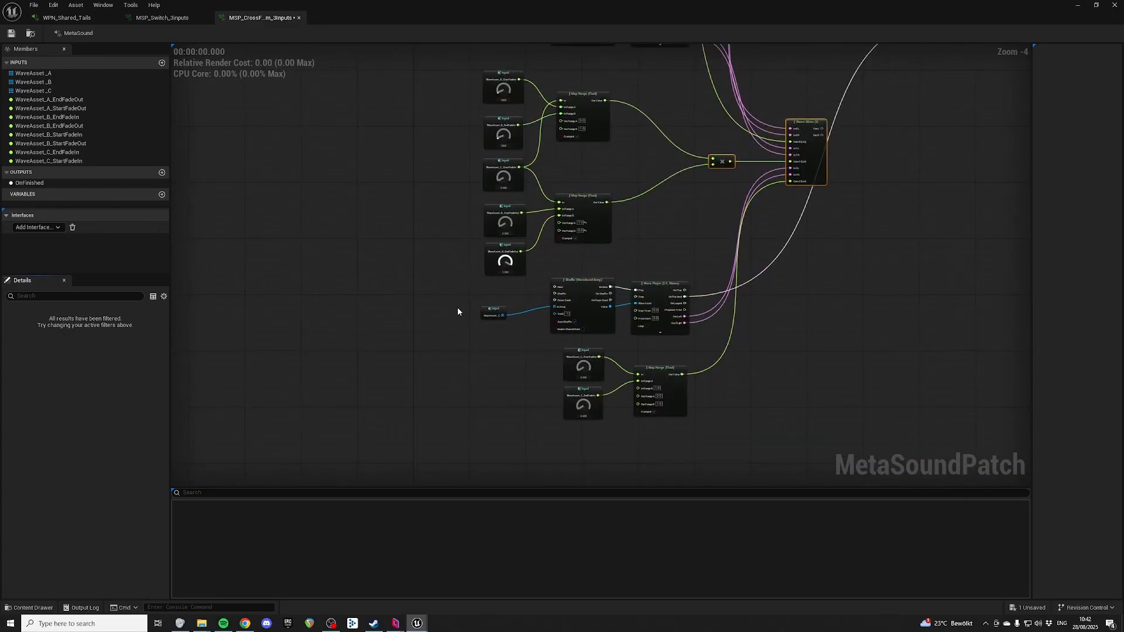
drag(458, 311, 714, 301)
right_drag(715, 301, 752, 326)
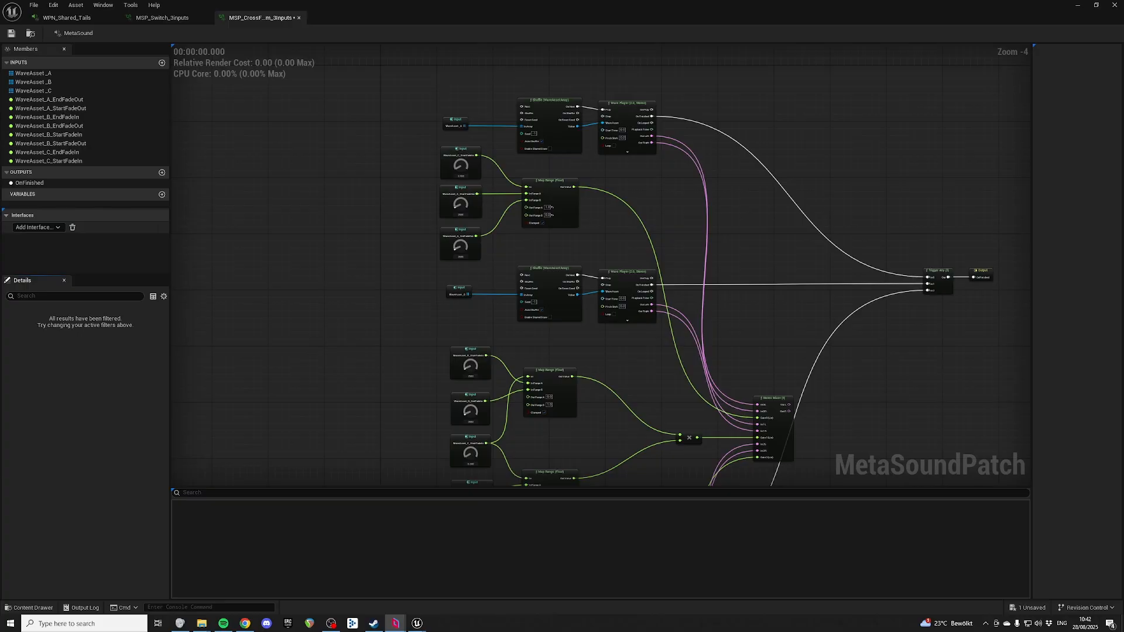
Add a Trigger-type input named TriggerStart and place it in the empty graph area left of the WaveAsset_A row
right_drag(327, 120, 511, 118)
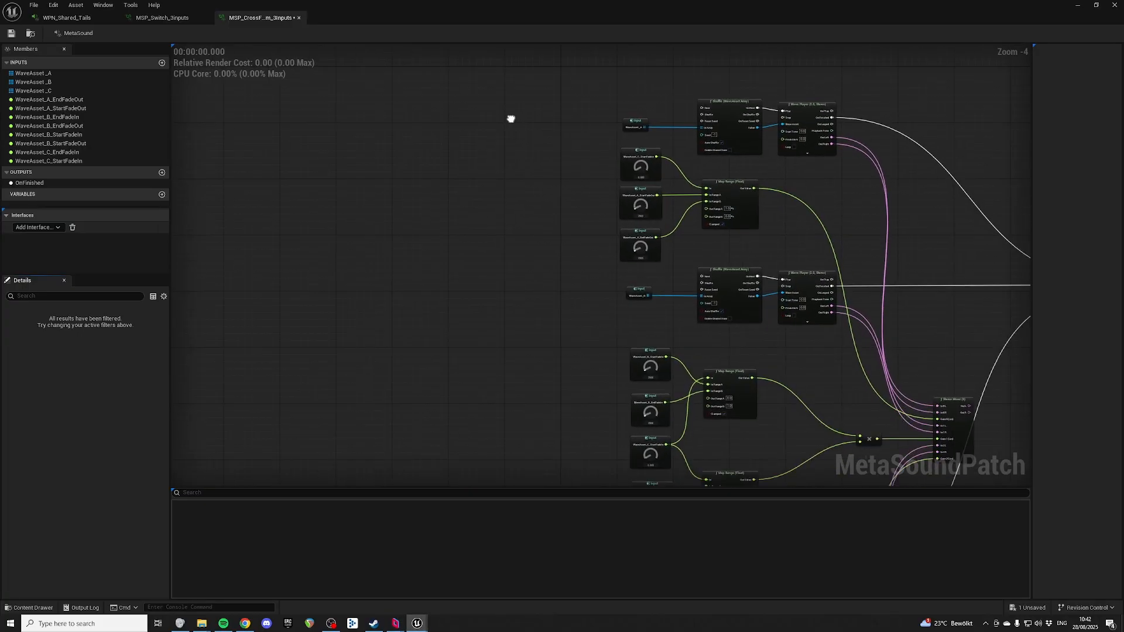
click(162, 63)
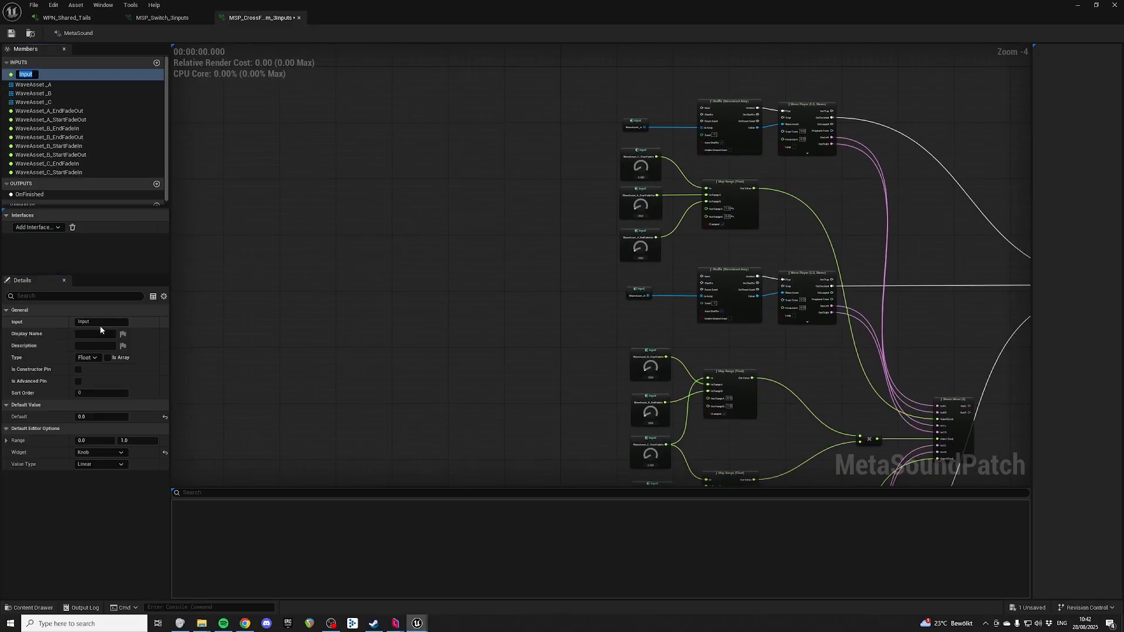
text(TriggerS)
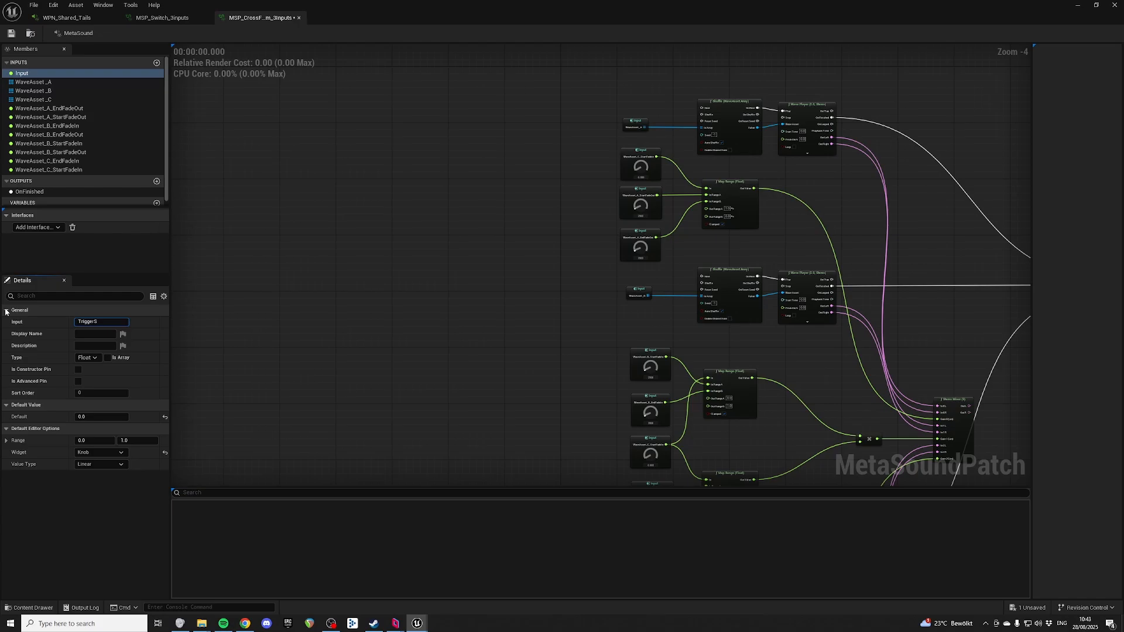
text(tart)
click(85, 358)
text(trigg)
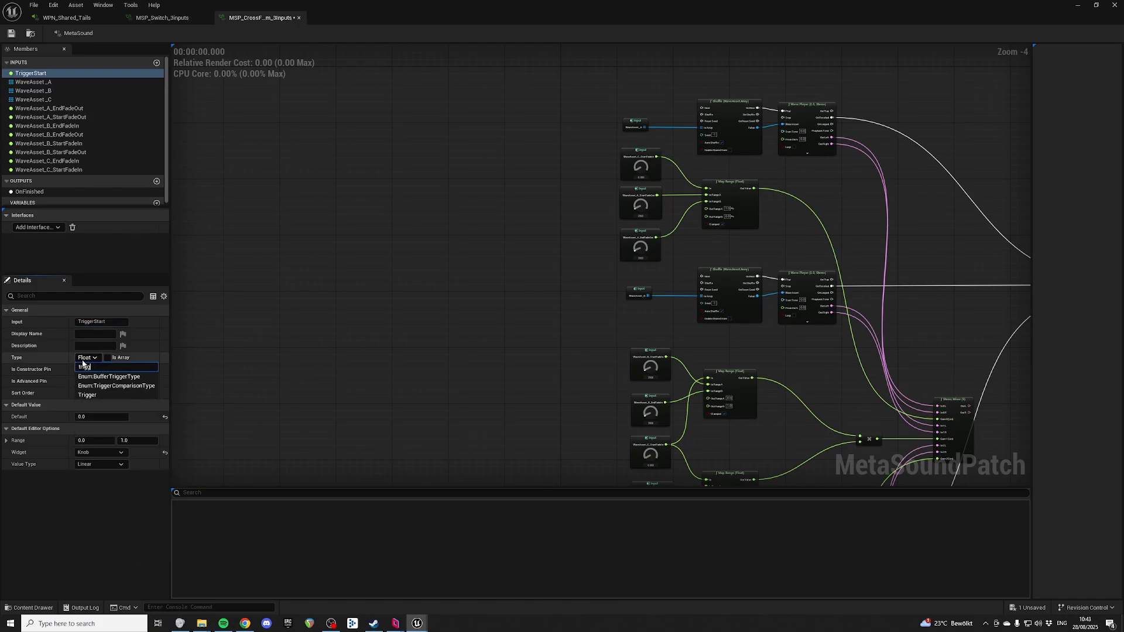
click(88, 395)
drag(46, 73, 398, 126)
right_drag(398, 126, 384, 181)
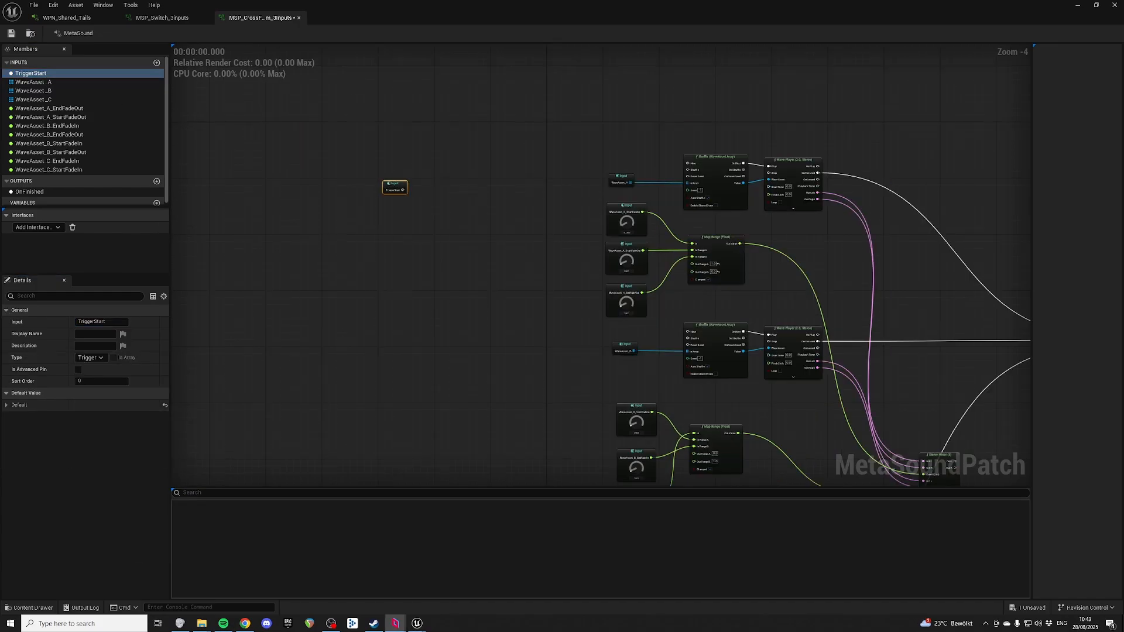
Add a Trigger Compare (Float) node fed by TriggerStart's output and straighten the connection between the two nodes
scroll(229, 136, up, 3)
drag(542, 234, 622, 227)
text(trigger)
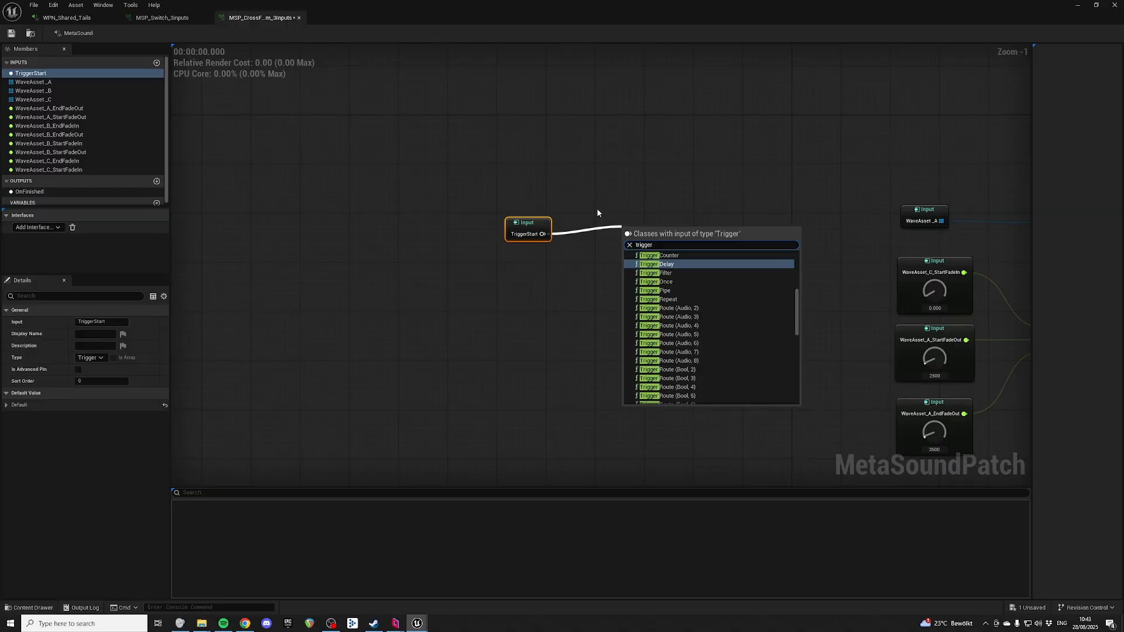
text( com)
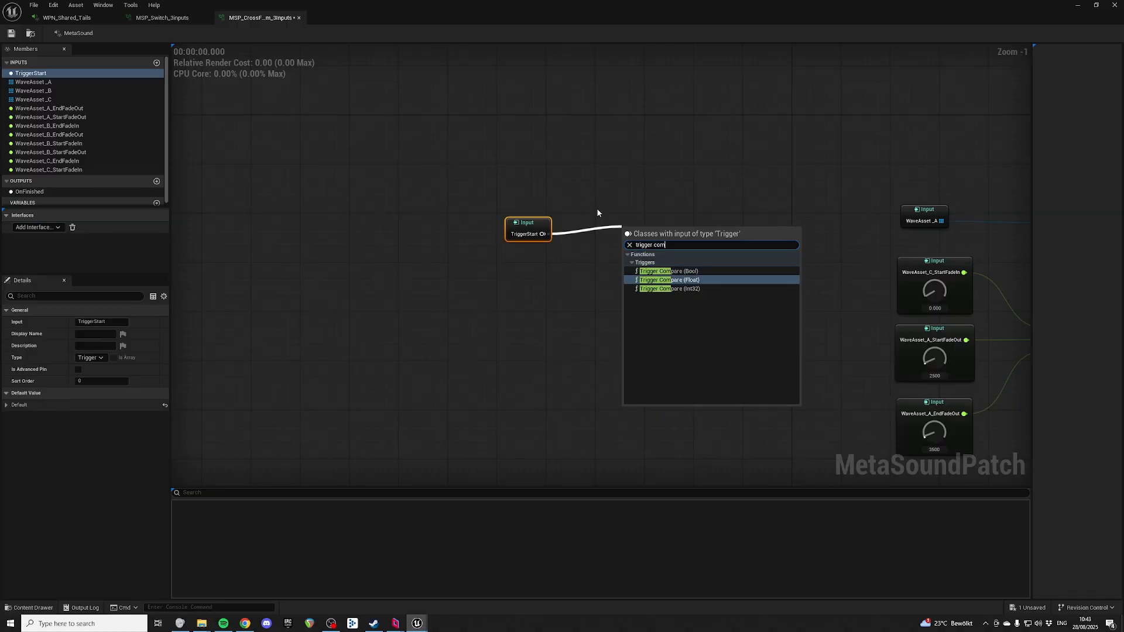
key(Return)
drag(454, 175, 715, 304)
key(q)
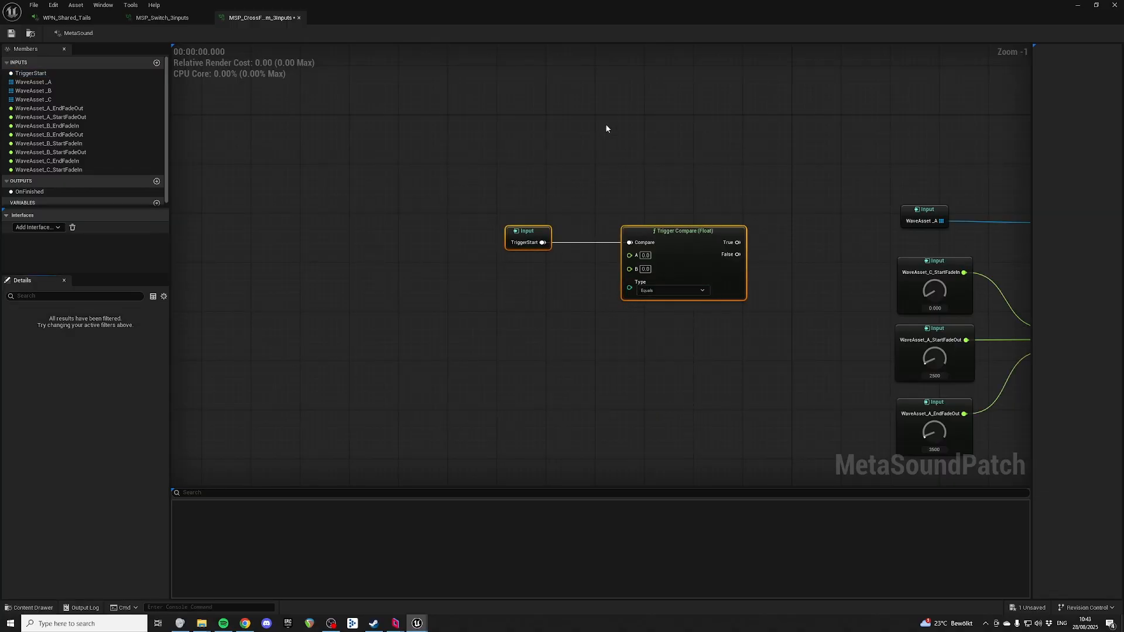
right_drag(607, 126, 551, 115)
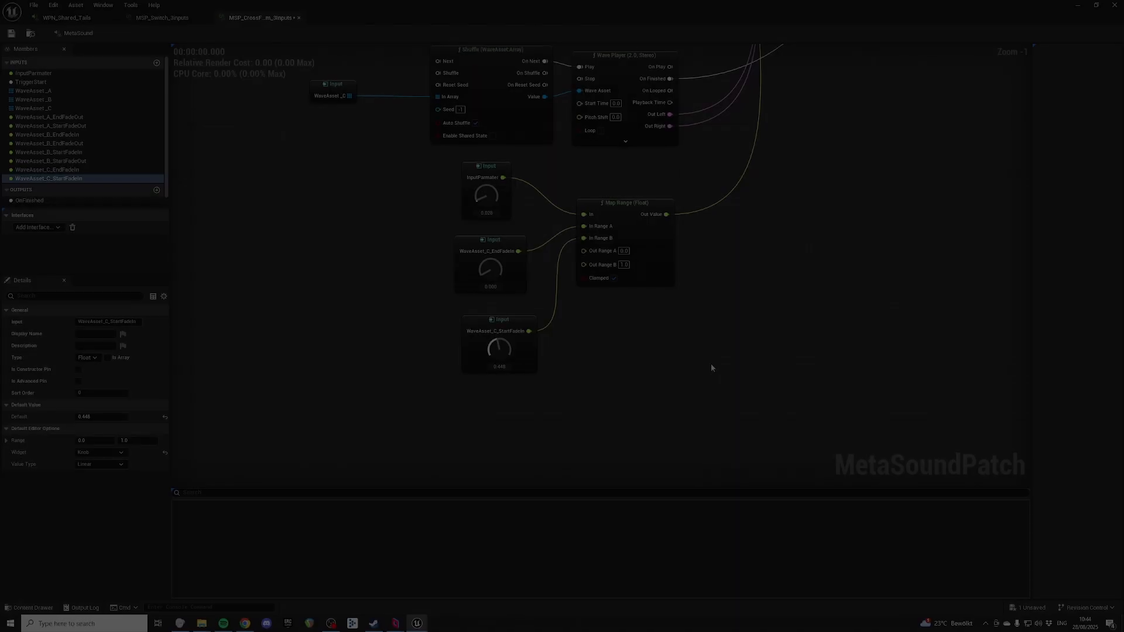
Examine the InputParmater, WaveAsset_C_EndFadeIn and WaveAsset_C_StartFadeIn inputs feeding the WaveAsset_C Map Range
drag(366, 167, 504, 350)
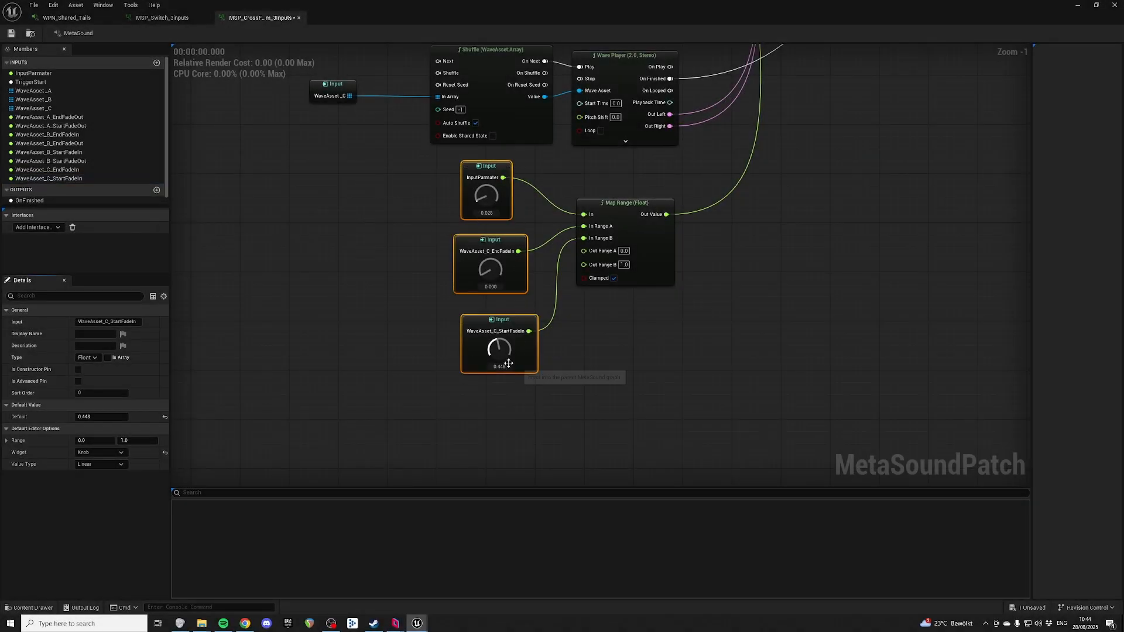
right_drag(505, 350, 466, 389)
scroll(466, 389, up, 1)
drag(354, 217, 474, 228)
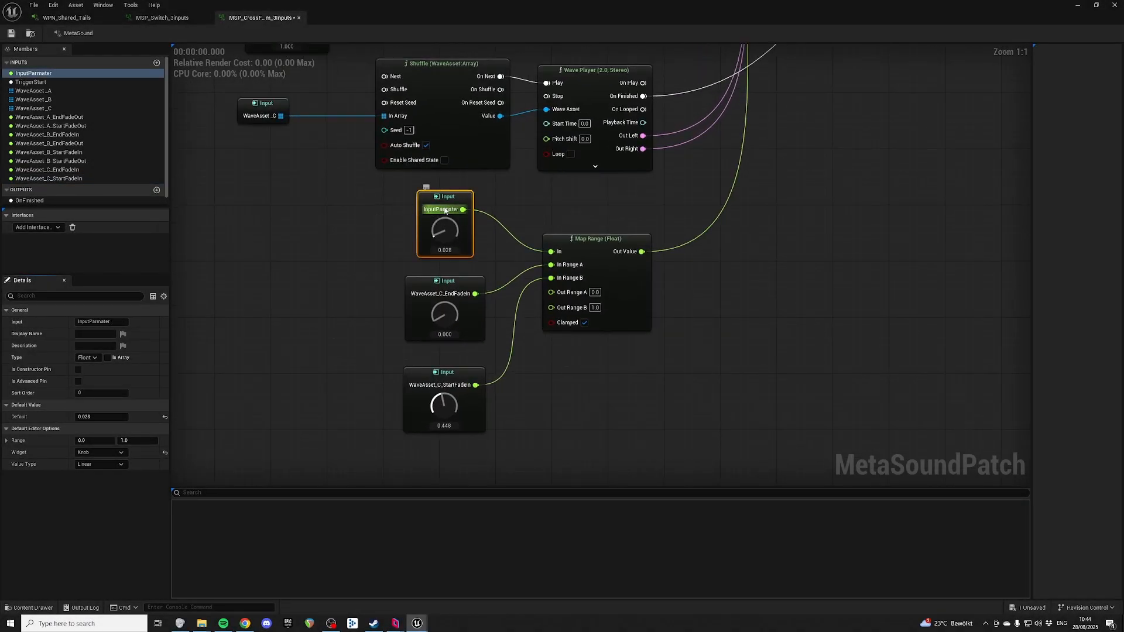
right_drag(567, 251, 555, 232)
click(431, 307)
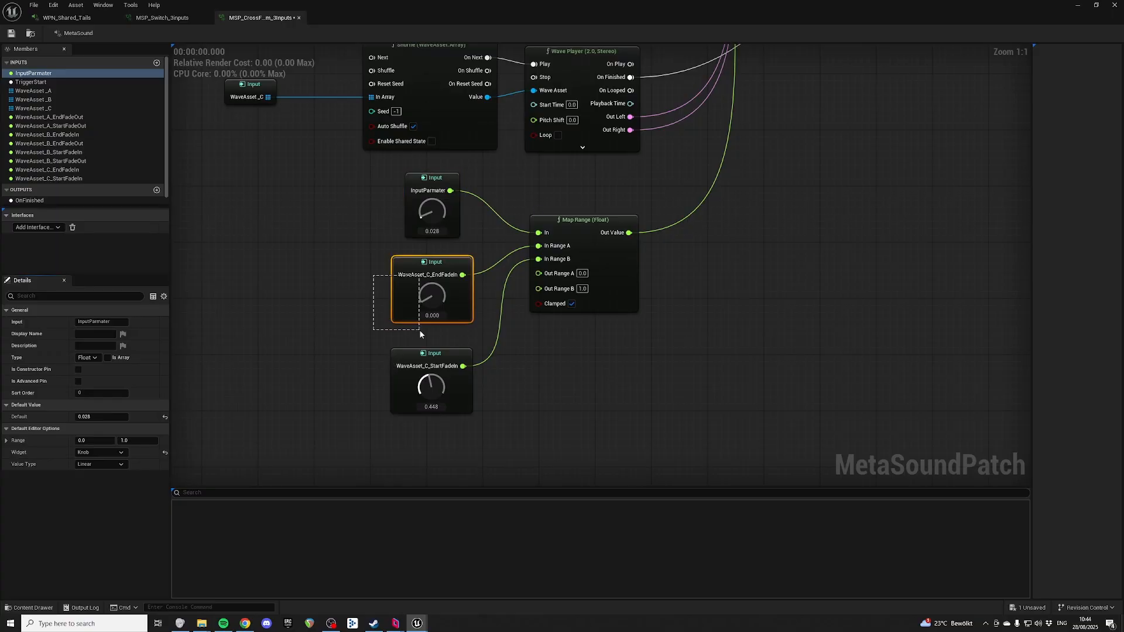
right_drag(512, 309, 597, 259)
drag(417, 308, 600, 367)
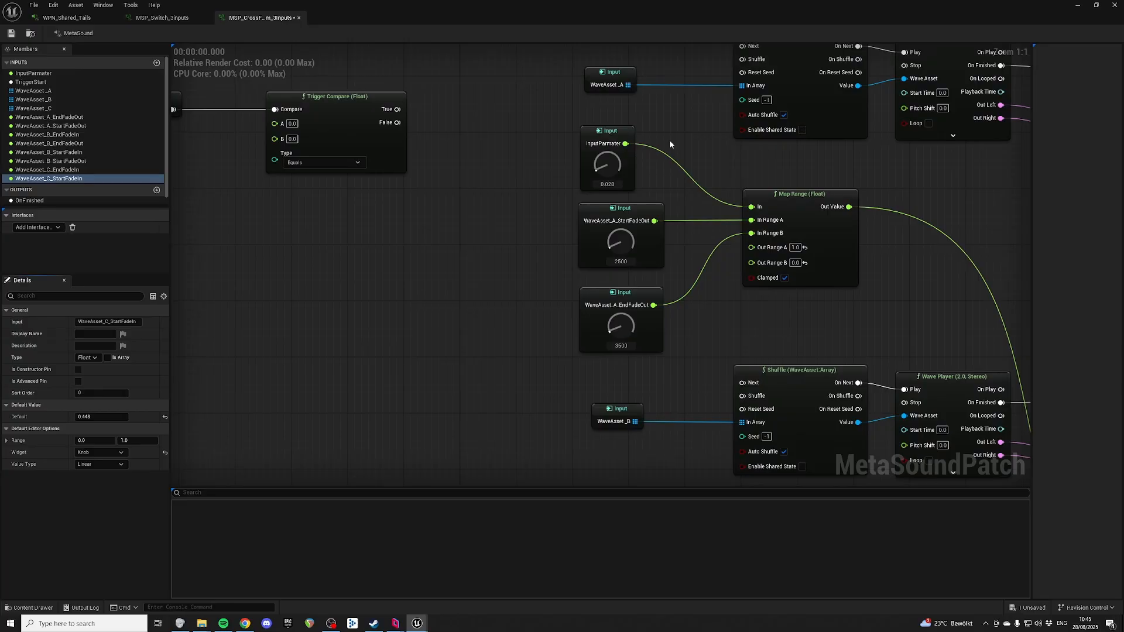
Set the WaveAsset_A_StartFadeOut value to 5000 and the WaveAsset_A_EndFadeOut value to 7500
click(626, 259)
text(5500)
key(Return)
text(4500)
key(Return)
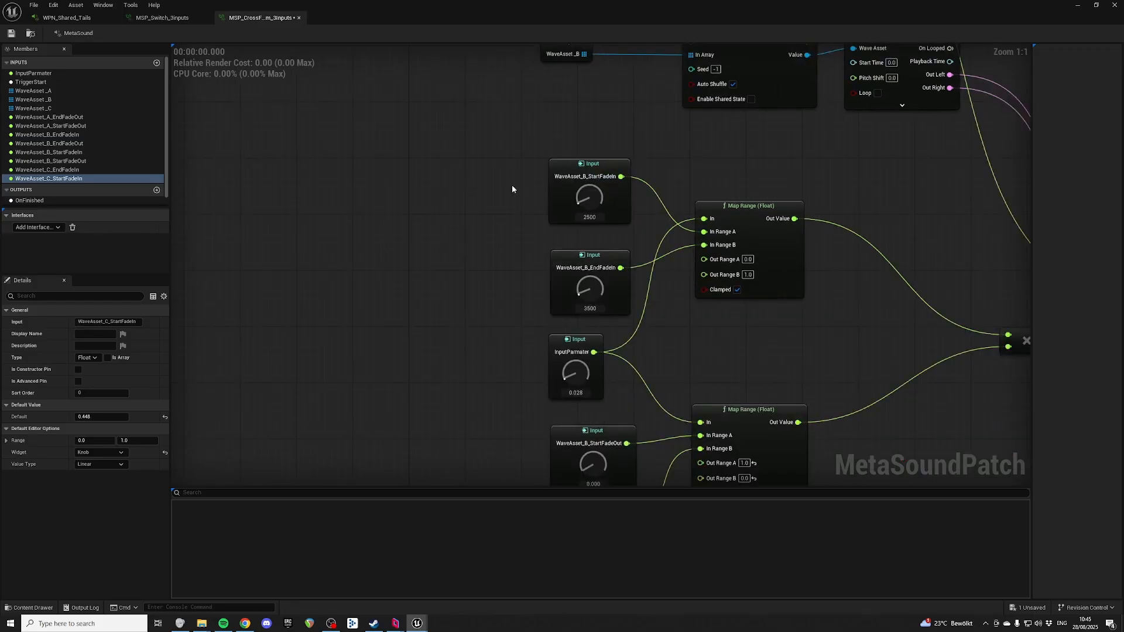
Set the WaveAsset_B_StartFadeIn value to 5000 and the WaveAsset_B_EndFadeIn value to 7500
click(559, 188)
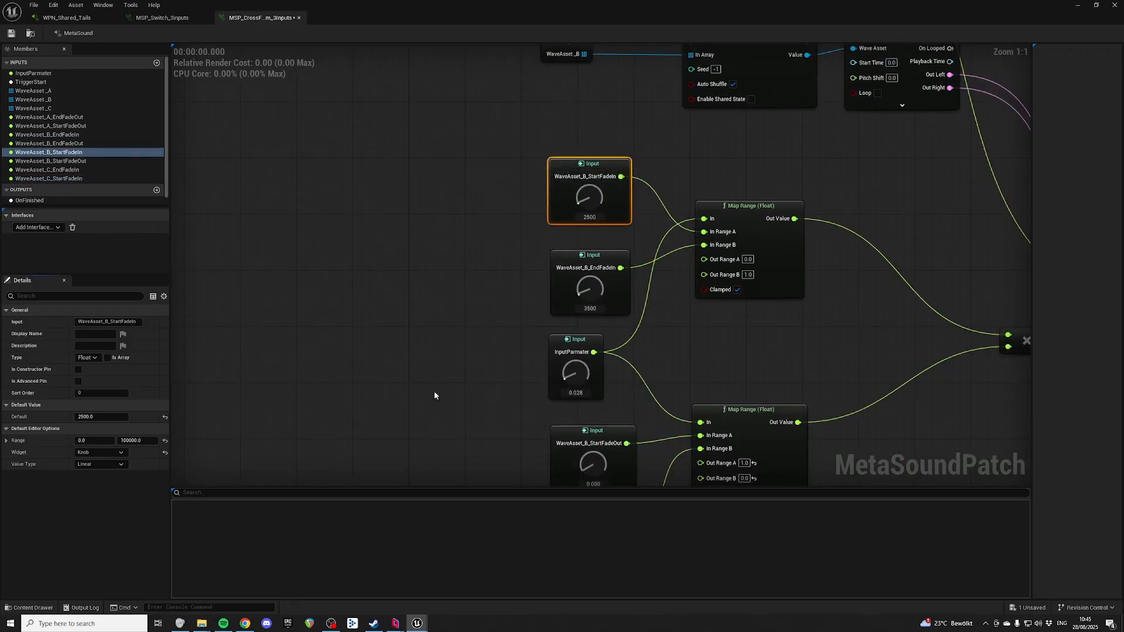
double_click(597, 218)
text(5000)
key(Return)
click(590, 308)
double_click(592, 308)
text(7500)
key(Return)
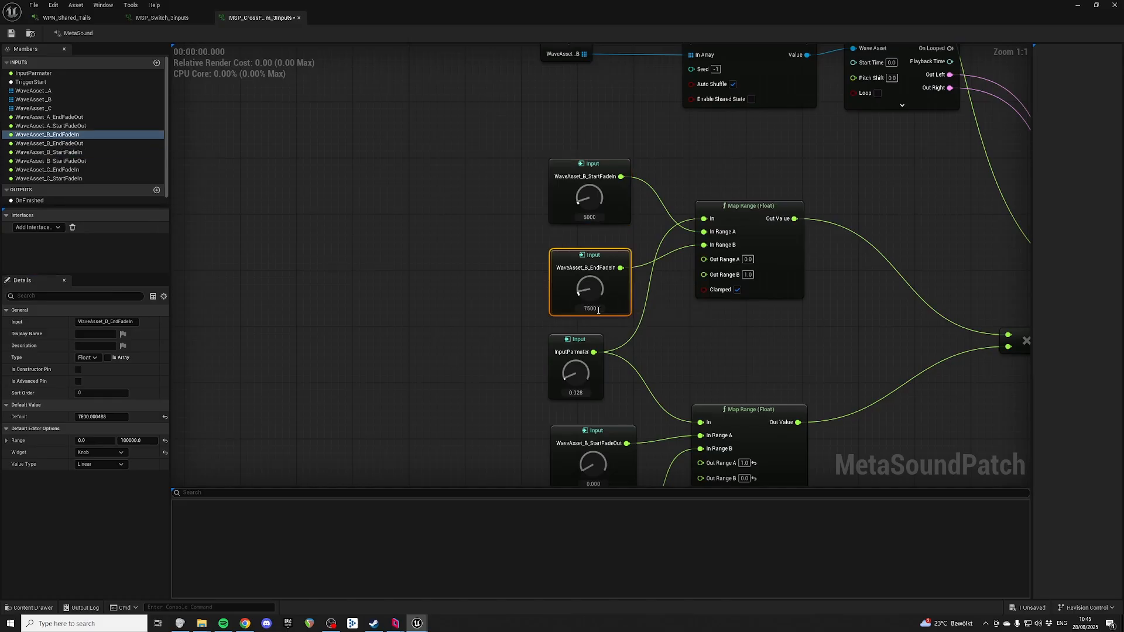
Raise the WaveAsset_B_StartFadeOut input's range maximum to 100000 and set its default to 15000
right_drag(723, 353, 732, 163)
click(596, 286)
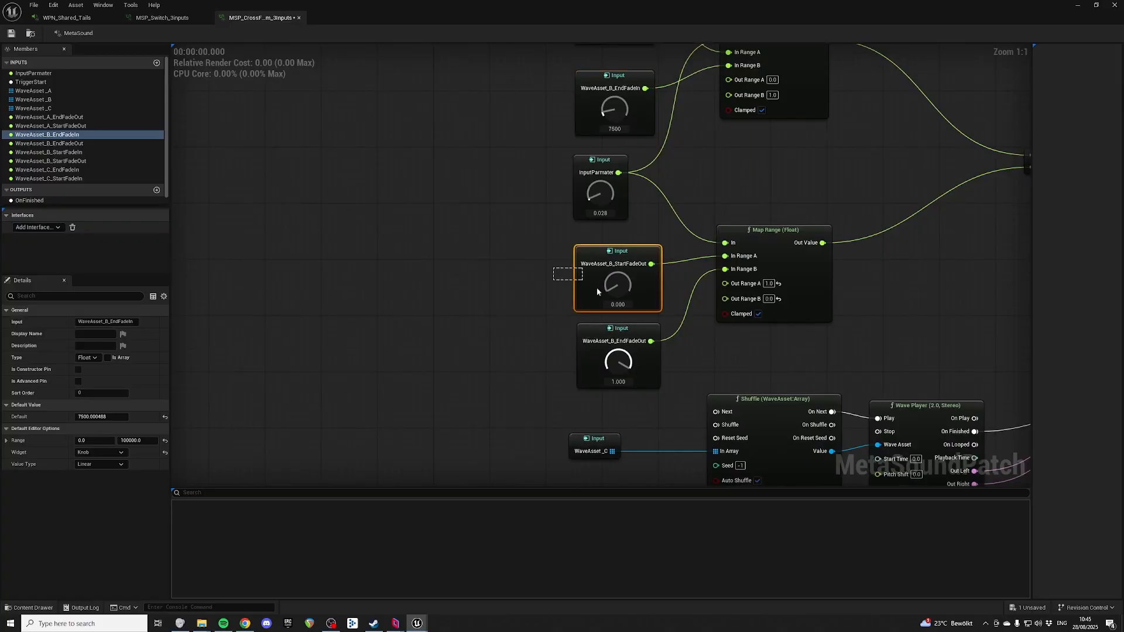
right_drag(643, 124, 616, 78)
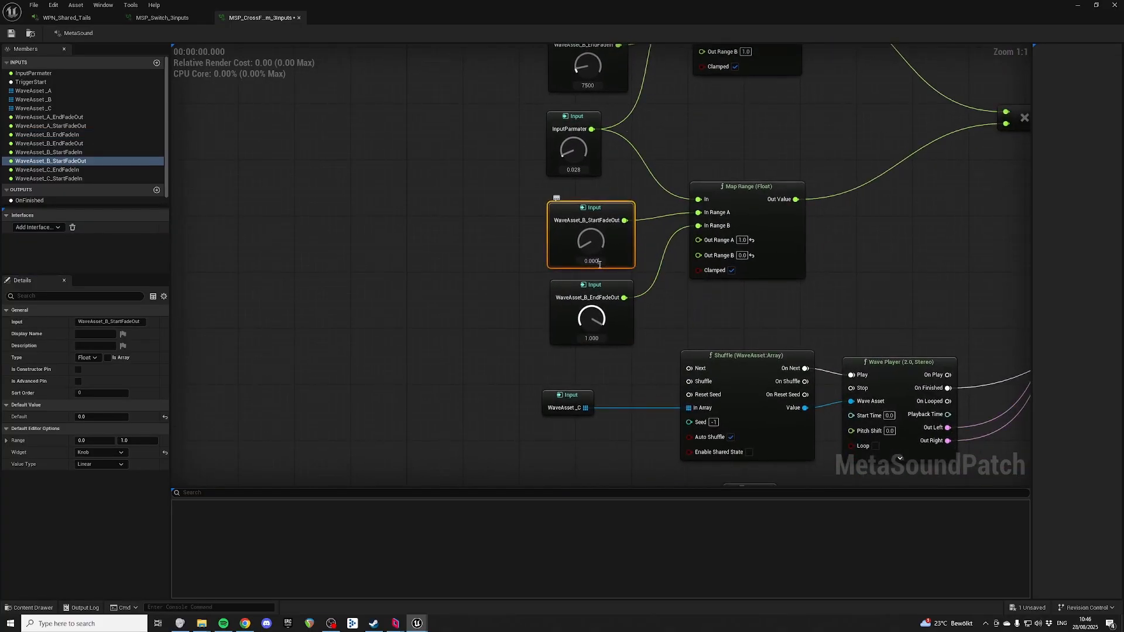
click(598, 263)
text(1)
key(Return)
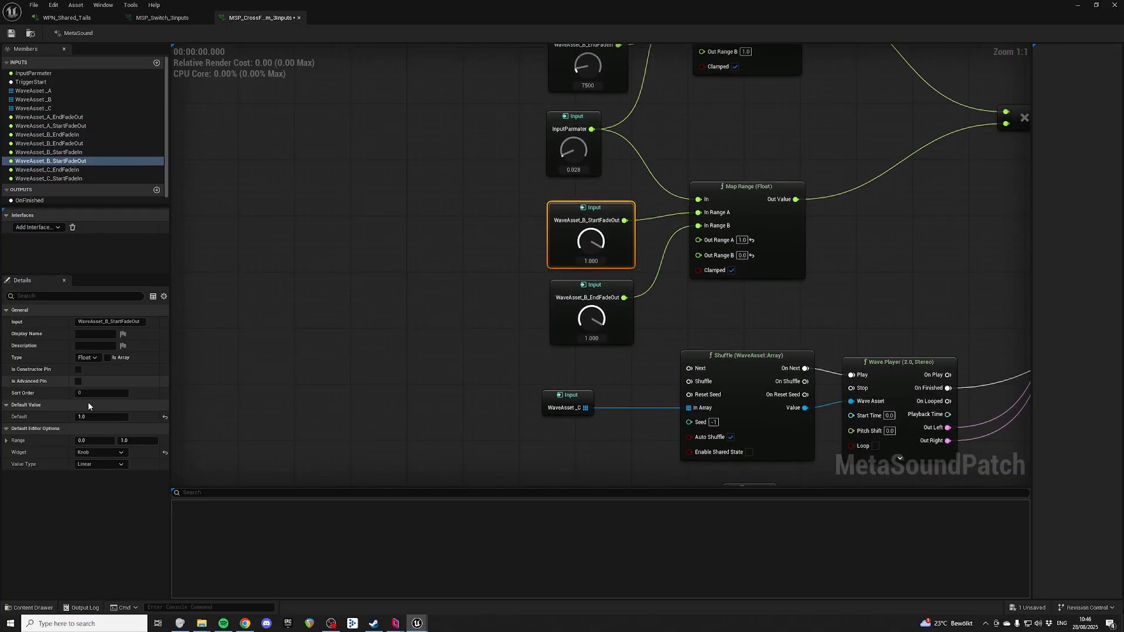
click(137, 442)
text(1000)
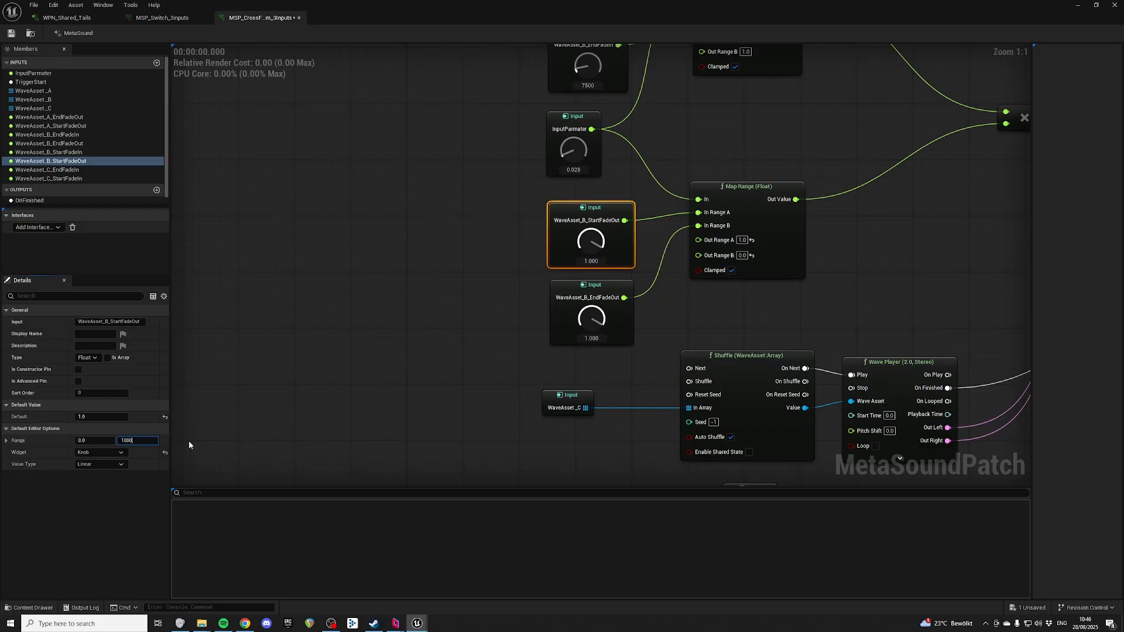
text(00)
key(Return)
text(15000)
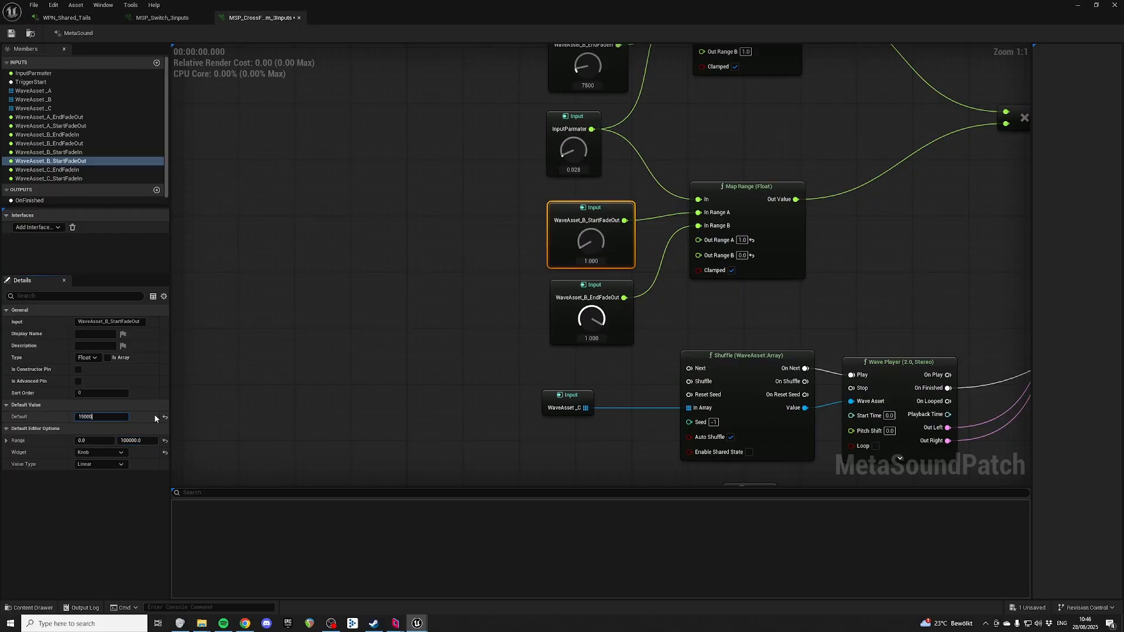
Raise the WaveAsset_B_EndFadeOut input's range maximum to 100000 and set its default to 17500
click(136, 440)
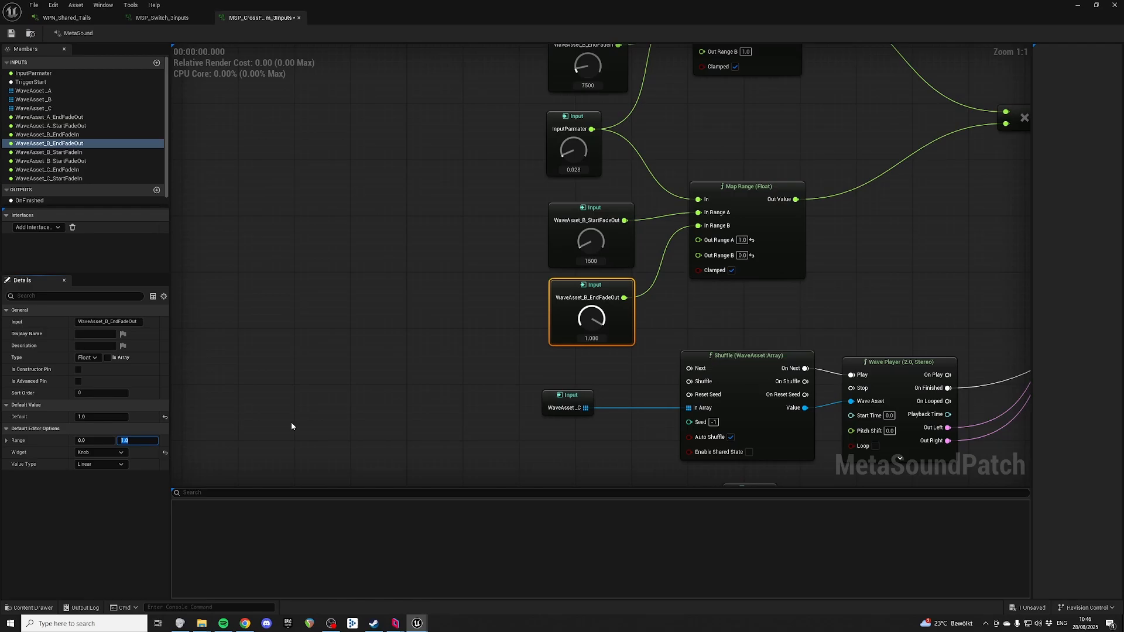
text(1000)
key(Return)
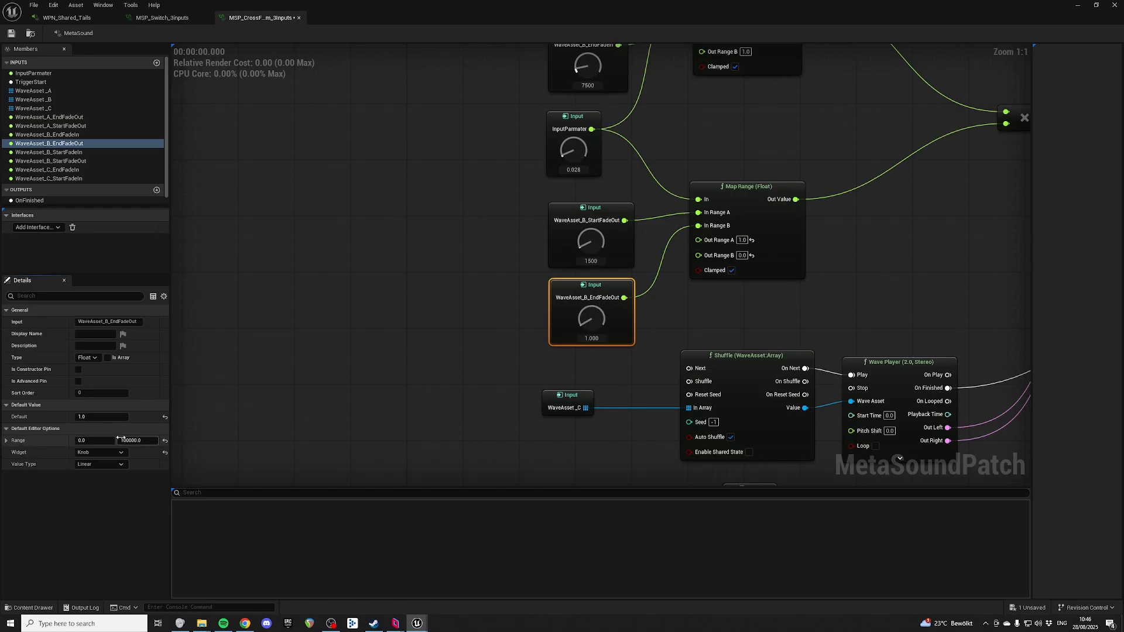
click(115, 416)
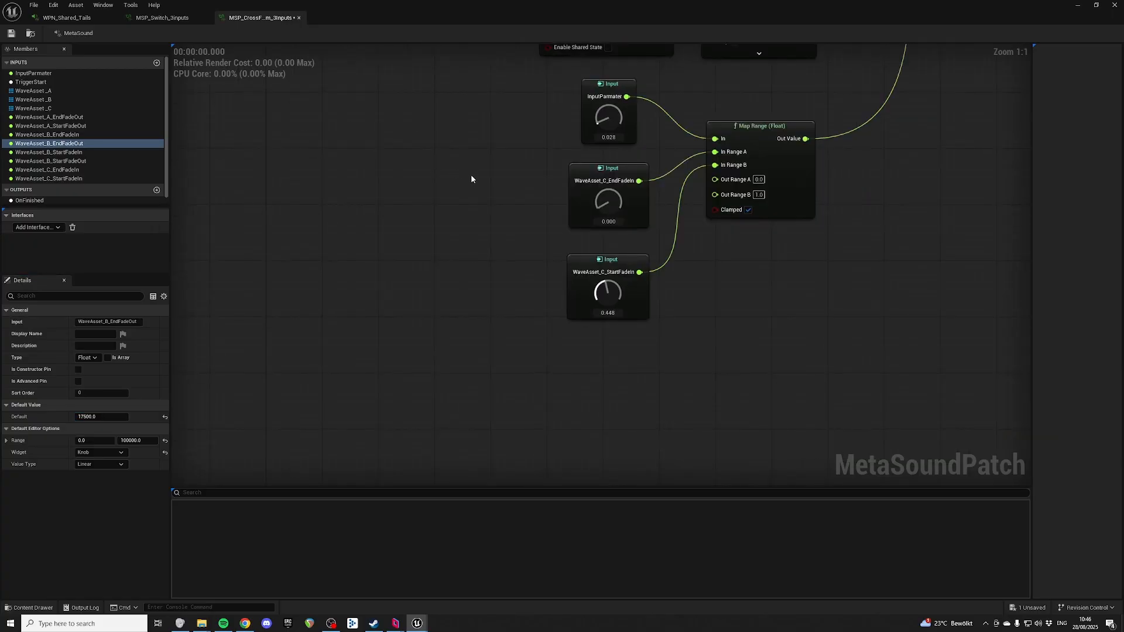
Set the range maximum of both WaveAsset_C_EndFadeIn and WaveAsset_C_StartFadeIn to 100000
drag(473, 186, 602, 191)
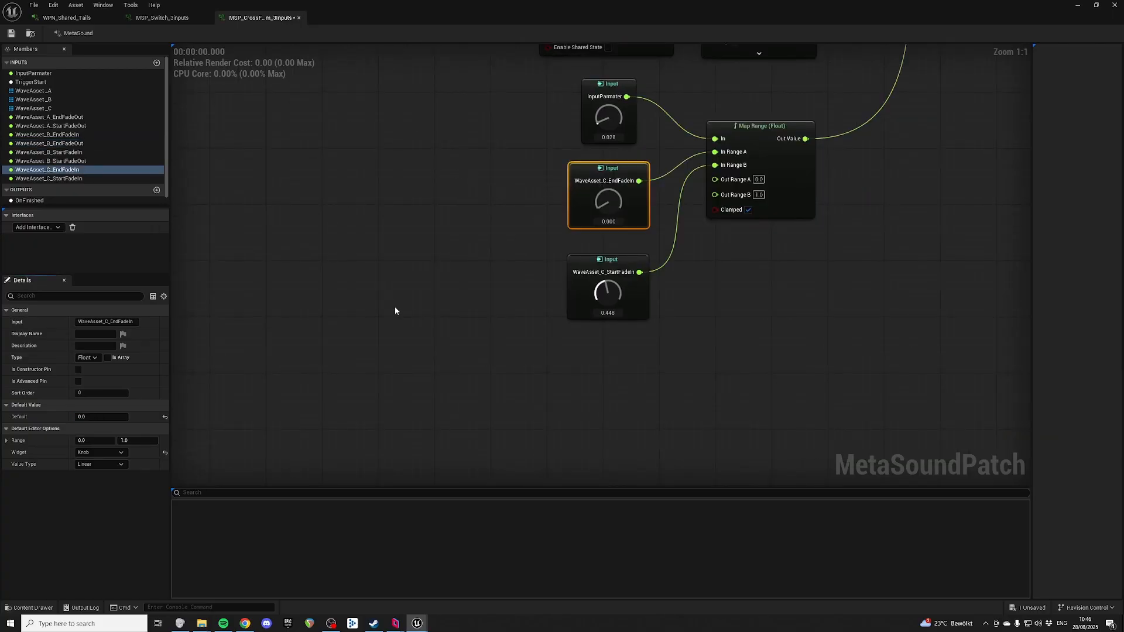
click(142, 438)
text(100000)
key(Return)
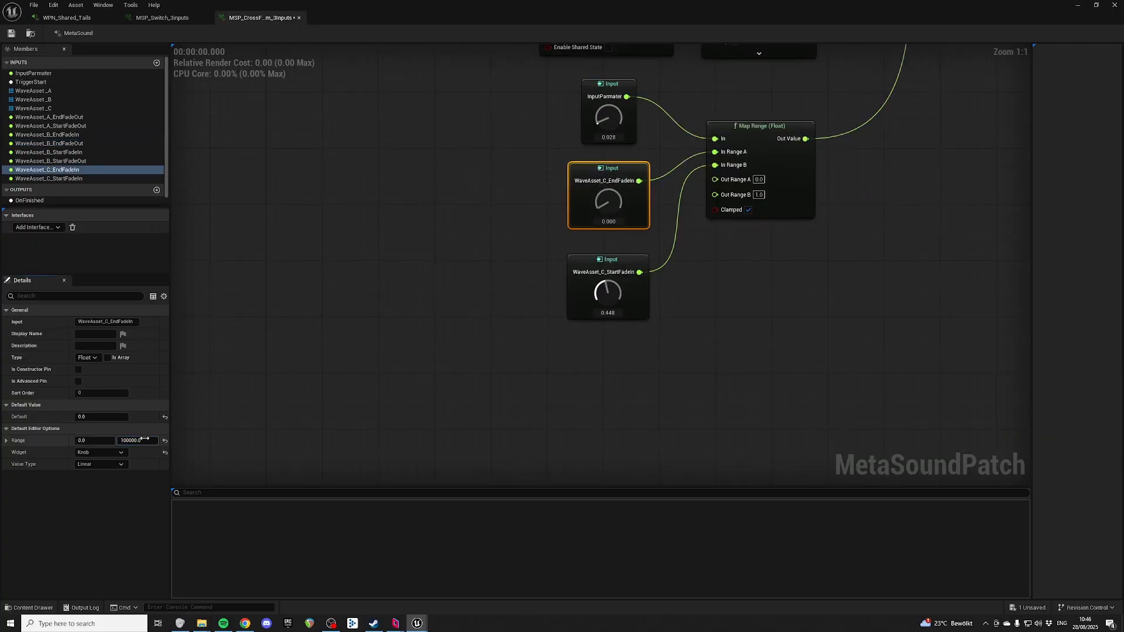
drag(381, 279, 712, 350)
click(148, 440)
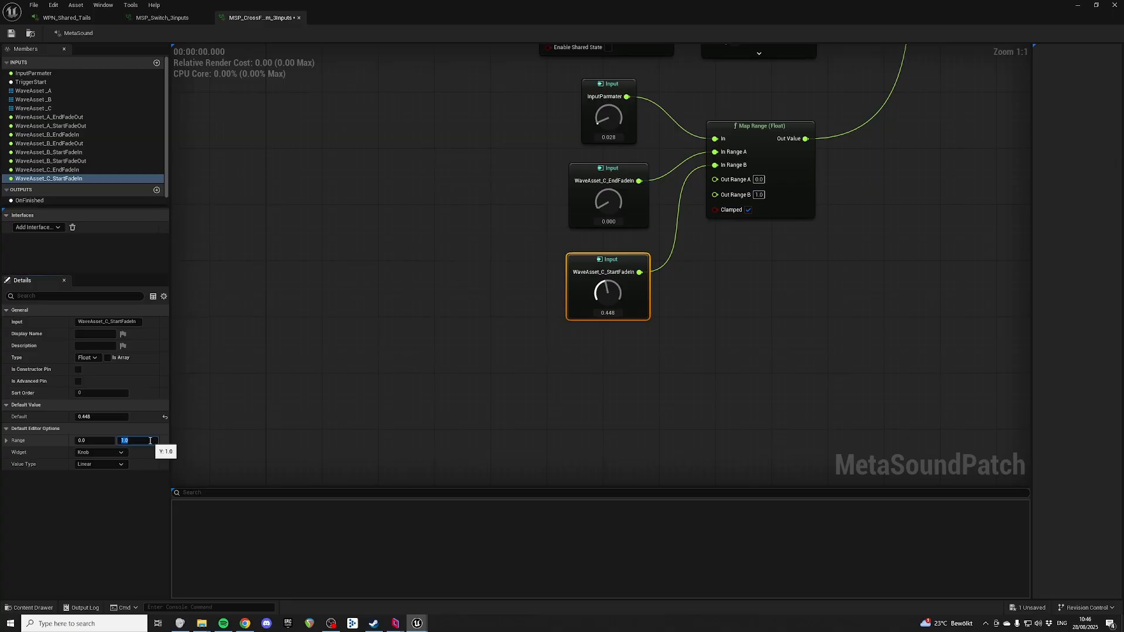
text(10)
Set the default of WaveAsset_C_EndFadeIn to 15000 and the default of WaveAsset_C_StartFadeIn to 17500
click(609, 202)
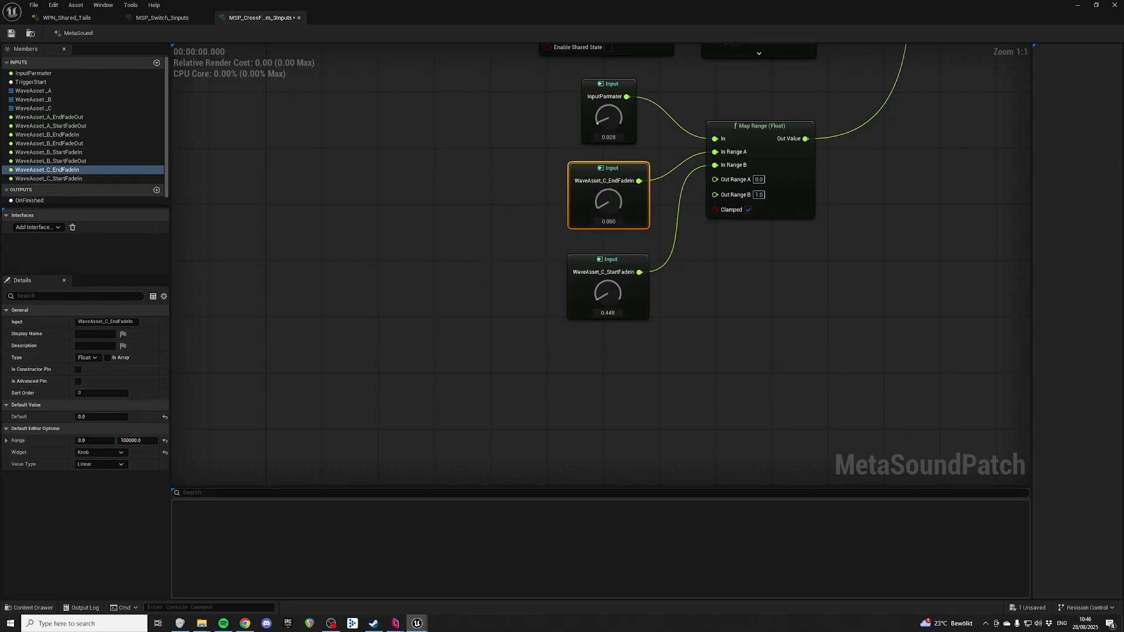
right_drag(460, 127, 466, 410)
right_drag(521, 467, 521, 336)
drag(521, 336, 592, 351)
click(104, 416)
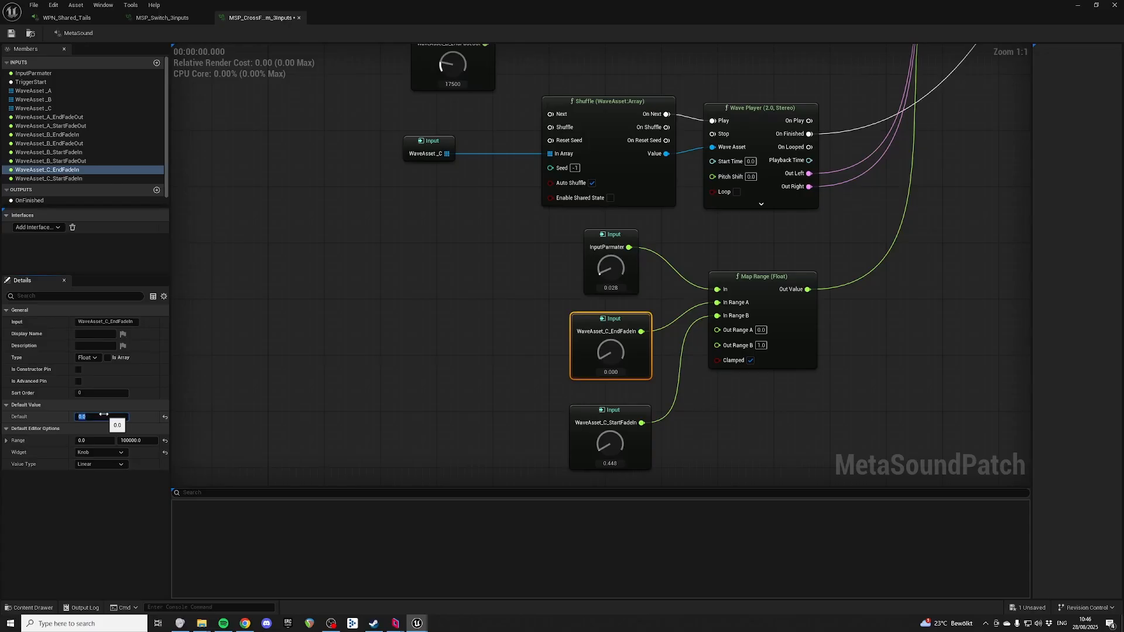
text(15000)
click(582, 439)
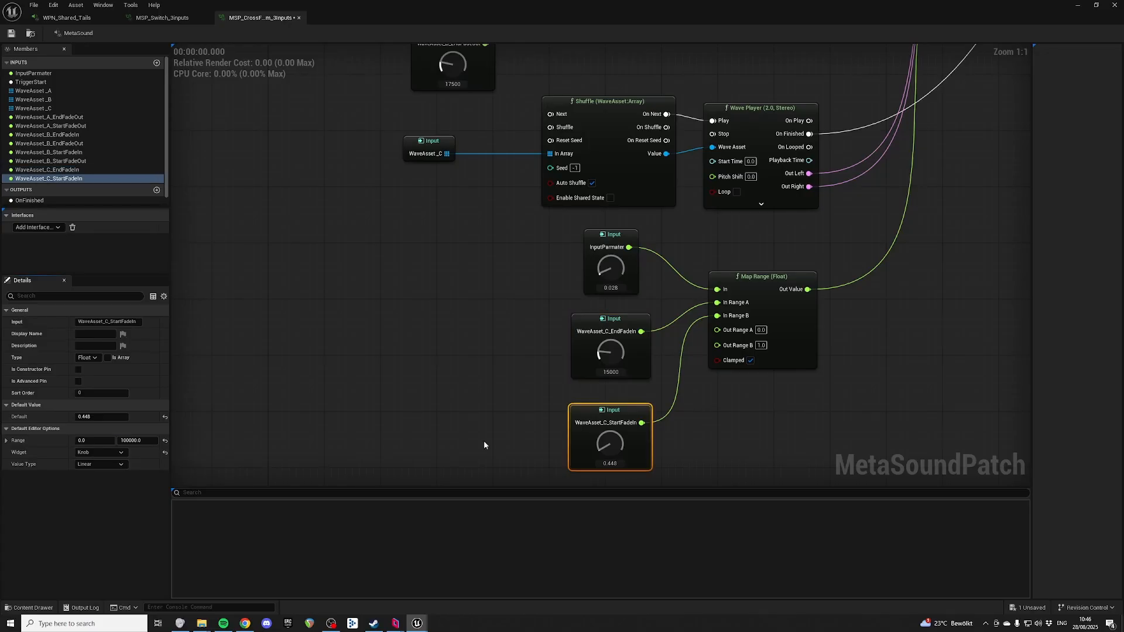
click(103, 417)
text(17500.0)
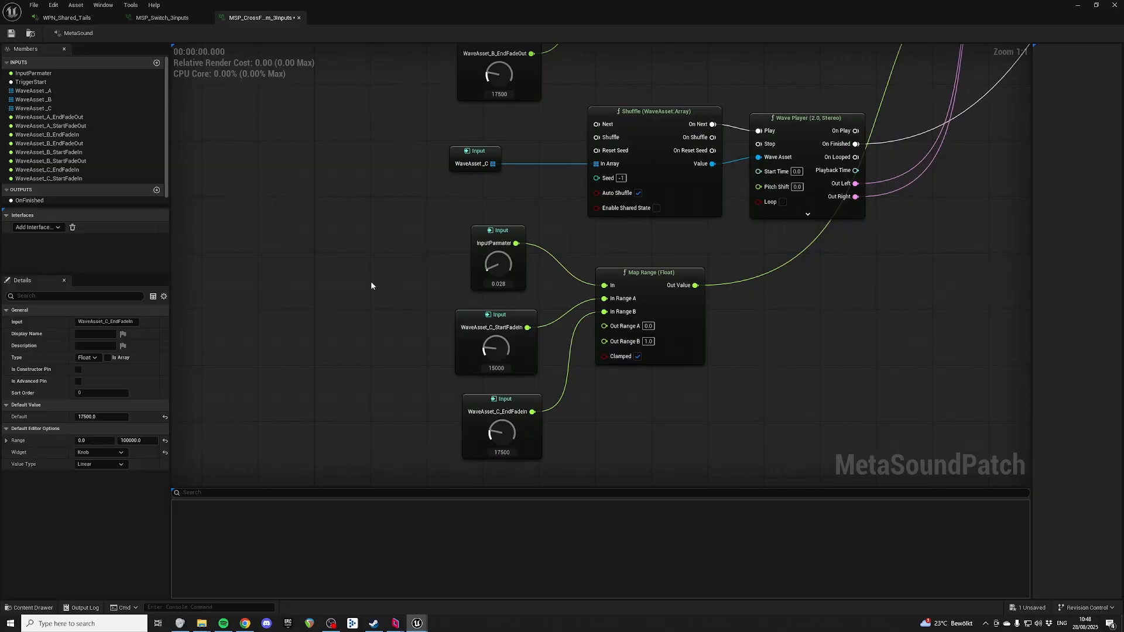
Review the fade start and end values on the inputs of the WaveAsset_A, WaveAsset_B and WaveAsset_C rows
scroll(371, 281, down, 3)
right_drag(376, 184, 404, 418)
right_drag(395, 73, 417, 427)
right_drag(417, 220, 486, 127)
drag(486, 125, 601, 264)
right_drag(602, 264, 612, 235)
scroll(519, 228, up, 3)
right_drag(519, 228, 449, 268)
drag(367, 179, 562, 171)
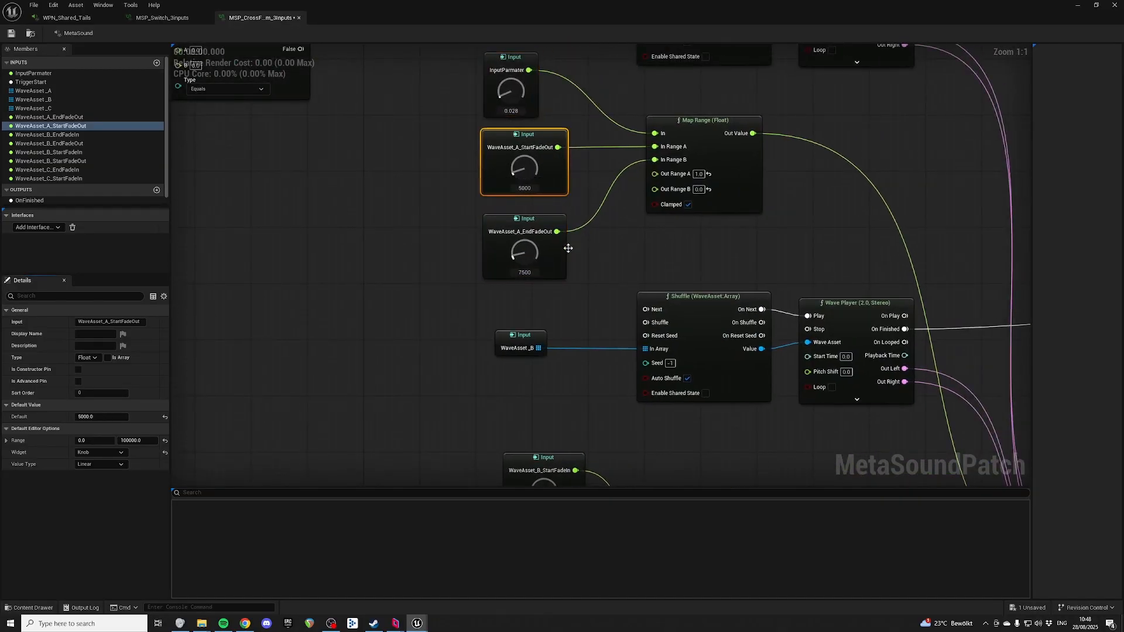
drag(436, 151, 582, 244)
right_drag(531, 385, 554, 181)
drag(474, 237, 592, 377)
right_drag(682, 445, 672, 140)
drag(447, 228, 614, 320)
right_drag(619, 358, 615, 58)
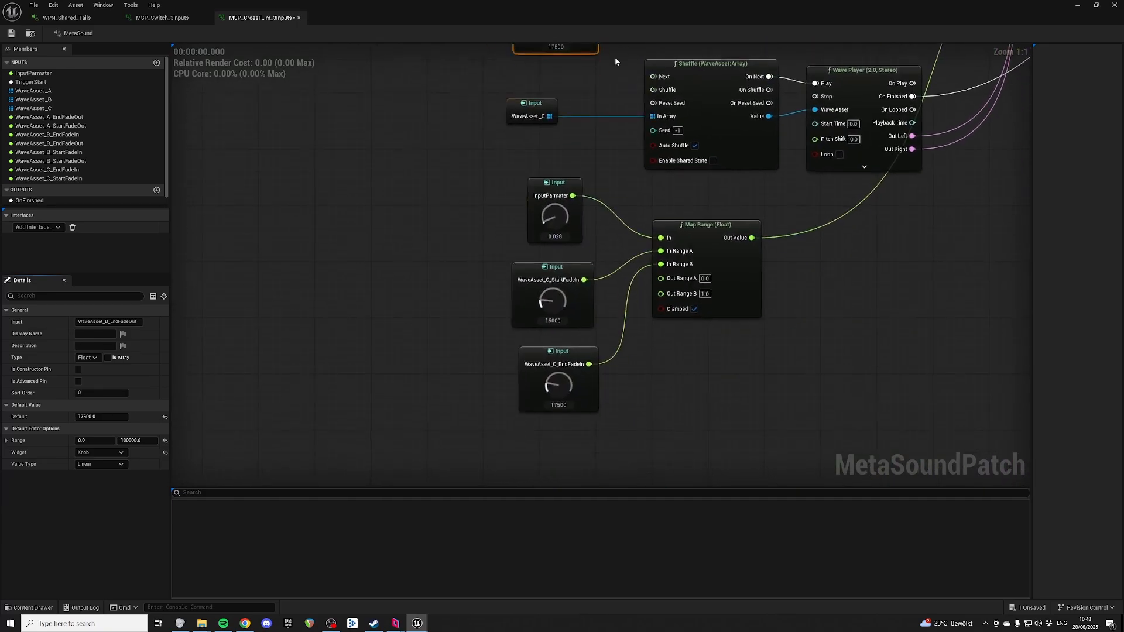
Review the WaveAsset_C fade-in inputs and how their Map Range output reaches the stereo mixer
drag(483, 276, 609, 410)
right_drag(618, 86, 616, 120)
scroll(615, 213, down, 1)
right_drag(587, 348, 328, 485)
scroll(327, 484, down, 2)
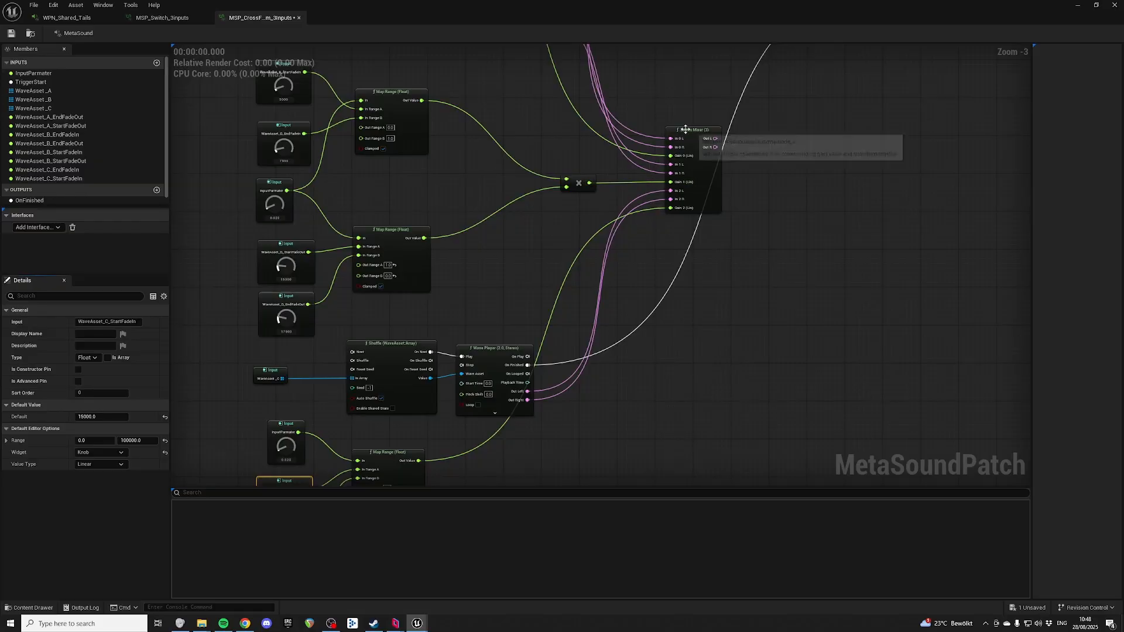
scroll(682, 235, up, 3)
right_drag(482, 262, 746, 86)
right_drag(452, 339, 505, 168)
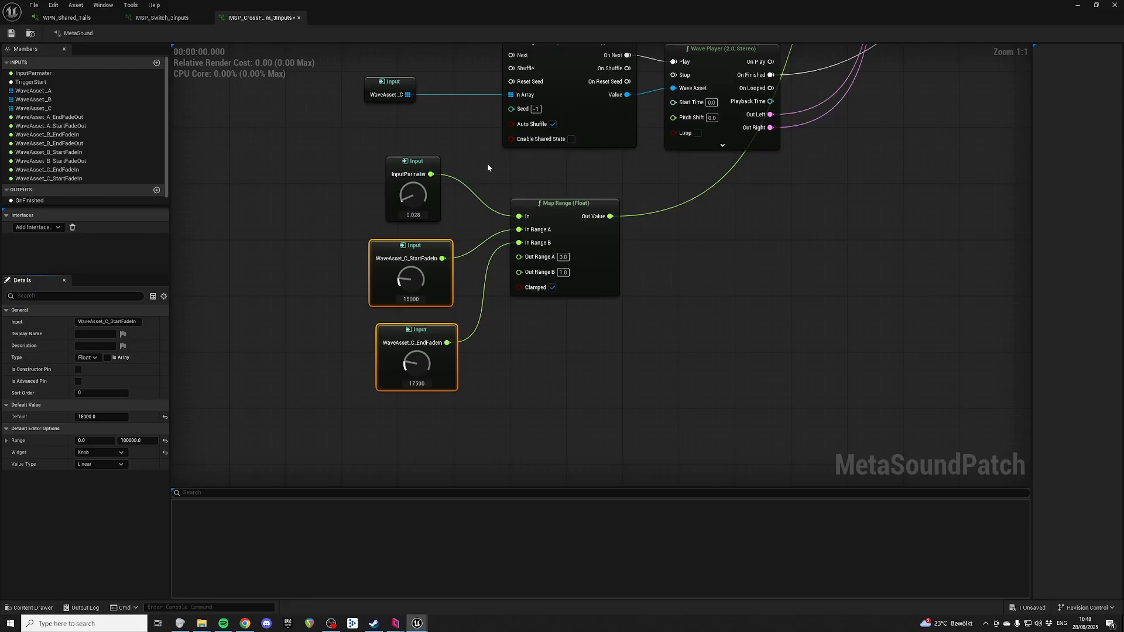
scroll(487, 163, down, 3)
scroll(484, 220, up, 1)
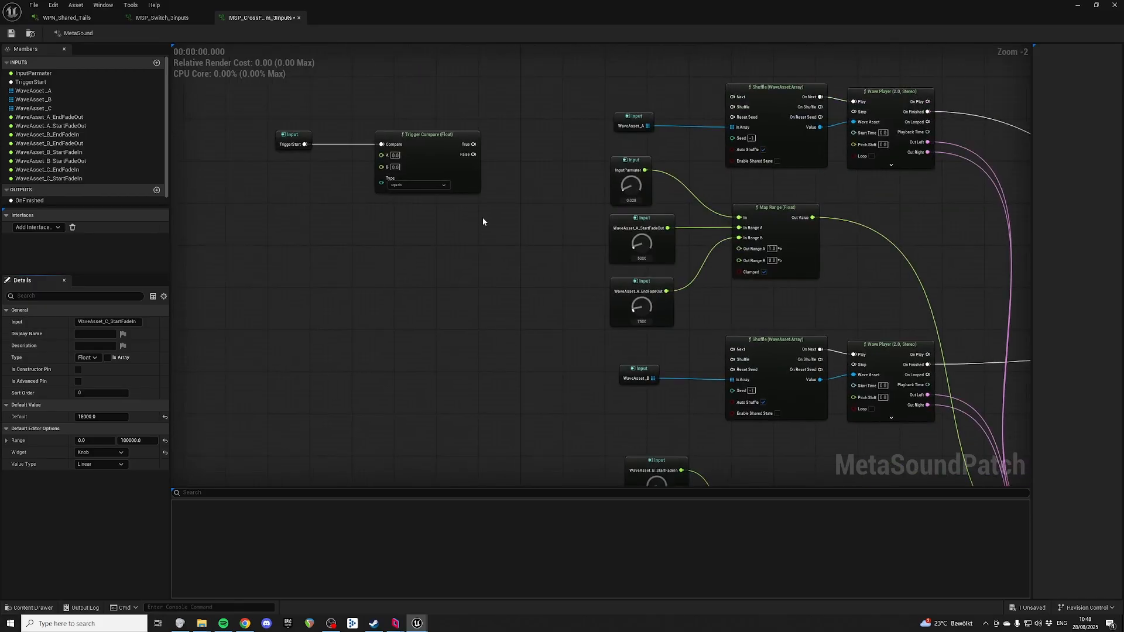
Place a copy of the InputParmater input below TriggerStart and connect it to input A of the Trigger Compare node
right_drag(511, 92, 644, 103)
scroll(585, 172, up, 2)
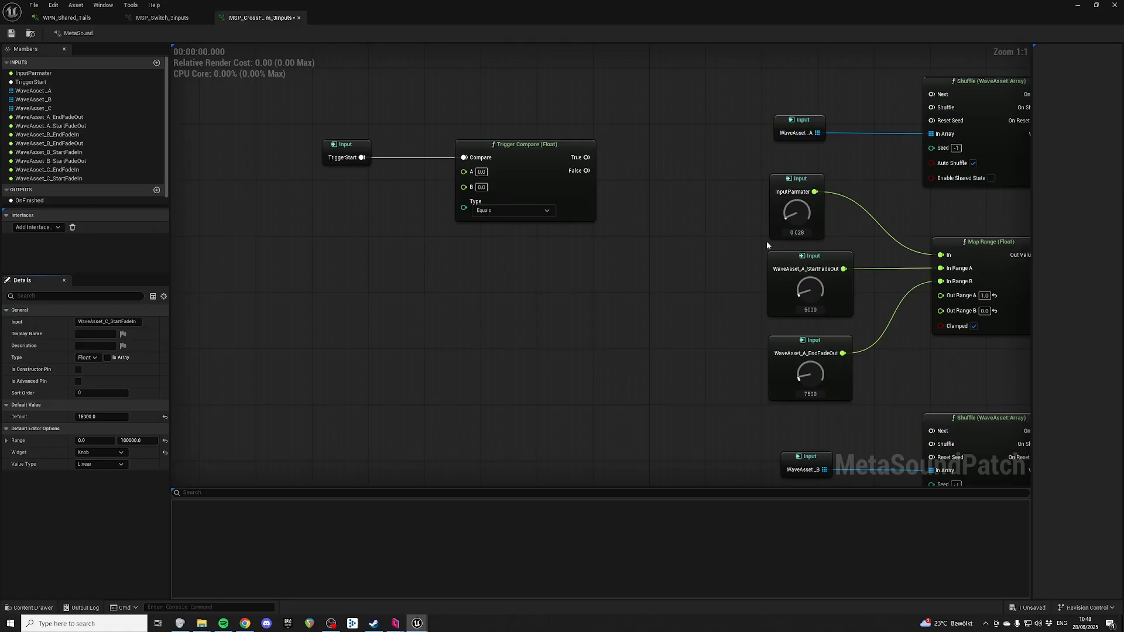
scroll(766, 241, down, 3)
right_drag(767, 240, 765, 222)
drag(739, 193, 817, 348)
right_drag(705, 220, 712, 340)
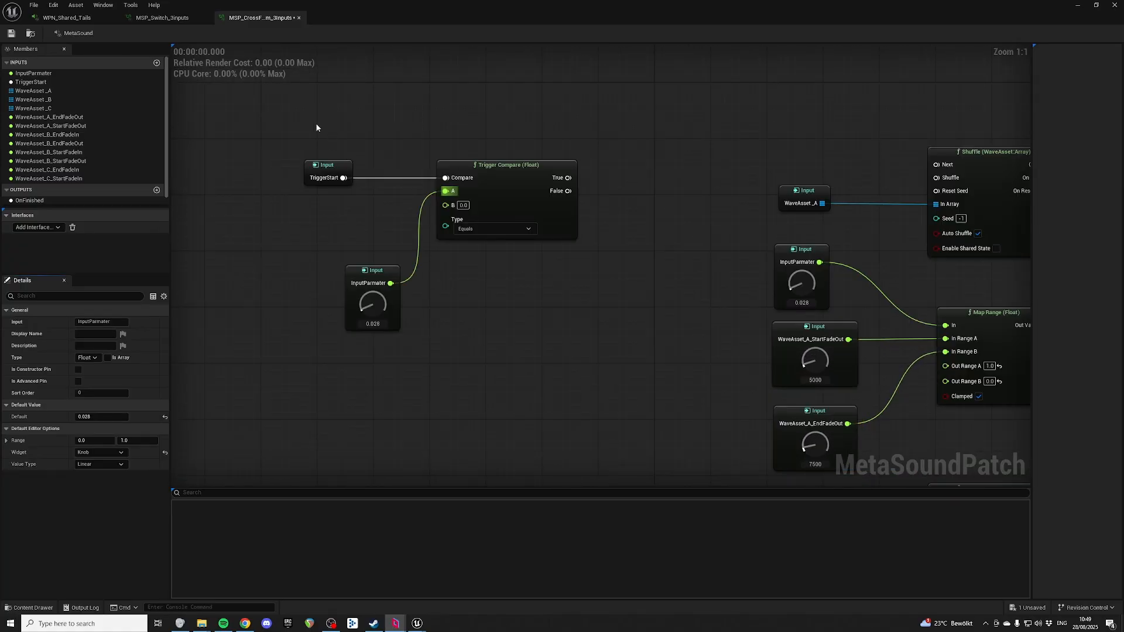
click(394, 293)
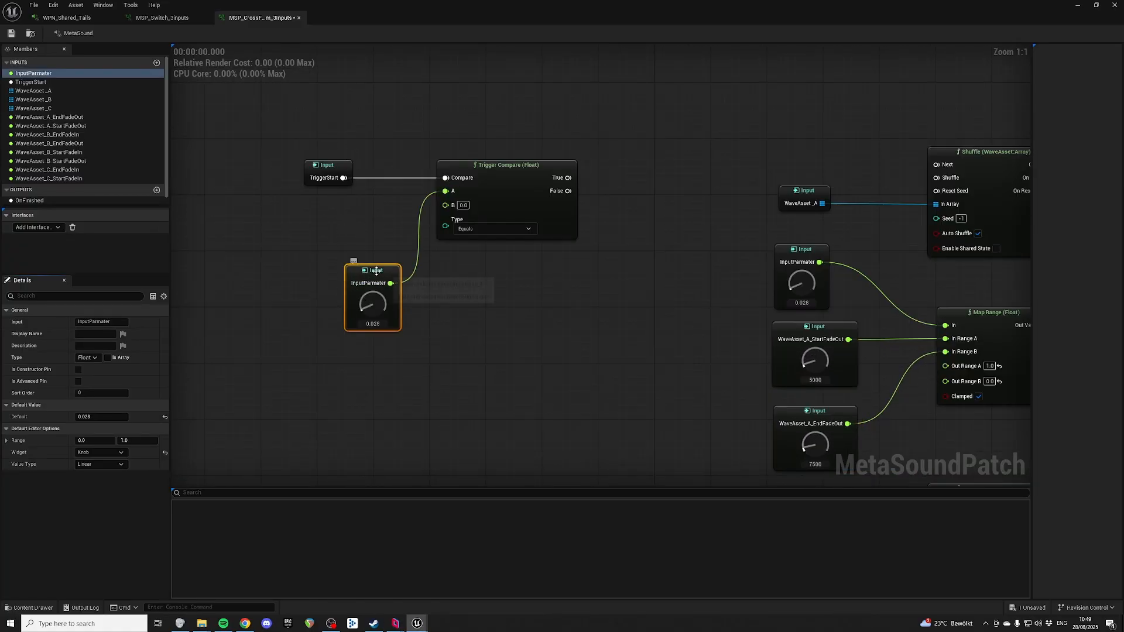
drag(393, 293, 371, 258)
click(454, 272)
right_drag(454, 272, 451, 245)
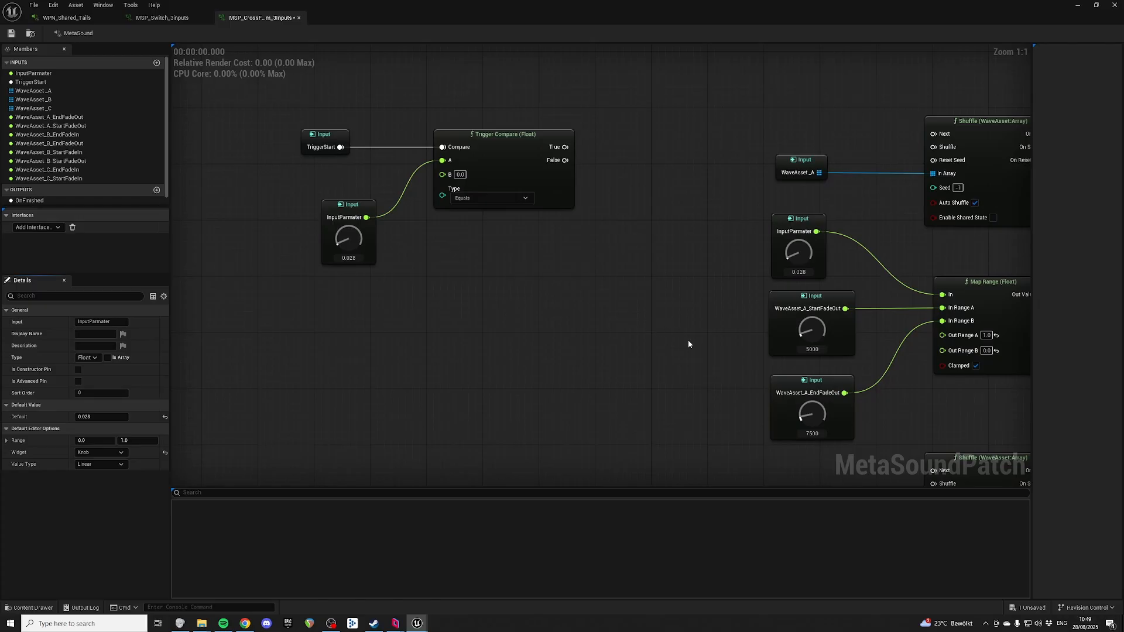
Paste a copy of the WaveAsset_A_EndFadeOut input below the Trigger Compare node and move the InputParmater copy closer to TriggerStart
right_drag(689, 344, 690, 287)
drag(637, 321, 890, 371)
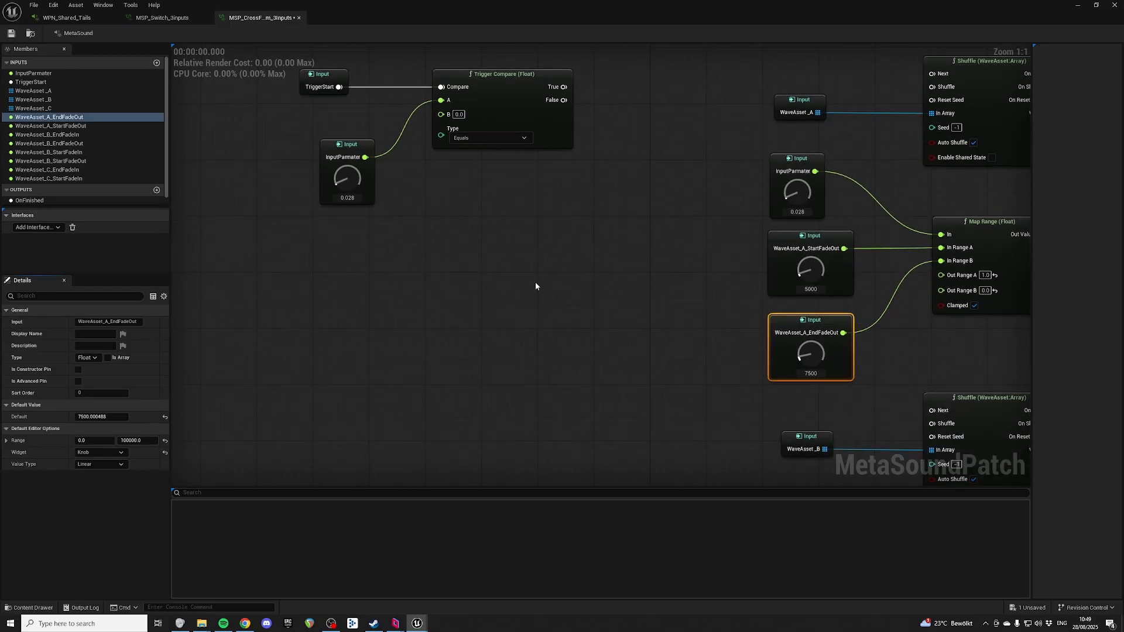
click(384, 245)
key(ctrl+v)
right_drag(606, 273, 617, 275)
right_drag(907, 327, 907, 319)
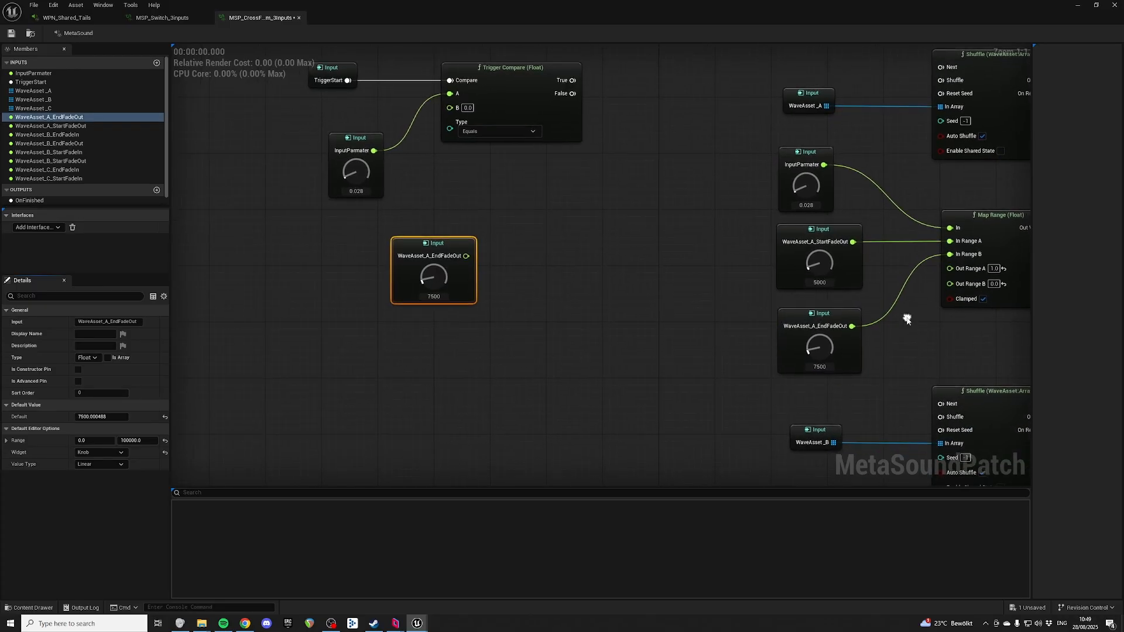
right_drag(507, 199, 632, 317)
drag(466, 258, 480, 230)
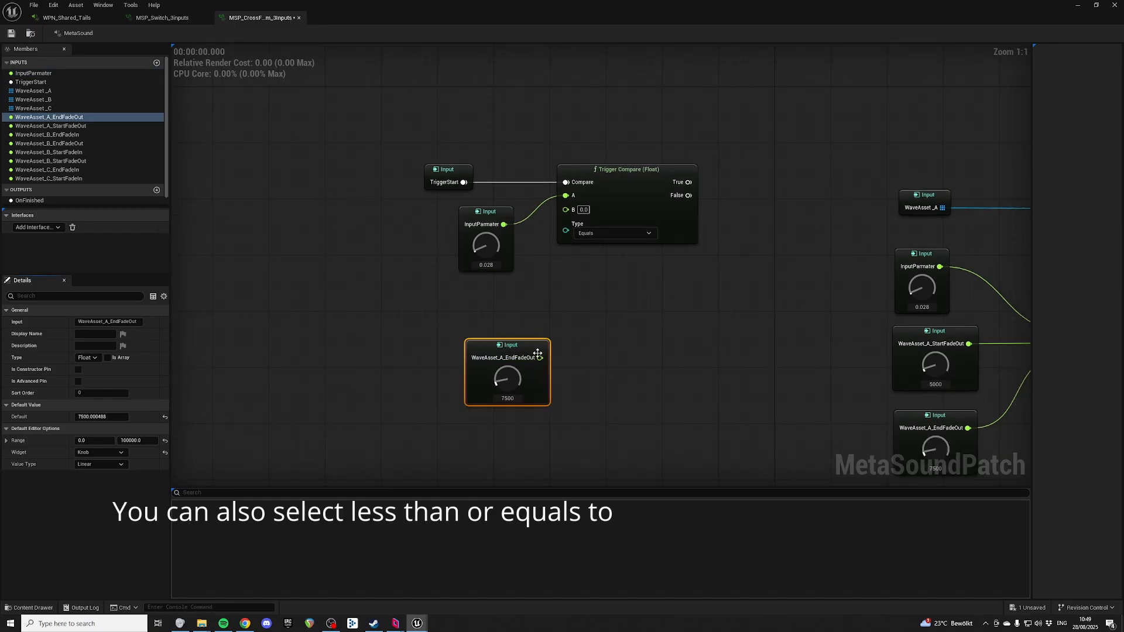
Connect the WaveAsset_A_EndFadeOut copy to a new Add (Float) node and set the added value to 0.1
drag(539, 358, 592, 347)
text(+)
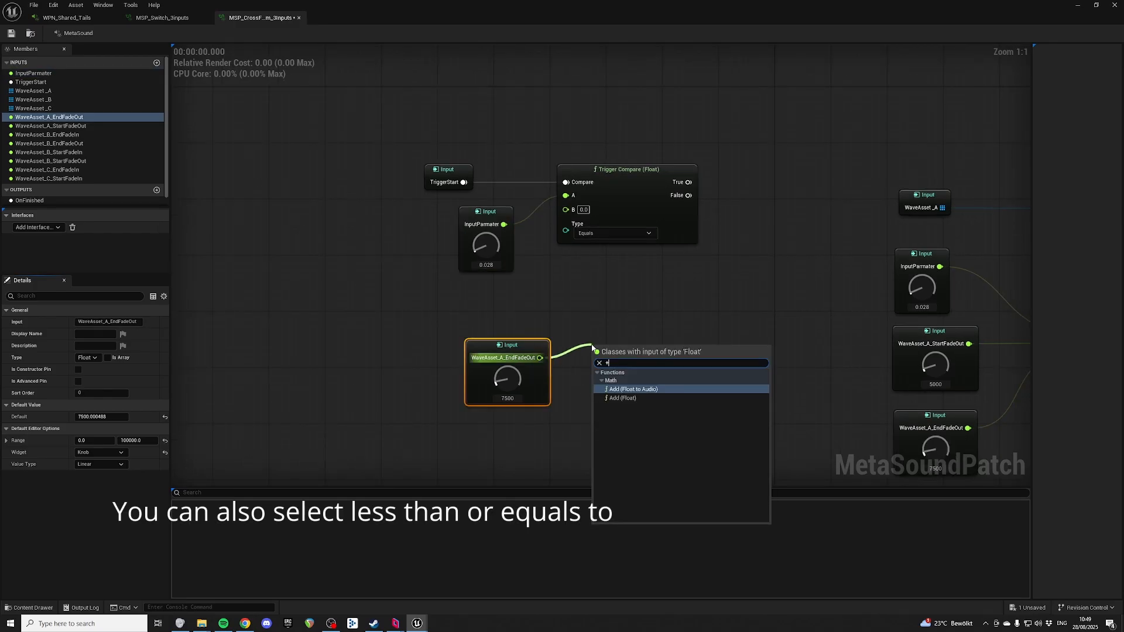
key(Return)
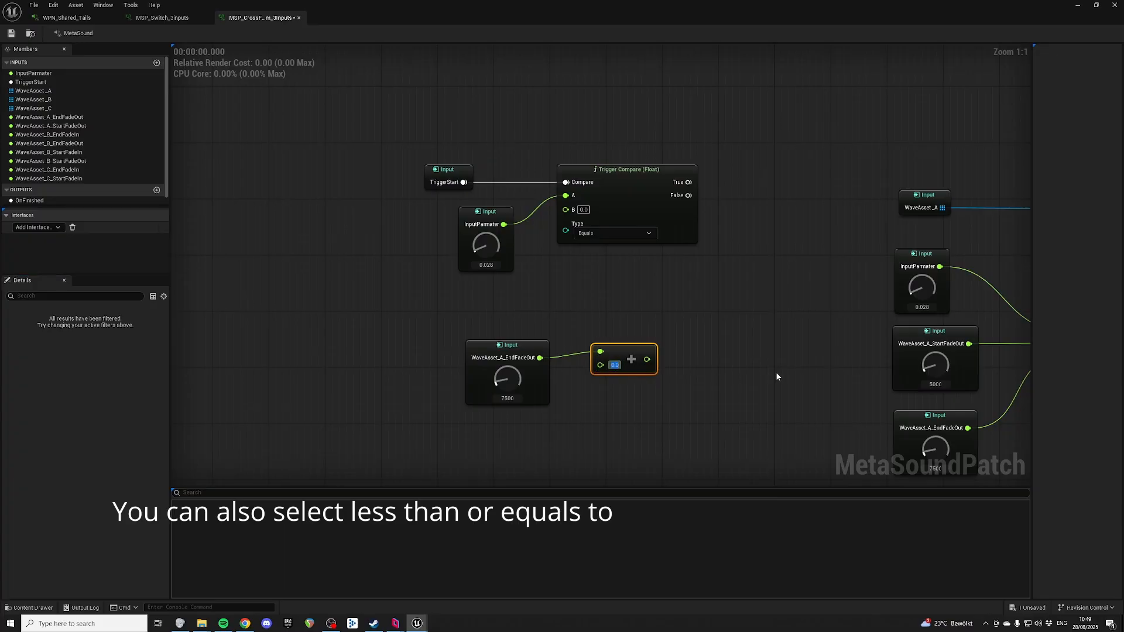
text(1)
key(Return)
text(0.1)
click(591, 282)
Change the Add node's value to 0.01, align it with its input, and connect its result to Trigger Compare's B input
drag(527, 345, 513, 338)
drag(617, 347, 611, 335)
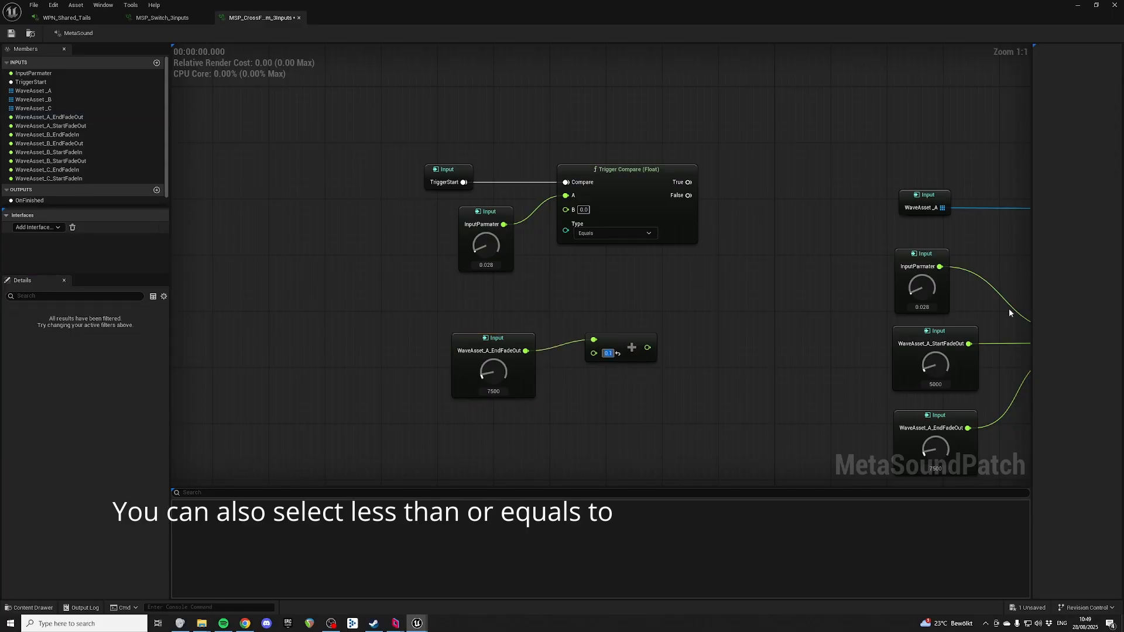
text(0.01)
drag(469, 301, 667, 366)
key(q)
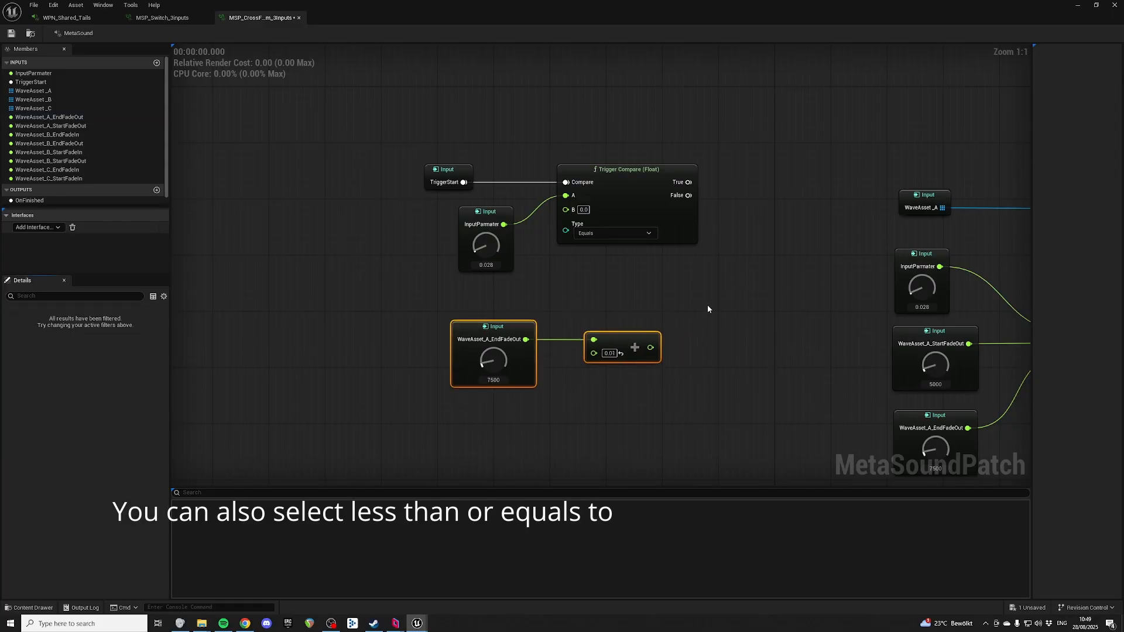
click(705, 303)
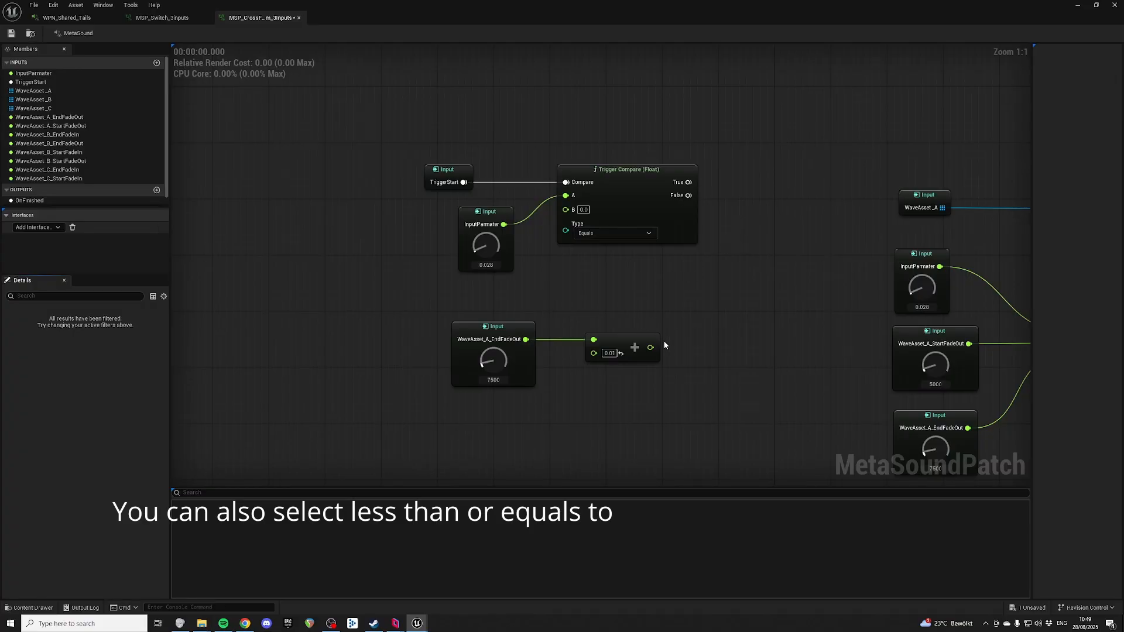
drag(650, 347, 565, 210)
right_drag(562, 245, 638, 266)
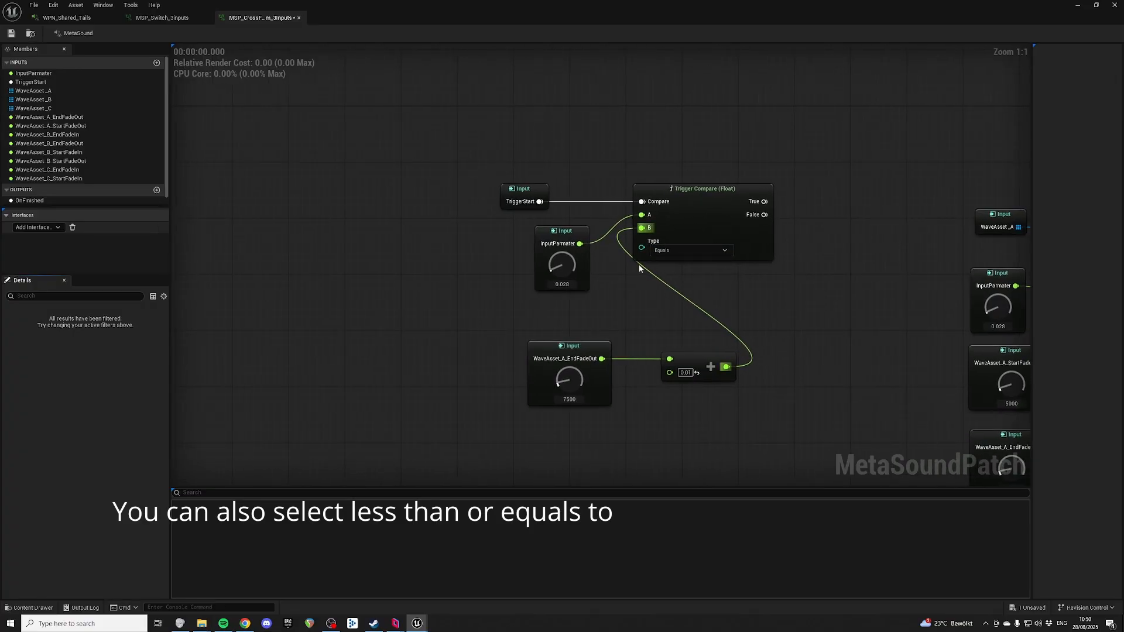
Set the InputParmater input's range maximum to 100000 and its default to 7500
drag(557, 260, 558, 283)
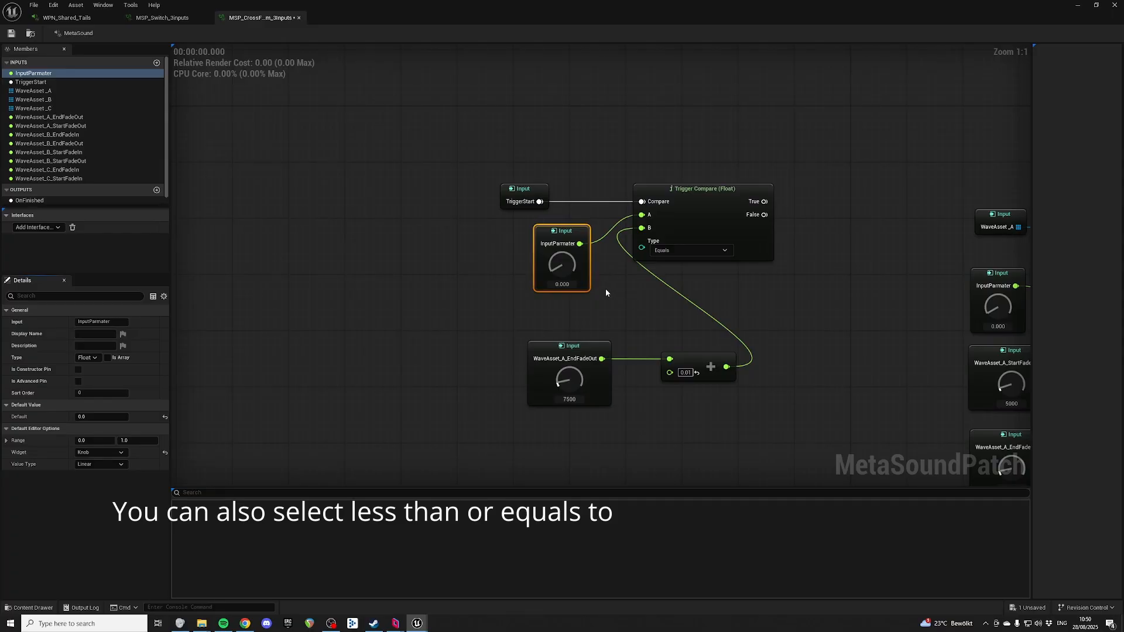
drag(562, 265, 555, 227)
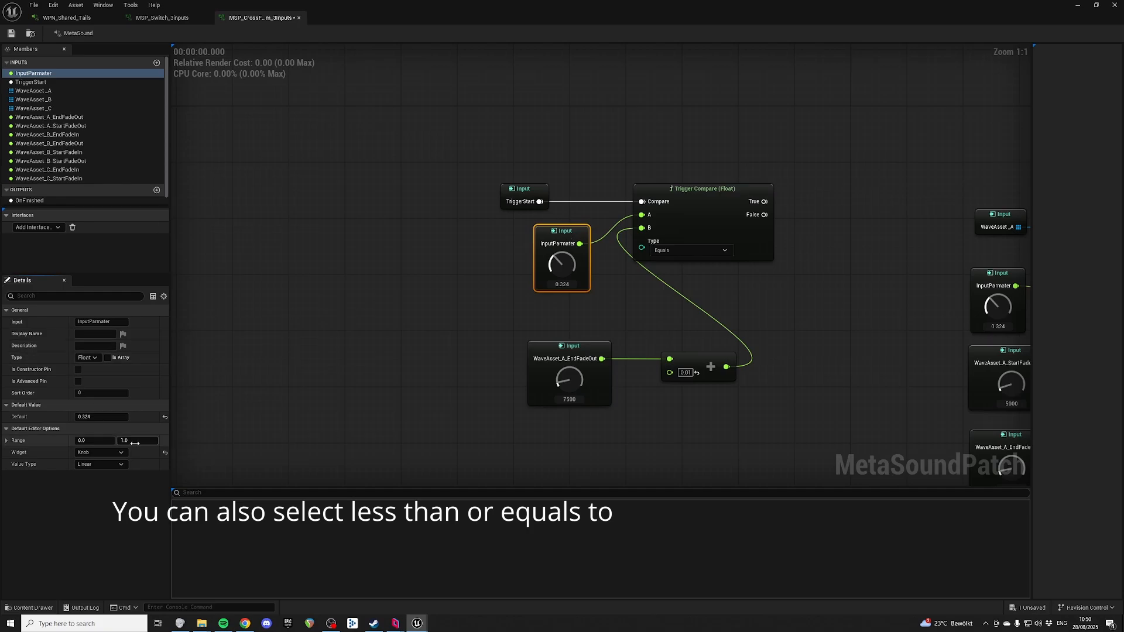
click(137, 441)
text(100000)
key(Return)
drag(562, 267, 574, 258)
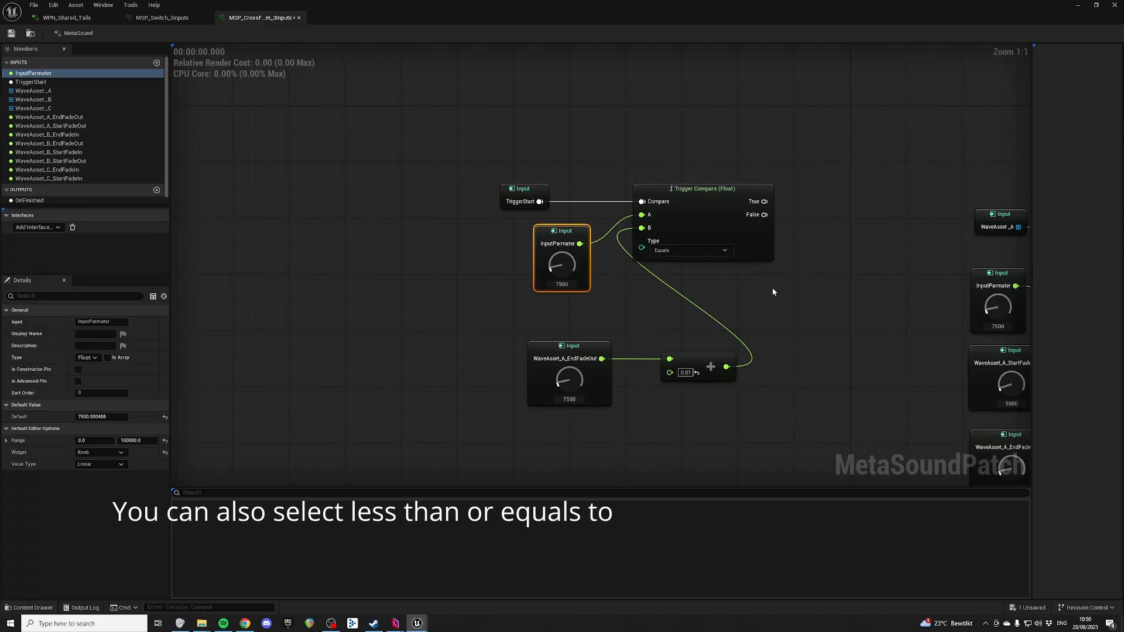
Set the comparison type of the Trigger Compare node to Less Than
click(691, 250)
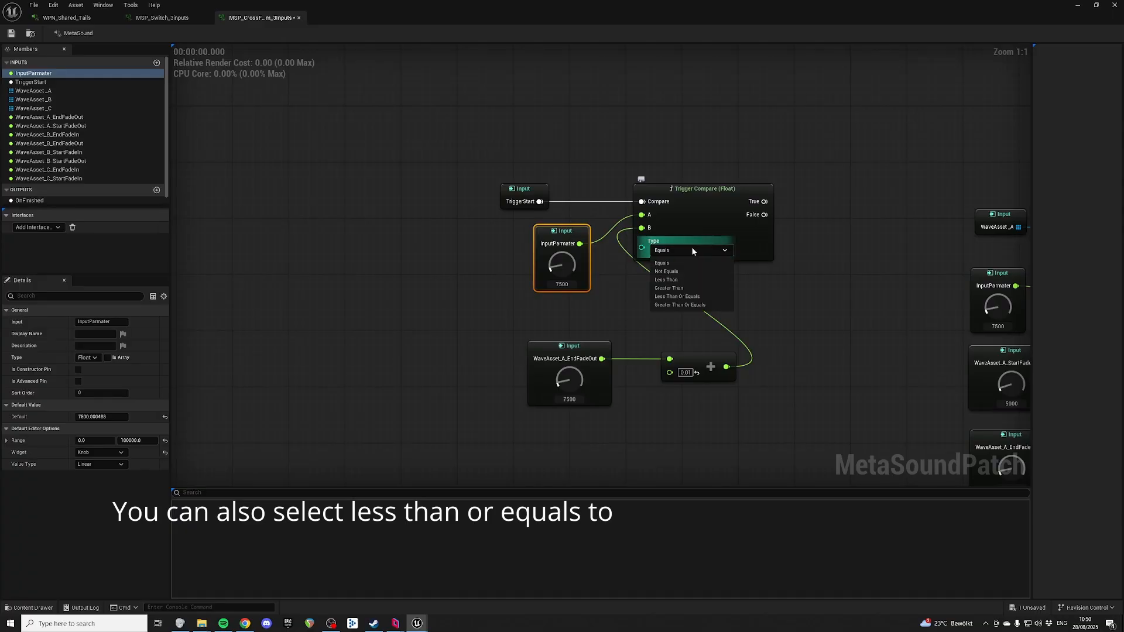
click(683, 278)
drag(700, 310, 730, 408)
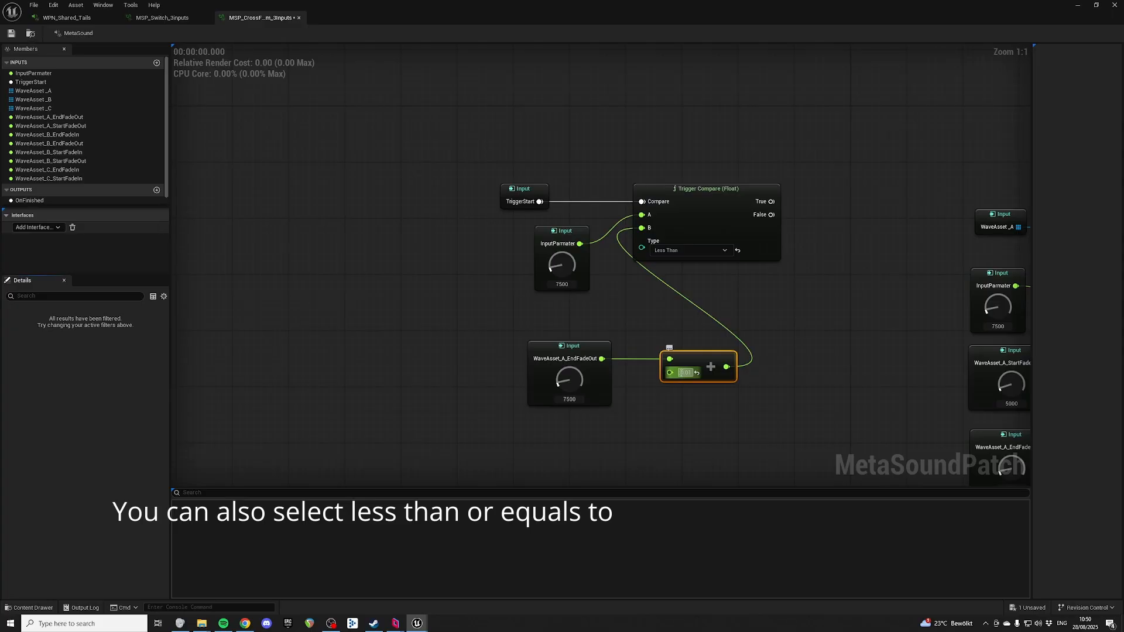
click(680, 375)
click(664, 316)
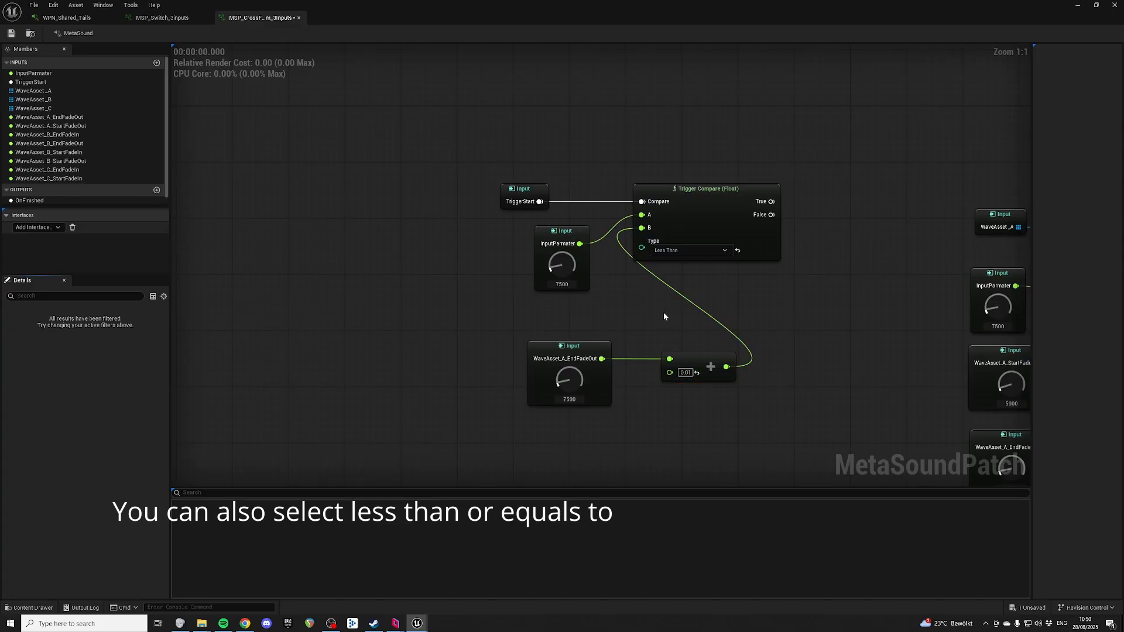
Set the InputParmater default to 7501 and check it against the WaveAsset_A_EndFadeOut threshold
click(571, 285)
key(BackSpace)
text(1)
key(Return)
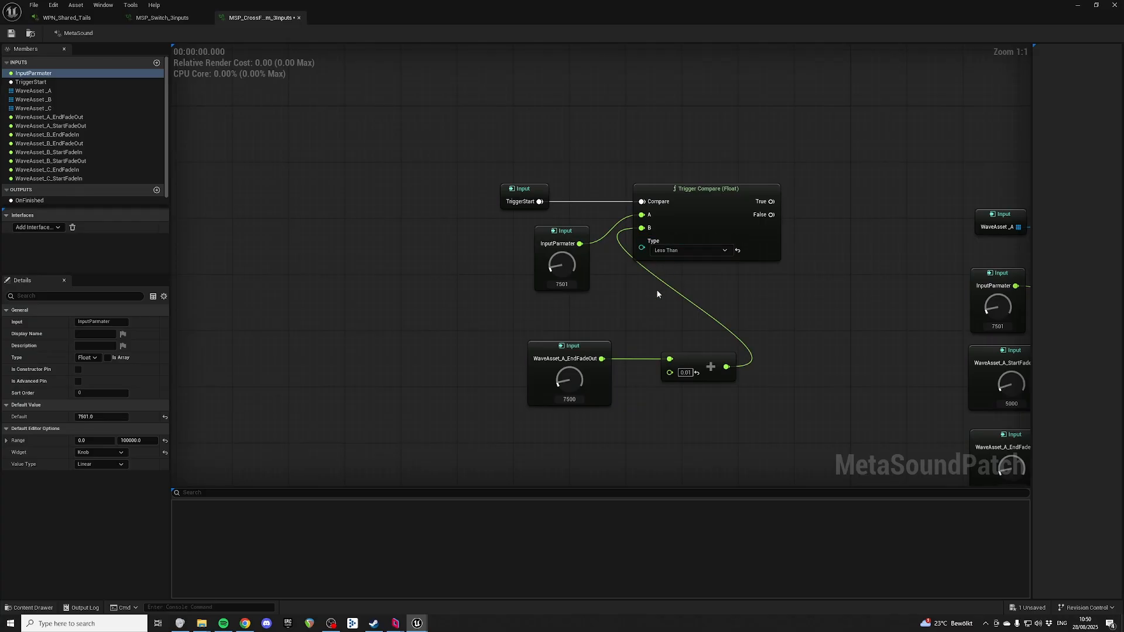
drag(554, 319, 603, 396)
mouse_move(449, 247)
mouse_down()
mouse_move(596, 292)
mouse_move(567, 365)
mouse_up()
click(580, 374)
click(778, 289)
Connect Trigger Compare's True output to Next on the WaveAsset_A Shuffle node and move the start logic nodes closer to that row
right_drag(798, 283, 684, 285)
right_drag(759, 181, 658, 165)
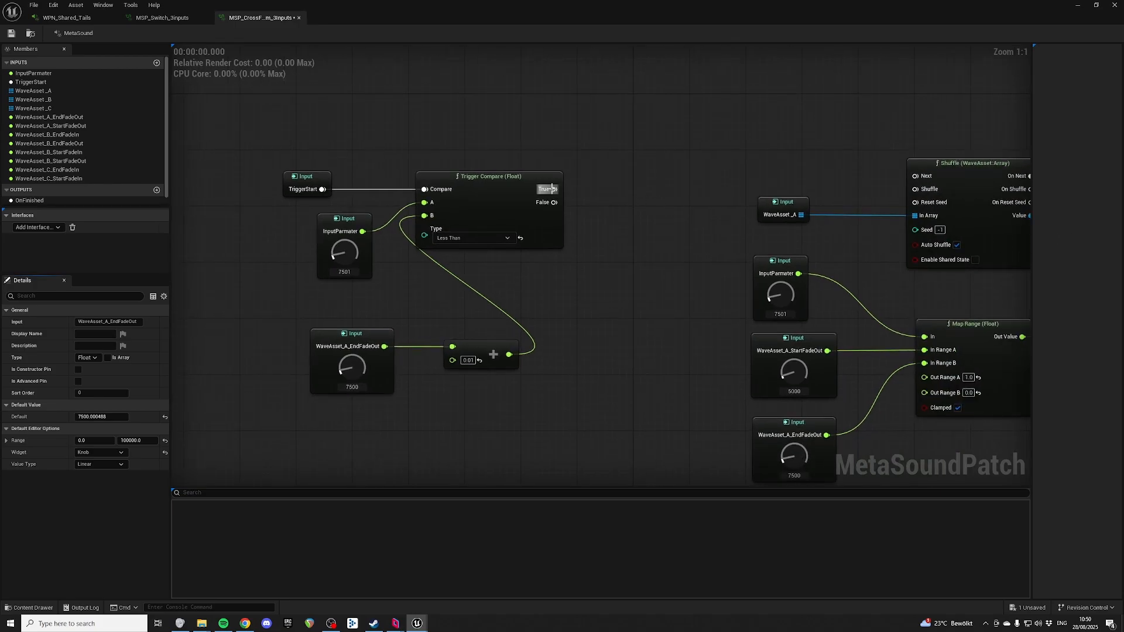
drag(553, 189, 921, 177)
drag(222, 123, 521, 381)
drag(509, 180, 579, 166)
right_drag(694, 134, 679, 102)
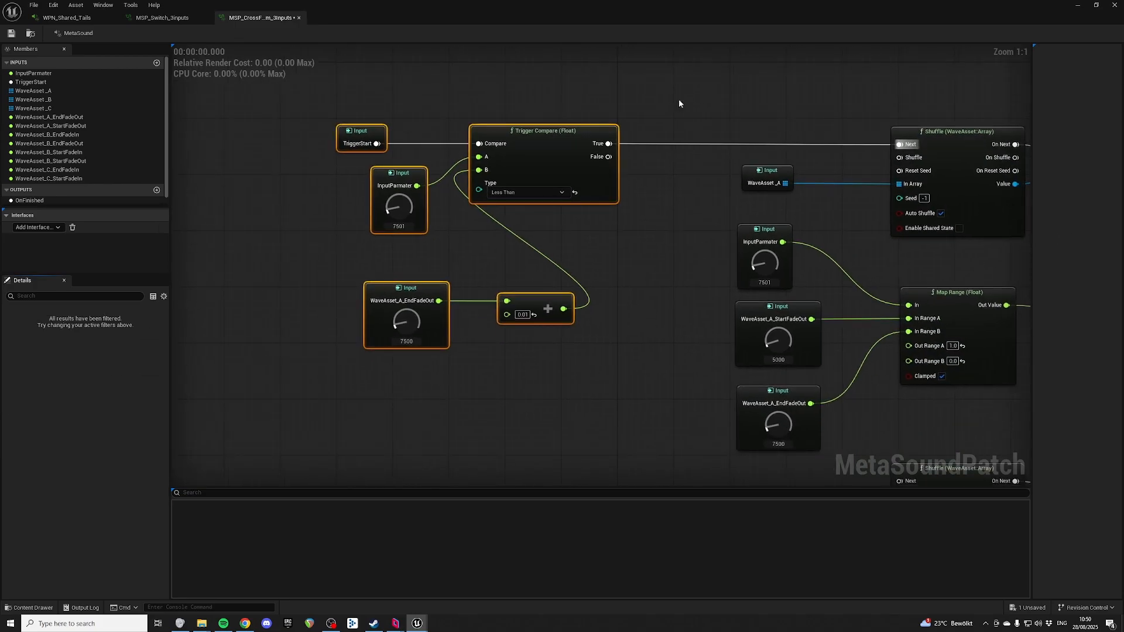
Examine the compare-based start logic and how it feeds the WaveAsset_A Shuffle node
scroll(620, 209, down, 2)
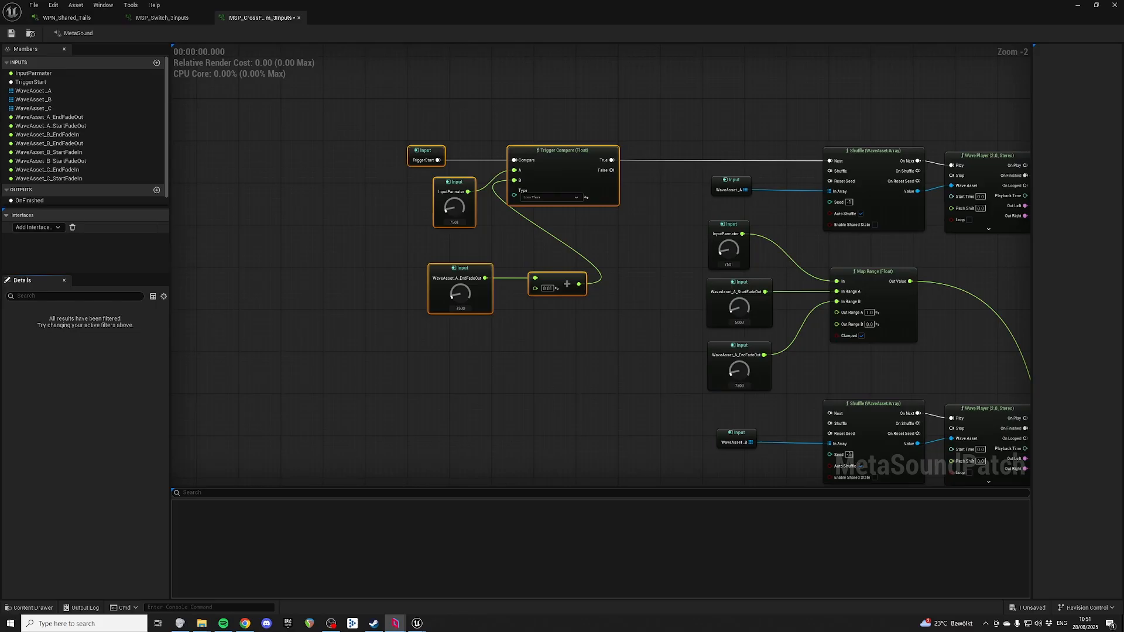
click(459, 269)
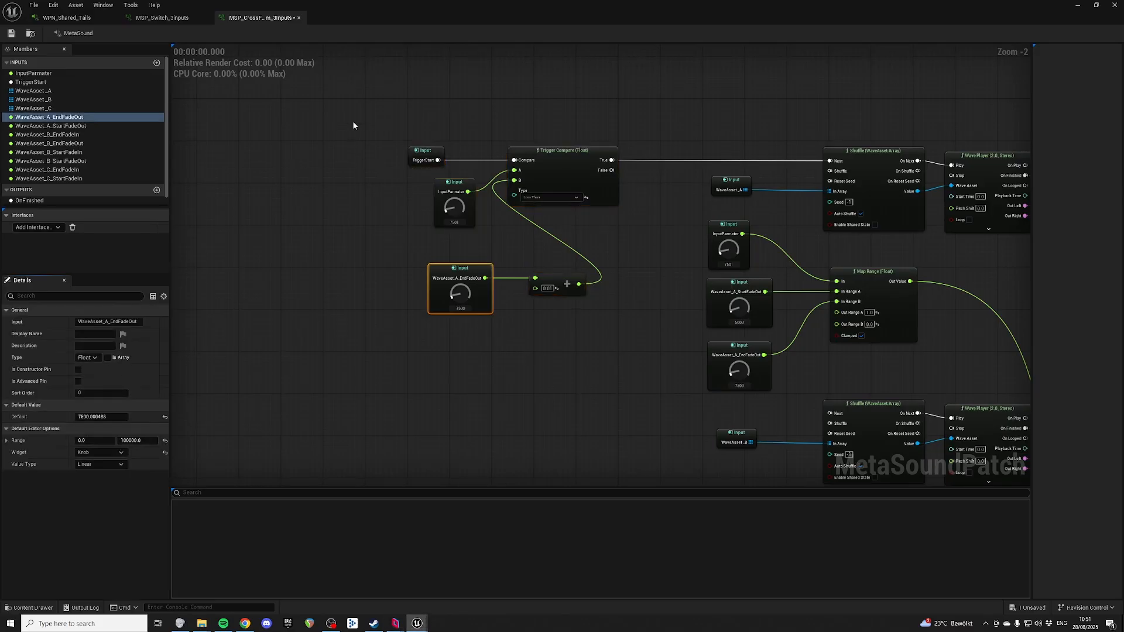
scroll(550, 98, down, 2)
click(741, 139)
right_drag(708, 129, 529, 123)
drag(487, 94, 557, 117)
scroll(624, 104, down, 2)
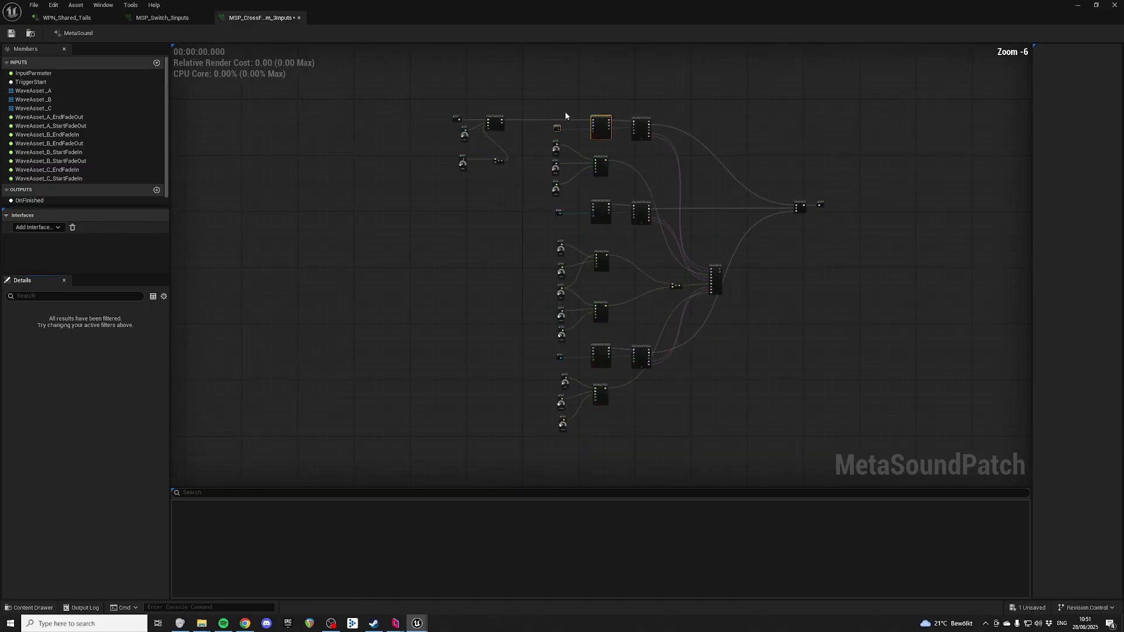
drag(395, 86, 509, 177)
right_drag(531, 83, 524, 133)
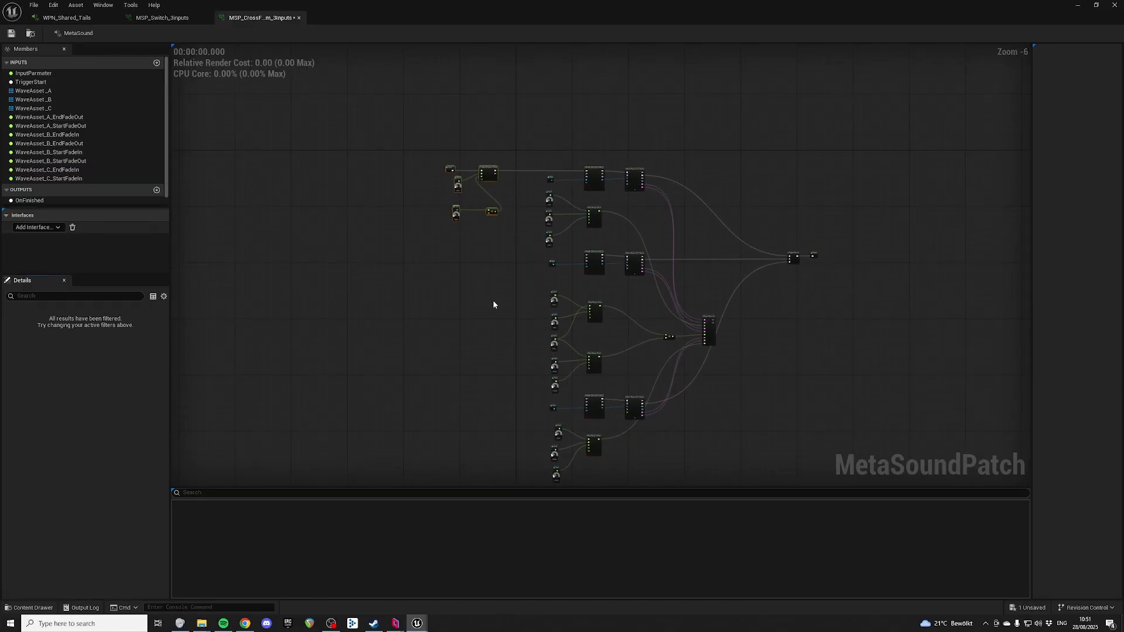
Examine the WaveAsset_B and WaveAsset_C rows against the whole crossfade graph, checking which shuffles still need start logic
drag(484, 381, 648, 476)
right_drag(472, 337, 466, 322)
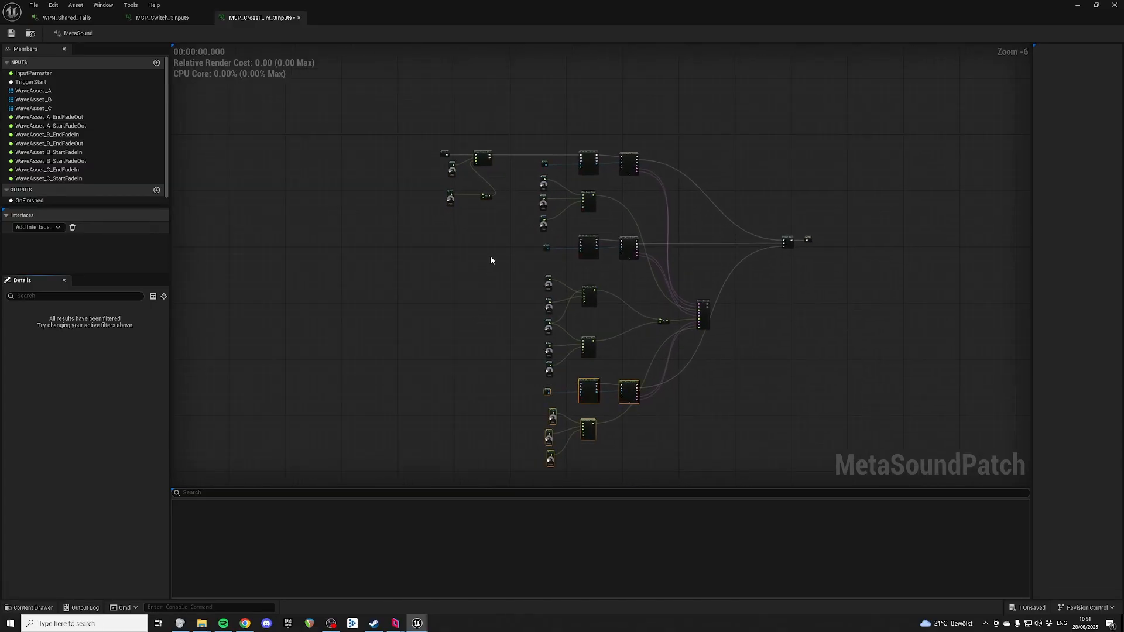
drag(494, 244, 654, 459)
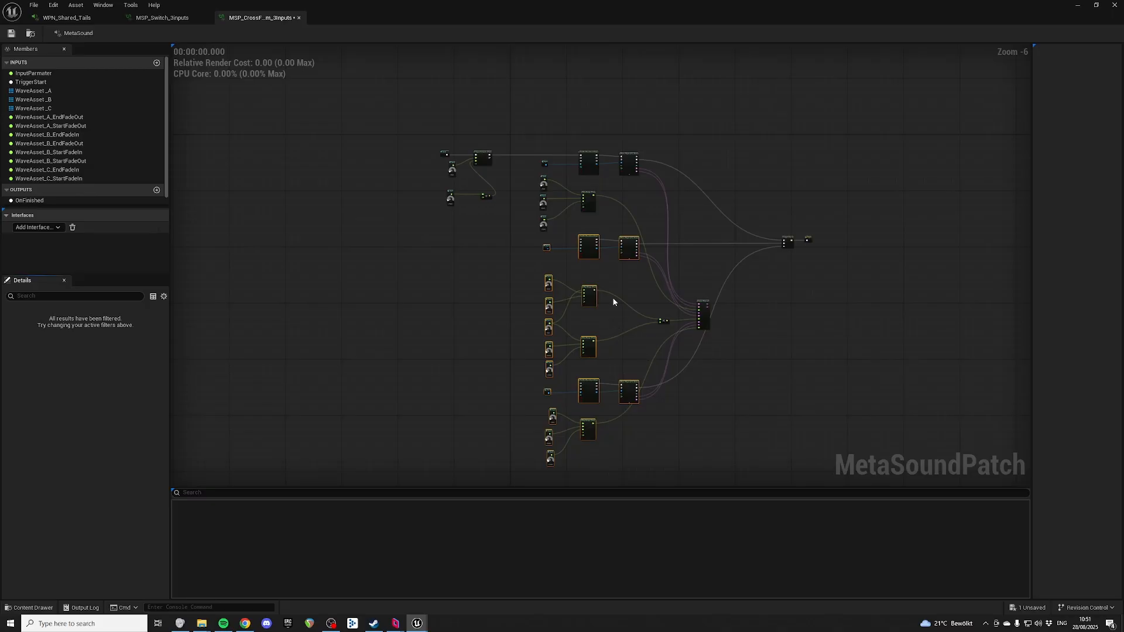
scroll(651, 205, up, 3)
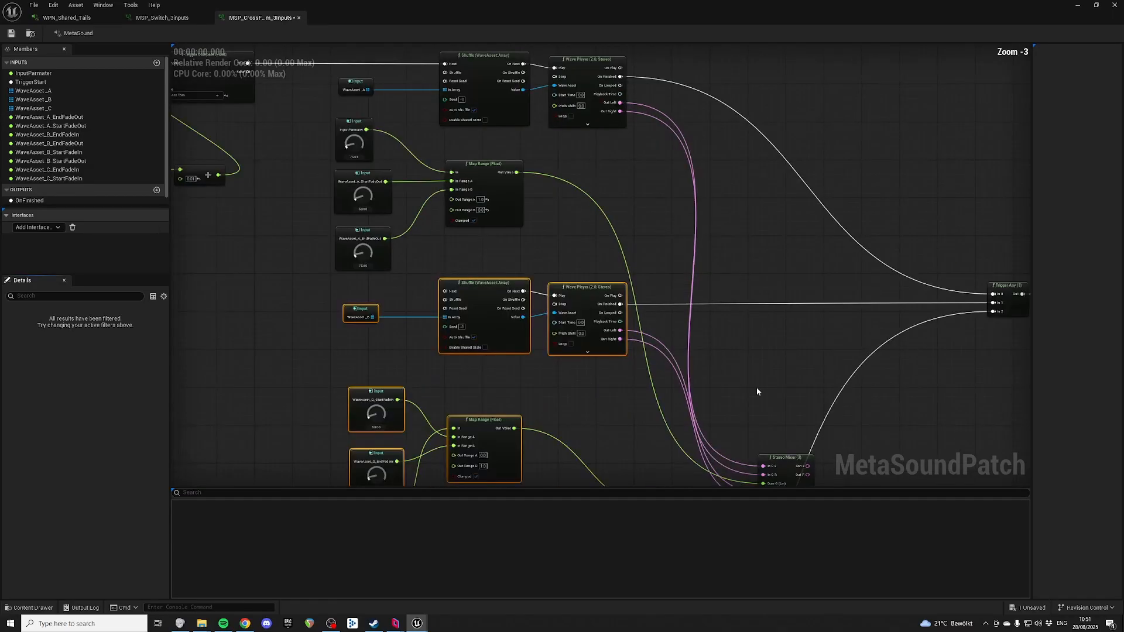
right_drag(756, 388, 719, 251)
scroll(748, 334, down, 3)
right_drag(596, 101, 555, 134)
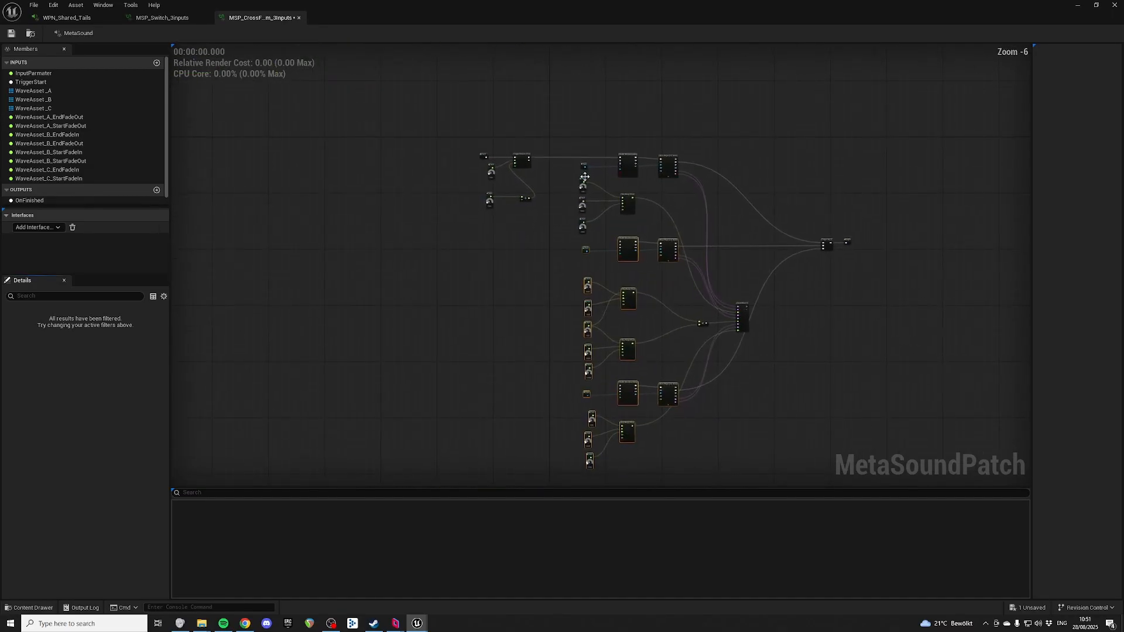
drag(555, 133, 719, 475)
right_drag(731, 213, 693, 197)
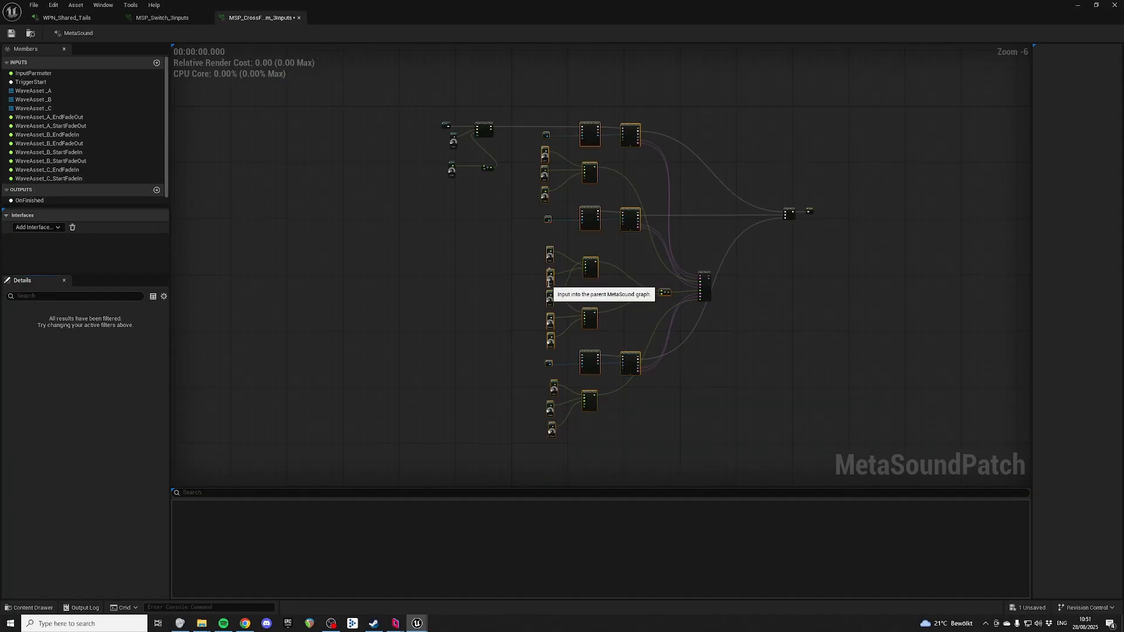
right_drag(477, 234, 453, 251)
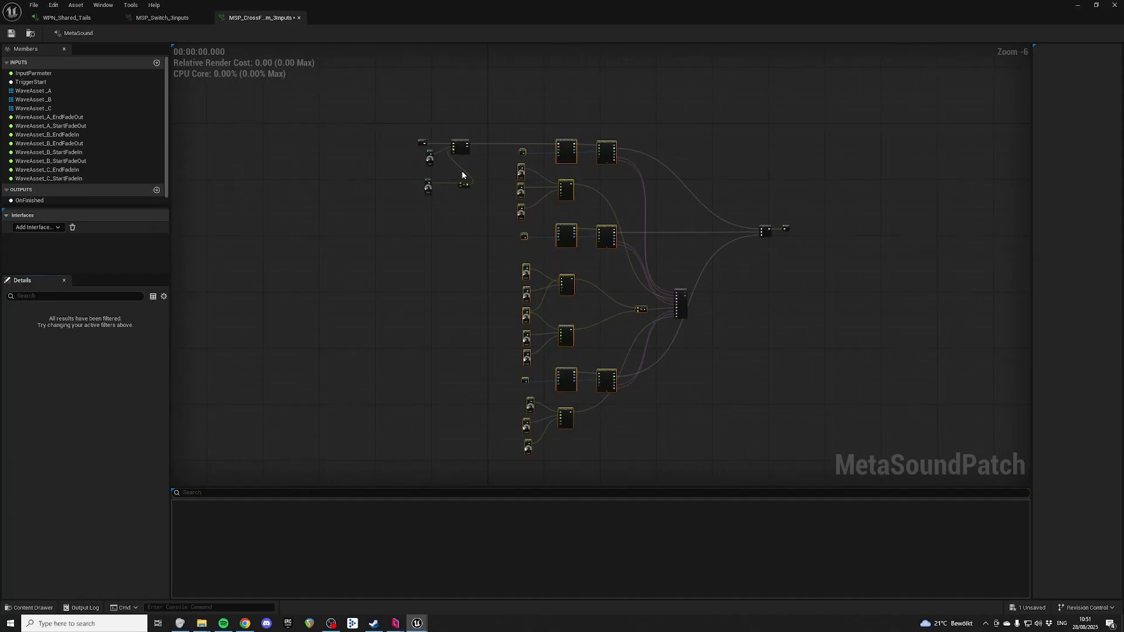
Copy the start logic's InputParmater and Trigger Compare nodes and paste them beside the WaveAsset_B row
scroll(522, 166, up, 2)
scroll(522, 153, down, 1)
right_drag(522, 153, 524, 200)
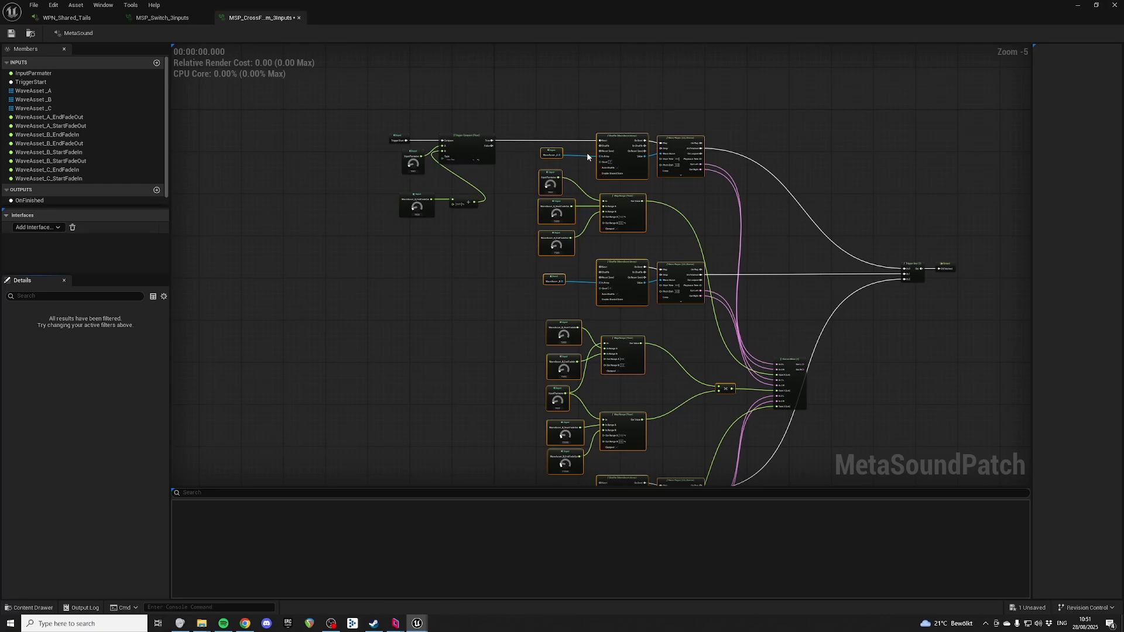
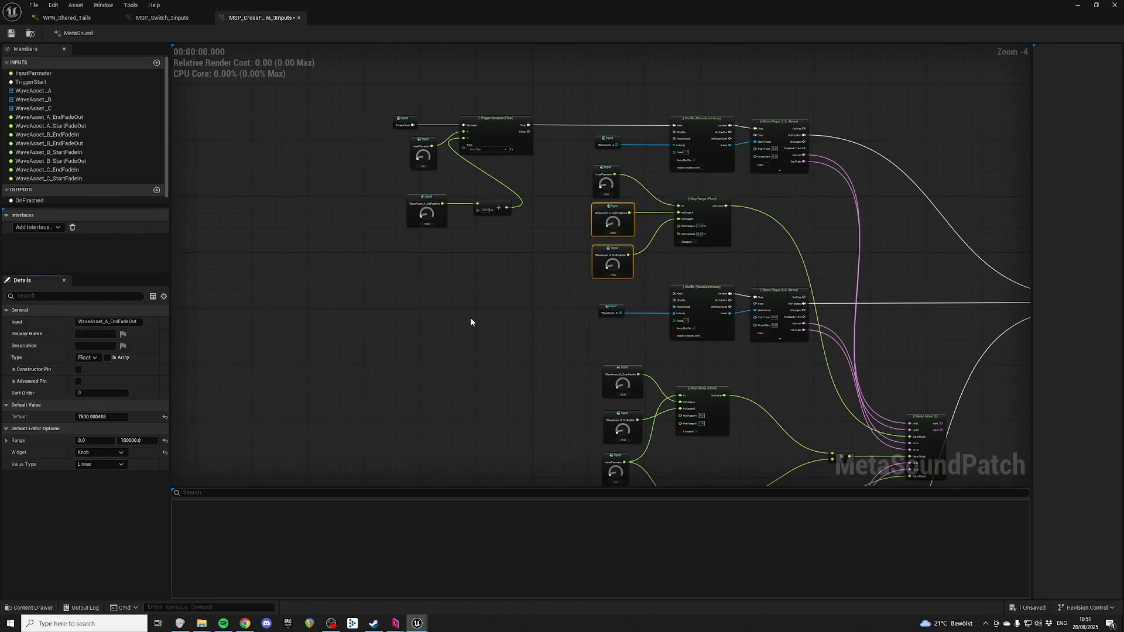
click(471, 321)
drag(352, 80, 492, 211)
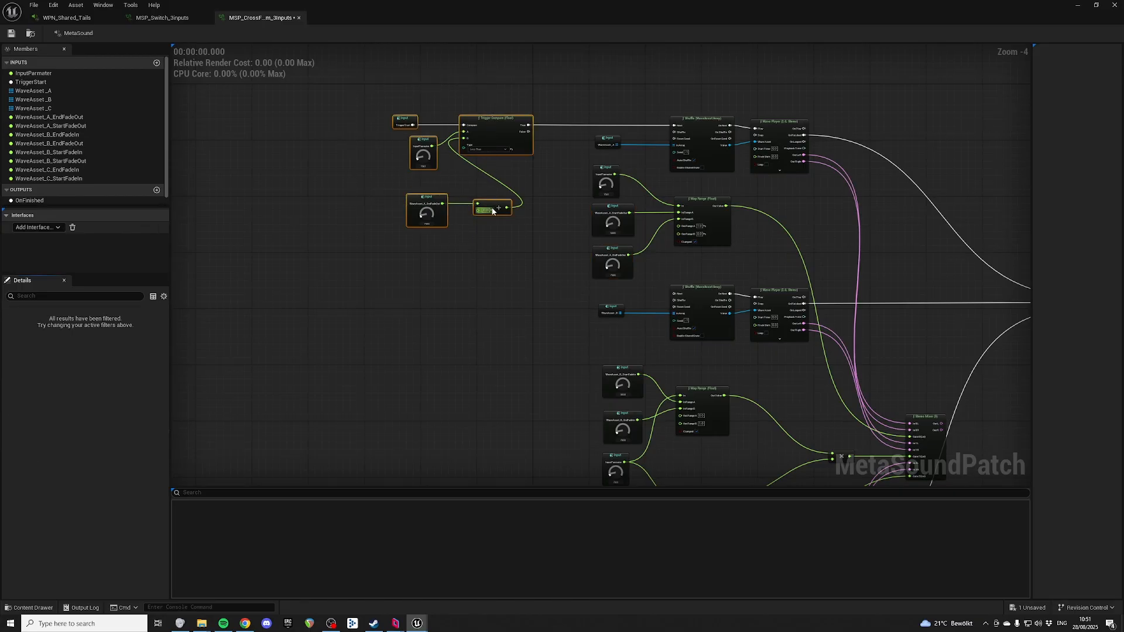
click(462, 114)
drag(450, 121, 504, 227)
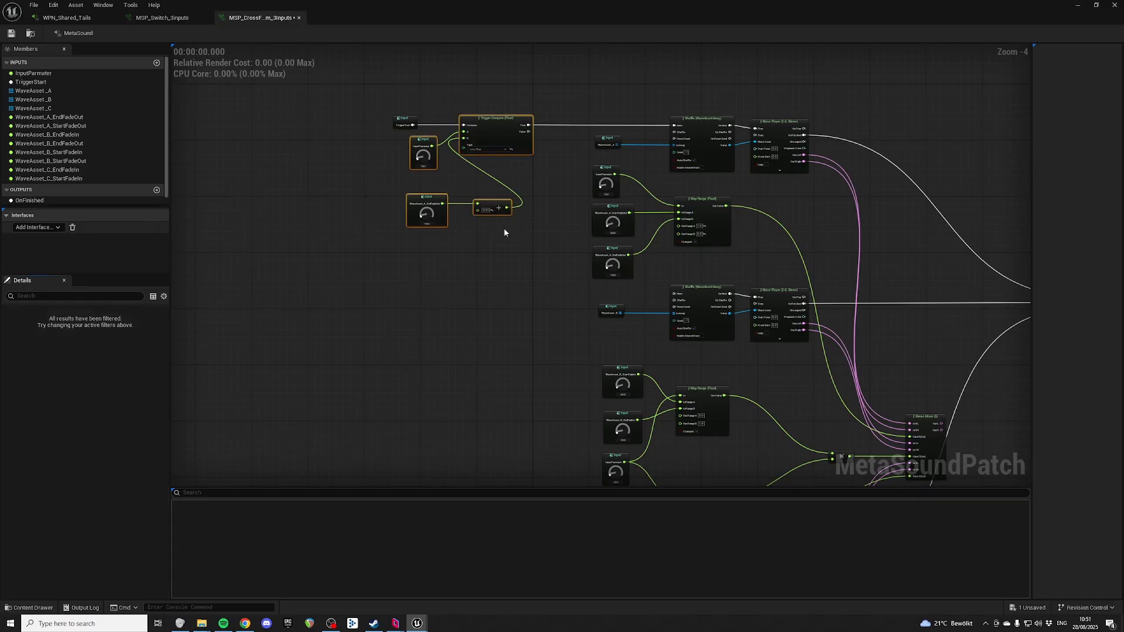
click(460, 265)
drag(431, 103, 502, 181)
right_drag(477, 278, 520, 203)
click(459, 220)
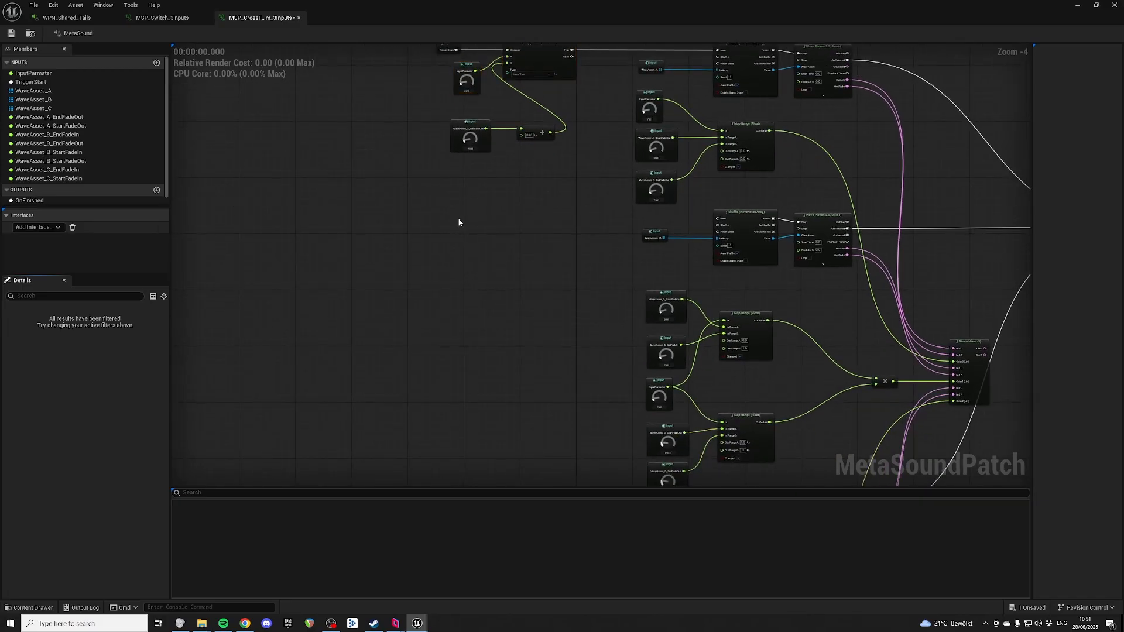
key(ctrl+v)
Paste a second copy of the InputParmater and Trigger Compare pair below the first copy
right_drag(433, 332, 431, 253)
click(468, 331)
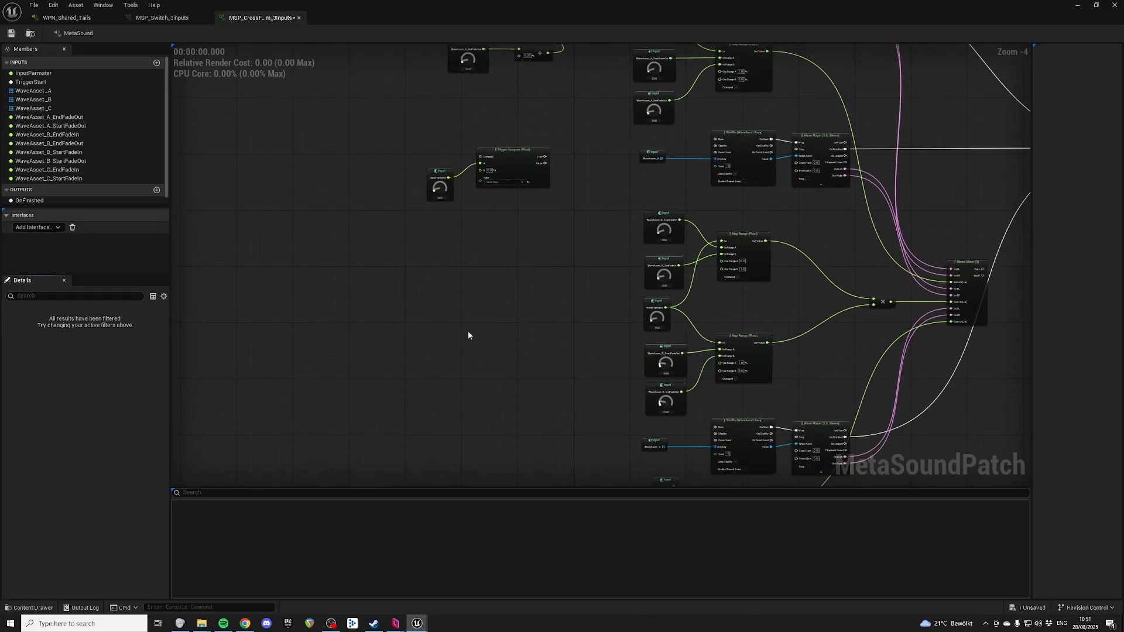
key(ctrl+v)
Move InputParmater beside the upper pasted Trigger Compare and set that compare's type to Greater Than
right_drag(529, 248, 582, 306)
scroll(559, 317, up, 3)
mouse_move(435, 244)
right_down()
mouse_move(514, 295)
mouse_move(486, 311)
right_up()
right_drag(553, 147, 489, 124)
mouse_move(420, 135)
mouse_down()
mouse_move(476, 181)
mouse_move(444, 198)
mouse_move(459, 183)
mouse_up()
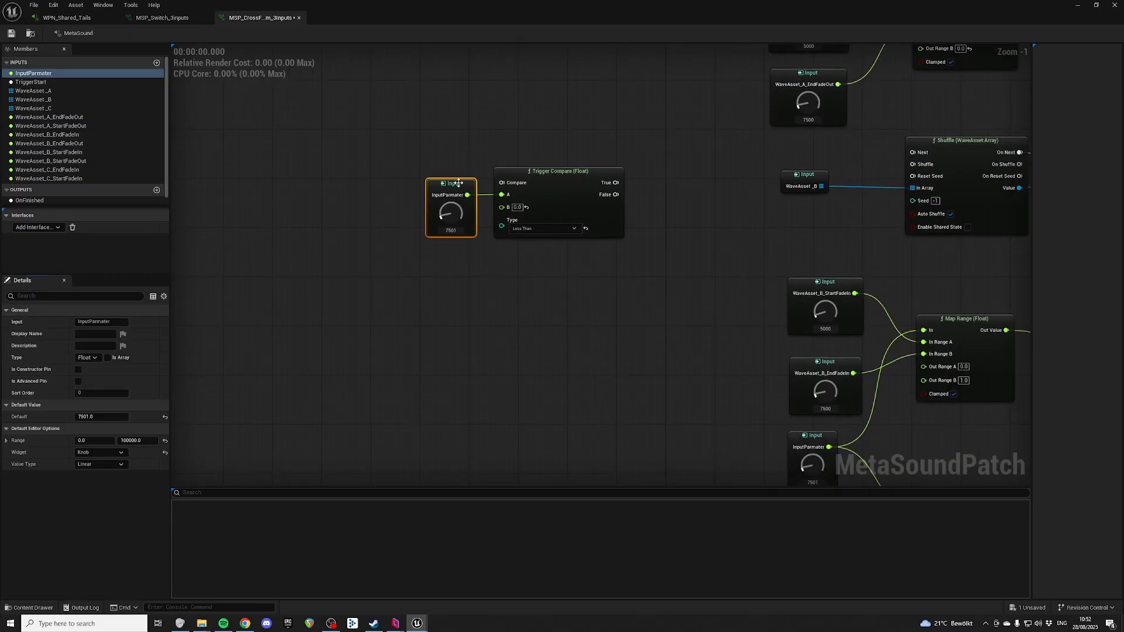
click(567, 229)
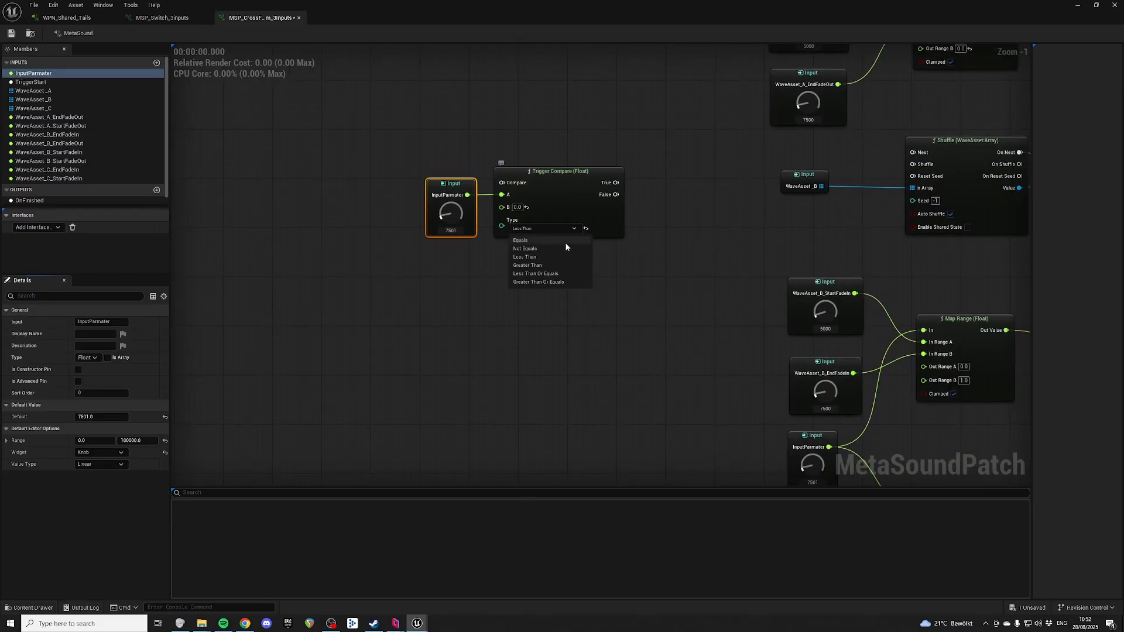
click(557, 258)
Arrange the lower pasted InputParmater and Trigger Compare nodes as a tidy pair beneath the Greater Than compare
right_drag(517, 64, 549, 203)
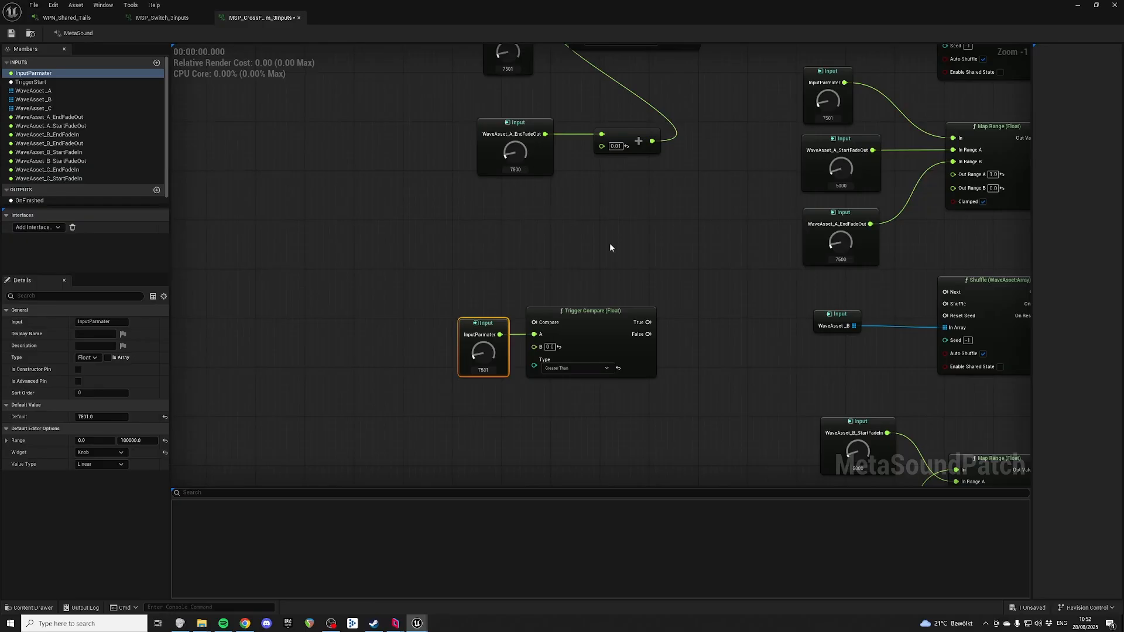
right_drag(609, 244, 576, 130)
drag(518, 289, 534, 302)
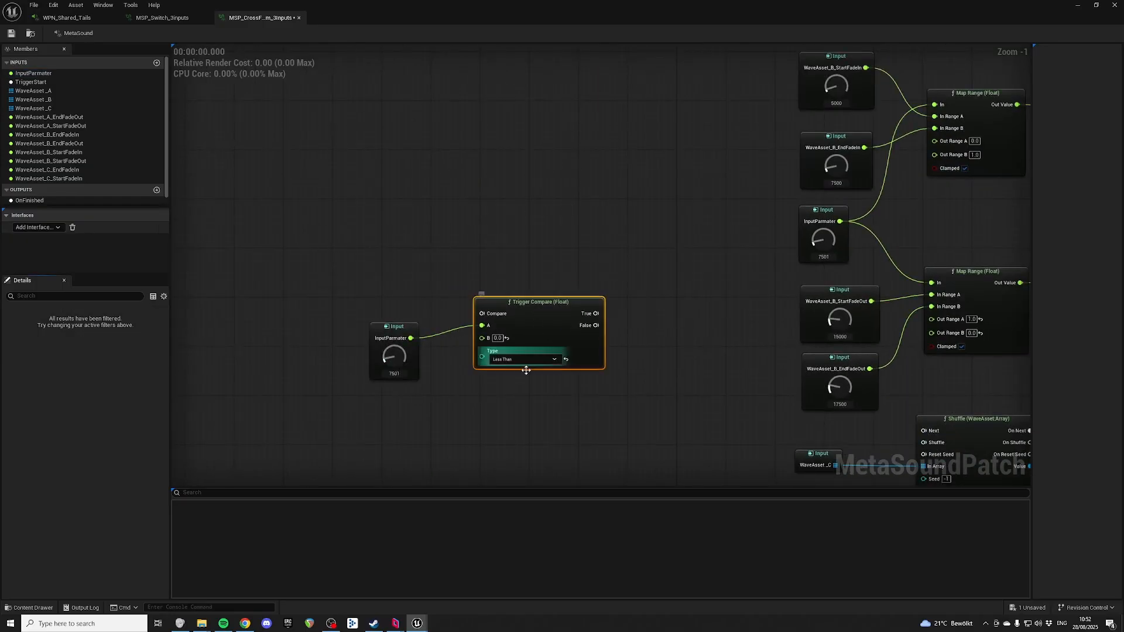
drag(405, 328, 418, 321)
shift+click(552, 326)
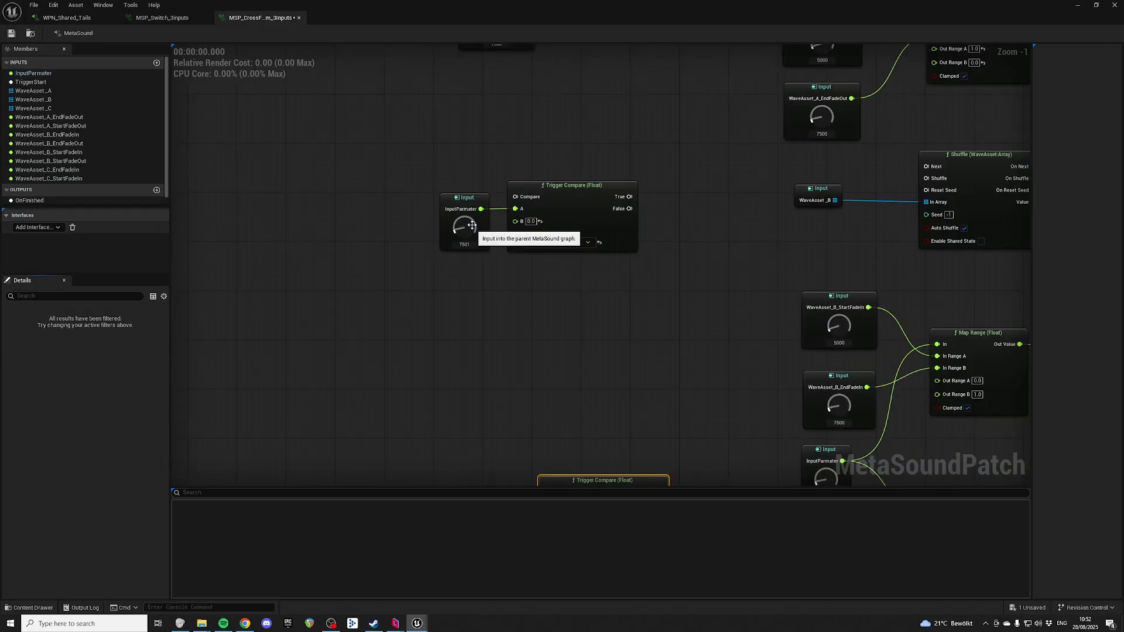
Set the InputParmater default to 0 and move the Greater Than compare farther from its InputParmater node
drag(471, 225, 525, 353)
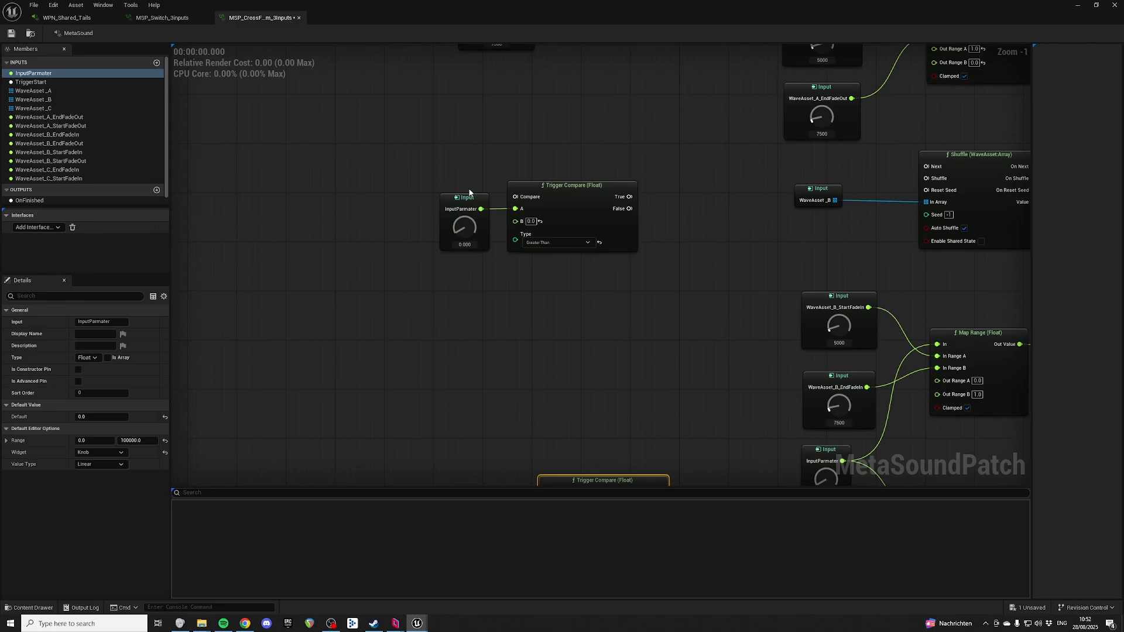
drag(578, 197, 608, 198)
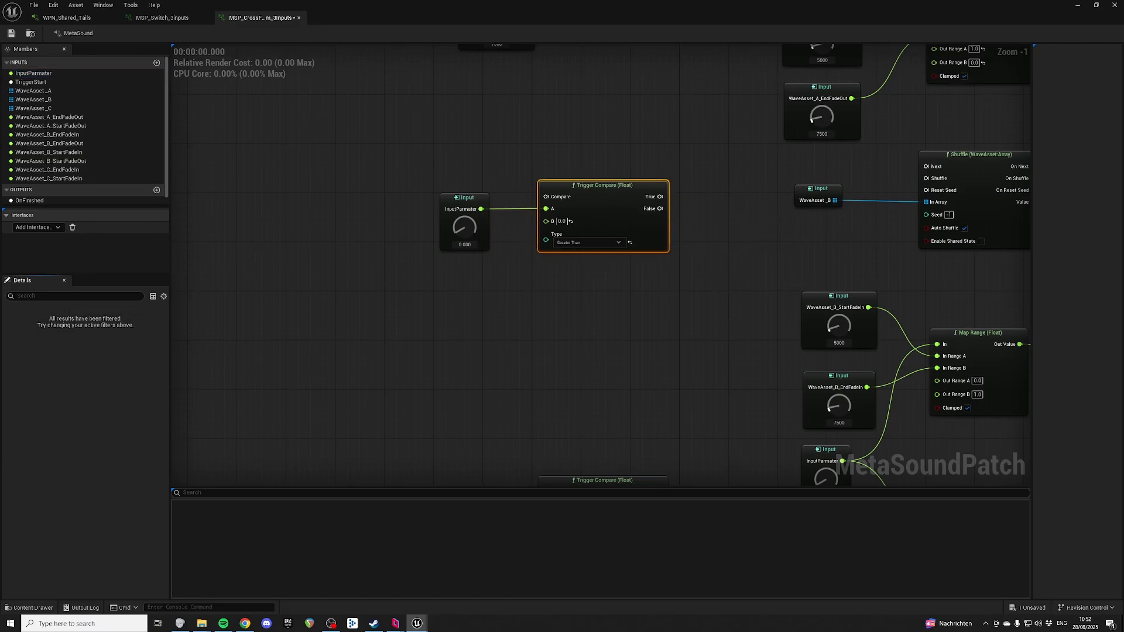
right_drag(769, 249, 755, 228)
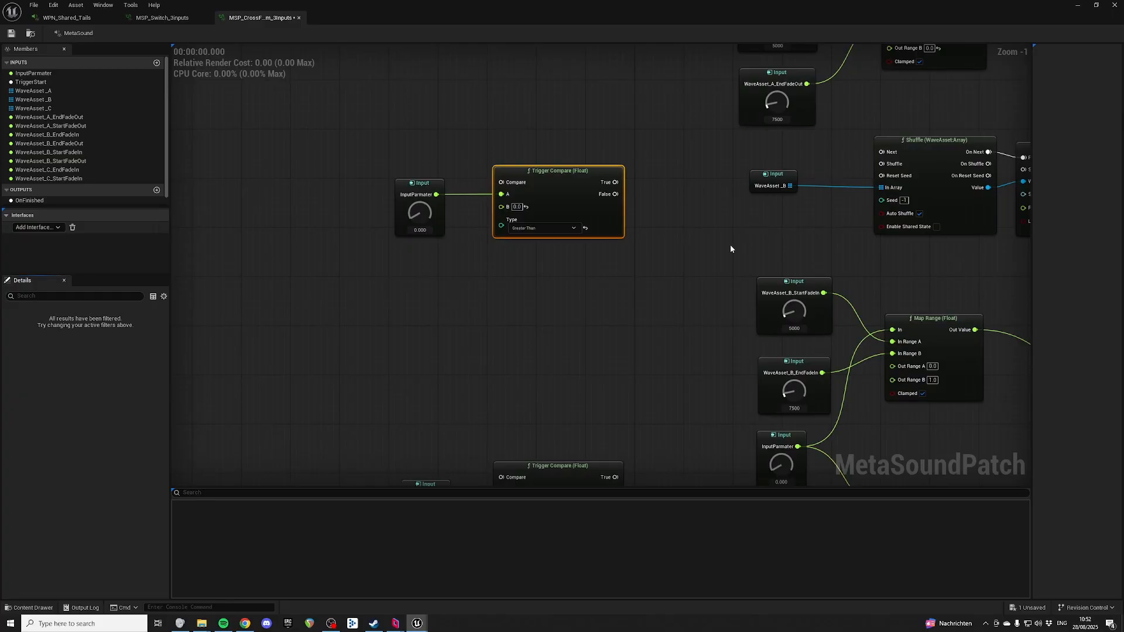
Duplicate the WaveAsset_B_StartFadeIn input and place the copy below the Greater Than compare's InputParmater
click(787, 290)
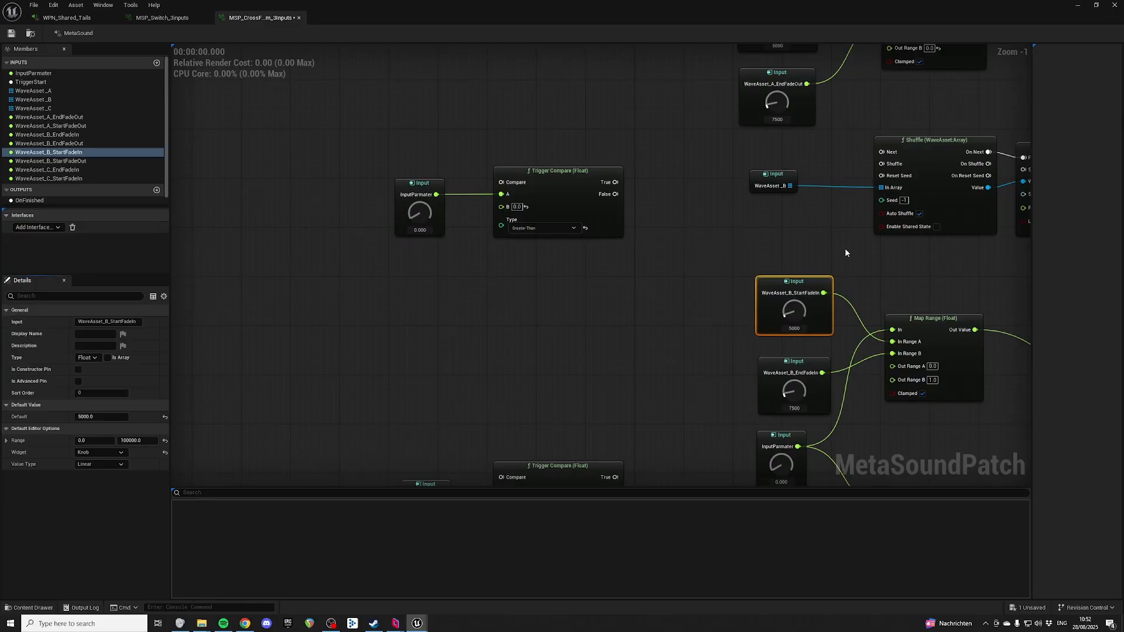
key(ctrl+v)
drag(475, 275, 463, 281)
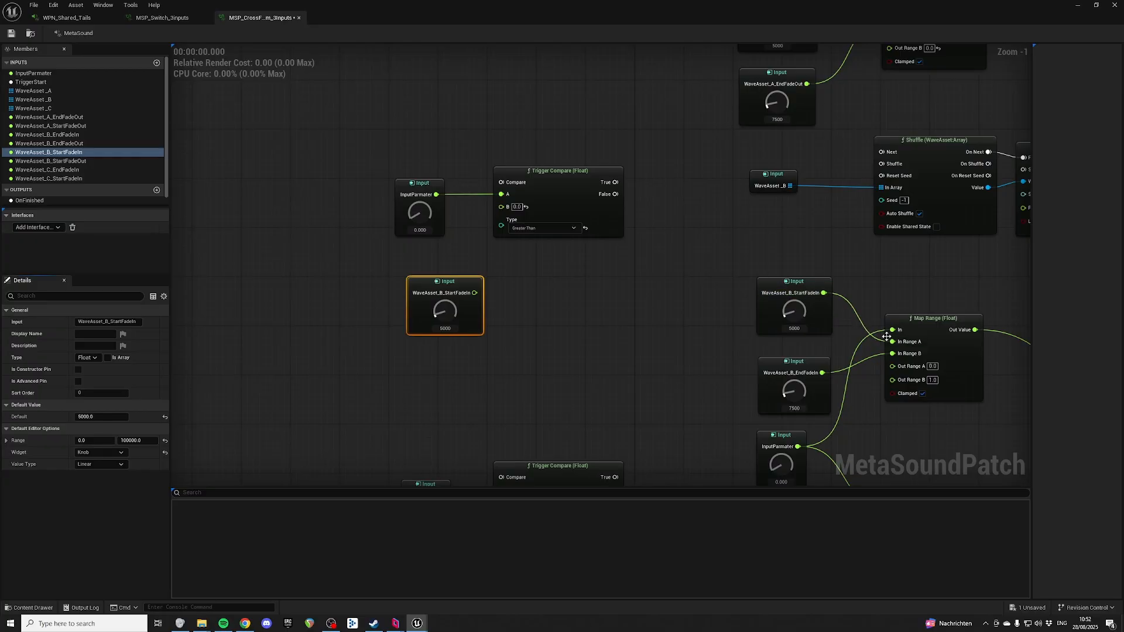
right_drag(848, 250, 772, 251)
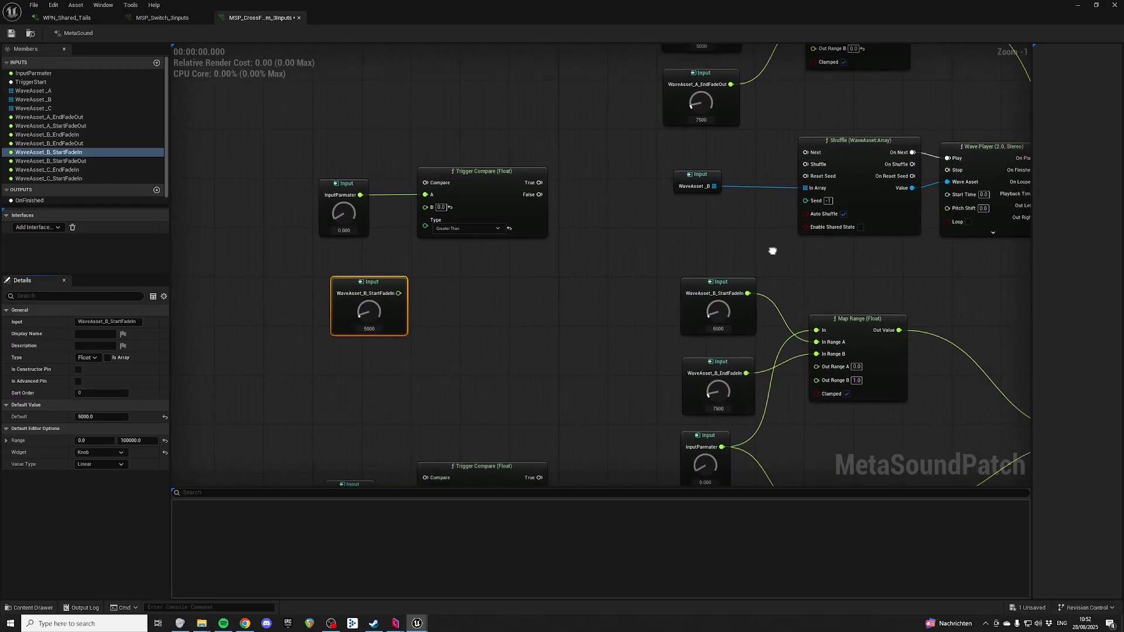
right_drag(519, 183, 548, 296)
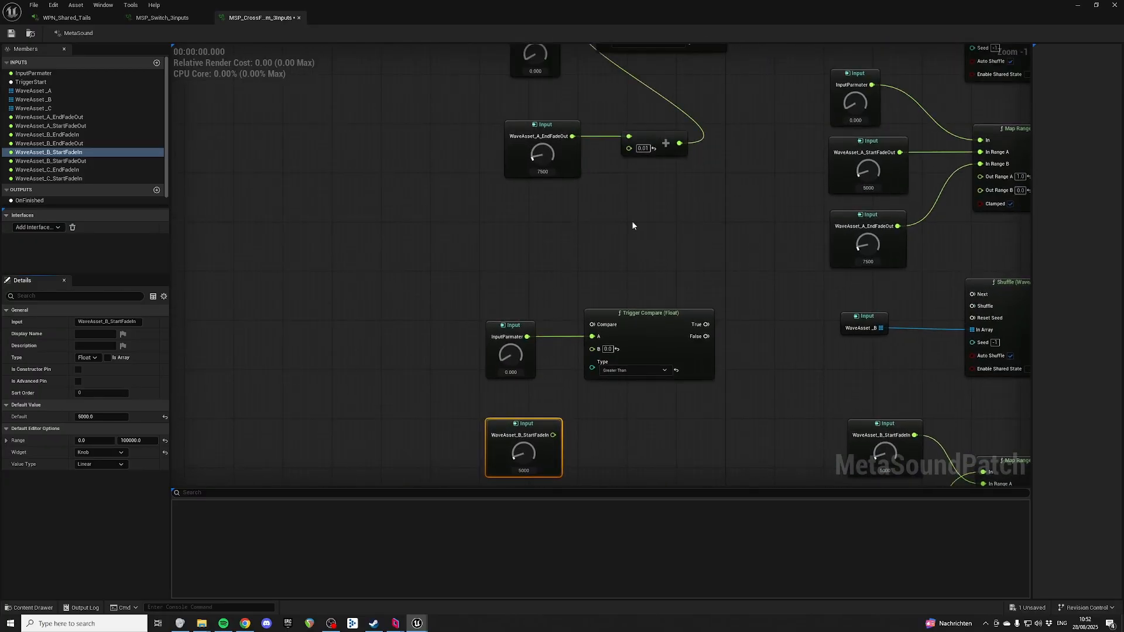
drag(633, 221, 678, 147)
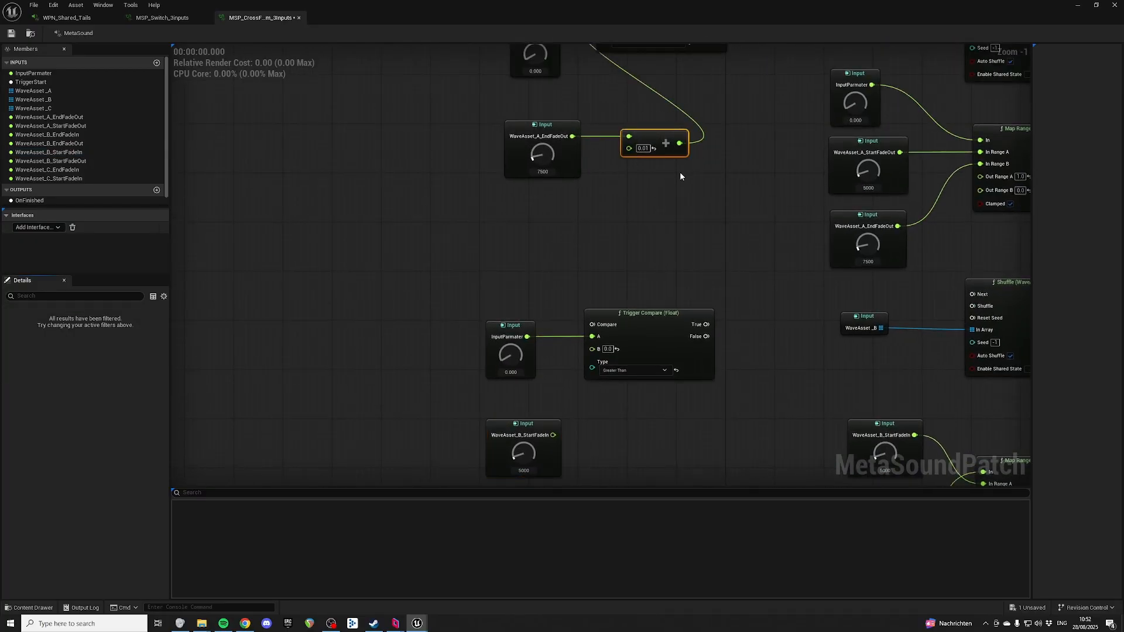
key(ctrl+v)
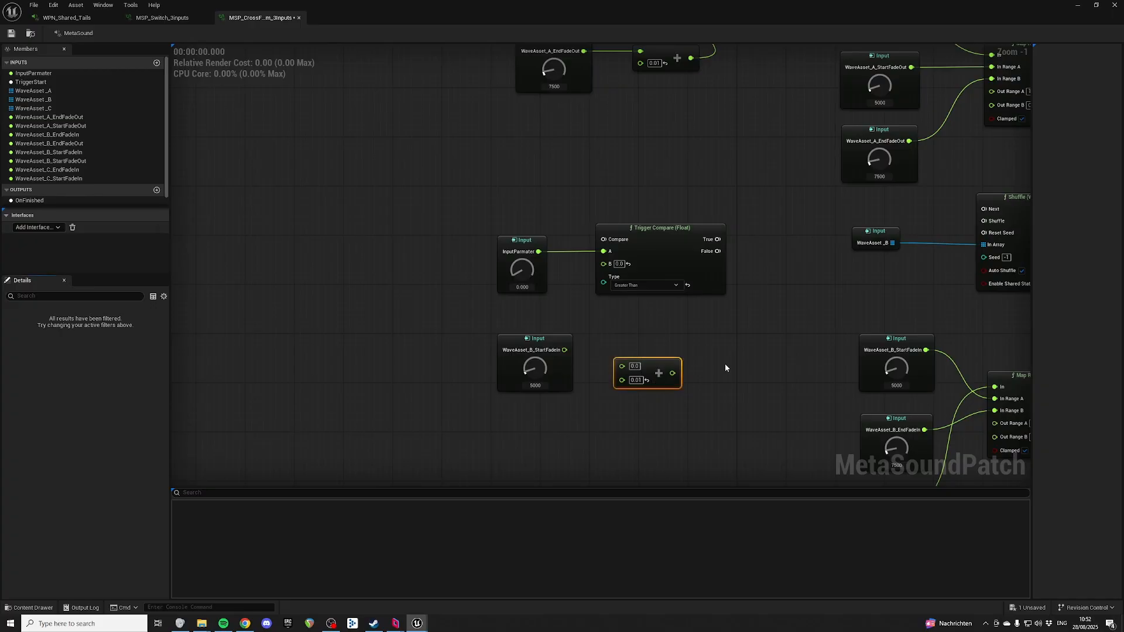
key(Delete)
Add a Subtract (Float) node fed by the copied WaveAsset_B_StartFadeIn and set its subtracted value to 0.01
scroll(717, 353, down, 1)
right_click(691, 343)
text(-)
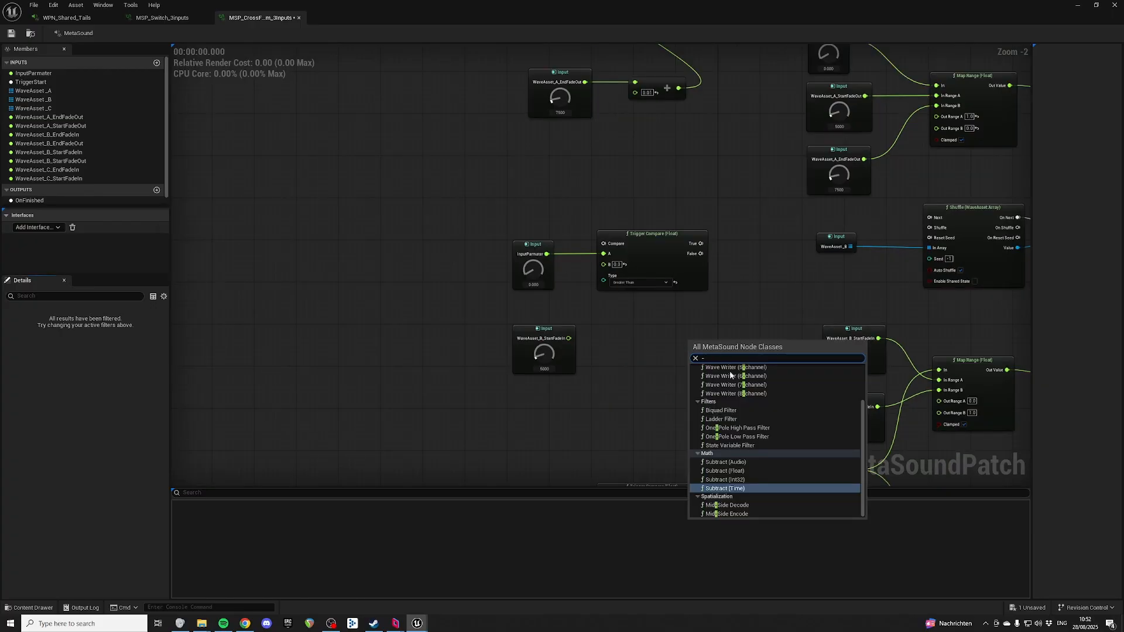
click(744, 471)
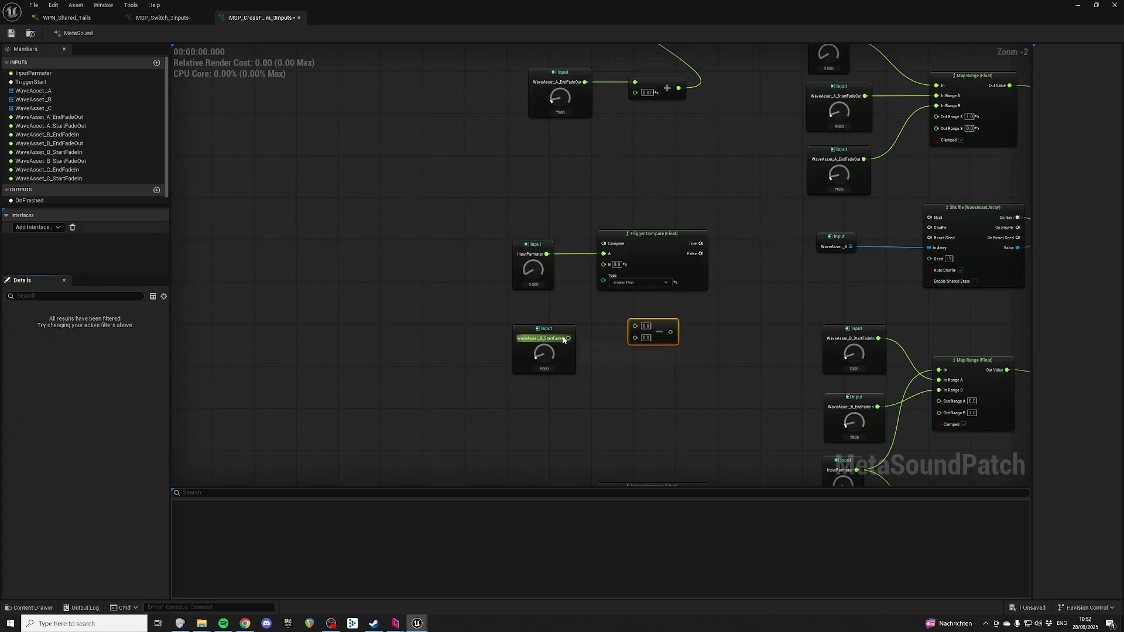
drag(568, 338, 654, 348)
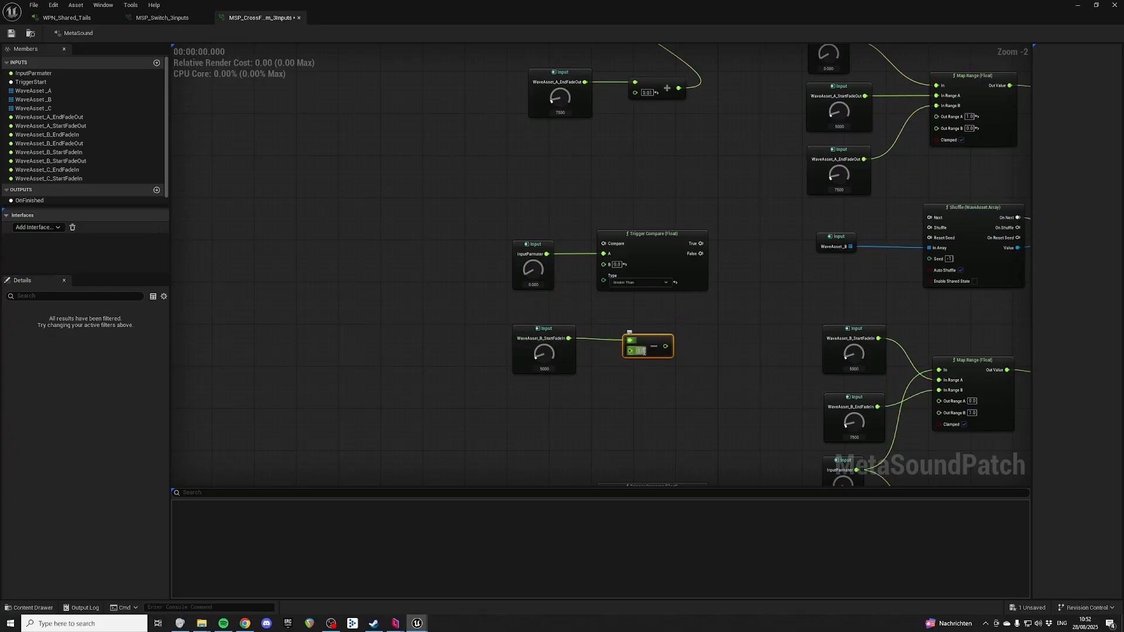
click(642, 350)
text(0.01)
Align WaveAsset_B_StartFadeIn with the Subtract node and connect the Subtract output to B on the Greater Than compare
drag(551, 388, 688, 321)
key(q)
scroll(705, 303, up, 2)
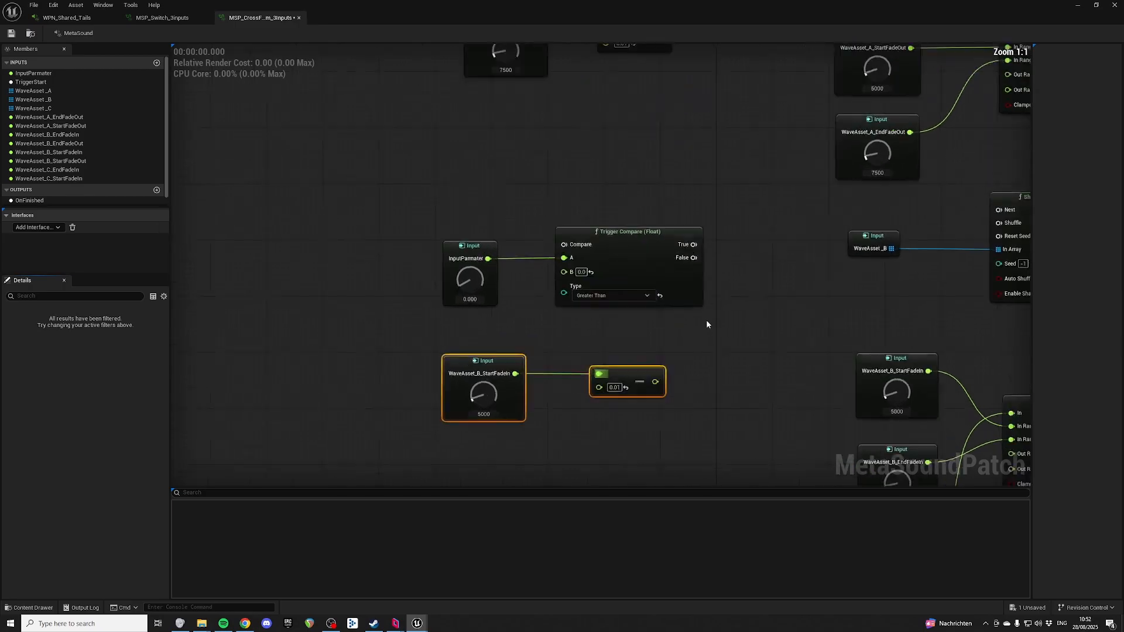
click(696, 268)
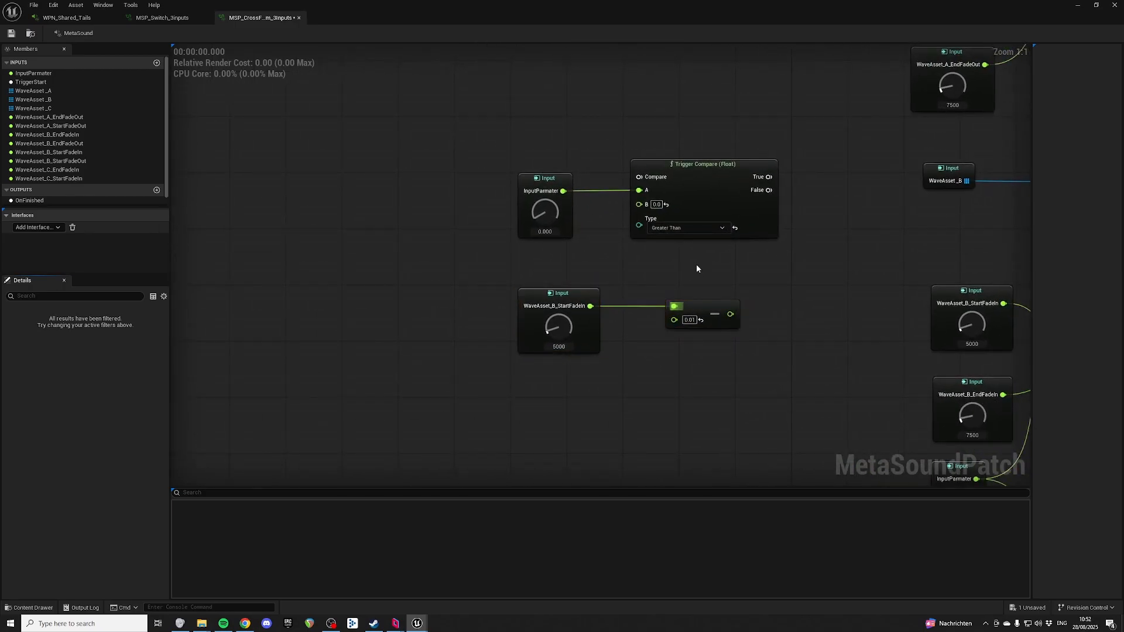
drag(730, 314, 639, 203)
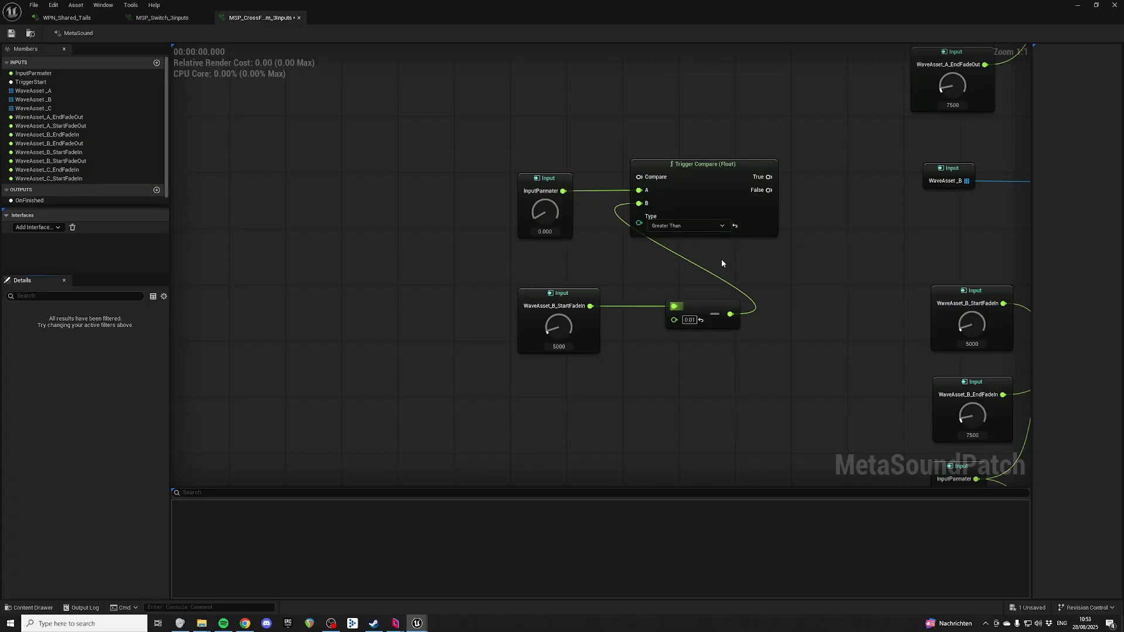
Examine the WaveAsset_B start condition against the WaveAsset_A start logic and the WaveAsset_B_StartFadeIn threshold
mouse_move(671, 120)
right_down()
mouse_move(715, 183)
mouse_move(723, 338)
mouse_move(652, 129)
right_up()
right_drag(882, 326, 717, 287)
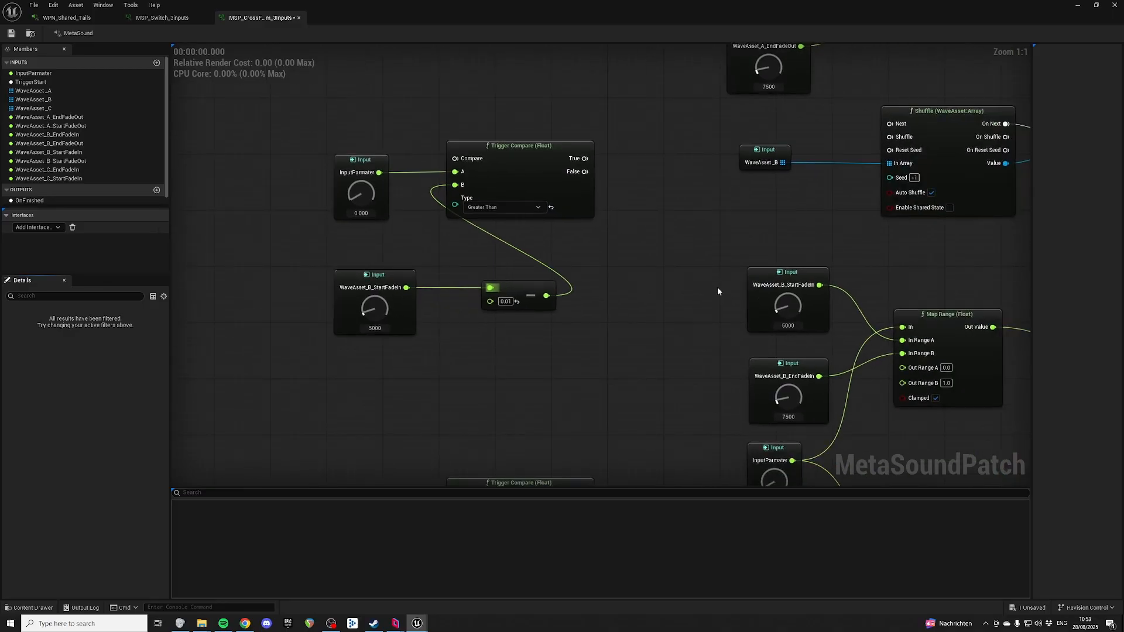
drag(690, 296, 773, 300)
right_drag(670, 233, 780, 262)
right_drag(558, 99, 633, 320)
drag(492, 252, 608, 202)
right_drag(595, 241, 537, 195)
scroll(551, 241, down, 2)
right_drag(658, 348, 610, 265)
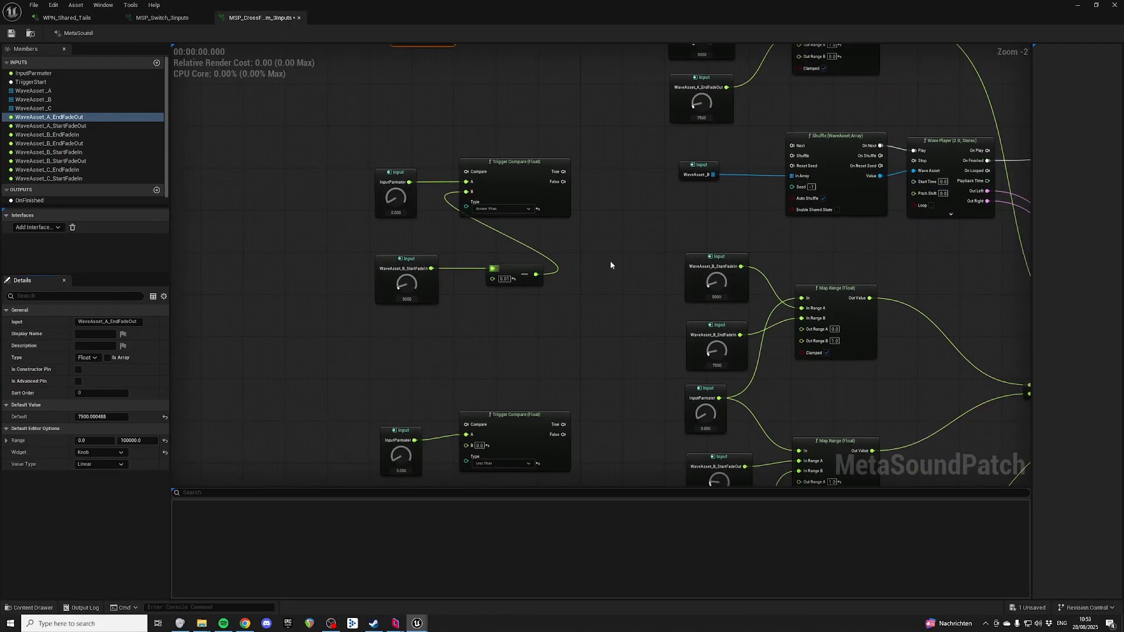
drag(700, 343, 721, 364)
drag(472, 328, 416, 282)
drag(679, 274, 692, 261)
scroll(632, 221, up, 2)
right_drag(631, 221, 775, 249)
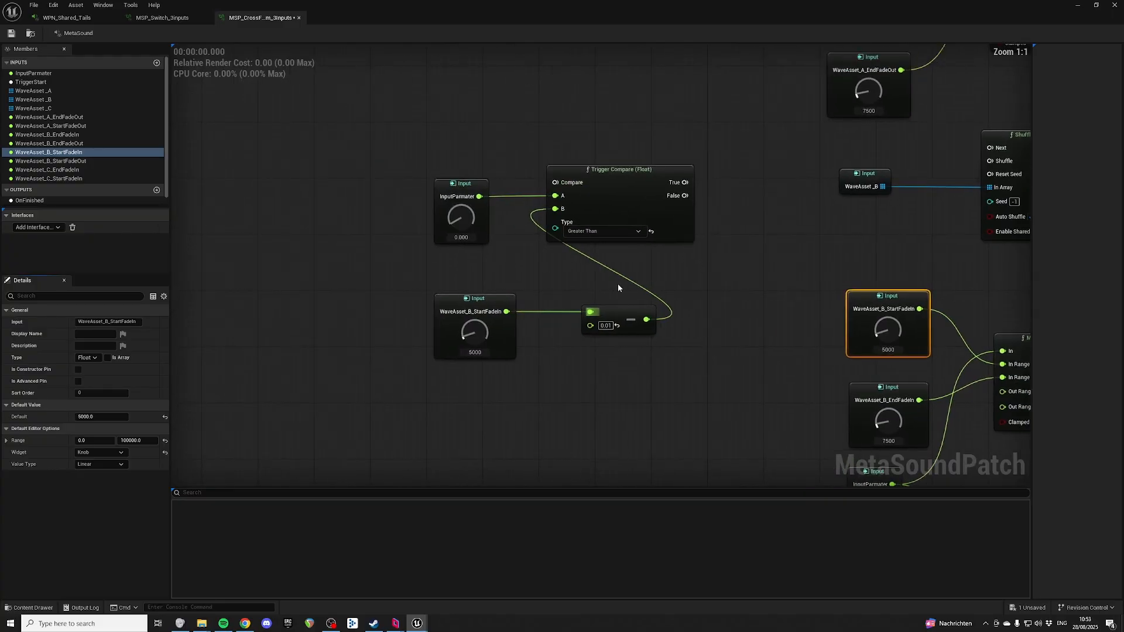
drag(619, 357, 590, 299)
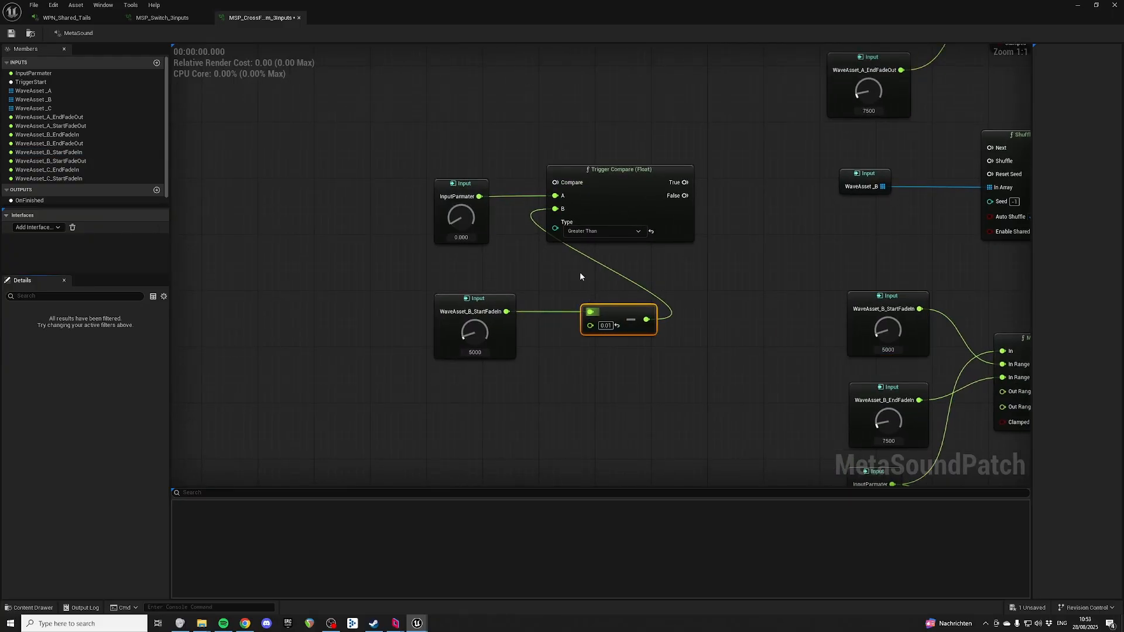
Reposition the two WaveAsset_B compare groups and connect the Greater Than compare's True output to Compare on the Less Than compare
right_drag(617, 273, 510, 254)
right_drag(571, 232, 571, 193)
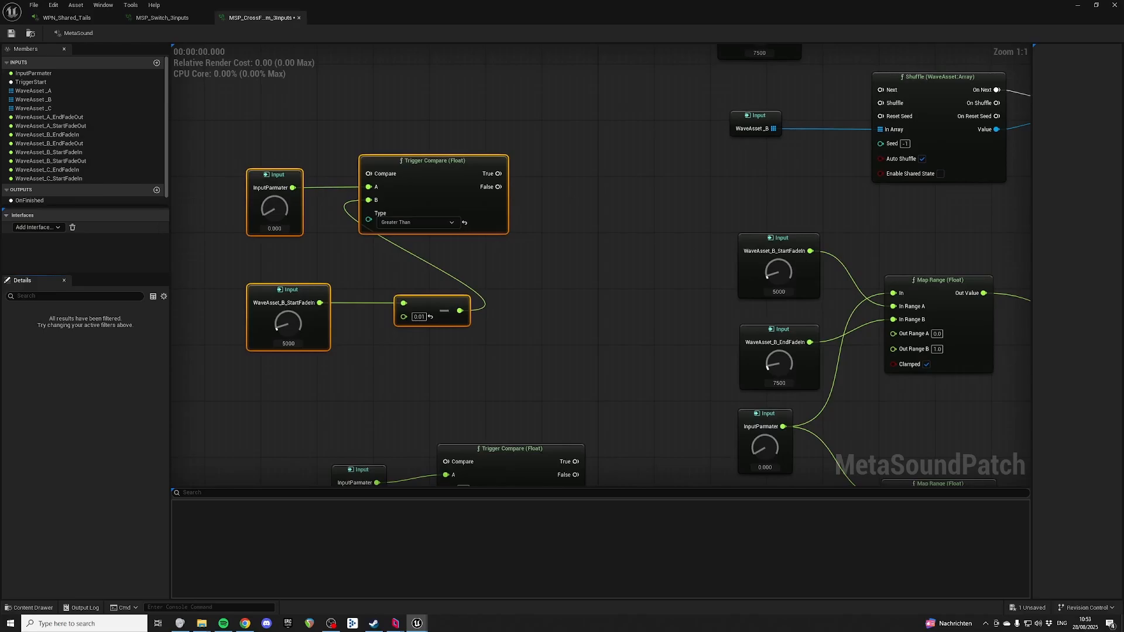
right_drag(521, 263, 558, 156)
mouse_move(518, 135)
mouse_down()
mouse_move(664, 262)
mouse_move(468, 398)
mouse_move(467, 416)
mouse_move(522, 134)
mouse_up()
click(502, 373)
right_drag(527, 136, 610, 117)
drag(348, 107, 577, 316)
drag(557, 106, 616, 127)
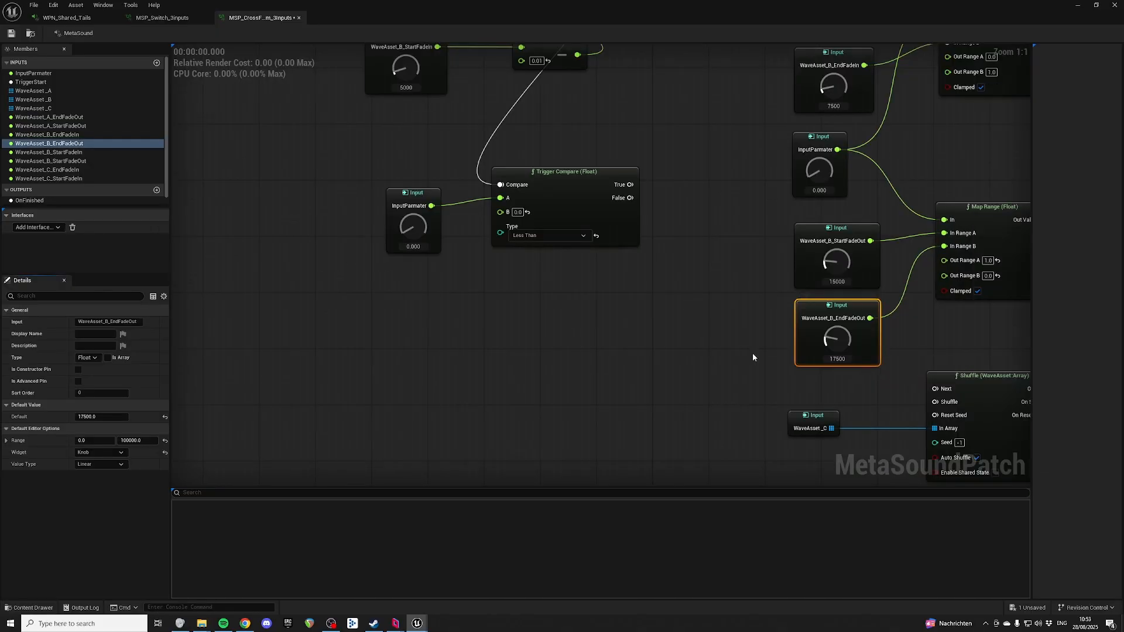
Duplicate WaveAsset_B_EndFadeOut below the lower Trigger Compare, connect it to B and keep the type as Less Than
click(573, 346)
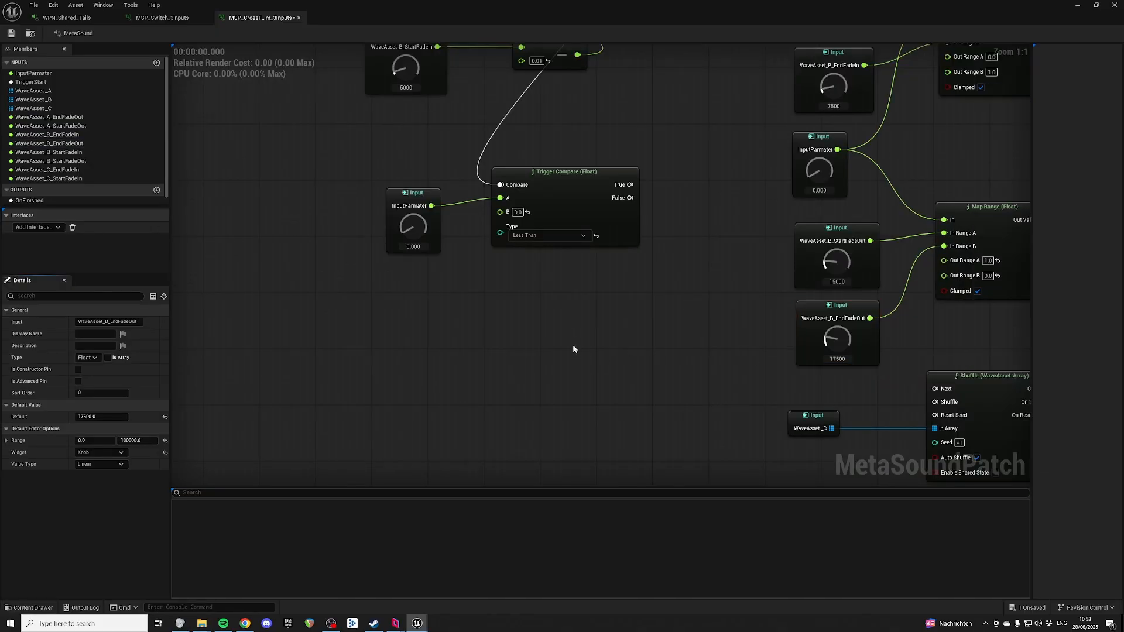
key(ctrl+v)
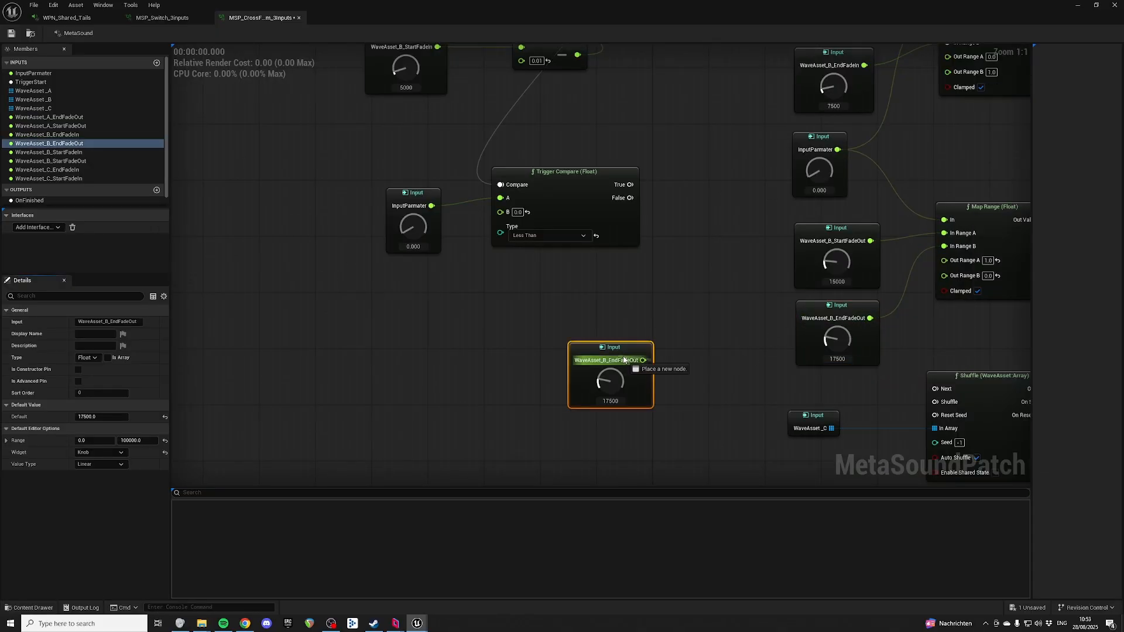
drag(632, 351, 500, 212)
drag(459, 311, 431, 276)
click(565, 234)
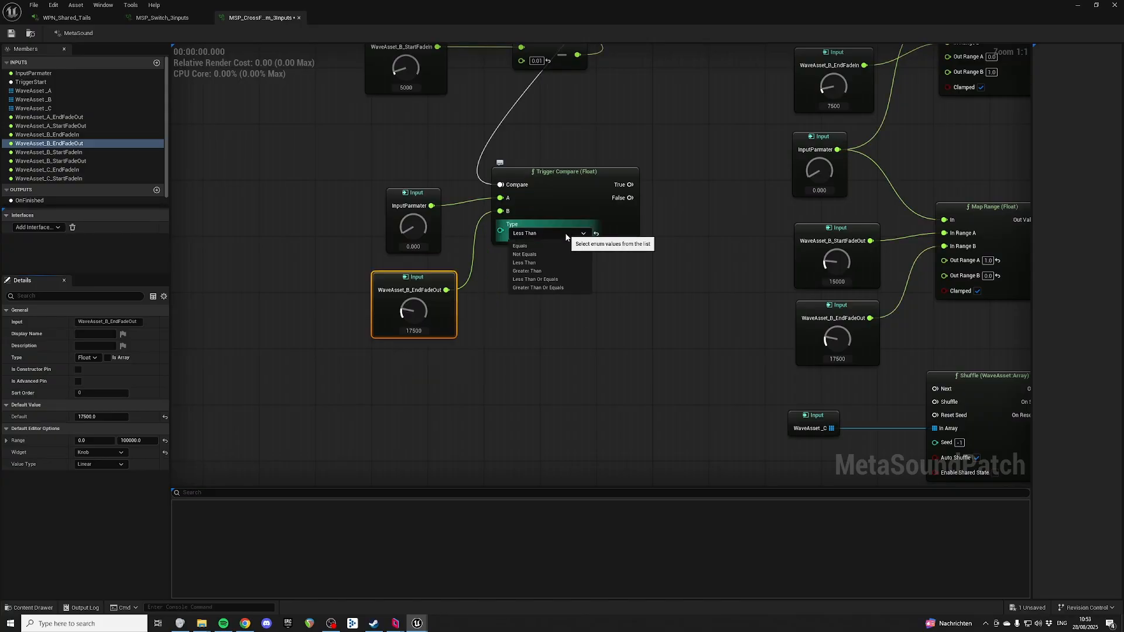
click(541, 263)
Copy the 0.01 Add node from WaveAsset_A's start logic and wire it between WaveAsset_B_EndFadeOut and B on the Less Than compare
right_drag(581, 145, 581, 454)
right_drag(552, 138, 607, 486)
click(660, 293)
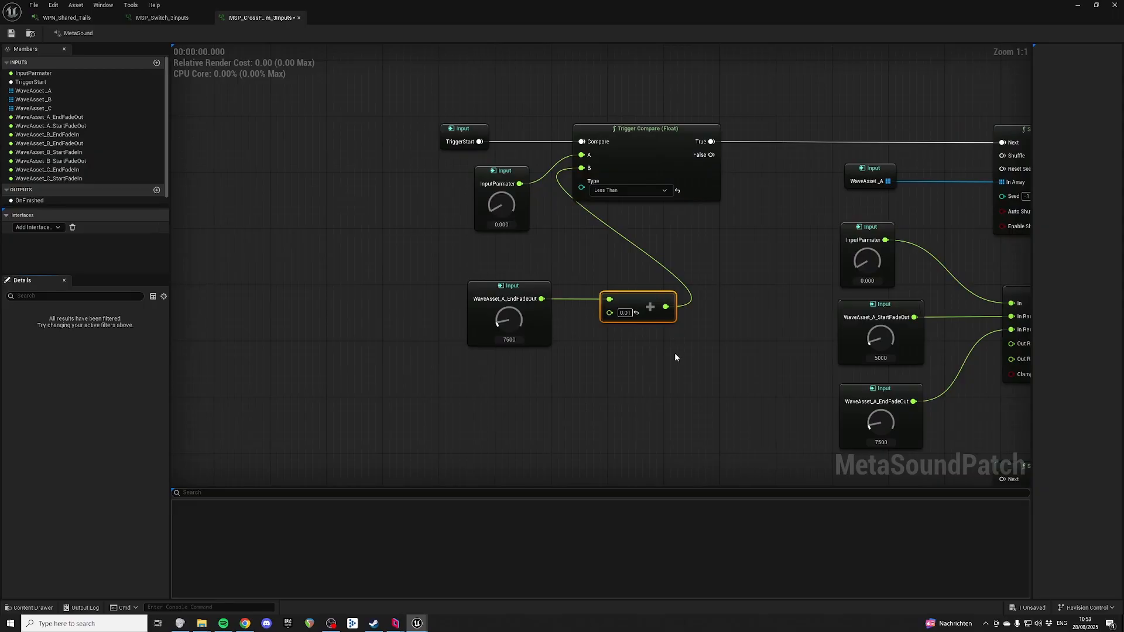
right_drag(674, 353, 655, 147)
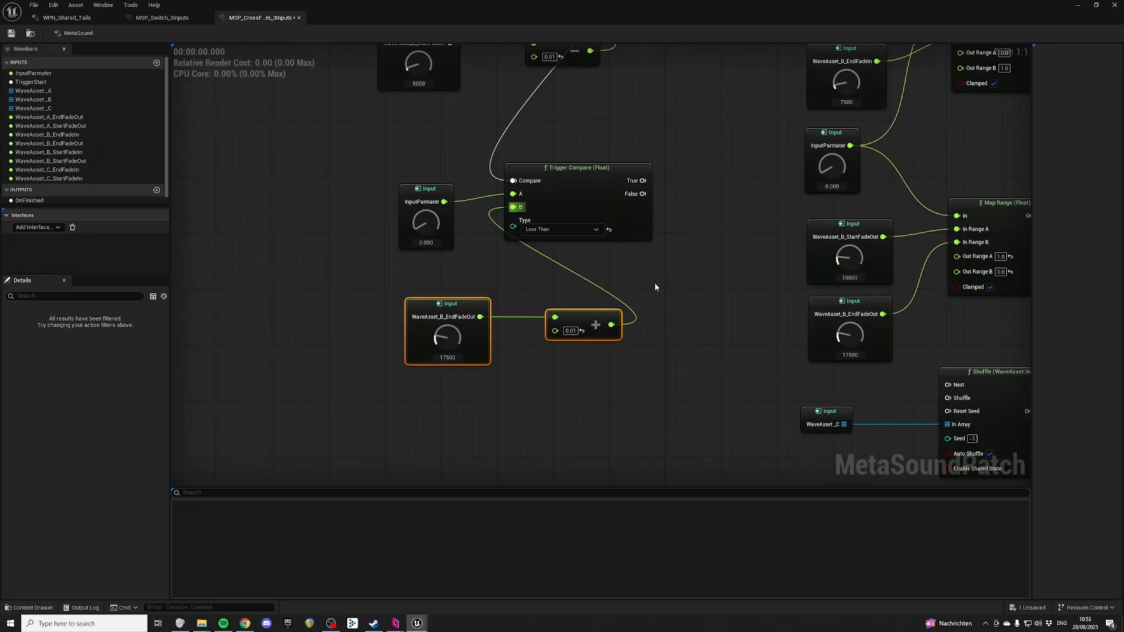
right_drag(586, 312, 609, 322)
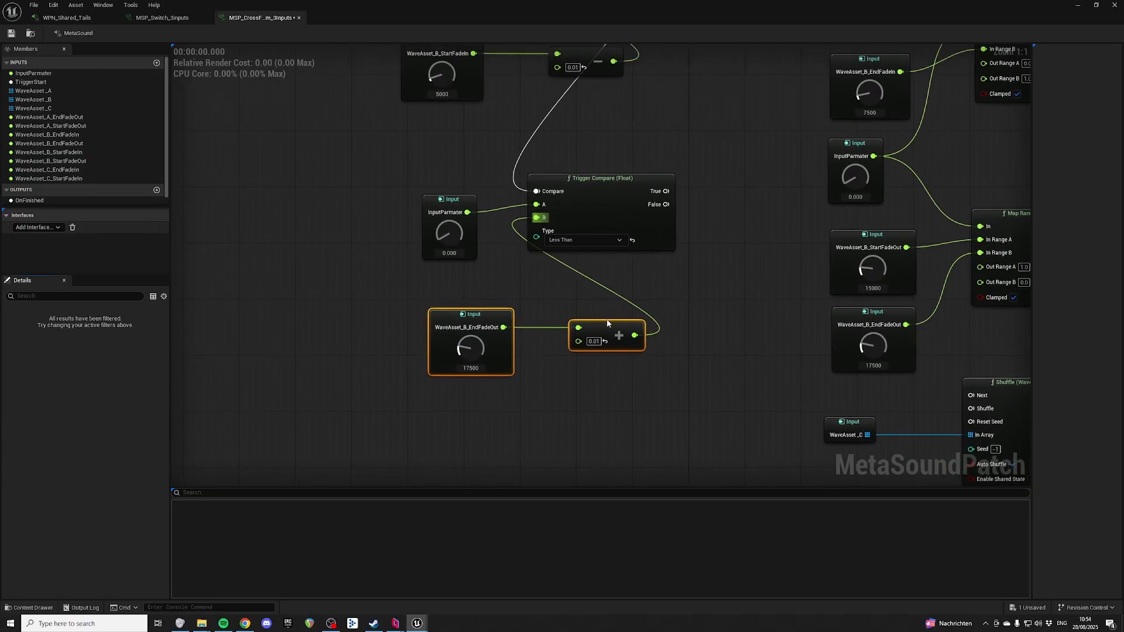
drag(608, 322, 580, 293)
right_drag(729, 197, 564, 314)
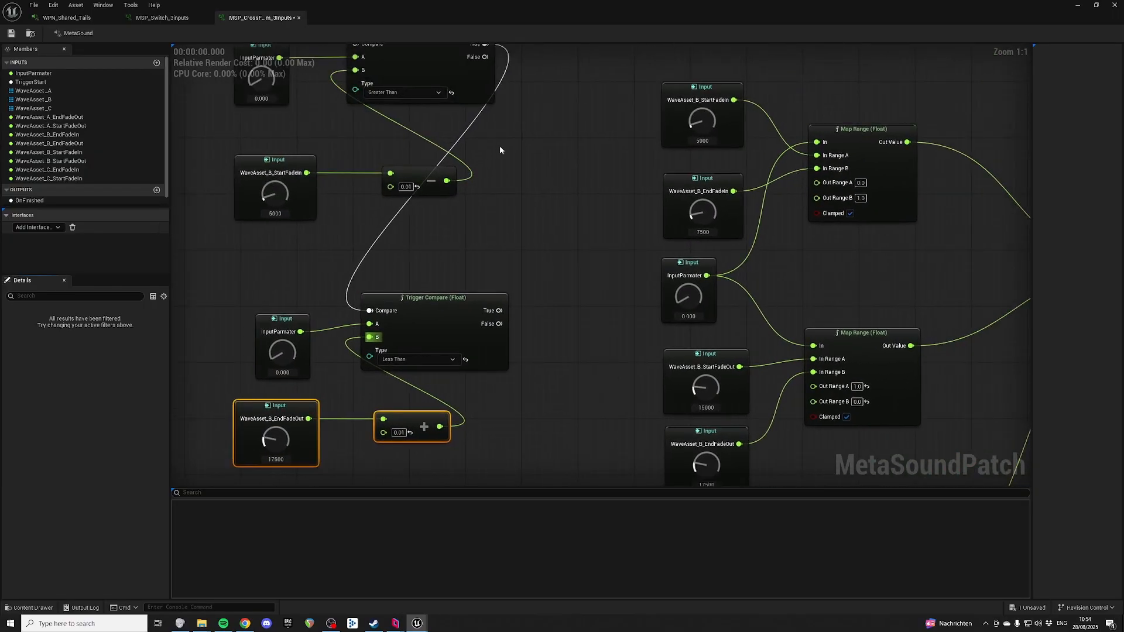
Move the WaveAsset_B_StartFadeIn input and its subtract node up, directly beneath the Greater Than Trigger Compare's InputParmater node
right_drag(500, 150, 450, 191)
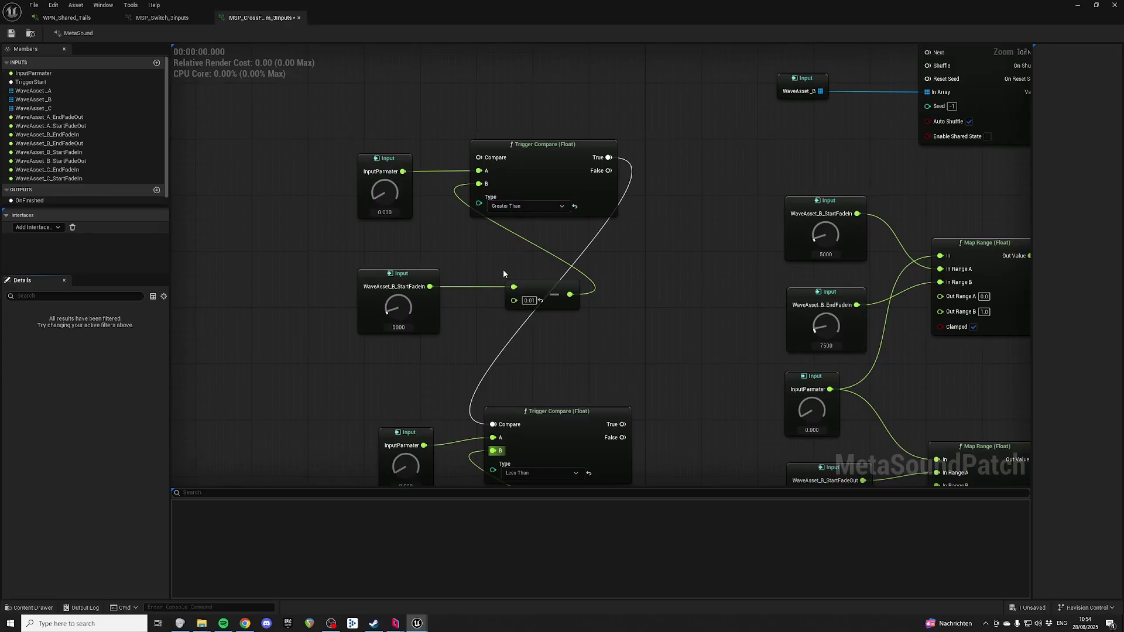
drag(410, 246, 513, 241)
click(440, 232)
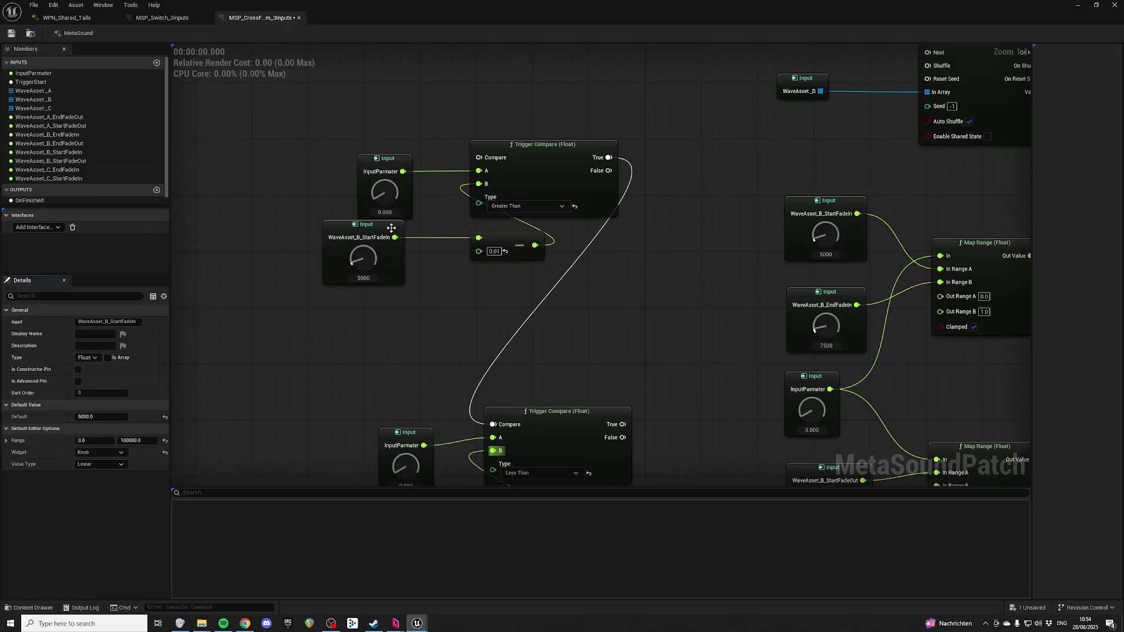
drag(391, 228, 413, 239)
drag(505, 235, 504, 250)
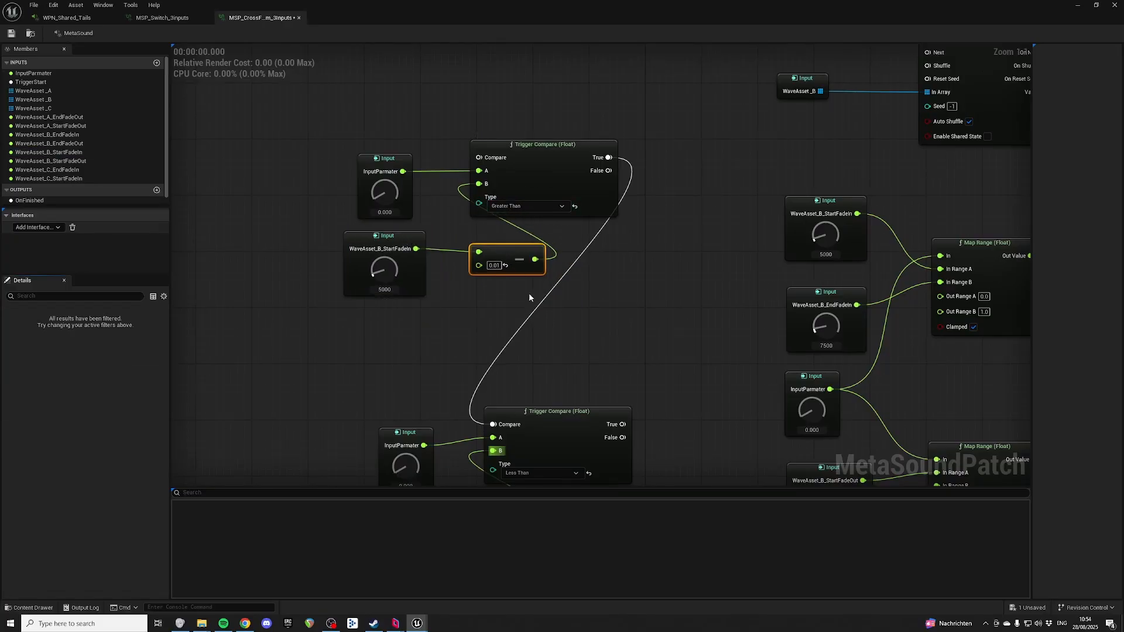
Align the InputParmater node with the A input of the Less Than Trigger Compare in the WaveAsset_B branch
right_drag(529, 298, 614, 47)
right_drag(1024, 336, 898, 334)
drag(891, 329, 746, 335)
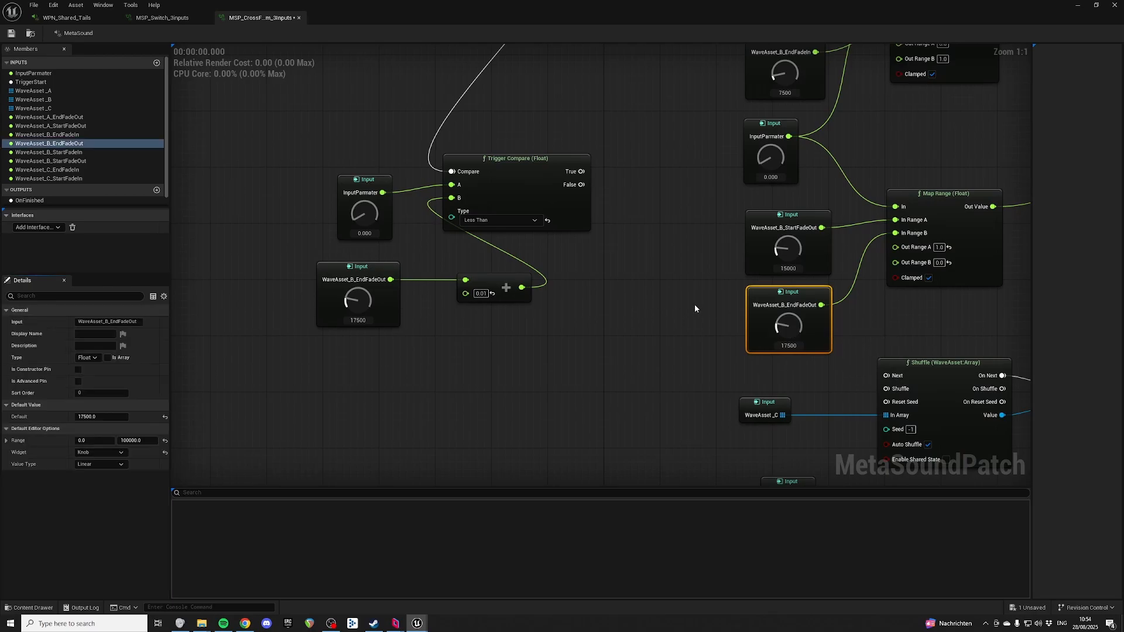
right_drag(507, 194, 522, 263)
drag(366, 248, 366, 240)
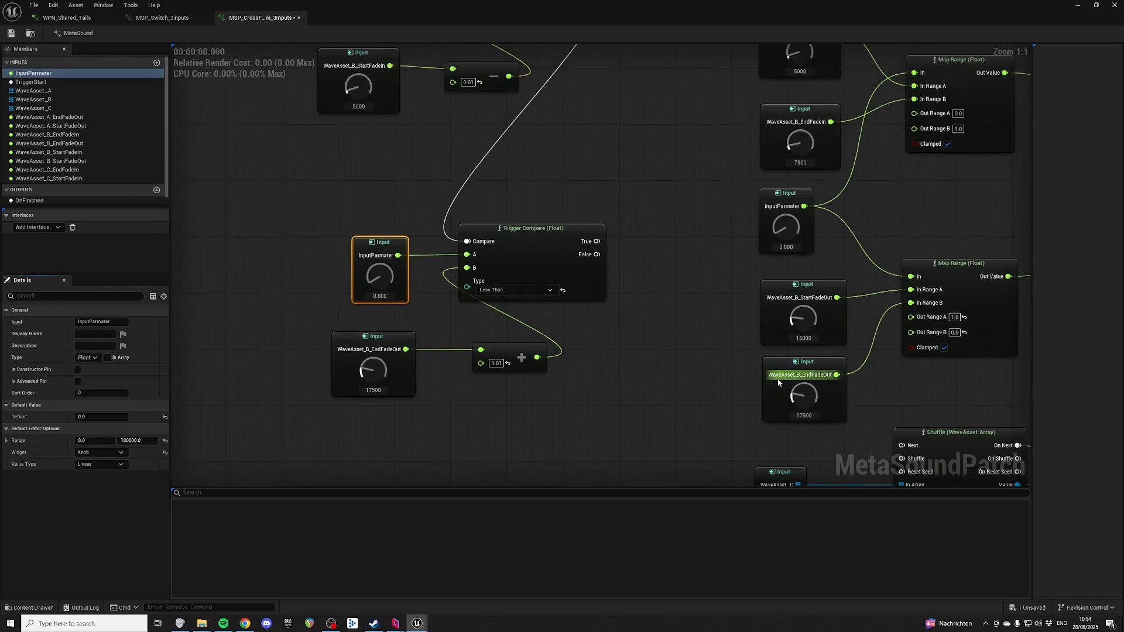
click(690, 352)
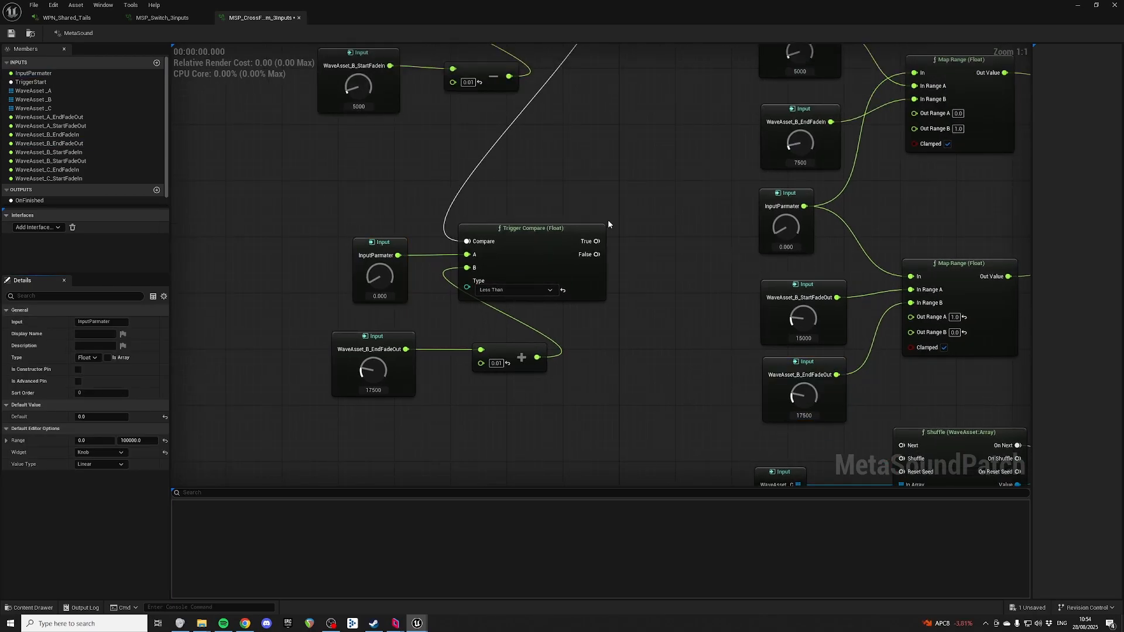
Connect the True output of the WaveAsset_B Less Than Trigger Compare to the Next input of the WaveAsset_B Shuffle node
right_drag(608, 224, 346, 339)
drag(338, 389, 643, 133)
right_drag(425, 332, 719, 190)
Move the Less Than compare and its InputParmater up toward the Greater Than group, and bring WaveAsset_B_EndFadeOut and the add node beneath them
drag(271, 201, 593, 242)
right_drag(540, 317, 546, 182)
drag(350, 364, 645, 346)
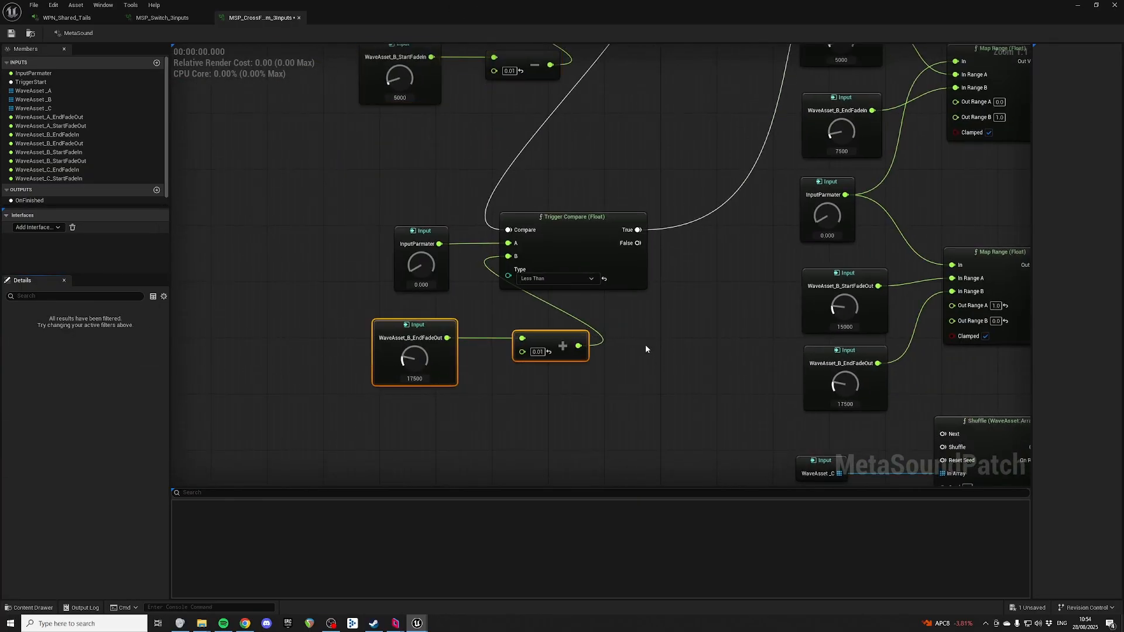
right_drag(533, 197, 533, 253)
drag(362, 328, 586, 206)
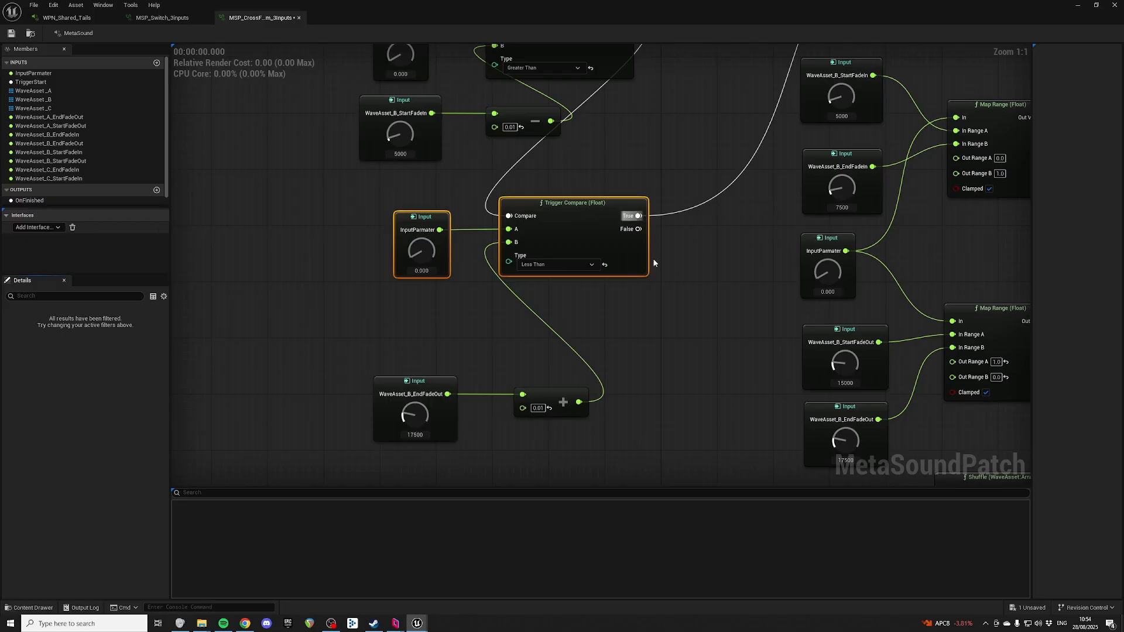
drag(647, 371, 339, 446)
drag(442, 384, 450, 325)
Copy the WaveAsset_A branch's TriggerStart, InputParmater and Less Than Trigger Compare nodes into the free area beside the WaveAsset_C branch
right_drag(698, 109, 638, 245)
right_drag(668, 202, 660, 130)
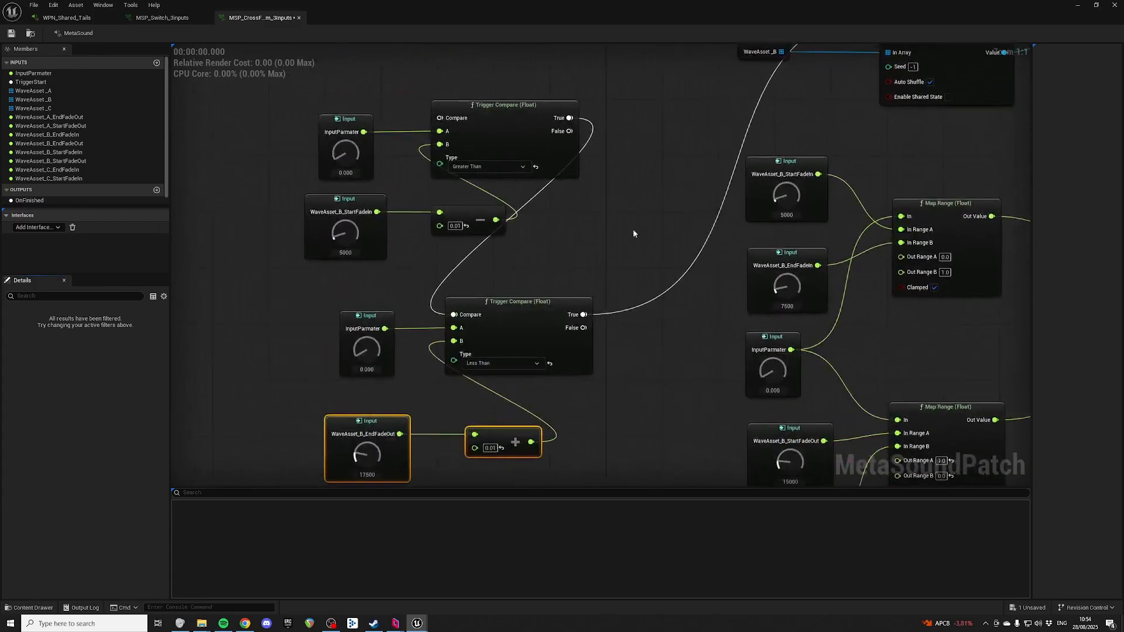
scroll(633, 230, down, 3)
right_drag(633, 230, 667, 347)
right_drag(648, 199, 653, 370)
drag(413, 91, 639, 298)
drag(456, 149, 603, 190)
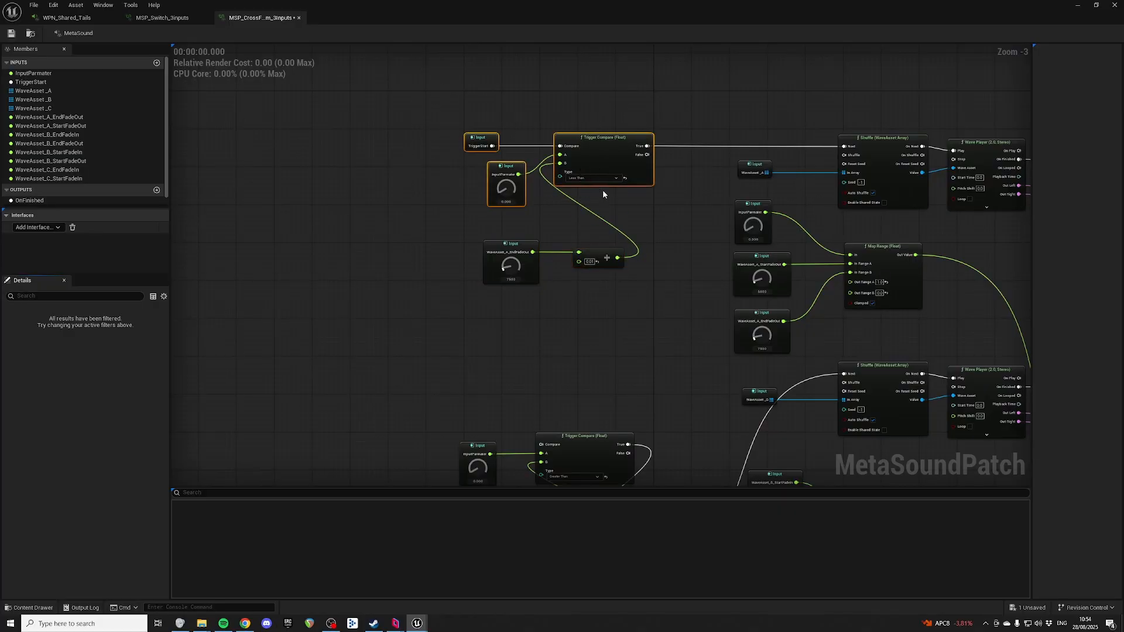
right_drag(601, 189, 583, 47)
right_drag(607, 238, 657, 75)
Copy the 0.01 subtract node from the WaveAsset_B branch to below the WaveAsset_C Trigger Compare
drag(657, 75, 615, 104)
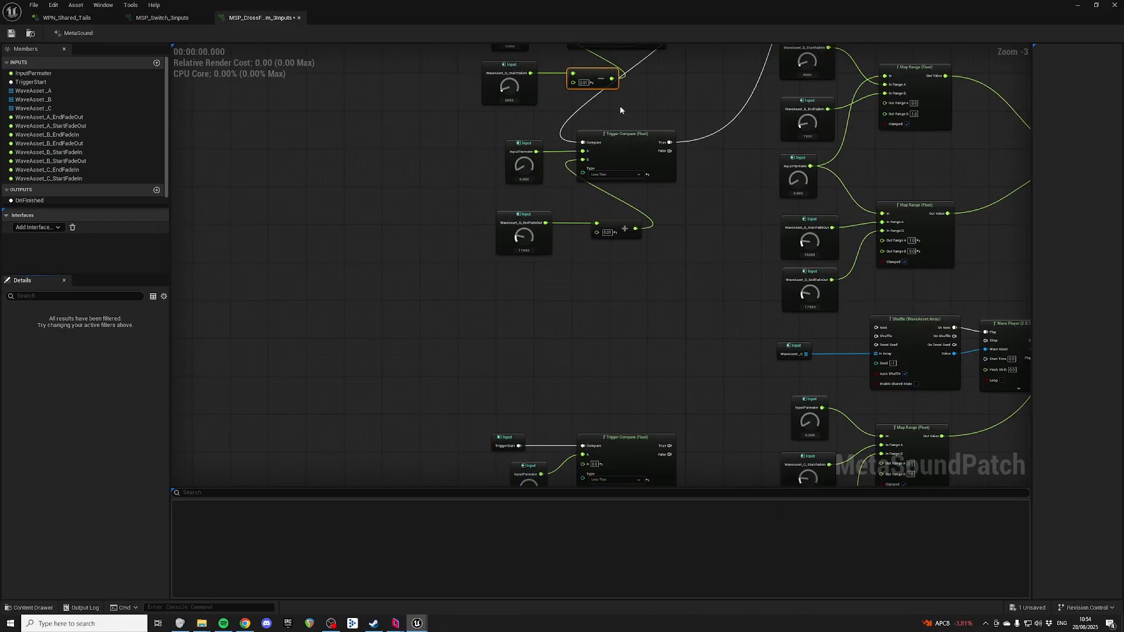
right_drag(654, 311, 630, 110)
key(ctrl+v)
scroll(688, 250, up, 3)
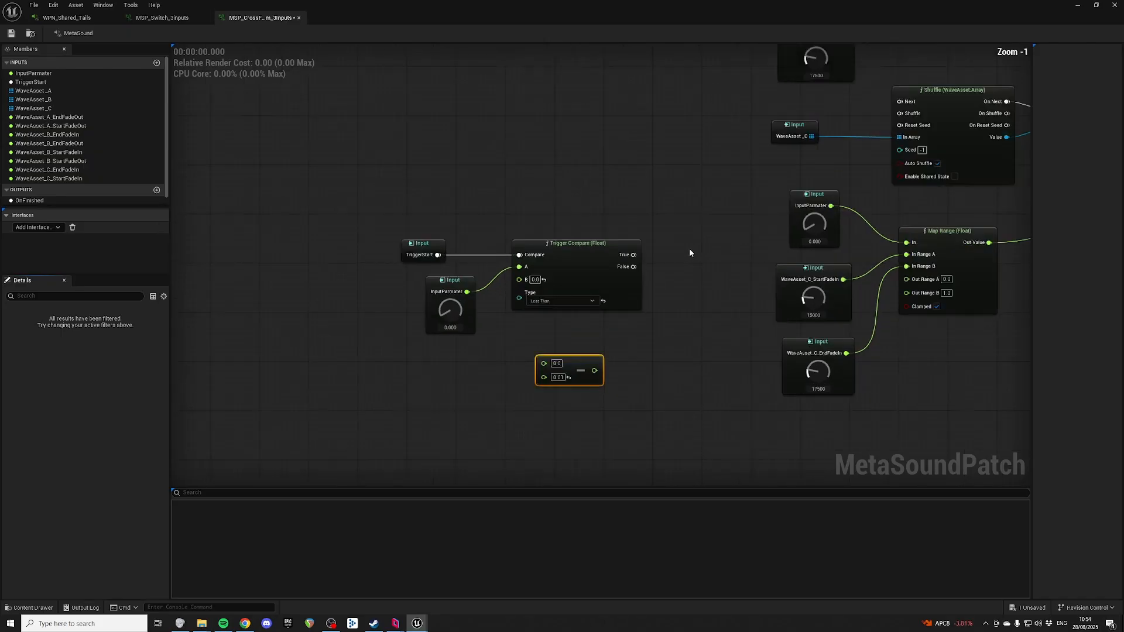
Duplicate the WaveAsset_C_StartFadeIn input next to the copied subtract node
drag(698, 252, 760, 272)
click(826, 299)
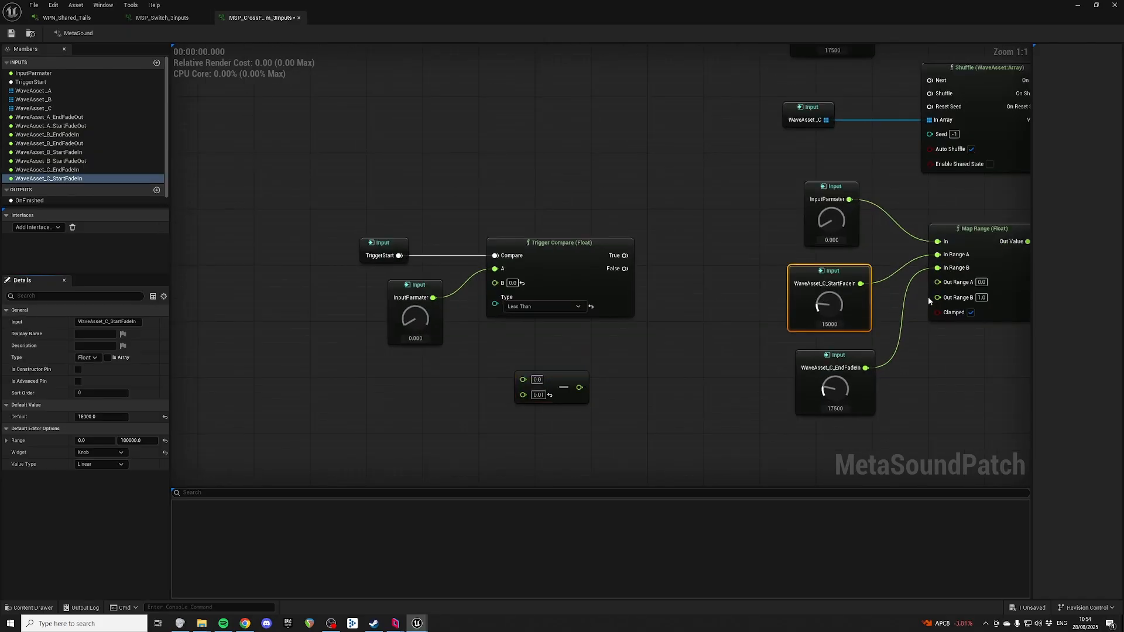
right_drag(440, 381, 487, 360)
click(434, 384)
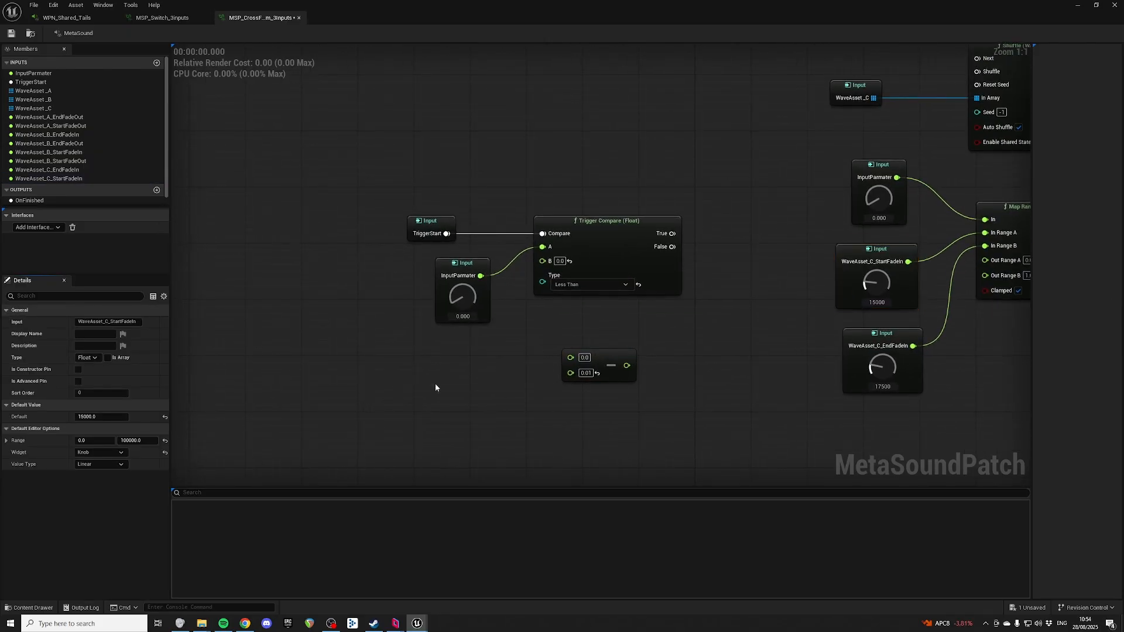
key(ctrl+v)
Wire WaveAsset_C_StartFadeIn through subtract, Trigger Compare's B and True to the WaveAsset_C Shuffle's Next, and move the group level with the Shuffle
drag(466, 402, 542, 261)
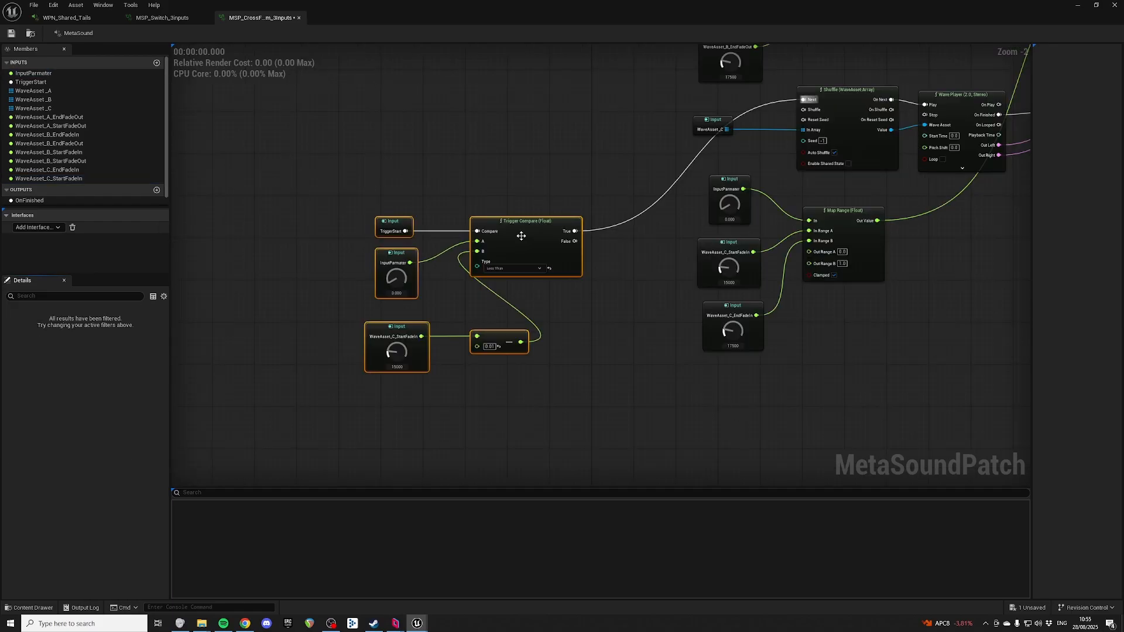
drag(521, 237, 579, 107)
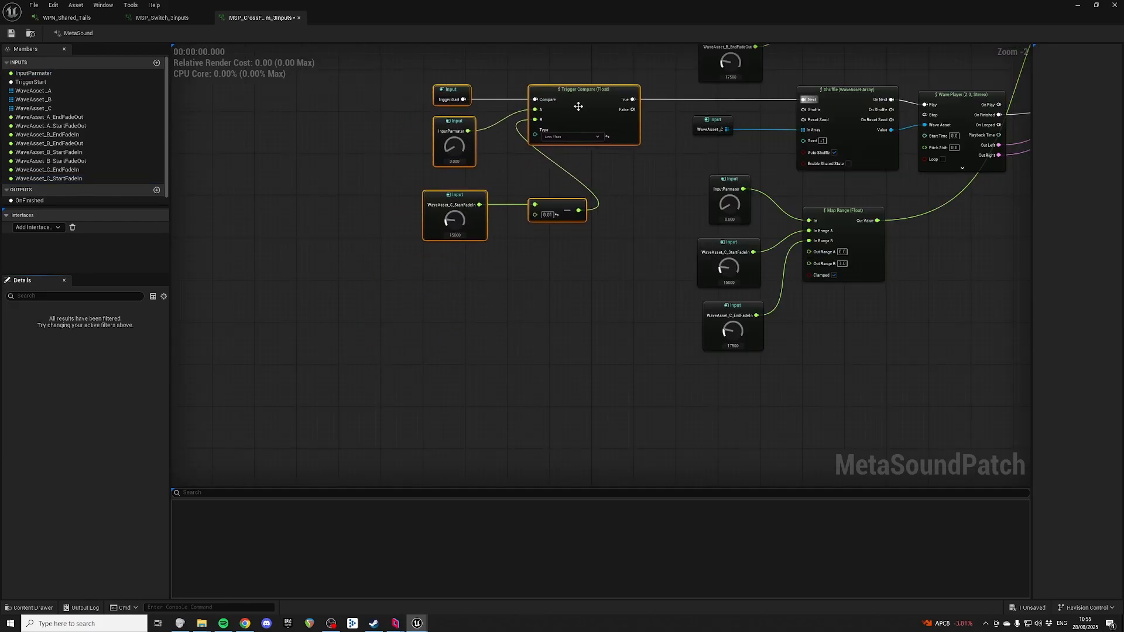
Shift the WaveAsset_B compare group slightly upward and the WaveAsset_C compare group farther away from its Shuffle node
right_drag(578, 107, 564, 301)
scroll(504, 299, down, 2)
right_drag(535, 181, 511, 335)
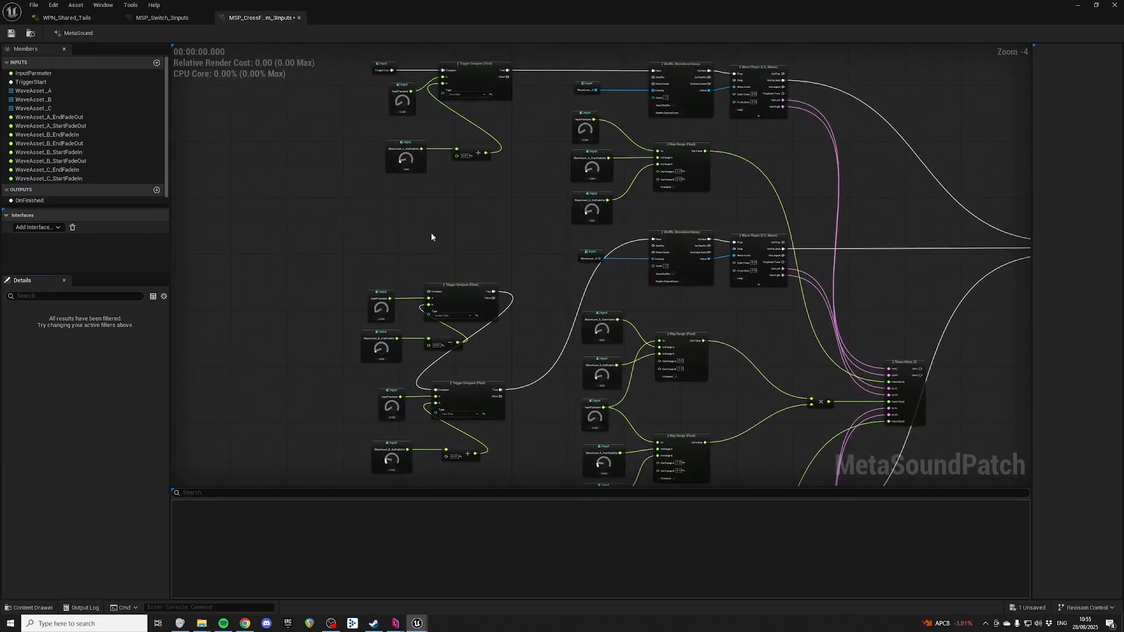
right_drag(486, 242, 595, 261)
drag(395, 300, 614, 429)
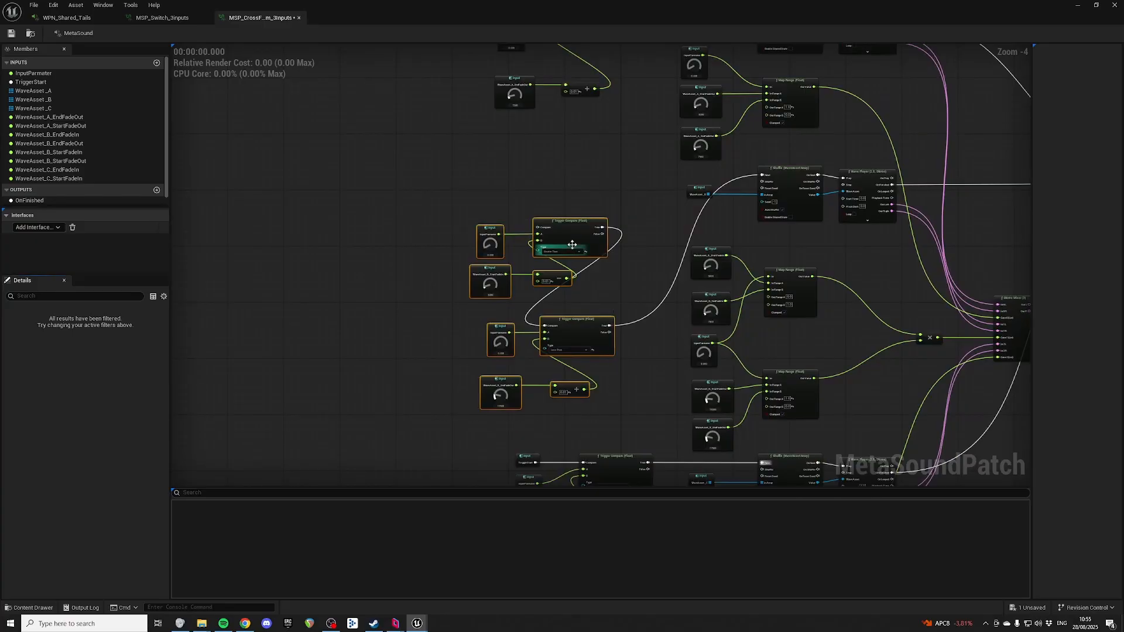
drag(573, 226, 595, 187)
right_drag(647, 319, 632, 200)
drag(462, 309, 629, 484)
drag(606, 306, 570, 307)
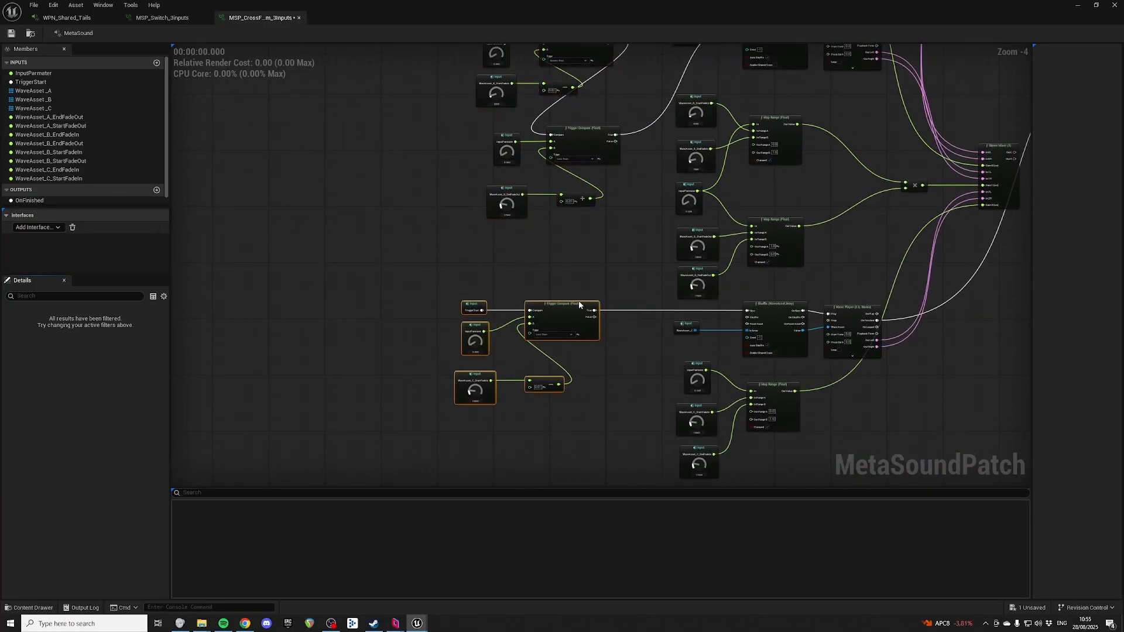
right_drag(621, 256, 521, 331)
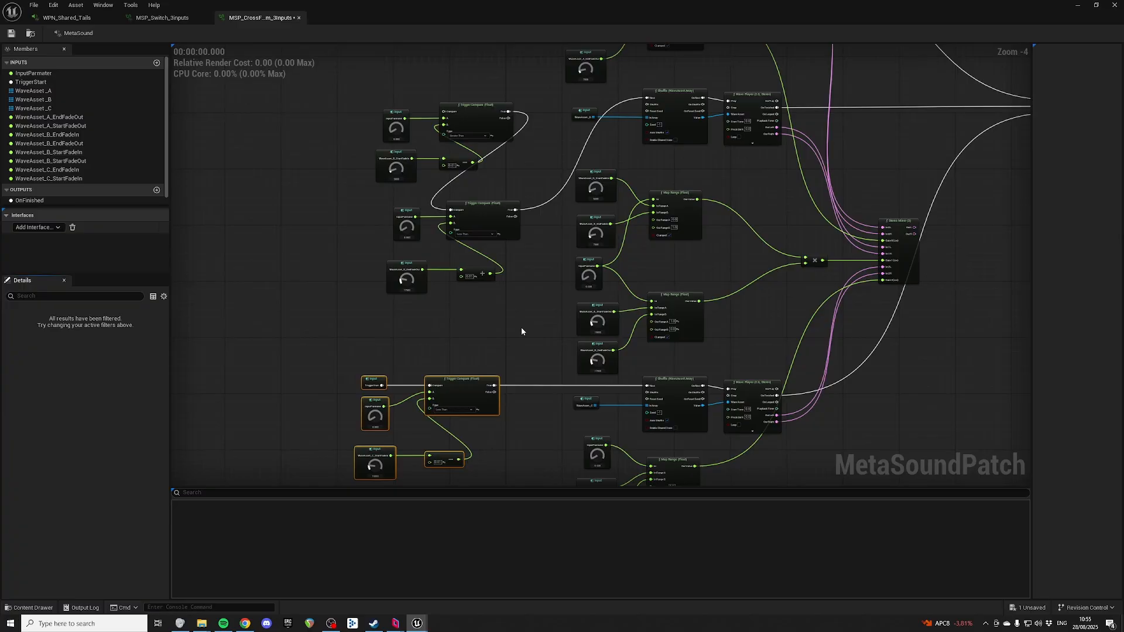
right_drag(542, 297, 554, 388)
right_drag(529, 179, 592, 338)
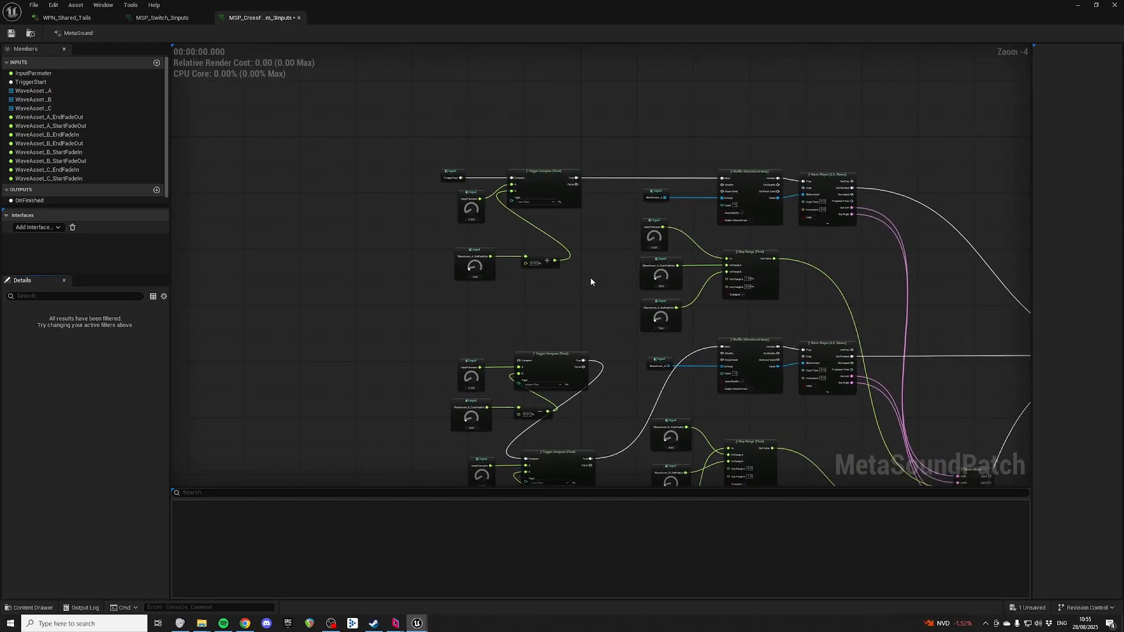
right_drag(567, 278, 549, 209)
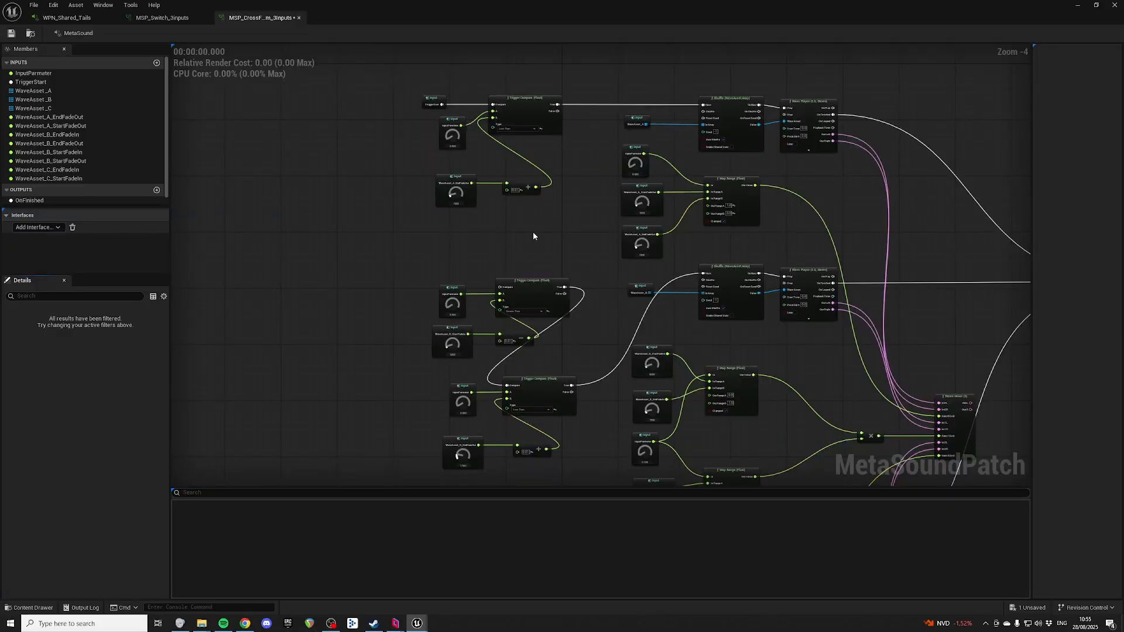
right_drag(535, 238, 549, 218)
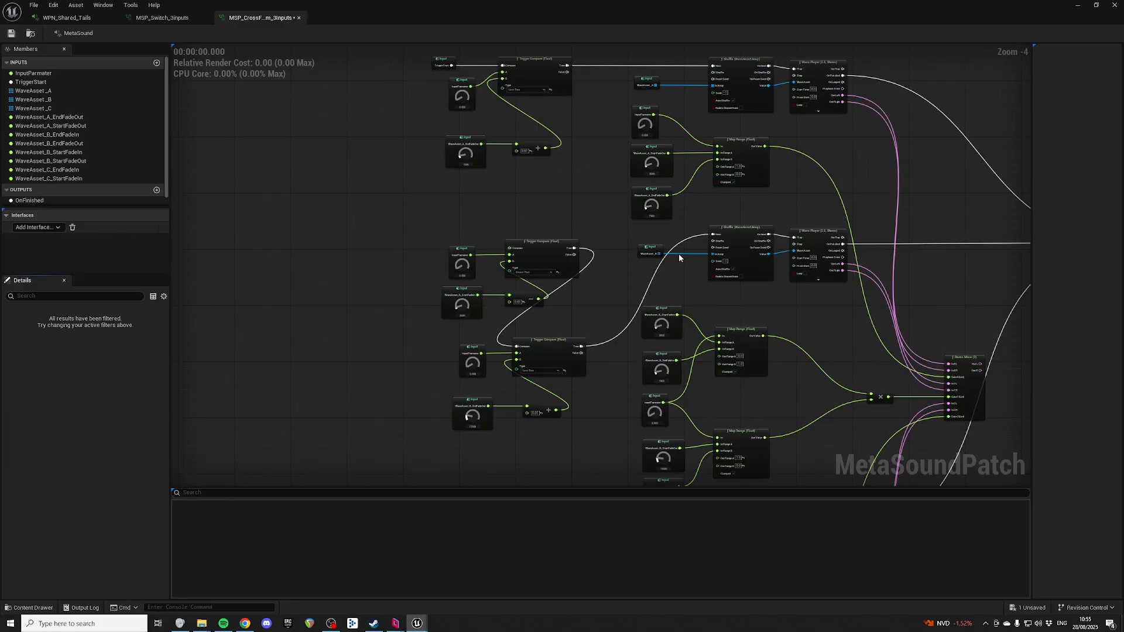
Add two graph outputs of type Audio for the Stereo Mixer signal
right_drag(679, 254, 371, 197)
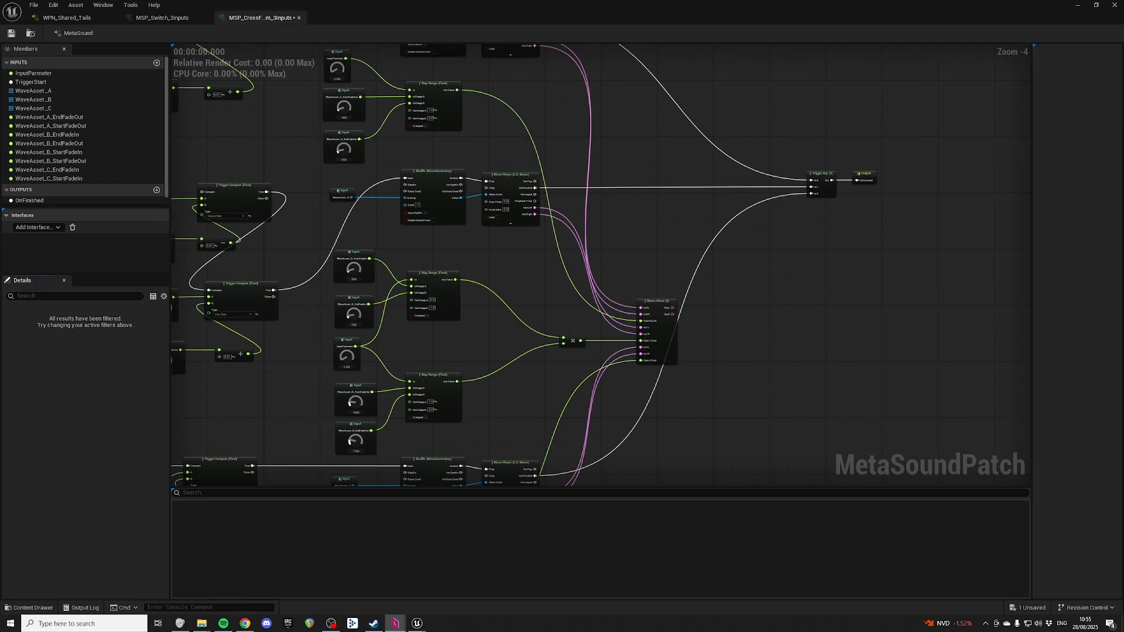
scroll(734, 299, up, 4)
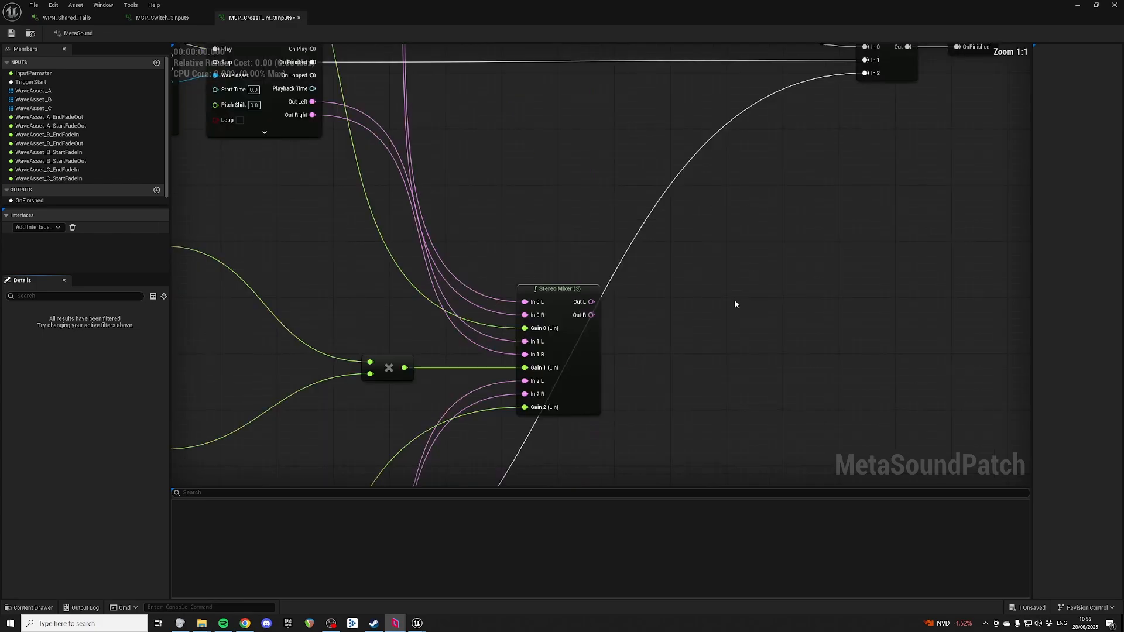
drag(532, 293, 715, 270)
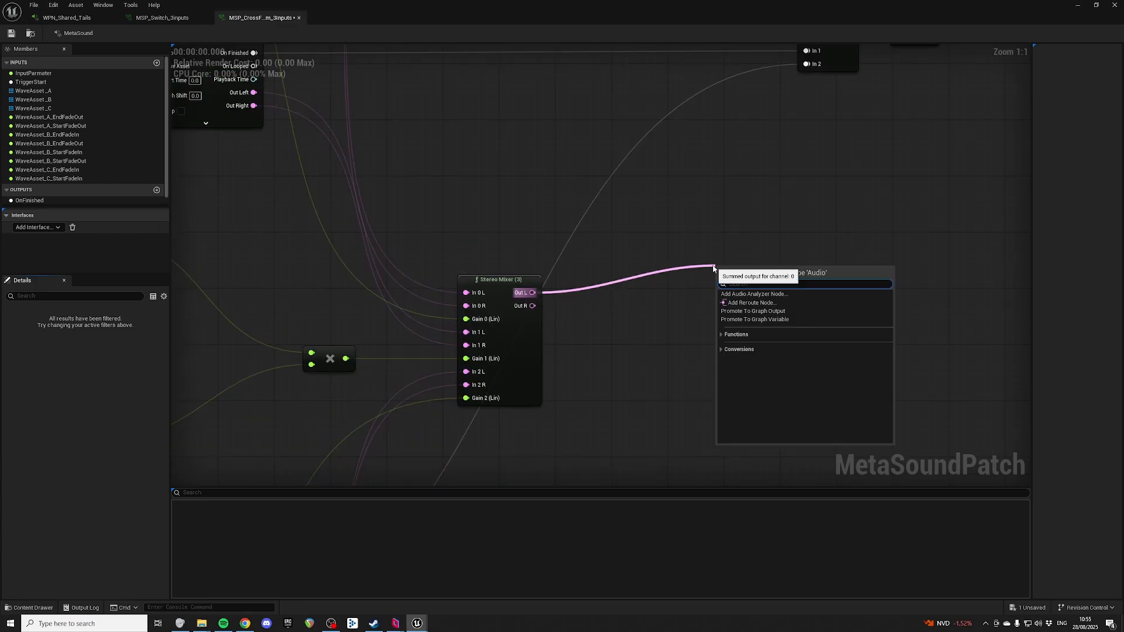
click(666, 210)
click(157, 190)
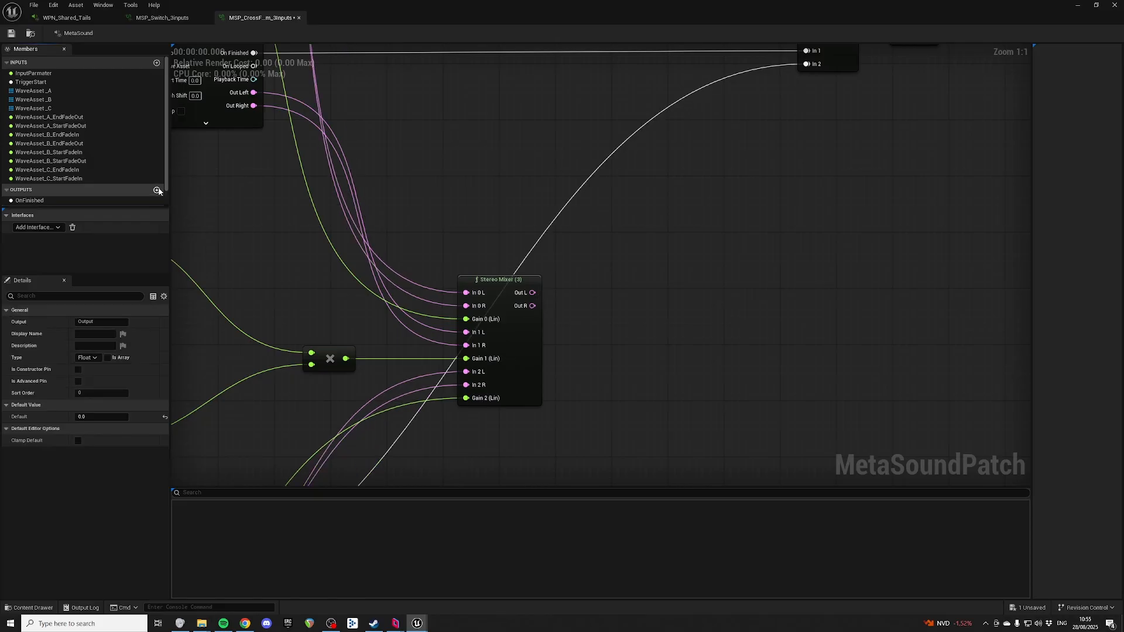
click(88, 357)
click(96, 376)
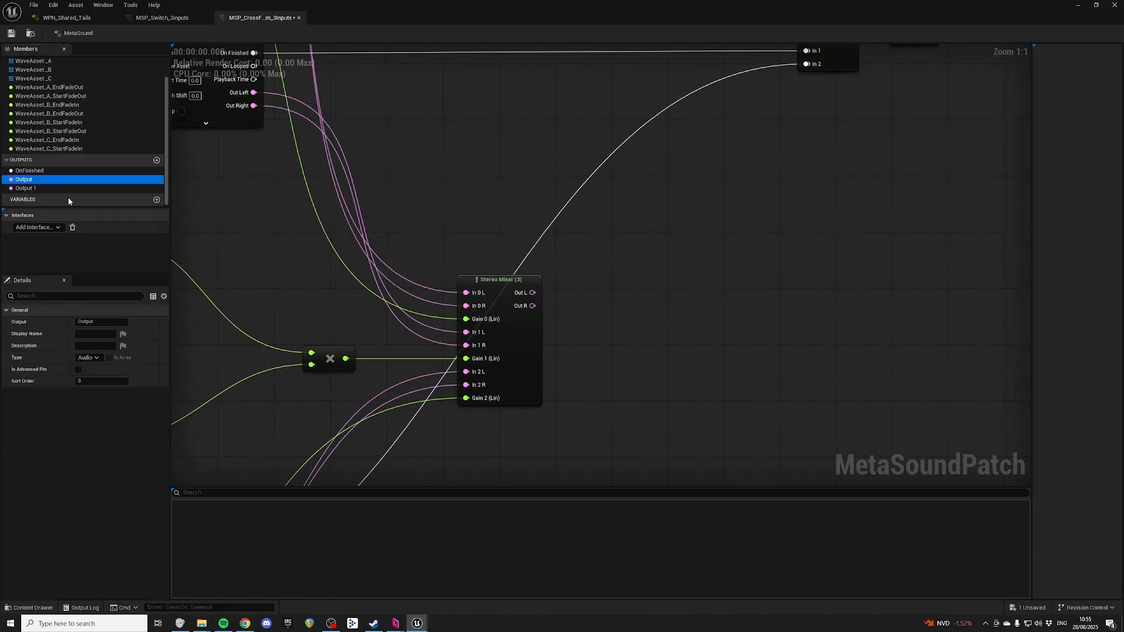
Rename the two new audio outputs as Output_L and Output_R
click(31, 181)
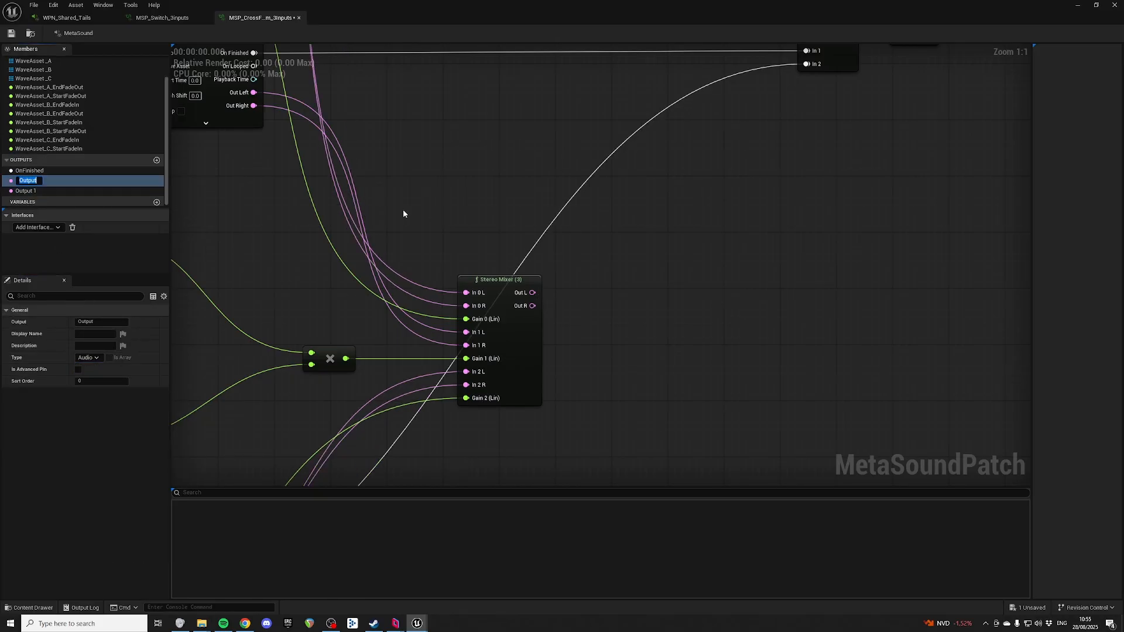
key(Right)
text(_)
key(Return)
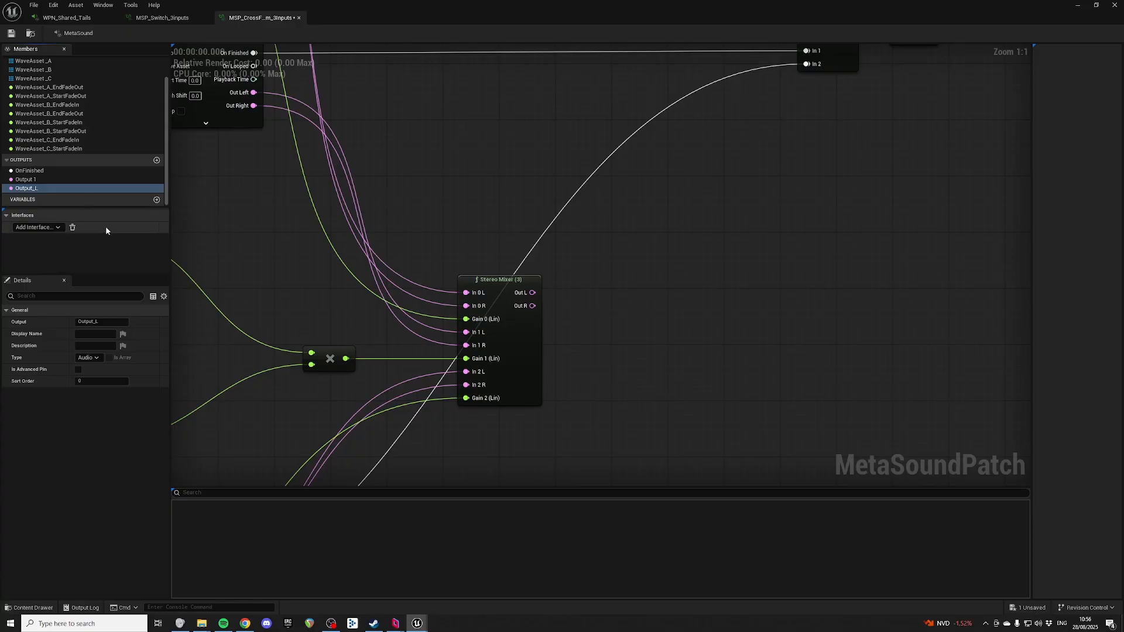
click(69, 180)
click(33, 181)
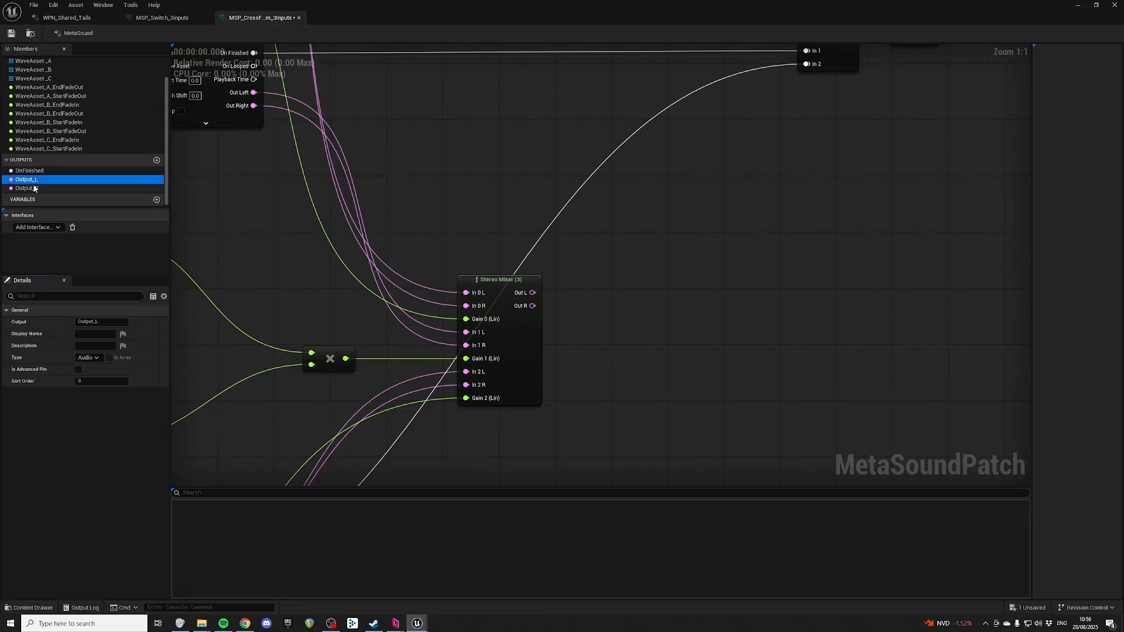
Place Output_L and Output_R in the graph and connect them to the Stereo Mixer's Out L and Out R
drag(33, 181, 652, 264)
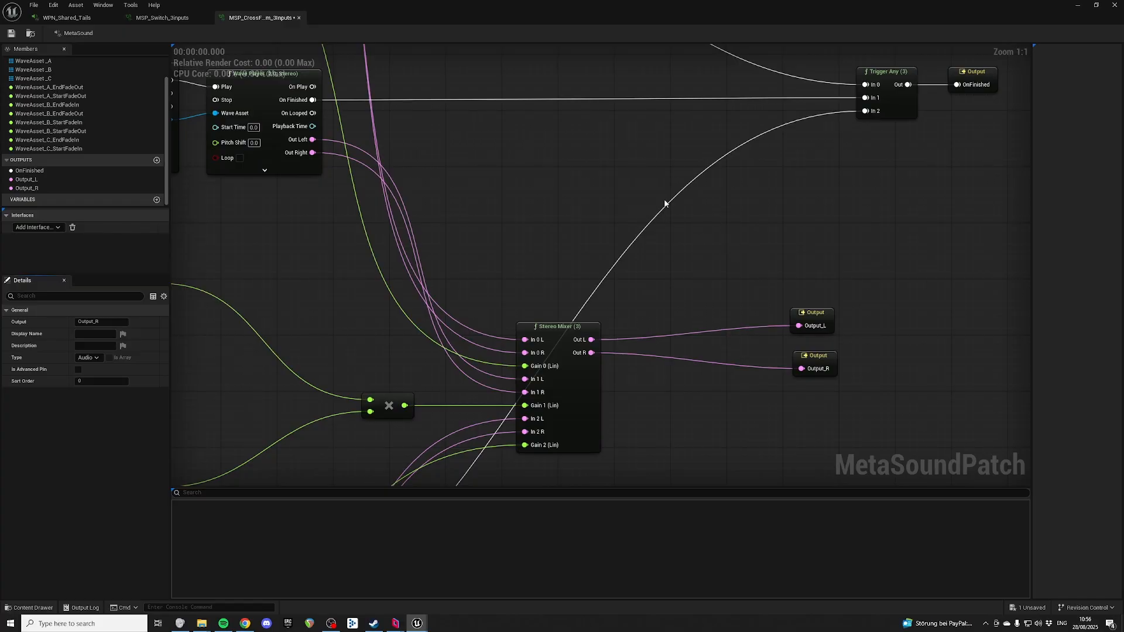
right_drag(665, 203, 636, 137)
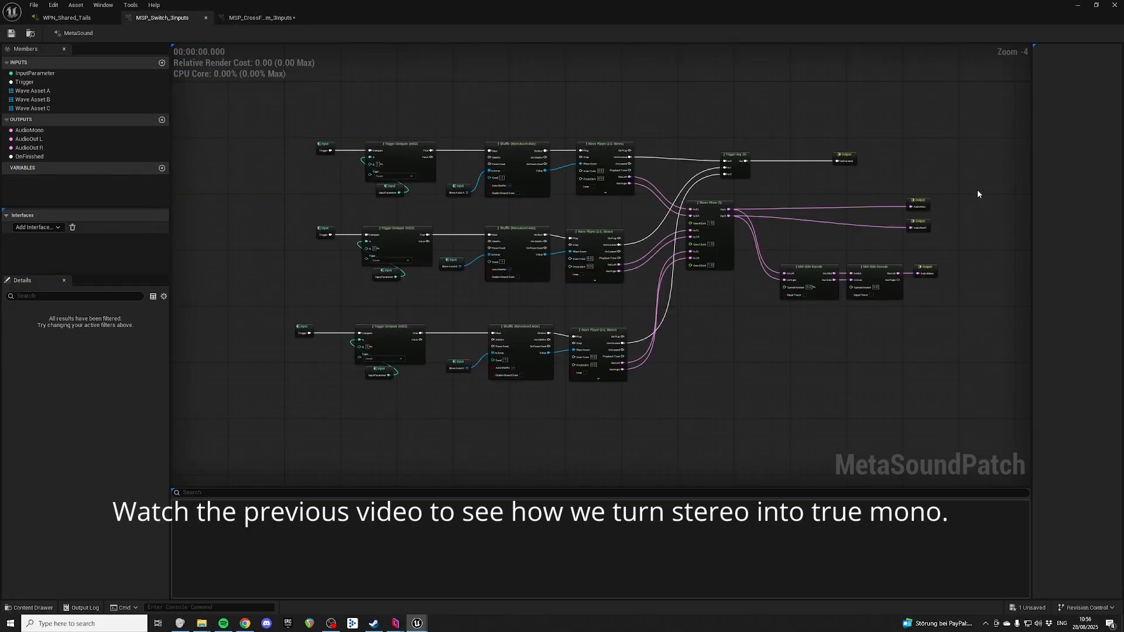
Copy the Mid-Side Encode, Mid-Side Decode and AudioMono output nodes from MSP_Switch_3Inputs into the crossfade patch below Output_R
drag(728, 217, 931, 296)
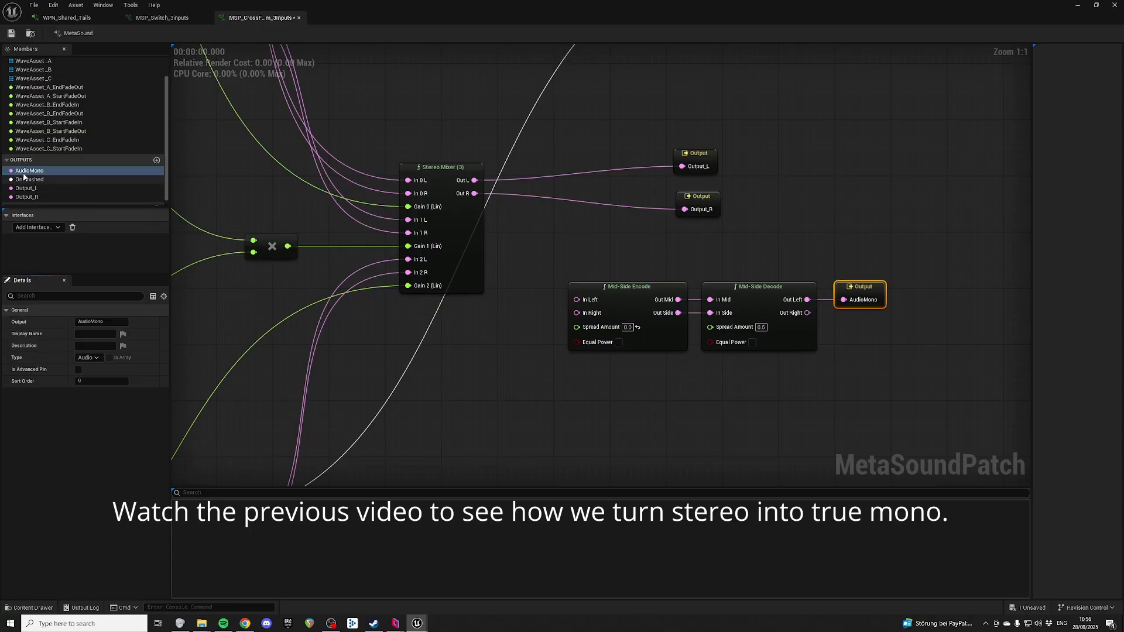
right_click(813, 184)
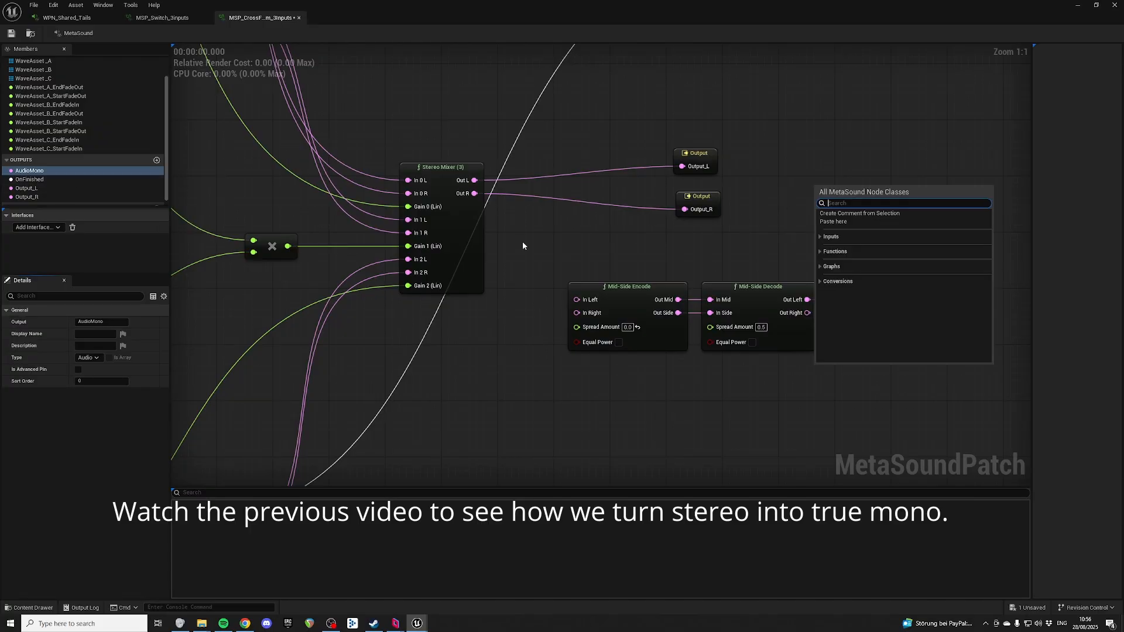
Connect the Stereo Mixer's Out L and Out R to In Left and In Right of the Mid-Side Encode node
click(521, 244)
drag(473, 180, 579, 300)
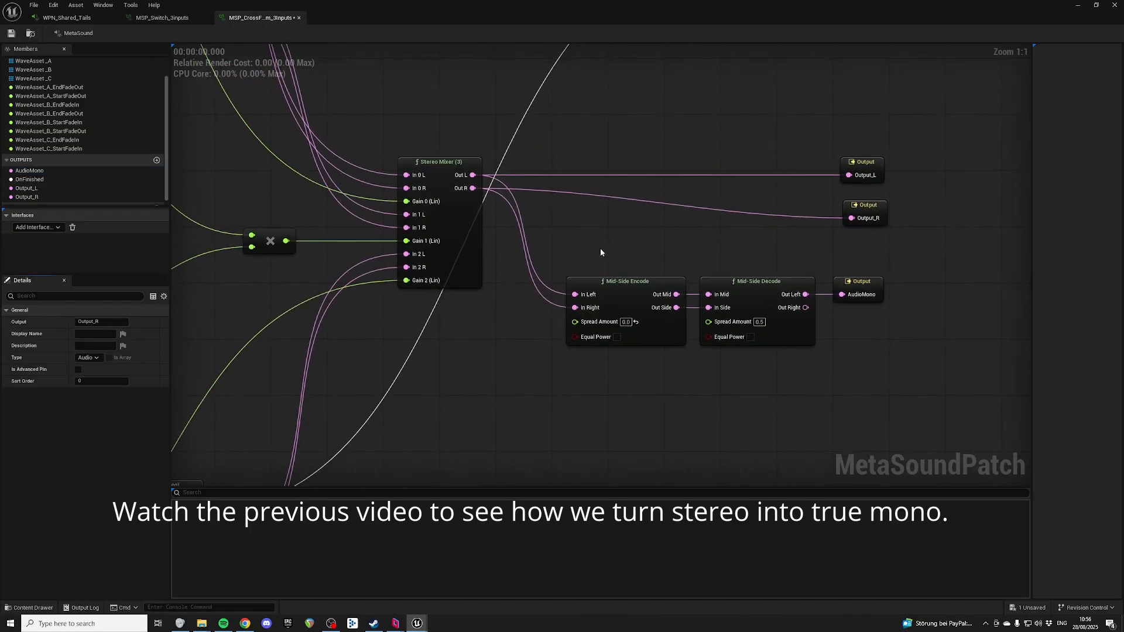
drag(600, 252, 936, 327)
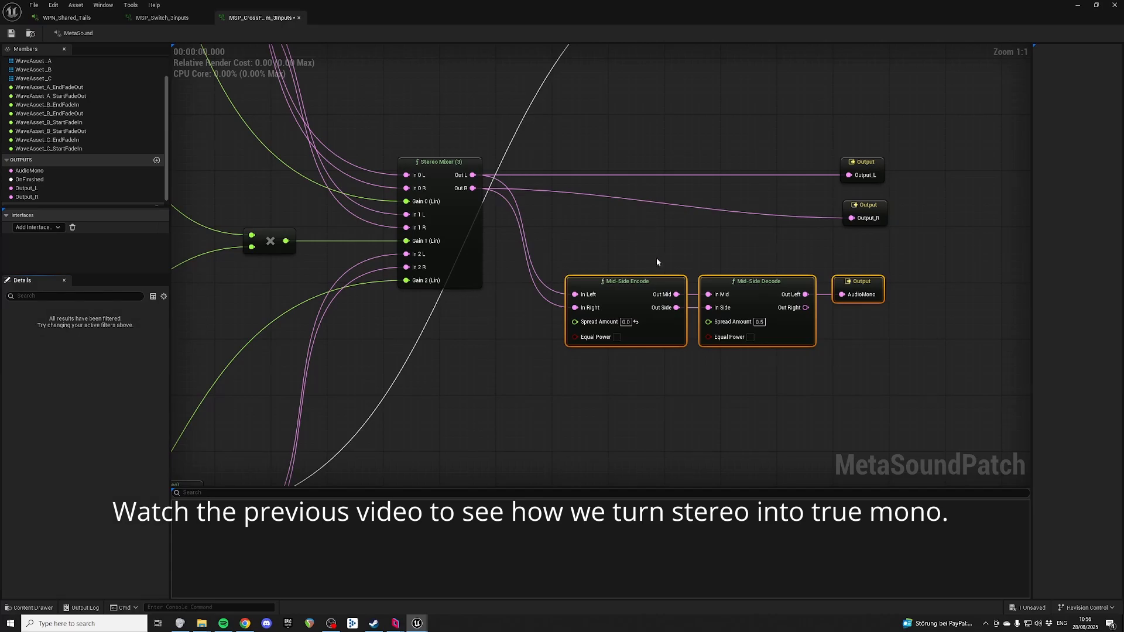
drag(594, 240, 768, 393)
right_drag(710, 209, 662, 183)
right_drag(662, 183, 646, 174)
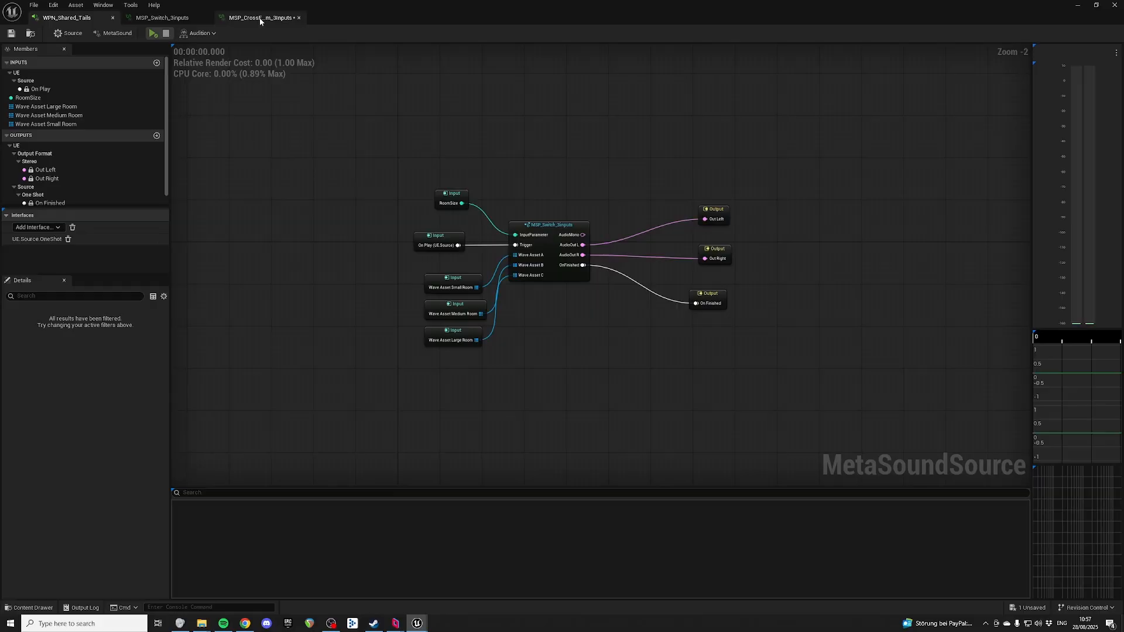
Return to the crossfade patch and examine its output nodes, wave asset inputs, Map Range nodes and trigger compare branches
click(261, 21)
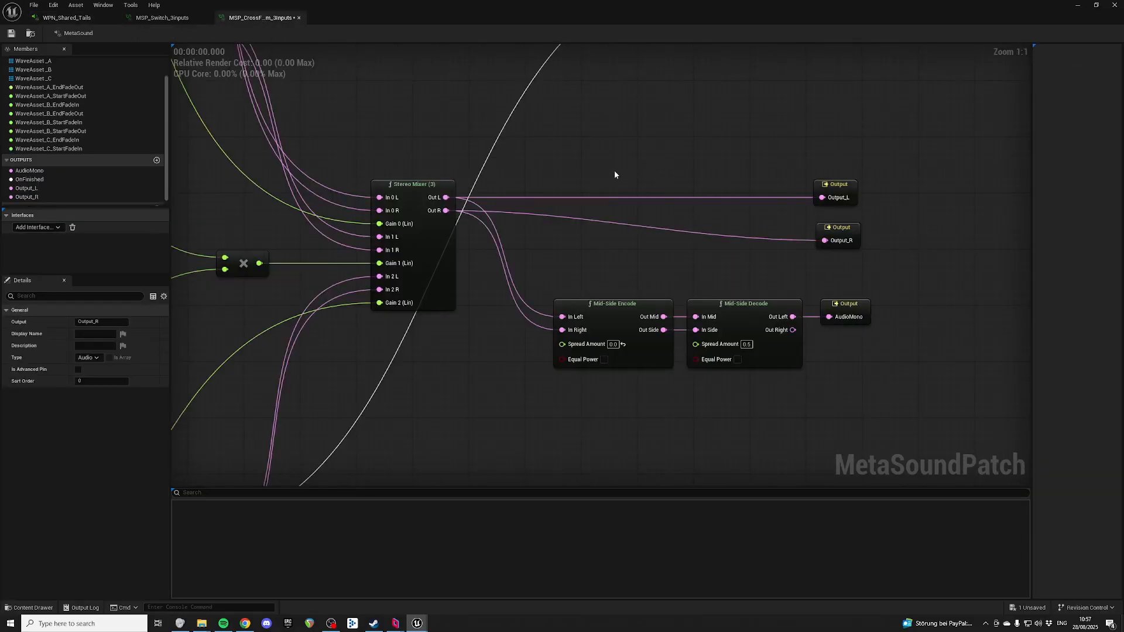
drag(549, 138, 930, 395)
right_drag(671, 135, 704, 414)
scroll(560, 245, down, 5)
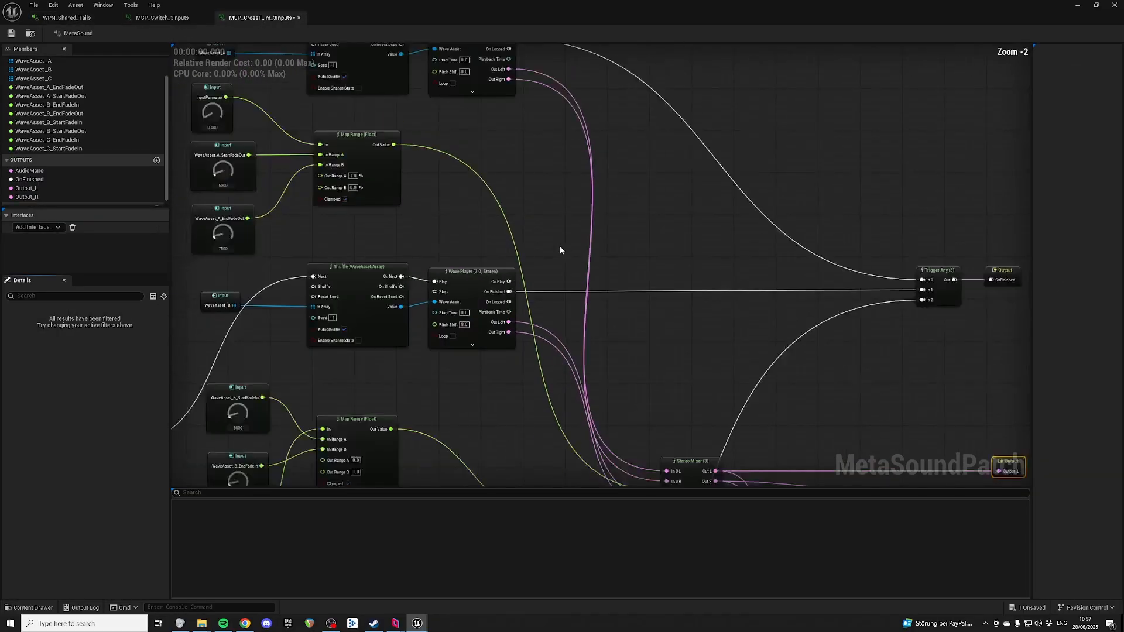
scroll(617, 234, up, 3)
right_drag(612, 222, 1022, 303)
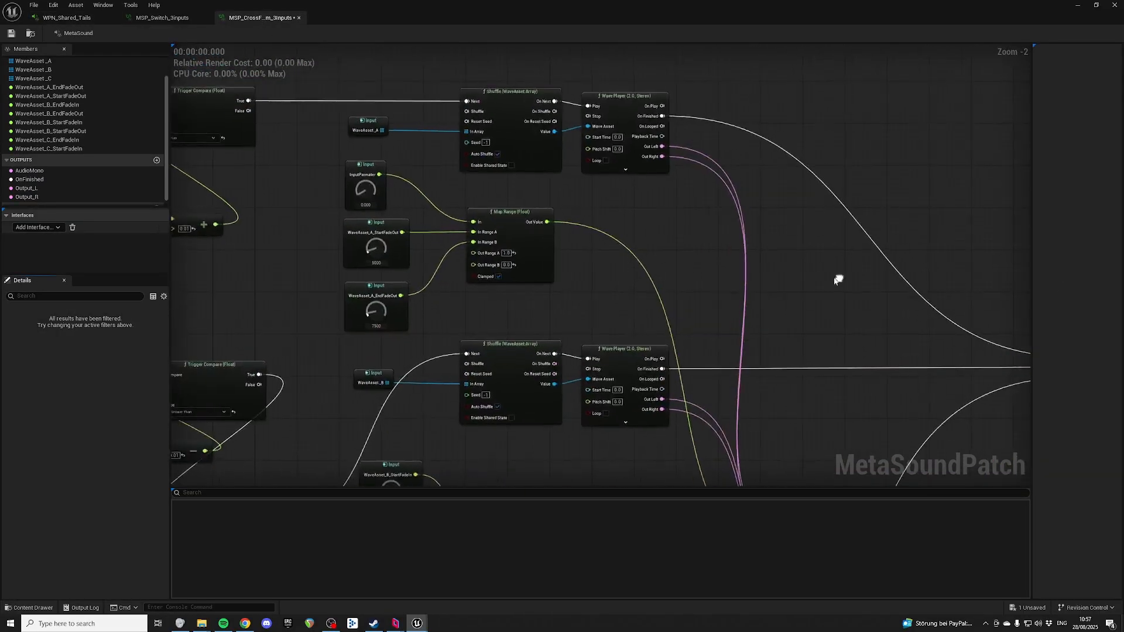
scroll(592, 211, up, 2)
right_drag(591, 211, 823, 305)
right_drag(600, 198, 596, 150)
click(521, 159)
right_drag(444, 233, 481, 183)
right_drag(480, 235, 565, 97)
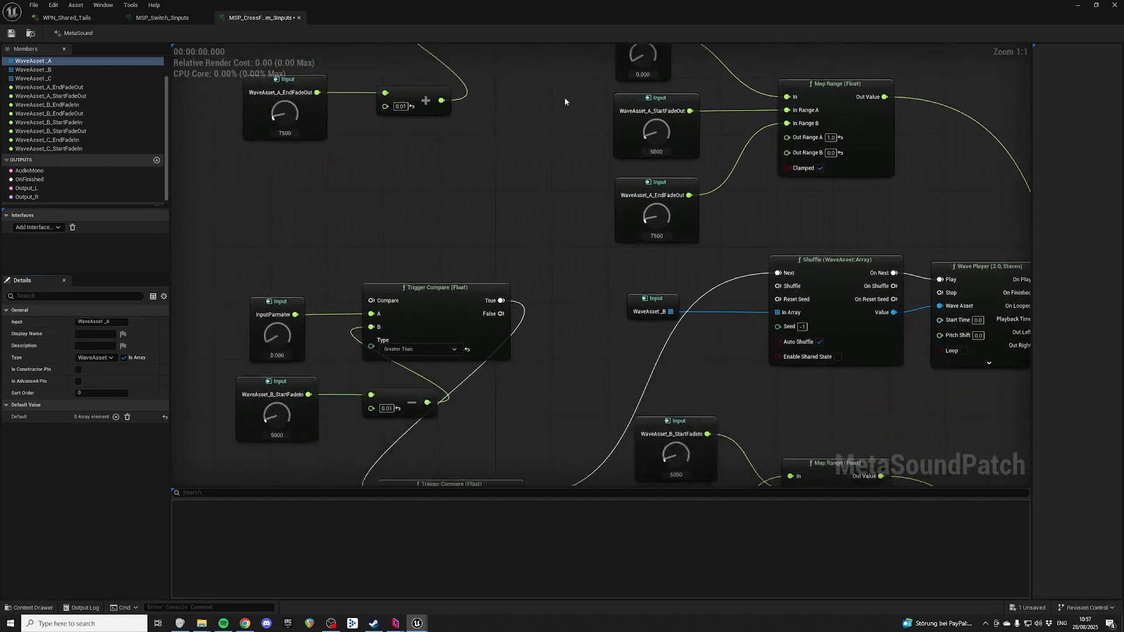
click(655, 306)
right_drag(586, 413, 570, 96)
right_drag(560, 308, 607, 107)
scroll(647, 352, down, 3)
right_drag(645, 313, 579, 363)
right_drag(630, 146, 665, 468)
right_drag(526, 264, 660, 322)
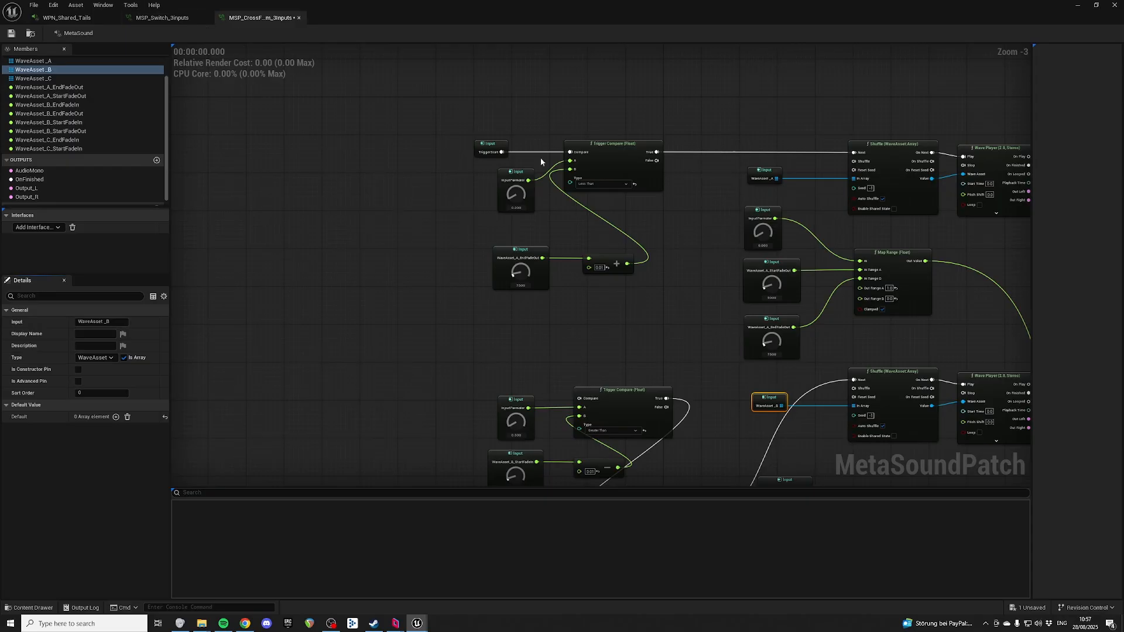
Group the wave asset, Shuffle, Wave Player and Map Range nodes in a comment titled Audio
scroll(739, 111, down, 2)
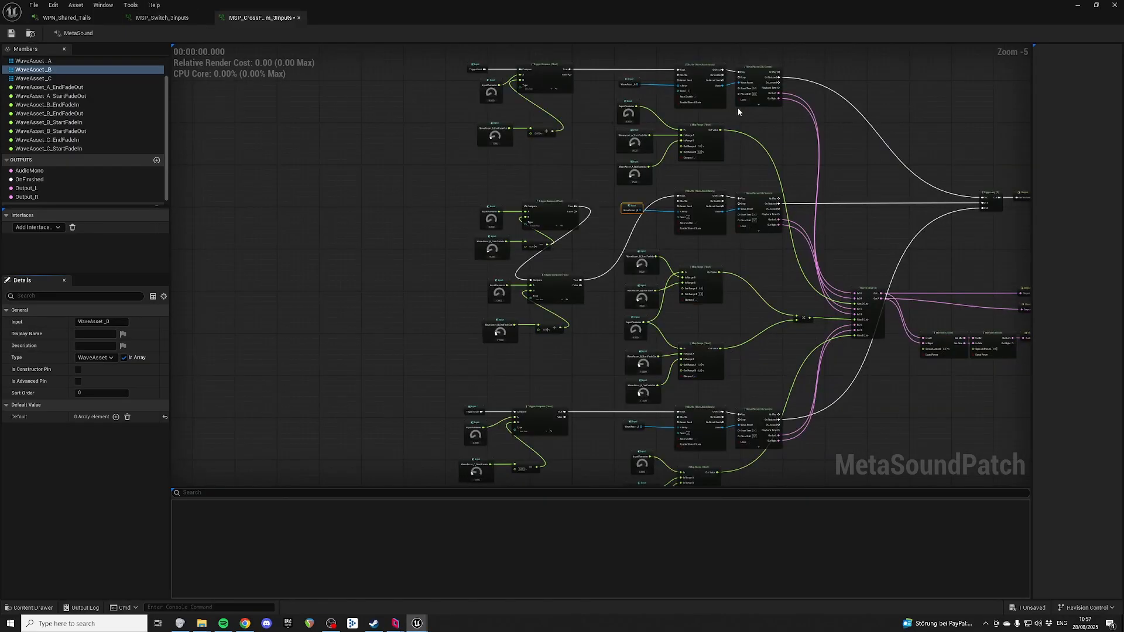
drag(597, 49, 778, 443)
right_drag(817, 343, 775, 336)
click(761, 283)
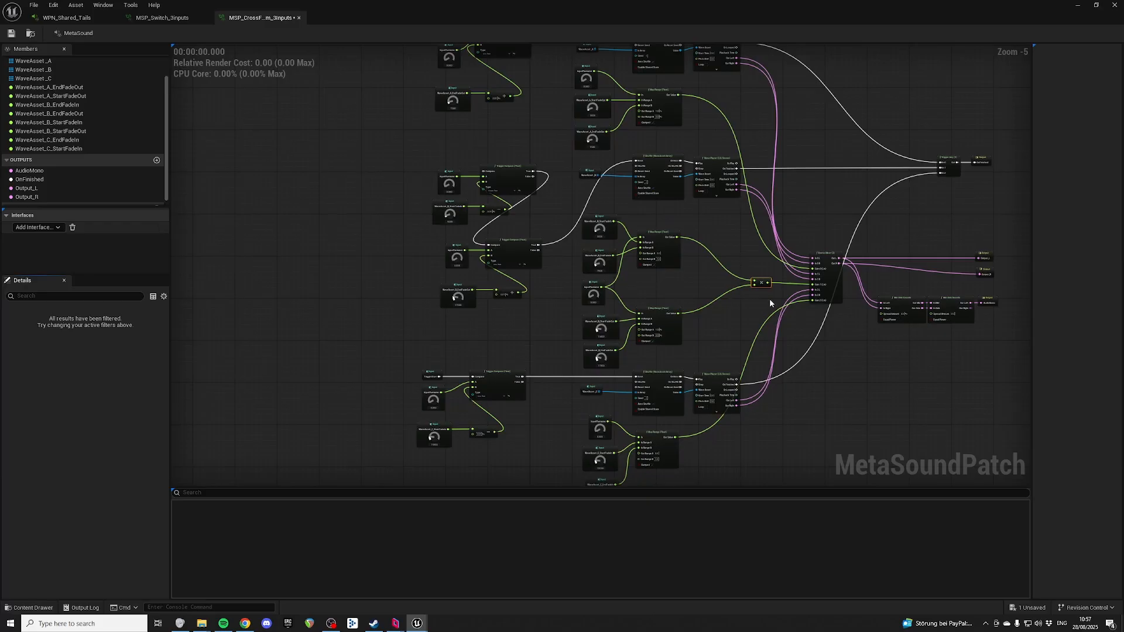
drag(763, 283, 776, 286)
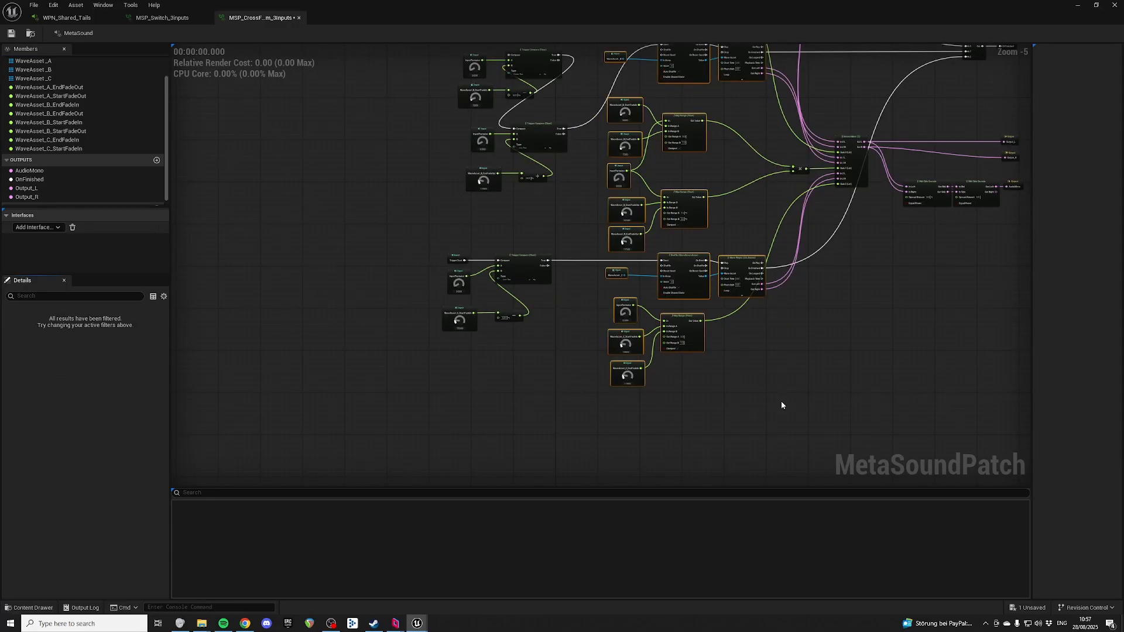
key(c)
right_drag(850, 256, 812, 583)
drag(621, 230, 580, 211)
double_click(576, 214)
text(Audio)
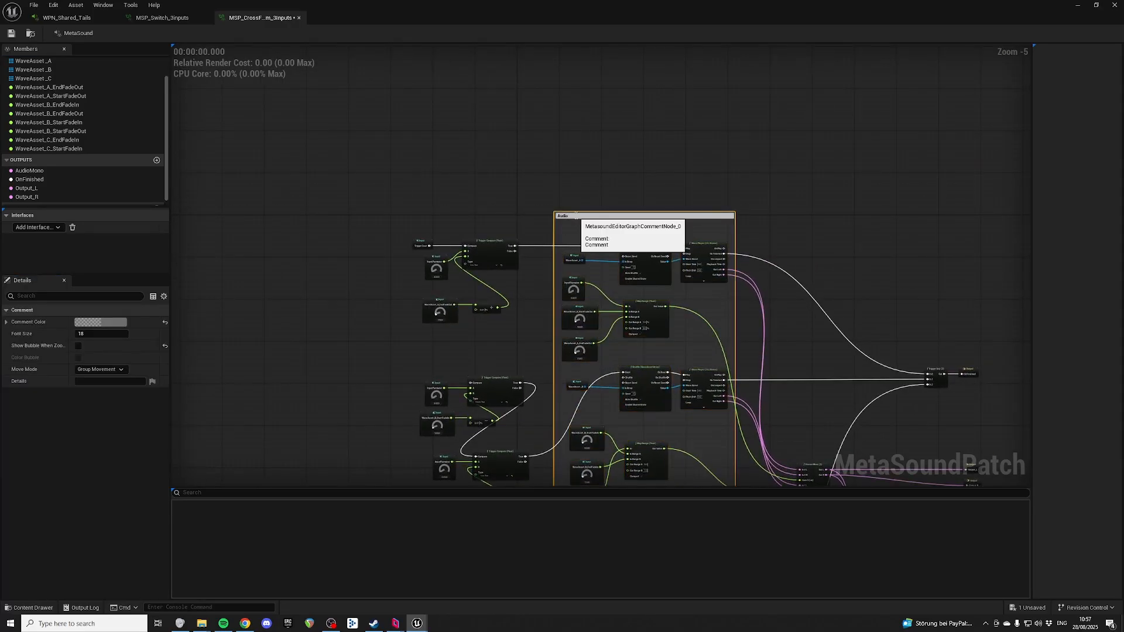
key(Return)
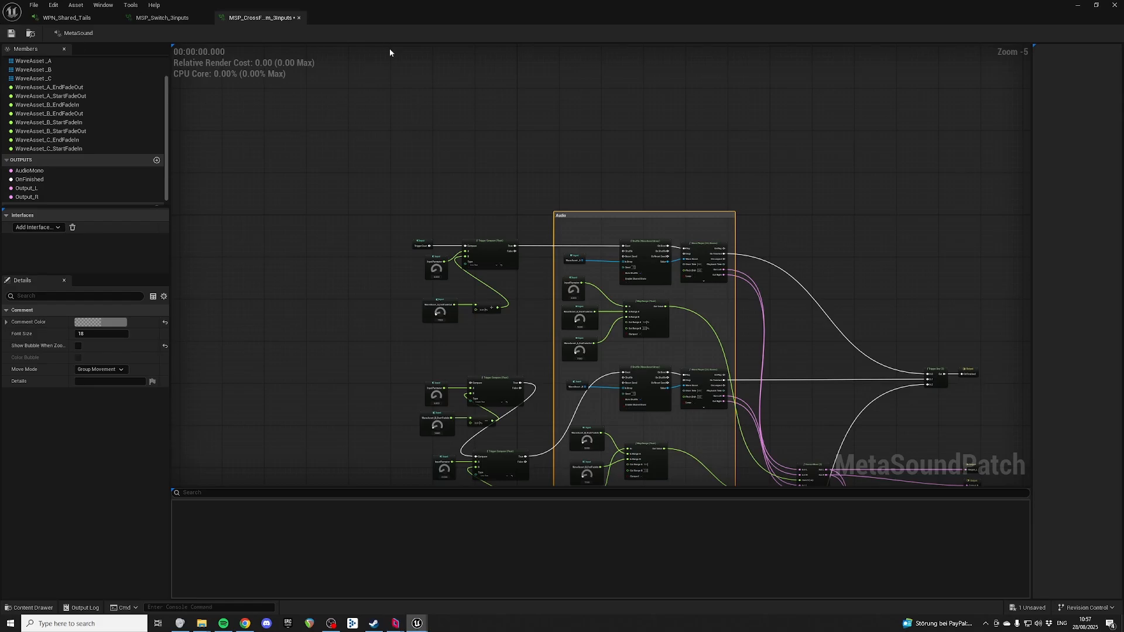
Connect a TriggerStart input to the first WaveAsset_B Trigger Compare and space the TriggerStart nodes away from the compare nodes
right_drag(434, 228, 477, 154)
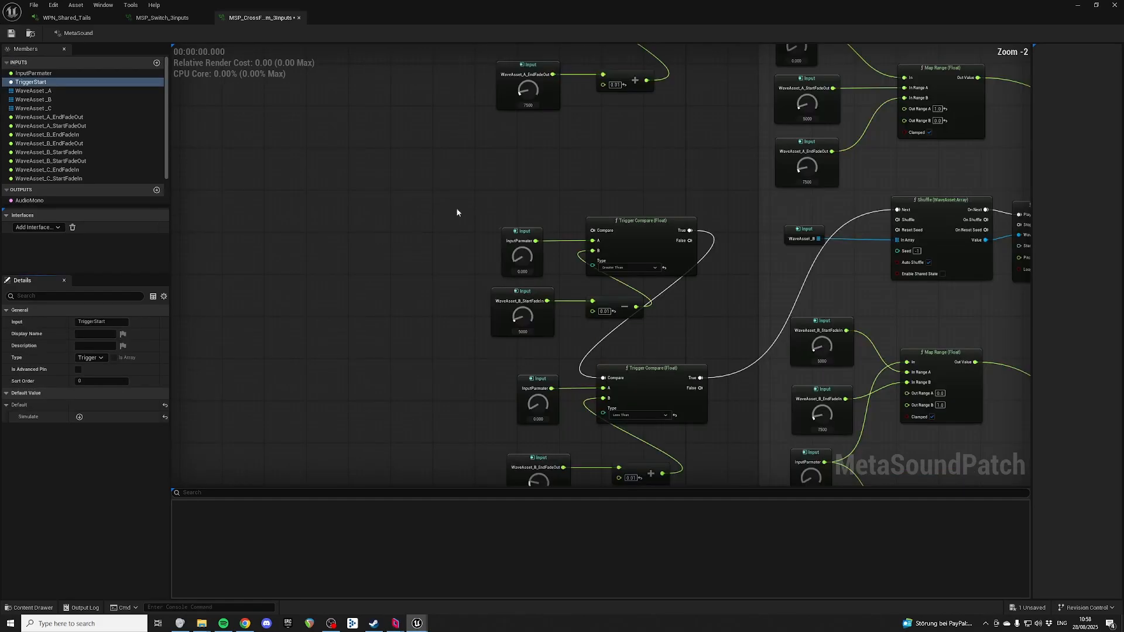
right_drag(456, 211, 501, 304)
right_drag(428, 45, 422, 74)
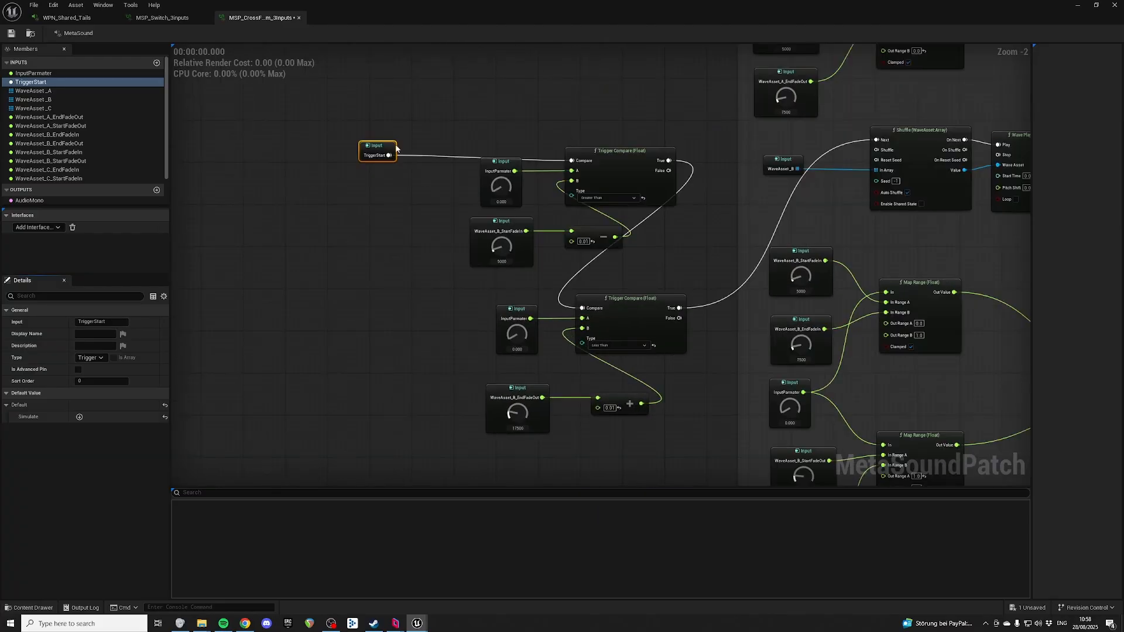
drag(386, 145, 387, 152)
drag(385, 291, 354, 295)
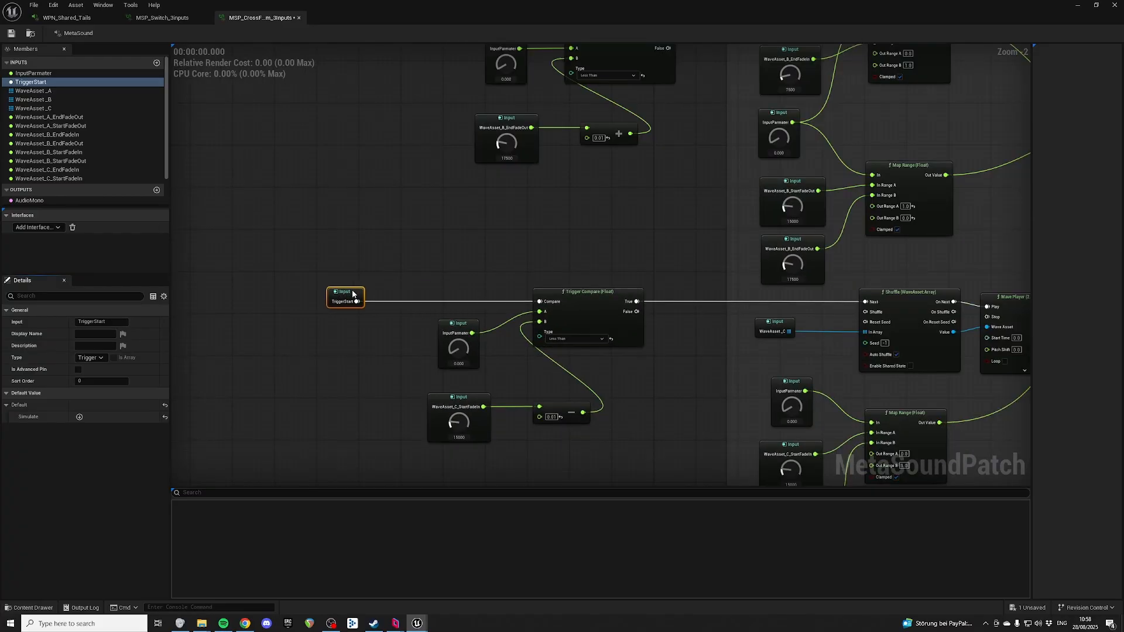
Group the Trigger Compare nodes and their parameter, add and subtract nodes in a comment titled Optimisation
right_drag(466, 253, 437, 201)
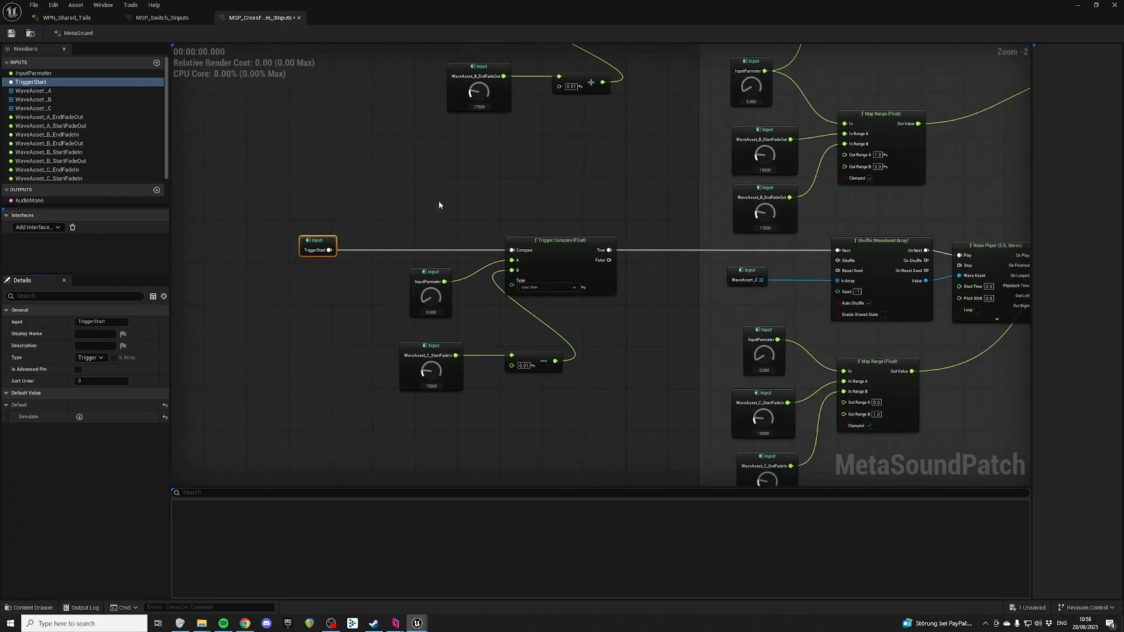
scroll(438, 201, down, 4)
right_drag(437, 137, 453, 257)
drag(440, 103, 533, 416)
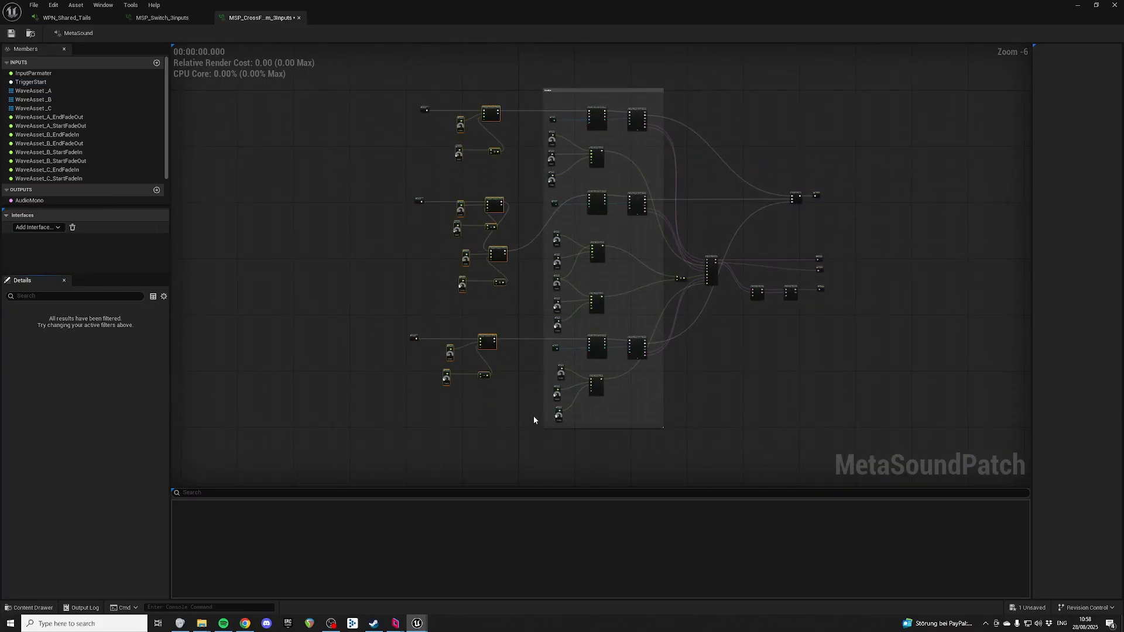
key(c)
right_click(451, 159)
click(444, 92)
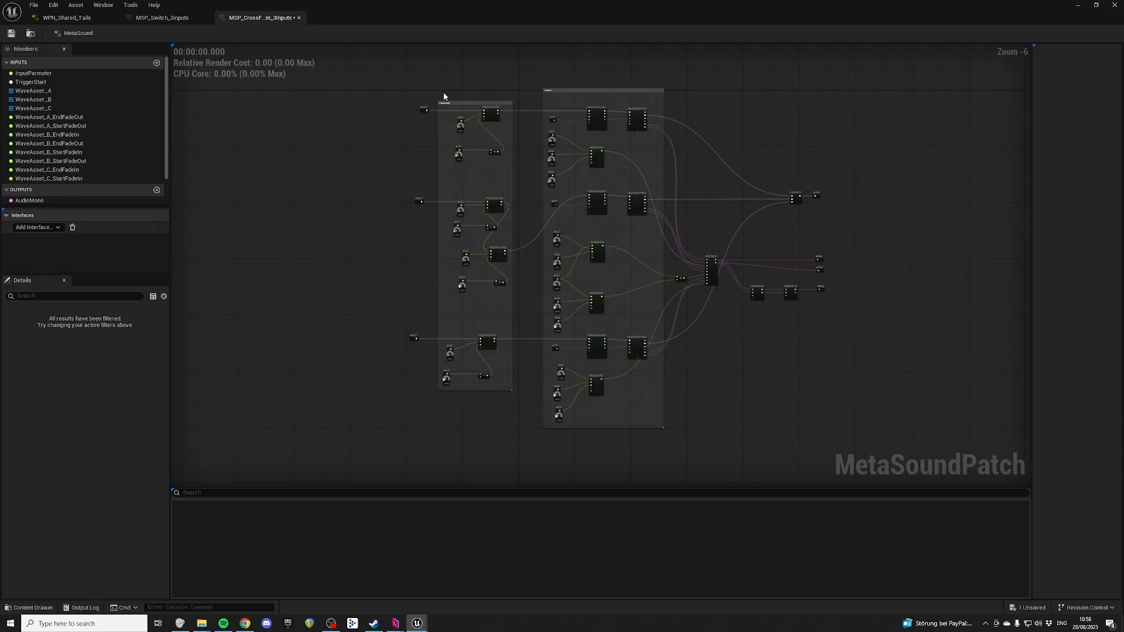
scroll(459, 102, up, 6)
right_drag(439, 99, 455, 118)
double_click(455, 119)
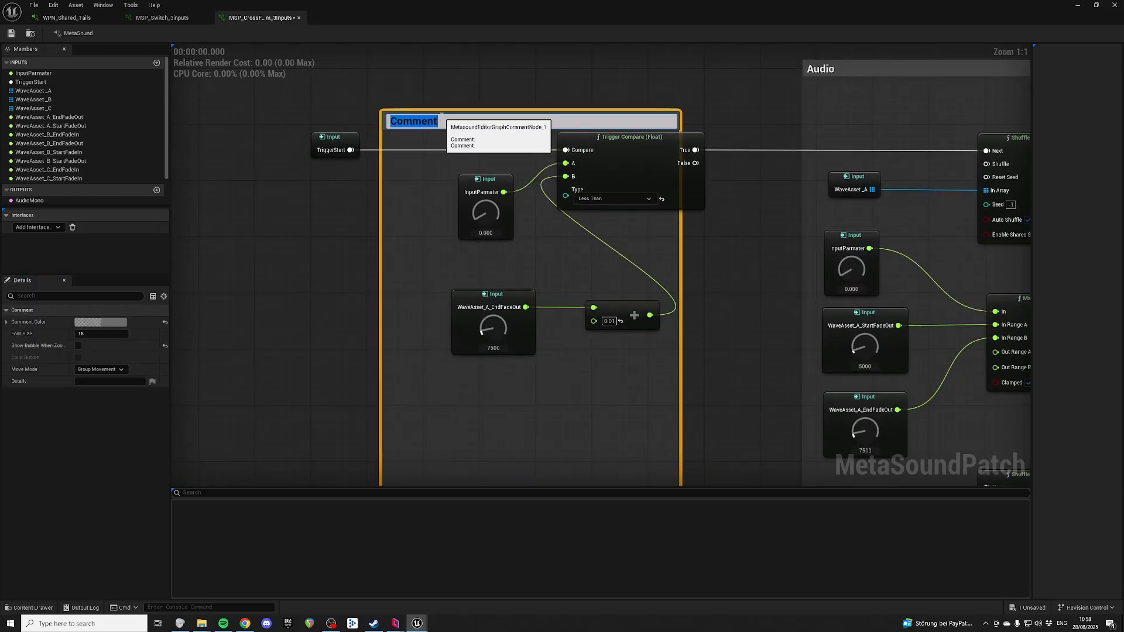
text(Optimisation)
key(Return)
Enlarge the Optimisation comment so it encloses all Trigger Compare branches and lines up with the Audio comment
drag(678, 115, 771, 61)
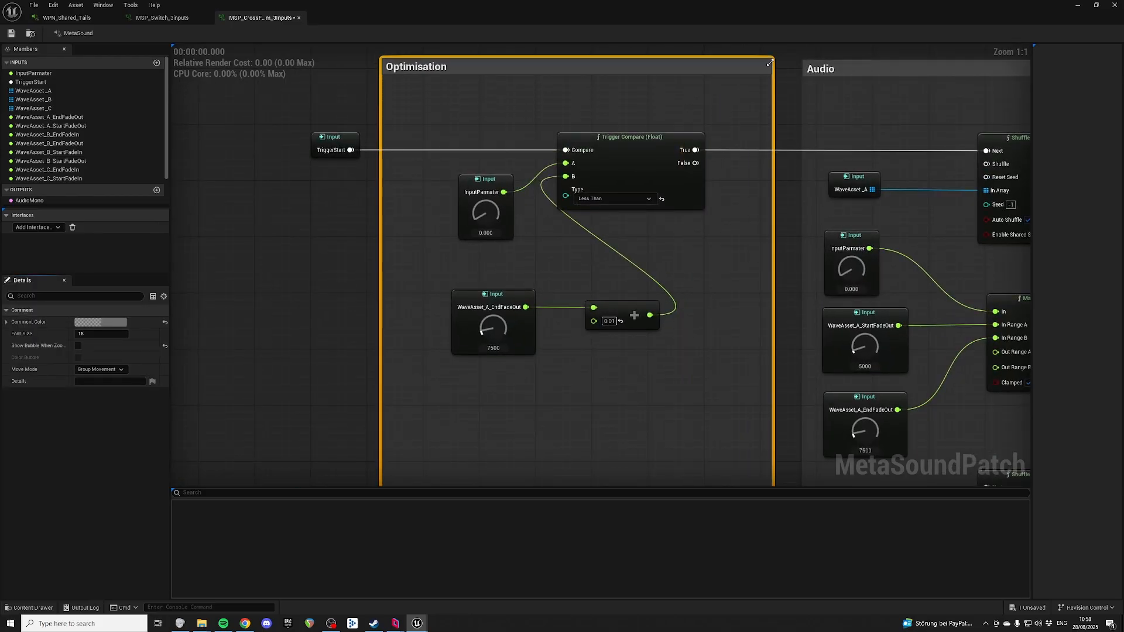
scroll(740, 108, down, 4)
right_drag(809, 156, 800, 47)
drag(758, 296, 754, 297)
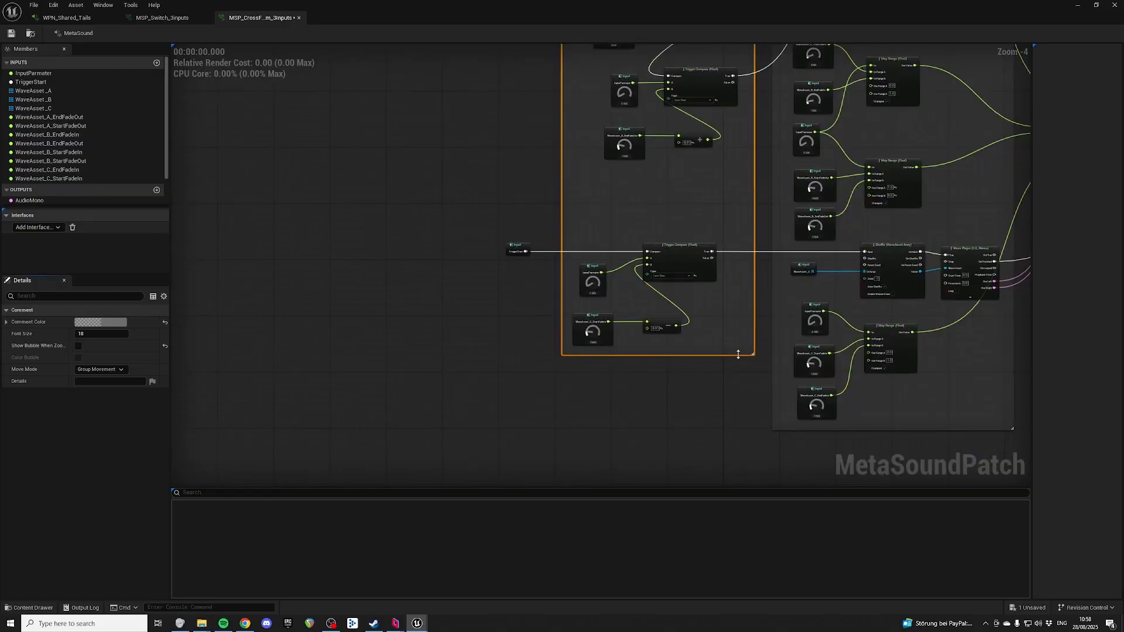
drag(739, 354, 743, 436)
Examine the trigger compare branches and follow their signal paths through the Wave Players to the Stereo Mixer and outputs
scroll(677, 284, up, 3)
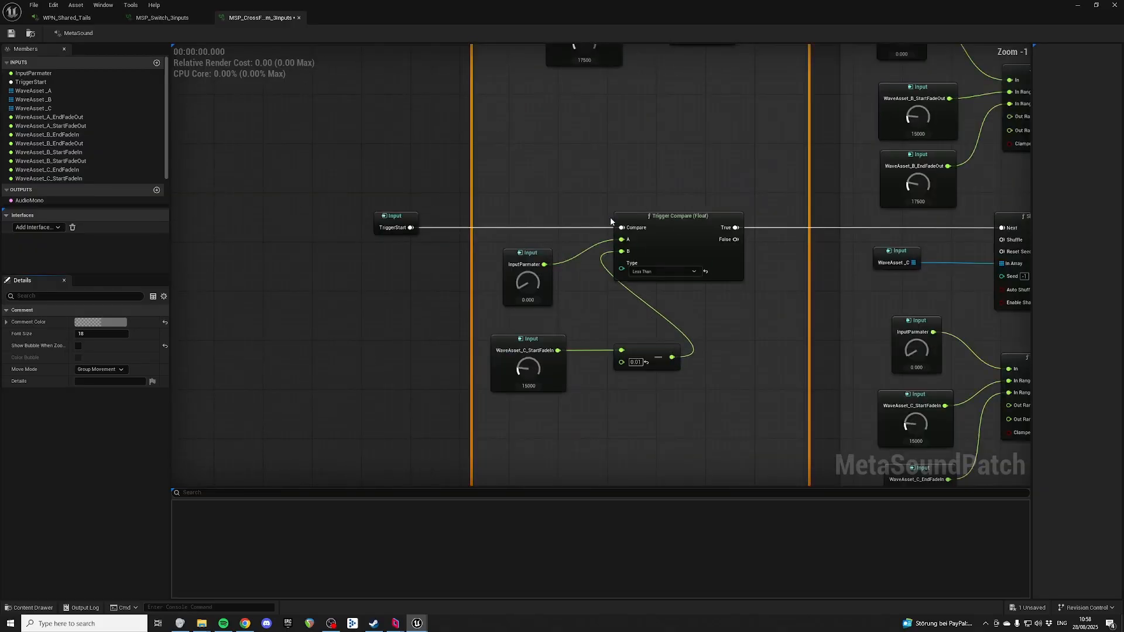
scroll(635, 176, down, 1)
right_drag(636, 176, 556, 229)
drag(404, 269, 509, 449)
right_drag(625, 323, 512, 249)
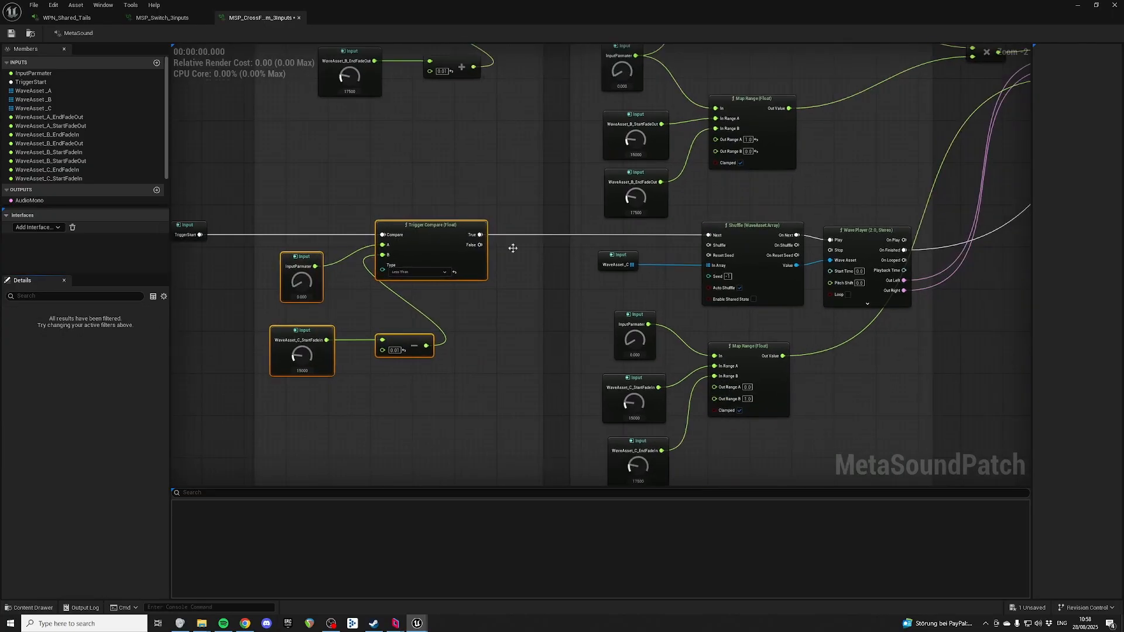
right_drag(697, 301, 512, 280)
scroll(644, 264, down, 3)
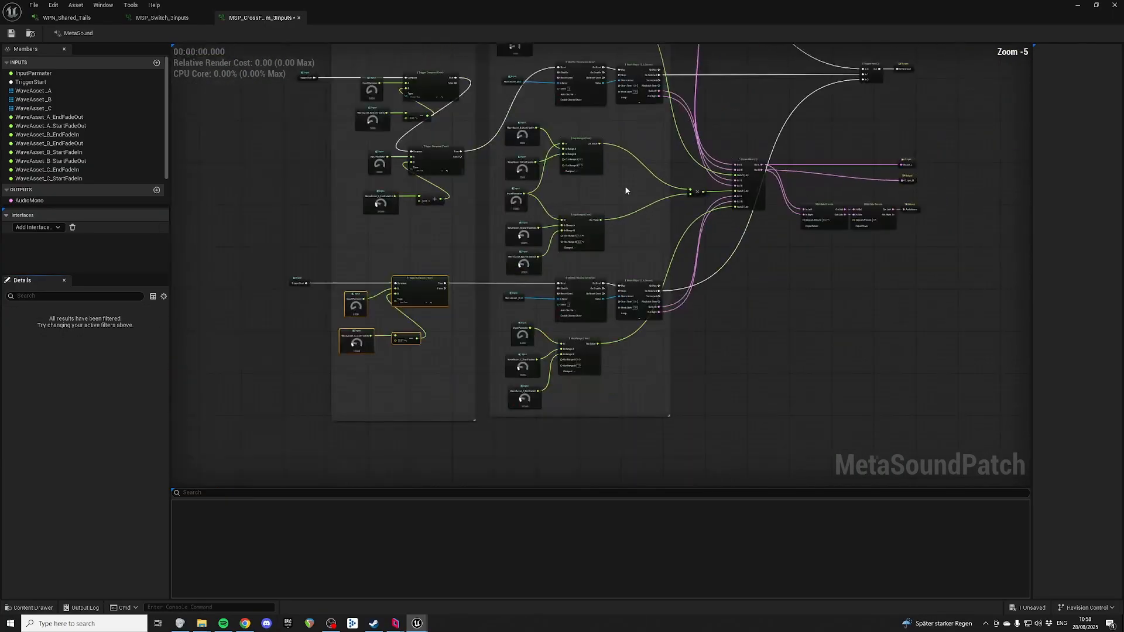
right_drag(700, 228, 693, 172)
right_drag(430, 149, 546, 195)
scroll(546, 194, up, 2)
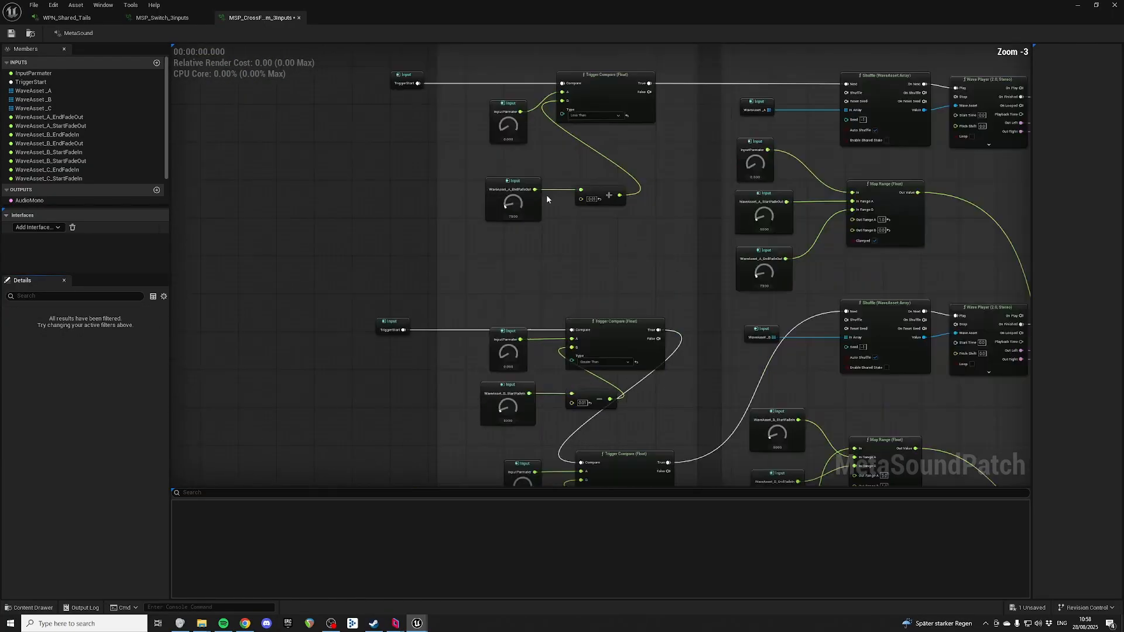
right_drag(483, 60, 493, 199)
right_drag(822, 192, 624, 177)
right_drag(755, 187, 656, 109)
right_drag(454, 81, 663, 186)
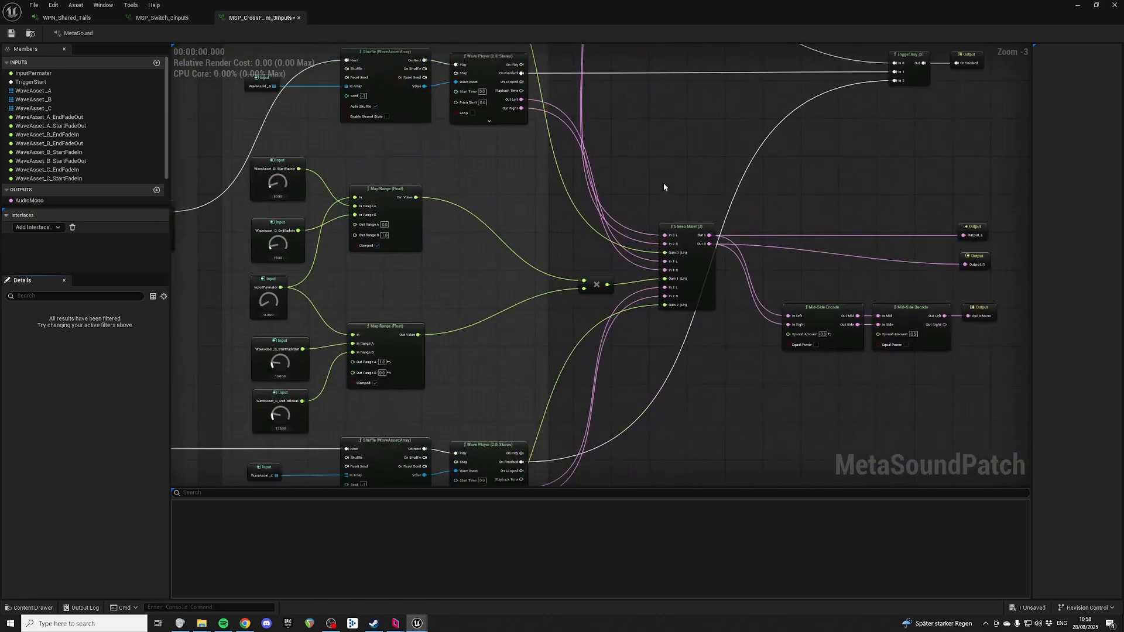
Move the Multiply and Stereo Mixer nodes closer to the Map Range nodes and widen the Audio comment around them
drag(595, 282, 505, 268)
drag(682, 228, 597, 217)
drag(467, 198, 661, 313)
scroll(660, 316, down, 2)
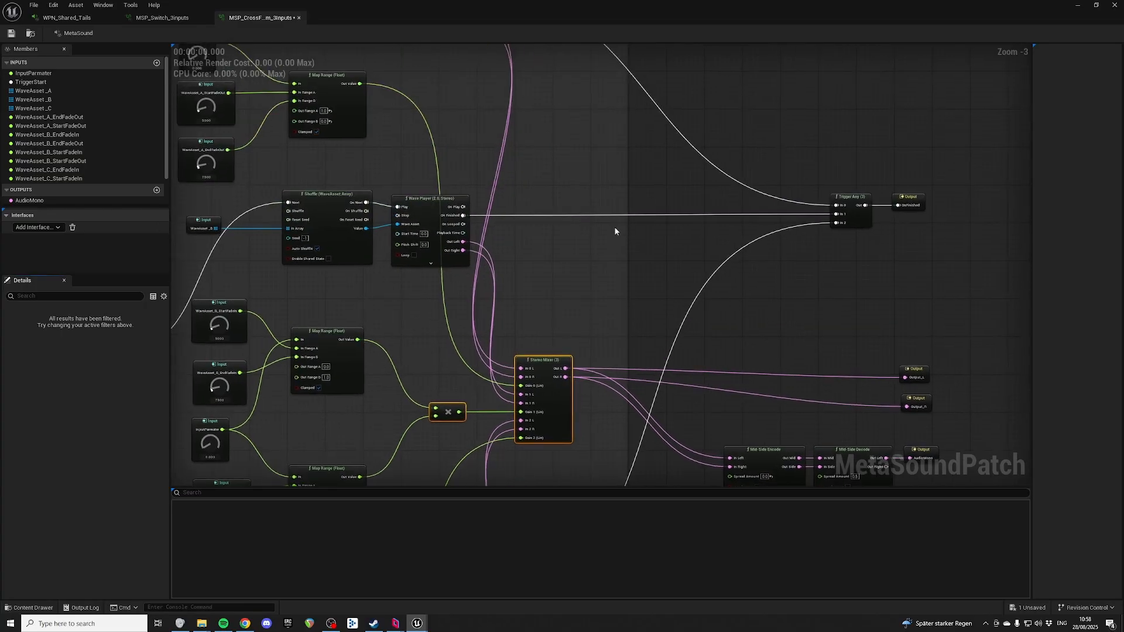
Group the Trigger Any, Mid-Side and output nodes in a comment titled Outputs and move it closer to the Audio comment
drag(627, 201, 854, 409)
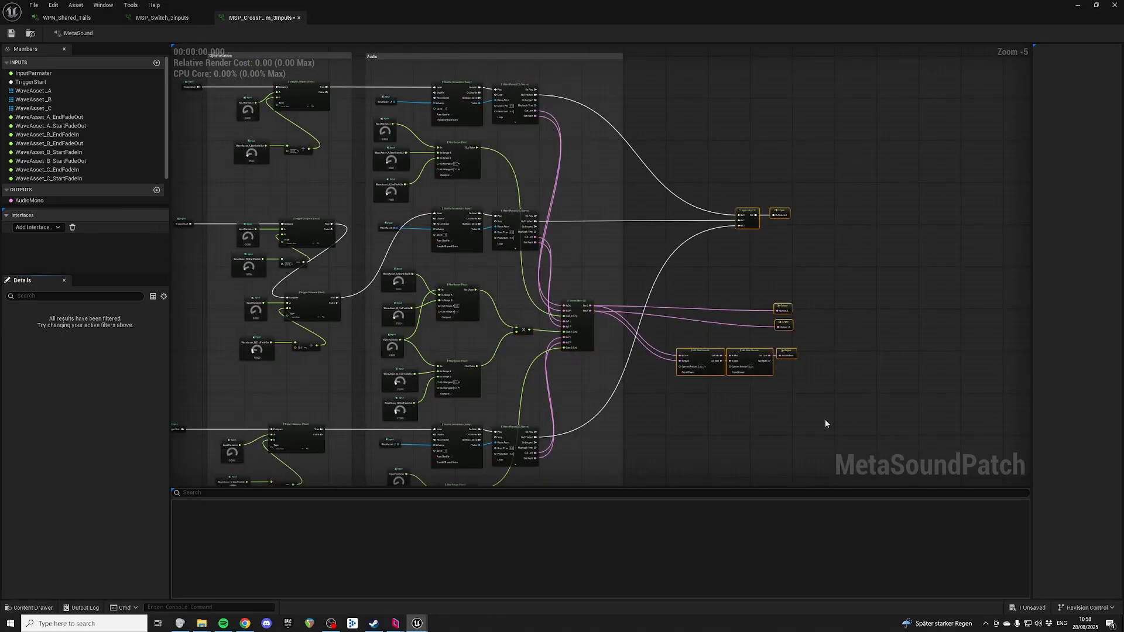
key(c)
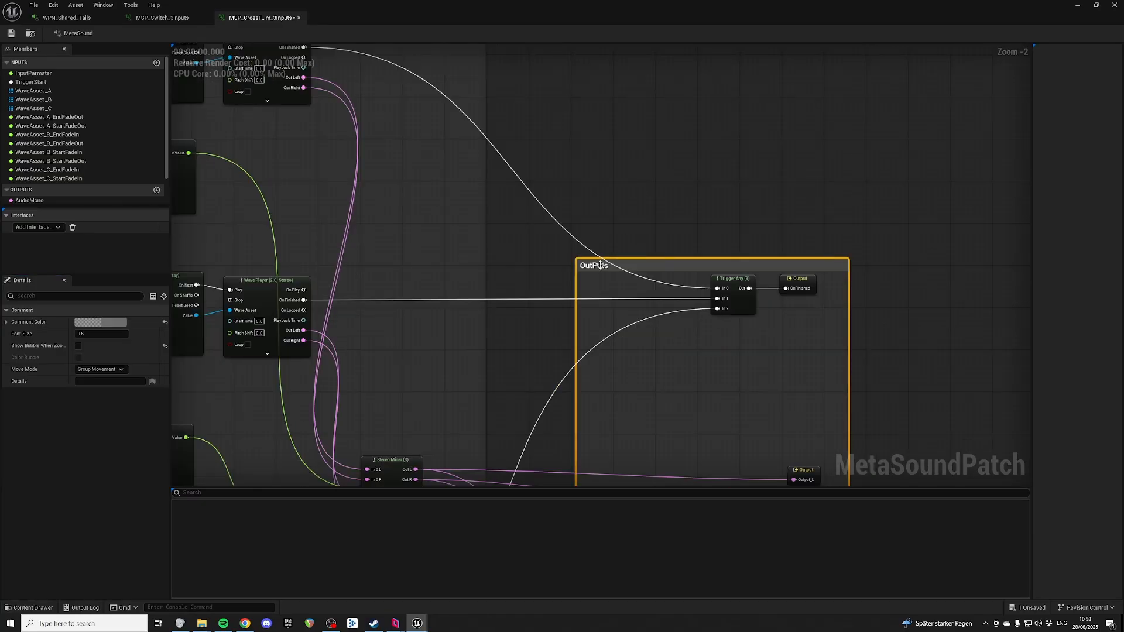
double_click(600, 265)
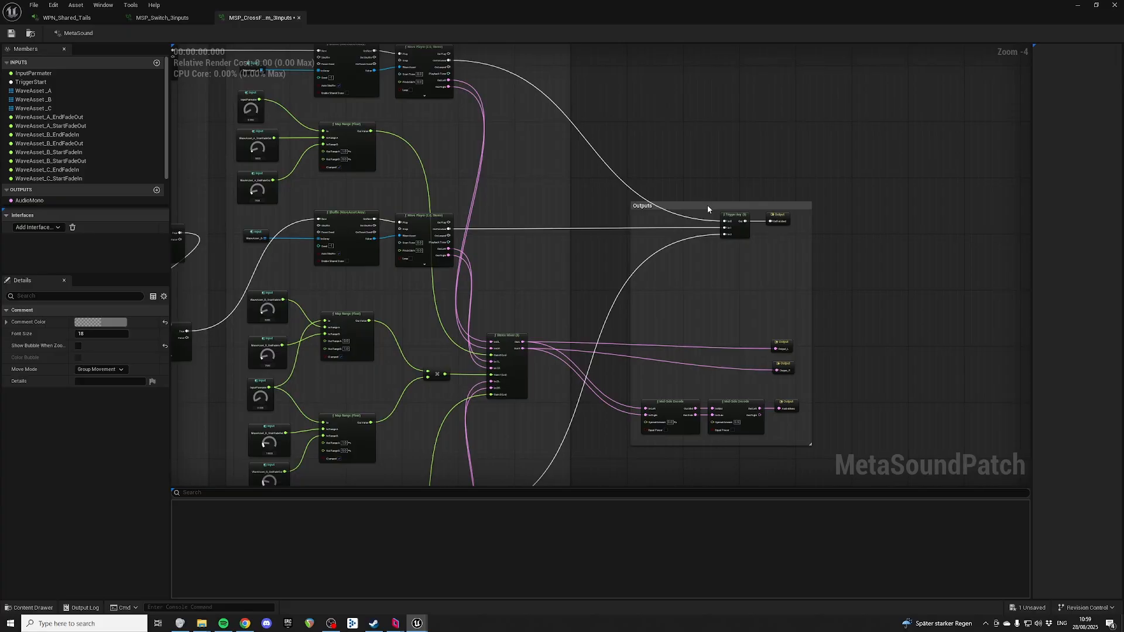
drag(707, 206, 660, 195)
click(676, 162)
Review the overall layout of the Optimisation, Audio and Outputs groups, including the WaveAsset_B branch
right_drag(668, 143, 813, 122)
scroll(811, 120, down, 2)
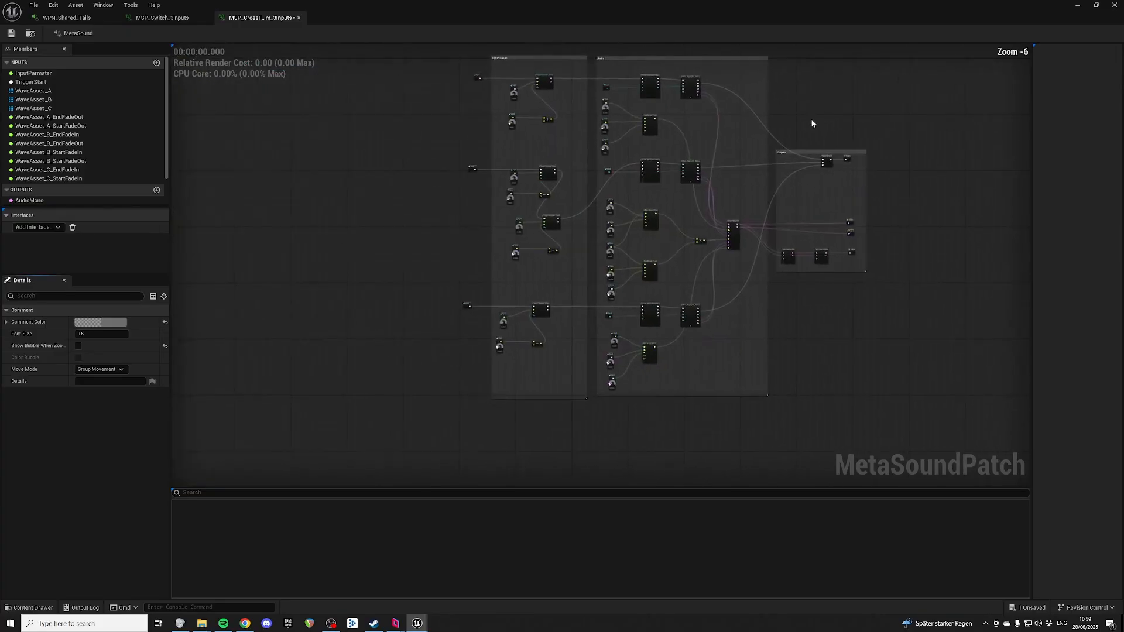
scroll(805, 111, up, 3)
scroll(796, 180, down, 2)
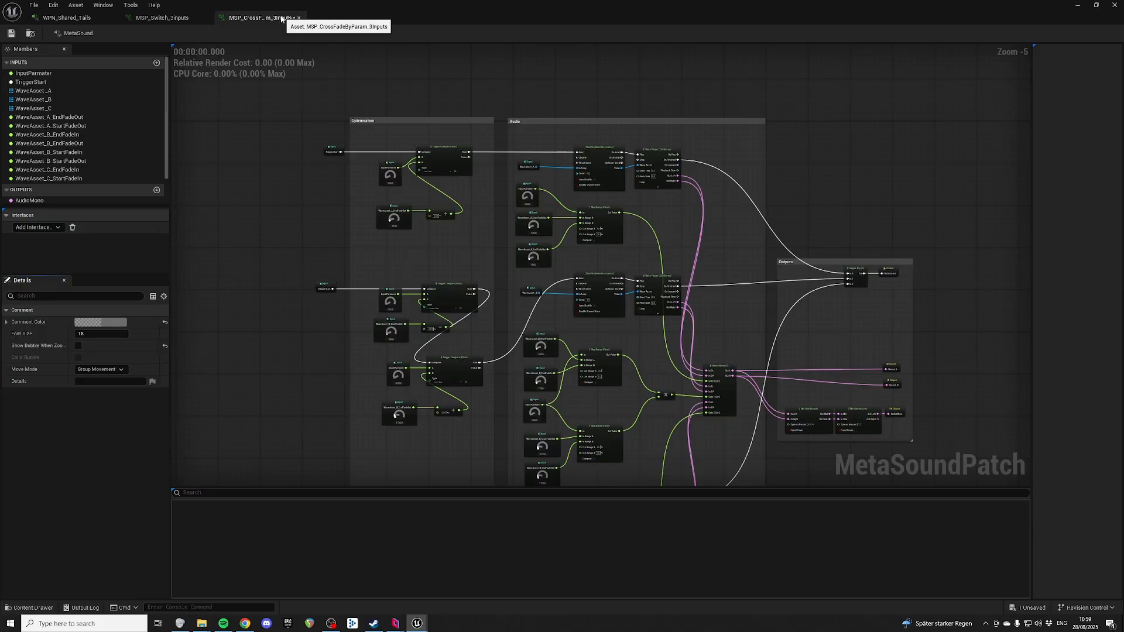
right_drag(666, 161, 677, 71)
drag(316, 186, 759, 394)
scroll(759, 395, down, 3)
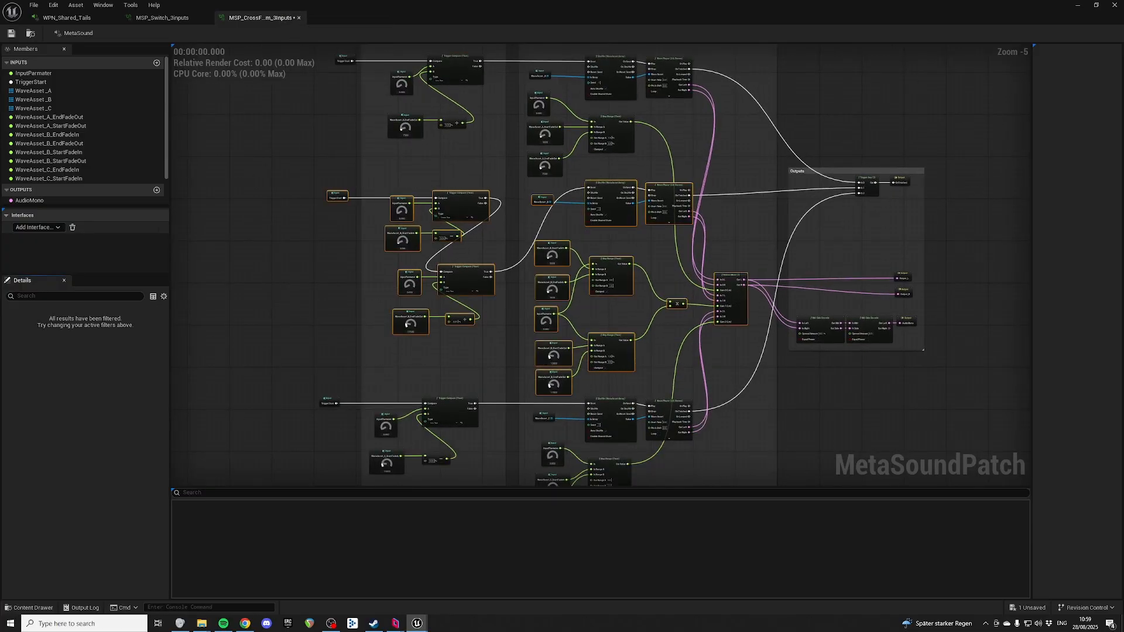
scroll(744, 216, up, 2)
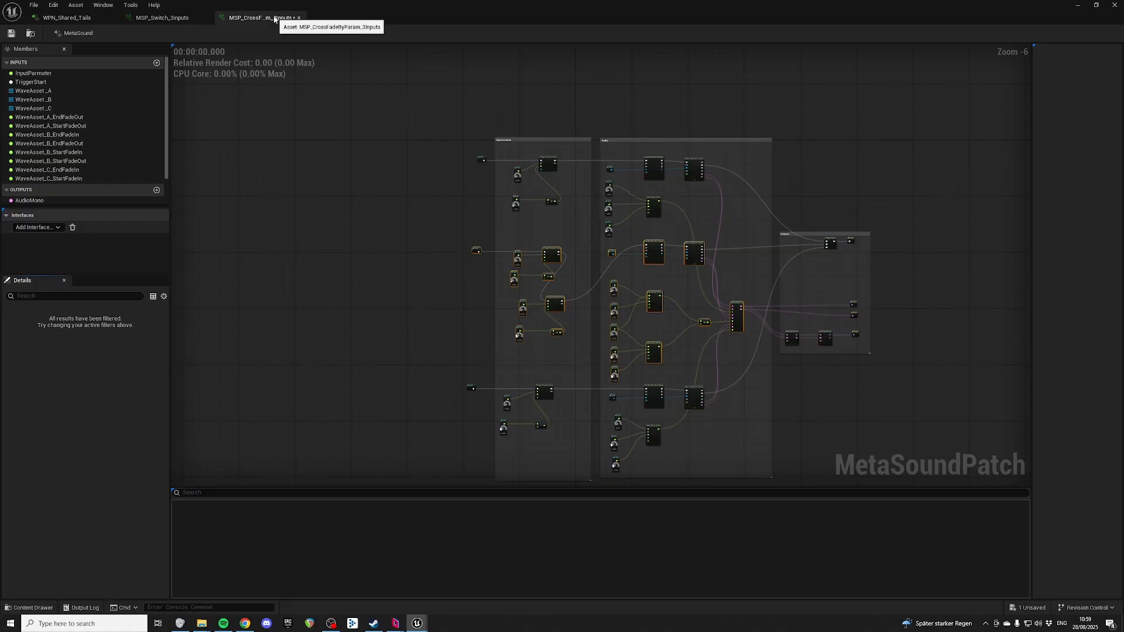
Examine the WaveAsset_B and WaveAsset_C fade inputs feeding the Map Range nodes in the Audio group
right_drag(460, 251, 459, 147)
drag(406, 138, 737, 262)
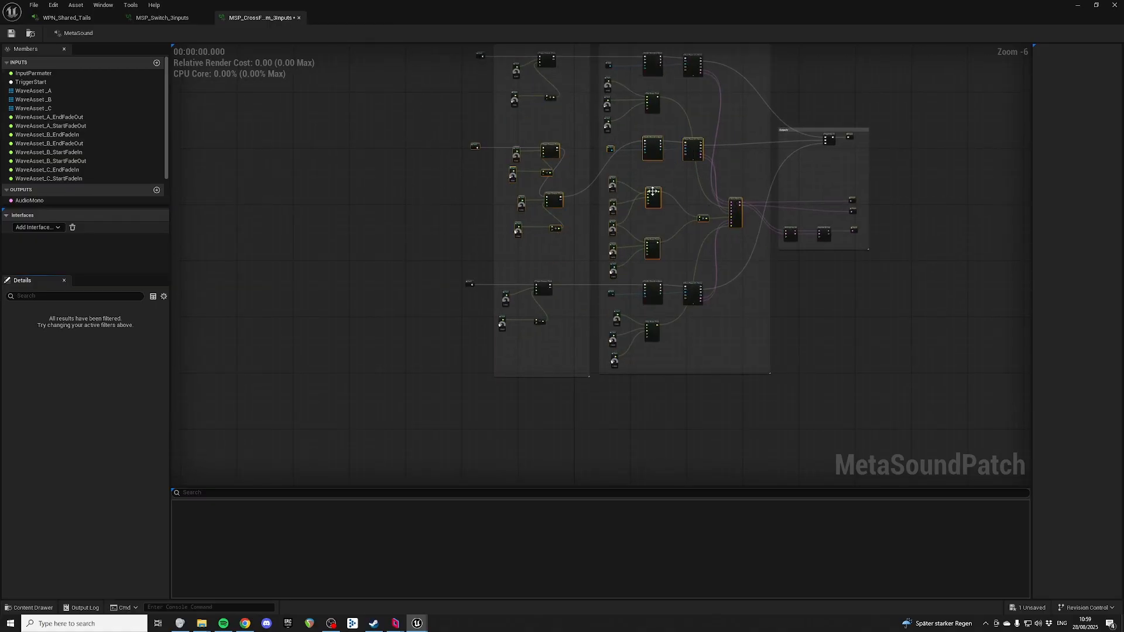
right_drag(666, 402, 652, 274)
right_drag(653, 364, 647, 220)
mouse_move(632, 287)
right_down()
mouse_move(627, 218)
mouse_move(630, 275)
right_up()
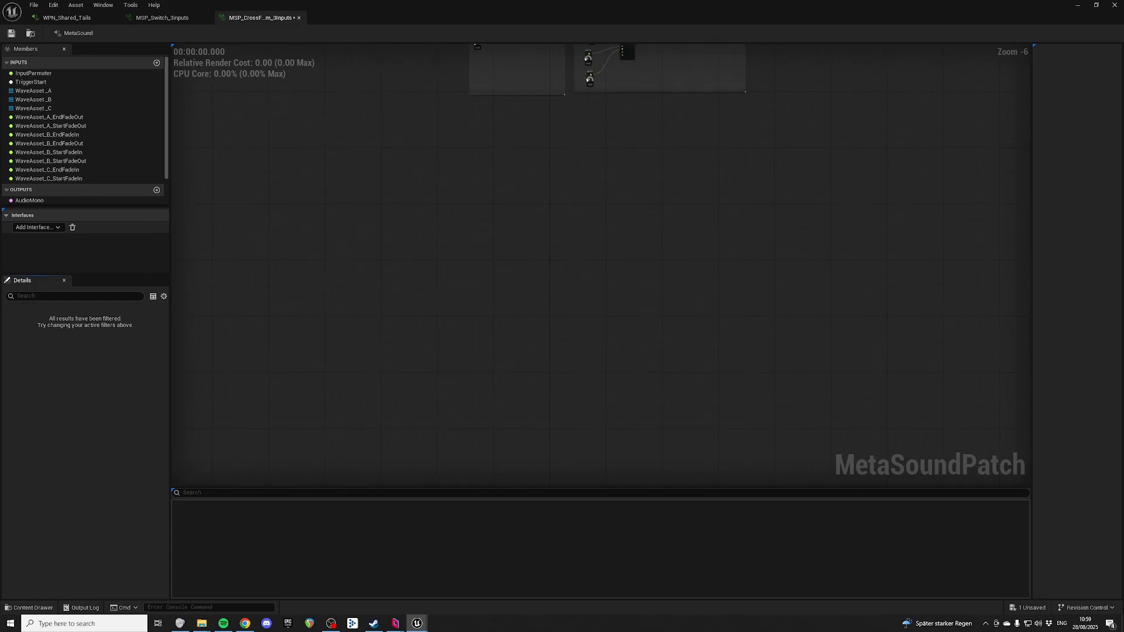
scroll(602, 233, up, 6)
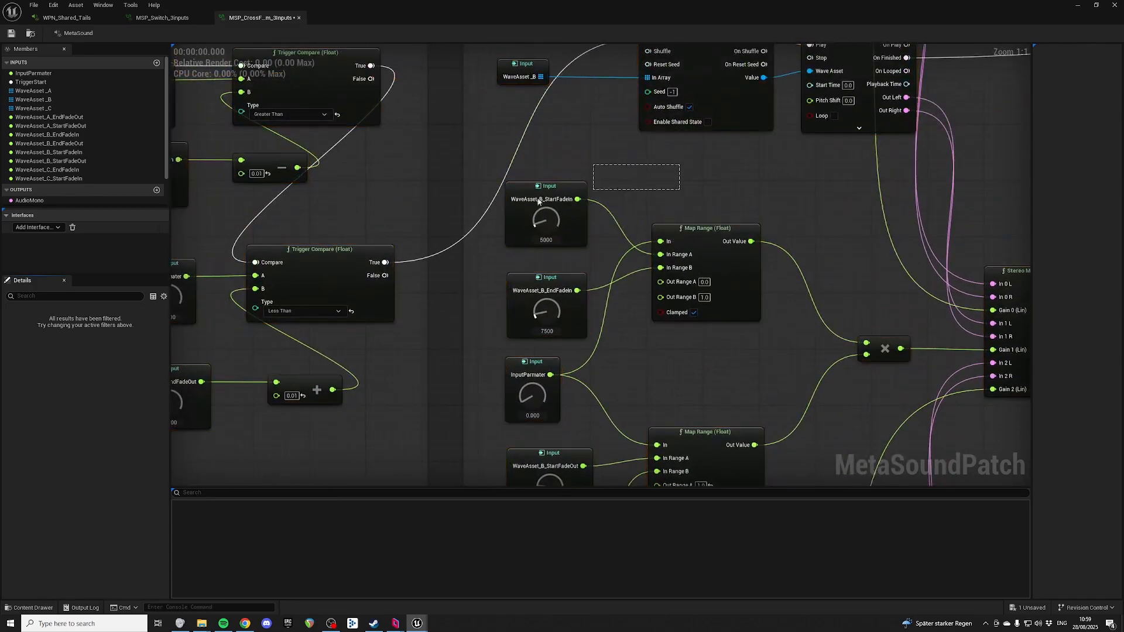
click(539, 201)
right_drag(598, 224, 633, 280)
right_drag(588, 48, 605, 281)
drag(498, 206, 603, 281)
right_drag(636, 471, 630, 242)
right_drag(634, 410, 633, 72)
drag(495, 186, 612, 298)
right_drag(633, 377, 599, 98)
right_drag(515, 304, 532, 182)
right_drag(623, 137, 614, 270)
right_drag(579, 246, 567, 174)
right_drag(615, 109, 627, 318)
right_drag(609, 450, 603, 187)
right_drag(592, 354, 625, 180)
mouse_move(593, 302)
right_down()
mouse_move(574, 363)
mouse_move(605, 316)
right_up()
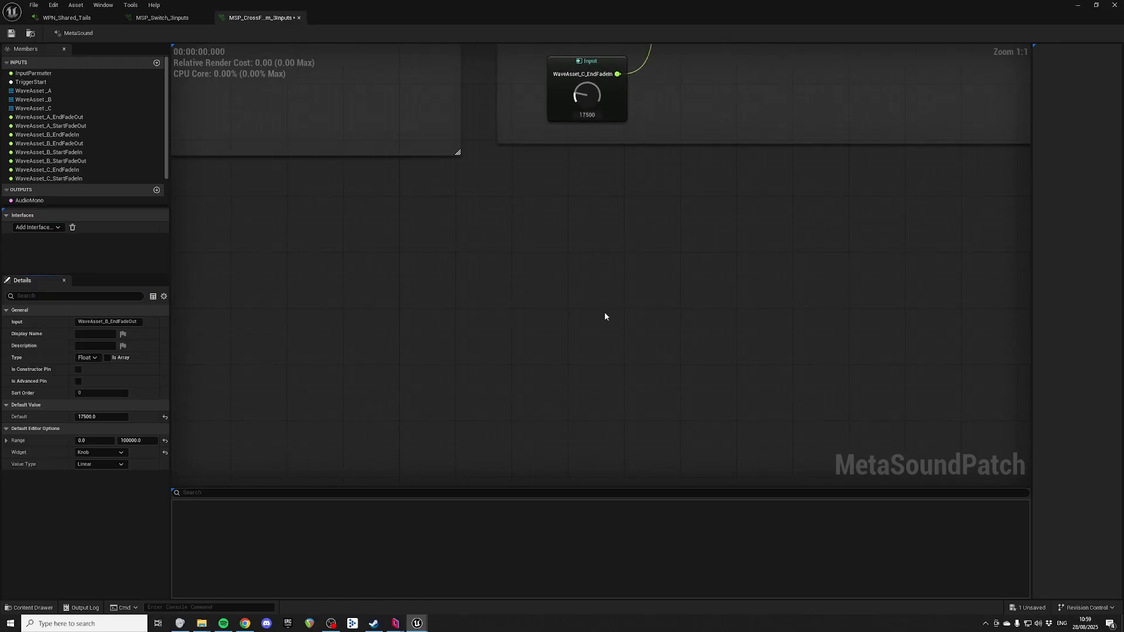
Check how the Stereo Mixer and Wave Players connect to the nodes inside the Outputs comment
scroll(594, 252, down, 9)
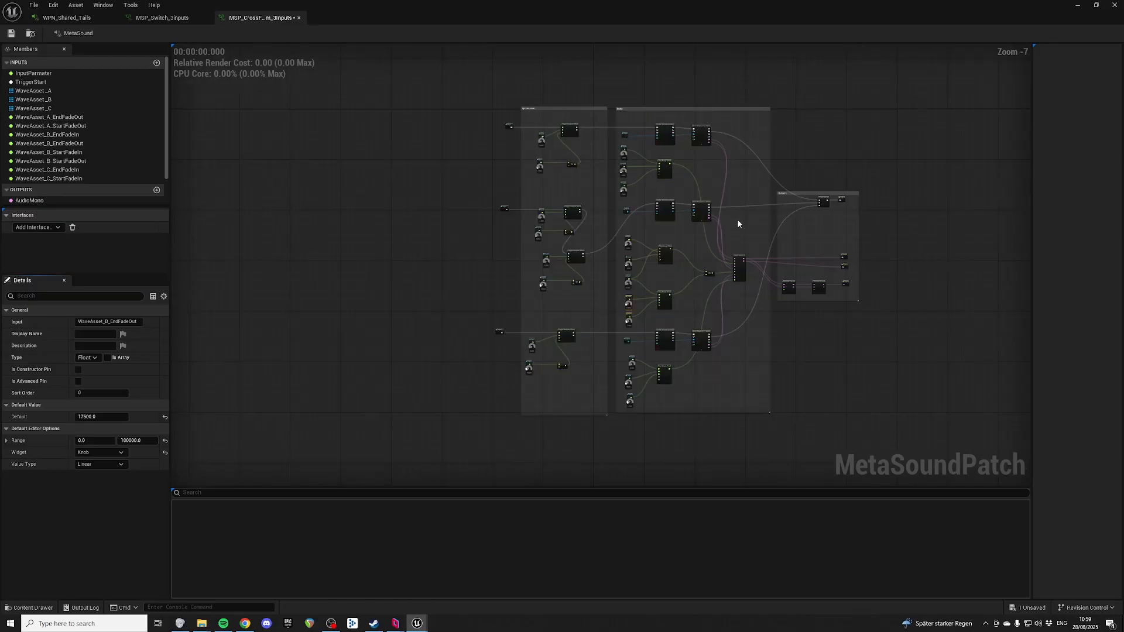
scroll(736, 220, up, 5)
scroll(751, 171, down, 1)
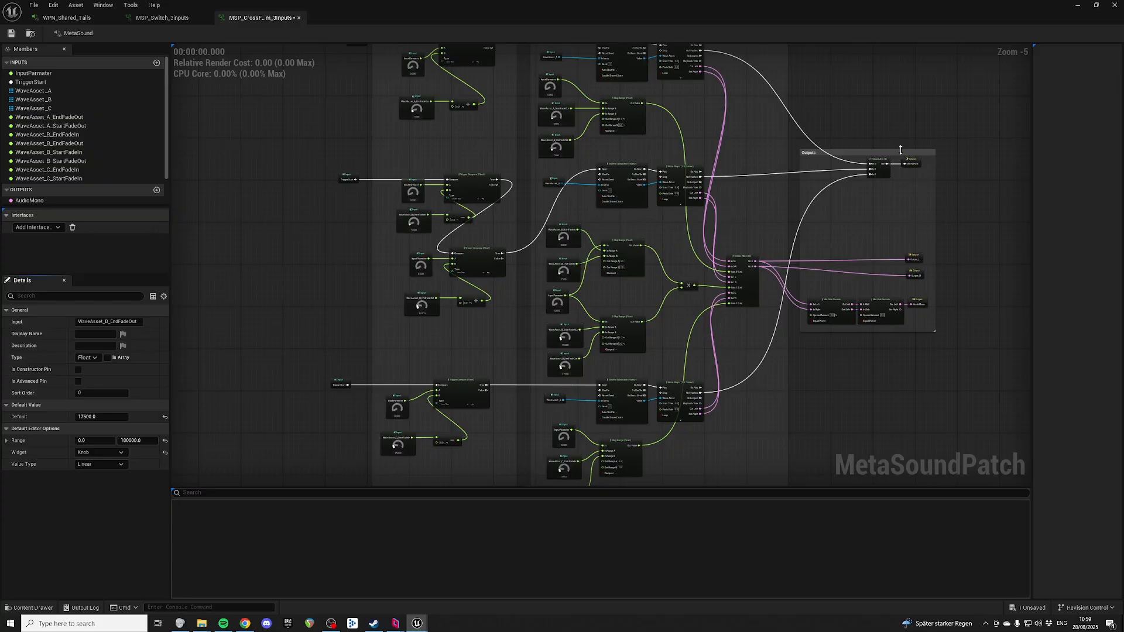
scroll(902, 157, up, 3)
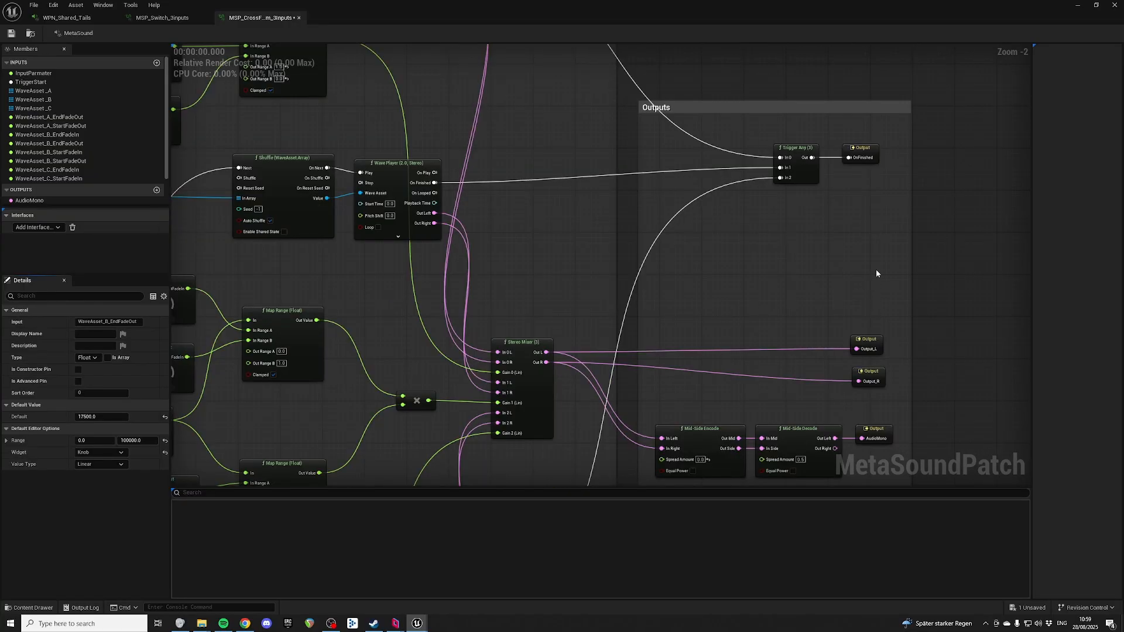
scroll(876, 274, down, 3)
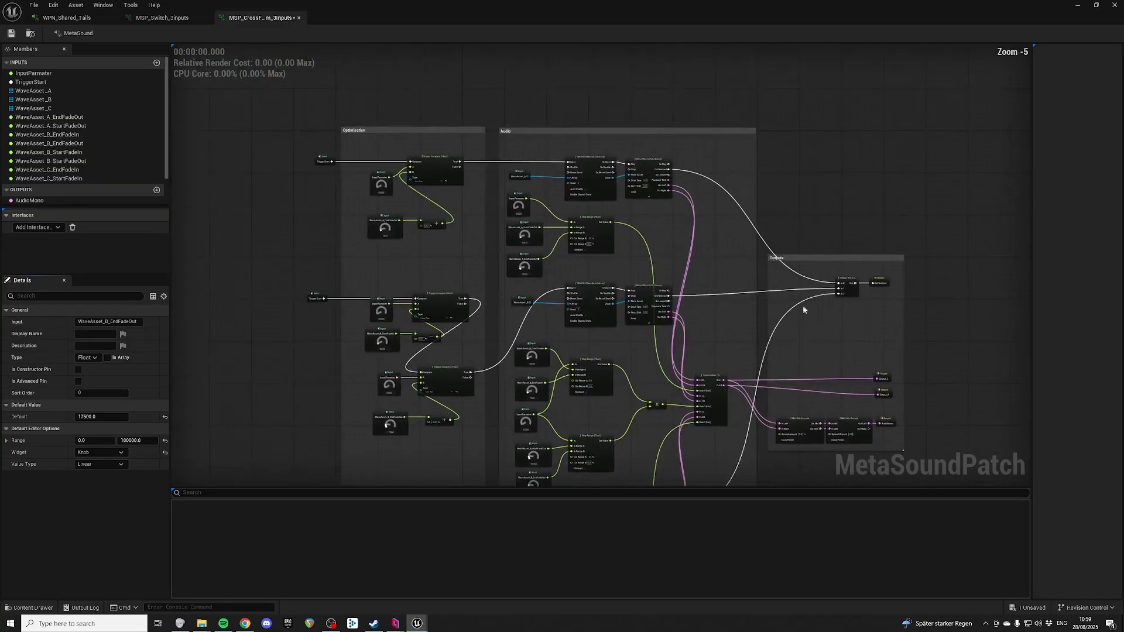
Add an MSP_CrossFadeByParam_3Inputs patch node below the existing switch setup in the WPN_Shared_Tails source
click(40, 18)
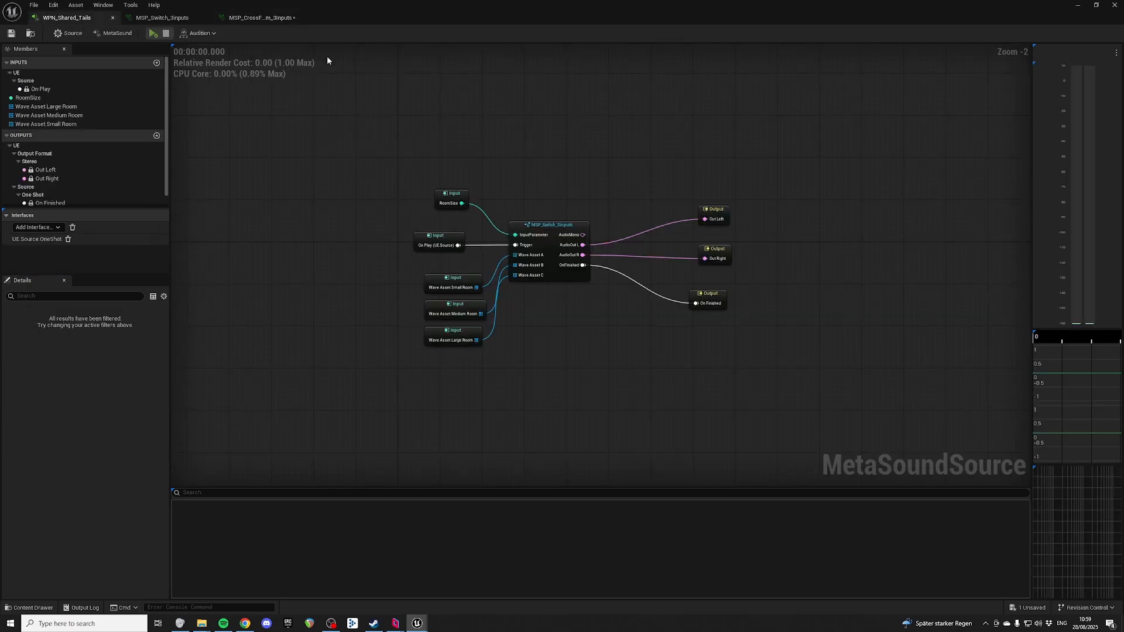
right_click(594, 286)
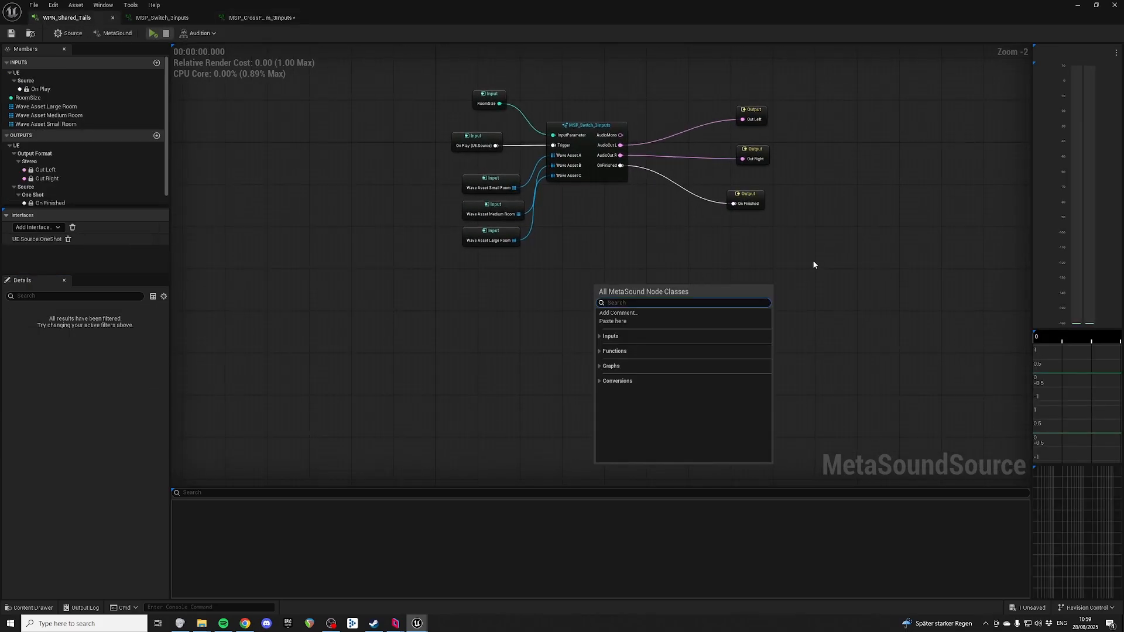
text(d)
key(BackSpace)
text(cro)
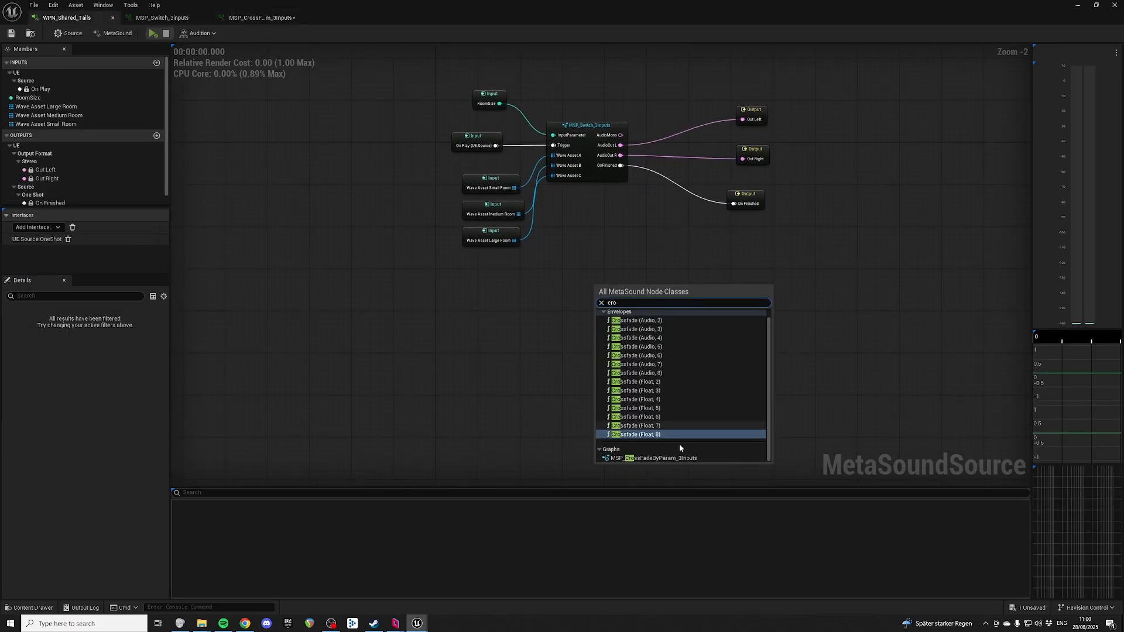
click(683, 459)
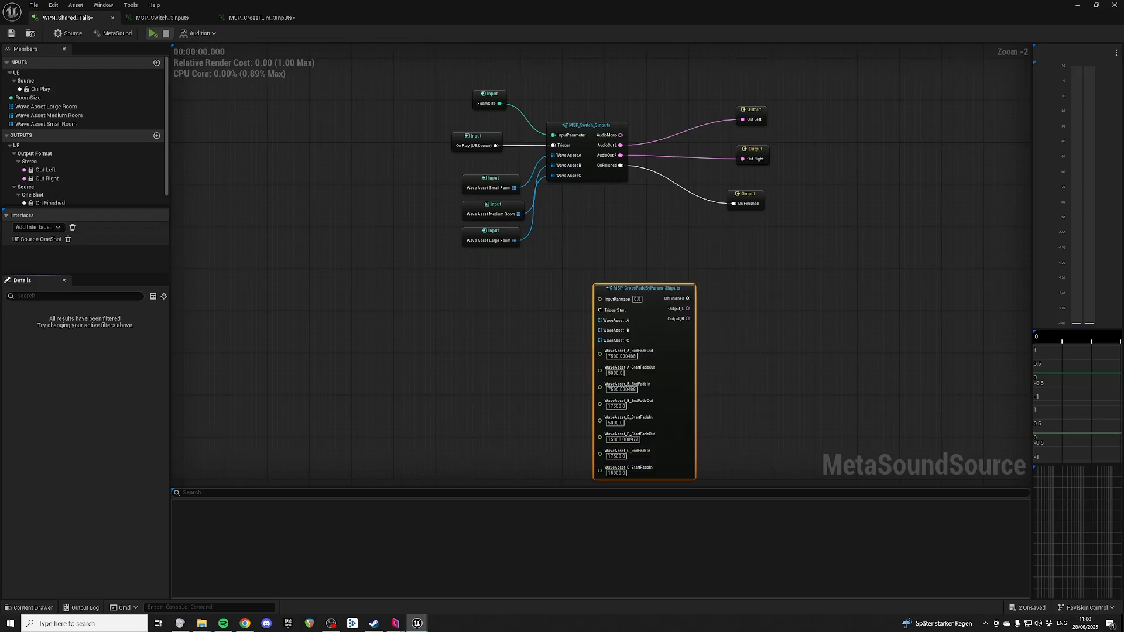
scroll(703, 263, up, 2)
right_drag(740, 337, 770, 252)
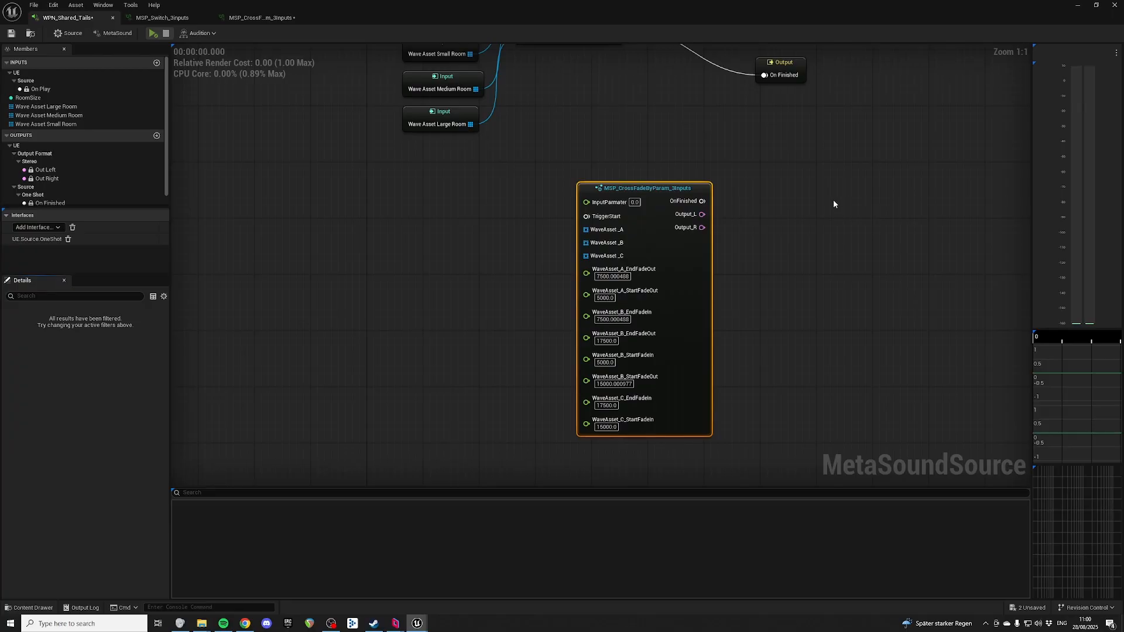
Open the crossfade patch from its node in WPN_Shared_Tails and enlarge the area above its Details
click(619, 88)
right_drag(618, 88, 720, 155)
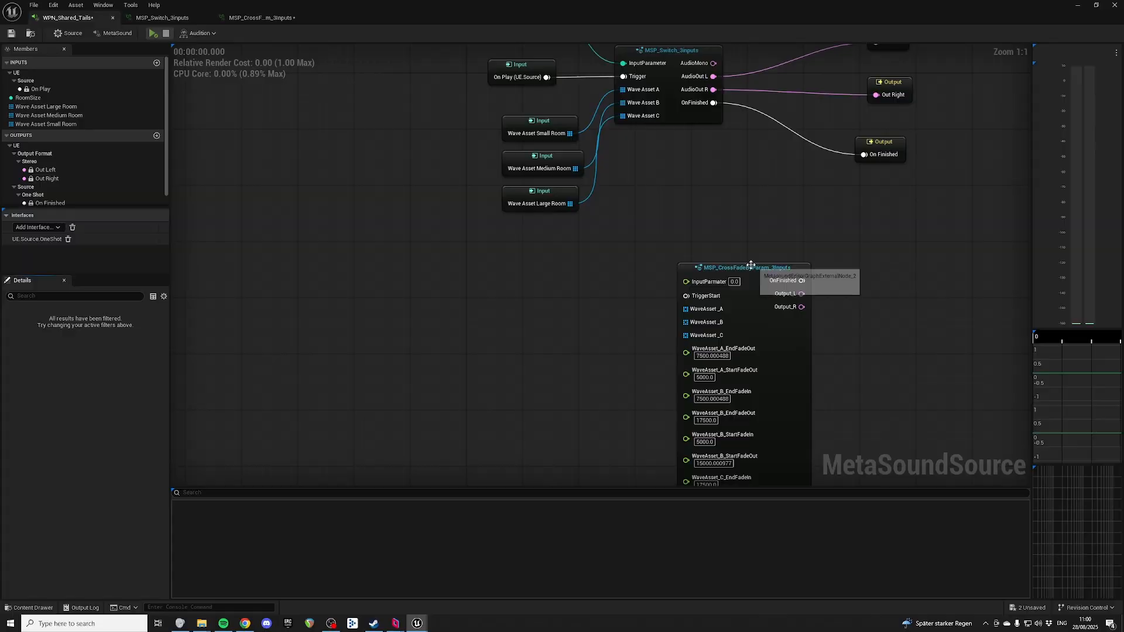
click(744, 272)
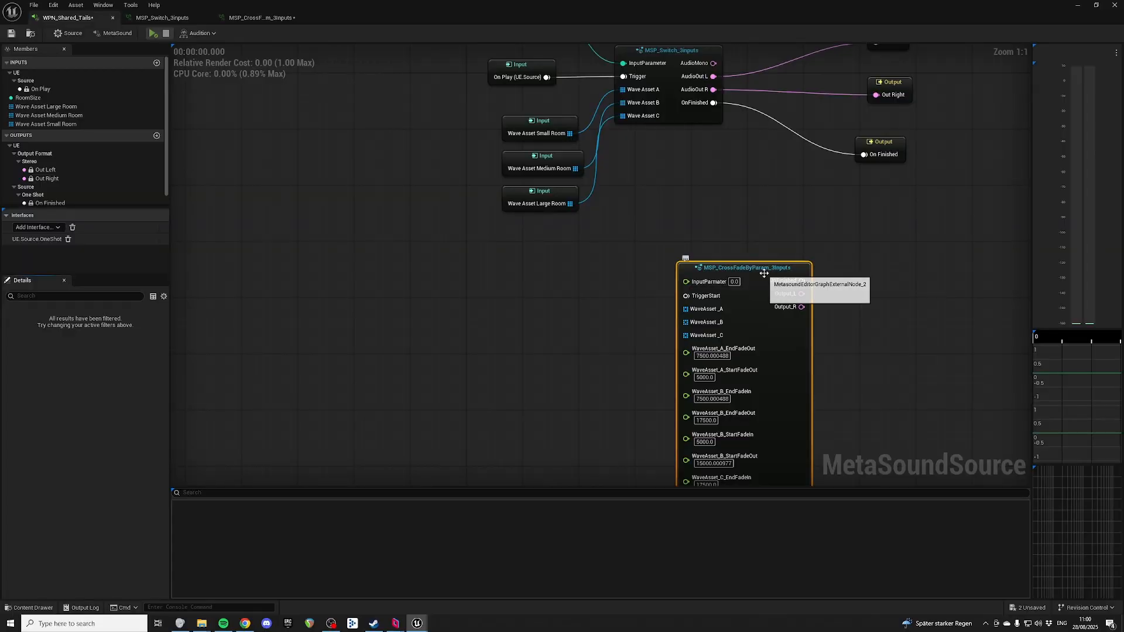
double_click(744, 272)
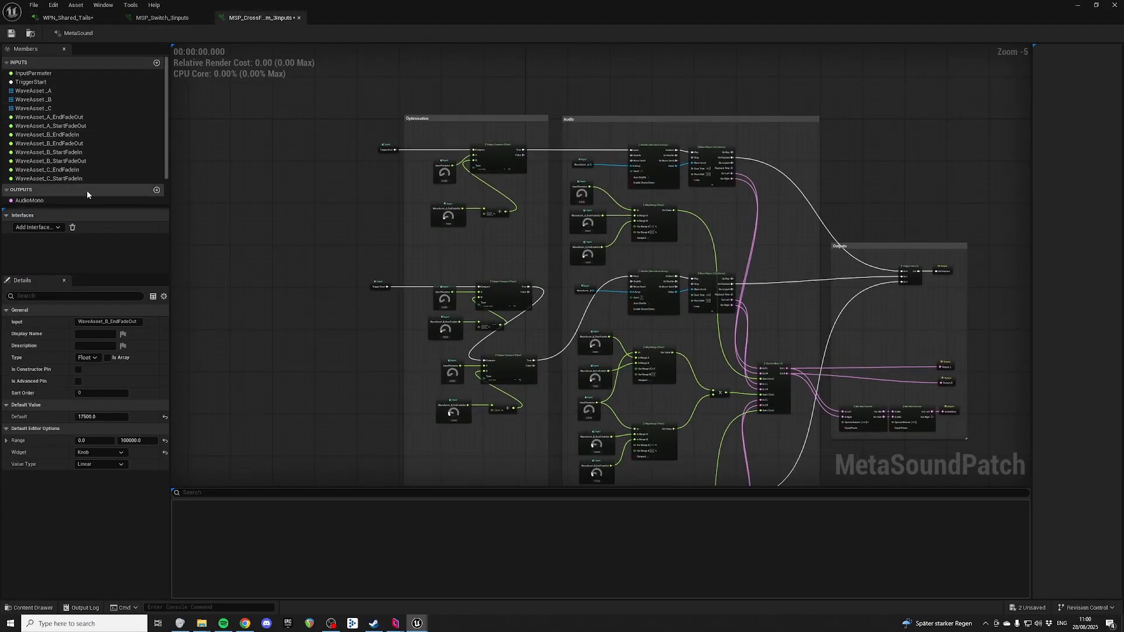
click(106, 207)
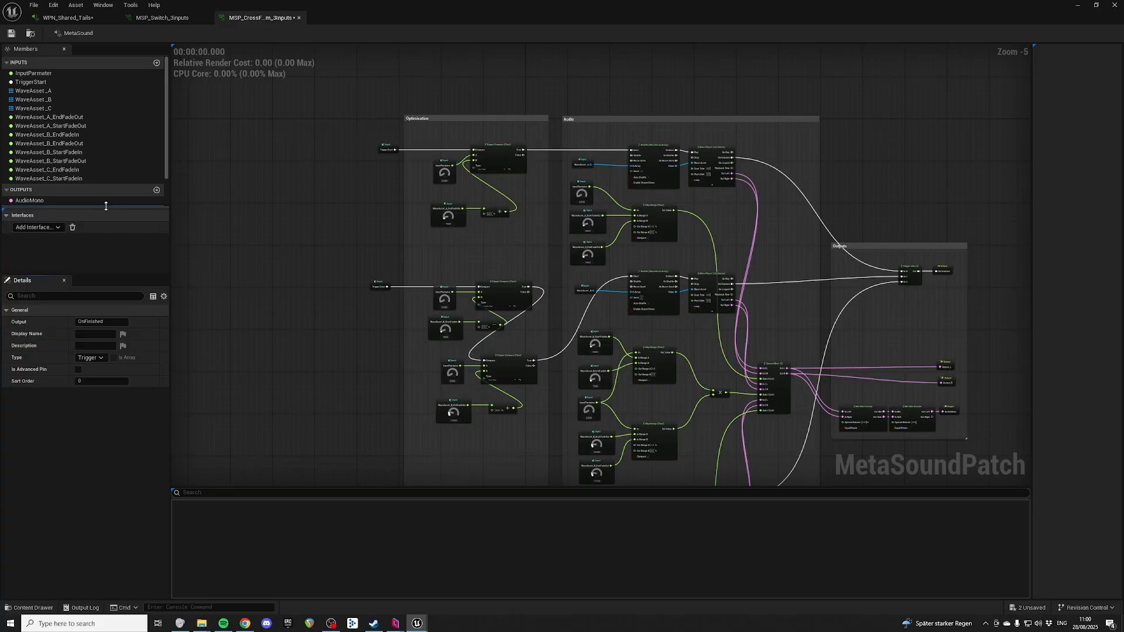
drag(127, 274, 126, 363)
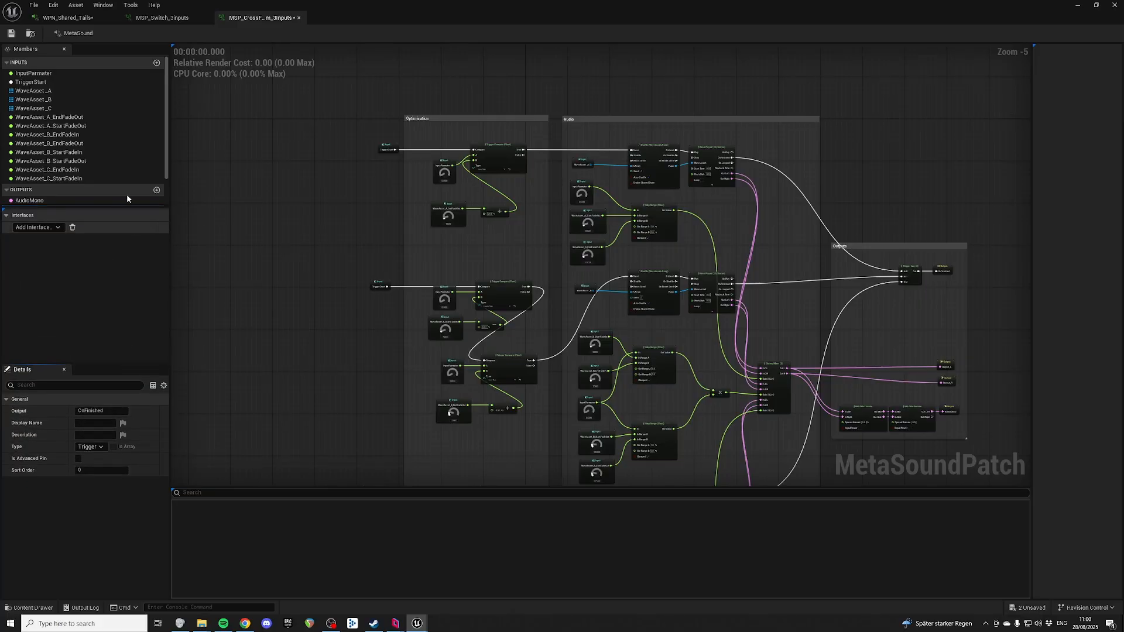
Set the sort order of the InputParmater input to 5
click(64, 84)
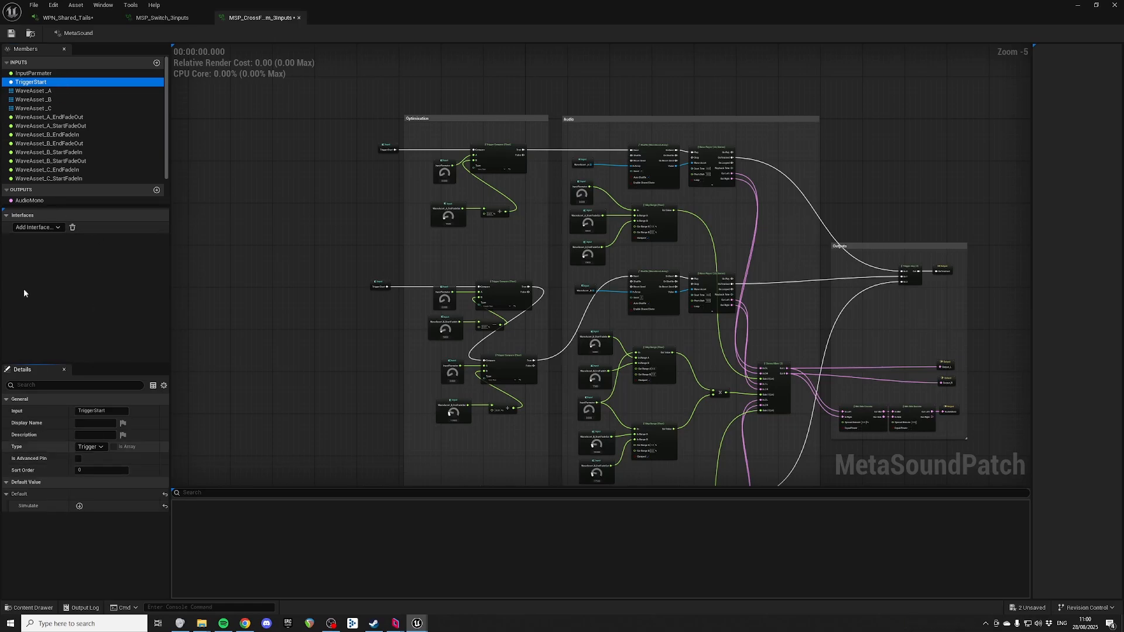
click(62, 74)
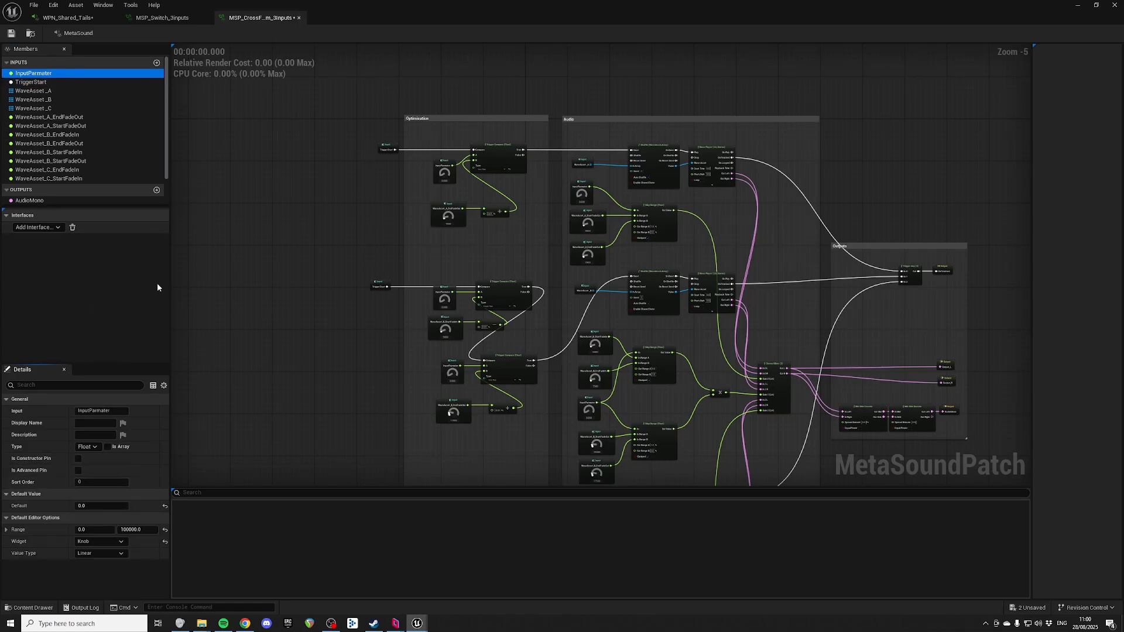
click(101, 482)
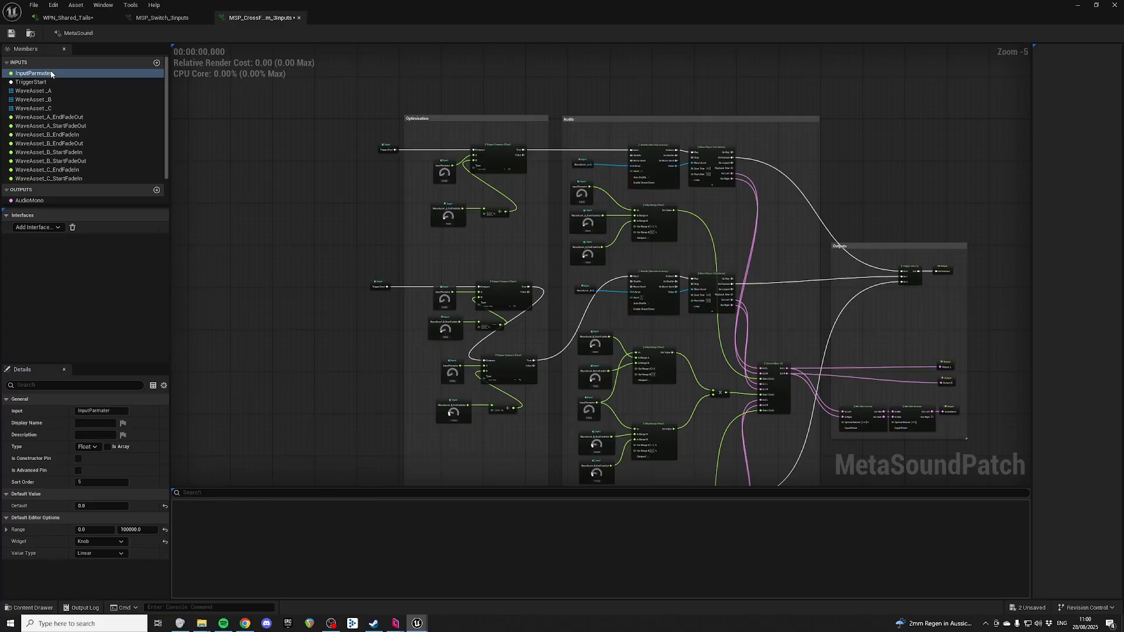
click(36, 73)
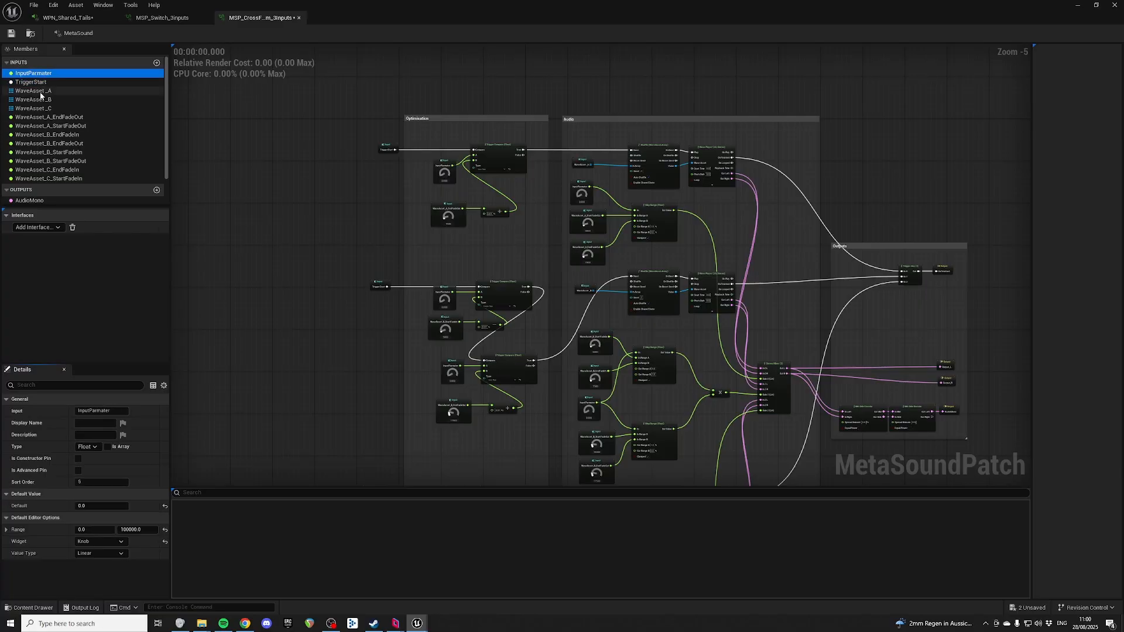
Set the sort order of WaveAsset_A, WaveAsset_A_EndFadeOut and WaveAsset_A_StartFadeOut to 10
click(38, 92)
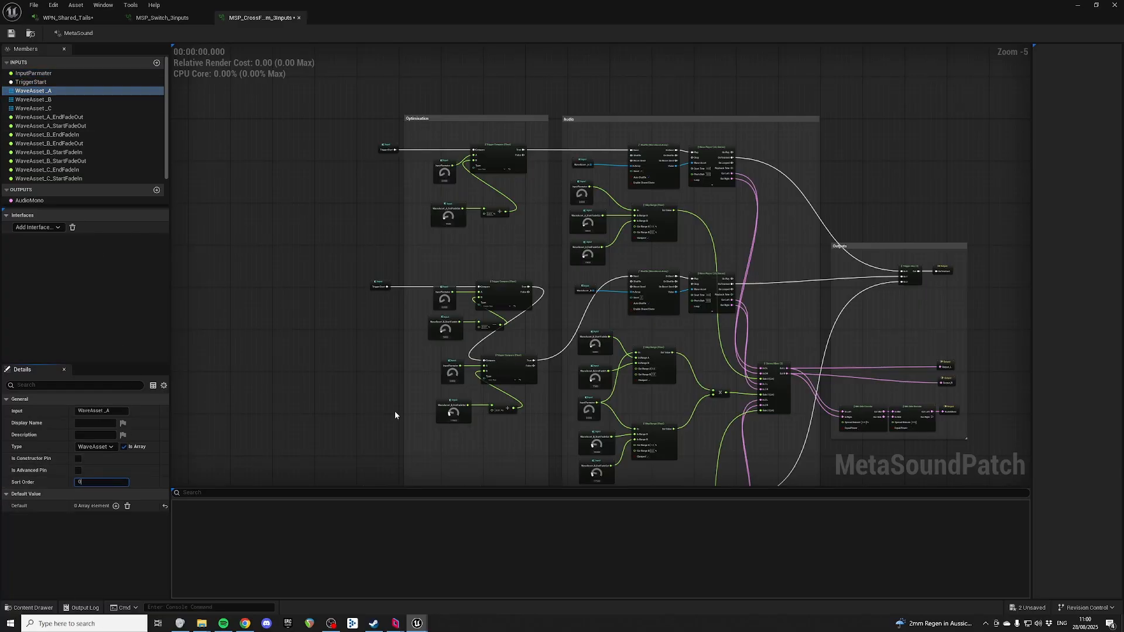
click(70, 117)
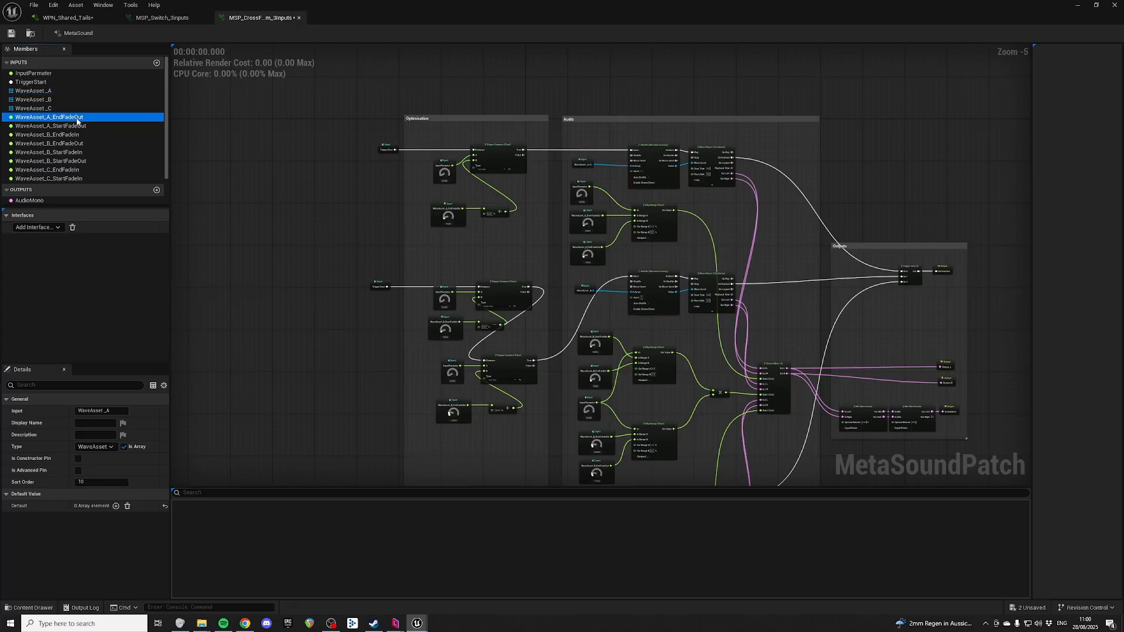
click(106, 482)
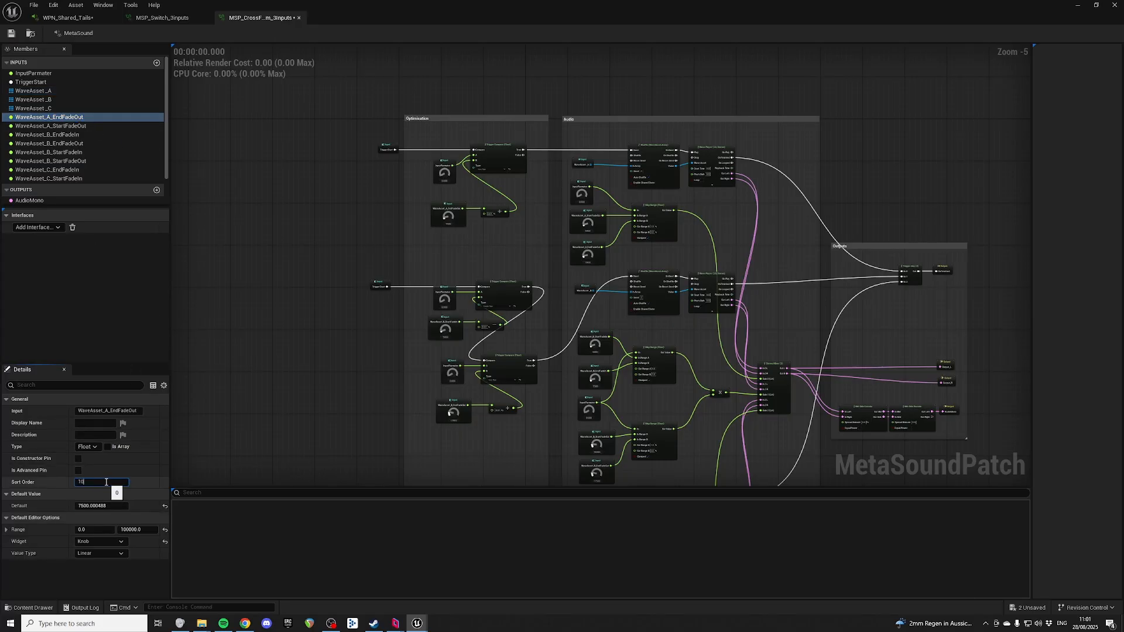
key(Return)
click(80, 126)
click(111, 483)
text(1)
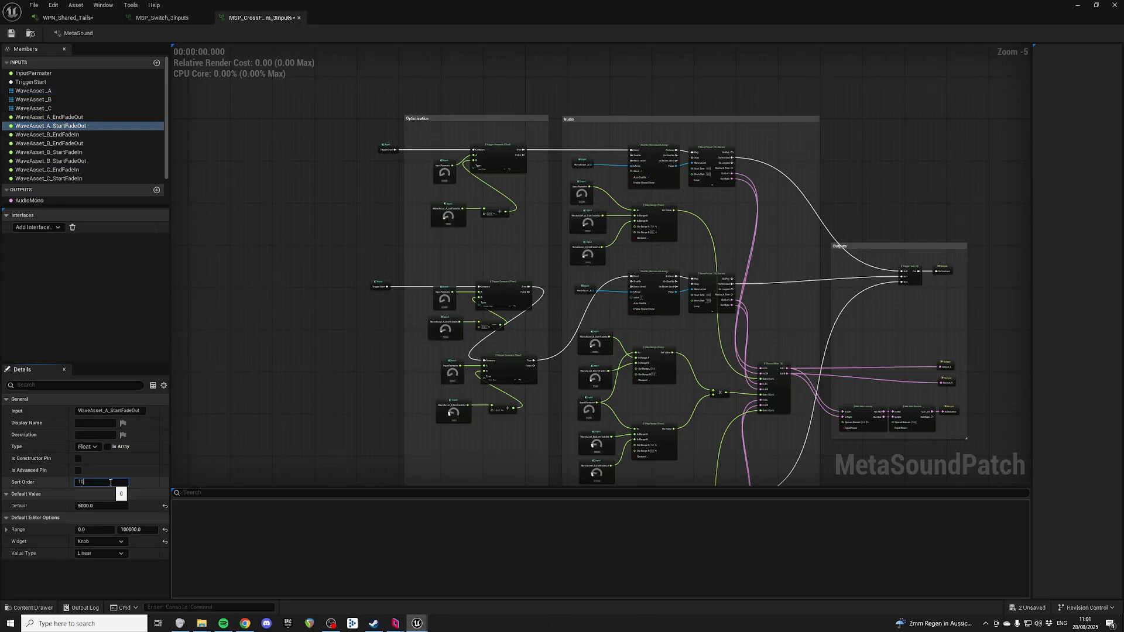
text(0)
key(Return)
Set the sort order of the WaveAsset_B and WaveAsset_B_EndFadeIn inputs to 15
click(35, 100)
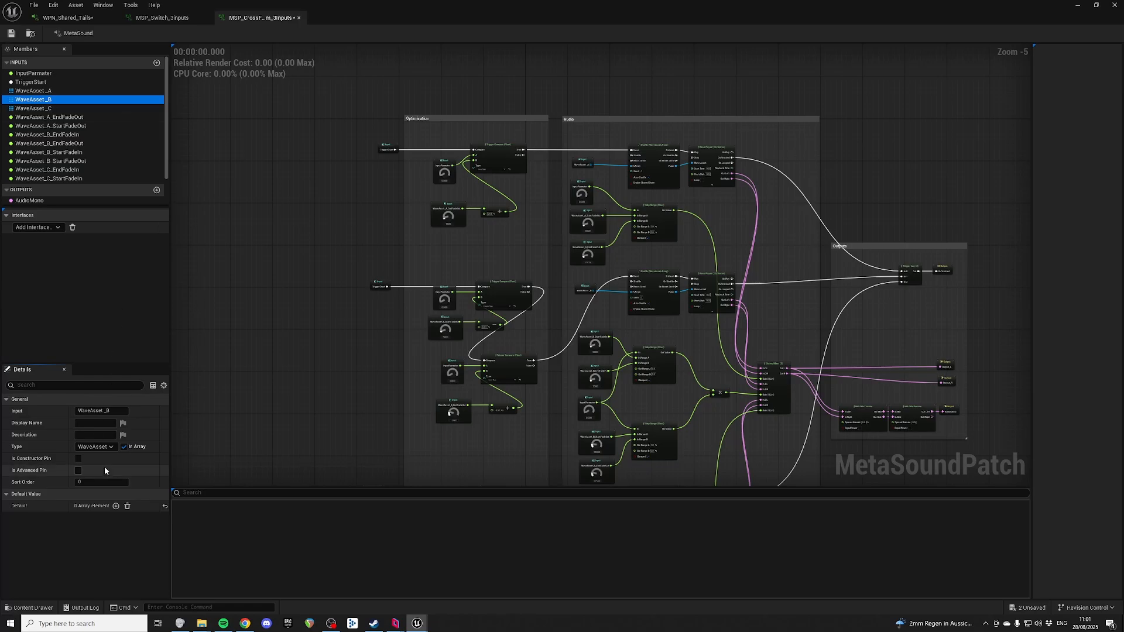
click(108, 482)
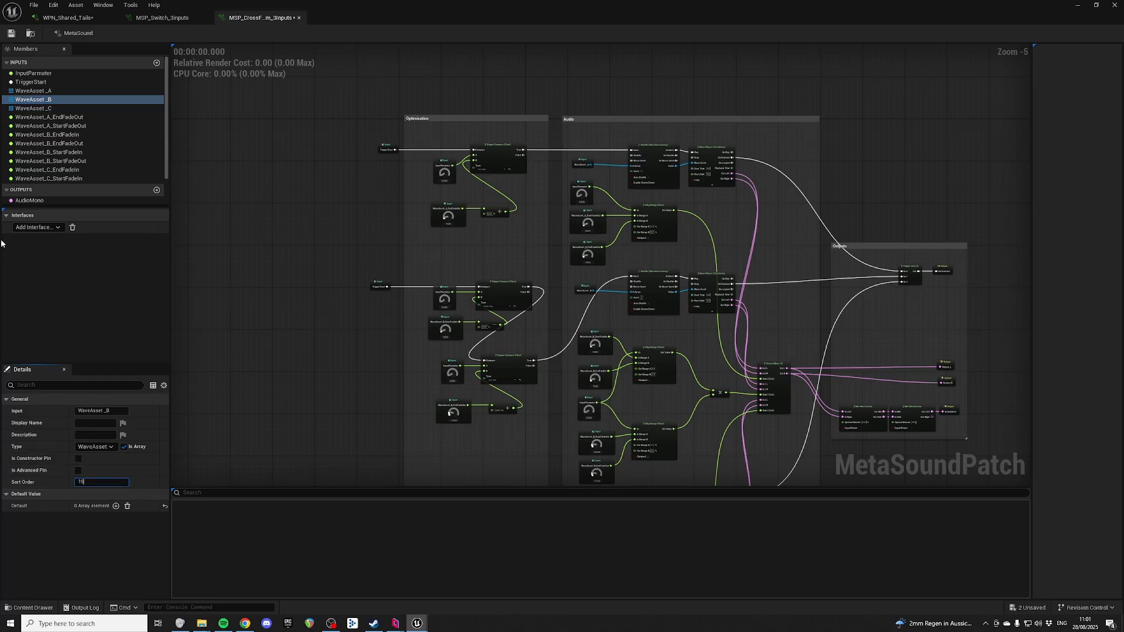
click(71, 136)
click(72, 163)
click(64, 134)
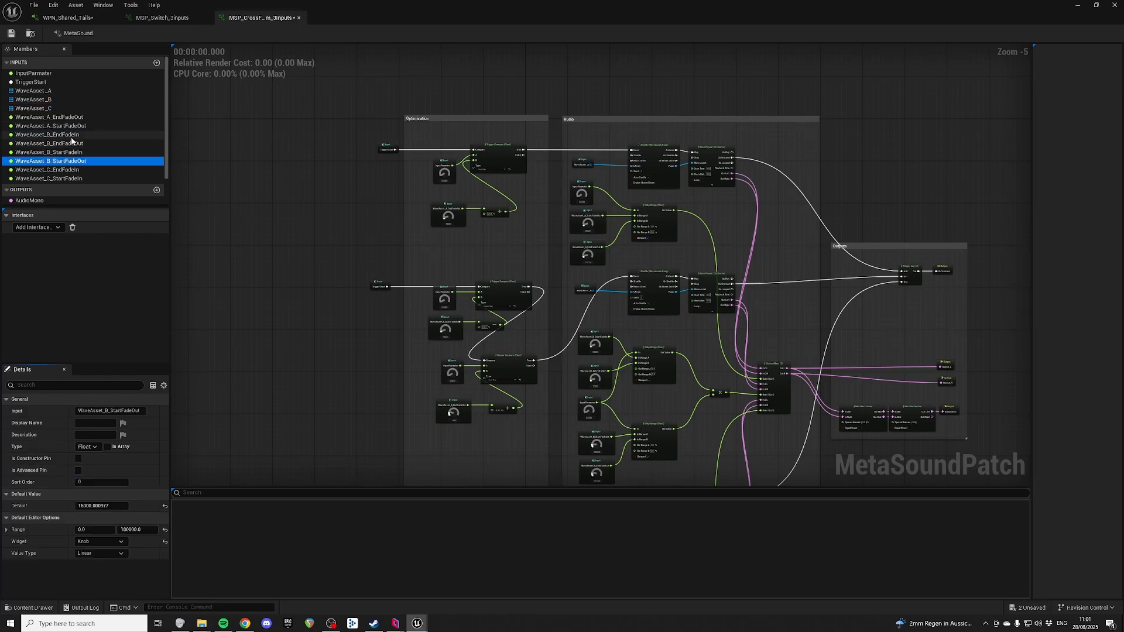
click(98, 481)
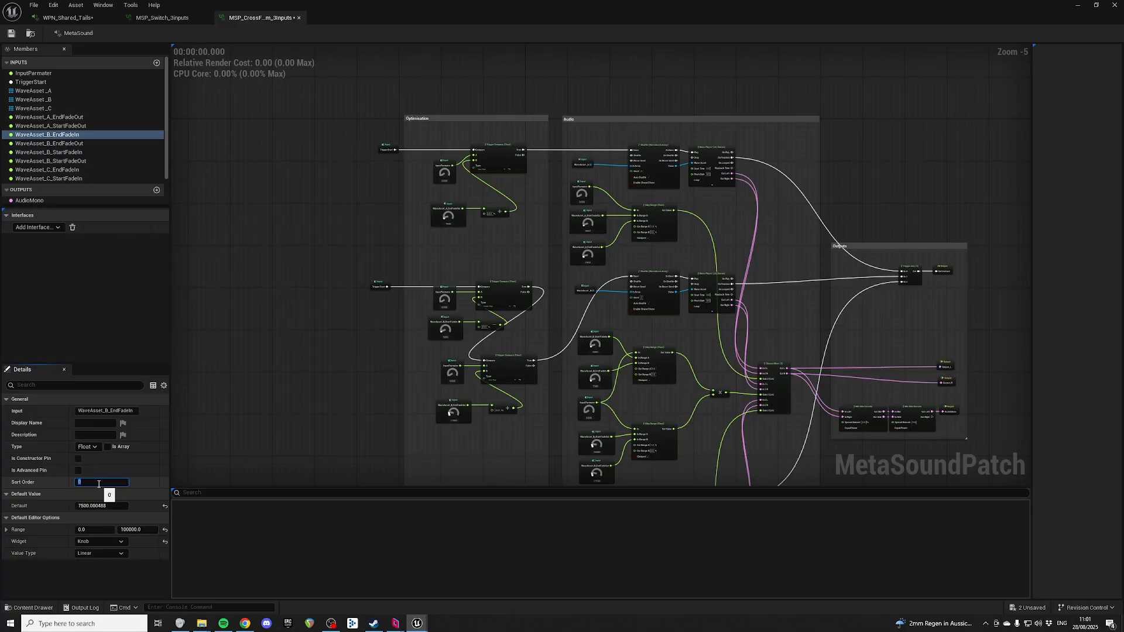
click(61, 135)
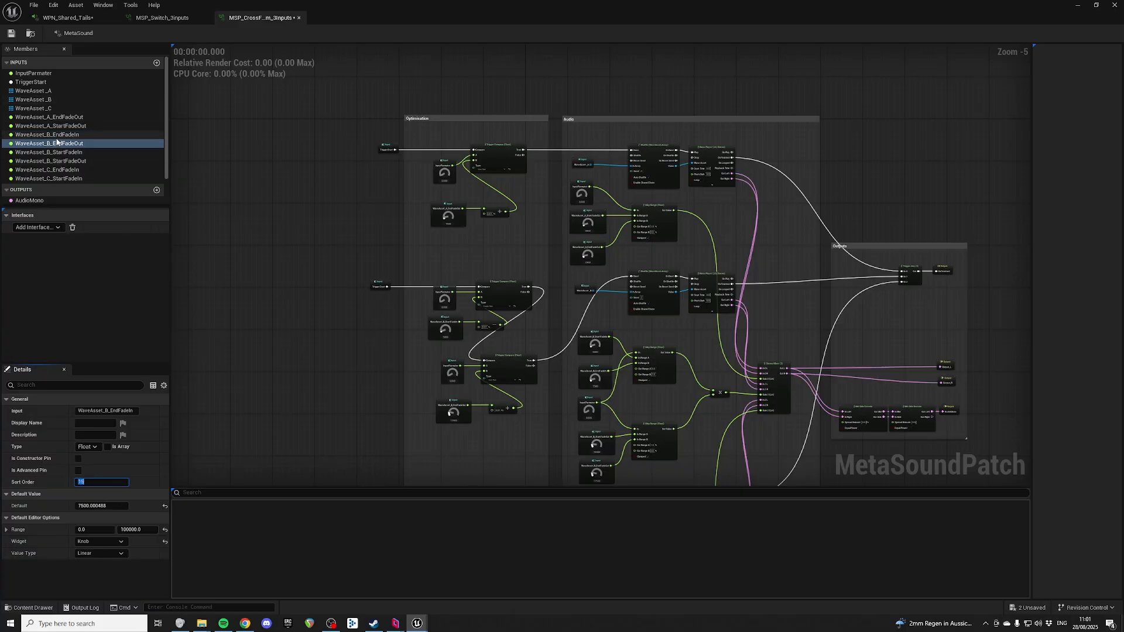
Set the sort order of WaveAsset_B_EndFadeOut, WaveAsset_B_StartFadeIn and WaveAsset_B_StartFadeOut to 15
click(69, 145)
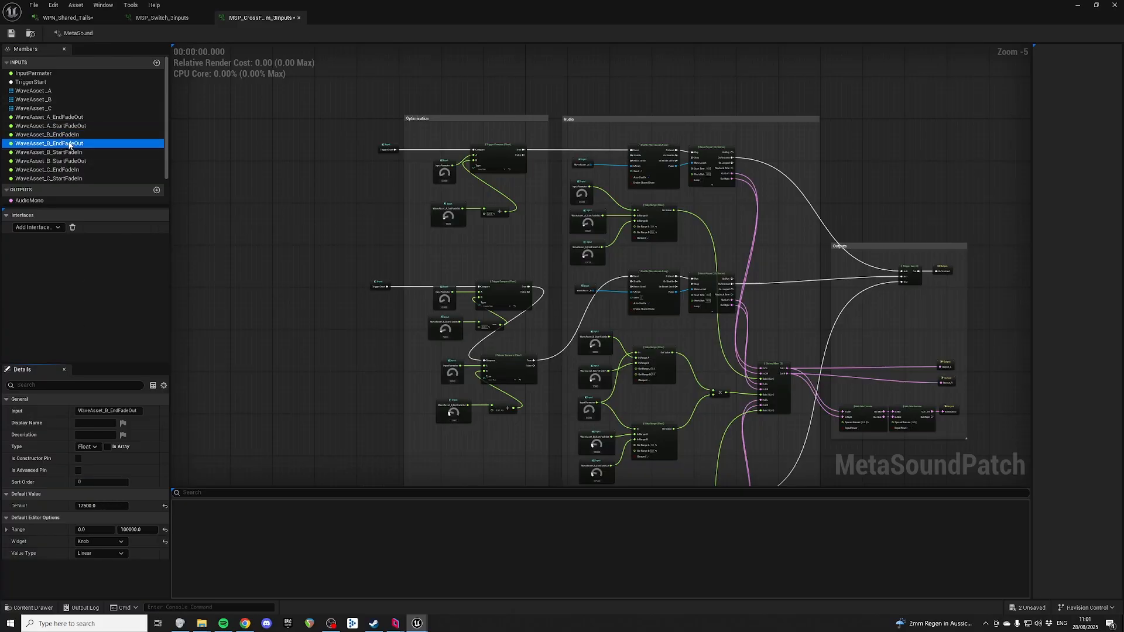
click(95, 481)
click(90, 151)
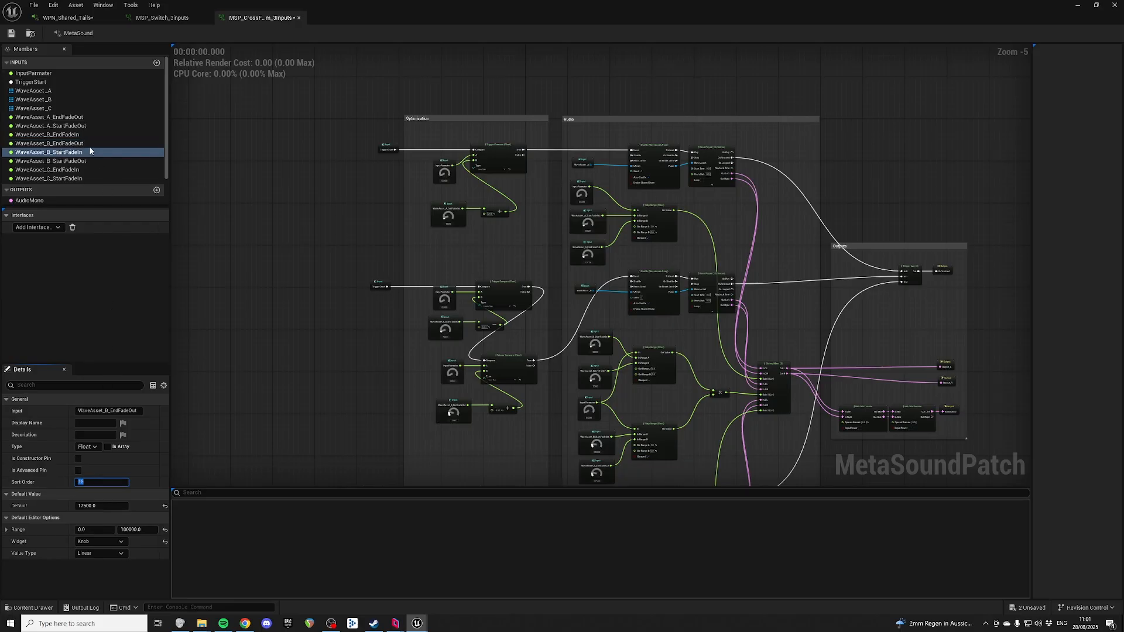
click(84, 481)
click(85, 161)
click(98, 482)
text(15)
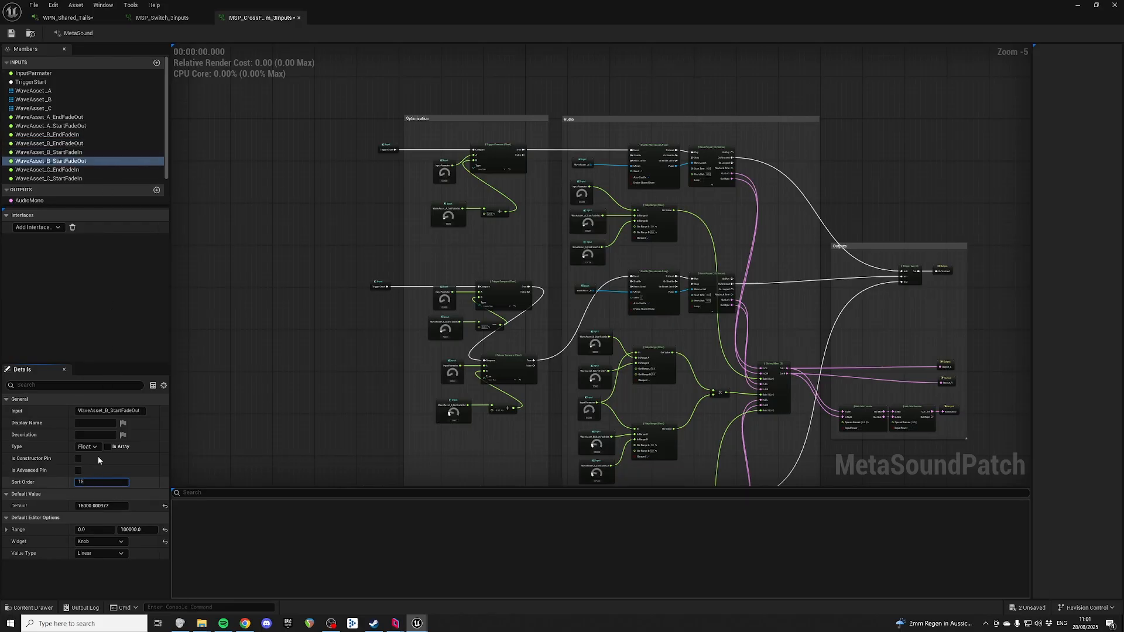
Set the sort order of the WaveAsset_C, WaveAsset_C_EndFadeIn and WaveAsset_C_StartFadeIn inputs to 20
click(43, 108)
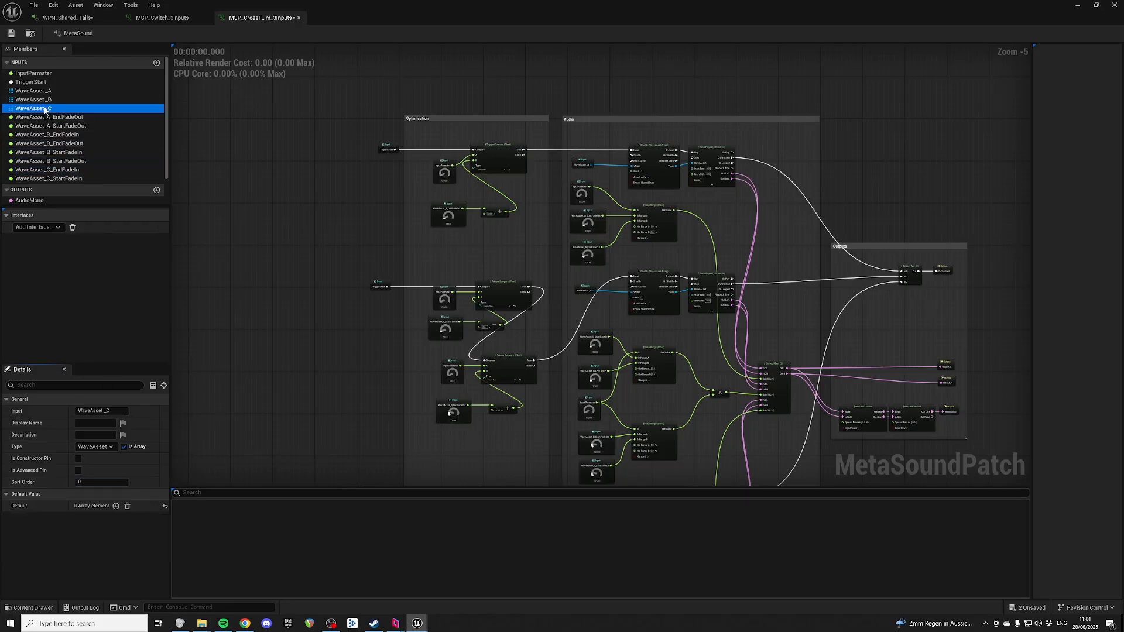
click(88, 483)
scroll(87, 135, down, 2)
click(86, 132)
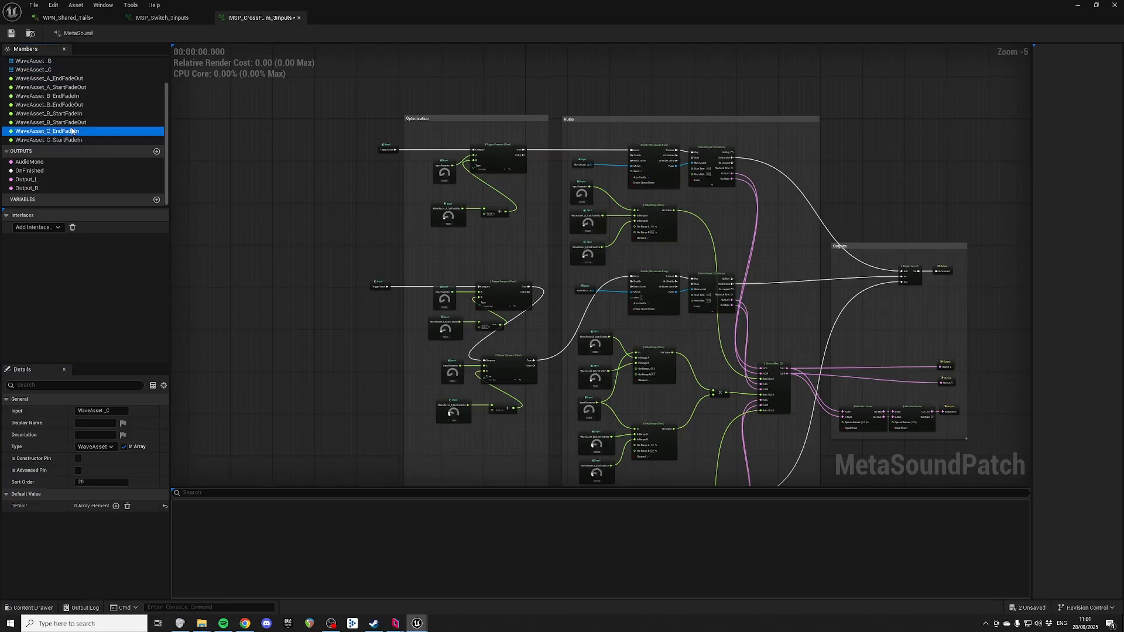
text(20)
key(Return)
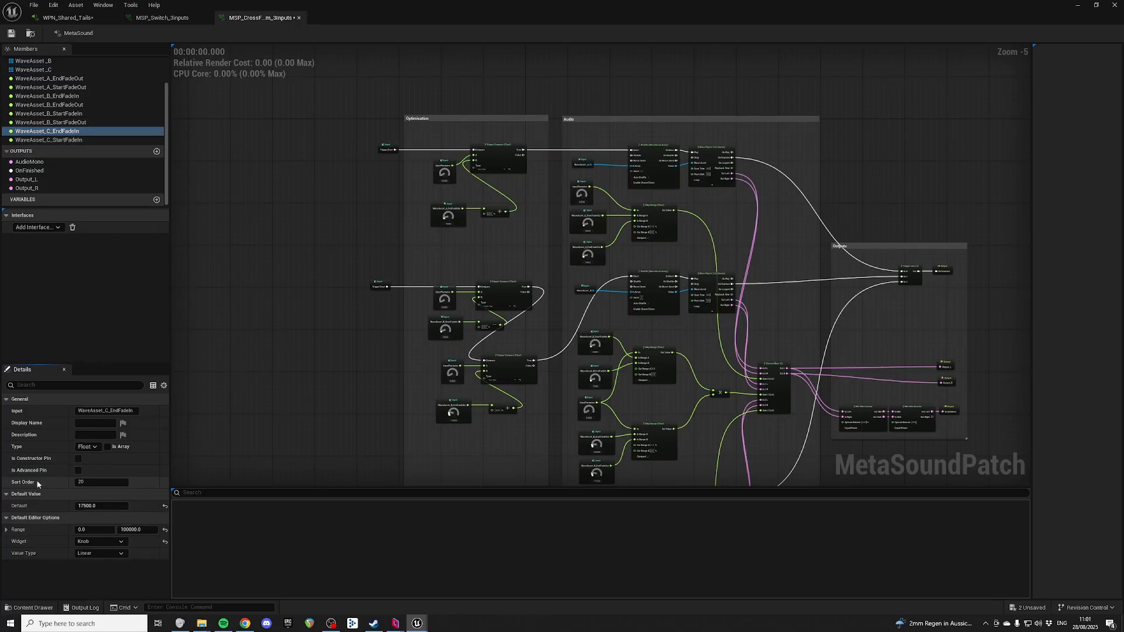
click(70, 139)
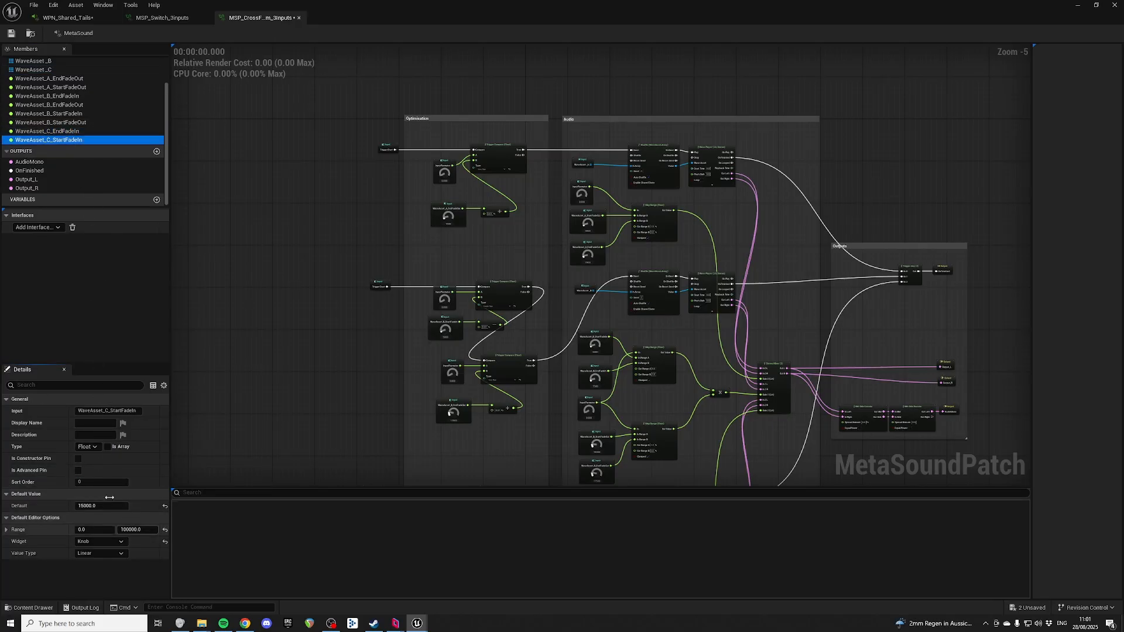
click(101, 482)
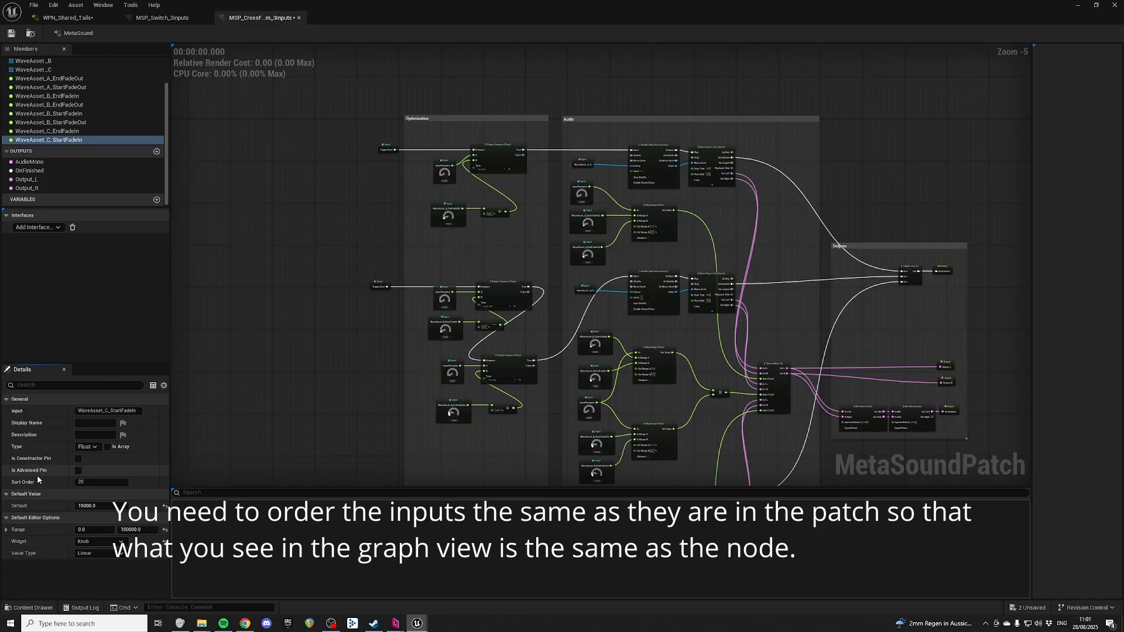
Check the pin order on the crossfade node in WPN_Shared_Tails, and set the sort order of the patch's WaveAsset_A_StartFadeOut input to 11
click(64, 18)
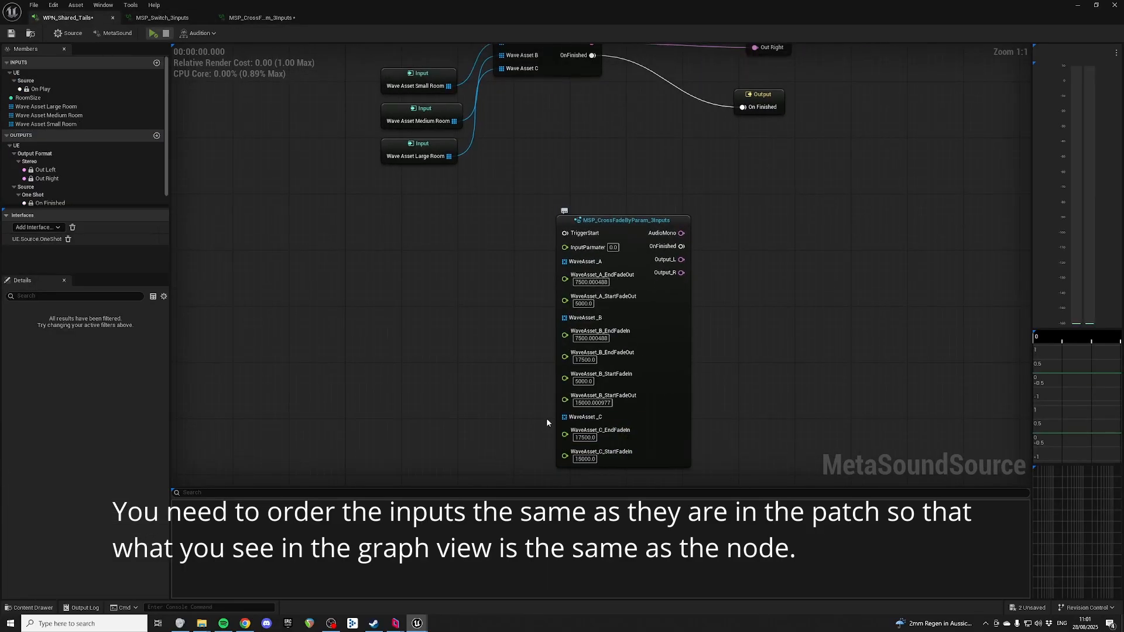
double_click(609, 221)
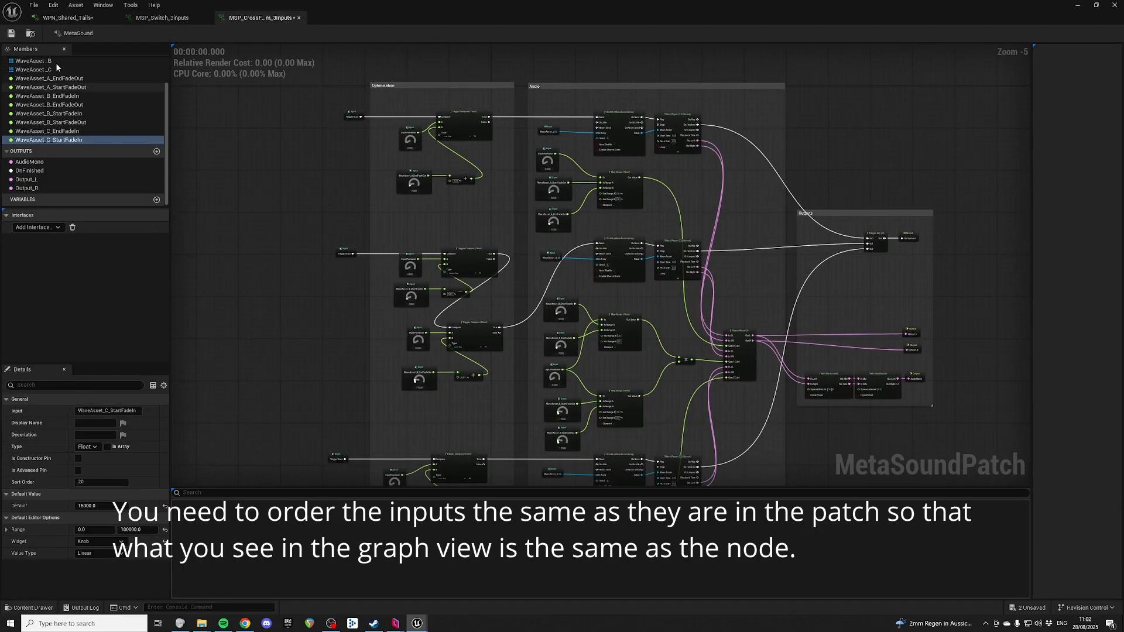
click(92, 86)
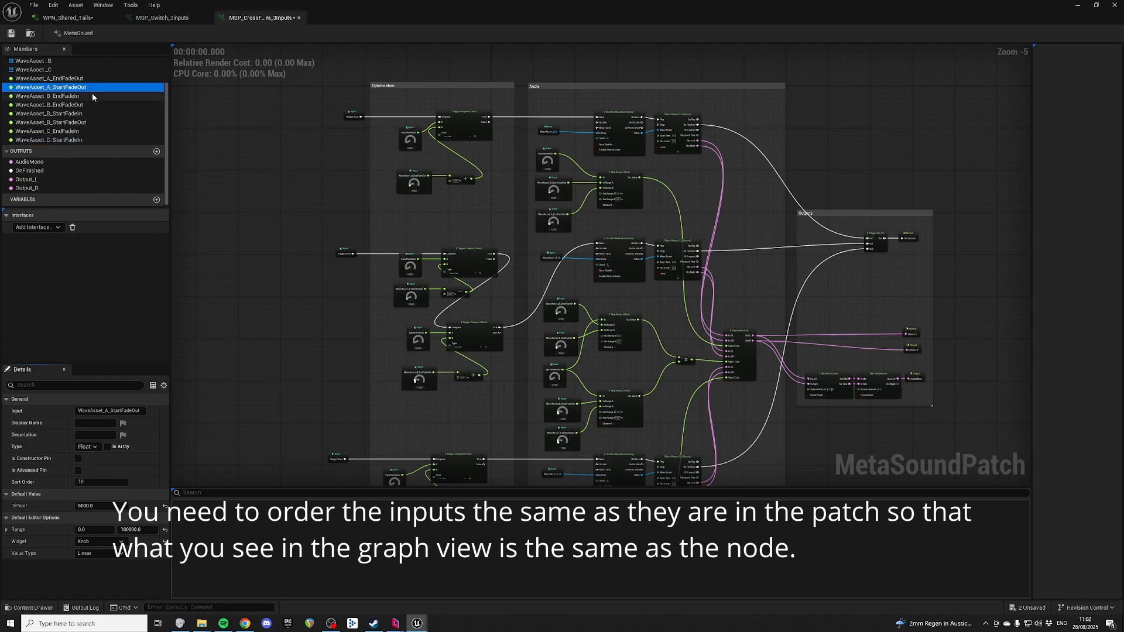
click(95, 482)
click(82, 78)
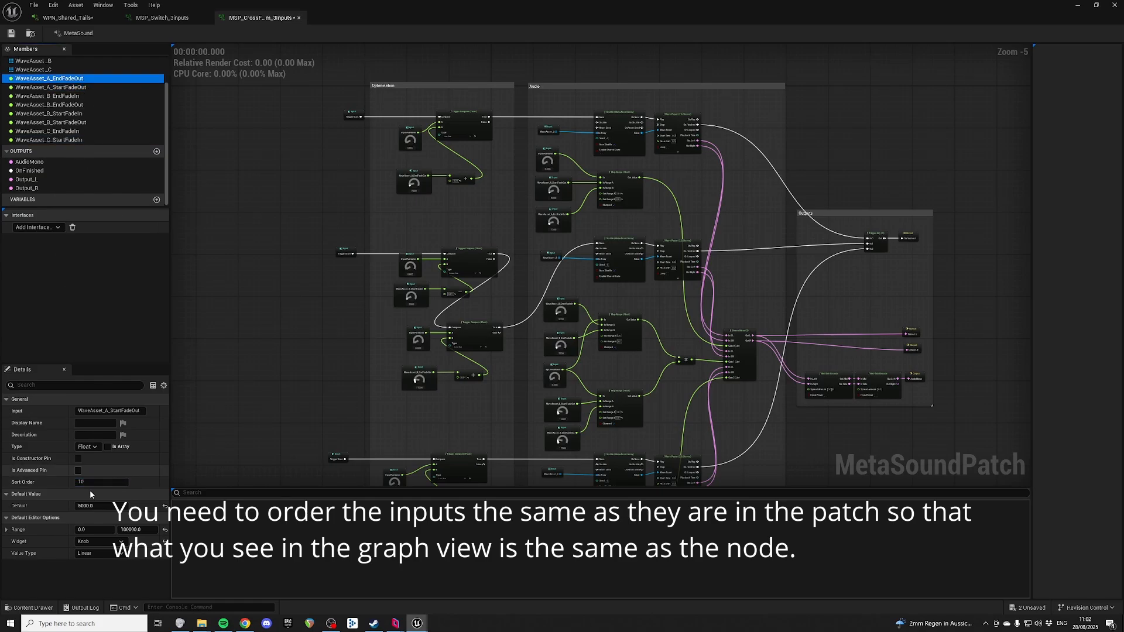
click(93, 482)
text(11)
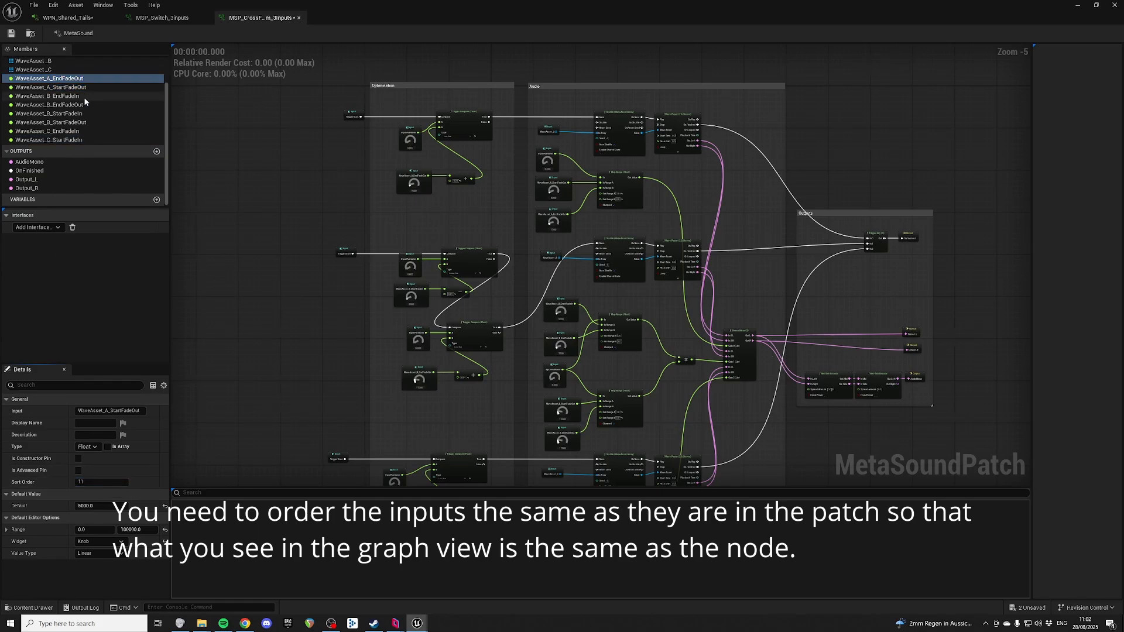
Set the sort order of the WaveAsset_B_StartFadeOut input to 16
click(87, 115)
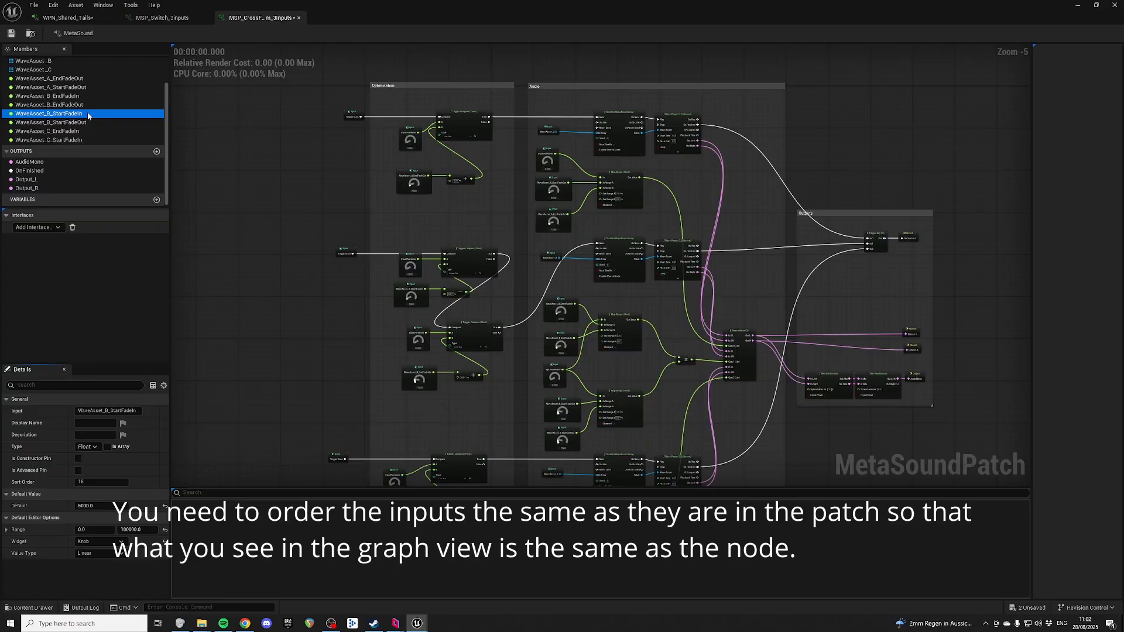
click(87, 122)
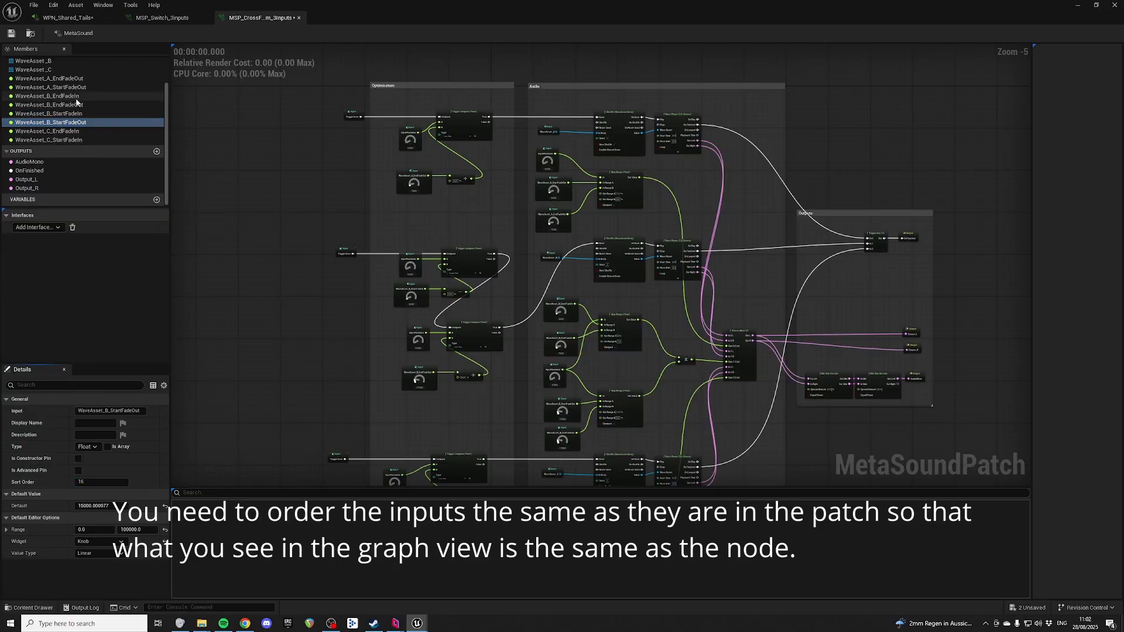
click(78, 115)
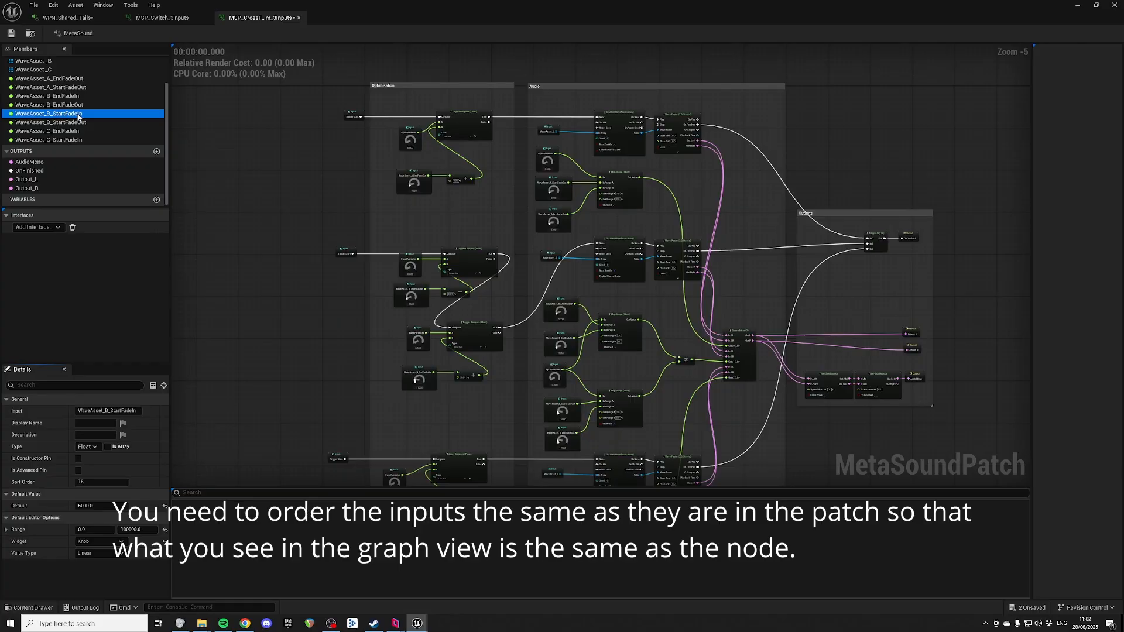
Order WaveAsset_B_EndFadeIn after WaveAsset_B_StartFadeIn, and set the sort order of WaveAsset_B_StartFadeOut to 17 and WaveAsset_B_EndFadeOut to 18
click(69, 97)
click(96, 473)
click(90, 122)
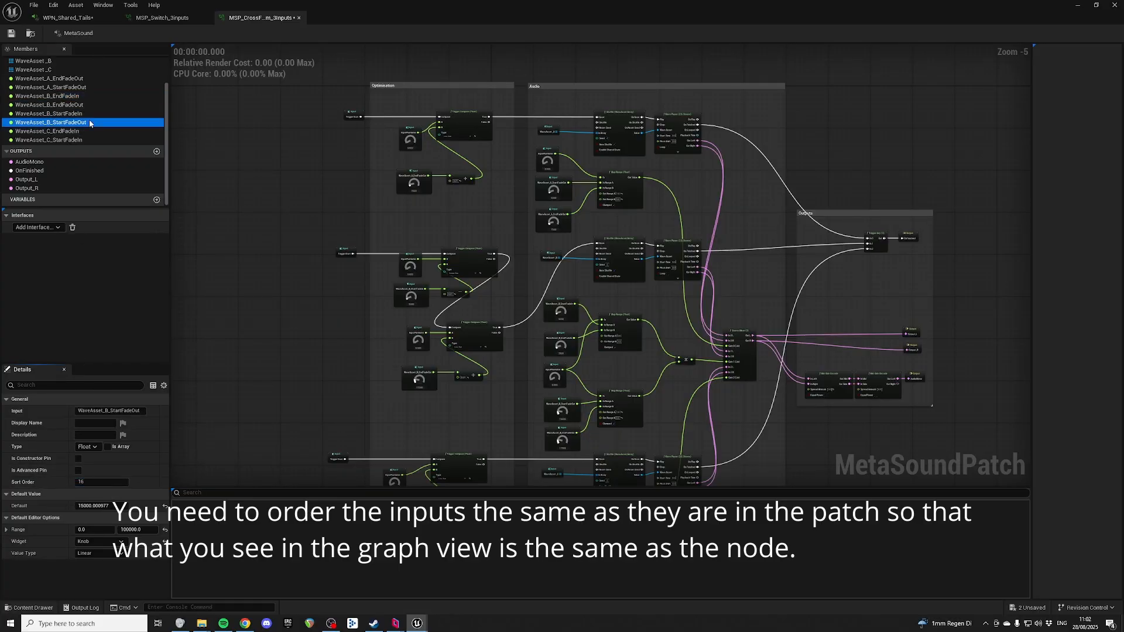
click(93, 483)
text(17)
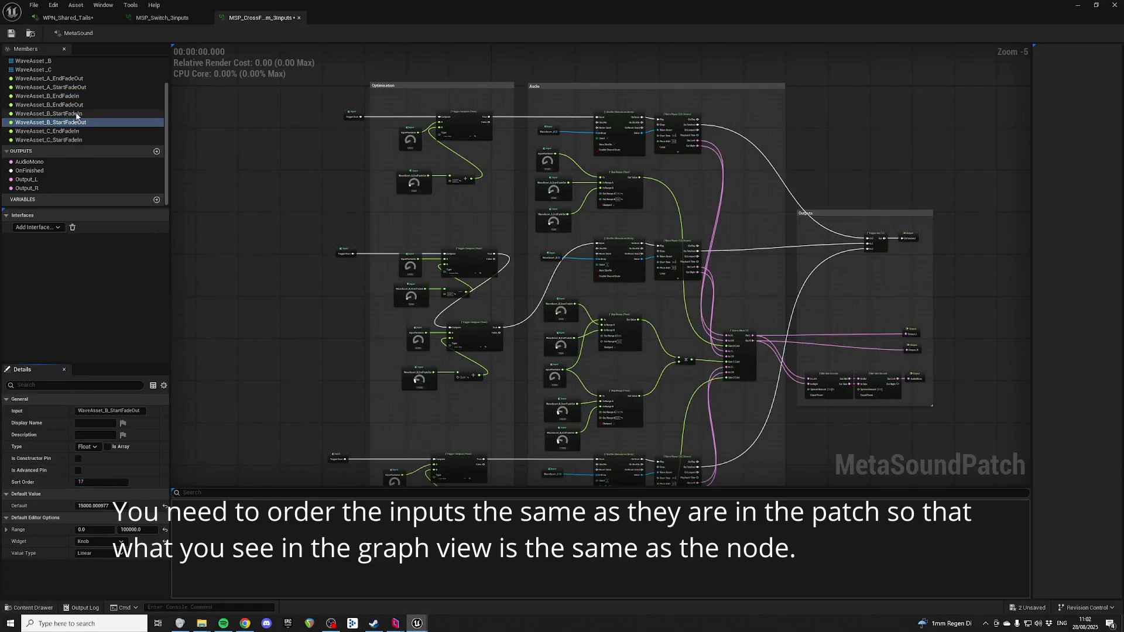
click(59, 104)
click(101, 484)
text(18)
Set the sort order of WaveAsset_C_EndFadeIn to 22 and check the pin order on the node in WPN_Shared_Tails
click(35, 140)
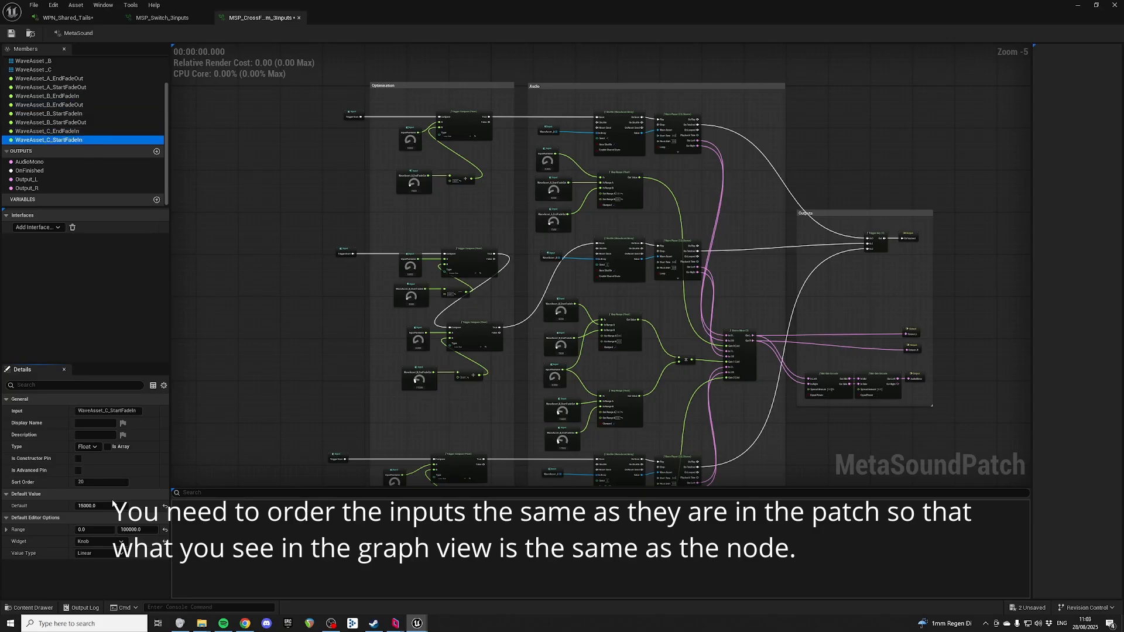
click(47, 131)
click(100, 482)
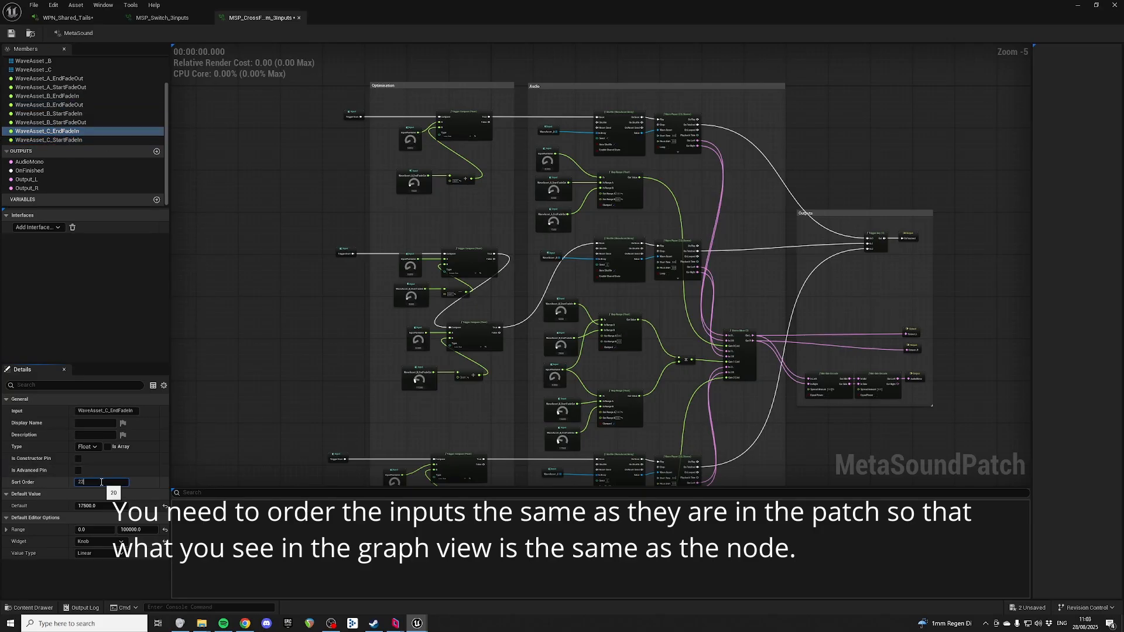
key(Return)
click(67, 17)
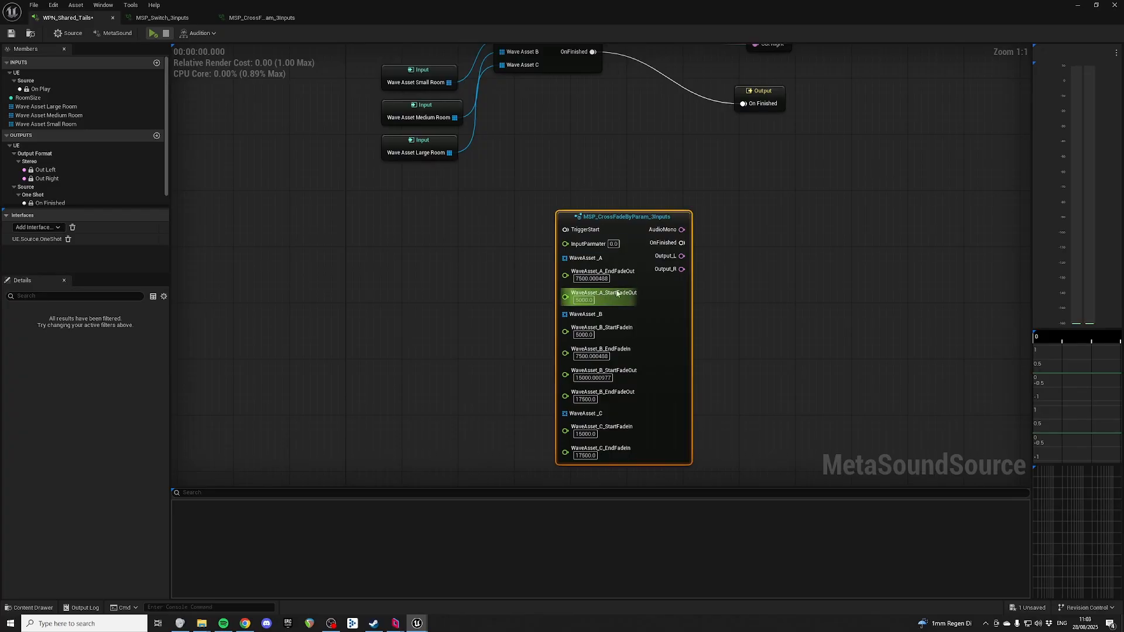
In the crossfade patch, lower the sort order of WaveAsset_A_StartFadeOut, set WaveAsset_A_EndFadeOut to 11, and save the patch
click(285, 19)
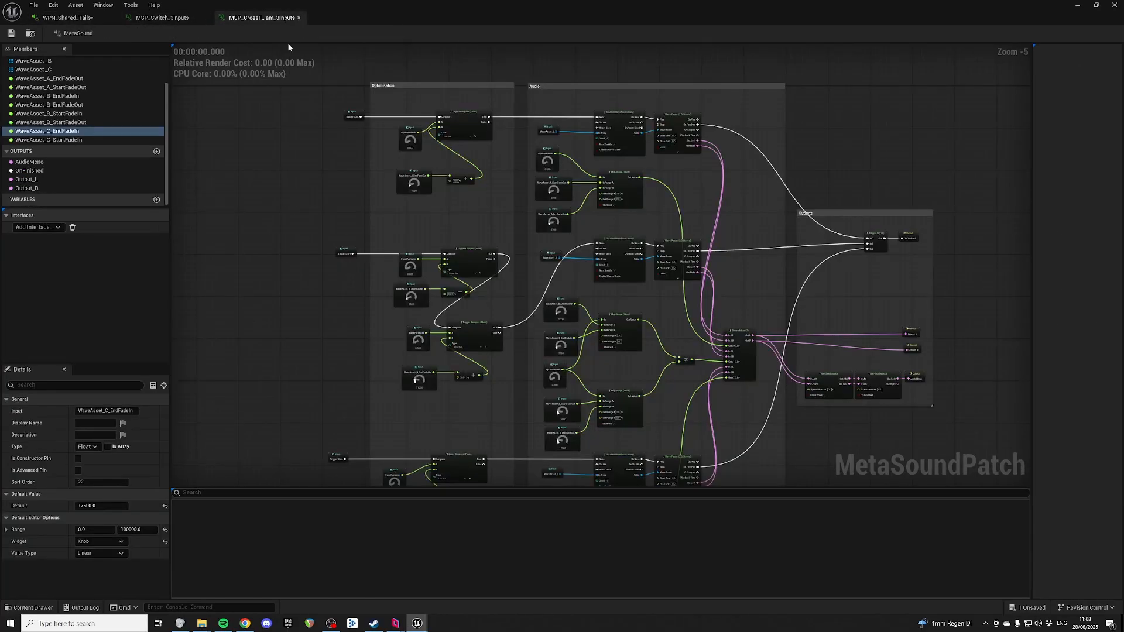
click(83, 87)
click(93, 482)
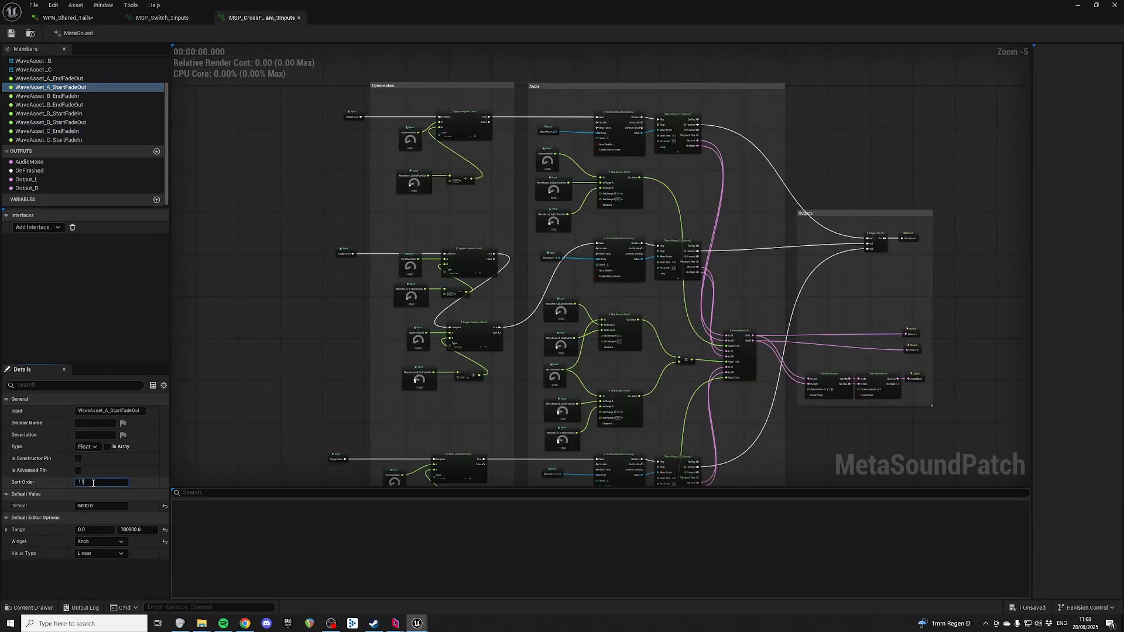
click(49, 78)
click(103, 482)
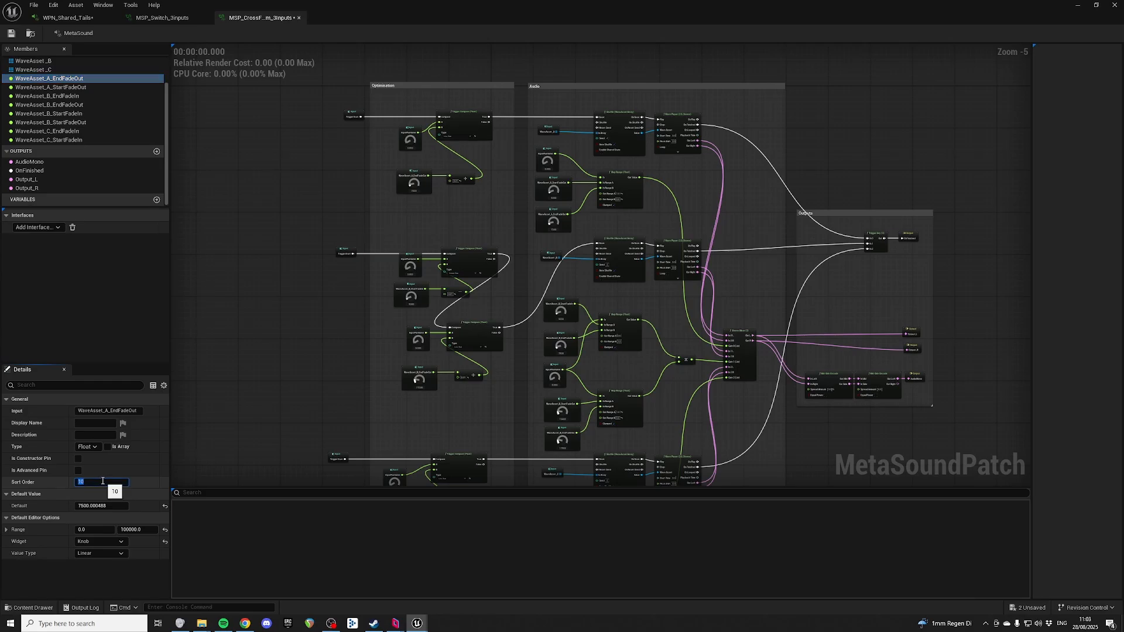
text(11)
key(Return)
click(10, 33)
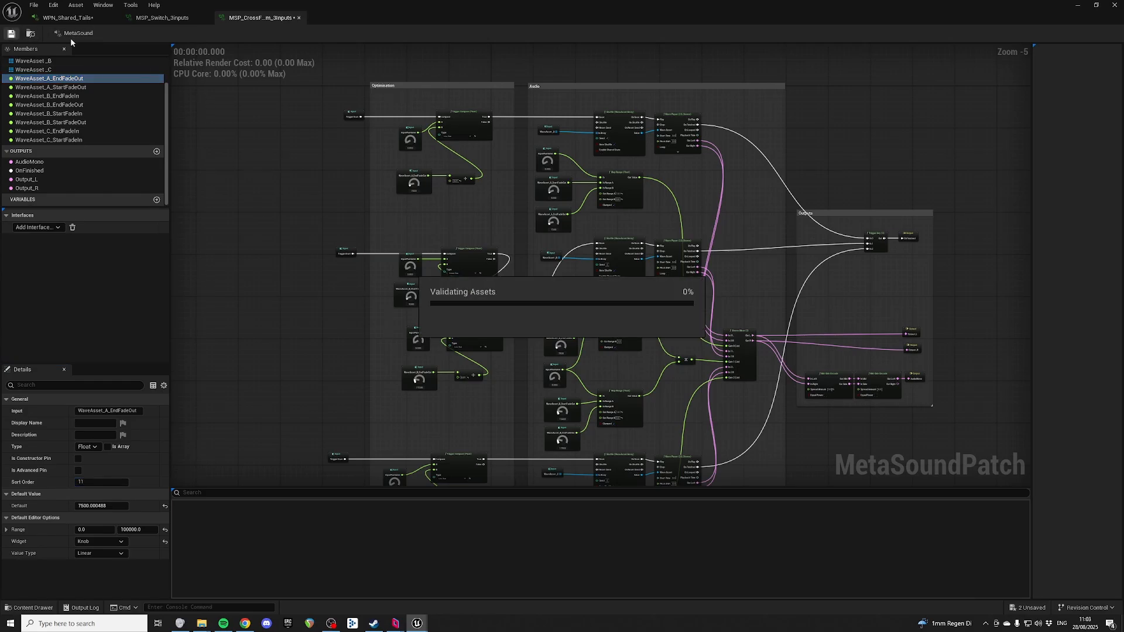
Return to WPN_Shared_Tails and shift the MSP_CrossFadeByParam_3Inputs node slightly up and to the left
click(69, 17)
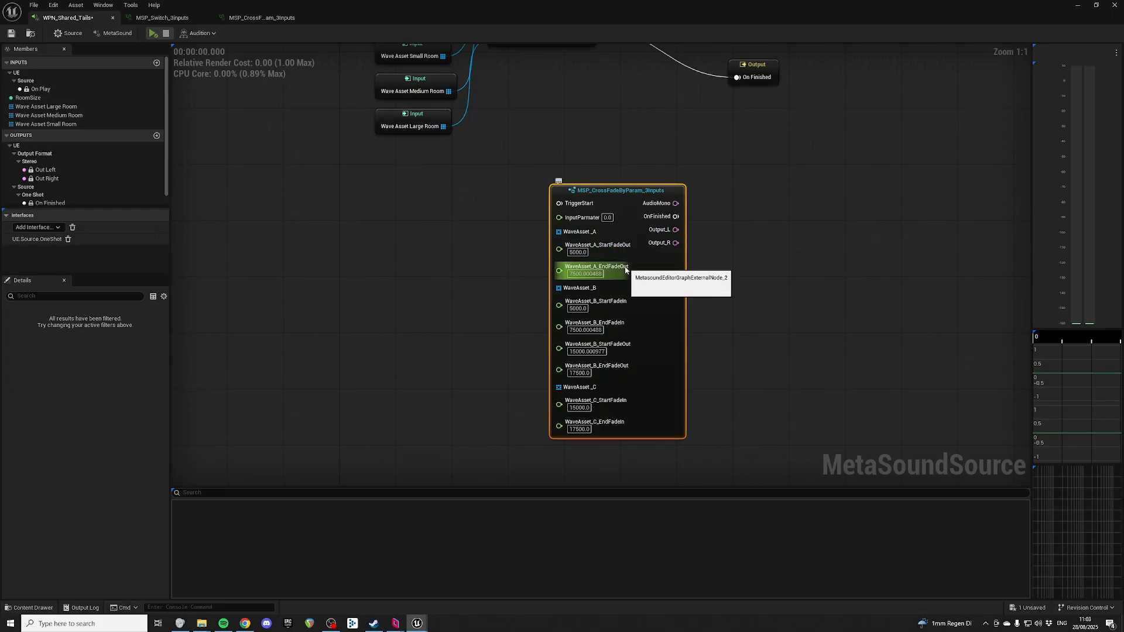
scroll(467, 316, up, 1)
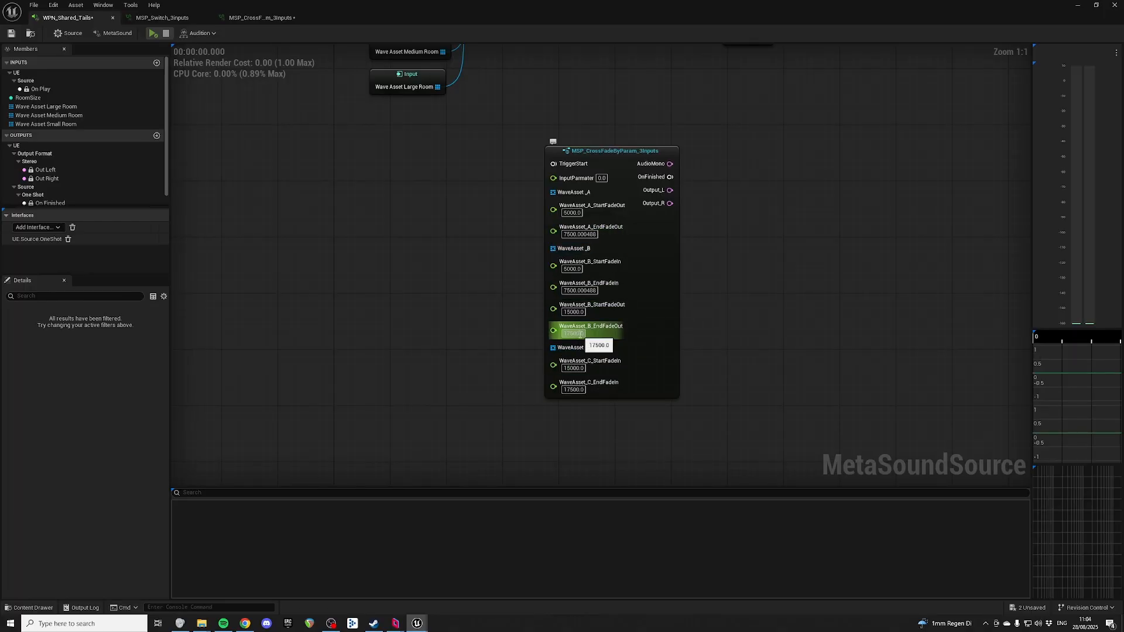
right_drag(474, 222, 477, 287)
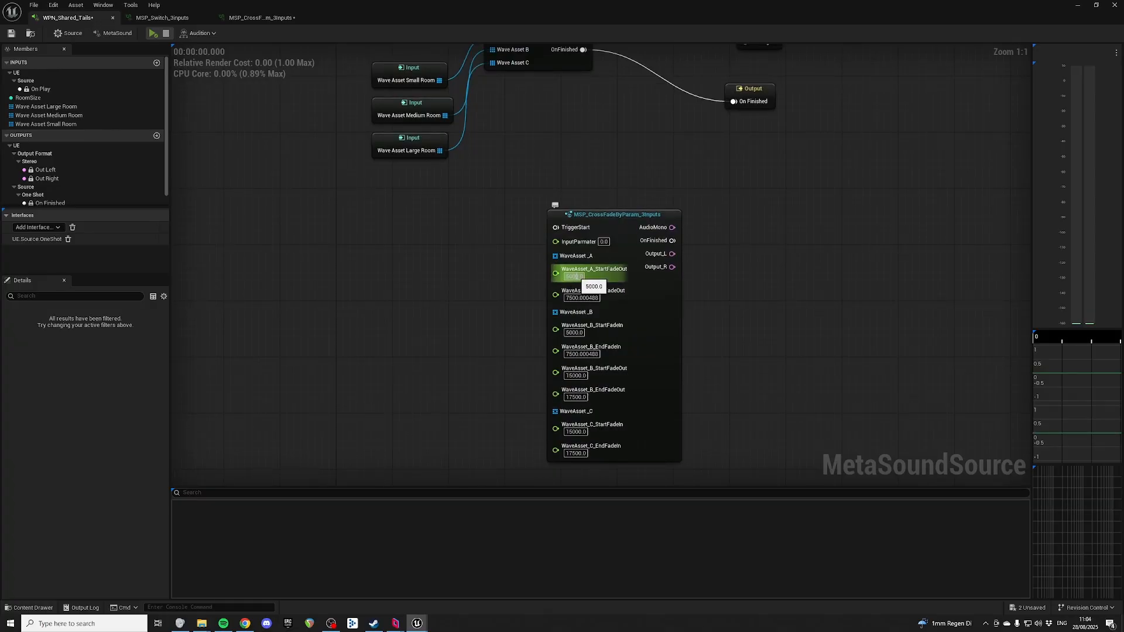
drag(612, 216, 598, 209)
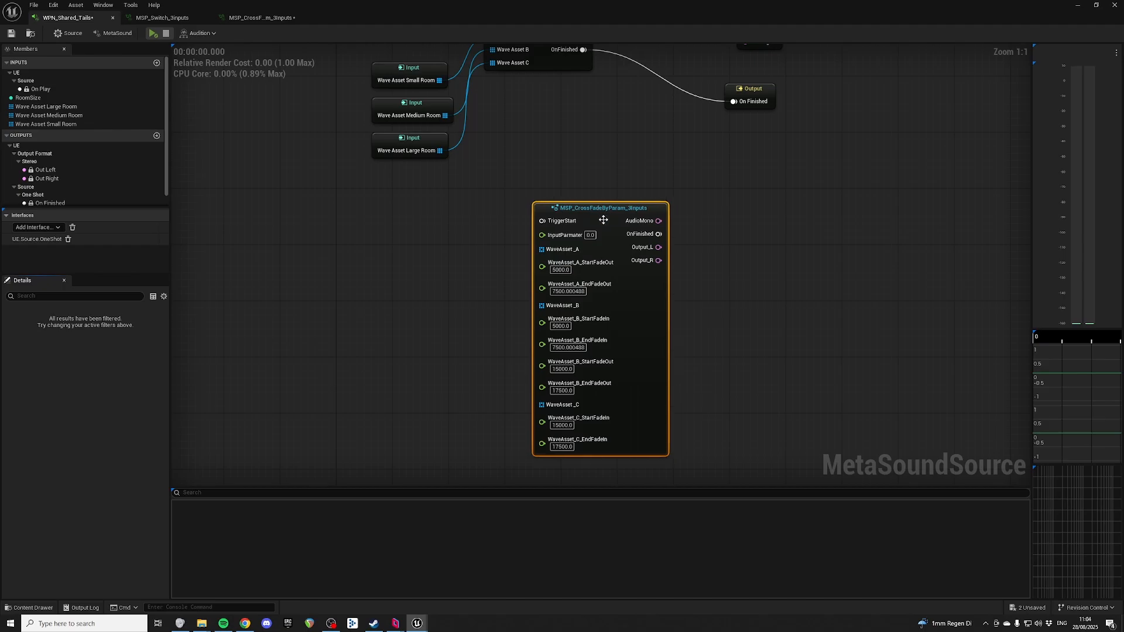
On the crossfade node, set WaveAsset_A_StartFadeOut to 0.0 and WaveAsset_A_EndFadeOut to 1.0
click(560, 270)
click(566, 291)
text(1)
key(Return)
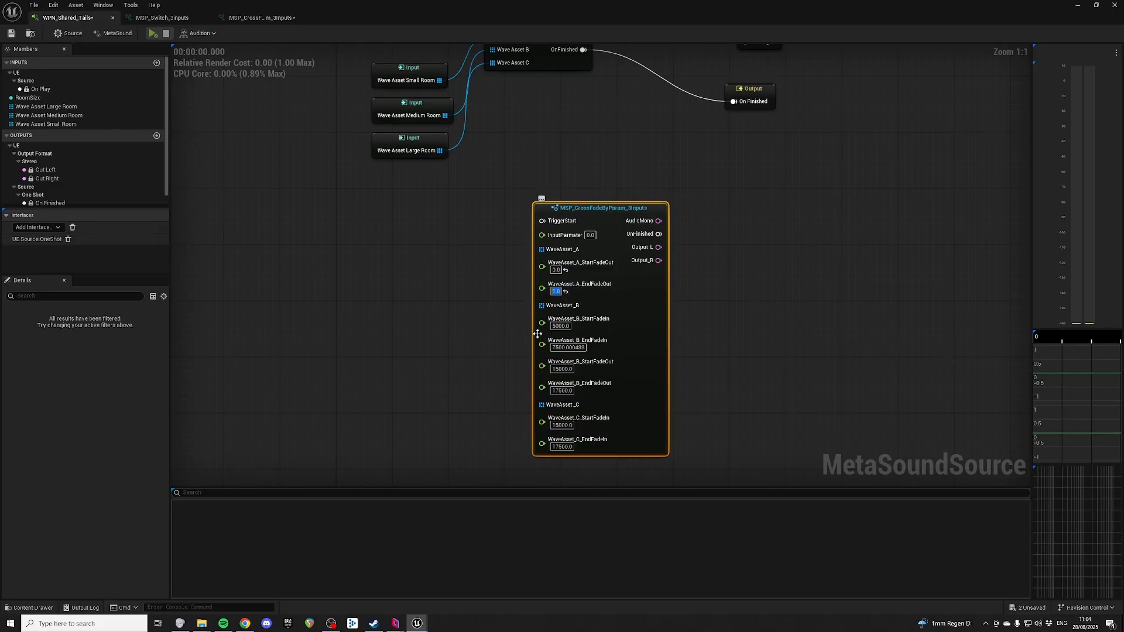
Set WaveAsset_B_StartFadeIn to 0.0, WaveAsset_B_EndFadeIn to 1.0, WaveAsset_B_StartFadeOut to 2.0 and WaveAsset_B_EndFadeOut to 3.0 on the crossfade node
click(553, 325)
text(0)
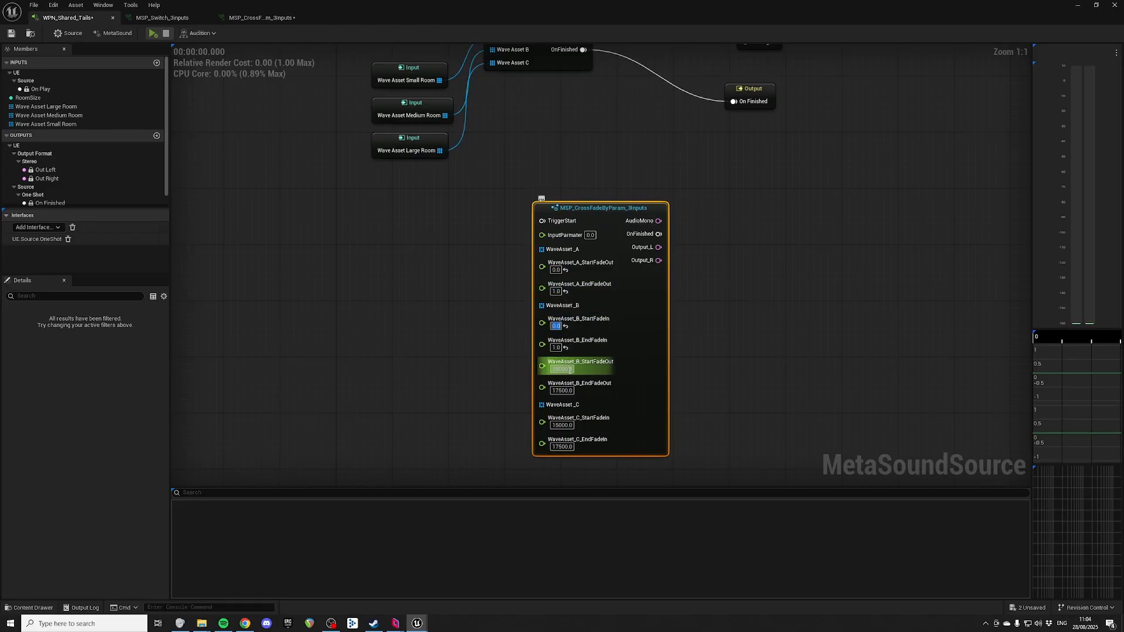
click(567, 370)
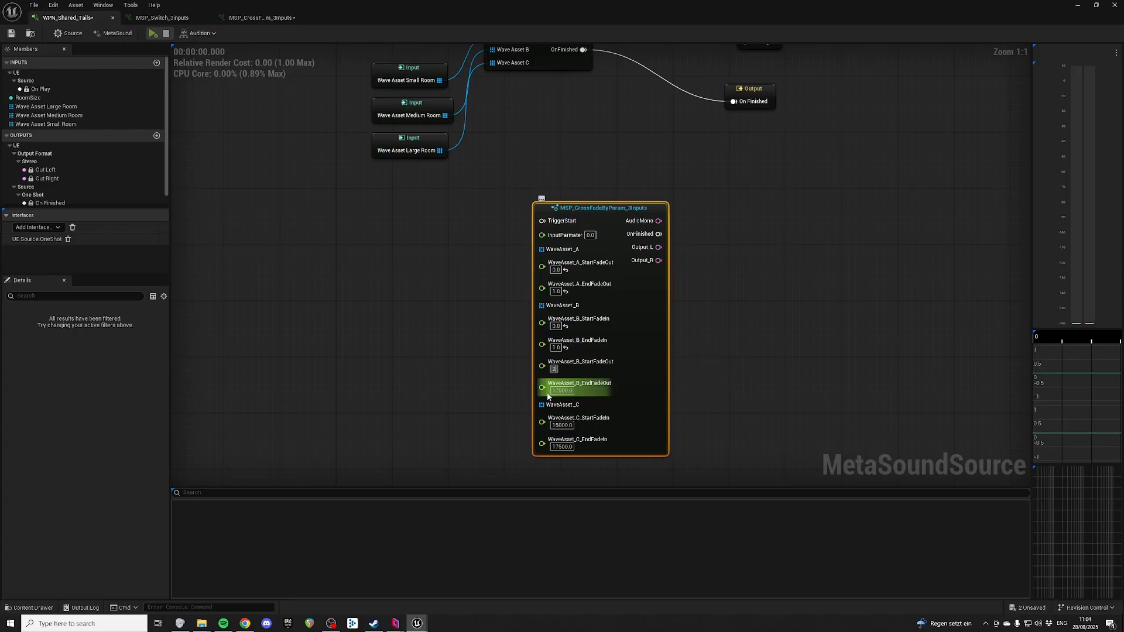
text(3)
key(Return)
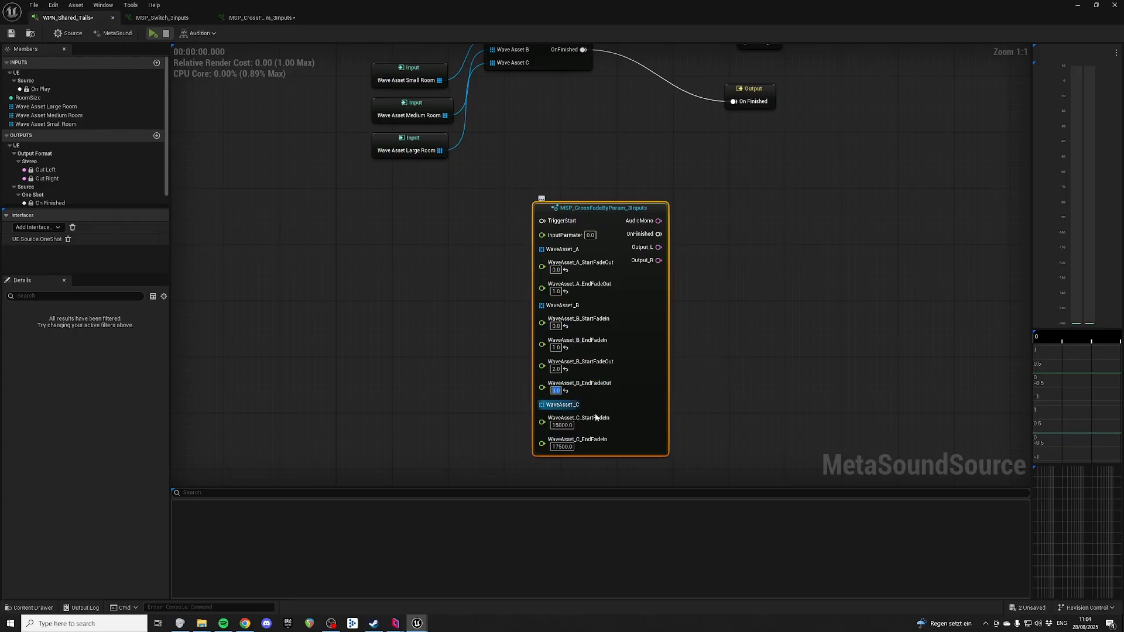
Set WaveAsset_C_StartFadeIn to 2.0 and WaveAsset_C_EndFadeIn to 3.0 on the crossfade node
click(561, 426)
text(2)
key(Return)
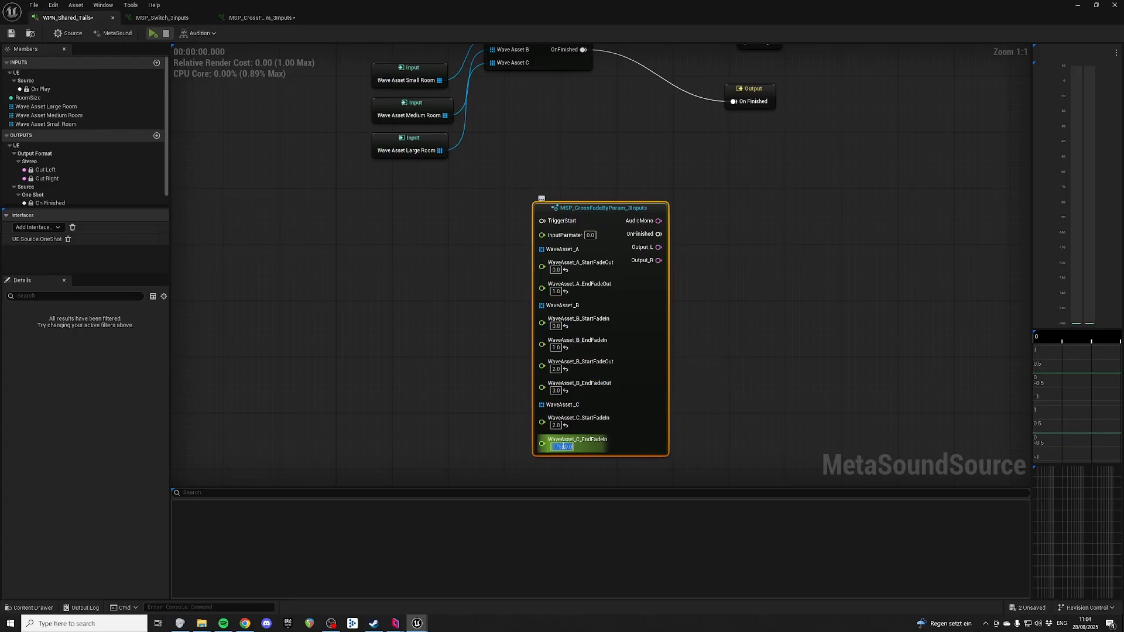
text(3)
key(Return)
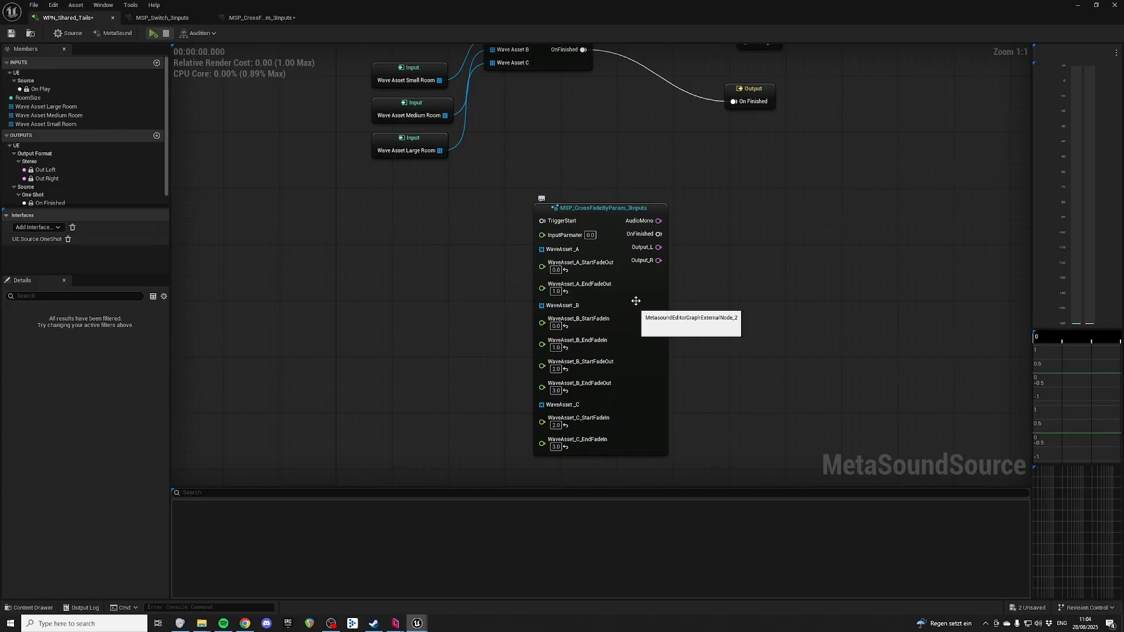
Move the MSP_CrossFadeByParam_3Inputs node a little further left in the graph and deselect it
drag(542, 235, 332, 228)
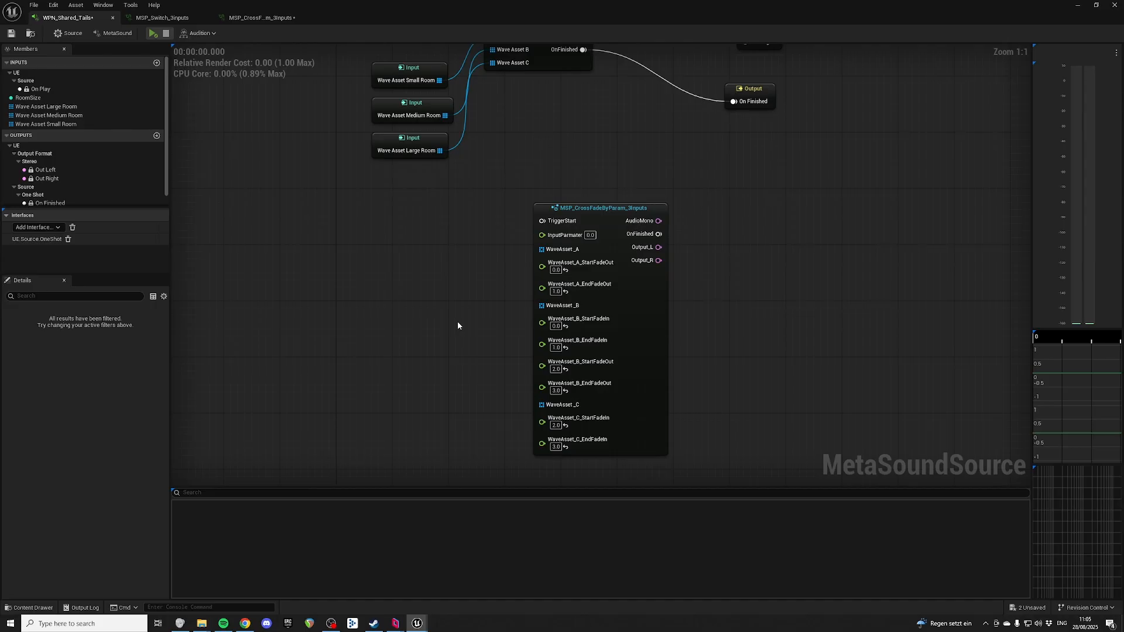
drag(616, 213, 595, 213)
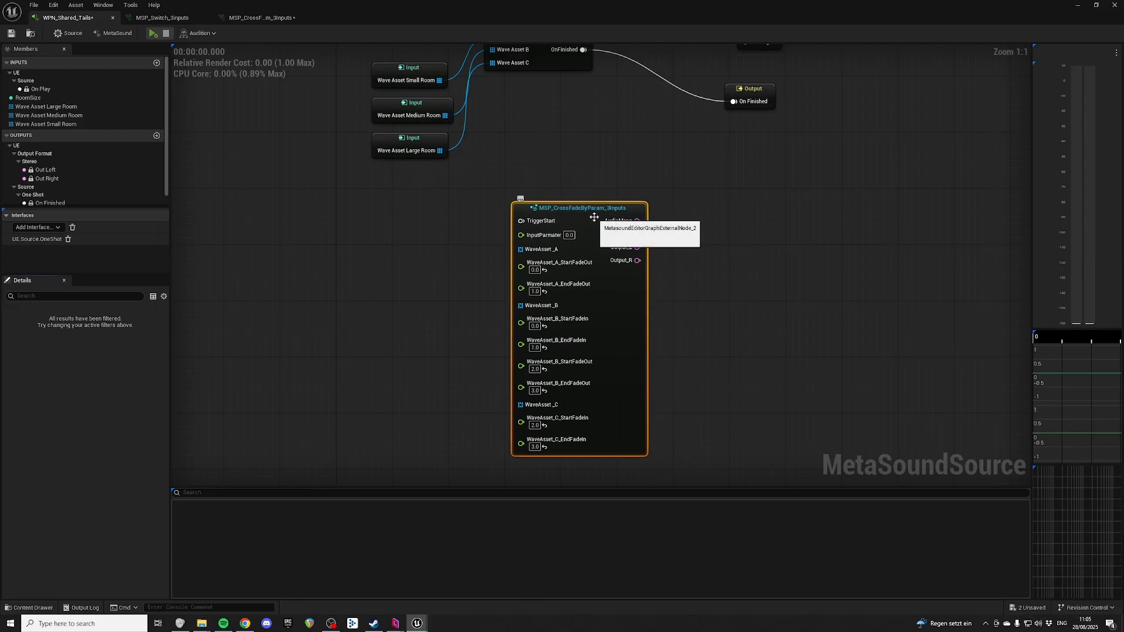
click(375, 288)
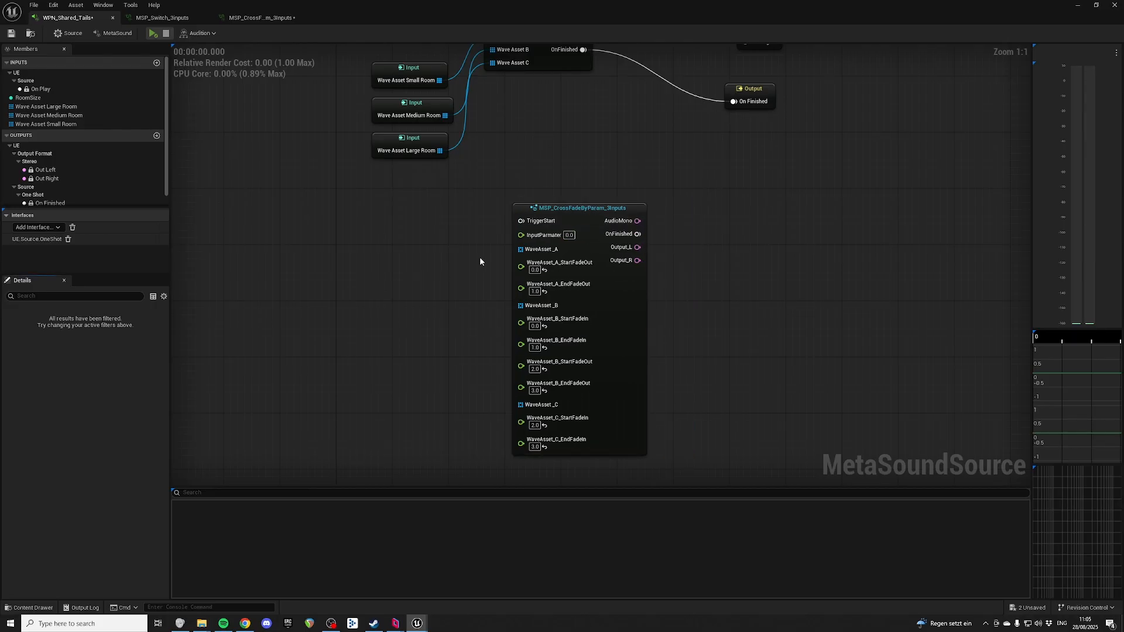
Undo the custom fade values entered on the MSP_CrossFadeByParam_3Inputs node for wave assets A, B and C
key(ctrl+z)
key(ctrl+z)
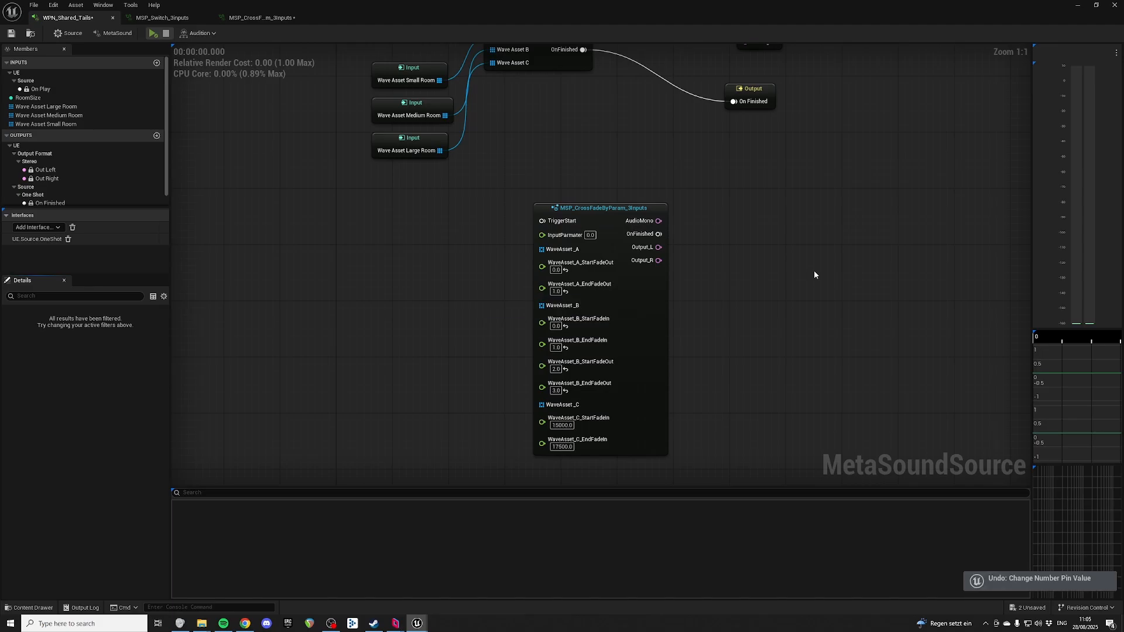
key(ctrl+z)
key(ctrl+z)
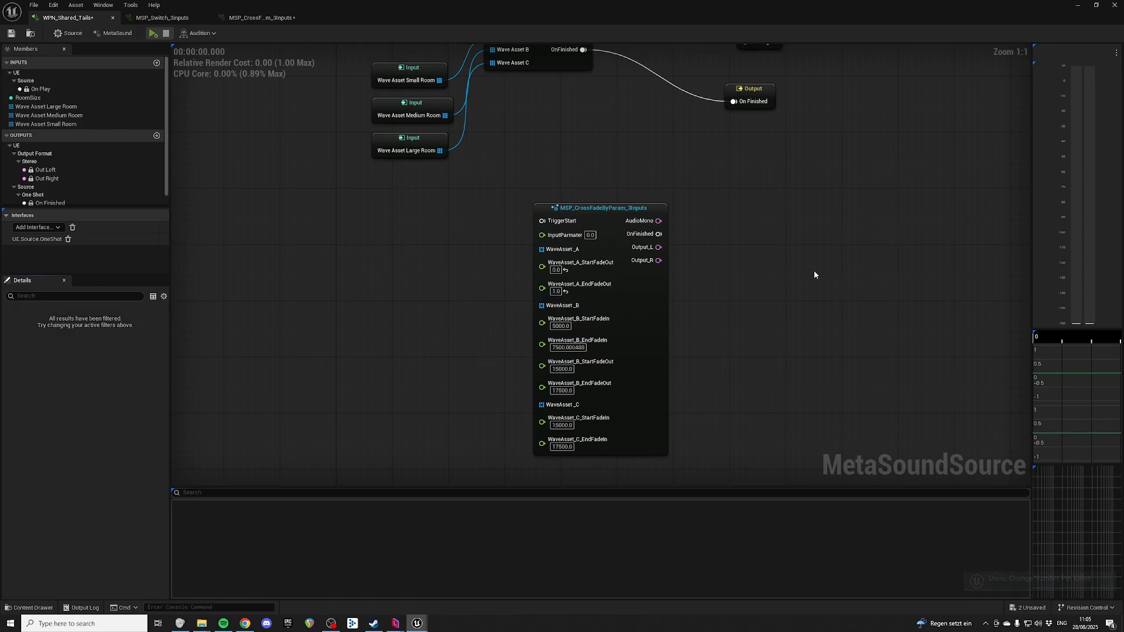
key(ctrl+z)
key(ctrl+z)
Open the MSP_CrossFadeByParam_3Inputs patch and set the sort order of its Output_L output to 5
right_drag(655, 253, 714, 165)
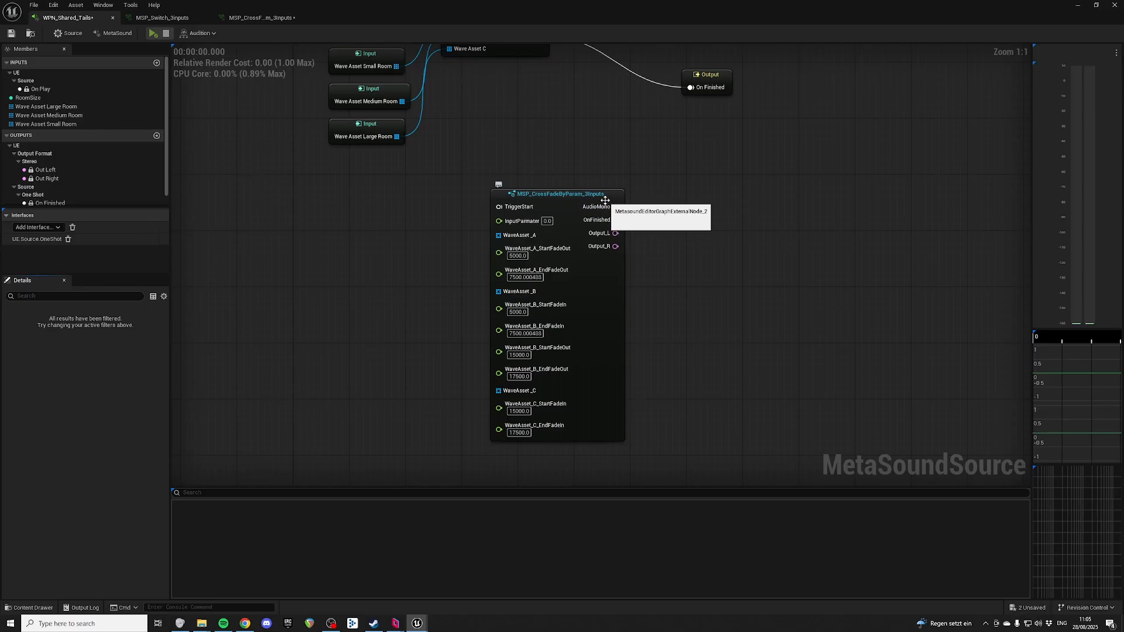
click(605, 200)
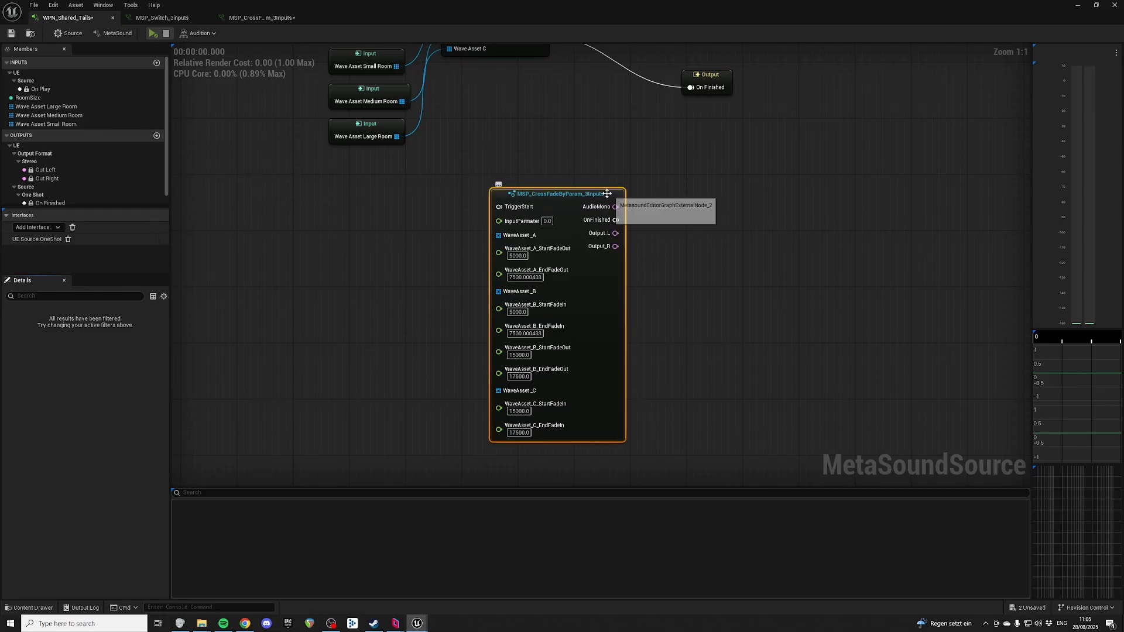
double_click(568, 193)
scroll(855, 179, down, 2)
right_drag(855, 180, 499, 343)
right_drag(750, 213, 327, 250)
right_drag(530, 280, 552, 225)
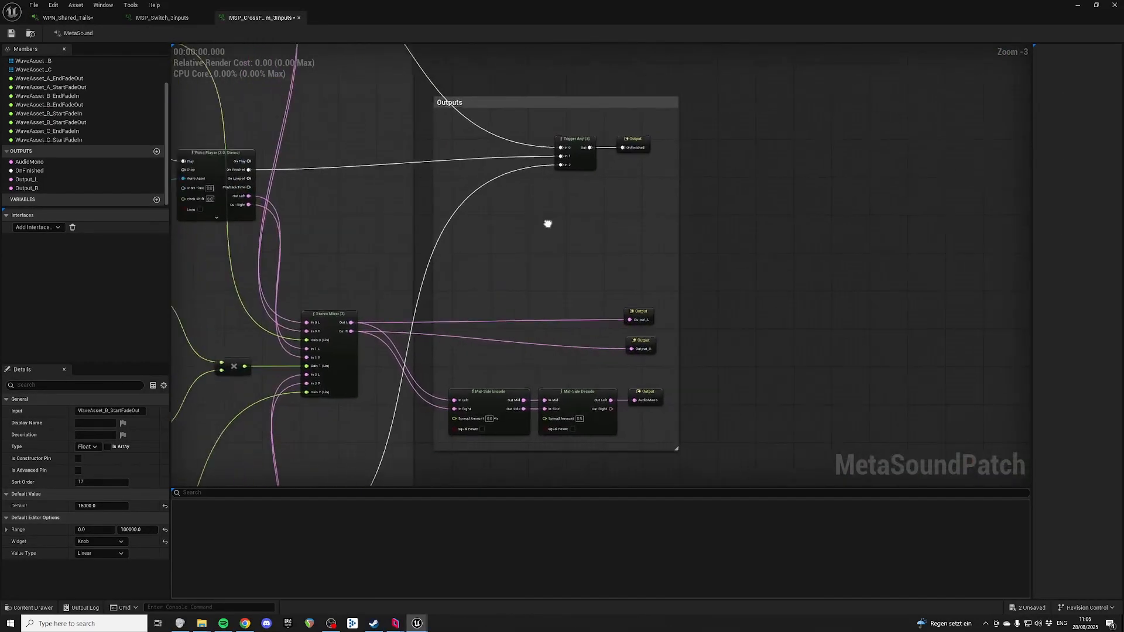
click(633, 142)
right_drag(535, 272, 549, 206)
click(658, 247)
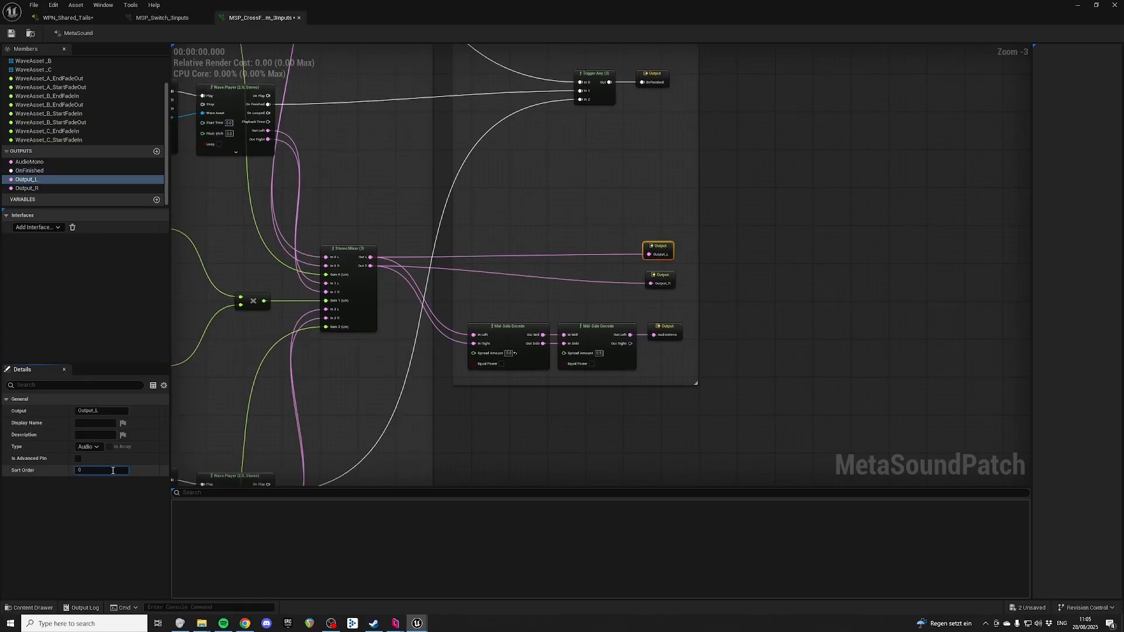
key(Return)
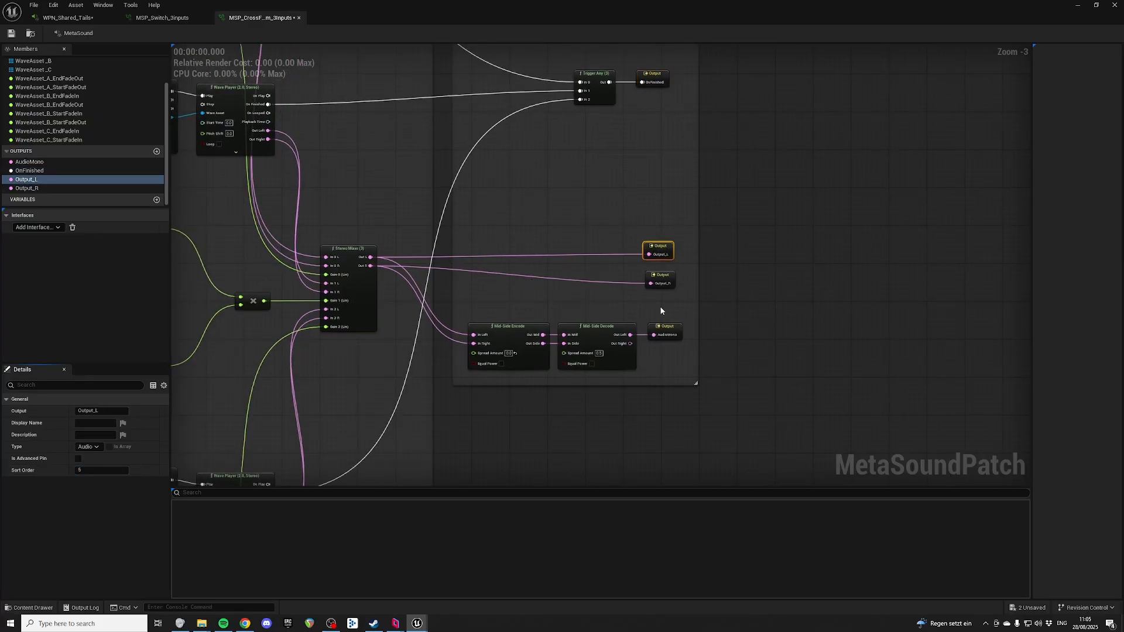
Set the sort order of the Output_R output to 10 and of the AudioMono output to 15
click(660, 279)
click(94, 472)
text(10)
key(Return)
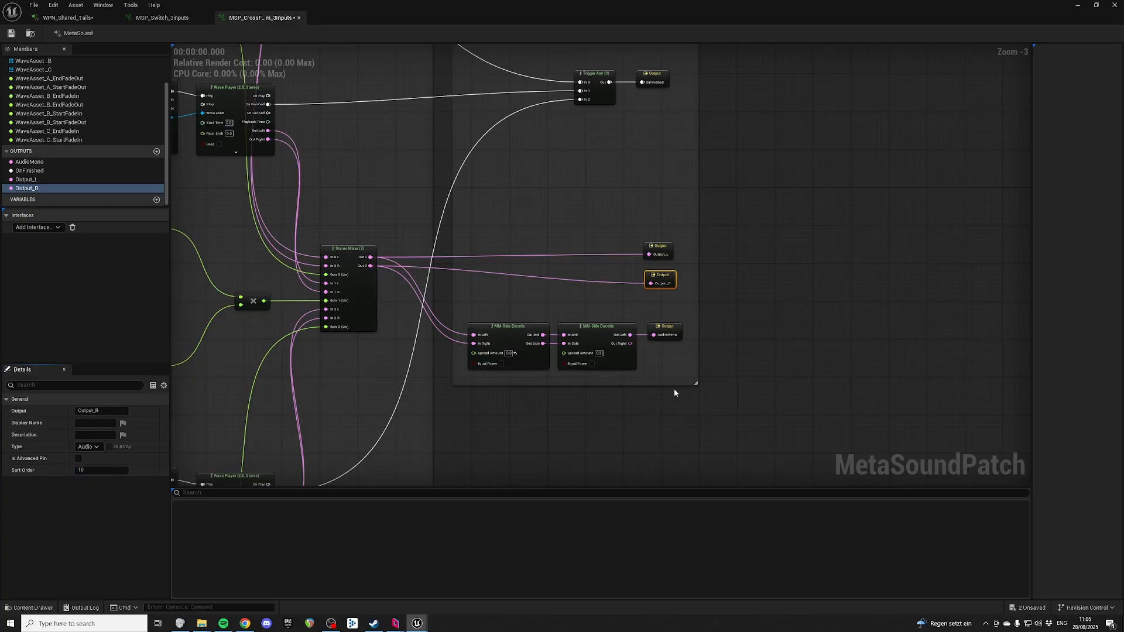
click(665, 329)
click(90, 471)
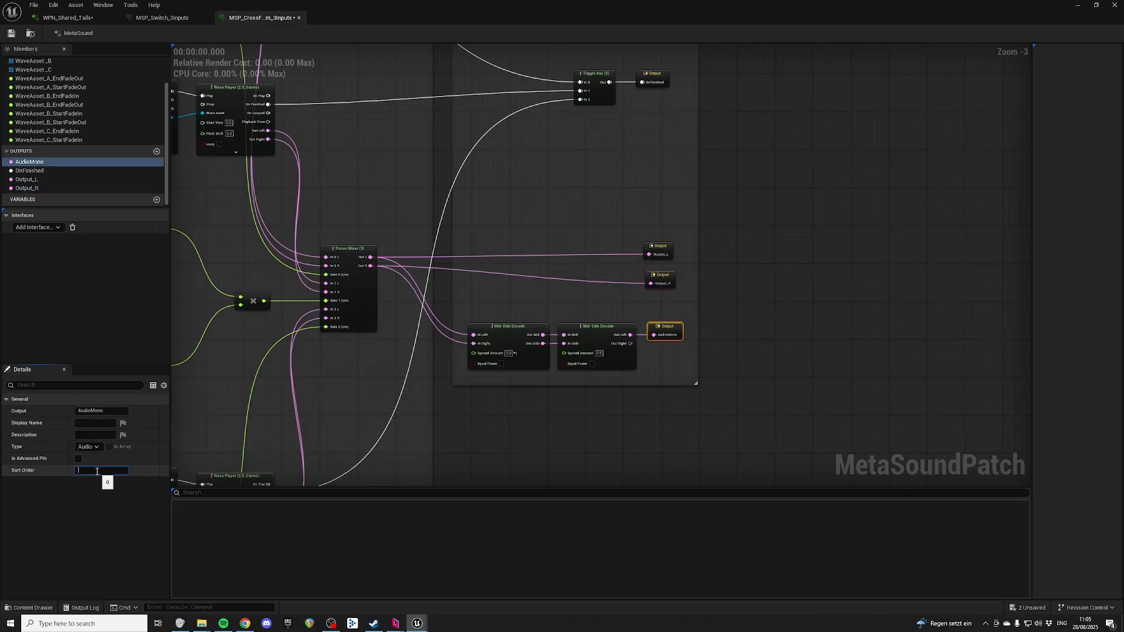
text(15)
key(Return)
In WPN_Shared_Tails, promote the crossfade node's WaveAsset_A pin to a graph input named WaveAsset _WPN_Tail_Close
right_drag(692, 134, 674, 201)
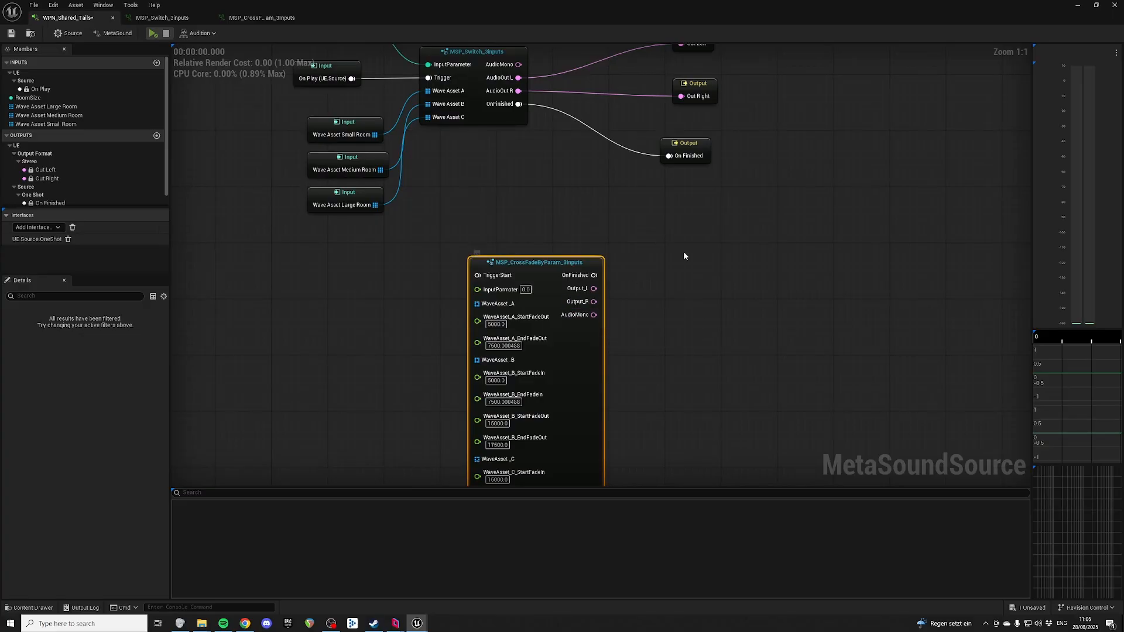
scroll(812, 274, down, 2)
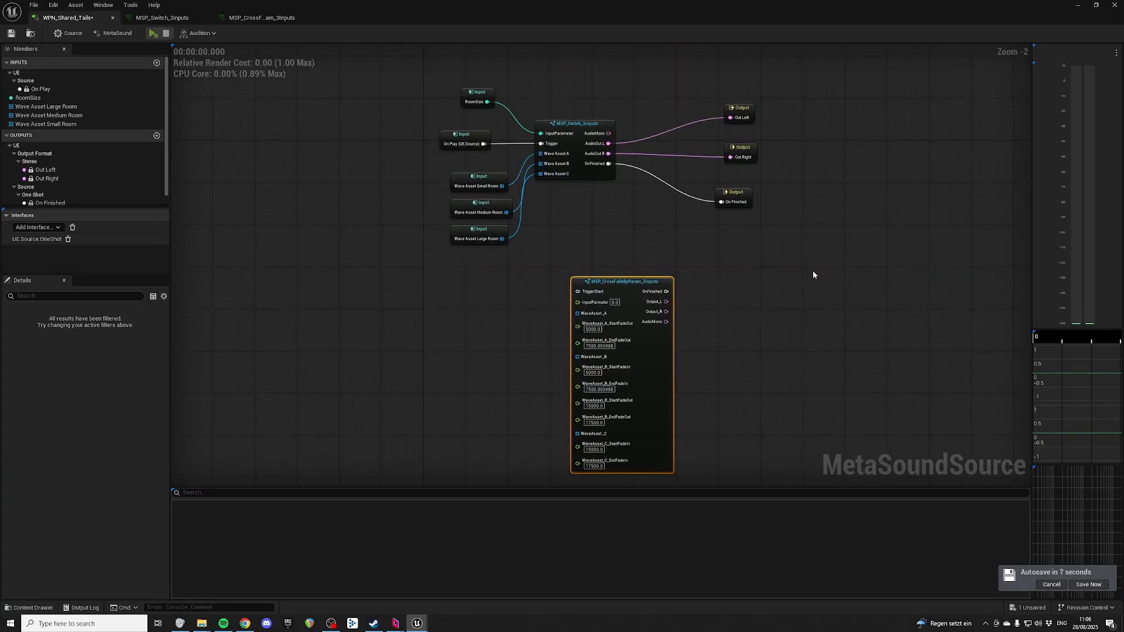
right_drag(813, 274, 865, 244)
click(533, 278)
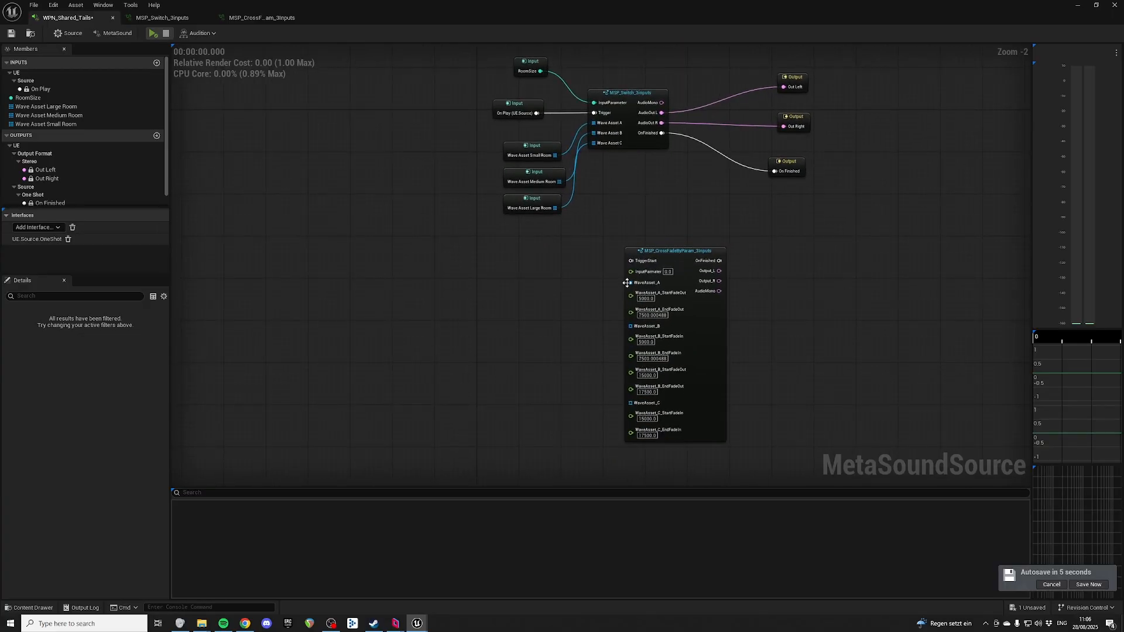
right_click(627, 283)
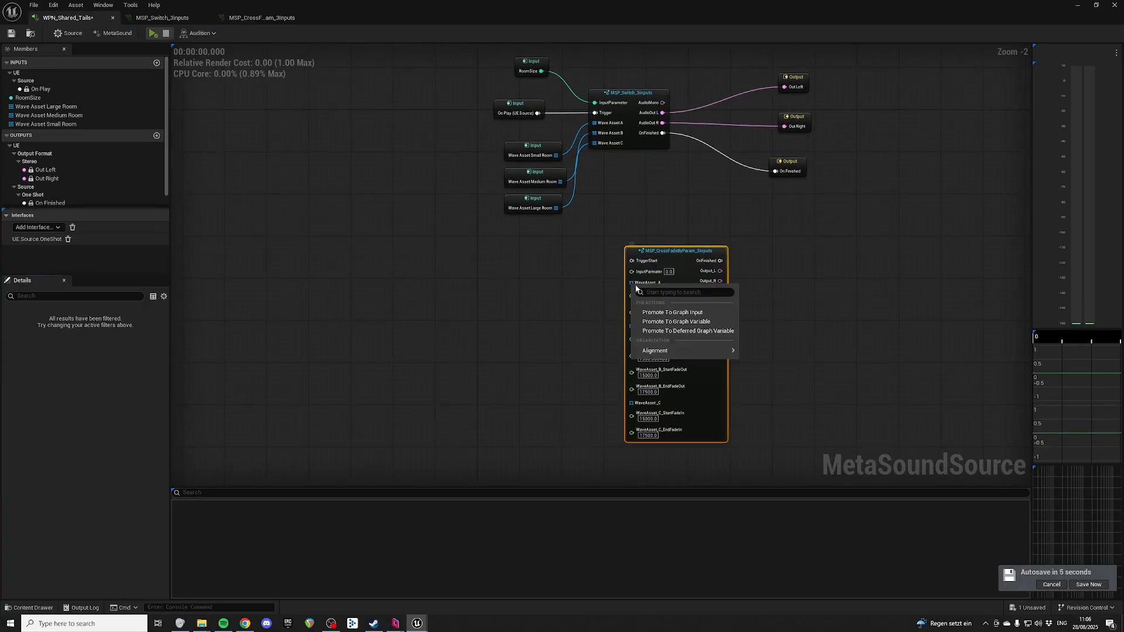
click(673, 313)
click(526, 261)
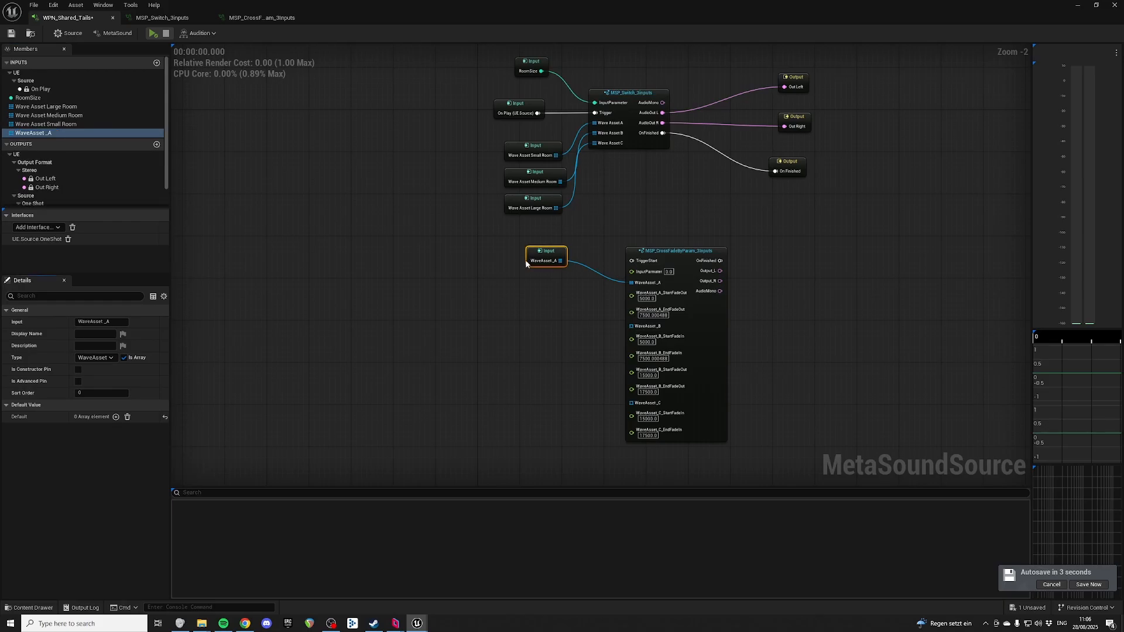
click(30, 131)
key(F2)
key(Right)
key(shift+Left)
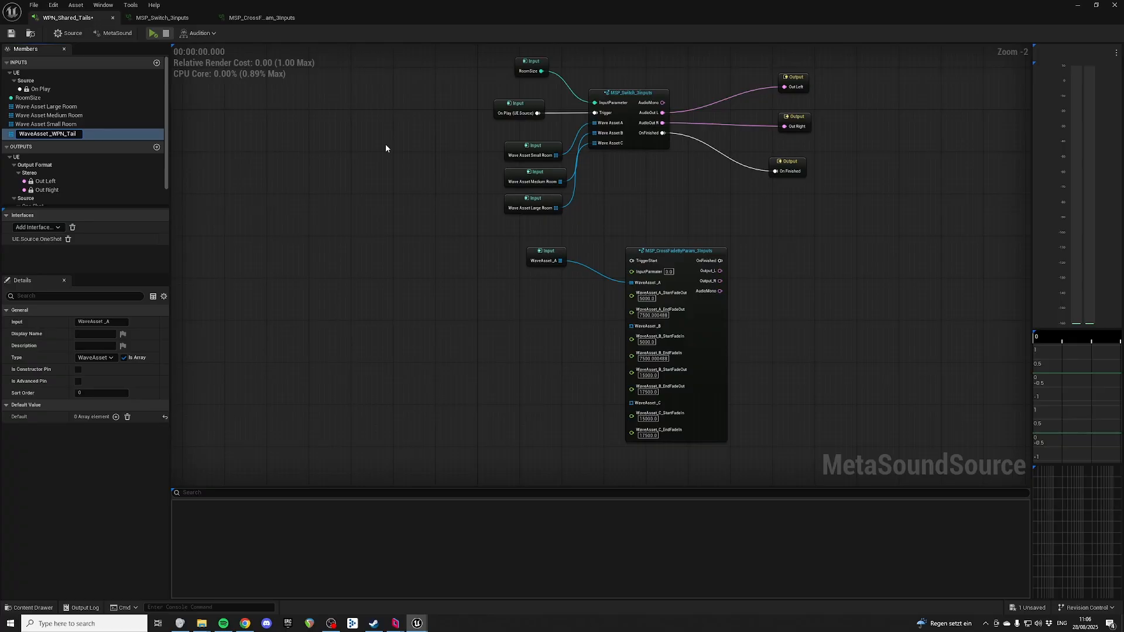
text(e)
key(Return)
Promote the WaveAsset_B pin to a graph input named WaveAsset _WPN_Tail_Mid and place it below the Close input
right_drag(575, 325, 524, 287)
right_click(580, 287)
click(626, 318)
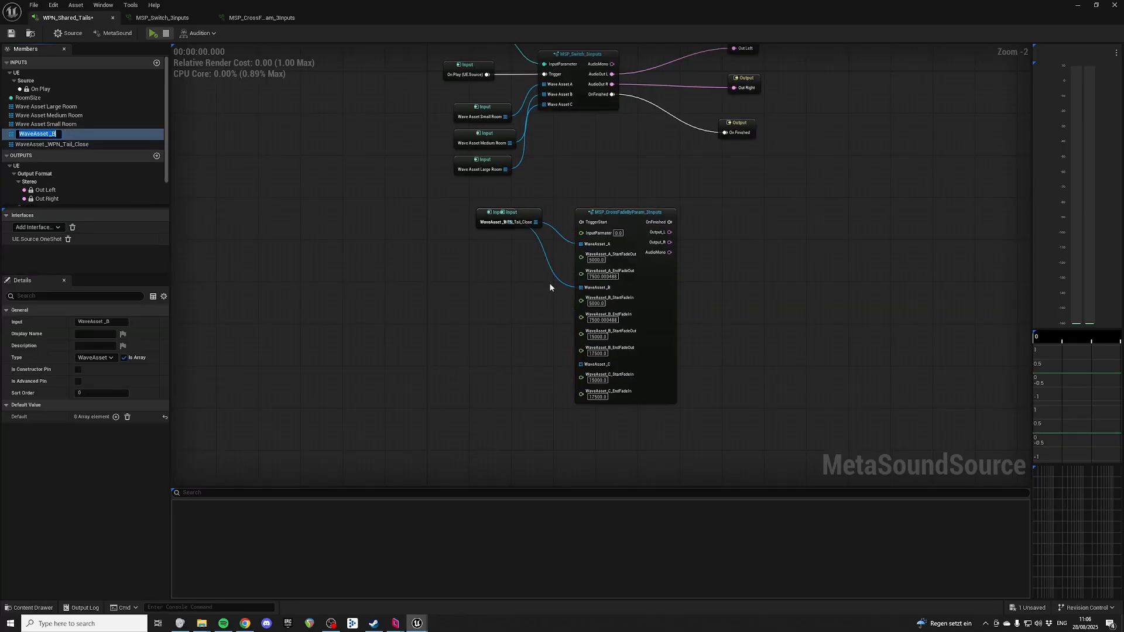
drag(517, 216, 525, 271)
drag(507, 224, 507, 319)
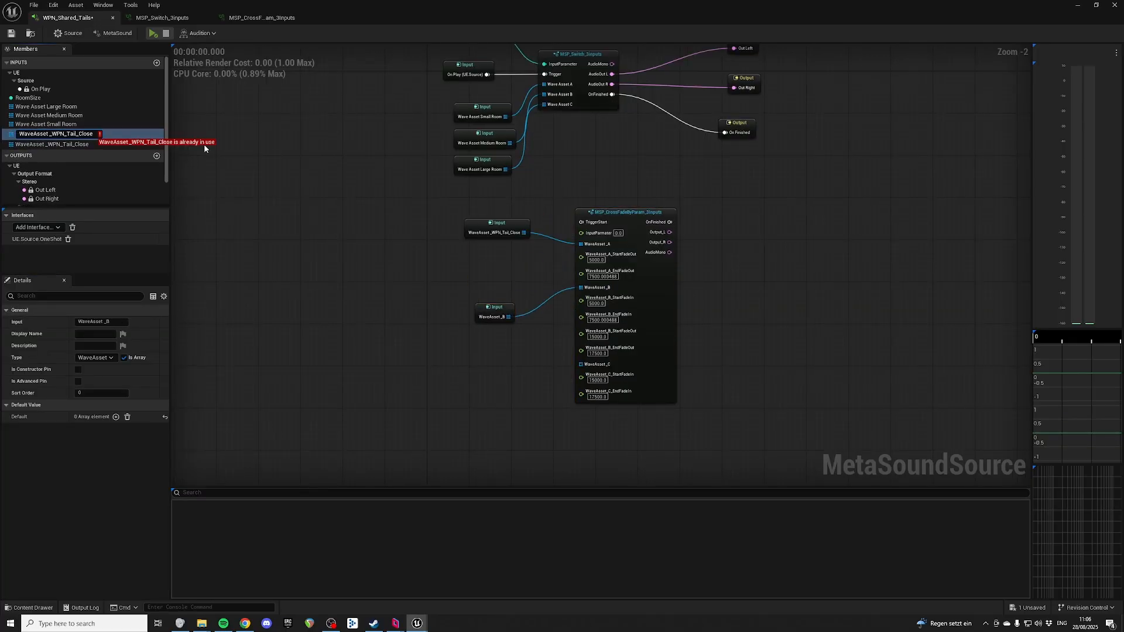
key(shift+Left)
key(shift+Left)
key(shift+Left)
key(shift+Left)
Promote the WaveAsset_C pin to a graph input named WaveAsset _WPN_Tail_Far and place it below the Mid input
right_click(580, 312)
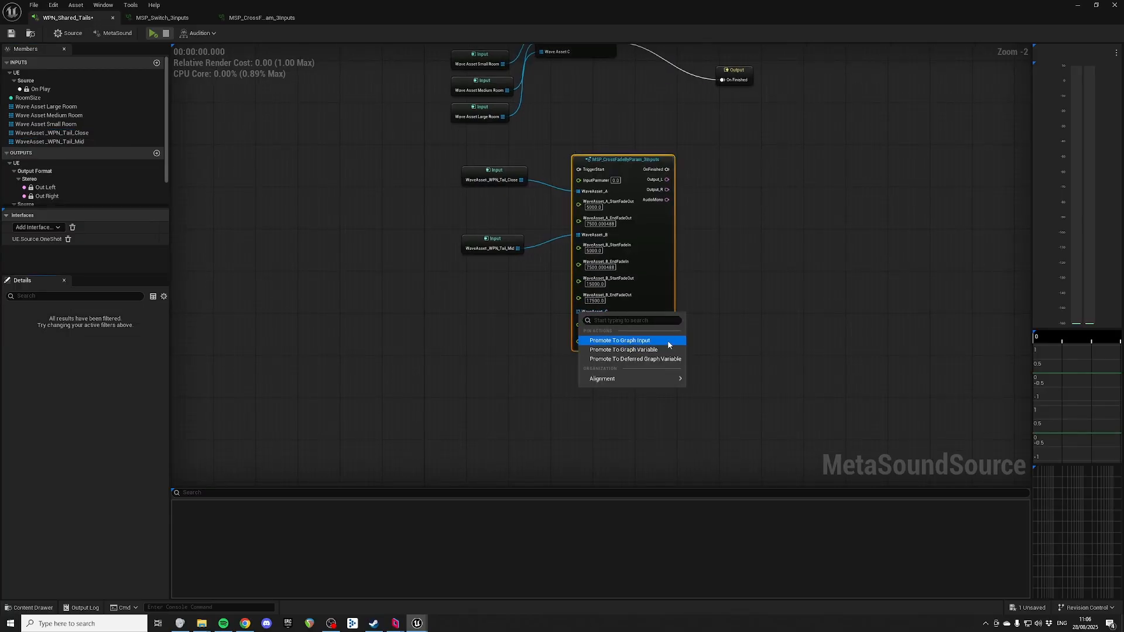
click(668, 342)
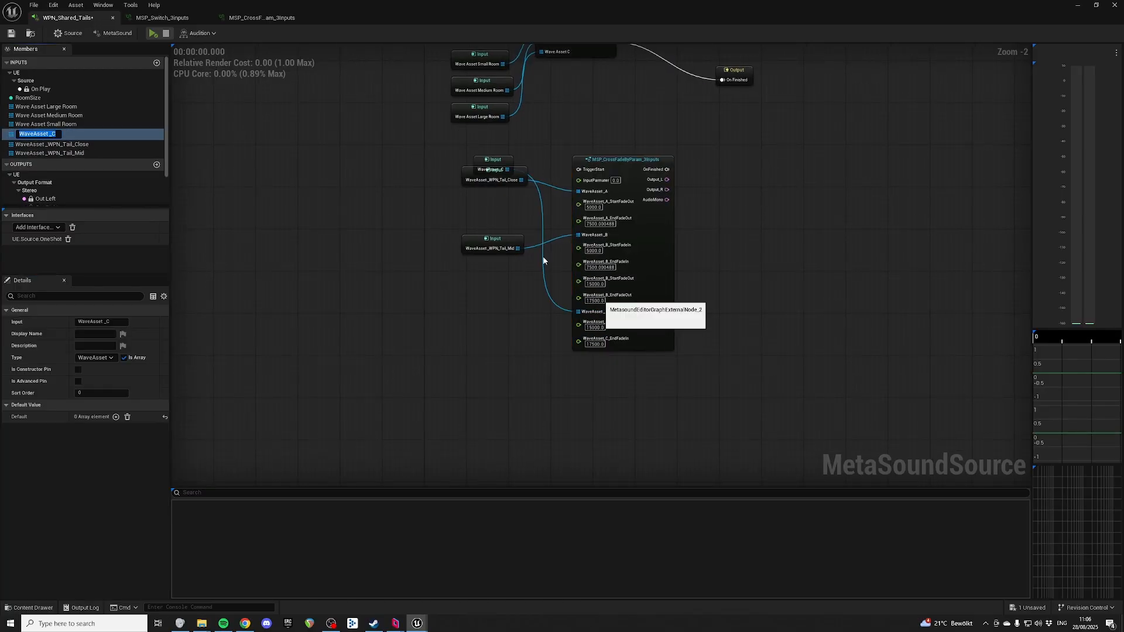
text(WaveAsset _WPN_Tail_Close)
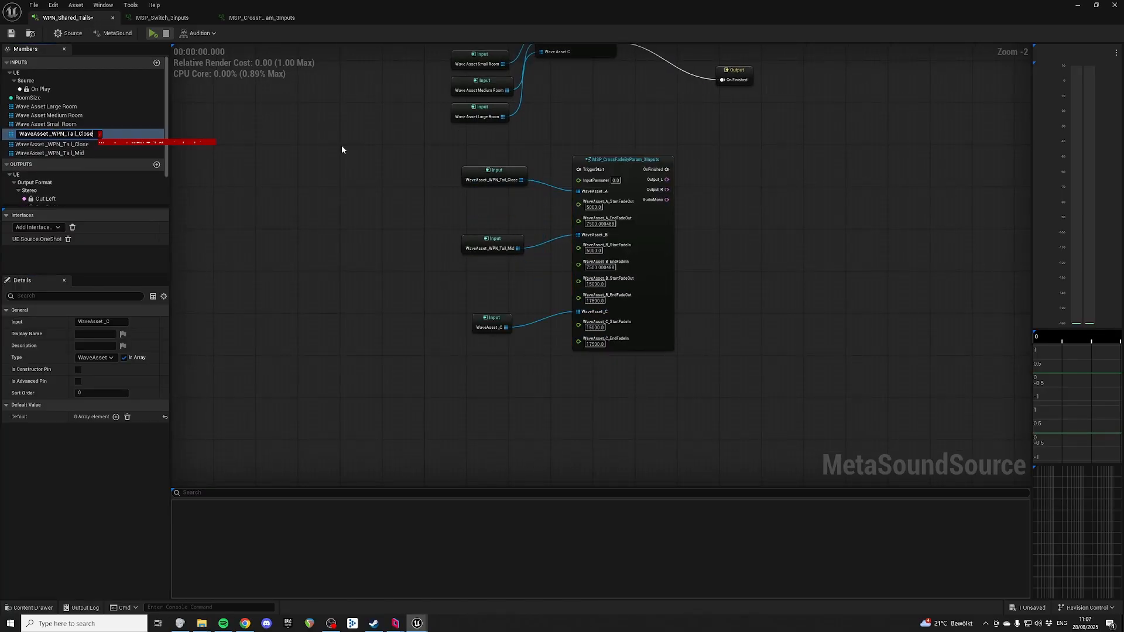
key(BackSpace)
key(BackSpace)
key(BackSpace)
key(BackSpace)
key(BackSpace)
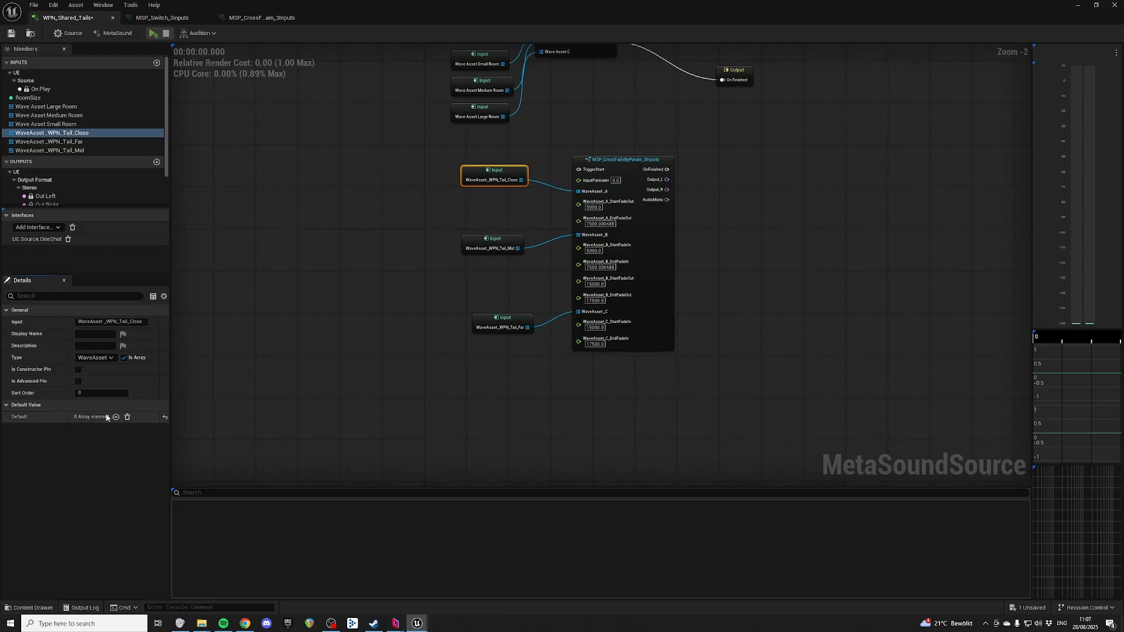
Add a default array element to the WaveAsset _WPN_Tail_Close input and assign WPN_Shared_Tail_Land_Close_01 to it
click(116, 417)
click(92, 430)
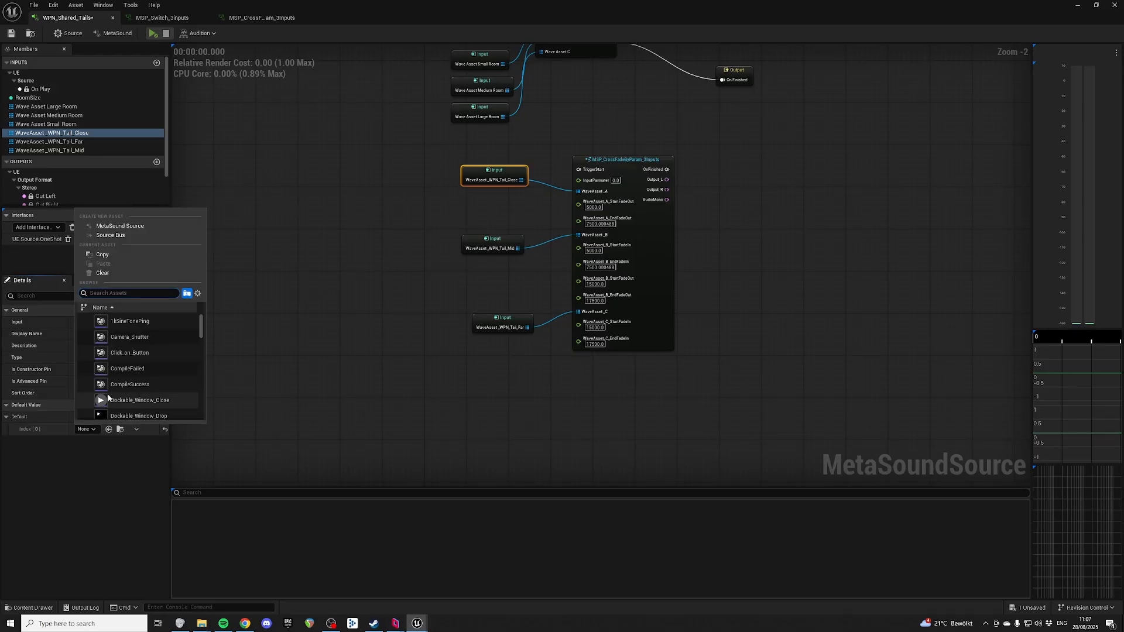
text(close)
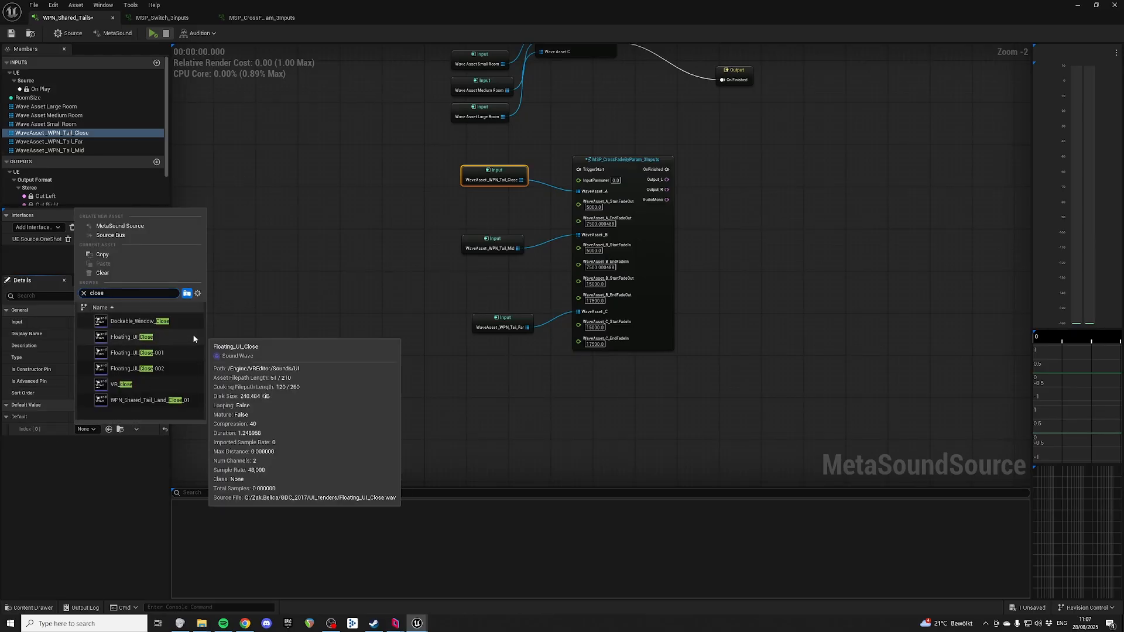
click(191, 403)
Add a default array element to the WaveAsset _WPN_Tail_Mid input and assign WPN_Shared_Tail_Land_Mid_01 to it
click(49, 151)
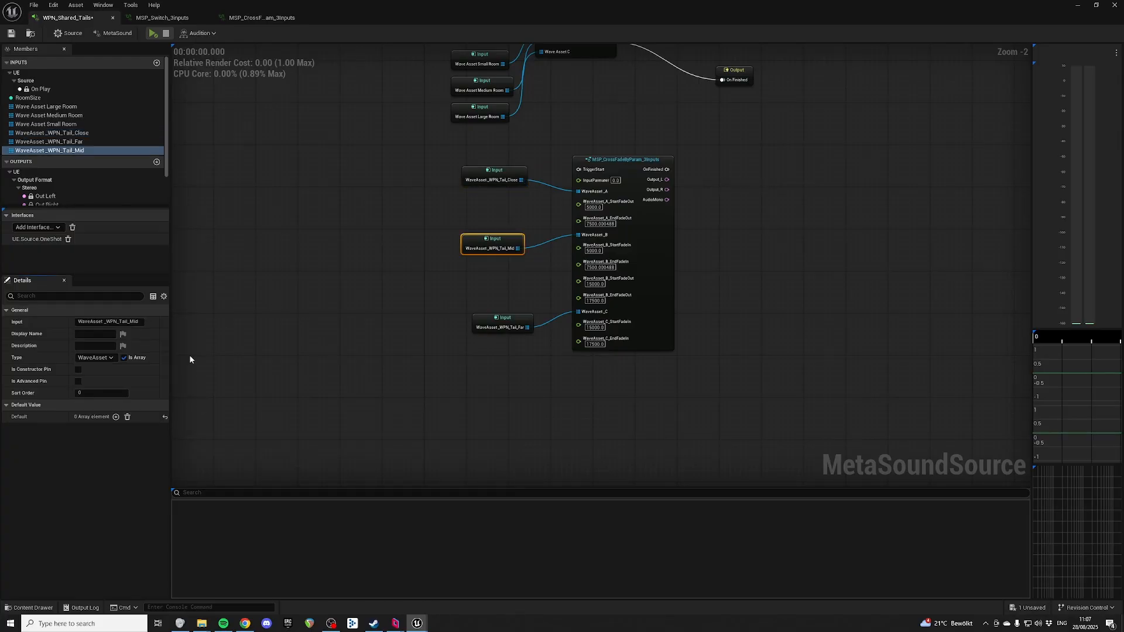
click(116, 416)
click(92, 429)
text(mid)
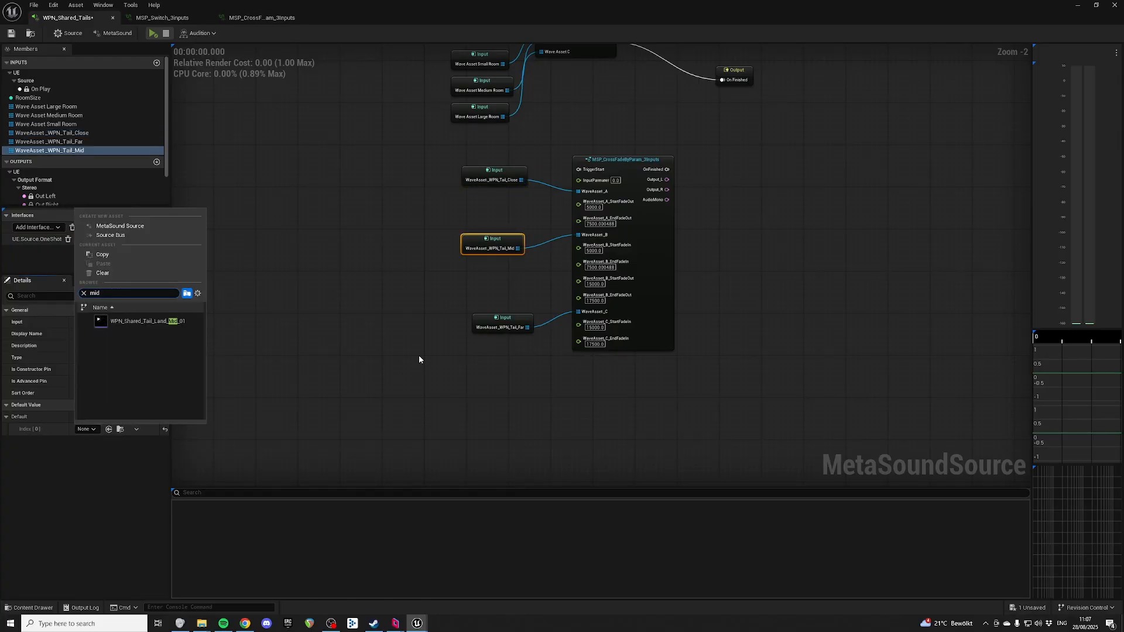
click(151, 324)
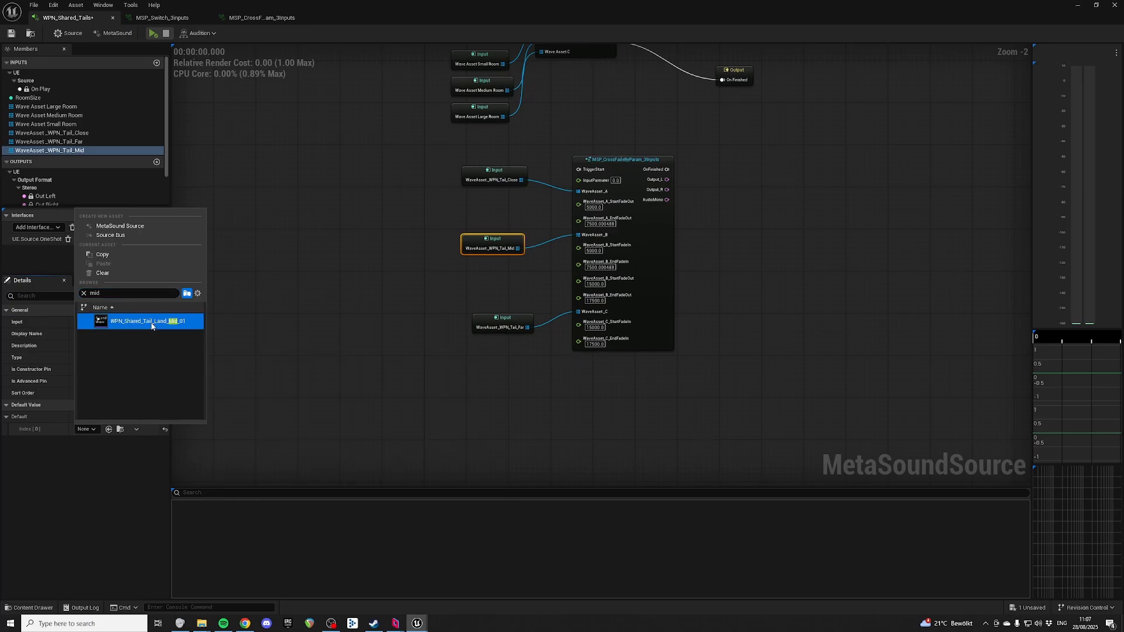
Add a default array element to the WaveAsset _WPN_Tail_Far input
drag(336, 310, 506, 362)
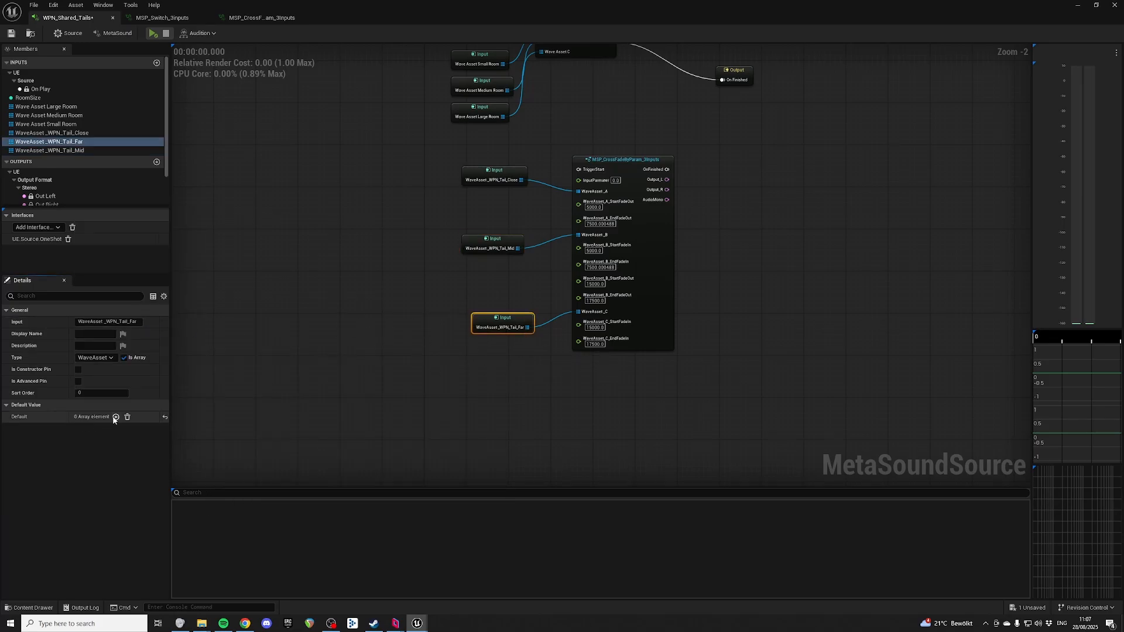
click(116, 417)
scroll(541, 251, up, 2)
Check the settings of the WaveAsset_A input inside the crossfade patch and return to the WPN_Shared_Tails graph
click(562, 177)
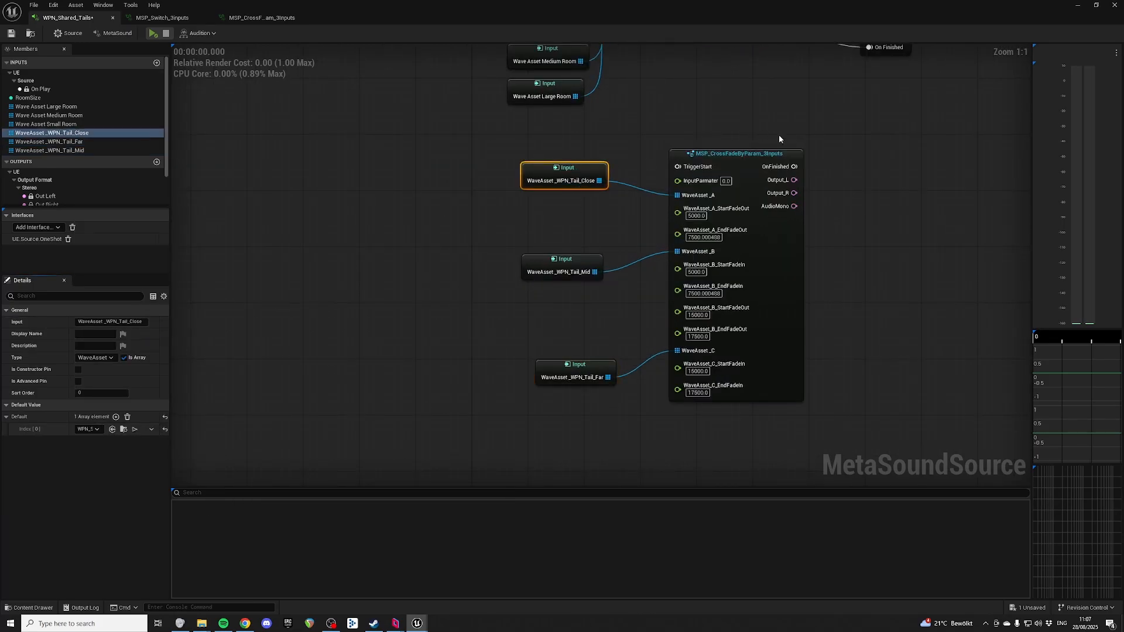
click(739, 155)
double_click(739, 156)
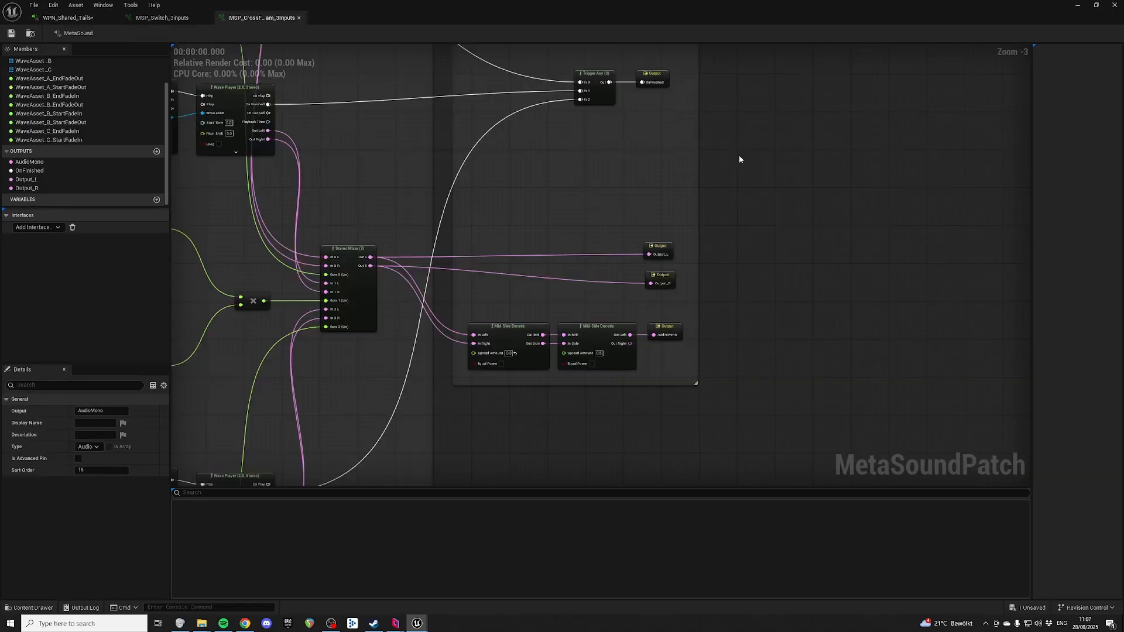
right_drag(463, 143, 686, 187)
right_drag(567, 216, 632, 289)
right_drag(579, 137, 651, 184)
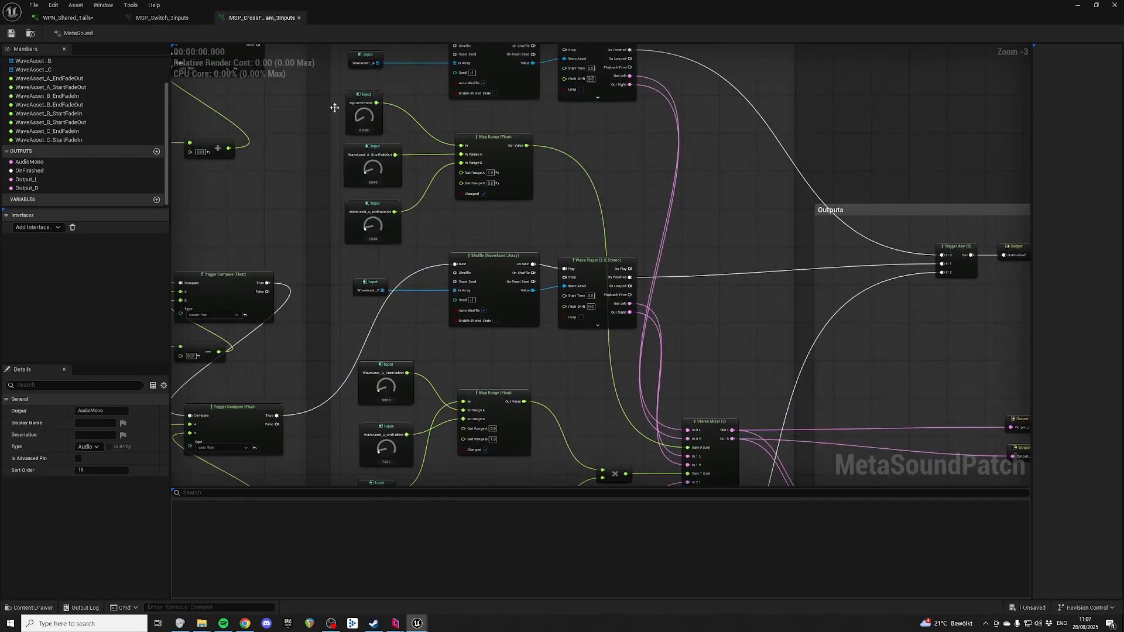
right_drag(368, 87, 440, 123)
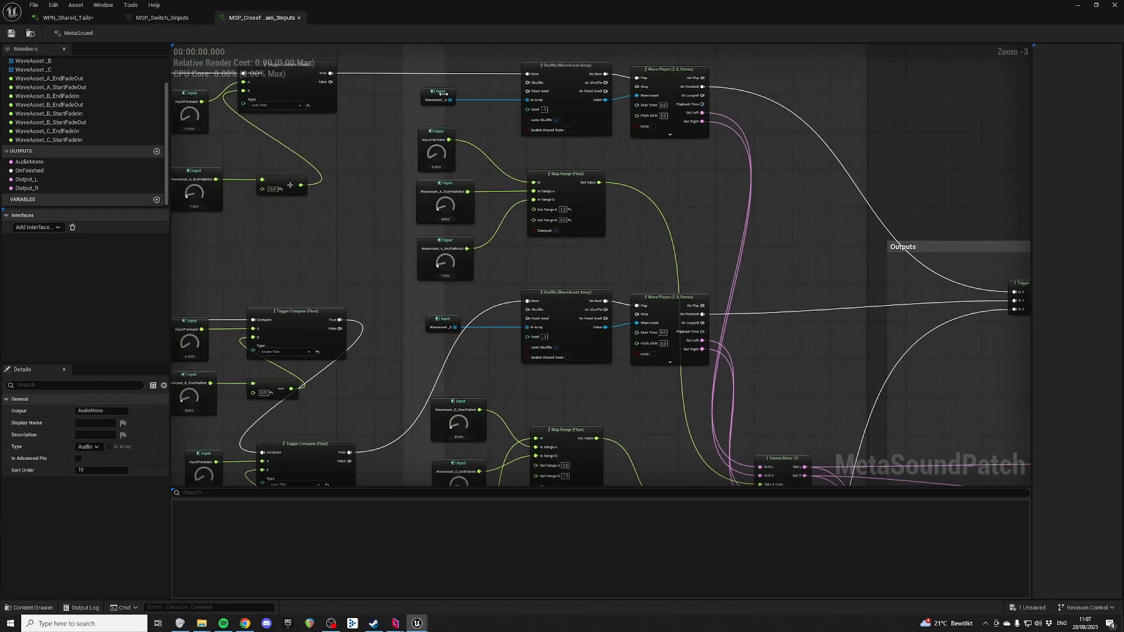
click(438, 94)
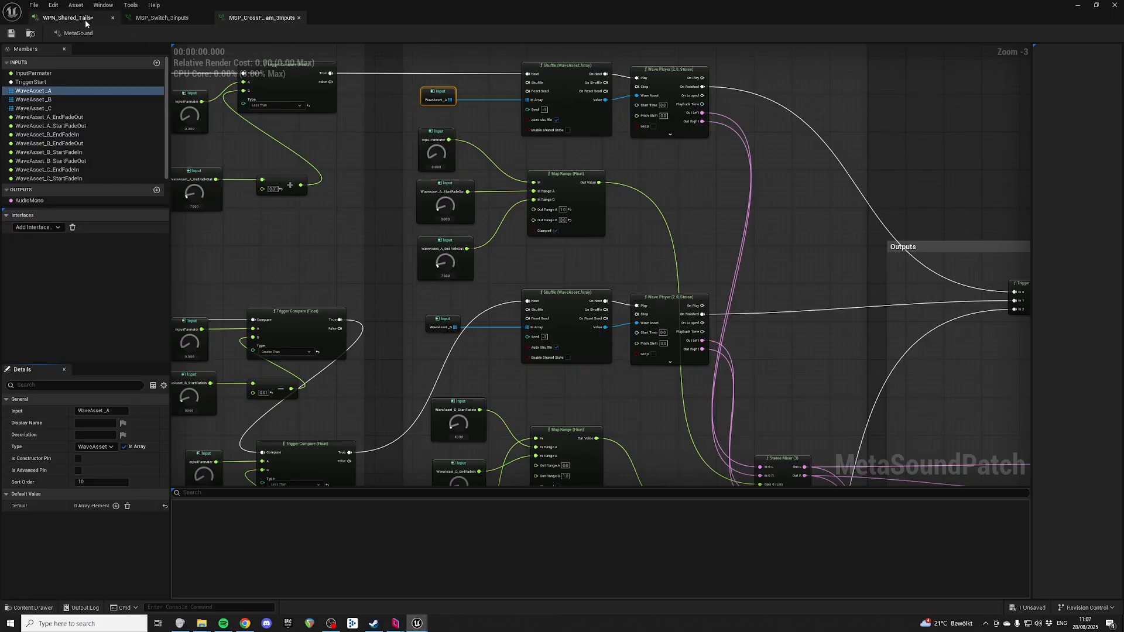
click(68, 18)
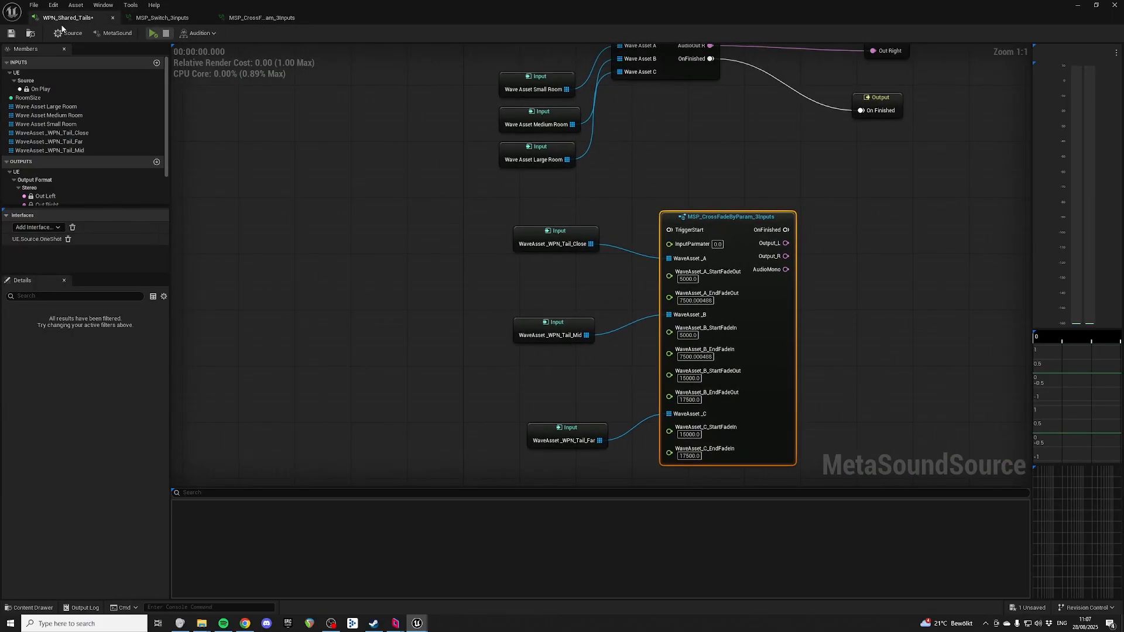
Straighten the Close and Mid tail inputs' connections to the crossfade node and move the Close input nearer to the Mid input
right_drag(404, 213, 382, 174)
drag(547, 196, 561, 210)
click(591, 241)
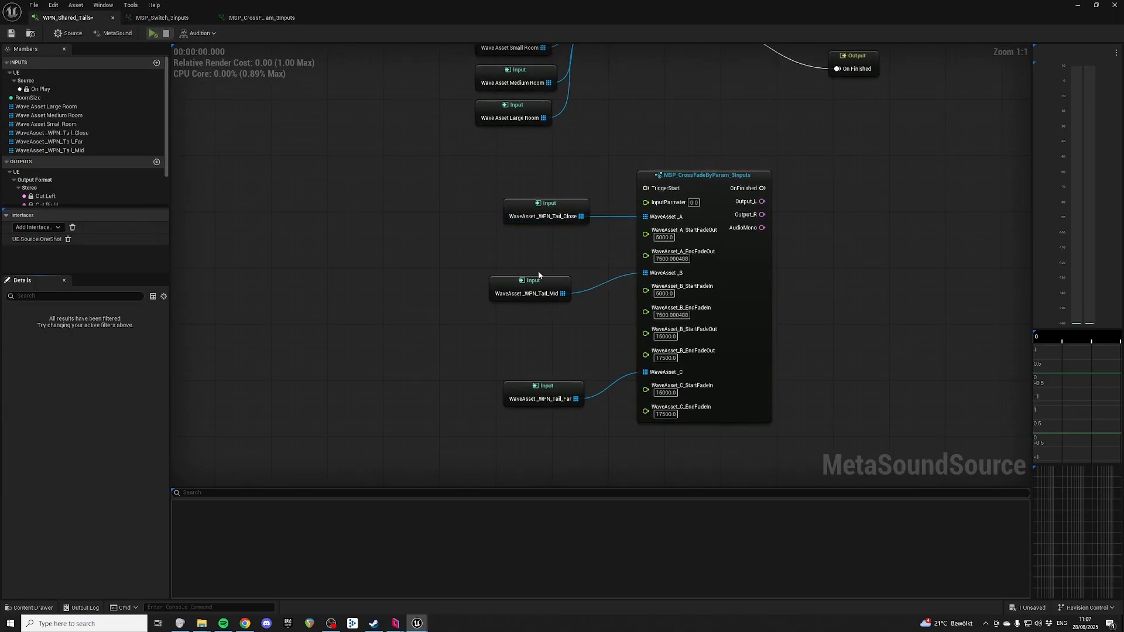
drag(472, 170, 724, 214)
key(q)
drag(460, 269, 667, 310)
key(q)
drag(555, 206, 548, 227)
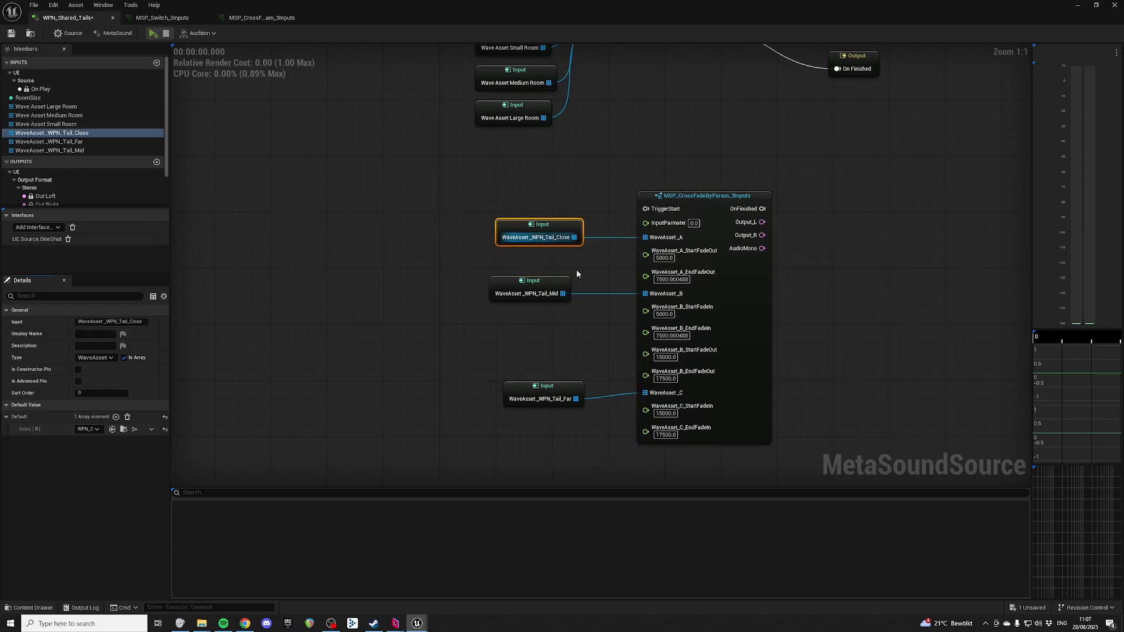
Straighten the Far tail input's connection to the crossfade node and line the Mid tail input up beneath the Close input
right_drag(717, 289, 725, 248)
drag(574, 346, 574, 338)
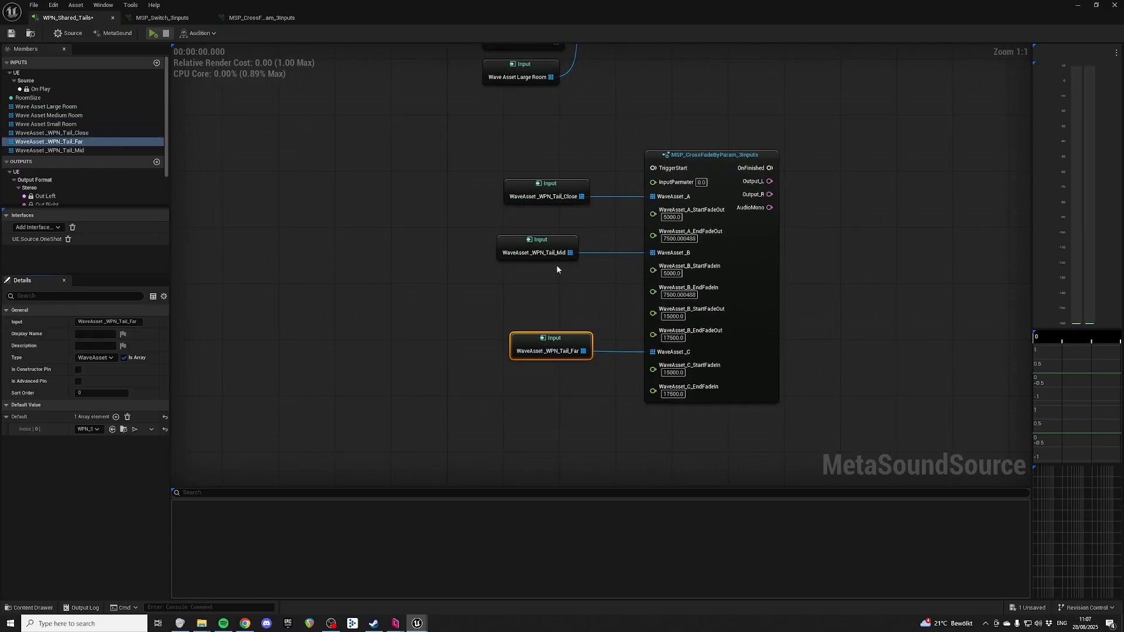
click(571, 240)
drag(570, 240, 586, 240)
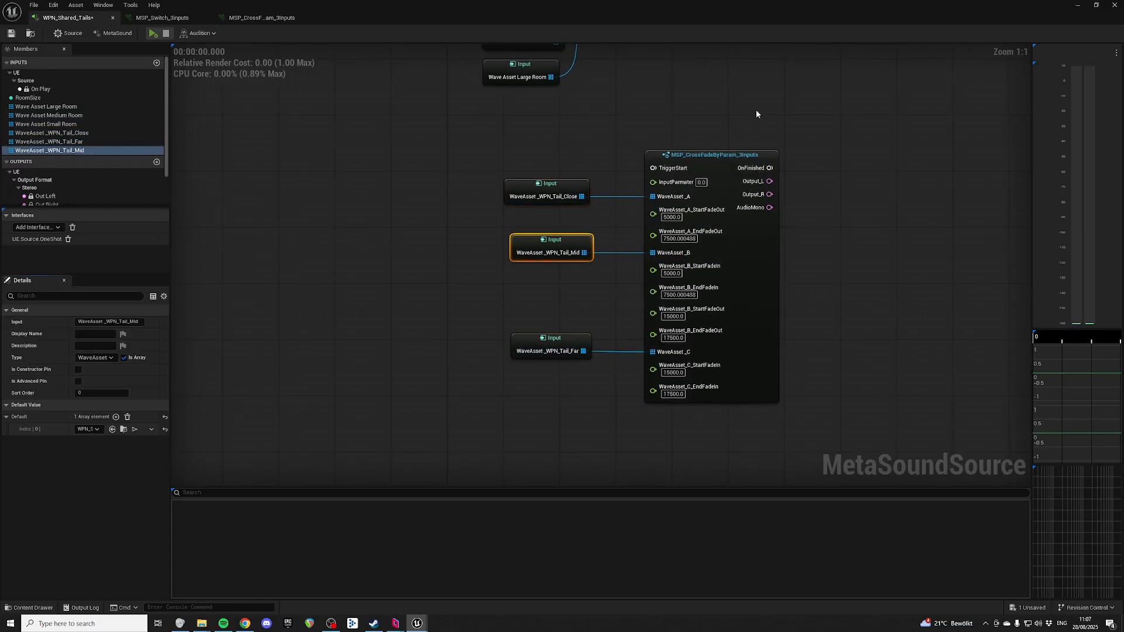
Add a Trigger Compare (Int32) node in the empty area before the weapon tail inputs
right_drag(755, 111, 855, 195)
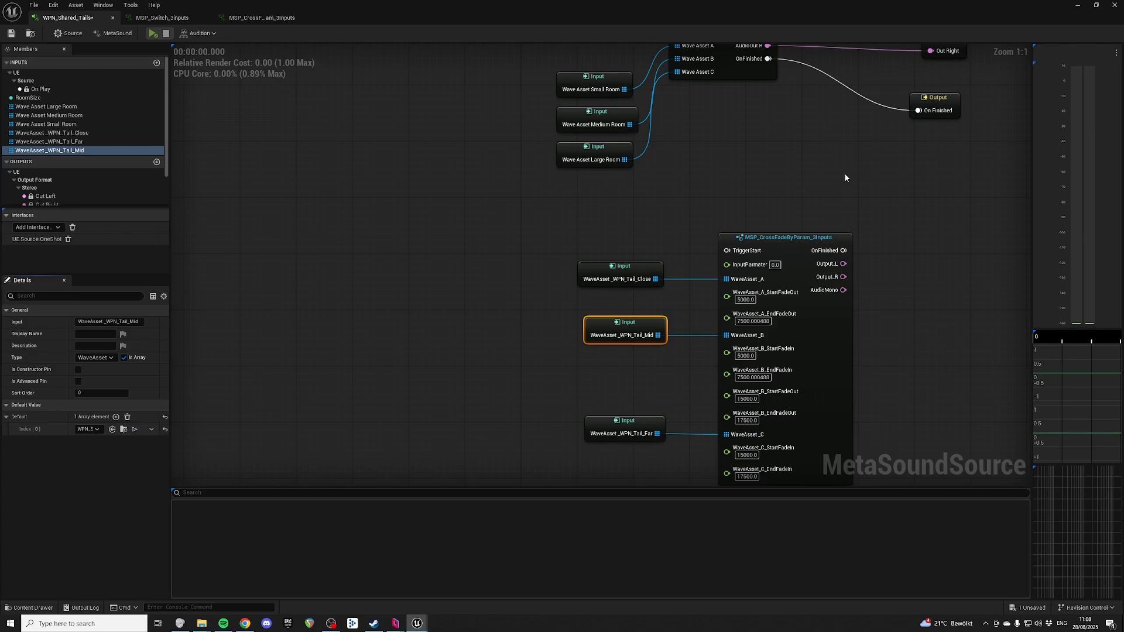
right_drag(703, 207, 768, 174)
right_click(759, 162)
click(797, 161)
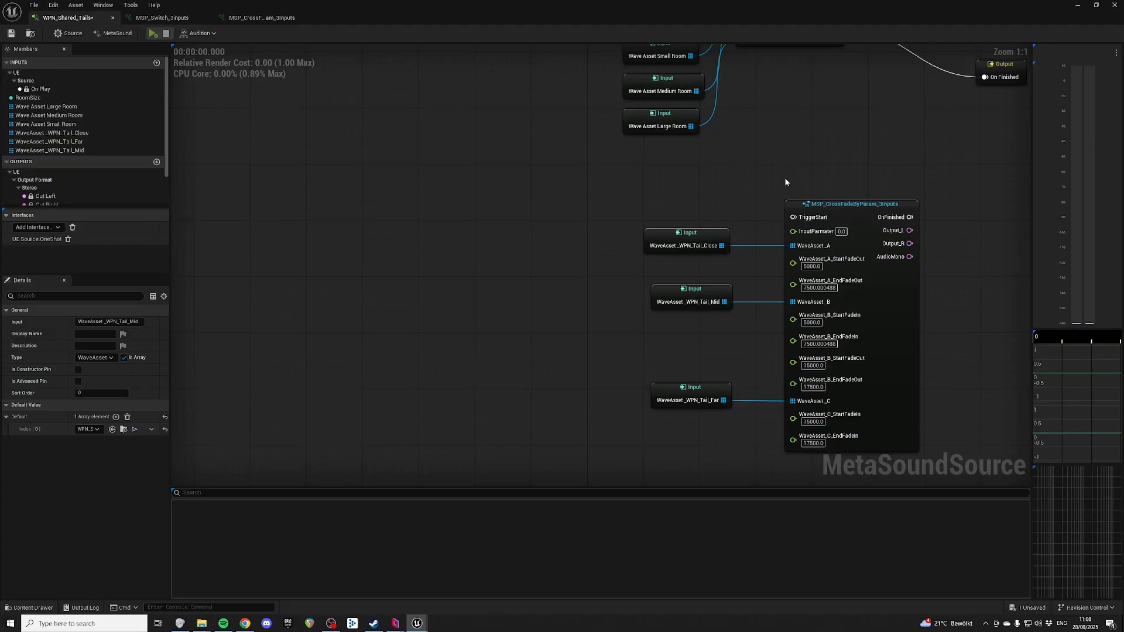
right_drag(339, 242, 491, 205)
right_click(492, 206)
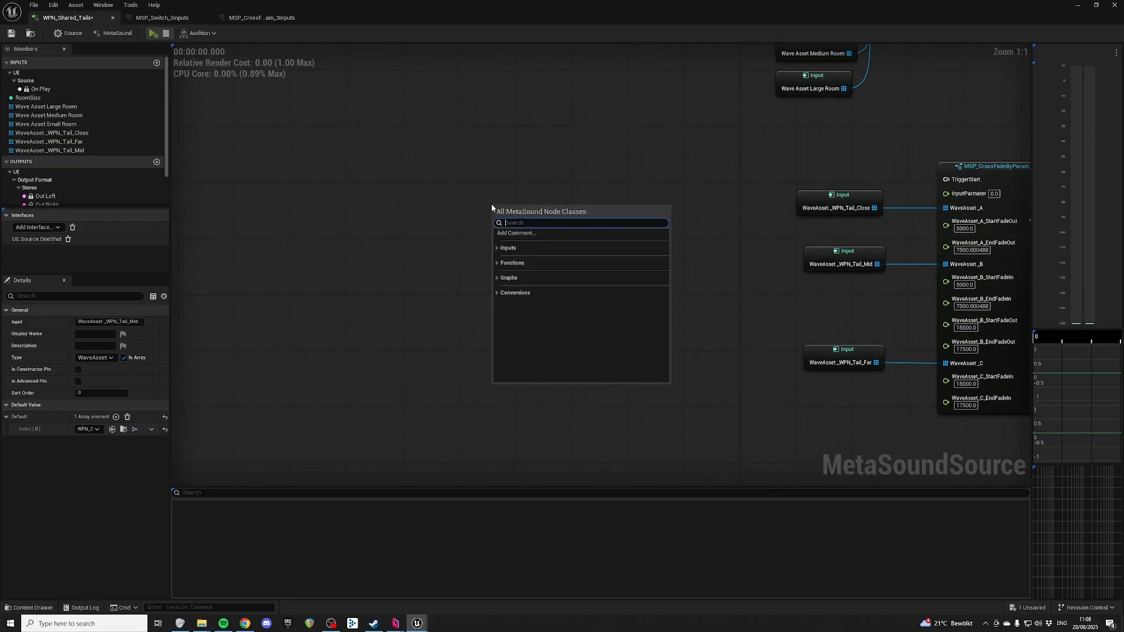
text(compa)
key(Down)
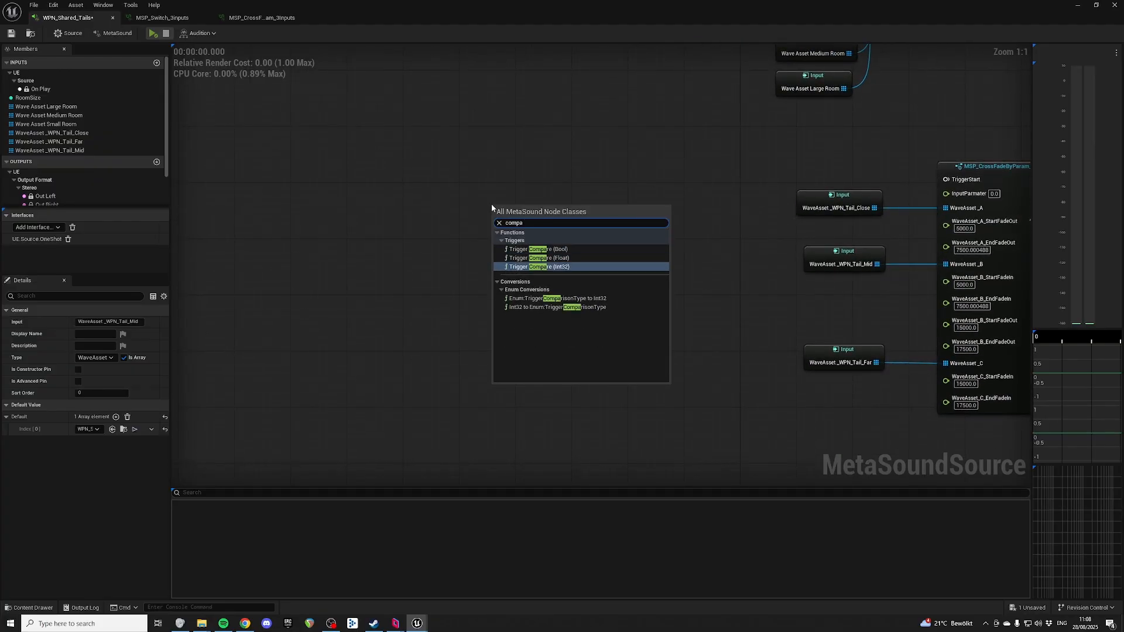
key(Return)
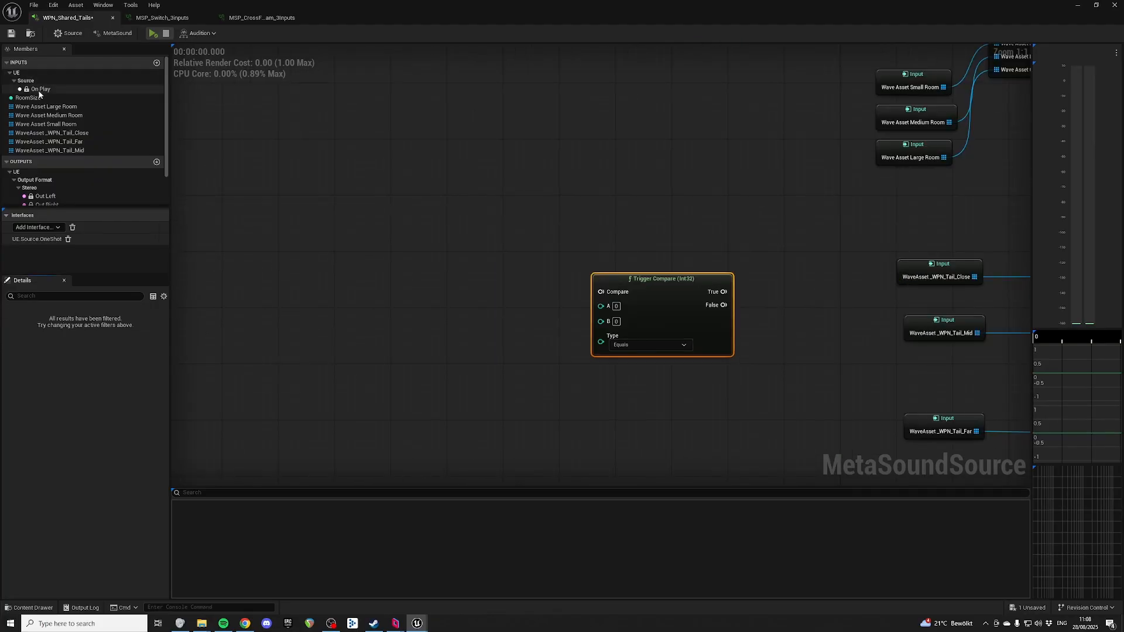
Add an On Play input to the graph and connect it to the Compare trigger of the Trigger Compare node
drag(41, 89, 381, 237)
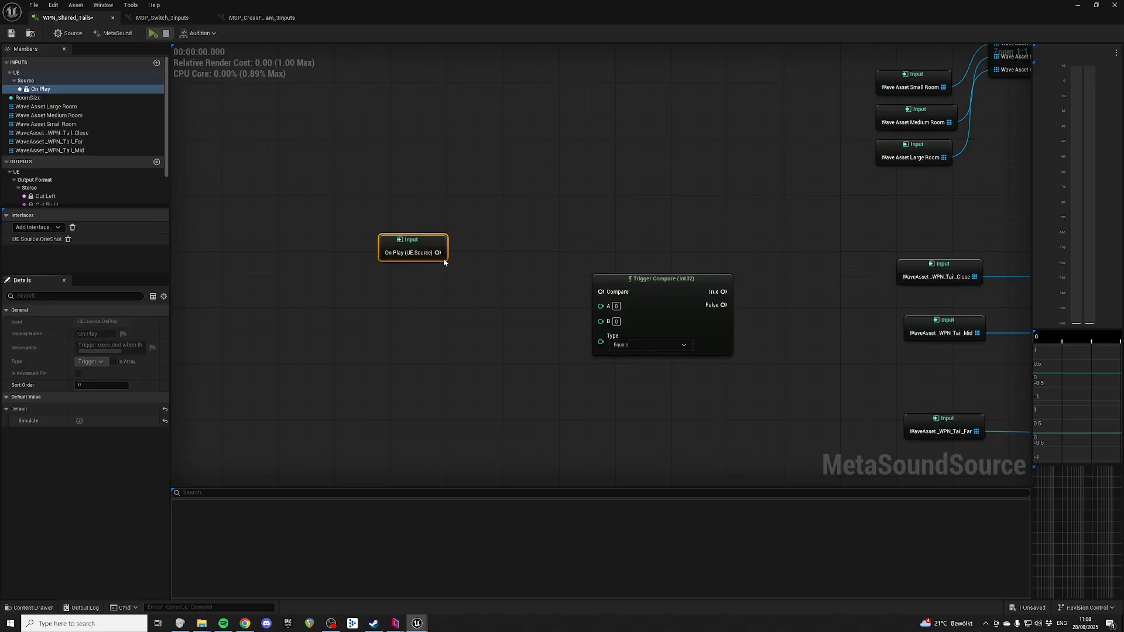
drag(443, 259, 553, 290)
drag(548, 284, 601, 291)
drag(682, 289, 705, 276)
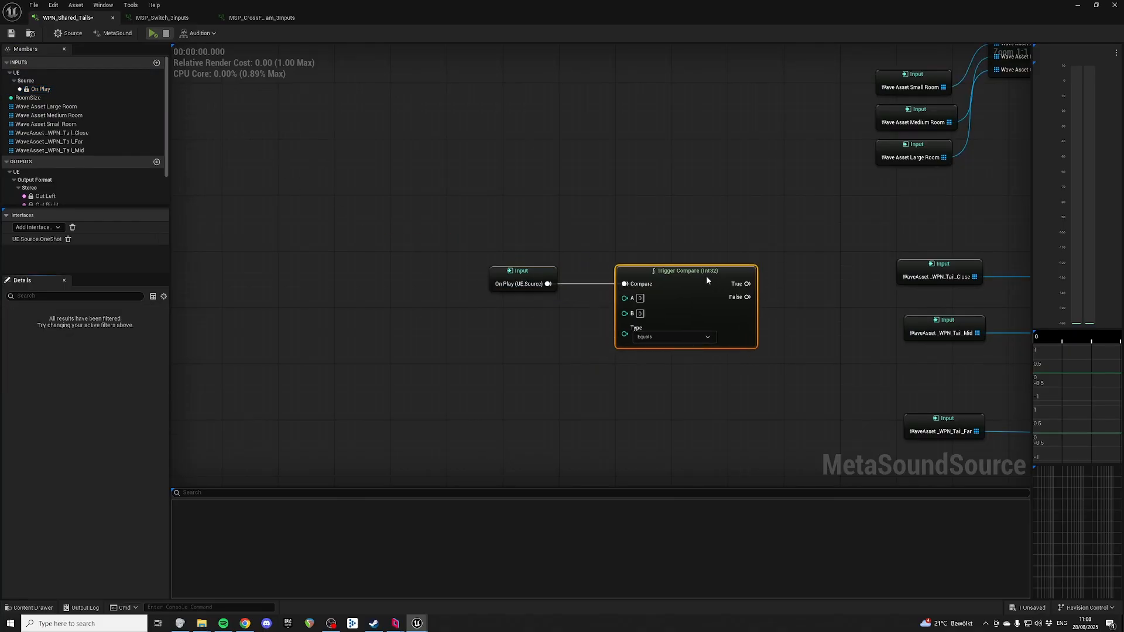
Place a second RoomSize input node next to the Trigger Compare node
right_drag(689, 217, 653, 258)
scroll(88, 170, down, 1)
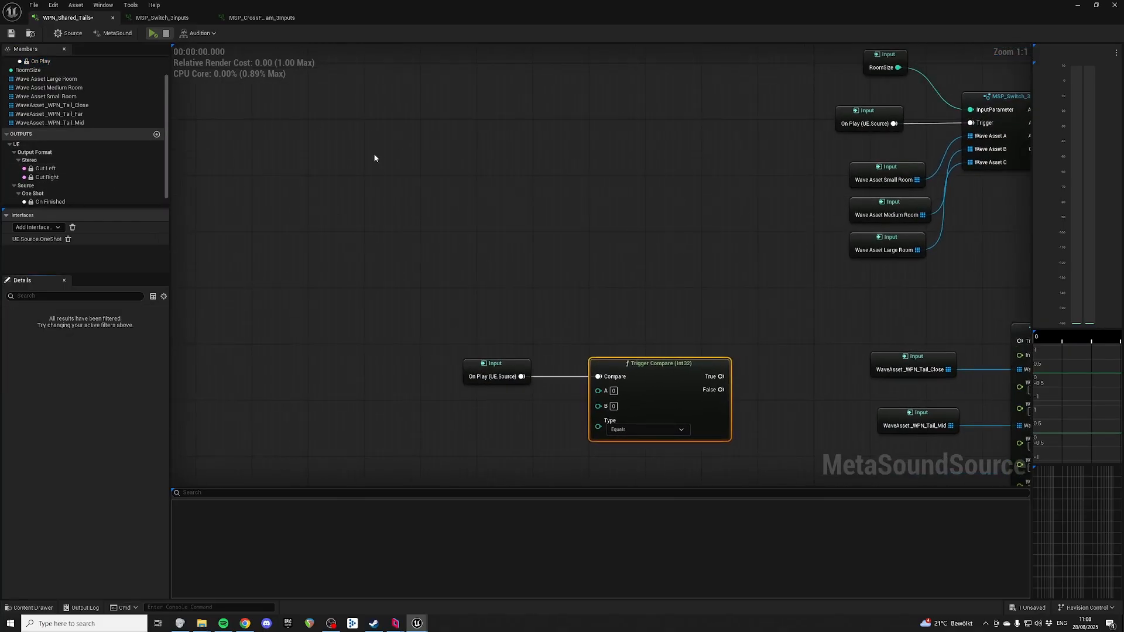
drag(27, 70, 377, 374)
scroll(462, 352, down, 6)
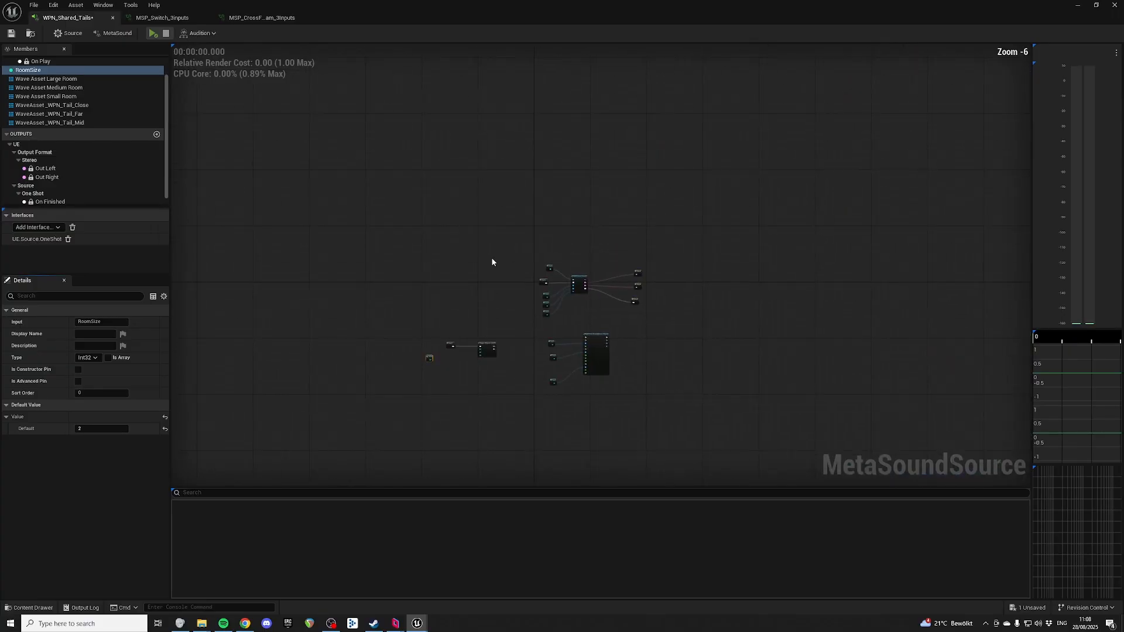
Set the RoomSize input's default value to 0
scroll(491, 258, up, 4)
right_drag(570, 296, 449, 133)
drag(455, 111, 607, 129)
right_drag(609, 120, 495, 103)
drag(539, 101, 543, 154)
right_drag(402, 123, 512, 76)
click(541, 75)
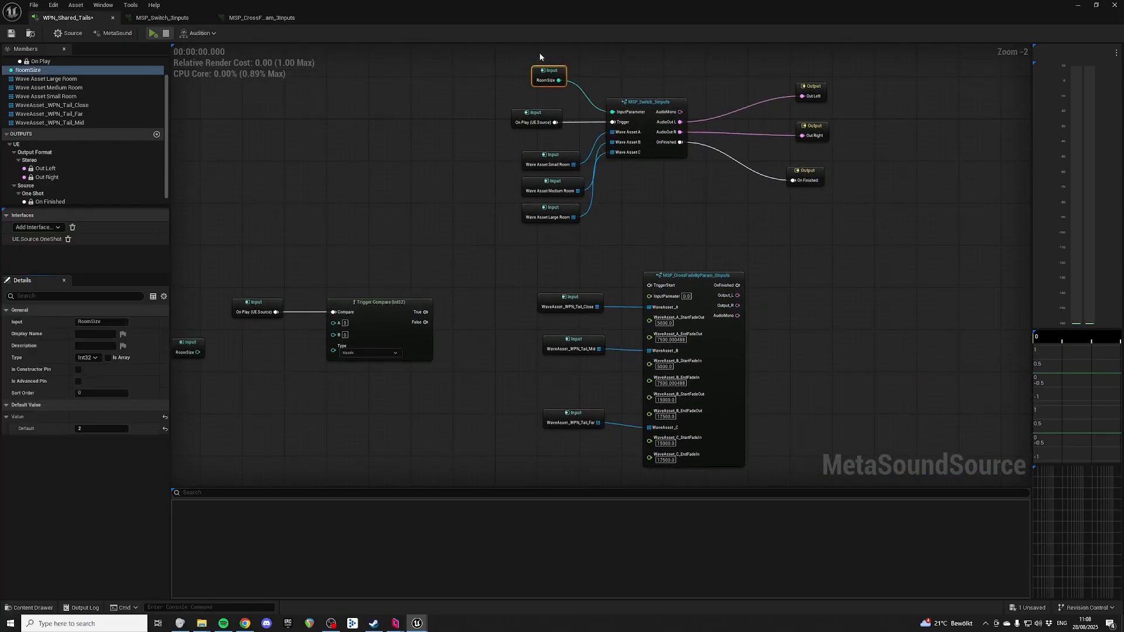
click(96, 428)
text(0)
key(Return)
right_drag(453, 155, 544, 71)
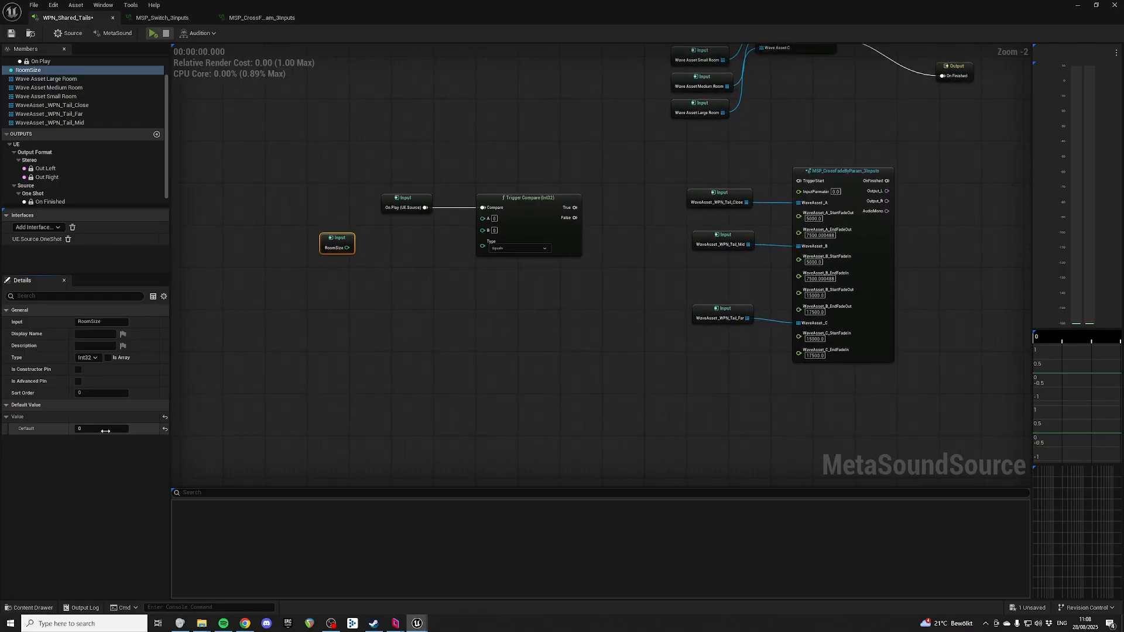
Connect the RoomSize input to pin A of the Trigger Compare node and move it closer to that node
right_click(402, 315)
scroll(361, 312, up, 2)
click(340, 285)
right_drag(461, 199, 579, 233)
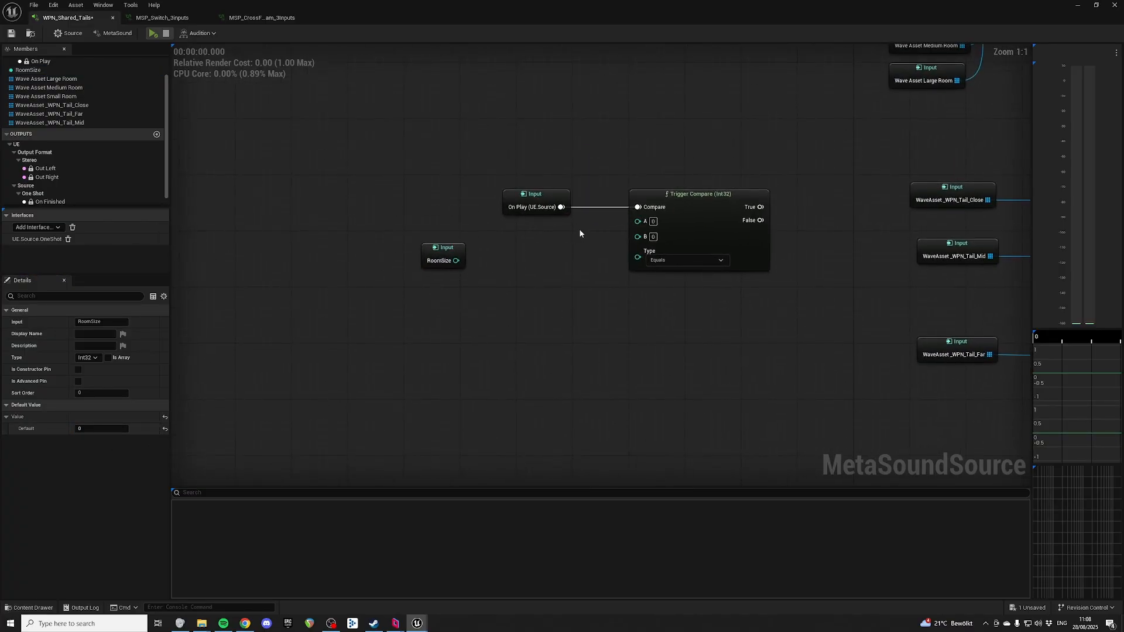
drag(456, 261, 638, 221)
drag(462, 256, 551, 237)
Connect Trigger Compare's True output to the crossfade node's TriggerStart and shift the compare nodes in line with it
right_drag(746, 301, 699, 268)
right_drag(764, 226, 741, 251)
drag(688, 206, 989, 171)
right_drag(875, 155, 768, 236)
drag(357, 209, 579, 345)
drag(521, 272, 577, 242)
Move the Out Left, Out Right and On Finished outputs farther from the switch node and disconnect On Finished
right_drag(1025, 215, 582, 314)
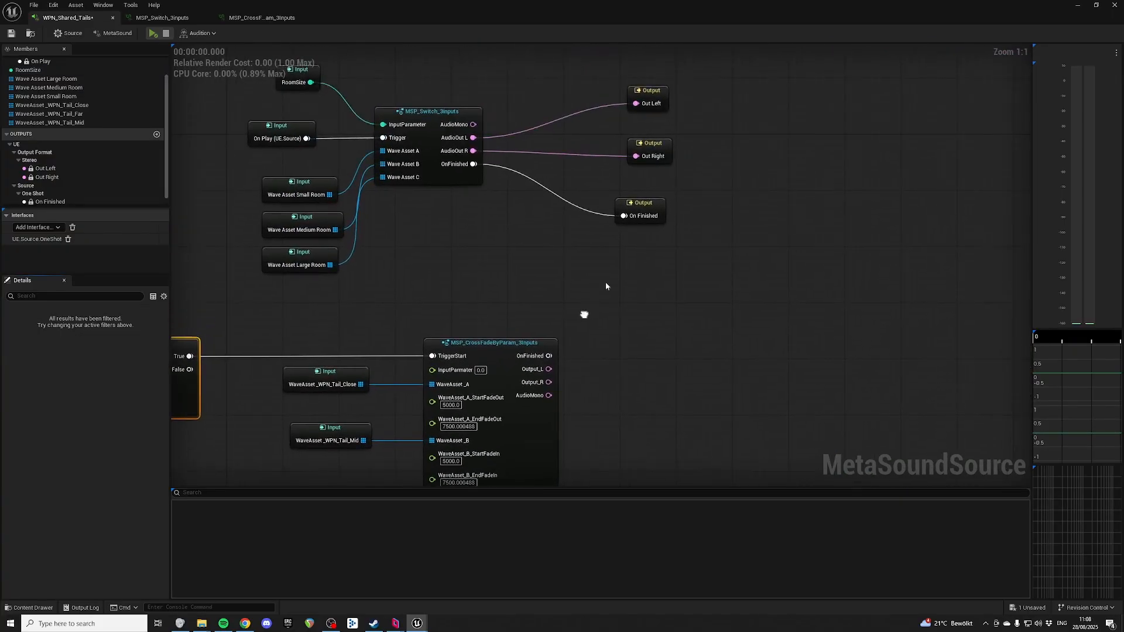
drag(746, 92, 642, 188)
drag(652, 149, 860, 153)
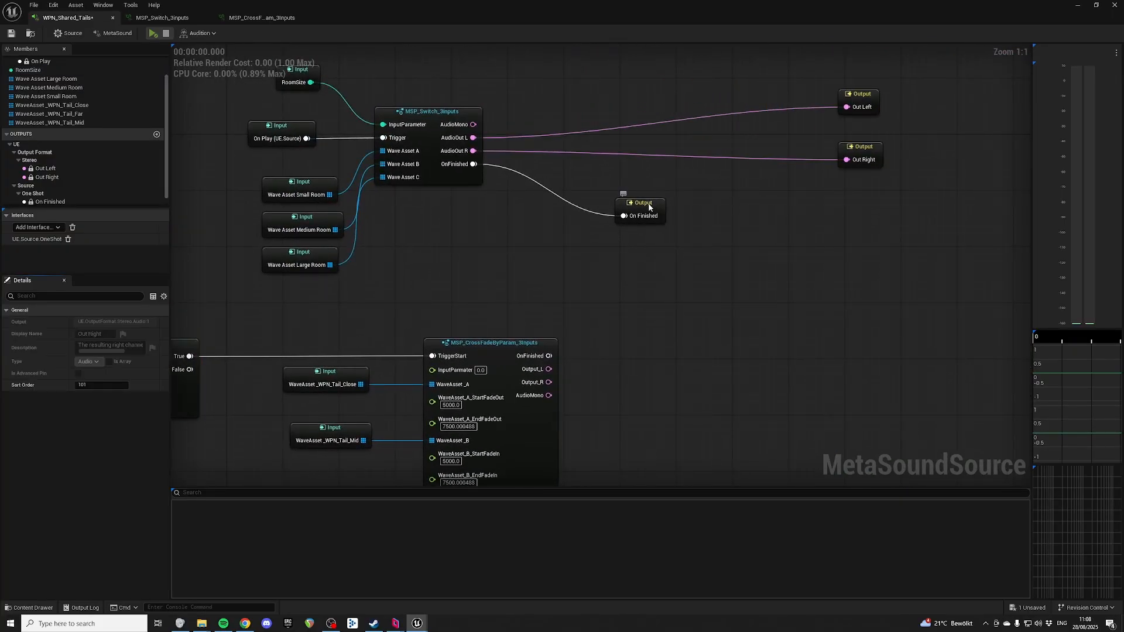
drag(643, 205, 746, 197)
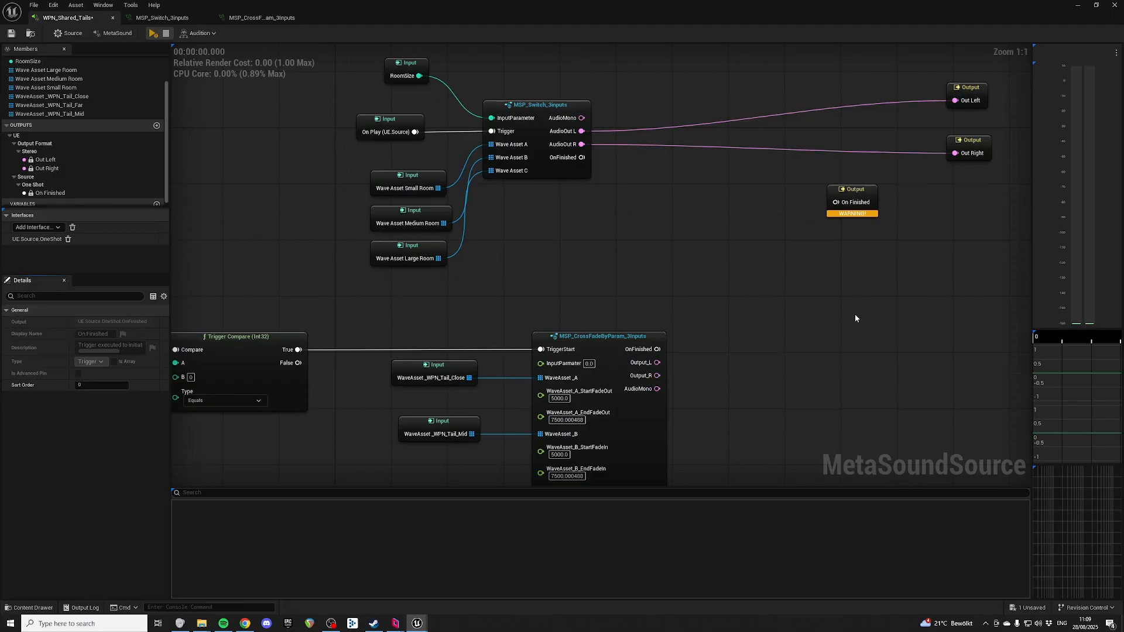
Add a Stereo Mixer (5) node and position it after the crossfade node
right_click(855, 318)
text(mix)
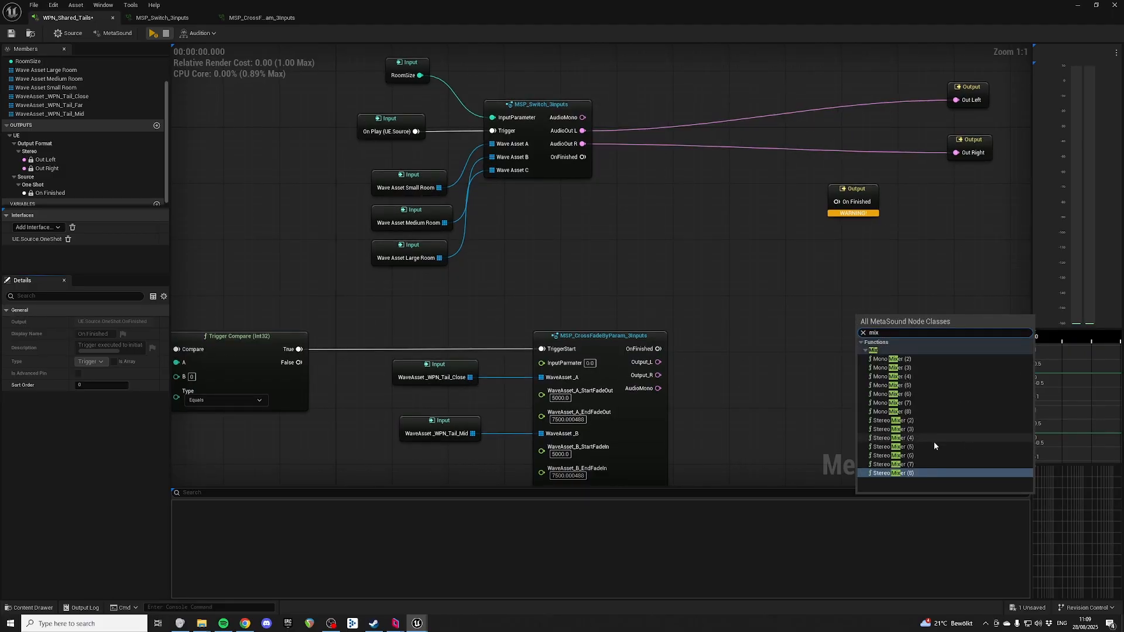
click(921, 446)
right_drag(912, 331, 894, 171)
right_drag(766, 191, 751, 366)
right_drag(709, 211, 714, 219)
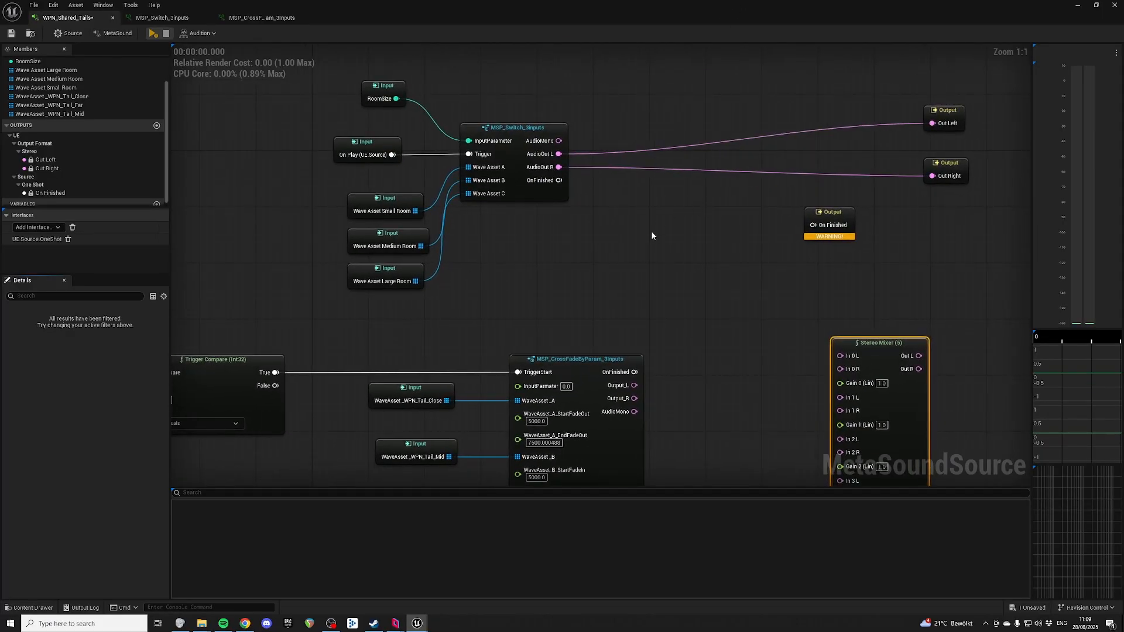
right_drag(755, 317, 643, 186)
right_drag(597, 124, 613, 200)
drag(796, 289, 776, 256)
right_drag(622, 226, 678, 270)
Connect the switch node's stereo audio outputs to mixer inputs 0 L/R and the crossfade node's stereo outputs to 1 L/R
mouse_move(517, 145)
mouse_down()
mouse_move(779, 315)
mouse_move(519, 157)
mouse_move(521, 147)
mouse_up()
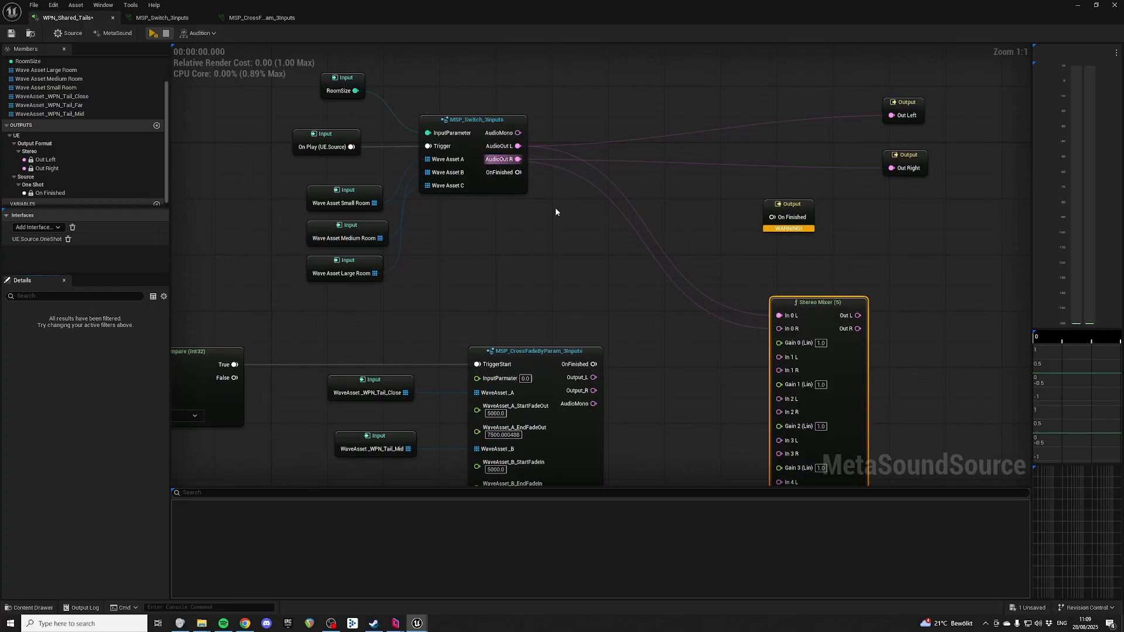
right_drag(556, 212, 512, 134)
drag(549, 298, 703, 283)
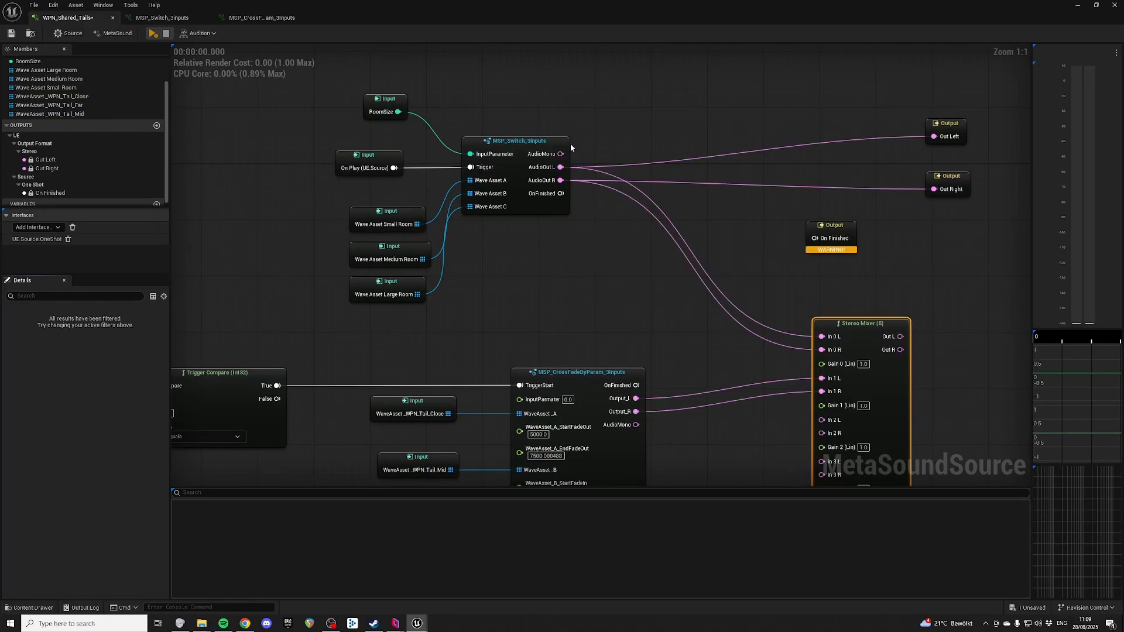
Open the MSP_Switch_3Inputs patch and set the sort order of AudioOut L to 5 and AudioOut R to 10
right_drag(647, 255, 652, 233)
click(540, 117)
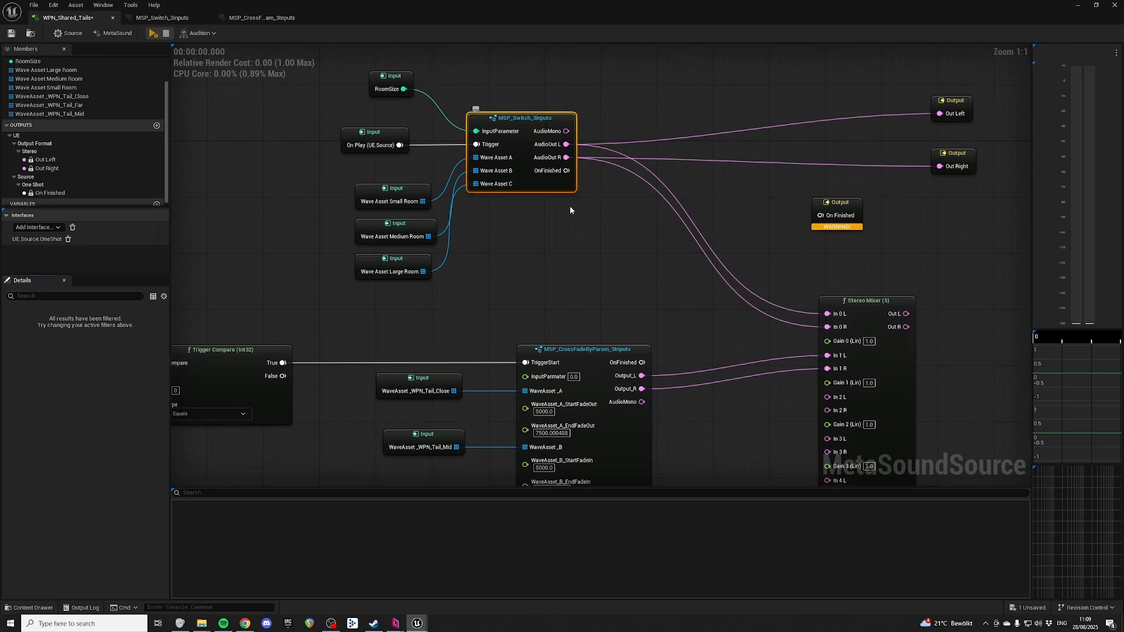
double_click(553, 117)
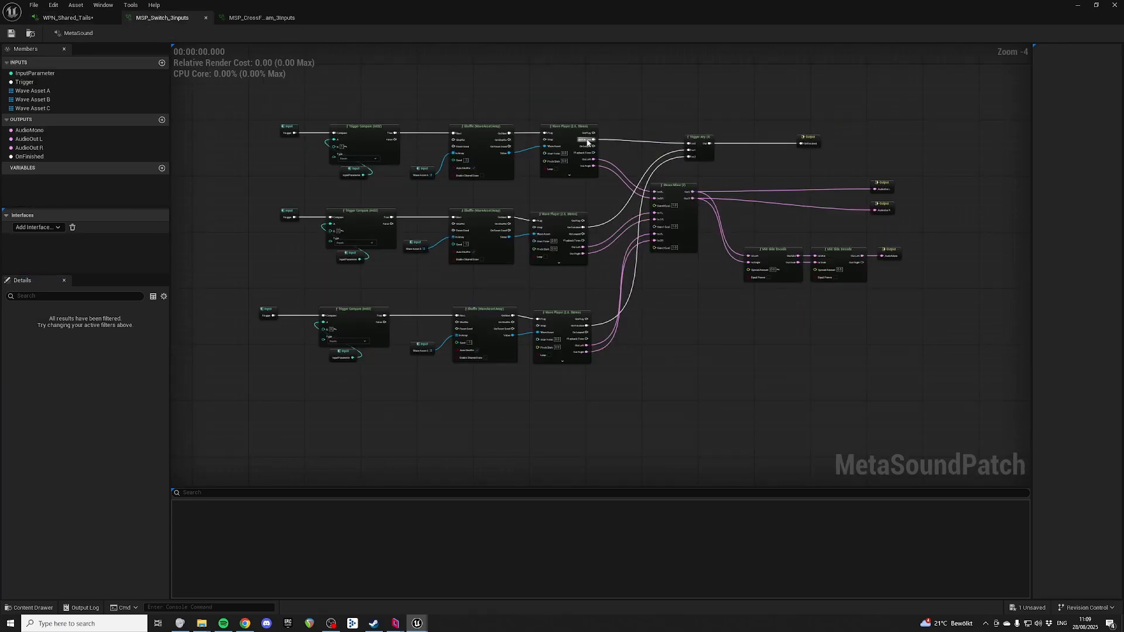
scroll(882, 157, up, 4)
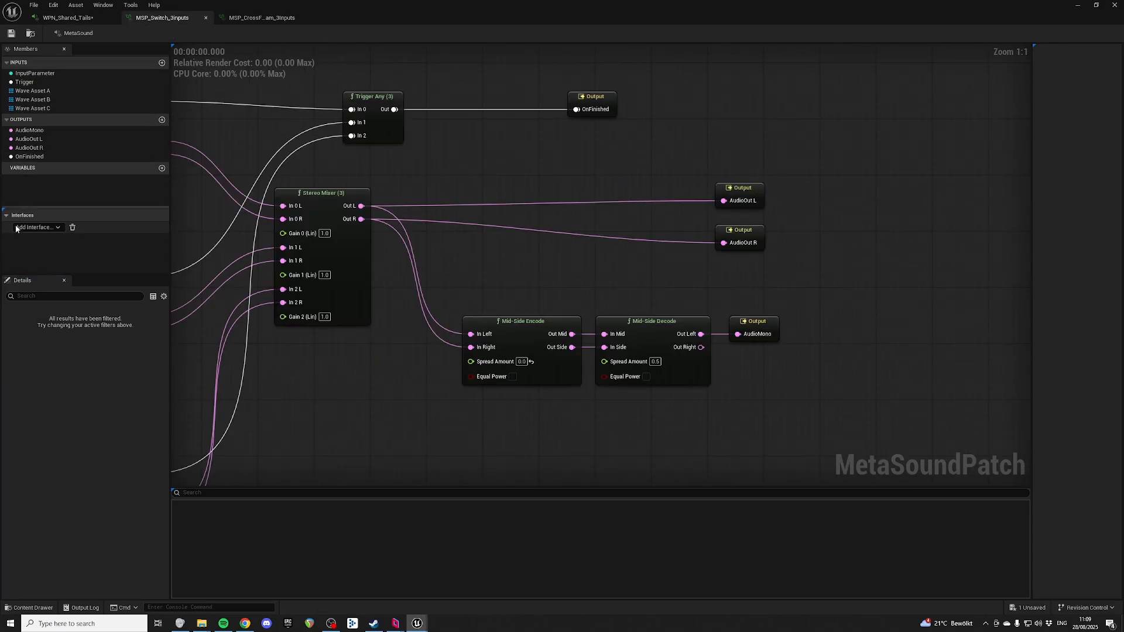
click(29, 156)
click(43, 140)
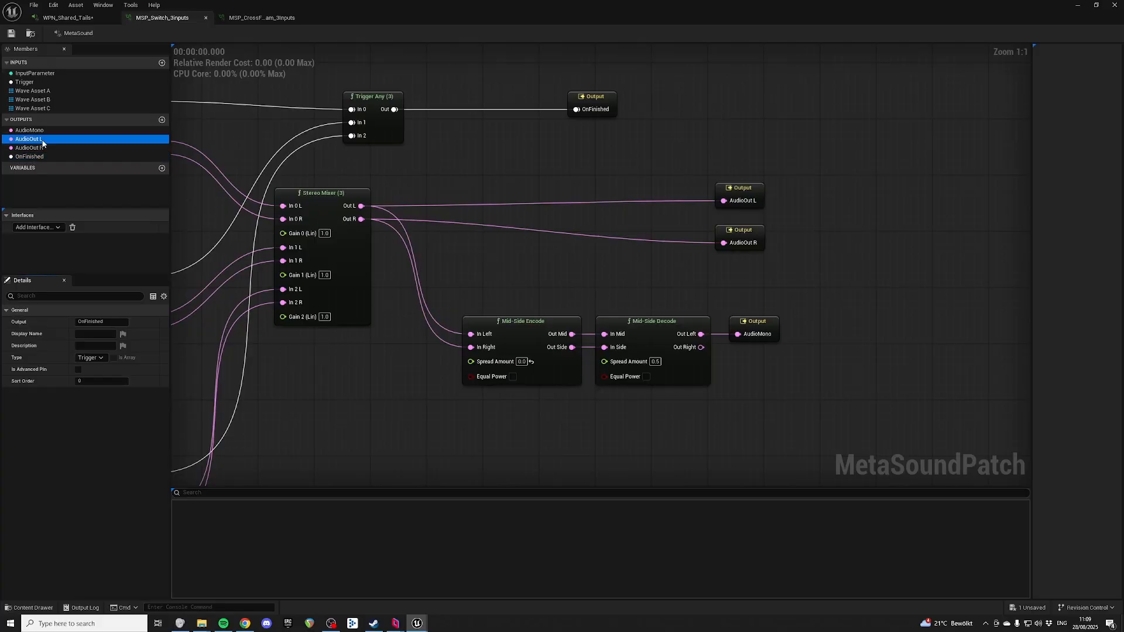
click(95, 381)
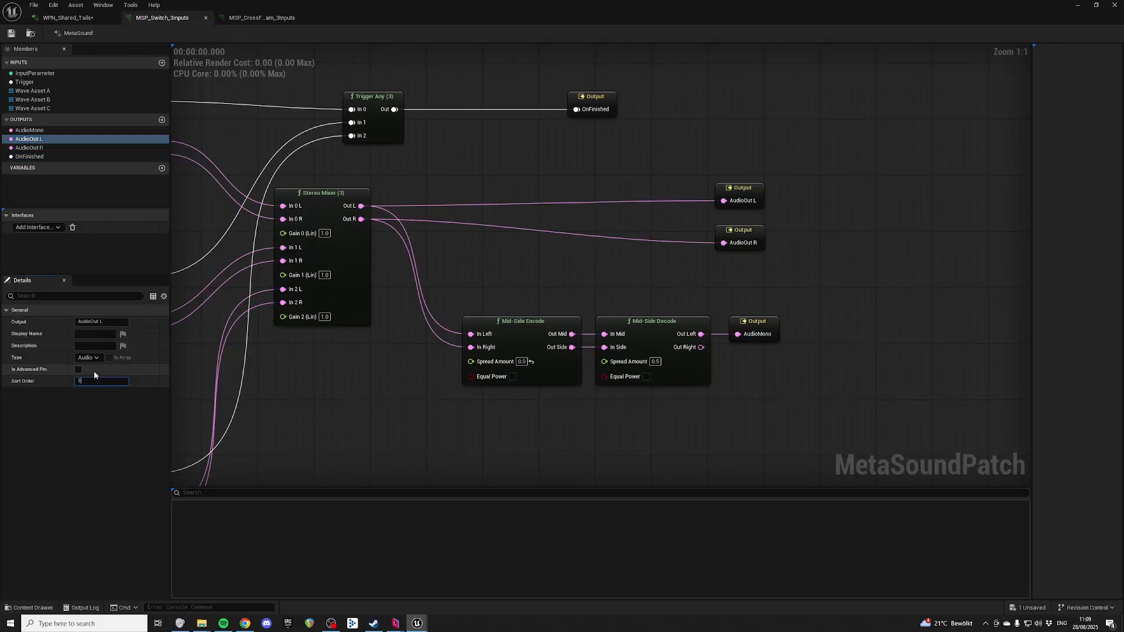
text(5)
click(30, 148)
click(109, 381)
text(6)
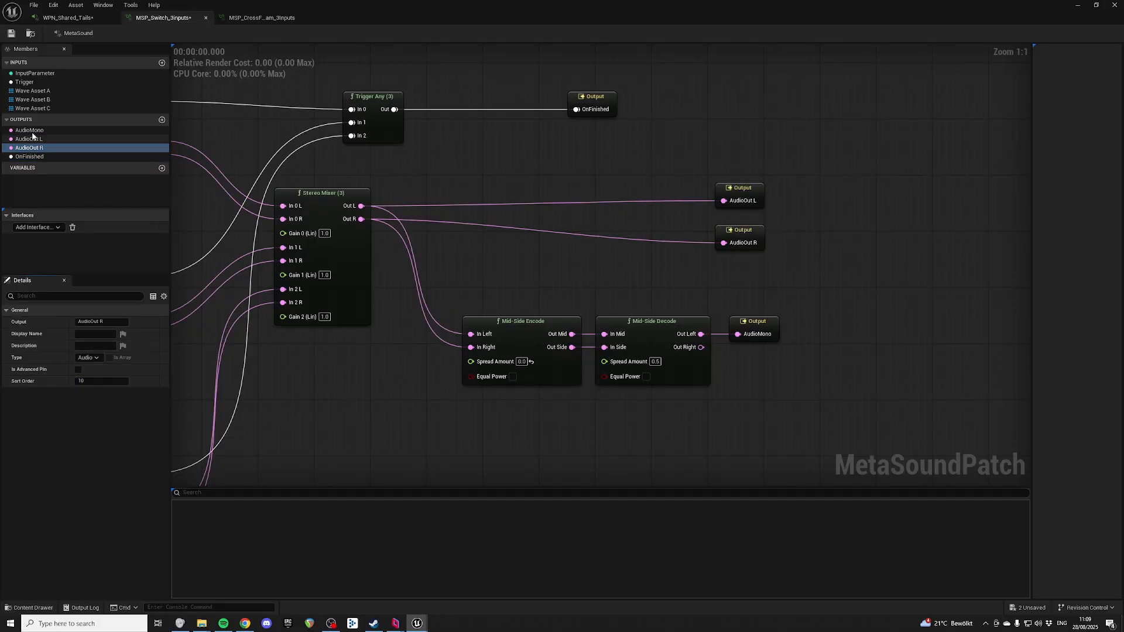
Set the AudioMono output's sort order to 15 and save the switch patch
click(32, 130)
click(102, 381)
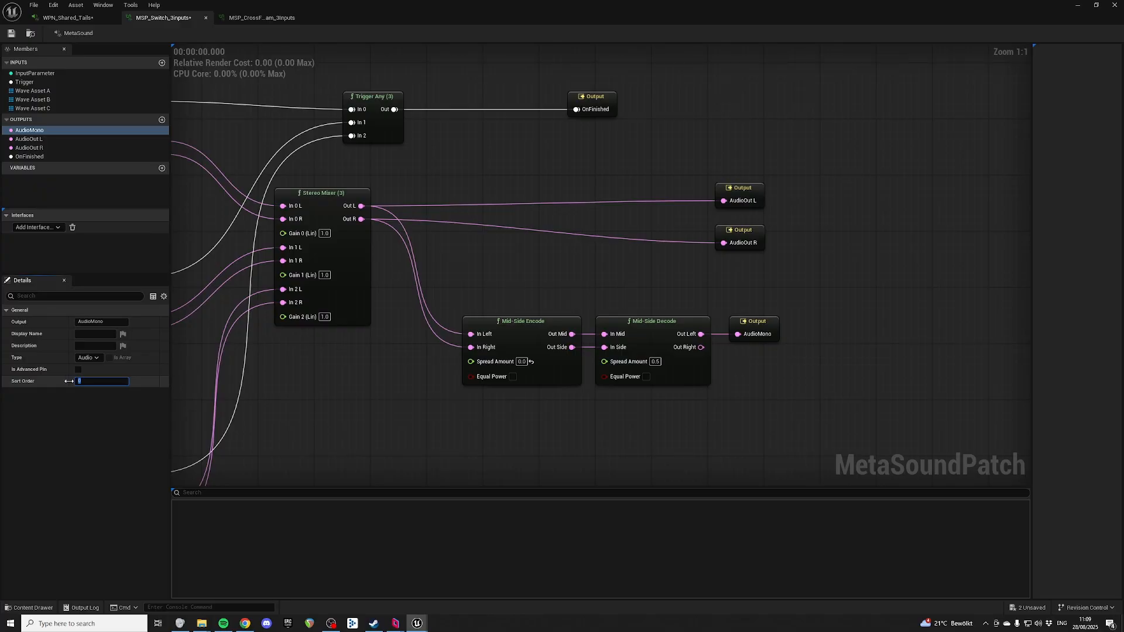
key(Return)
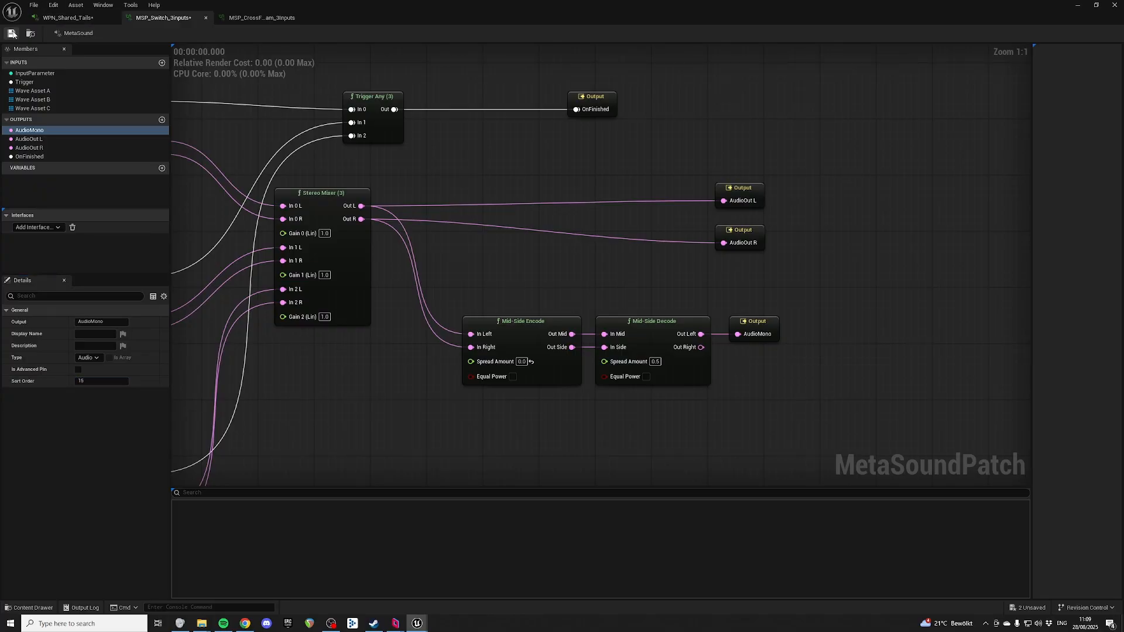
key(ctrl+s)
right_drag(182, 93, 231, 136)
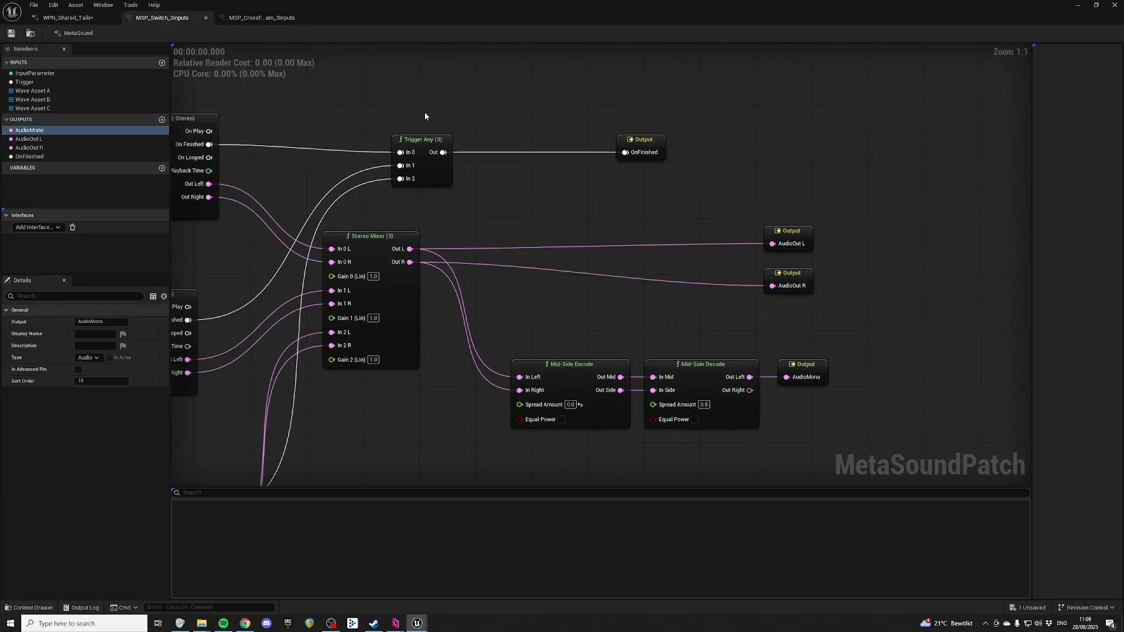
right_drag(425, 112, 514, 119)
Check the switch node's pin order in WPN_Shared_Tails, save the crossfade patch and return to the WPN_Shared_Tails graph
click(77, 19)
right_drag(788, 188, 683, 170)
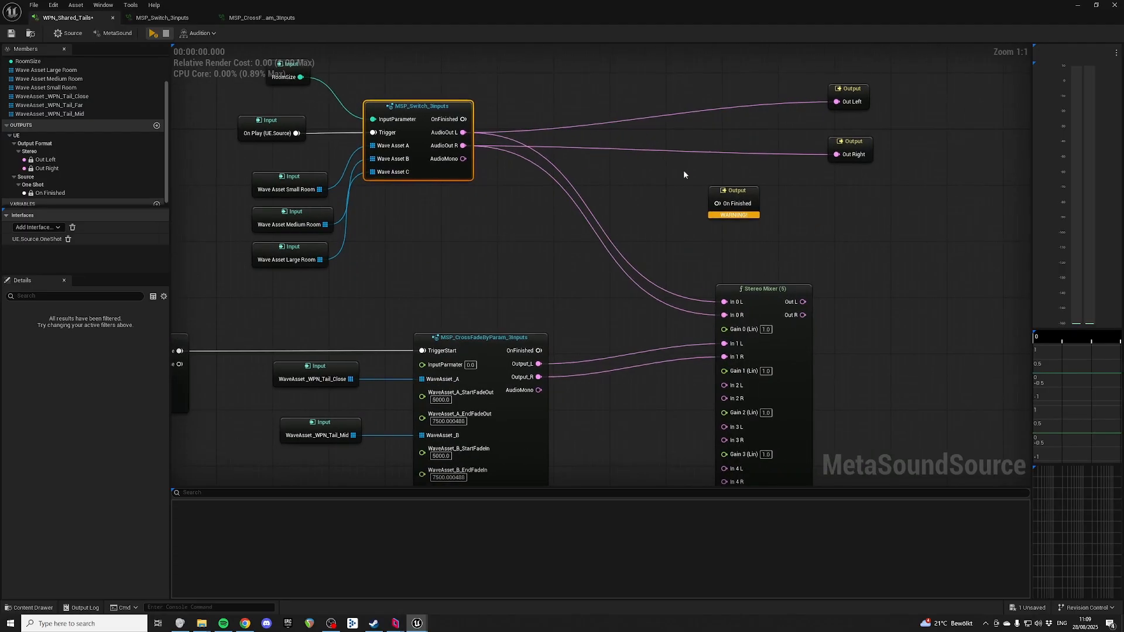
click(135, 18)
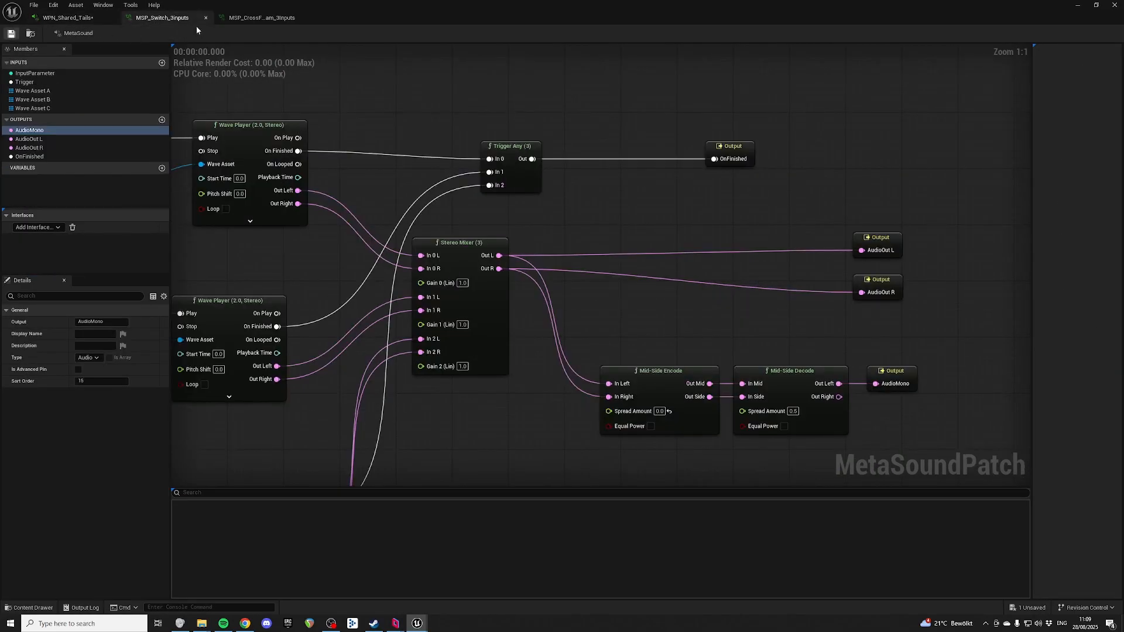
click(260, 18)
click(11, 33)
click(71, 19)
right_drag(621, 154, 632, 179)
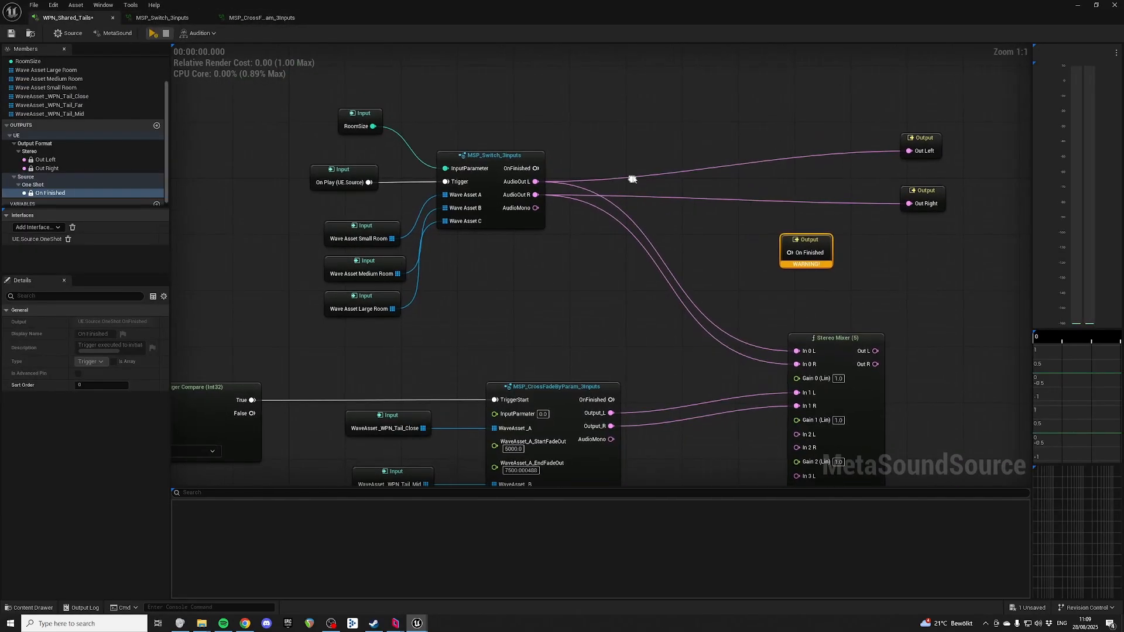
Disconnect Out Left and Out Right from the switch node and align the Stereo Mixer with the crossfade node's outputs
right_drag(597, 247, 614, 85)
right_drag(634, 159, 628, 158)
right_drag(642, 196, 635, 278)
alt+click(913, 70)
alt+click(913, 123)
right_drag(726, 159, 744, 212)
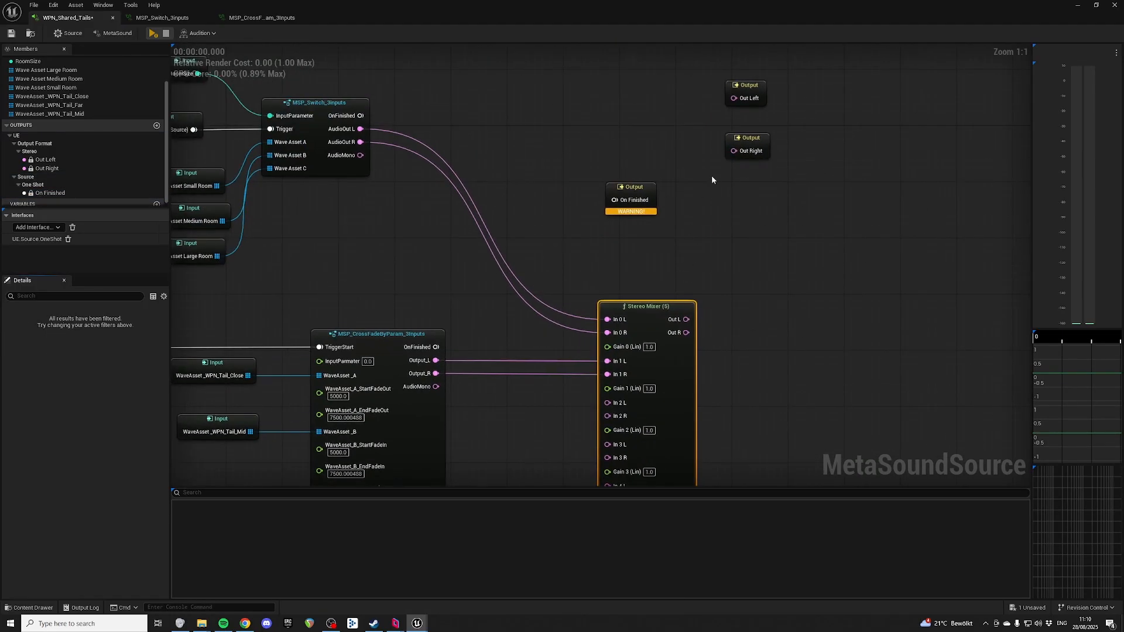
Connect the Stereo Mixer's Out L and Out R to the Out Left and Out Right outputs
drag(855, 122, 787, 180)
click(878, 229)
drag(776, 126, 884, 251)
right_drag(704, 249, 662, 246)
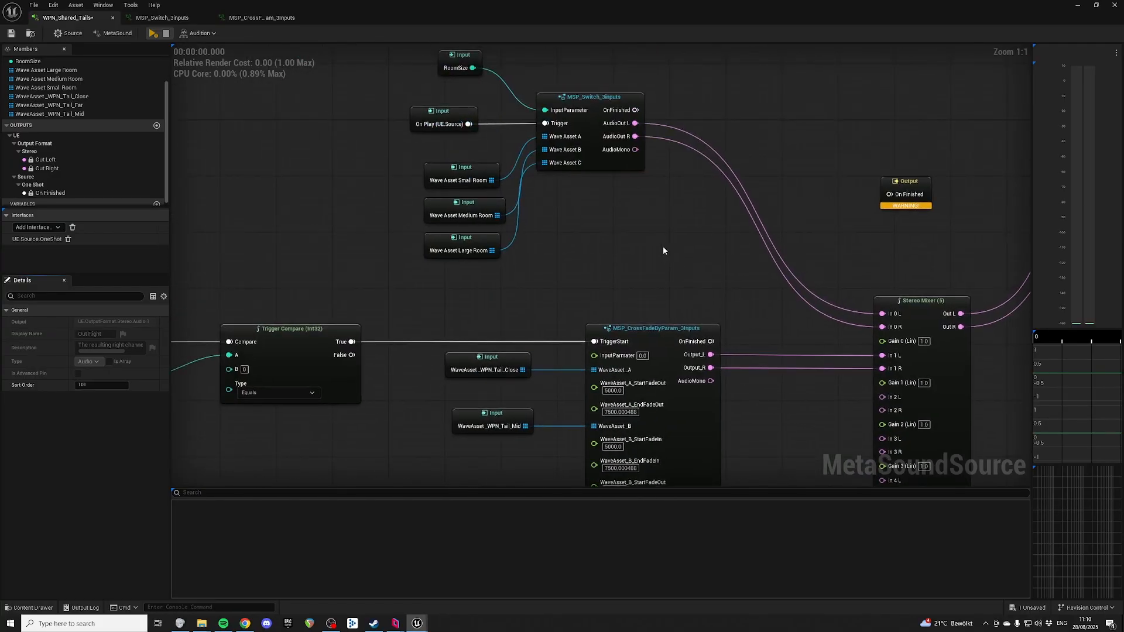
Reposition the crossfade node and move the WPN_Tail_Mid and WPN_Tail_Far inputs farther from it
drag(663, 246, 621, 152)
right_drag(647, 241, 645, 163)
drag(645, 163, 691, 451)
right_drag(607, 115, 674, 121)
click(674, 122)
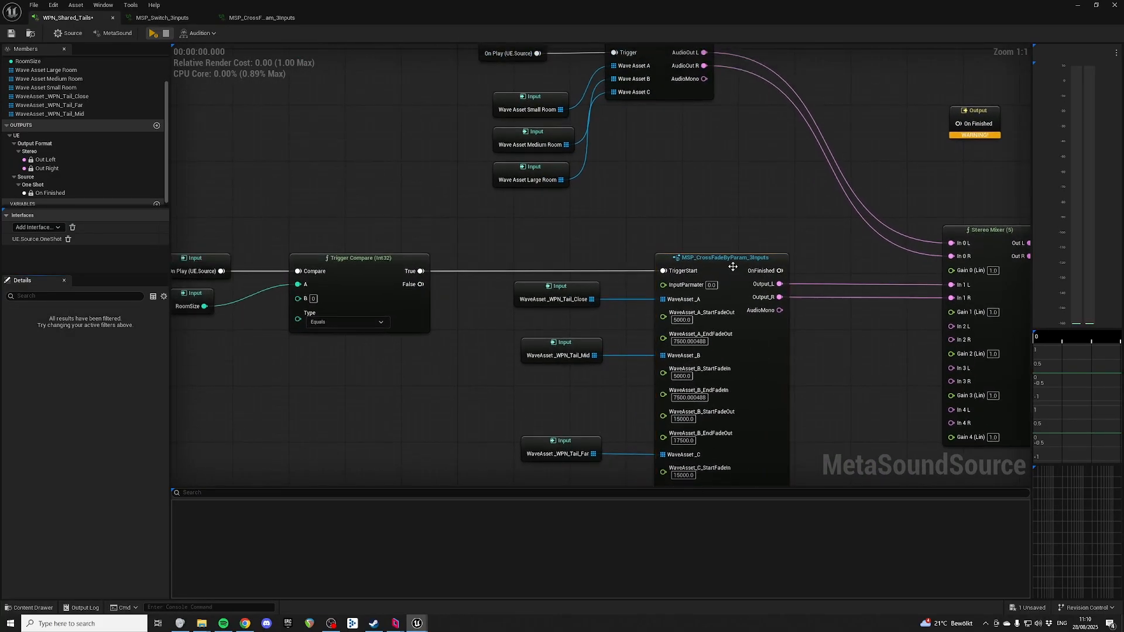
drag(733, 267, 693, 261)
right_drag(619, 211, 624, 269)
right_drag(557, 259, 580, 171)
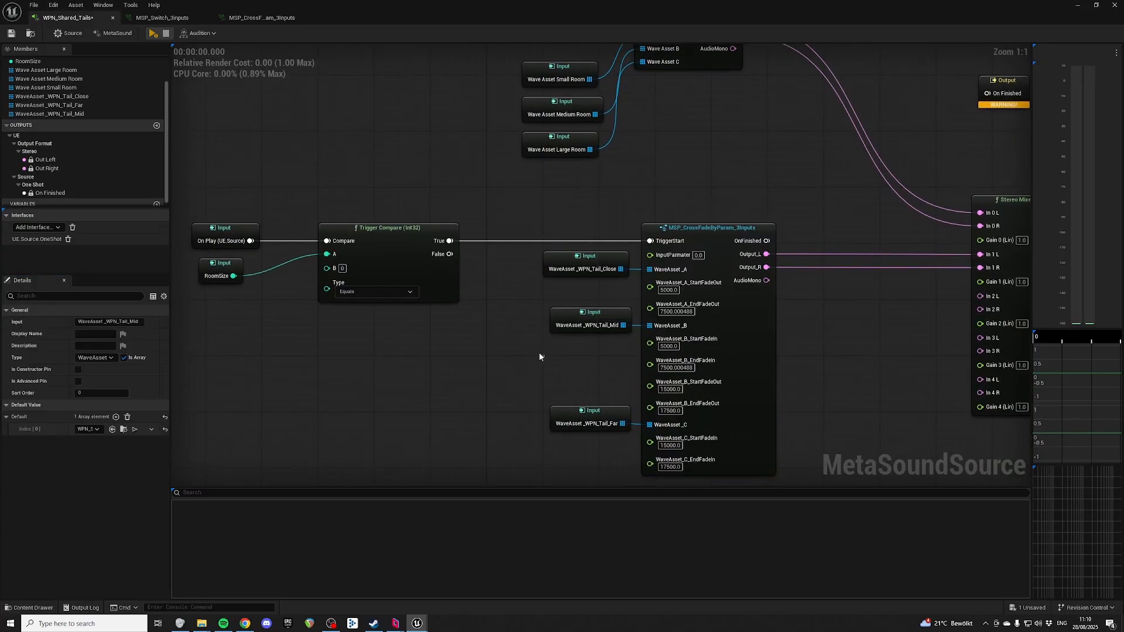
drag(603, 412, 572, 413)
click(602, 370)
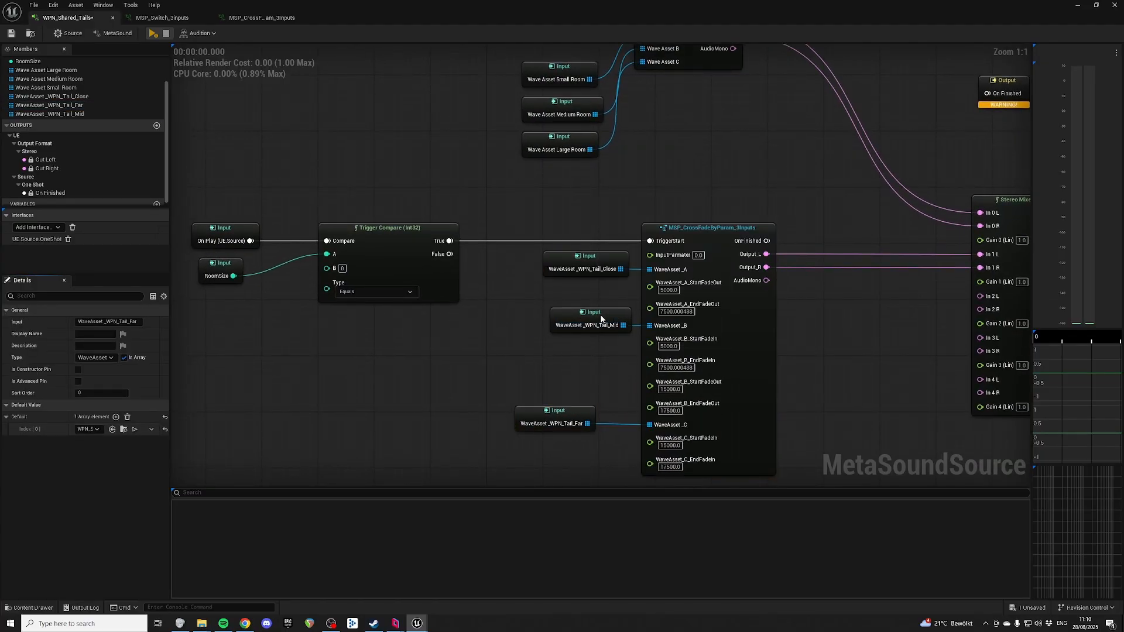
drag(614, 320, 582, 326)
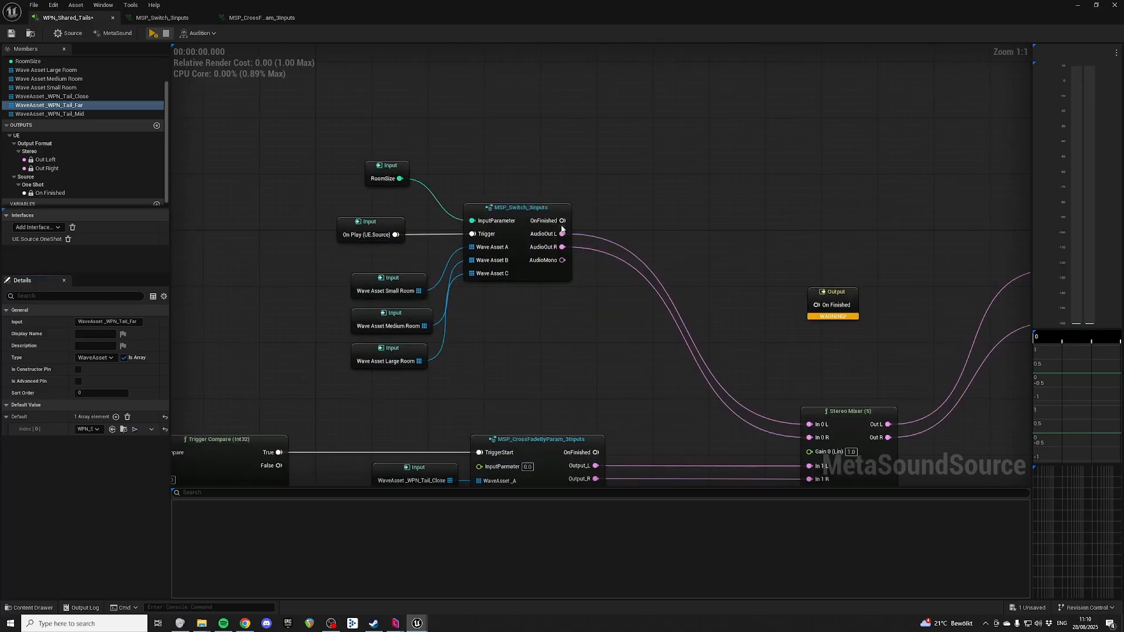
Connect the crossfade node's OnFinished to the graph's On Finished output
right_drag(800, 371, 751, 258)
drag(546, 342, 767, 194)
right_drag(713, 248, 594, 243)
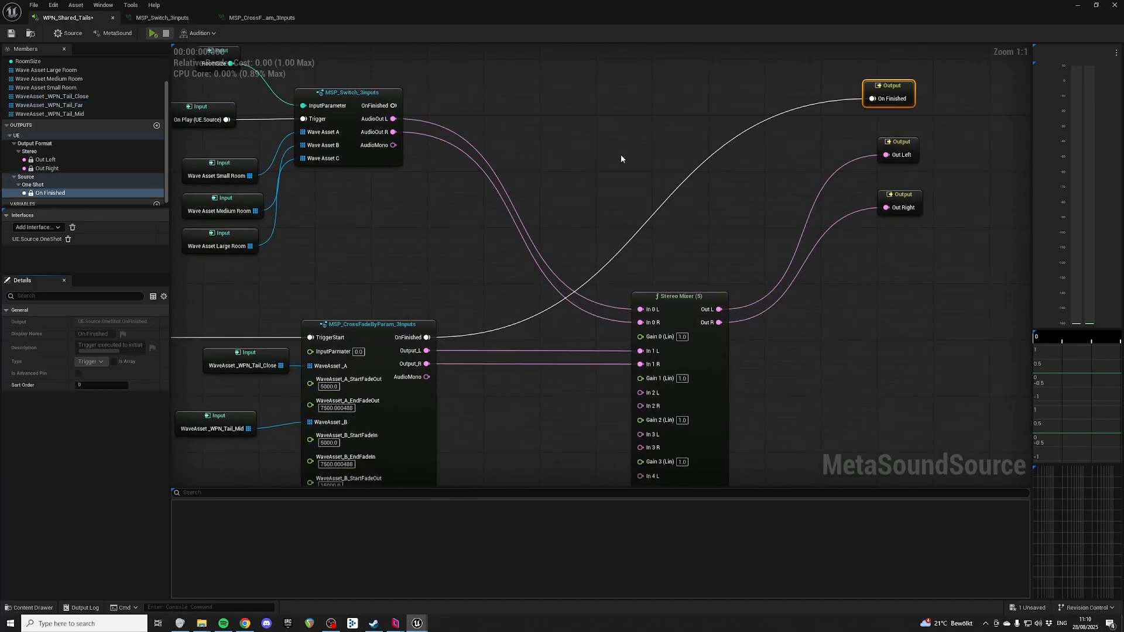
click(621, 154)
Add the UE.Attenuation interface and place its Distance input in the graph
right_drag(556, 147, 654, 205)
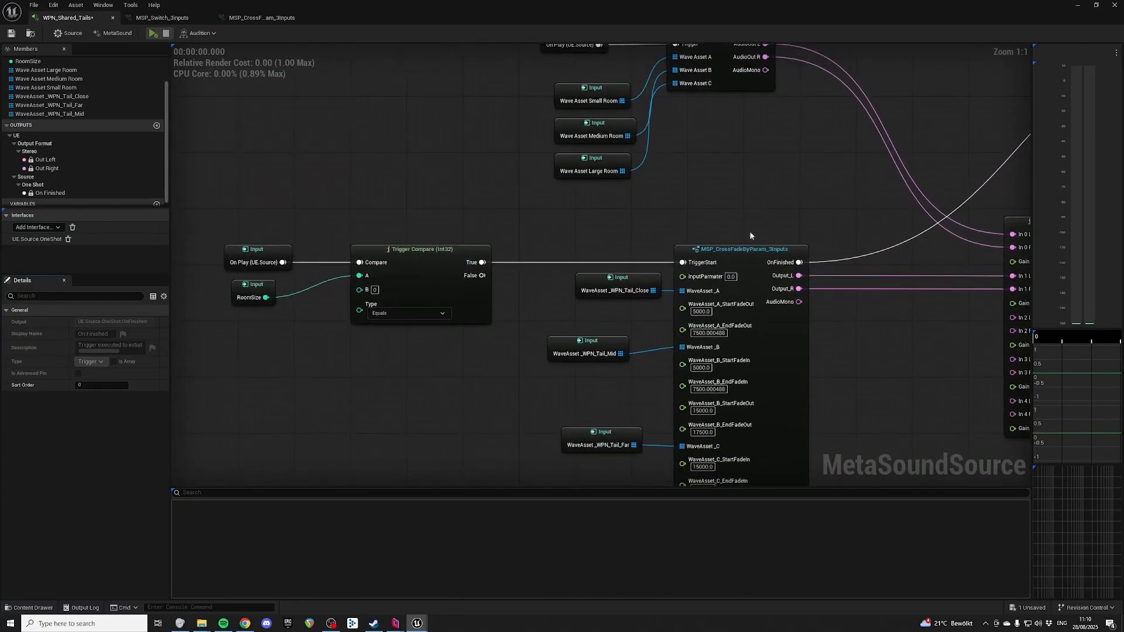
right_drag(353, 147, 469, 131)
click(37, 227)
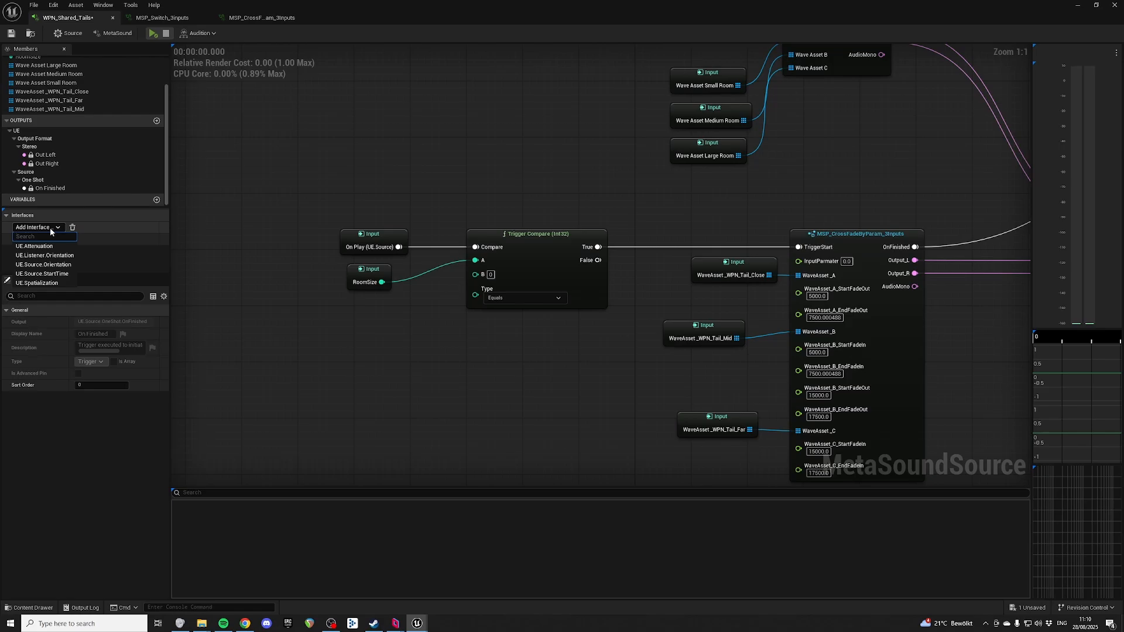
click(34, 246)
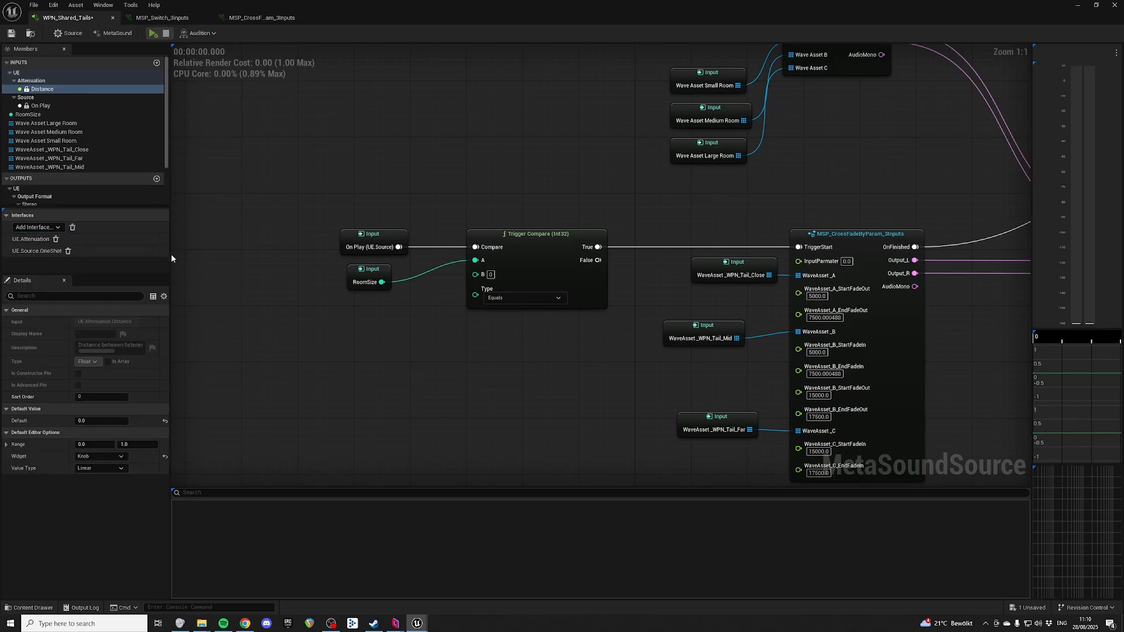
drag(42, 89, 457, 112)
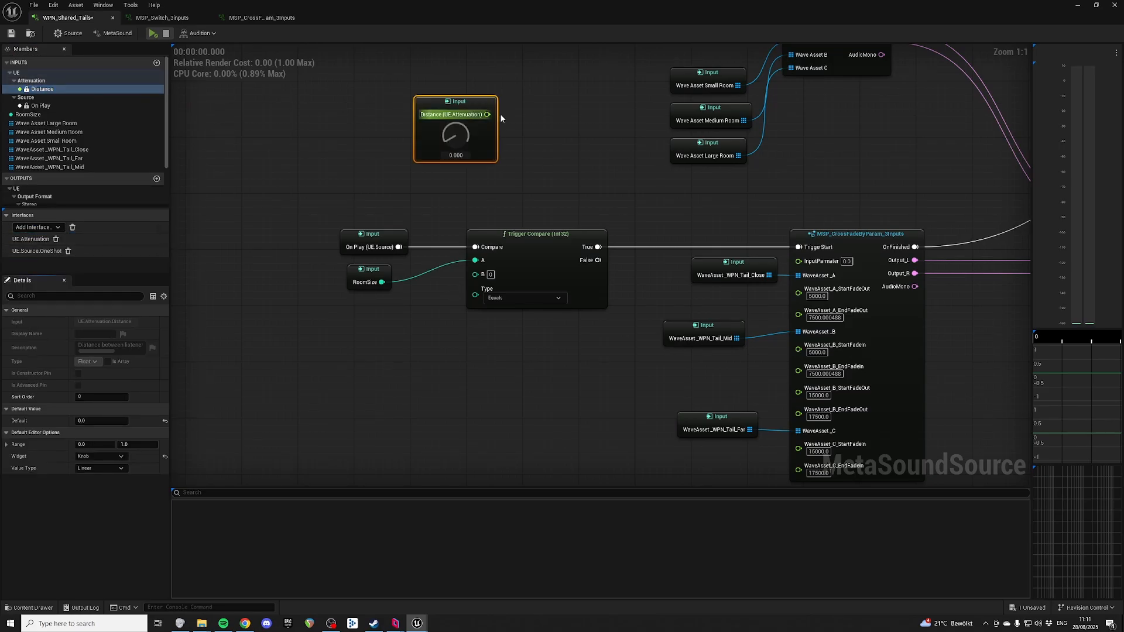
Set the Distance input's maximum range to 100000, connect it to the crossfade's input parameter and place it below Trigger Compare
right_drag(499, 113, 473, 156)
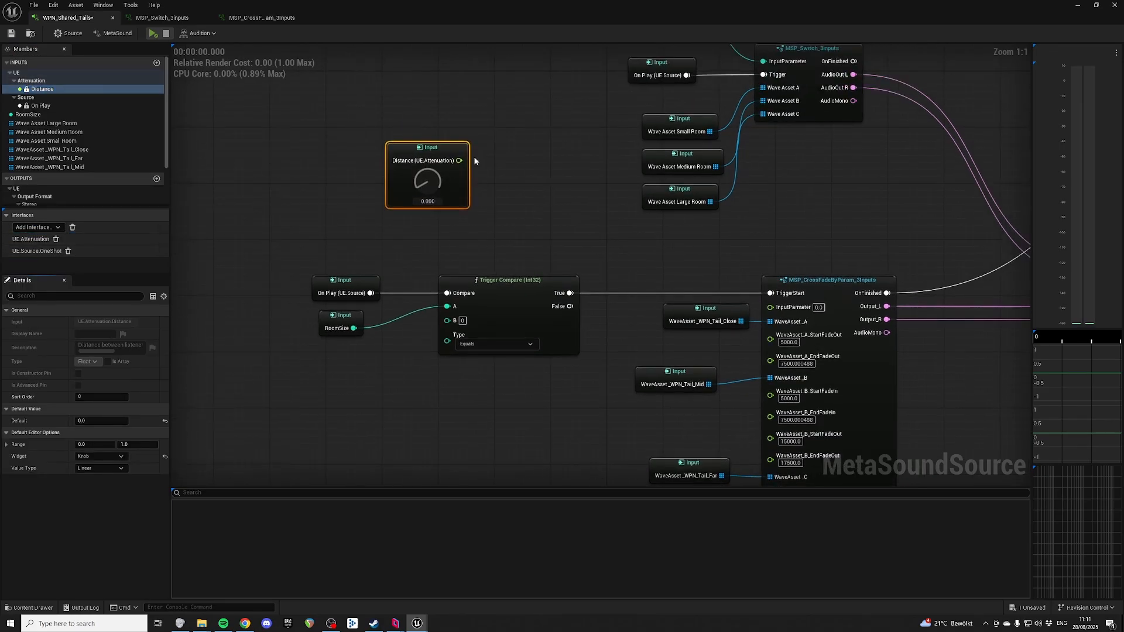
click(142, 448)
text(100000)
key(Return)
drag(459, 161, 771, 307)
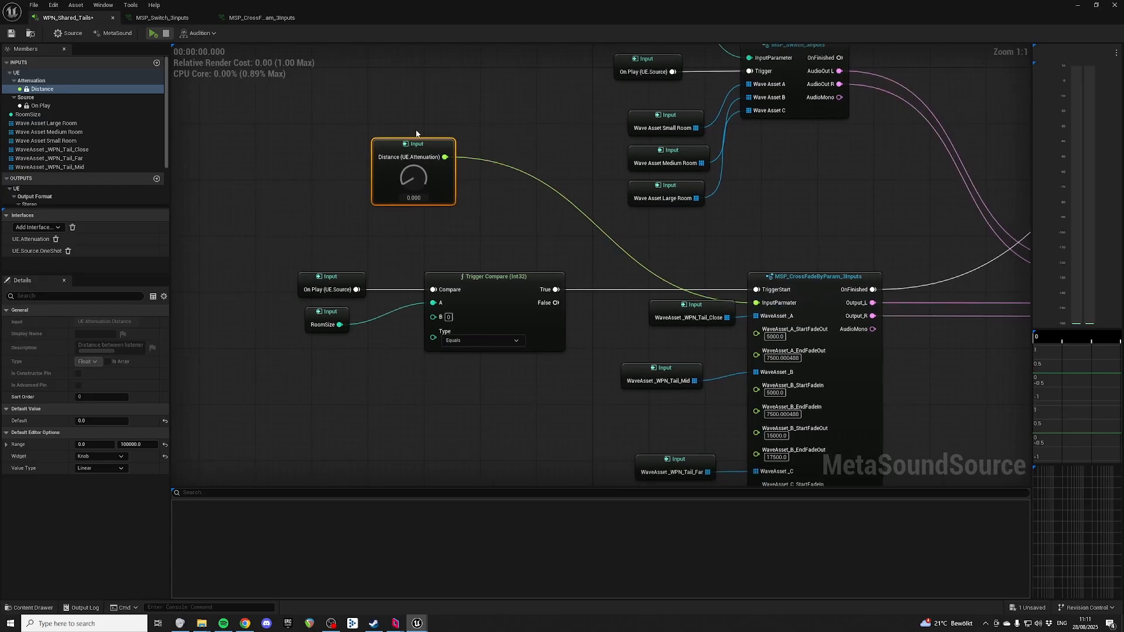
drag(416, 134, 485, 379)
right_drag(586, 234, 438, 156)
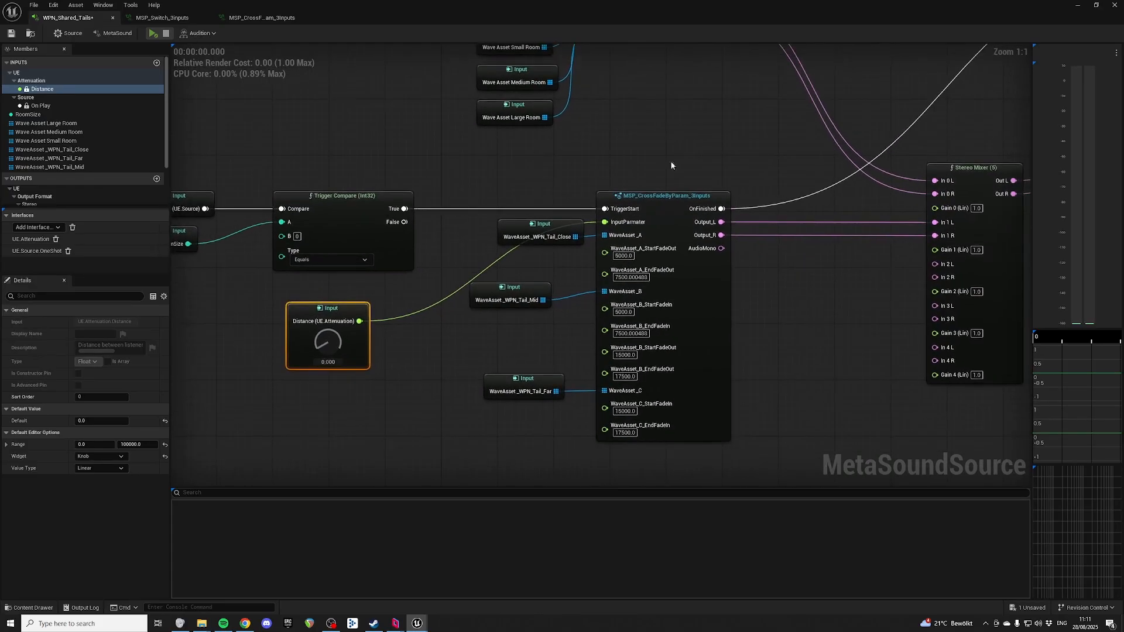
right_drag(698, 155, 812, 205)
Audition the MetaSound while trying the Distance input's knob
click(484, 183)
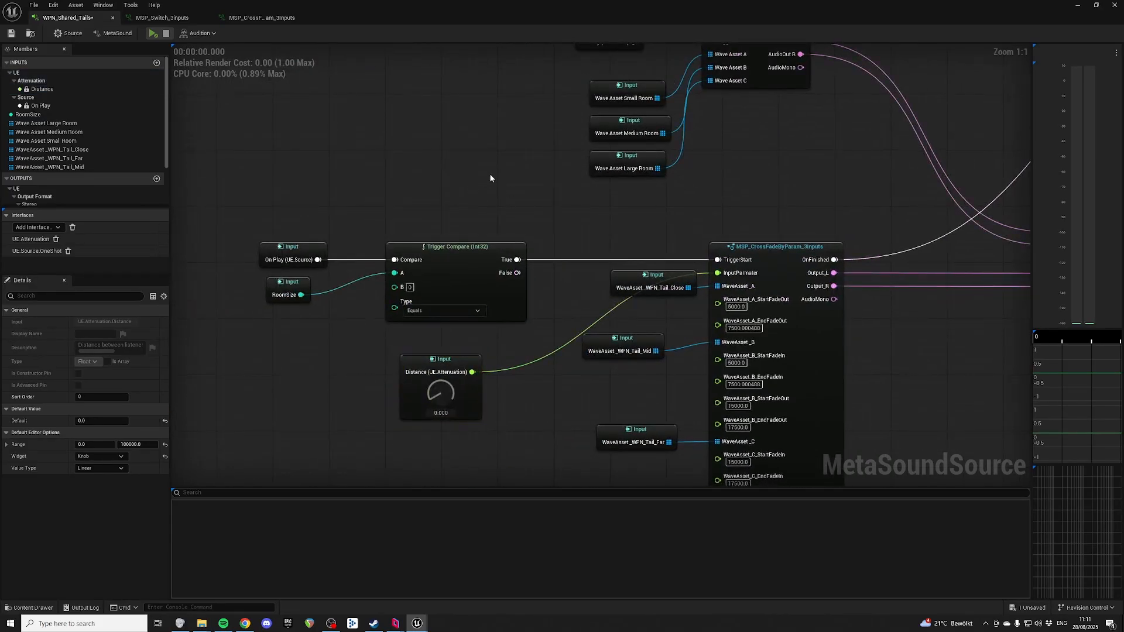
key(space)
mouse_move(491, 174)
right_down()
mouse_move(301, 243)
mouse_move(474, 171)
right_up()
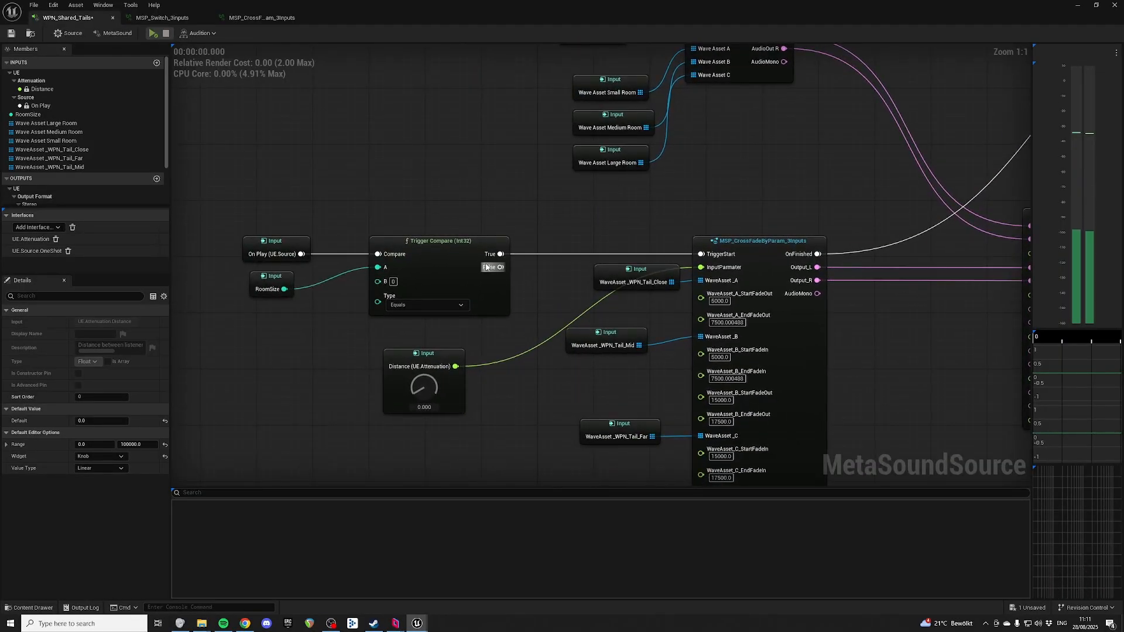
click(430, 366)
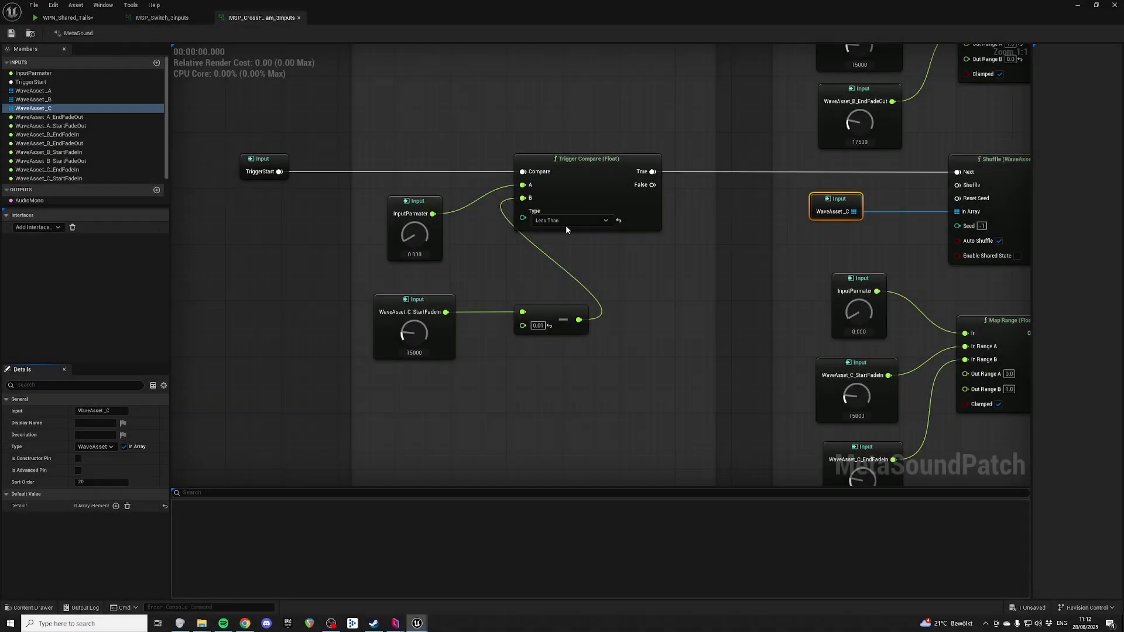
Set the WaveAsset_C branch's Trigger Compare type to Greater Than in the crossfade patch and return to WPN_Shared_Tails
click(567, 221)
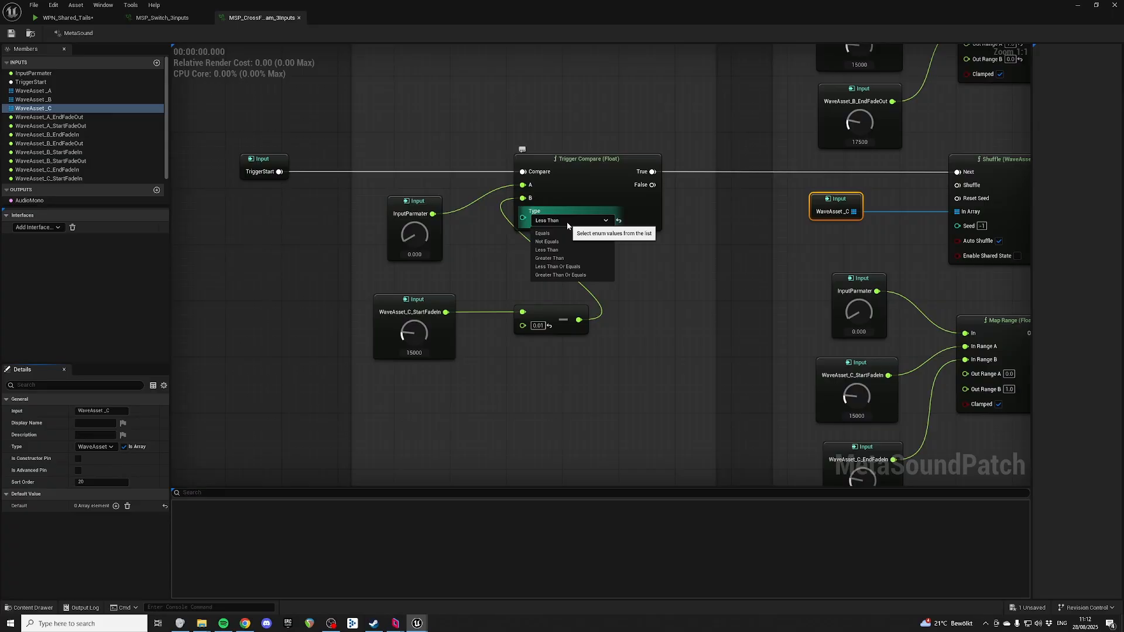
click(572, 257)
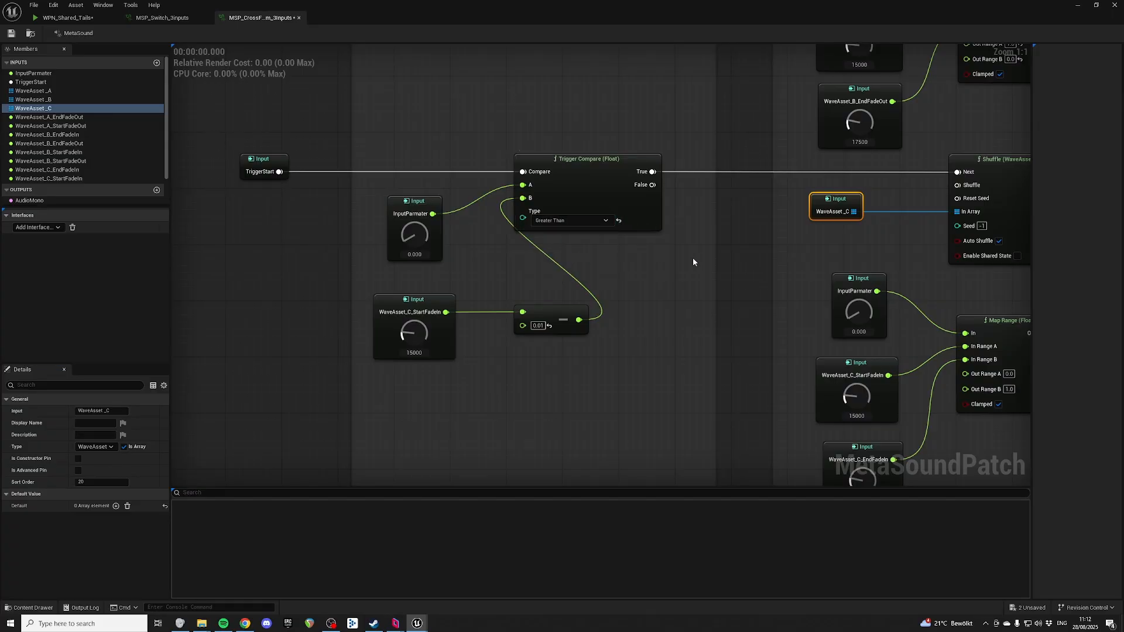
right_drag(488, 114, 532, 161)
click(532, 161)
click(175, 18)
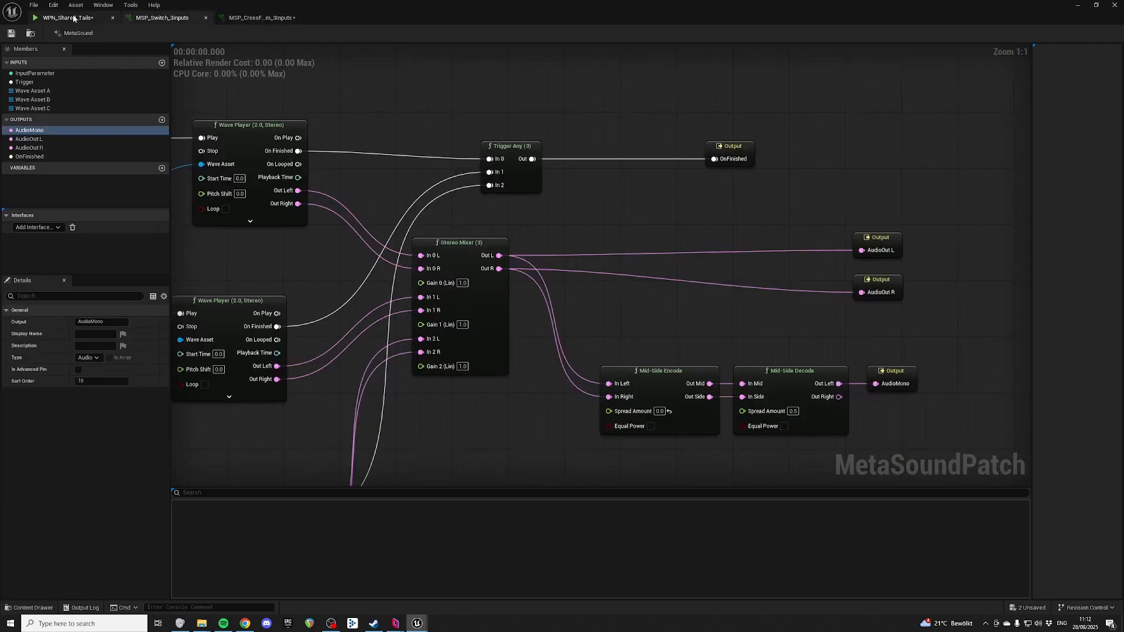
click(68, 17)
Audition the tail crossfade with the Distance input at 44800
key(space)
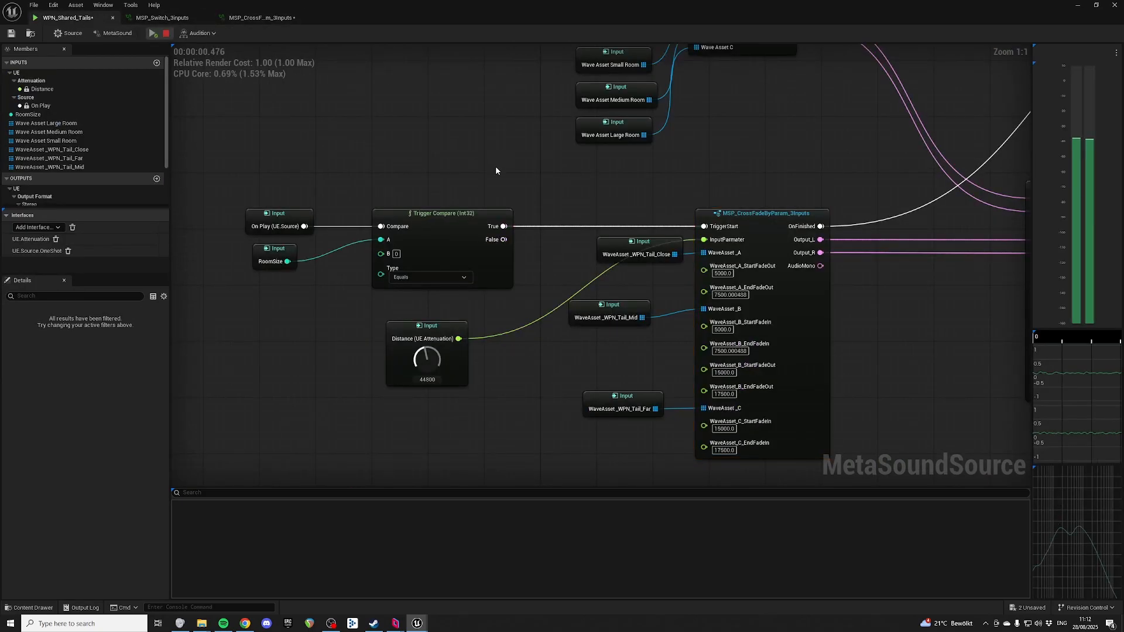
scroll(509, 155, down, 2)
right_drag(496, 176, 445, 121)
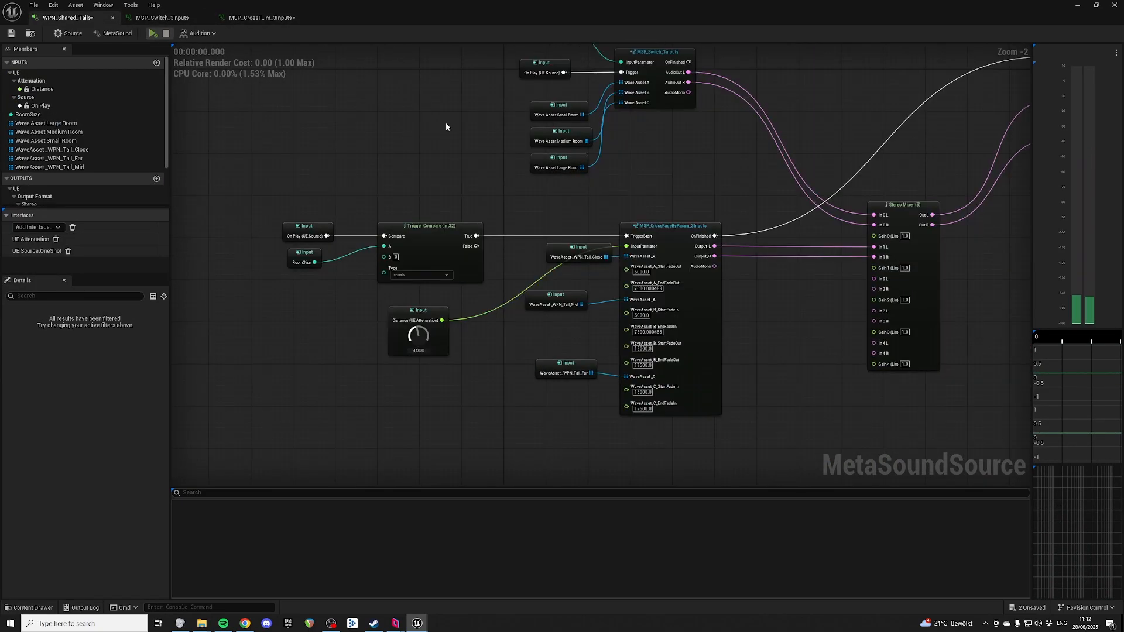
right_drag(398, 168, 413, 155)
scroll(417, 155, up, 2)
right_drag(459, 307, 552, 244)
key(space)
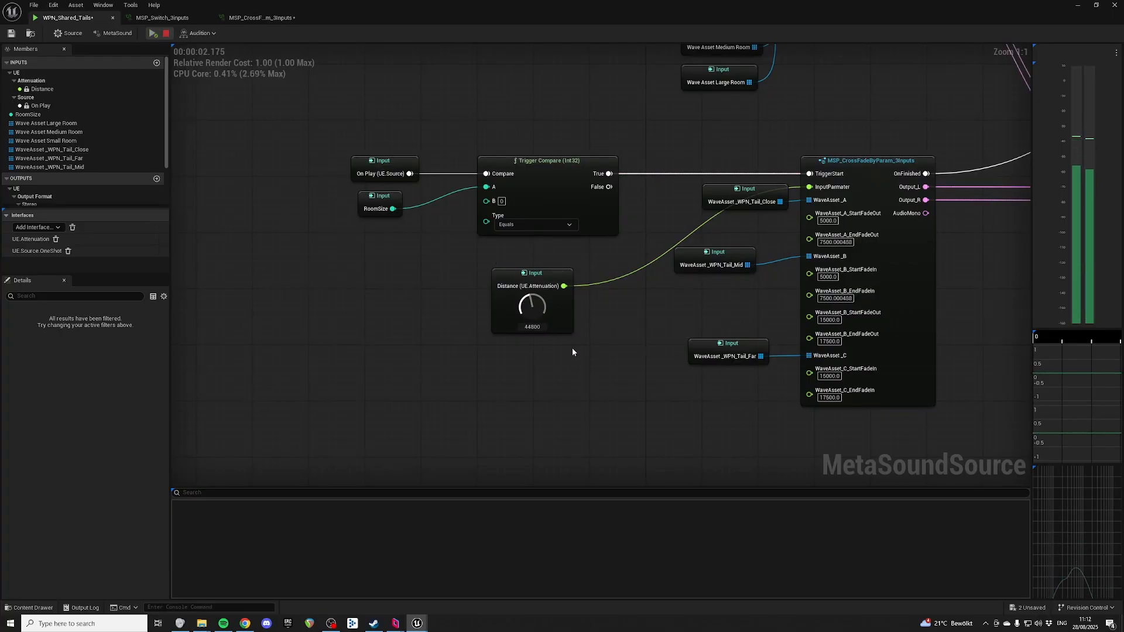
Audition the tail crossfade with Distance at about 14400 and at 0
drag(542, 316, 545, 328)
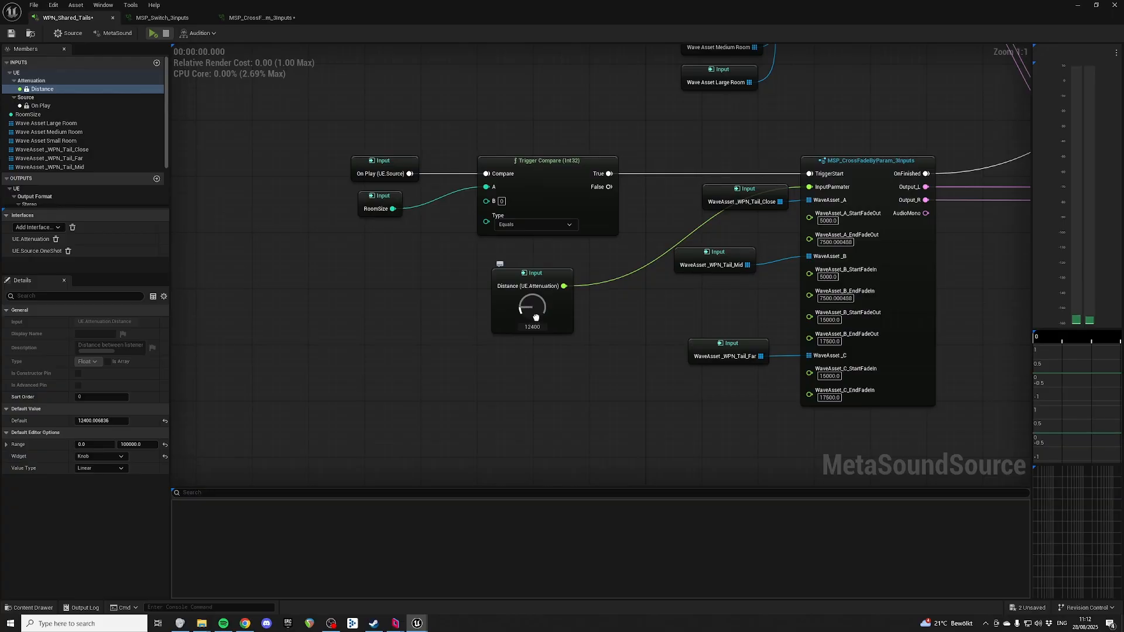
drag(536, 317, 535, 315)
key(space)
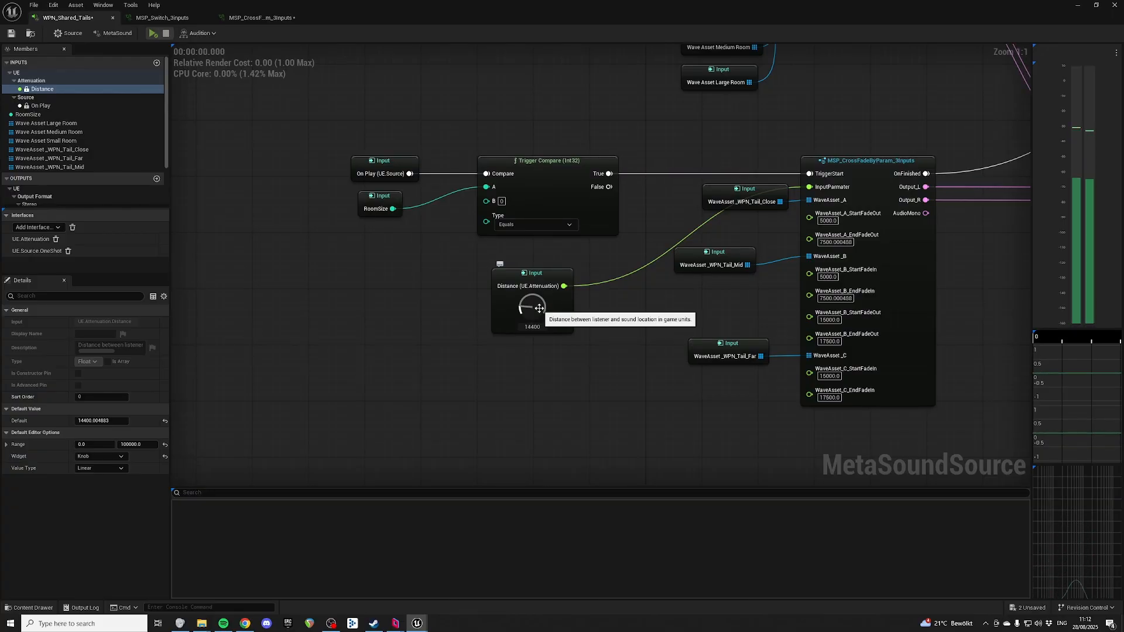
drag(539, 308, 572, 369)
key(space)
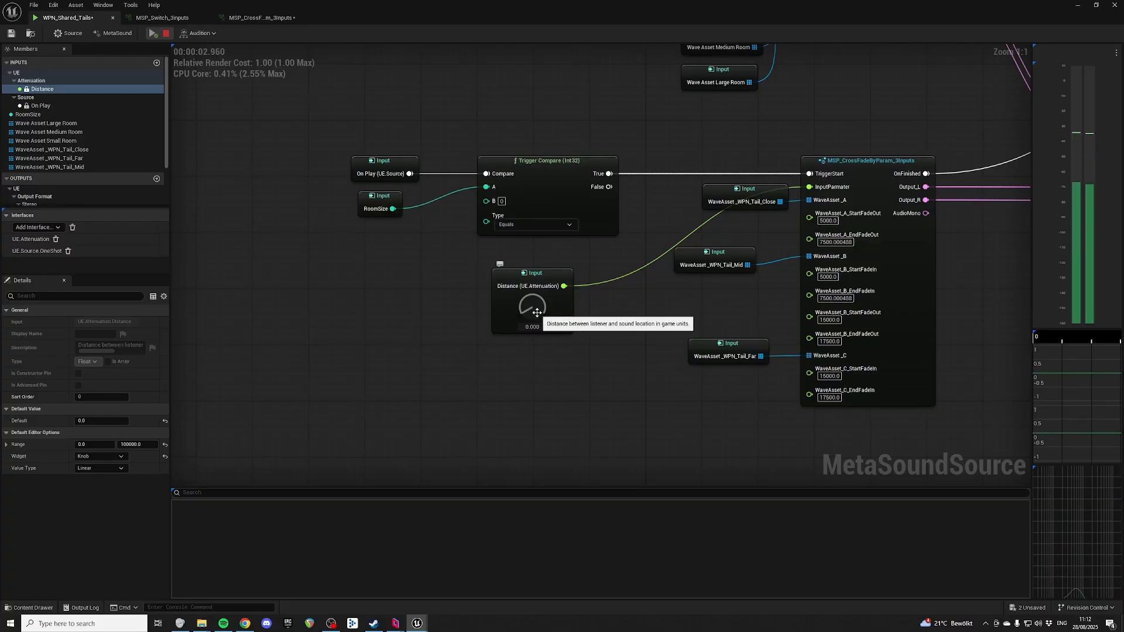
Raise the Distance input to about 50400 and play the MetaSound several times
drag(537, 313, 540, 293)
key(space)
key(space)
key(space)
key(space)
click(570, 299)
key(space)
Move the Small, Medium and Large Room wave asset inputs slightly farther from the switch node
scroll(694, 124, down, 3)
right_drag(695, 124, 462, 215)
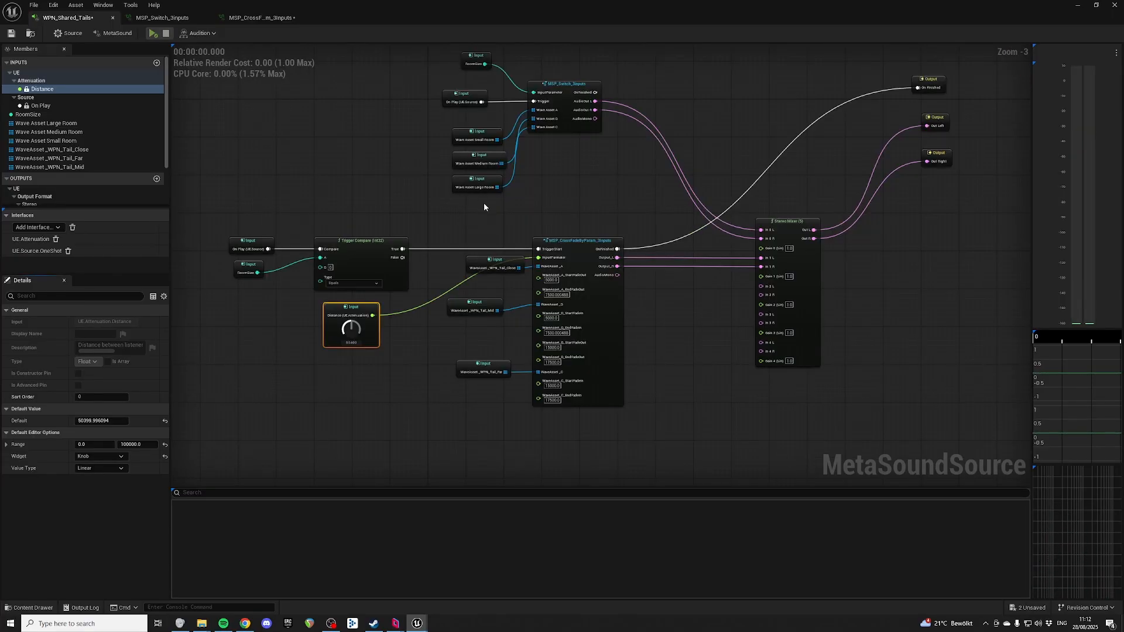
click(573, 212)
right_drag(575, 213, 653, 203)
drag(520, 142, 588, 211)
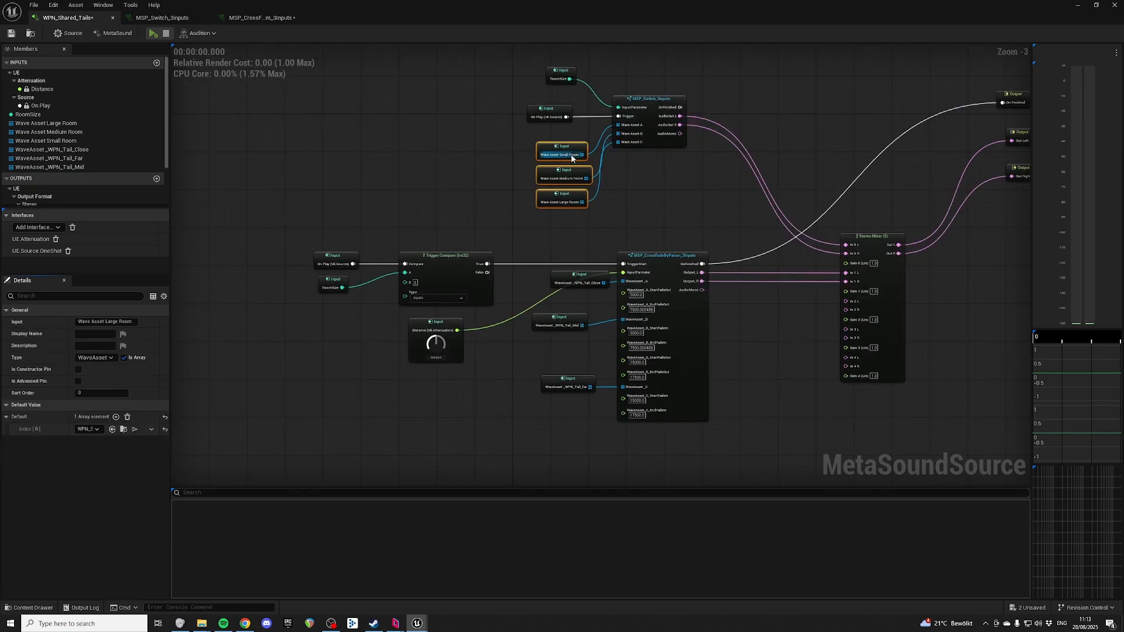
drag(576, 148, 560, 144)
Line up the switch node's RoomSize, On Play and wave asset inputs in one column, undoing the misplaced arrangement
right_drag(503, 63, 521, 130)
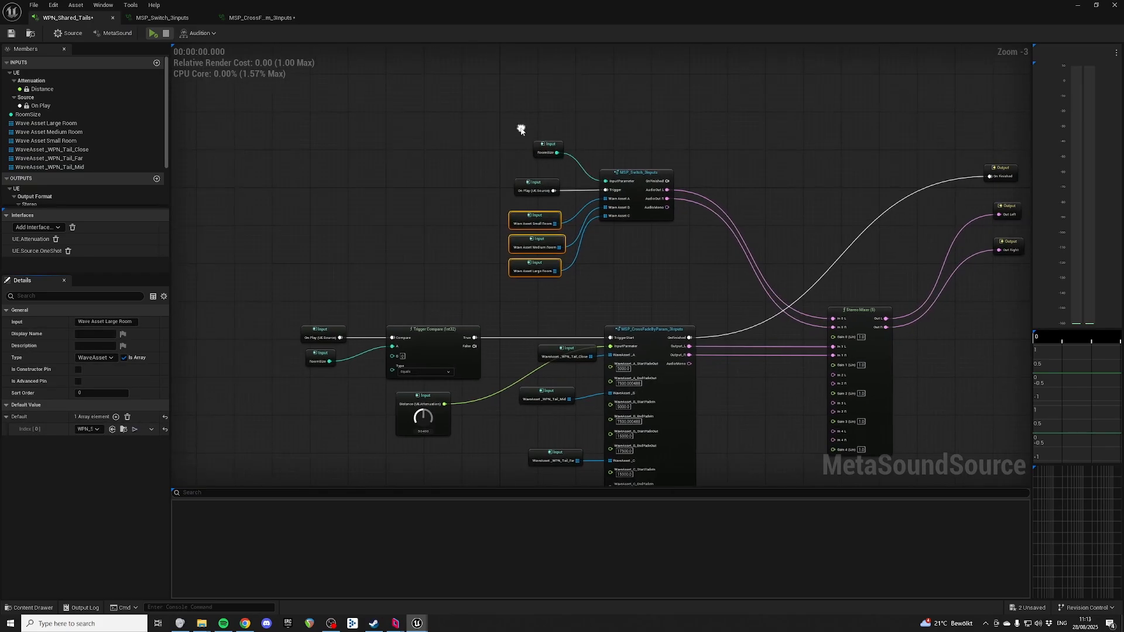
drag(555, 141, 546, 142)
drag(502, 109, 545, 206)
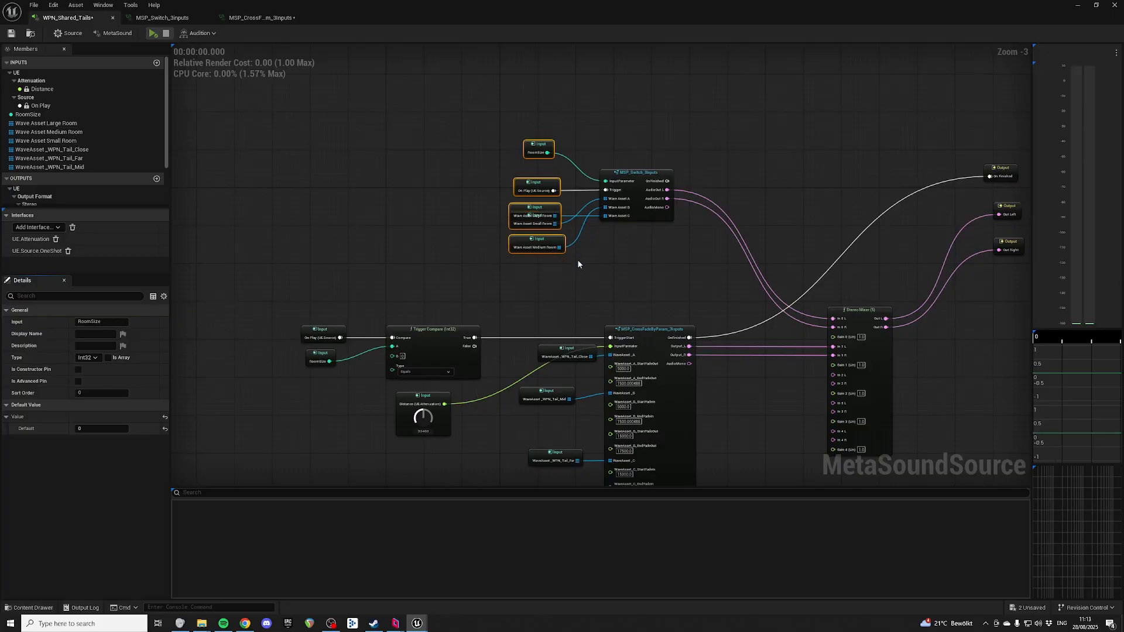
key(ctrl+z)
key(ctrl+z)
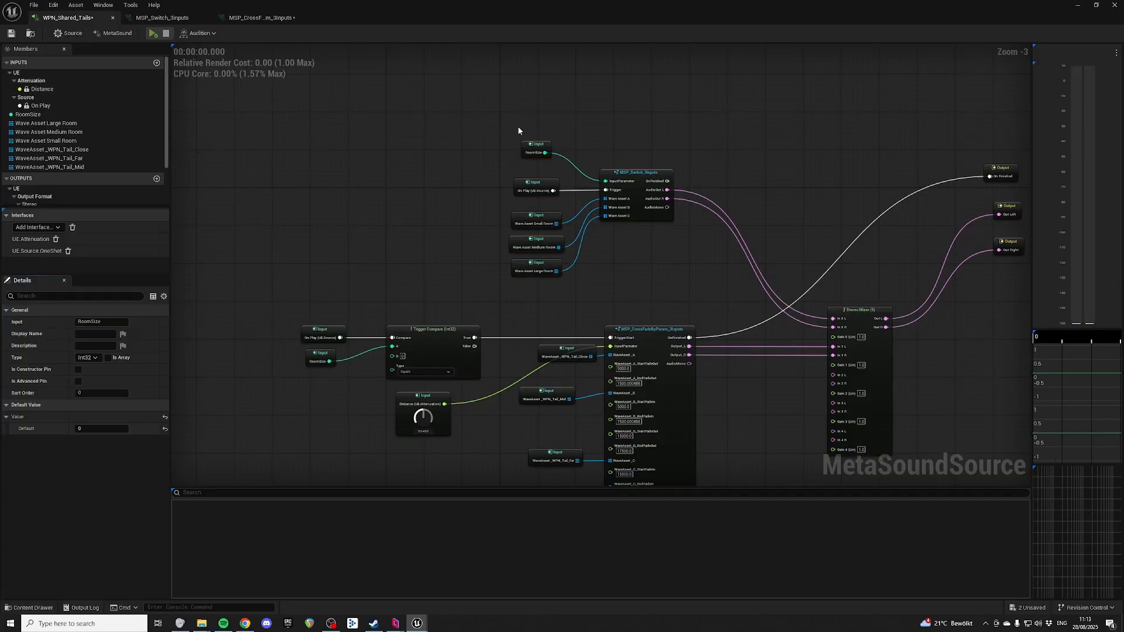
Align the WPN_Tail_Close, WPN_Tail_Mid and WPN_Tail_Far inputs in one column beside the crossfade node
right_drag(498, 246, 498, 139)
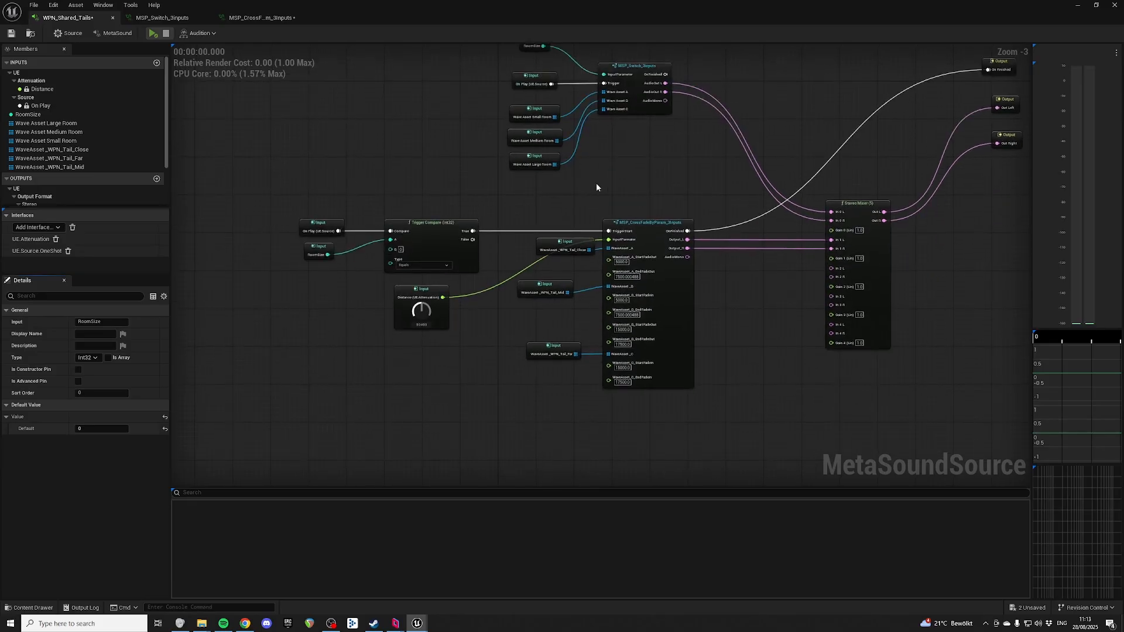
right_drag(630, 161, 674, 185)
right_drag(754, 181, 549, 236)
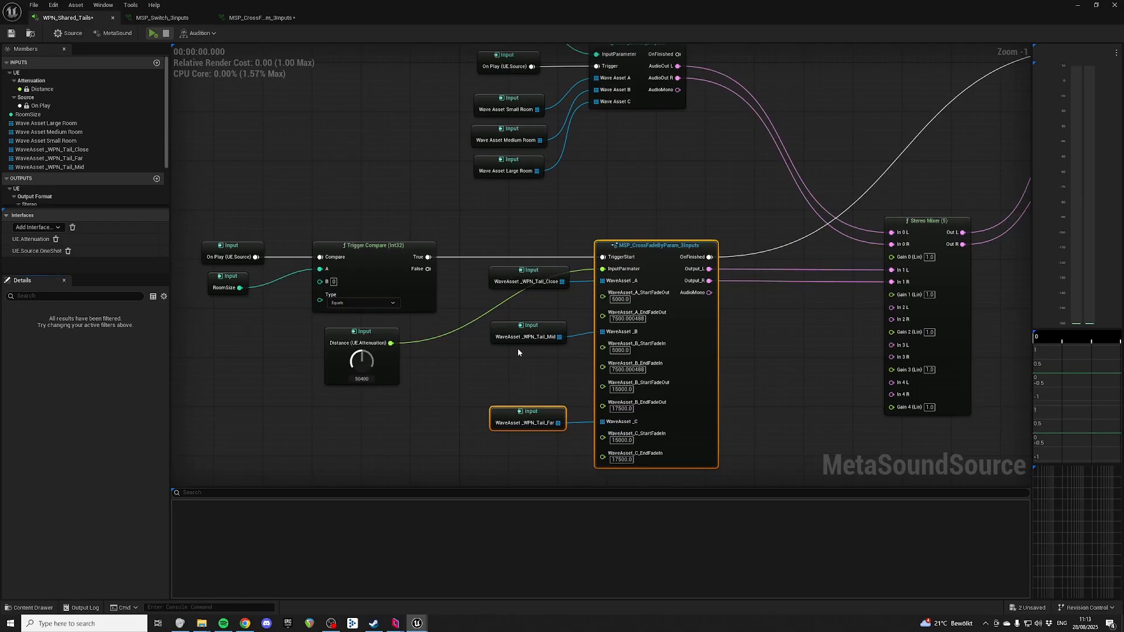
click(518, 349)
Set the RoomSize input's default to 1 and audition the MetaSound
right_drag(337, 205, 504, 210)
click(381, 288)
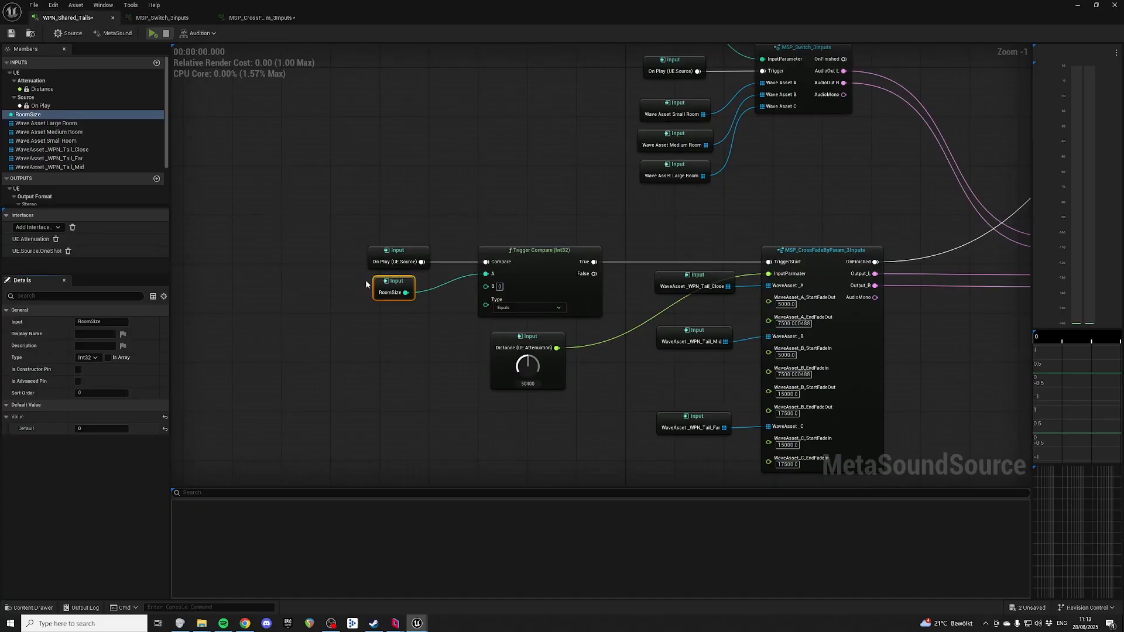
click(98, 428)
text(1)
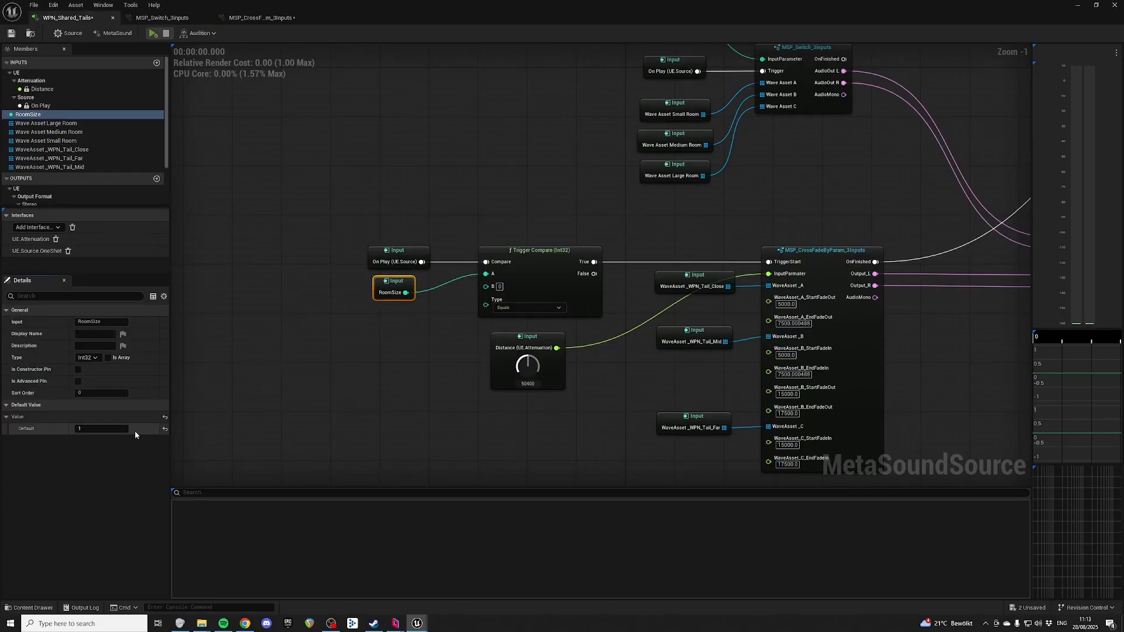
key(Return)
click(406, 375)
key(space)
Set the RoomSize input's default value to 2
click(93, 429)
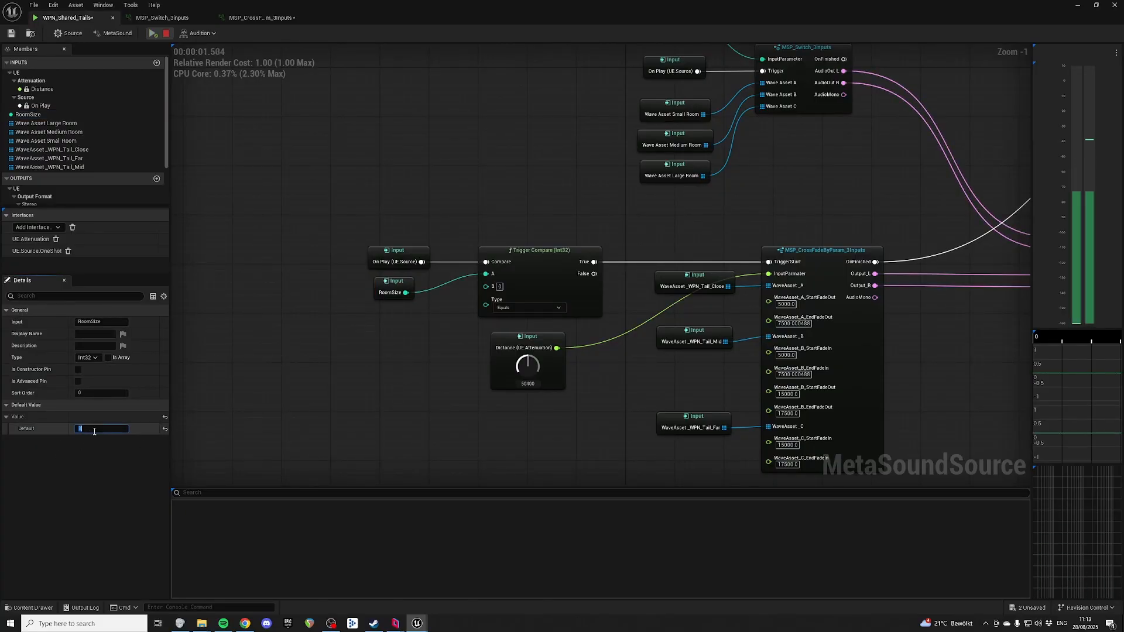
text(2)
key(Return)
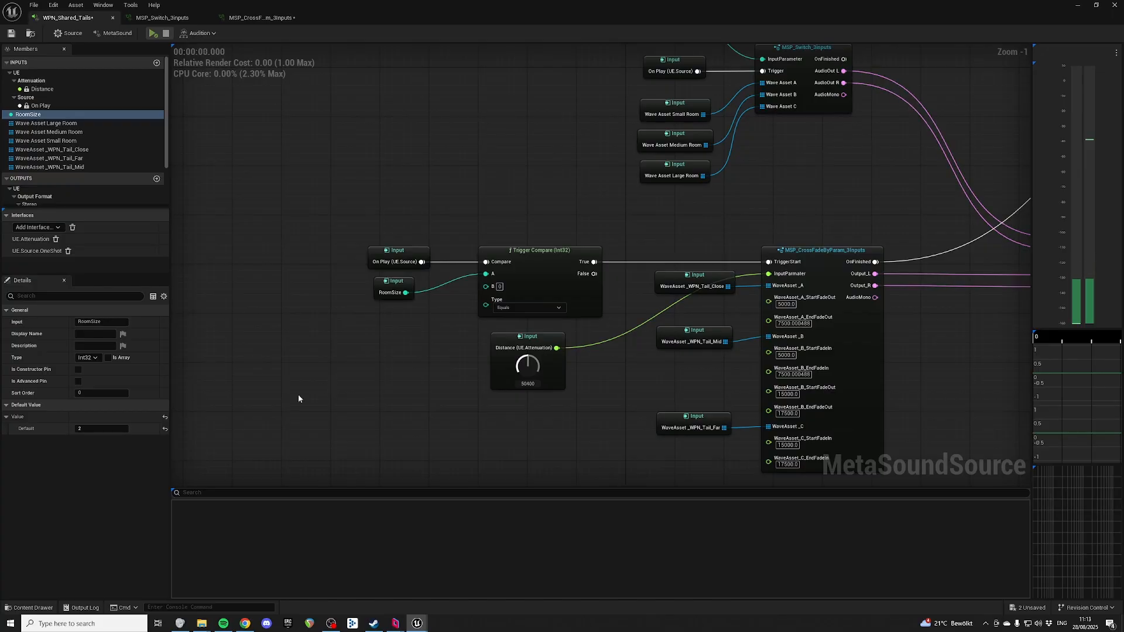
Audition the MetaSound, set the RoomSize input's default to 3, and audition it again
key(space)
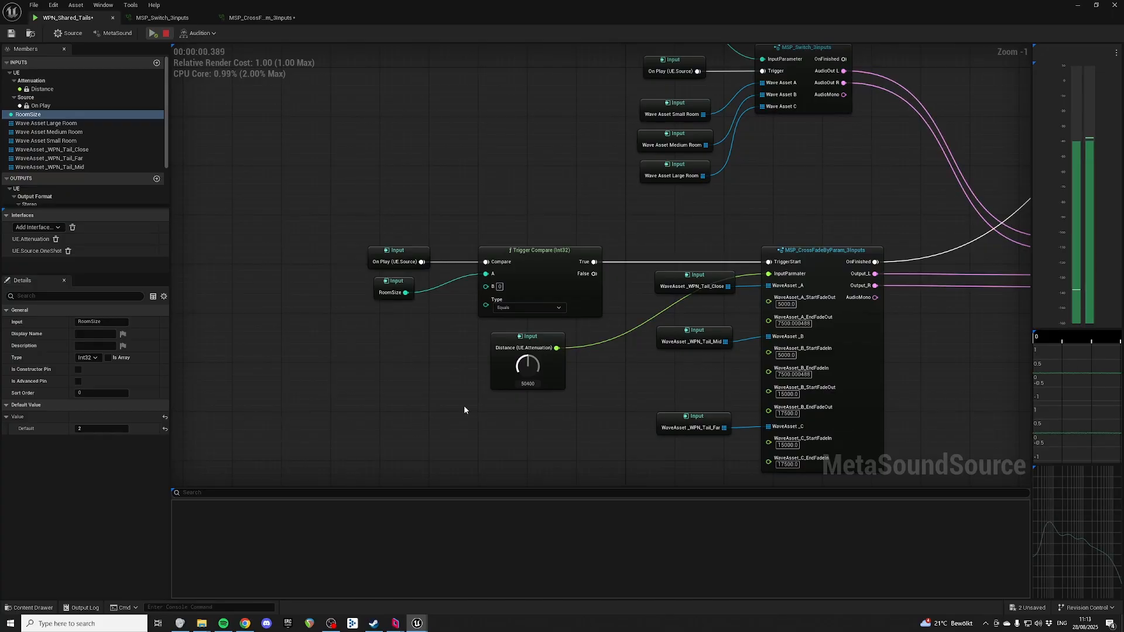
click(102, 429)
text(3)
key(Return)
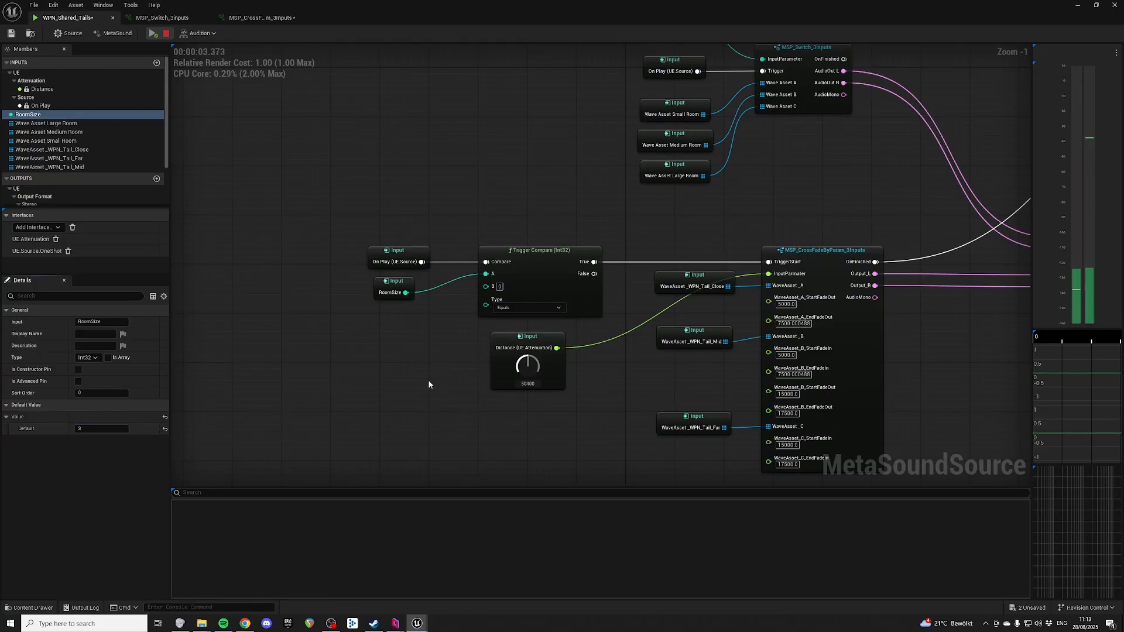
key(space)
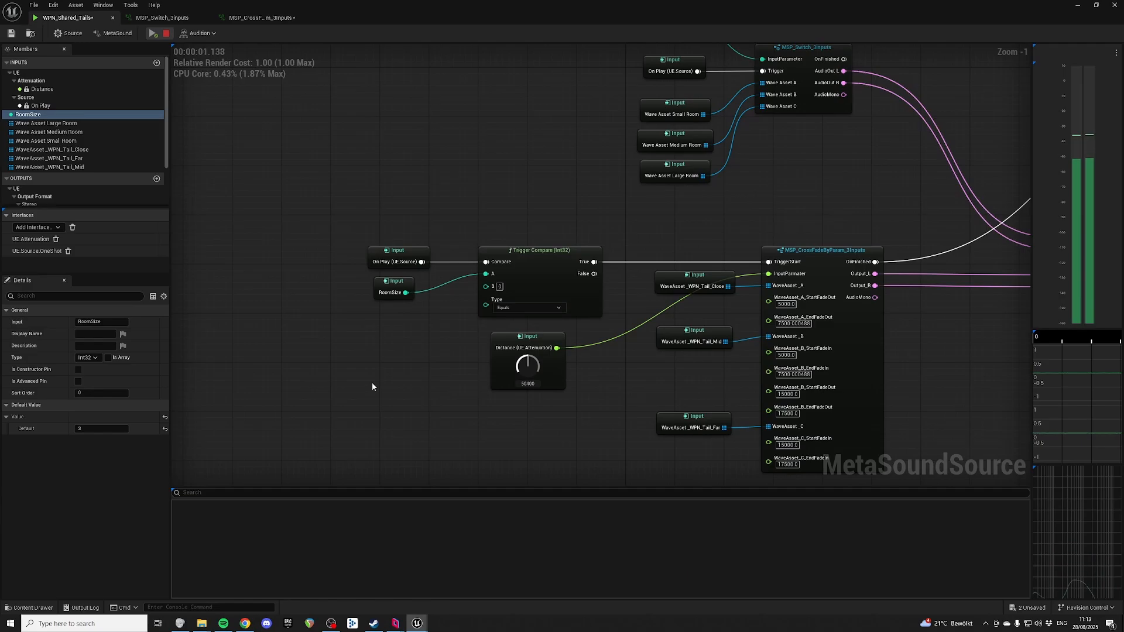
Set the RoomSize input's default to 0 and audition the MetaSound with the Distance input at 0
right_drag(371, 382, 296, 381)
click(97, 428)
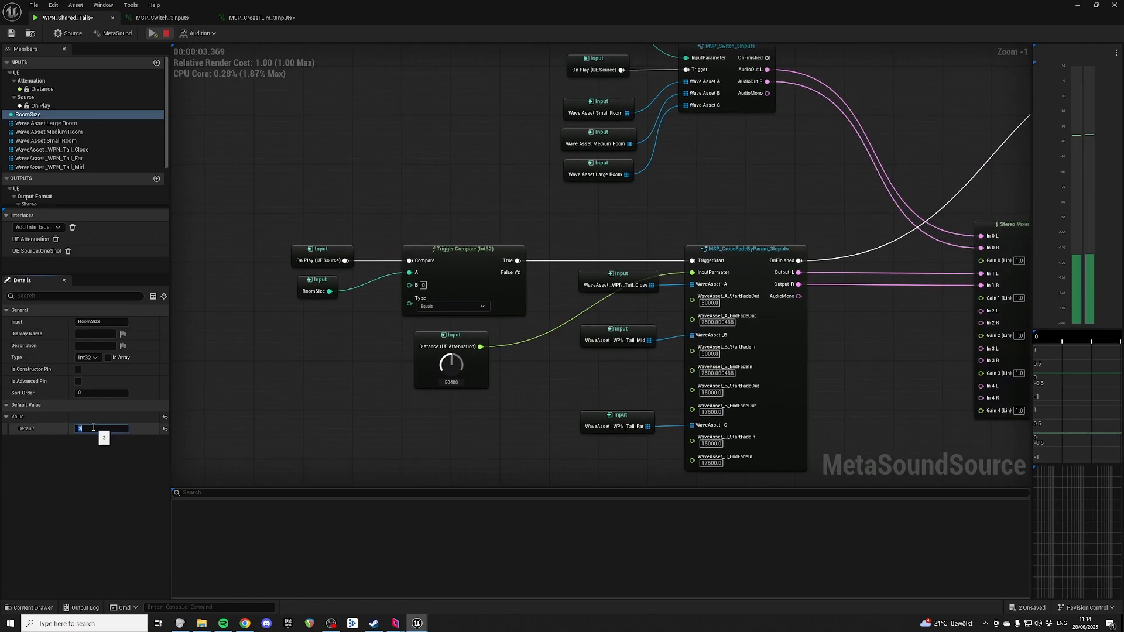
text(0)
key(Return)
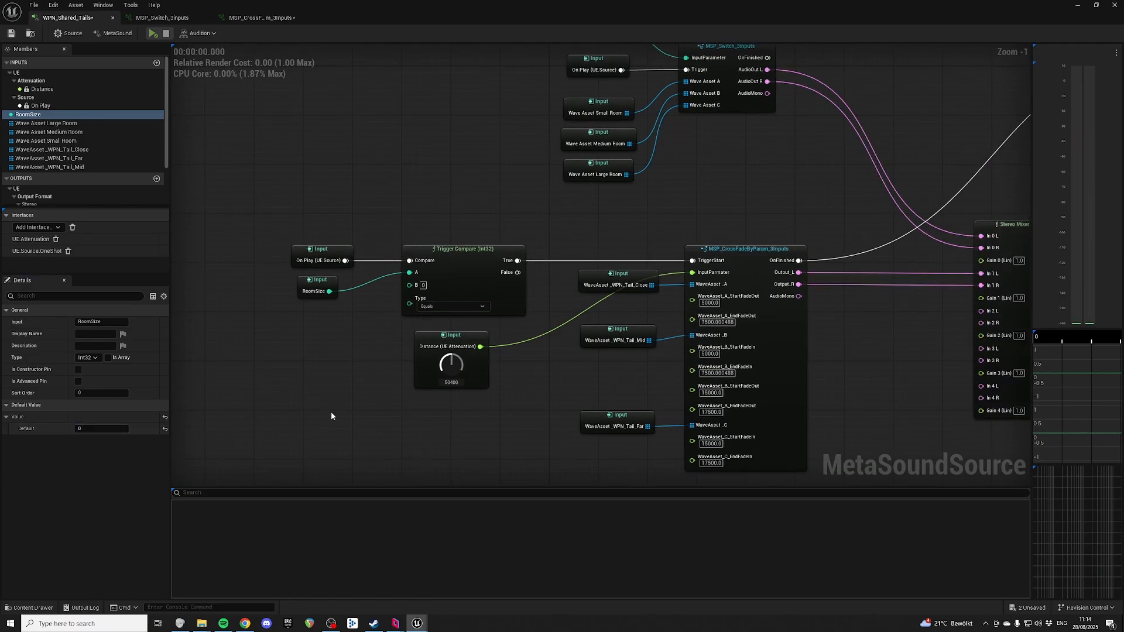
key(space)
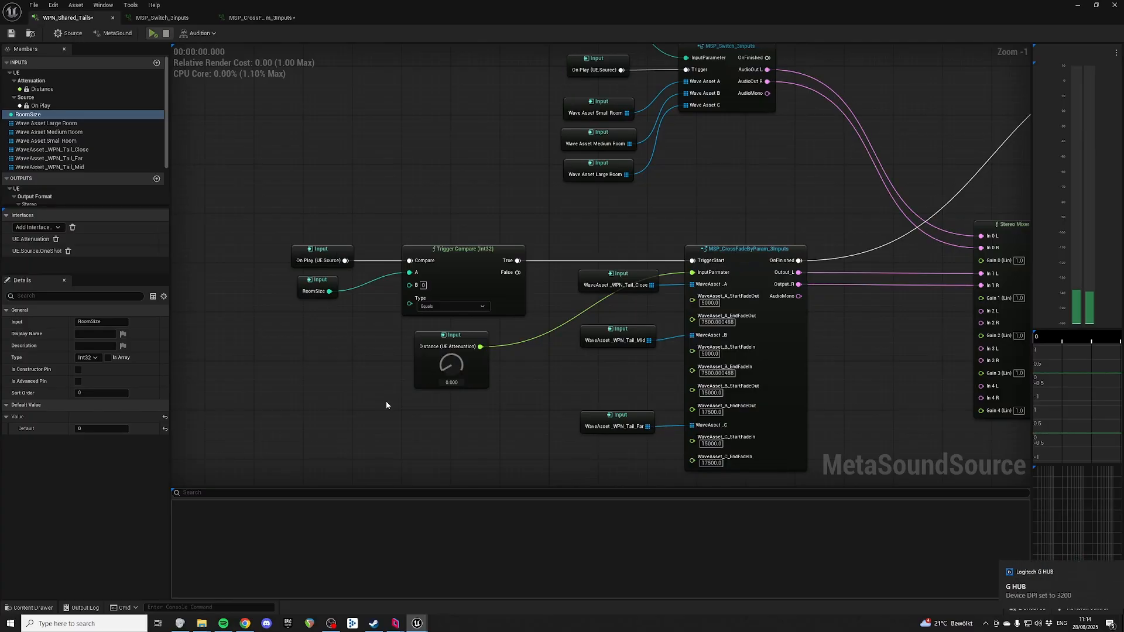
key(space)
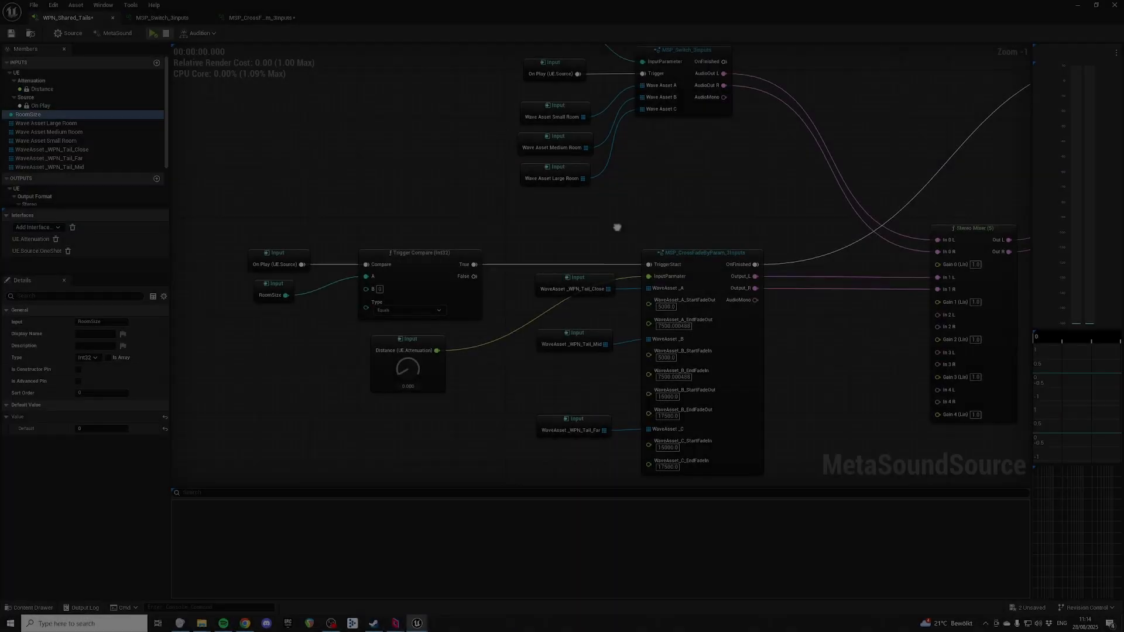
Move the Out Left and Out Right output nodes down beside the Stereo Mixer's outputs
scroll(617, 226, down, 2)
right_drag(617, 226, 458, 272)
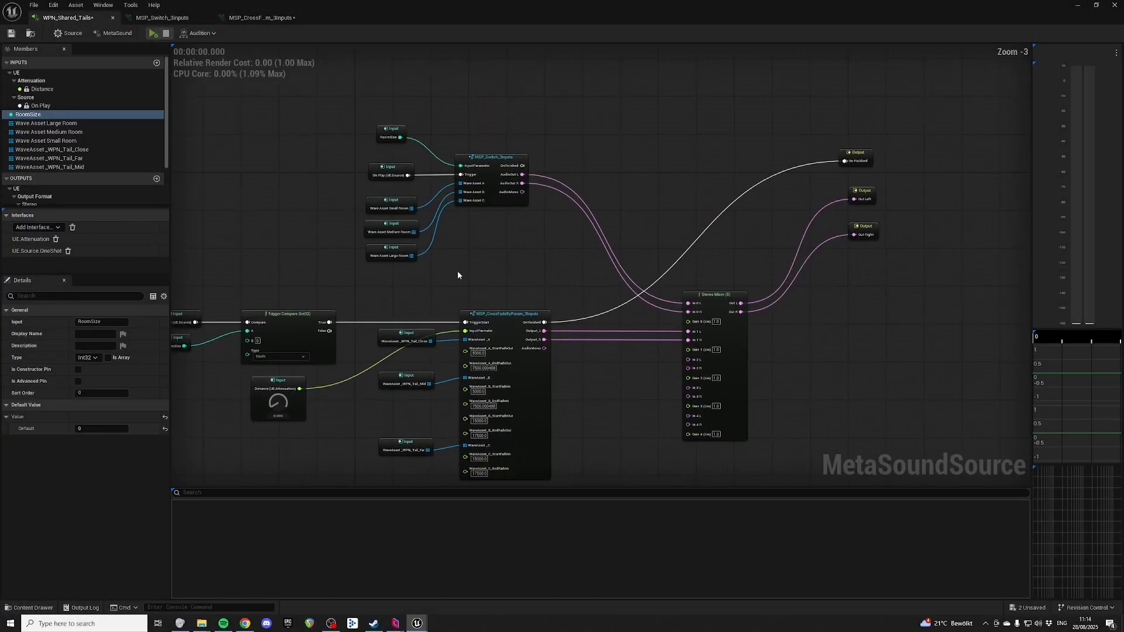
right_drag(811, 290, 891, 263)
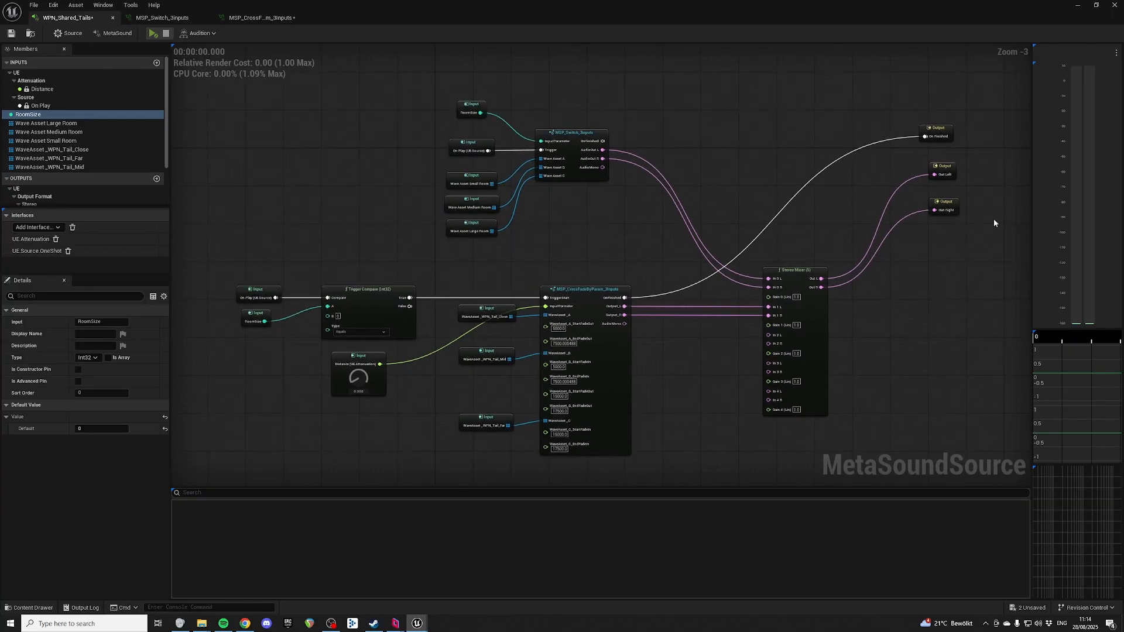
drag(992, 219, 942, 167)
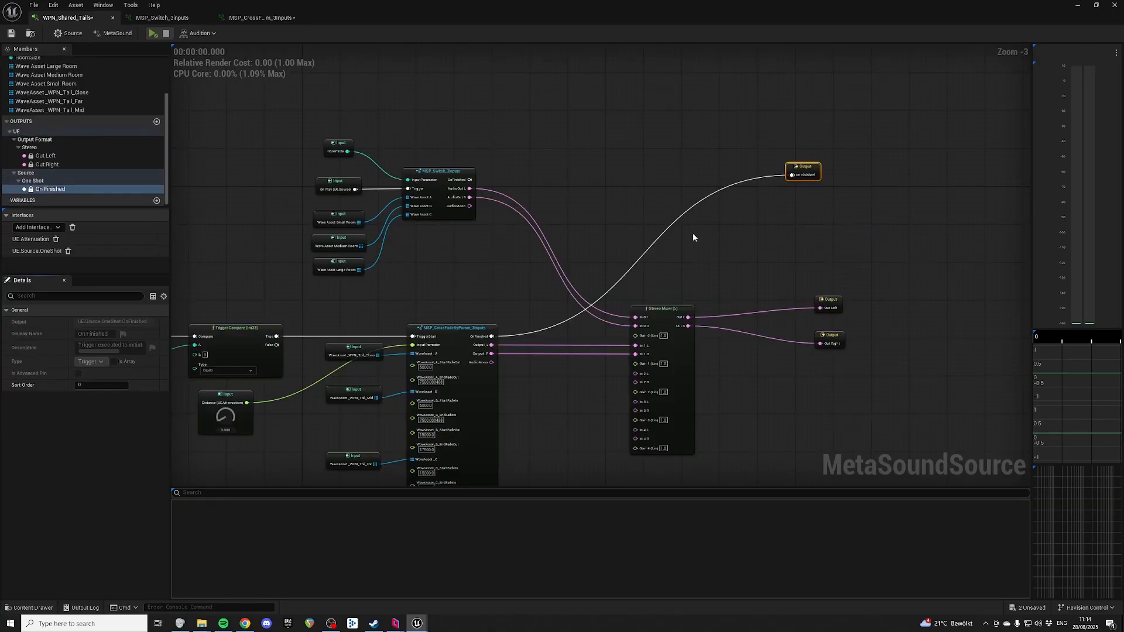
right_drag(472, 233, 623, 199)
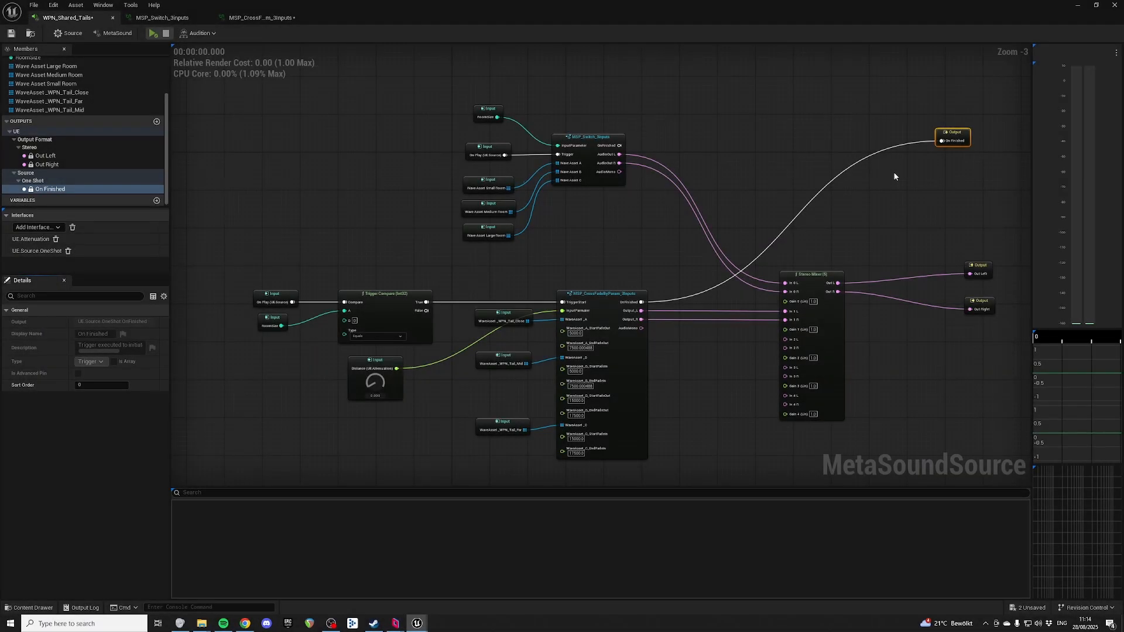
click(895, 174)
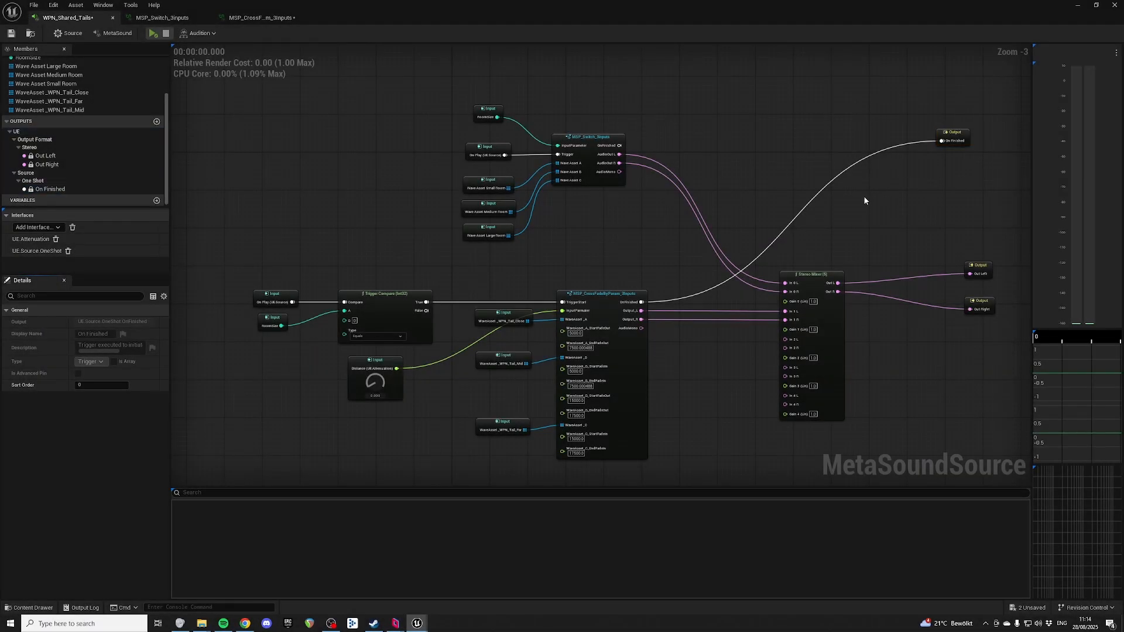
right_drag(863, 196, 830, 181)
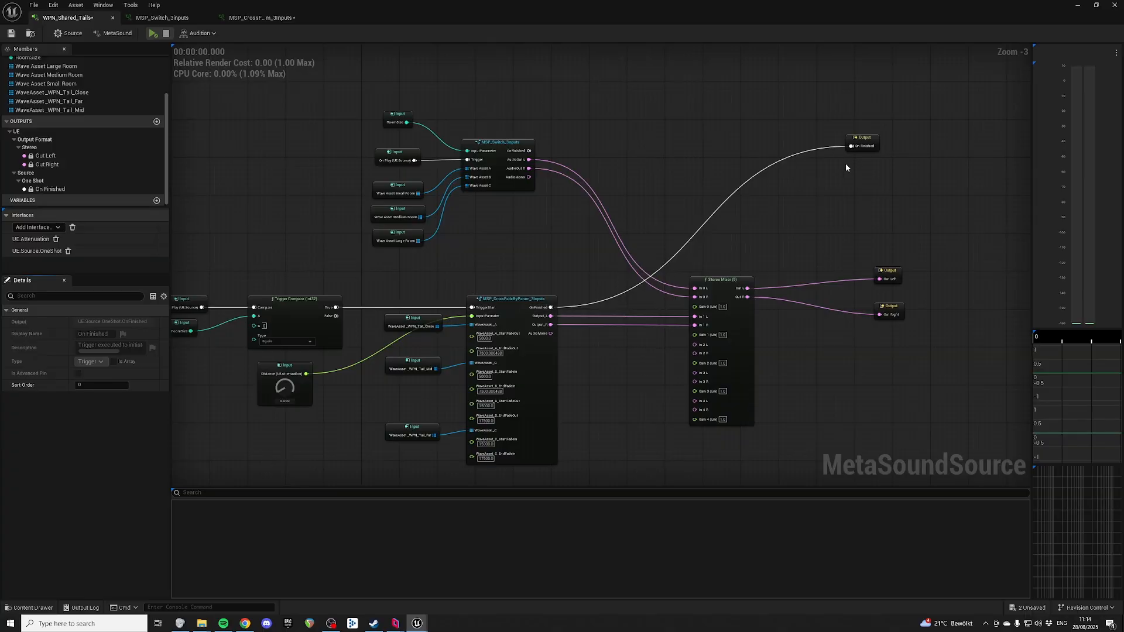
key(Home)
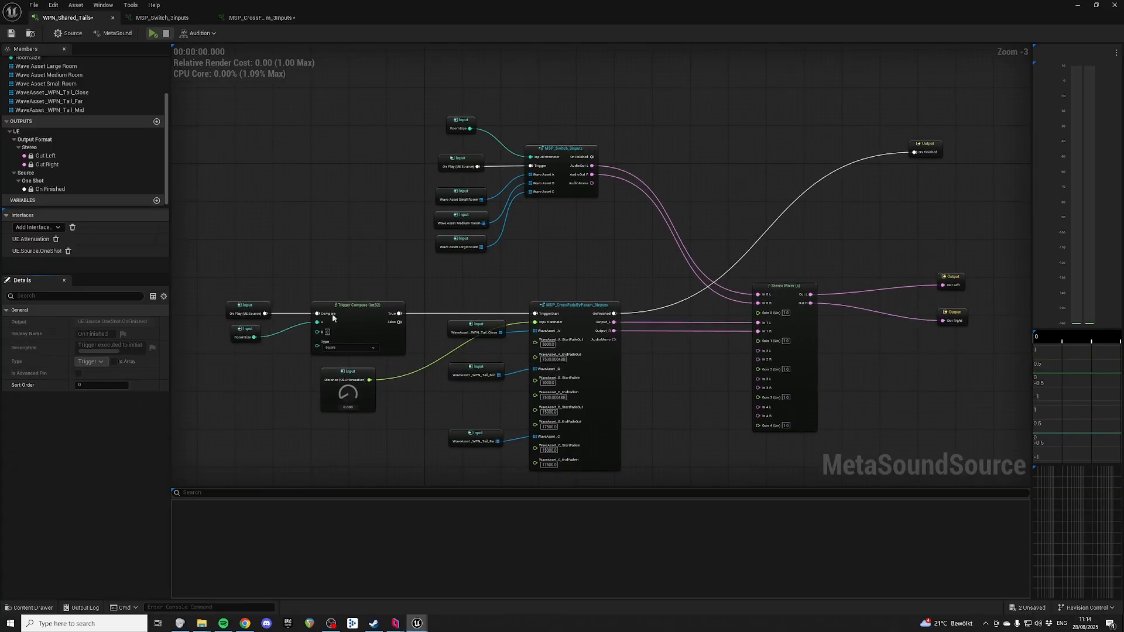
Set the RoomSize input's default to 1 and audition the MetaSound
drag(268, 364, 228, 324)
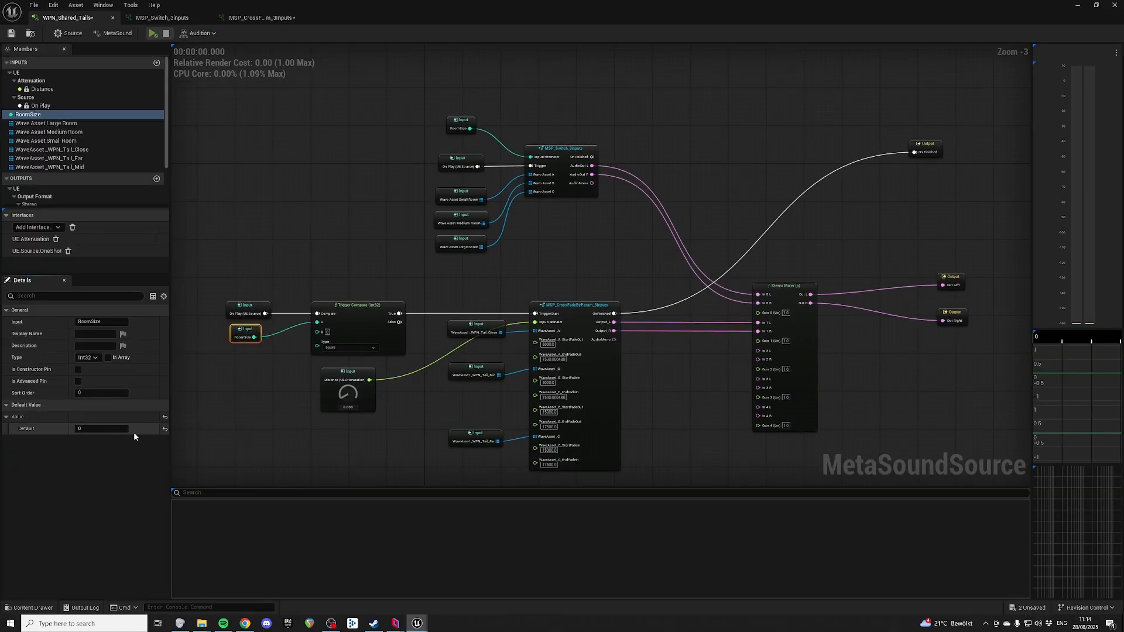
text(1)
click(263, 396)
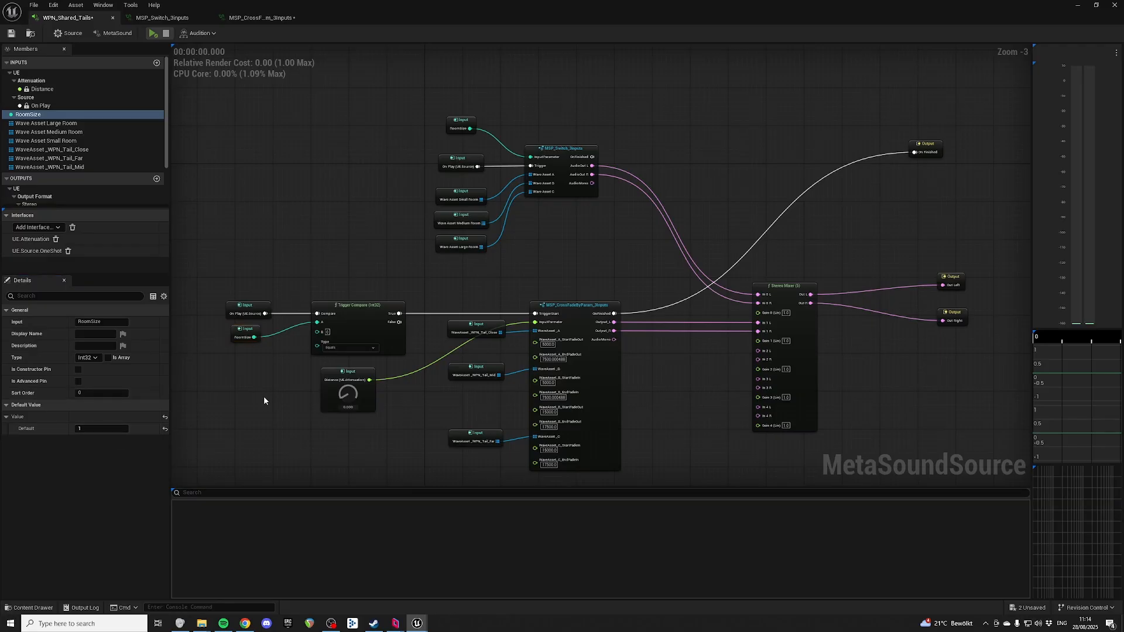
key(space)
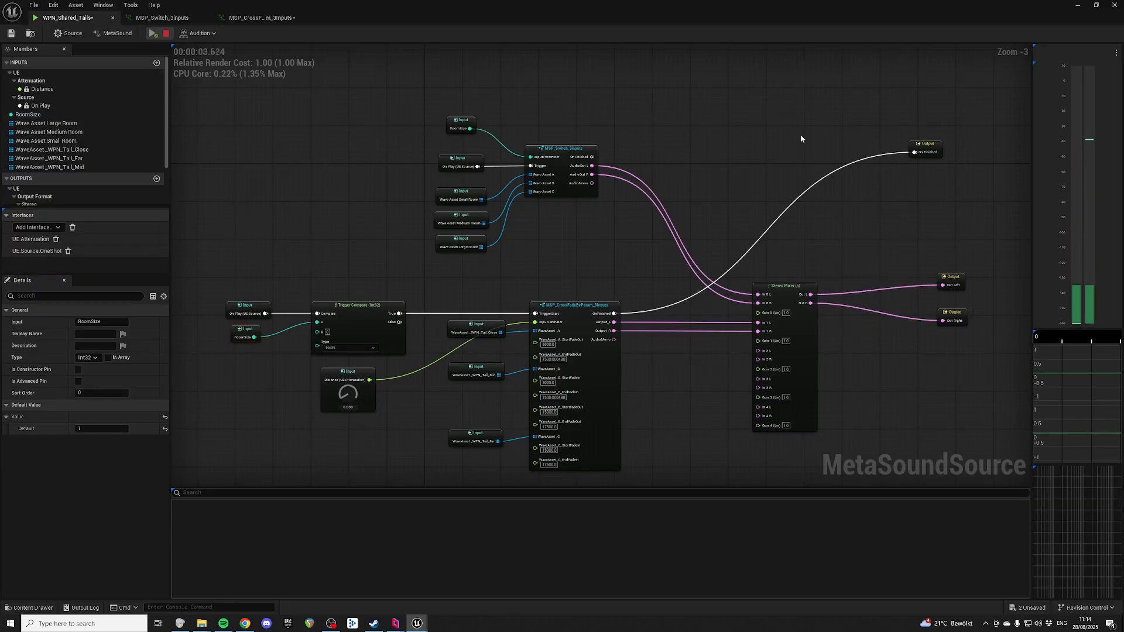
Disconnect the crossfade node's OnFinished pin from the On Finished output
right_drag(714, 114, 669, 122)
alt+click(567, 322)
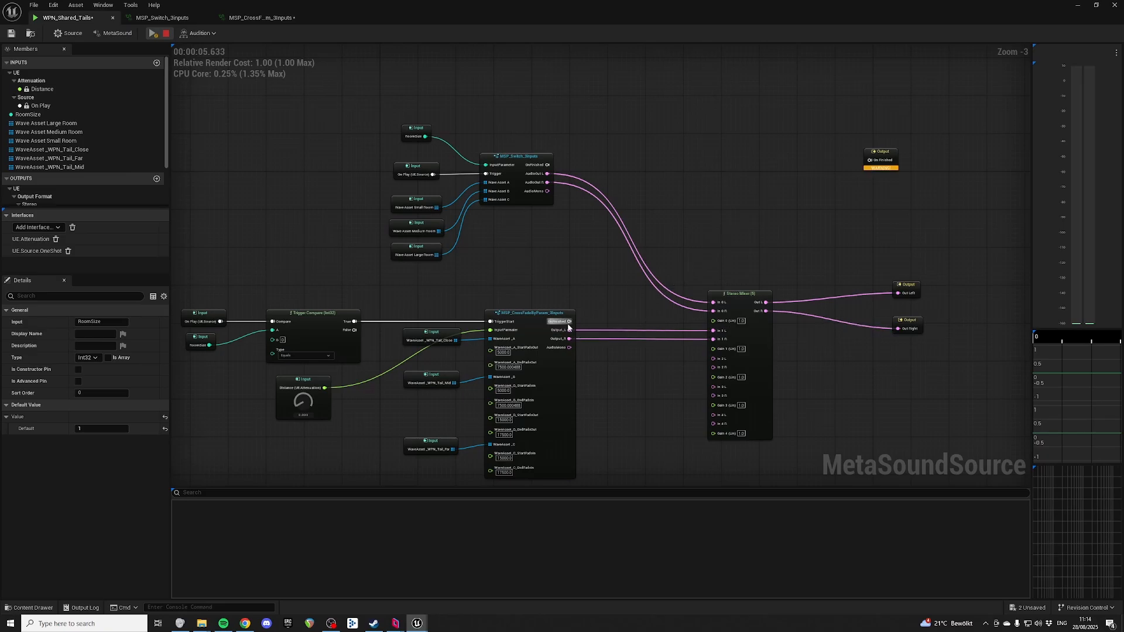
drag(567, 322, 693, 189)
click(736, 153)
Add a Trigger Any (2) node fed by the switch and crossfade nodes' OnFinished pins, and connect its Out to the On Finished output
drag(547, 164, 674, 201)
text(any)
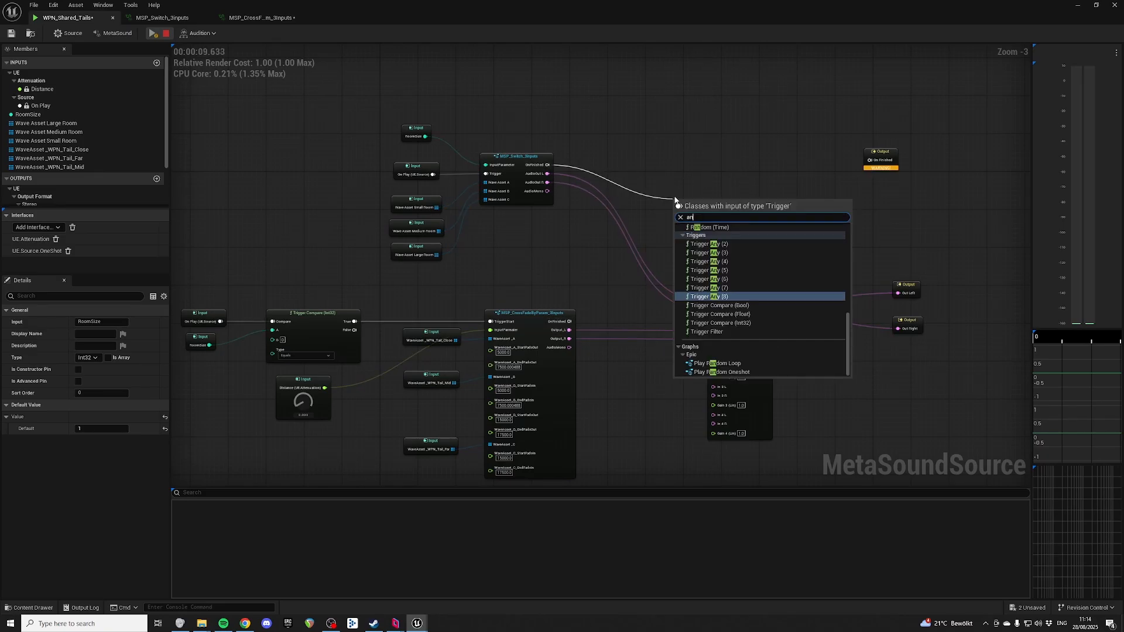
click(690, 244)
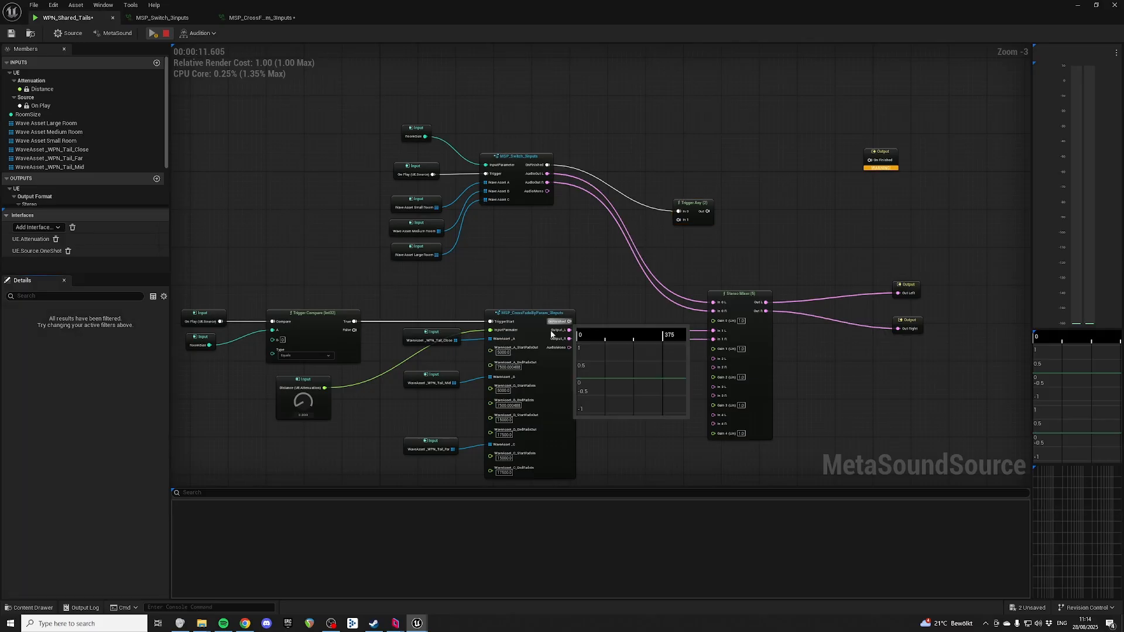
drag(569, 321, 677, 225)
click(655, 259)
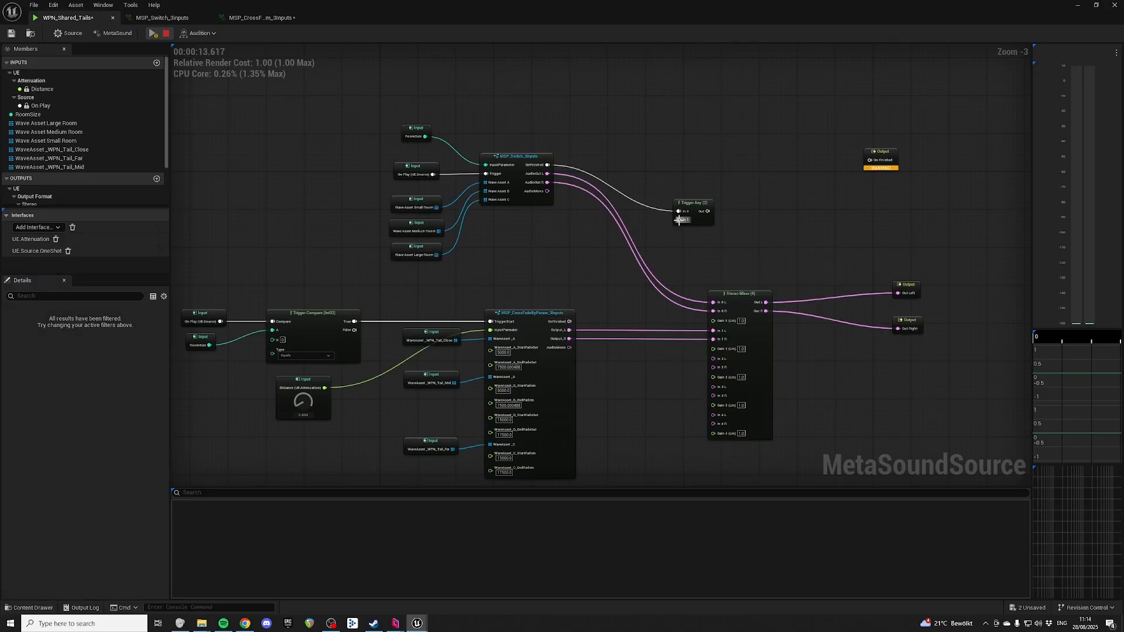
drag(569, 321, 877, 196)
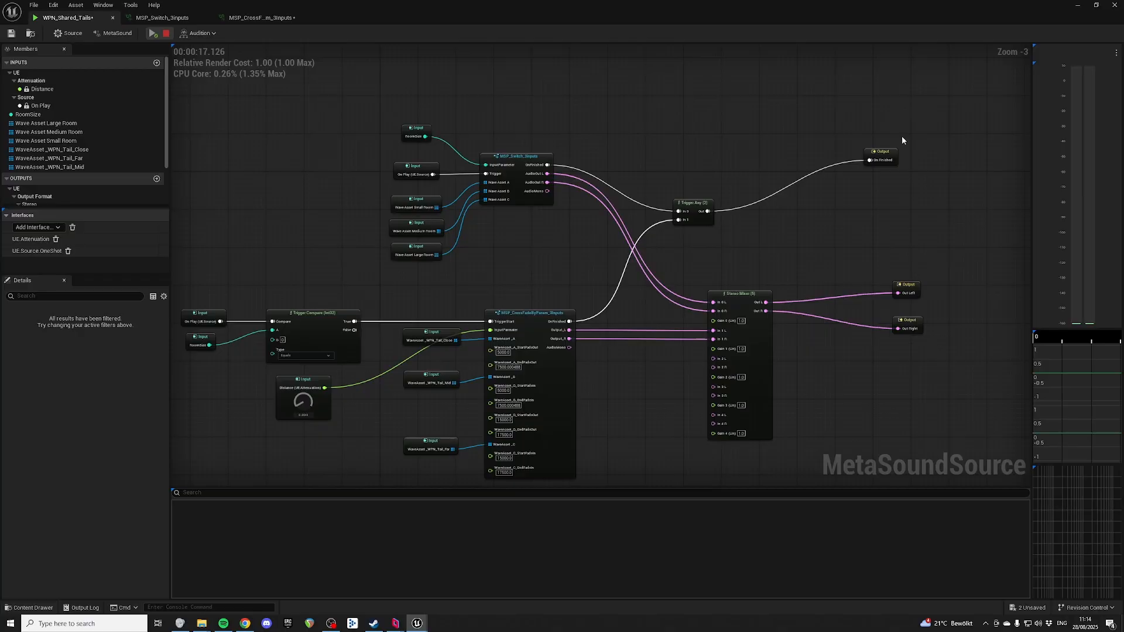
Line up the Trigger Any (2) node and the On Finished output in one row, and audition the MetaSound
drag(693, 202, 723, 189)
click(737, 178)
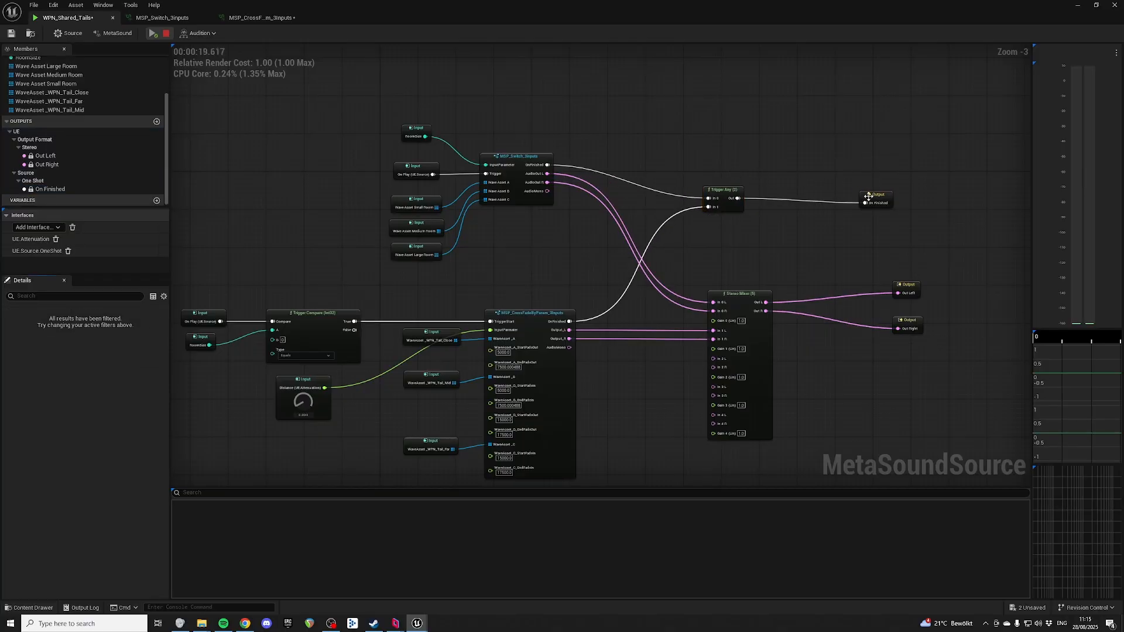
drag(867, 194, 863, 190)
click(812, 154)
key(space)
key(space)
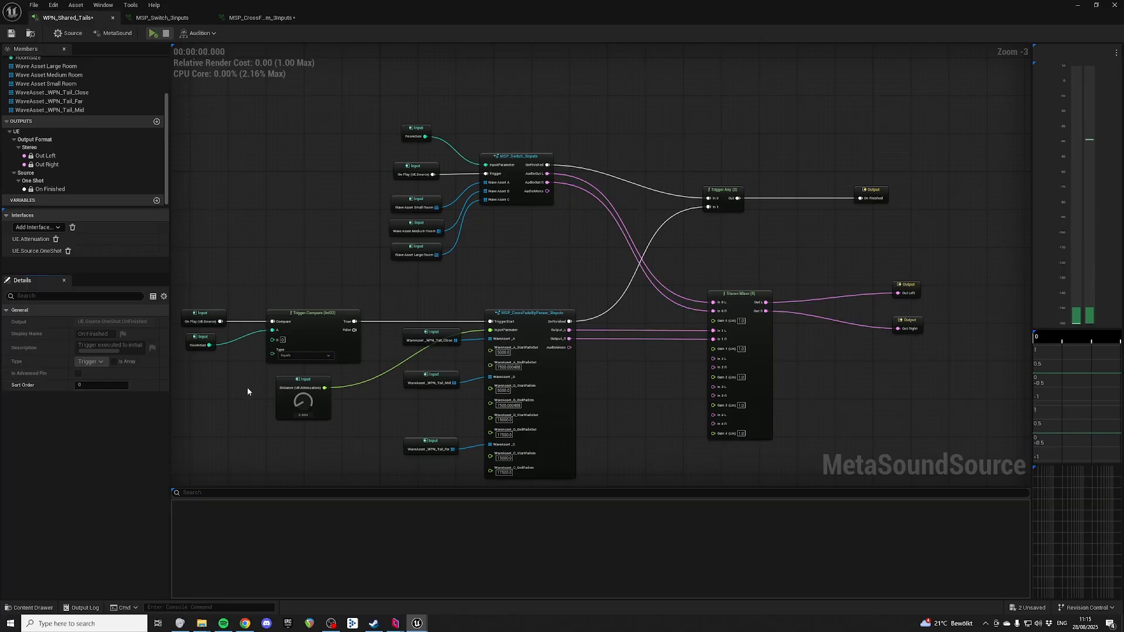
Reset the RoomSize input's default to 0 and audition the MetaSound
click(199, 340)
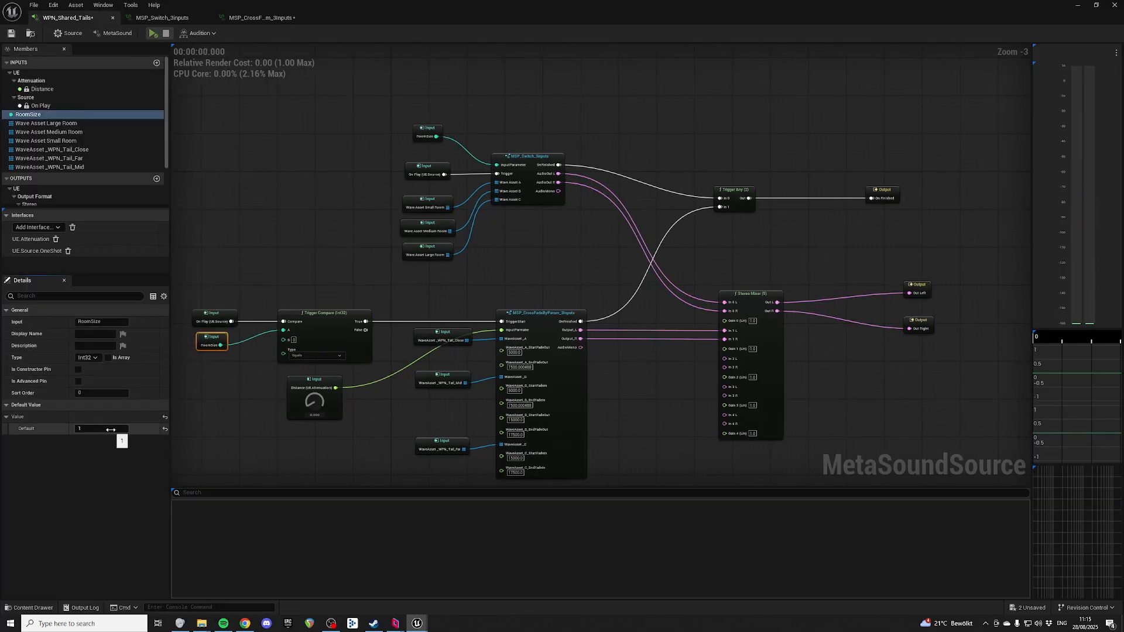
click(97, 429)
text(0)
key(Return)
click(240, 430)
key(space)
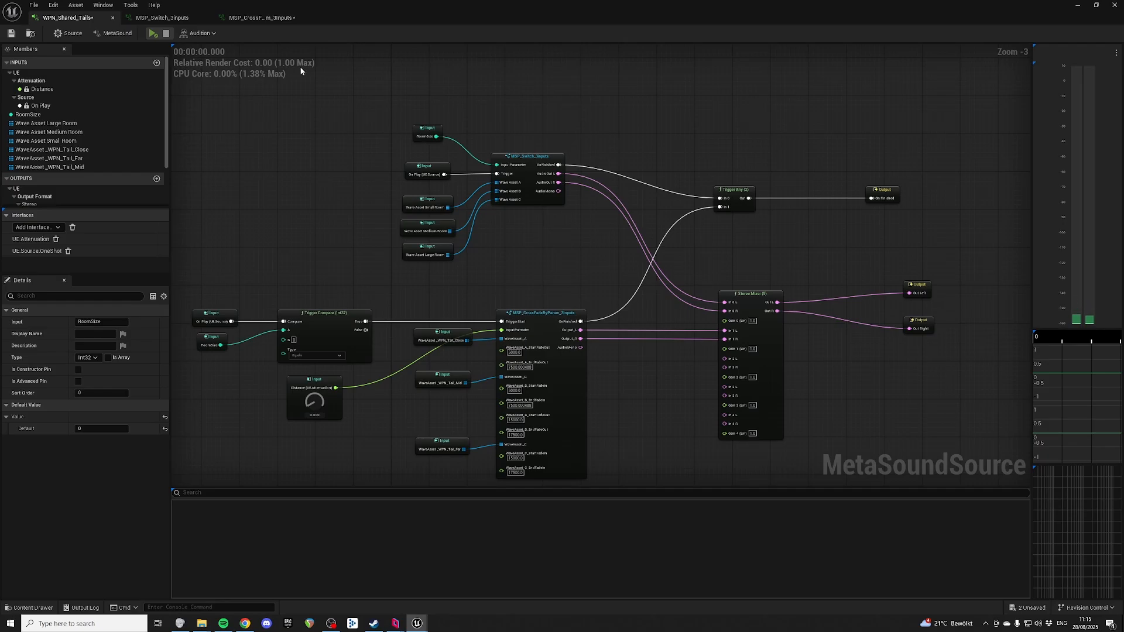
Review the room-size switch branch with its wave asset inputs and the distance crossfade branch below it
drag(539, 106, 549, 265)
right_drag(549, 265, 559, 193)
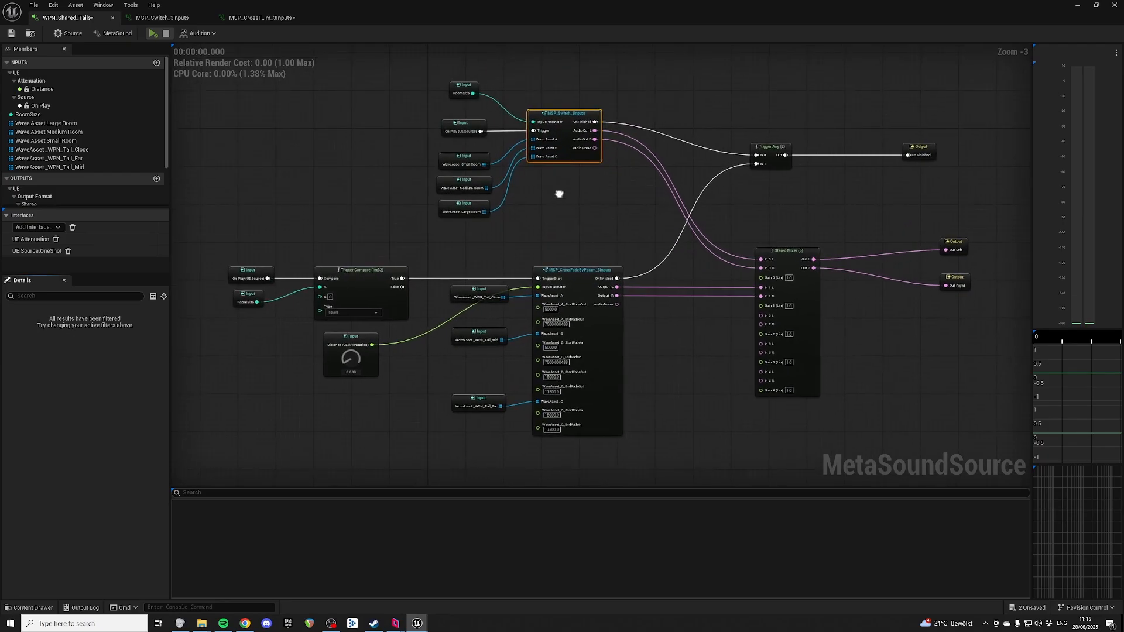
drag(411, 155, 459, 217)
right_drag(441, 317, 459, 265)
drag(455, 233, 516, 403)
right_drag(555, 158, 514, 262)
drag(550, 126, 552, 131)
drag(553, 130, 541, 182)
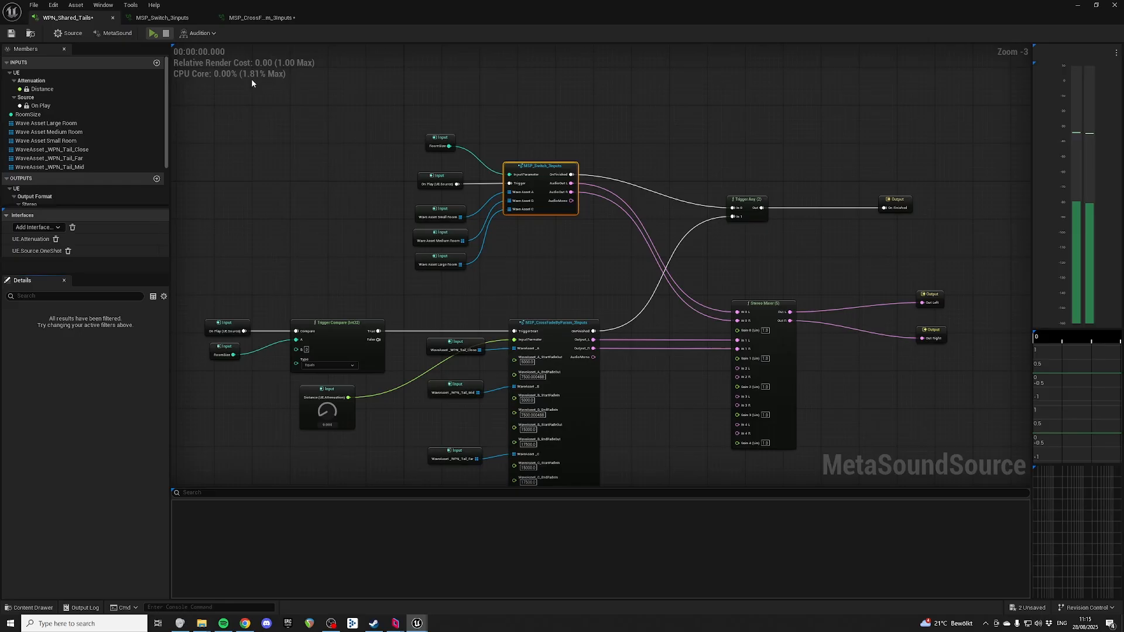
right_drag(308, 173, 330, 98)
click(388, 166)
right_drag(638, 400, 652, 384)
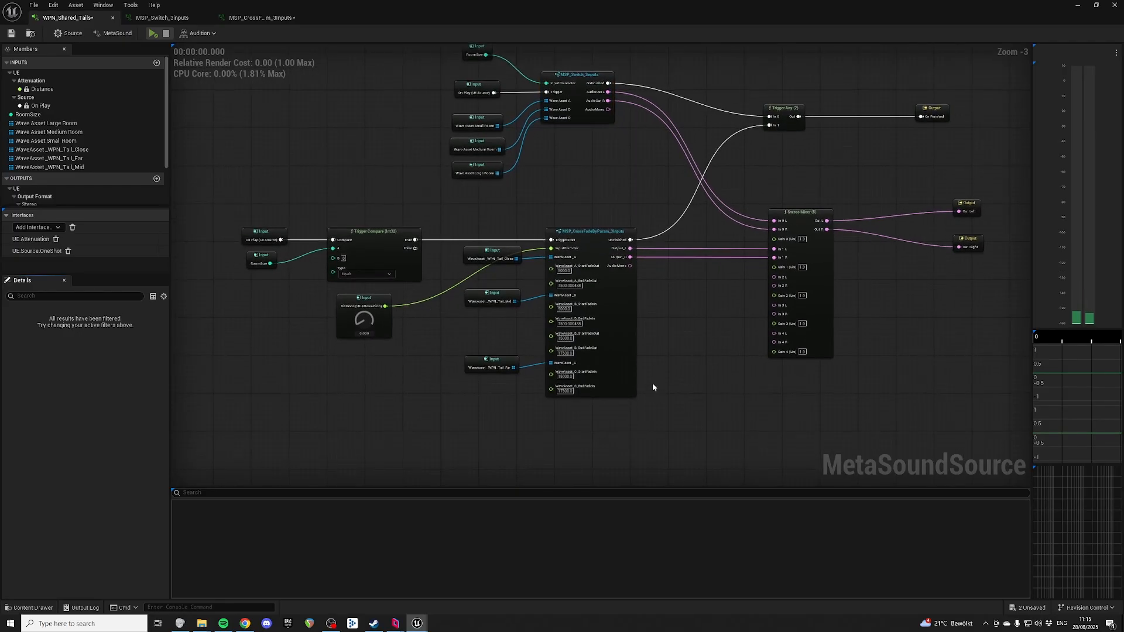
Set the Distance input's default to 6000 and audition the tail crossfade
scroll(735, 326, up, 3)
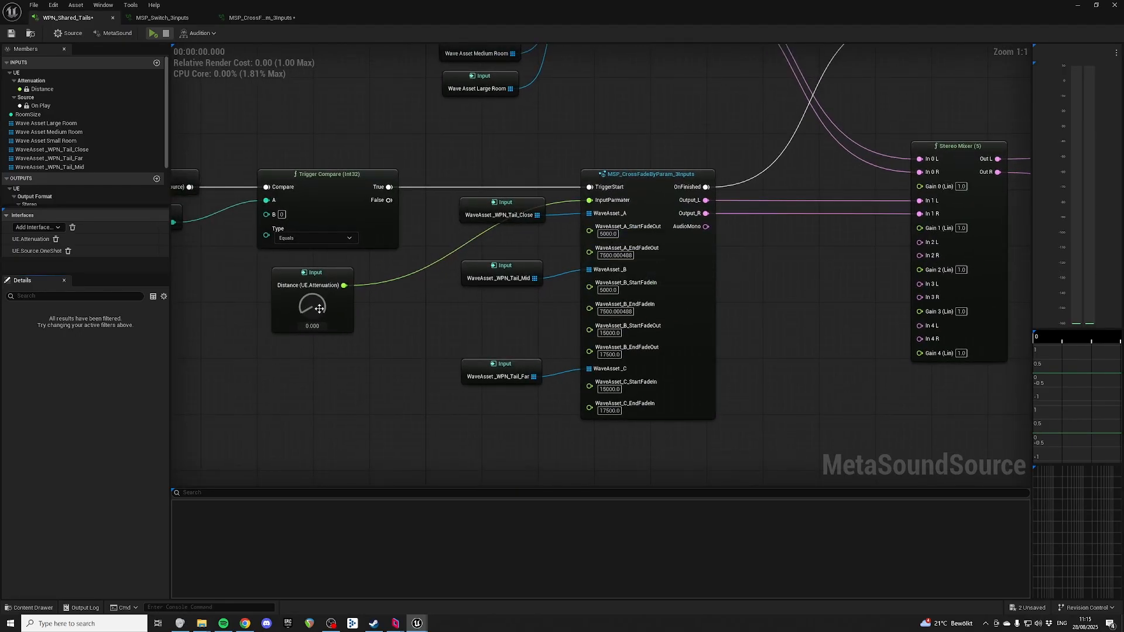
mouse_move(320, 309)
mouse_down()
mouse_move(318, 297)
mouse_move(318, 325)
mouse_up()
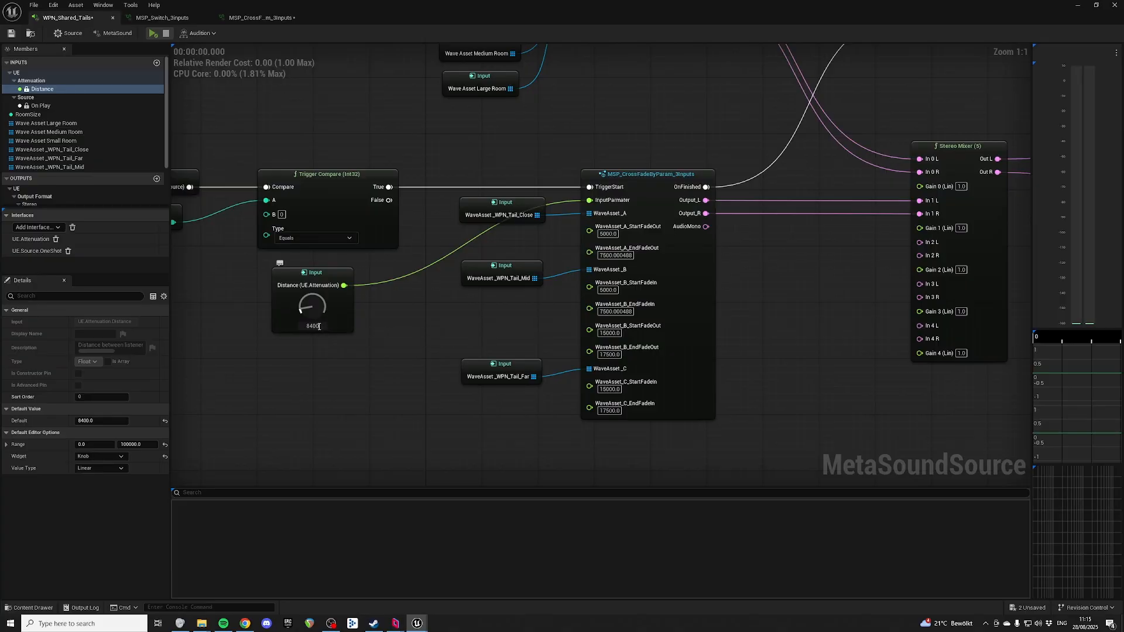
click(316, 326)
key(Return)
key(space)
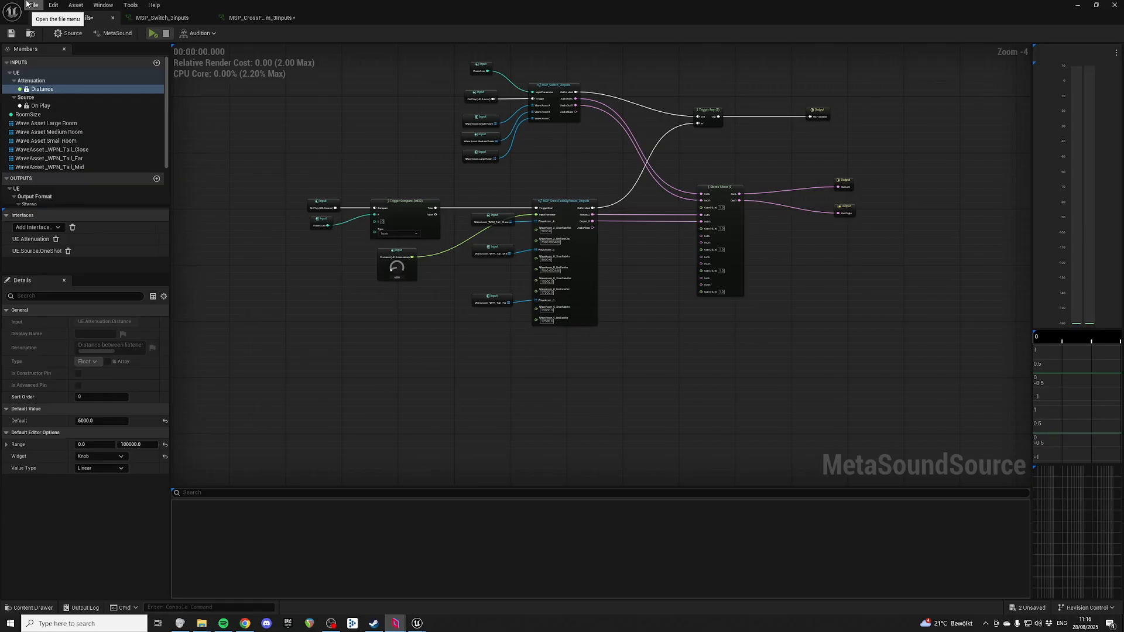
Examine how the Trigger Any (2) node routes both OnFinished signals to the On Finished output
scroll(744, 128, up, 3)
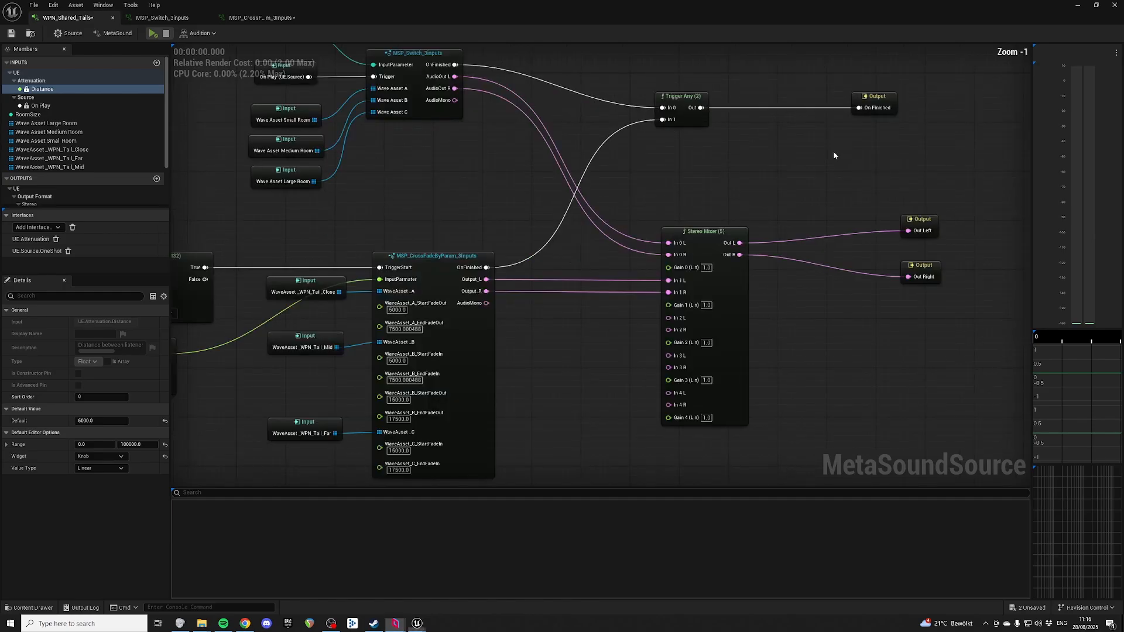
right_drag(833, 151, 796, 233)
drag(746, 158, 839, 193)
right_drag(736, 244, 747, 198)
scroll(748, 201, up, 1)
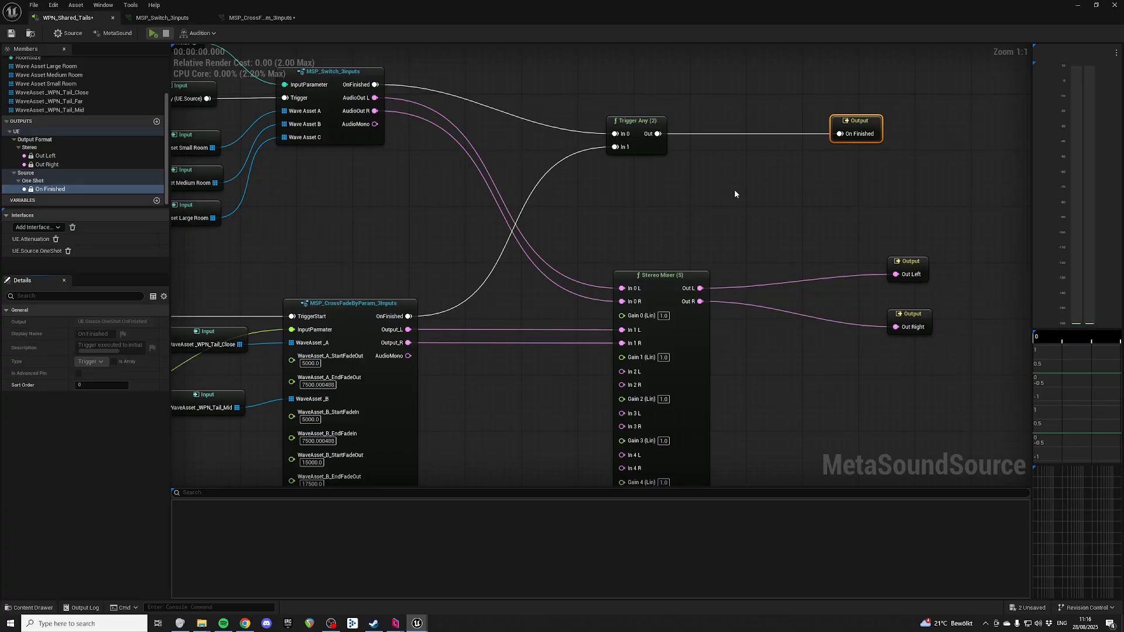
drag(610, 93, 865, 182)
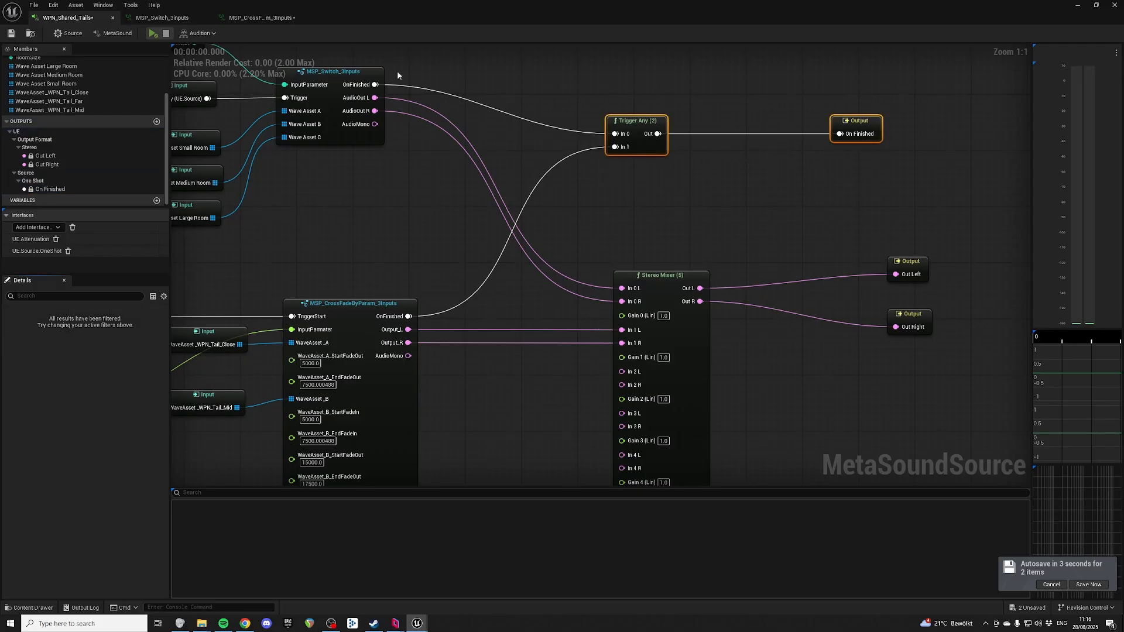
drag(603, 94, 859, 171)
click(789, 169)
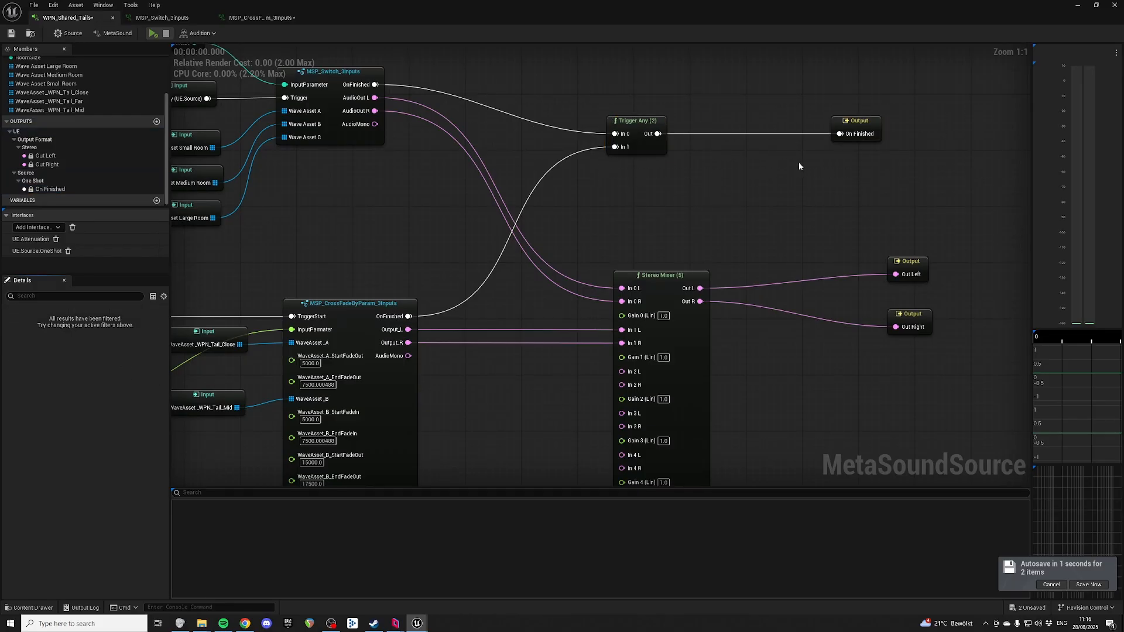
right_drag(799, 164, 865, 112)
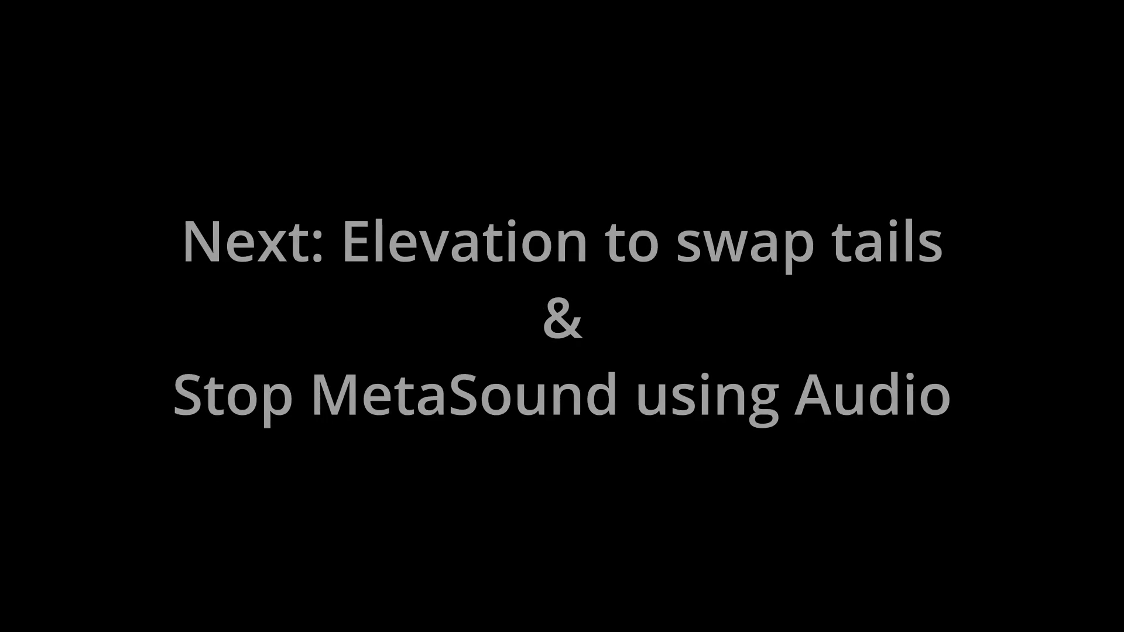